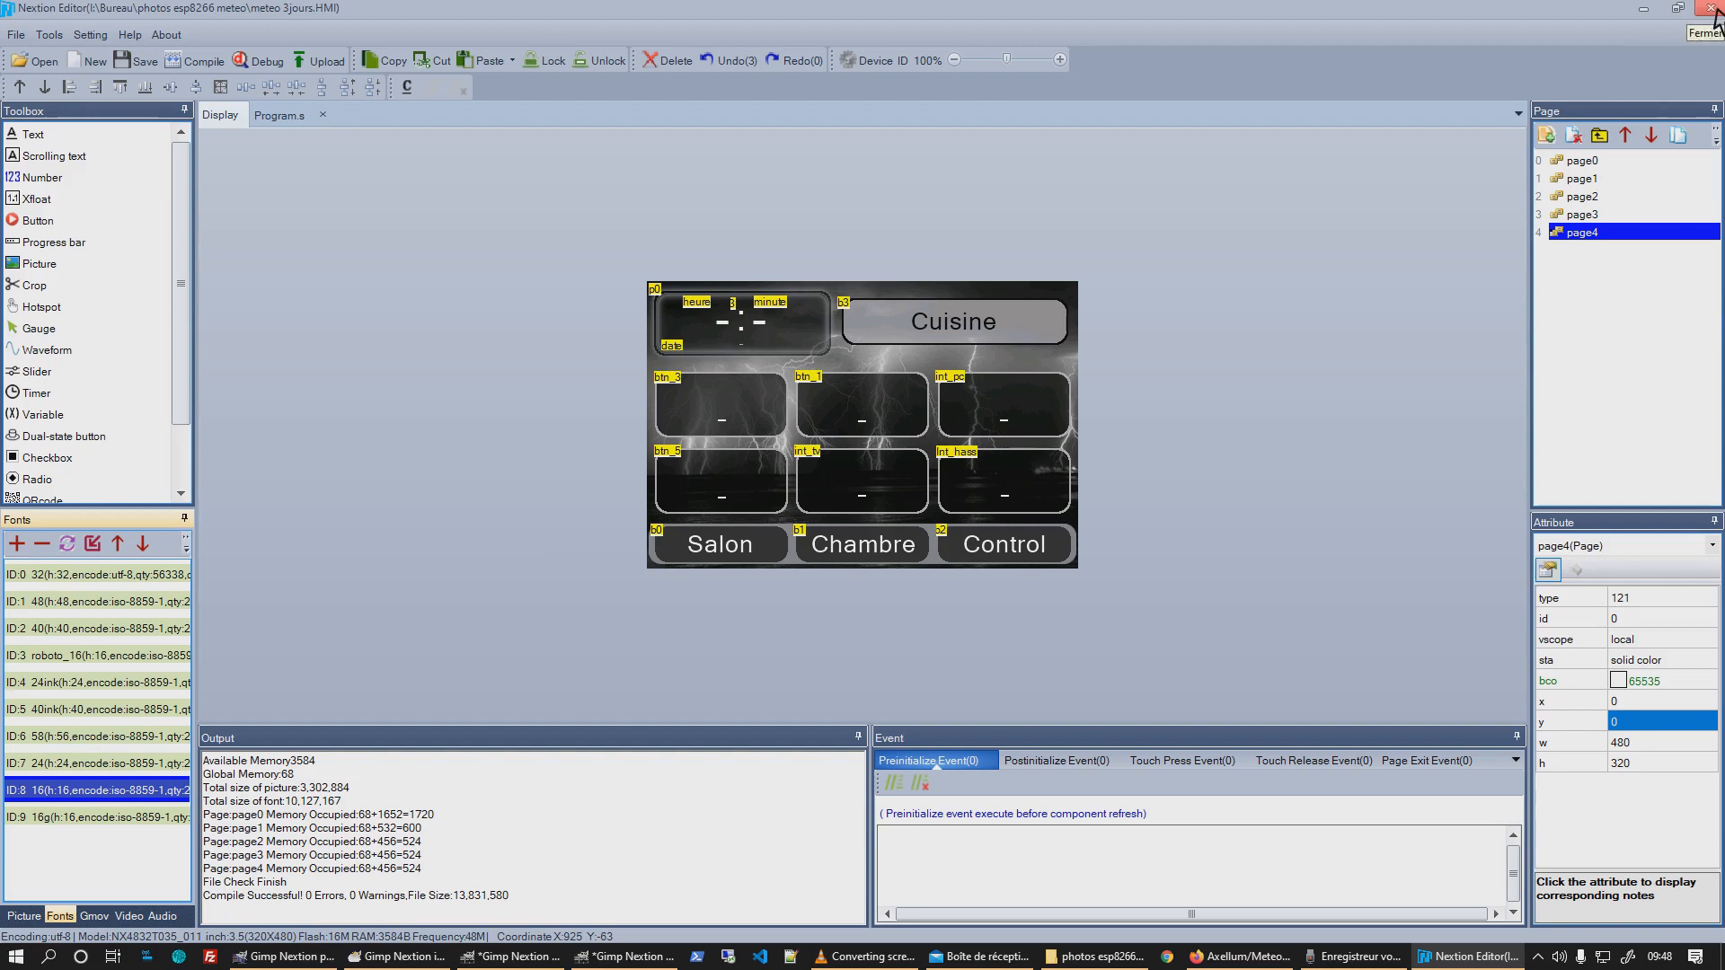
Close the open Nextion Editor project without saving its changes.
click(1712, 10)
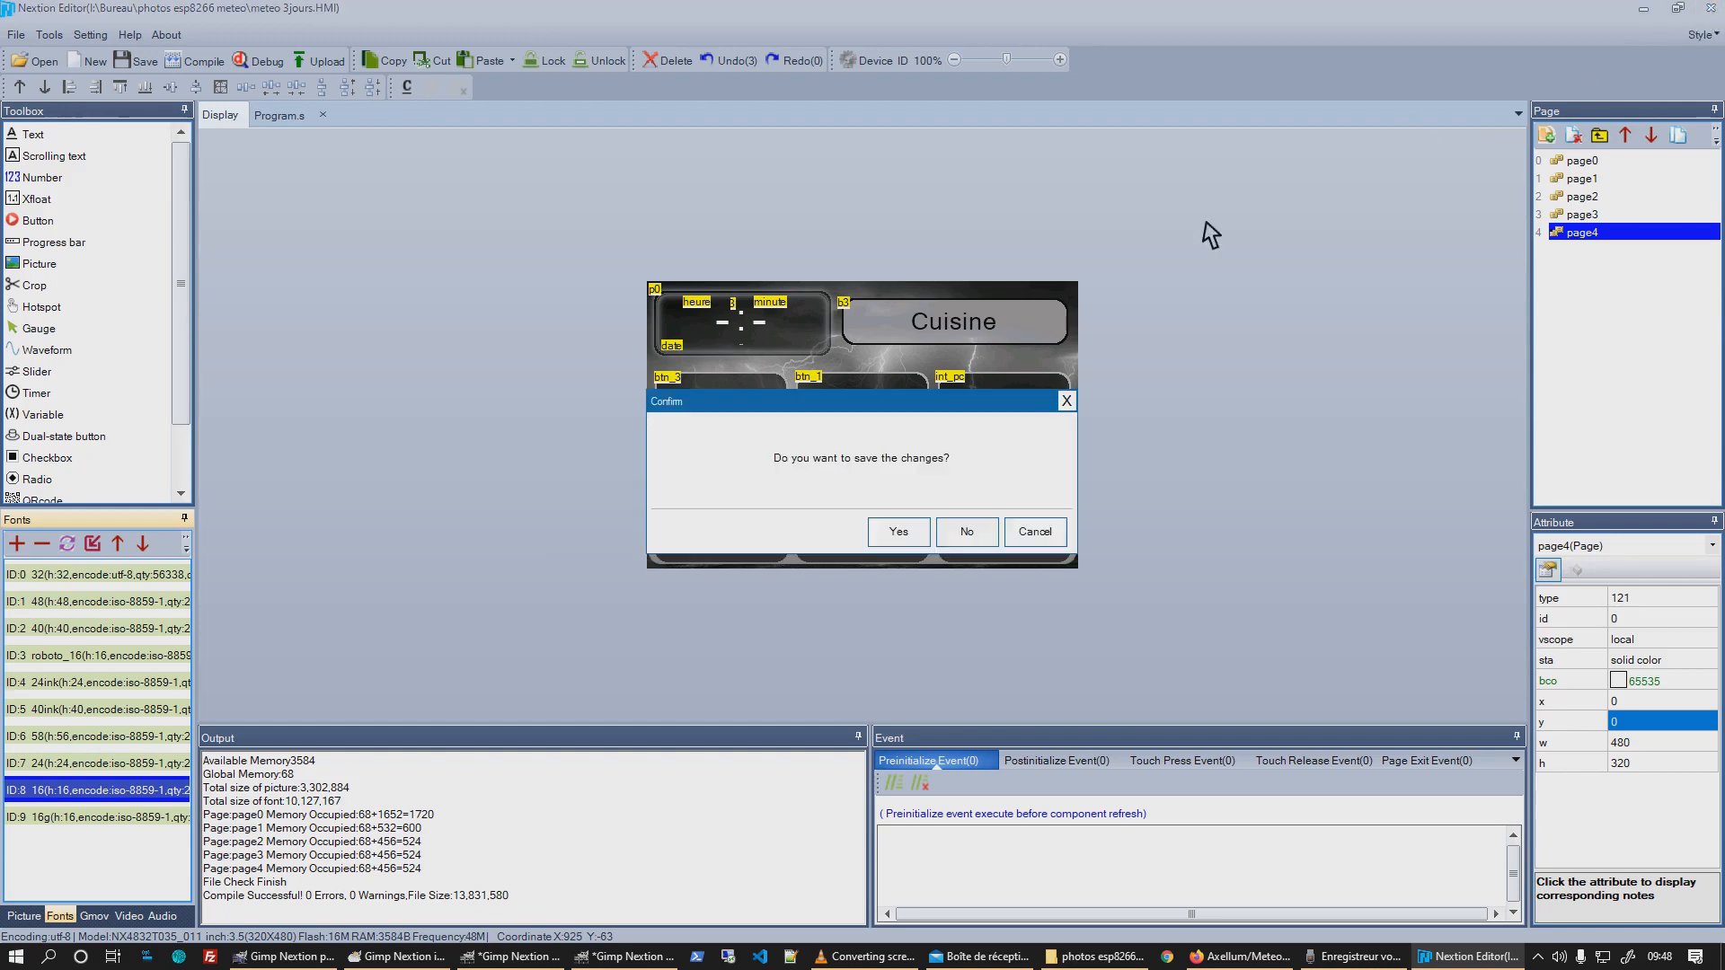
click(967, 531)
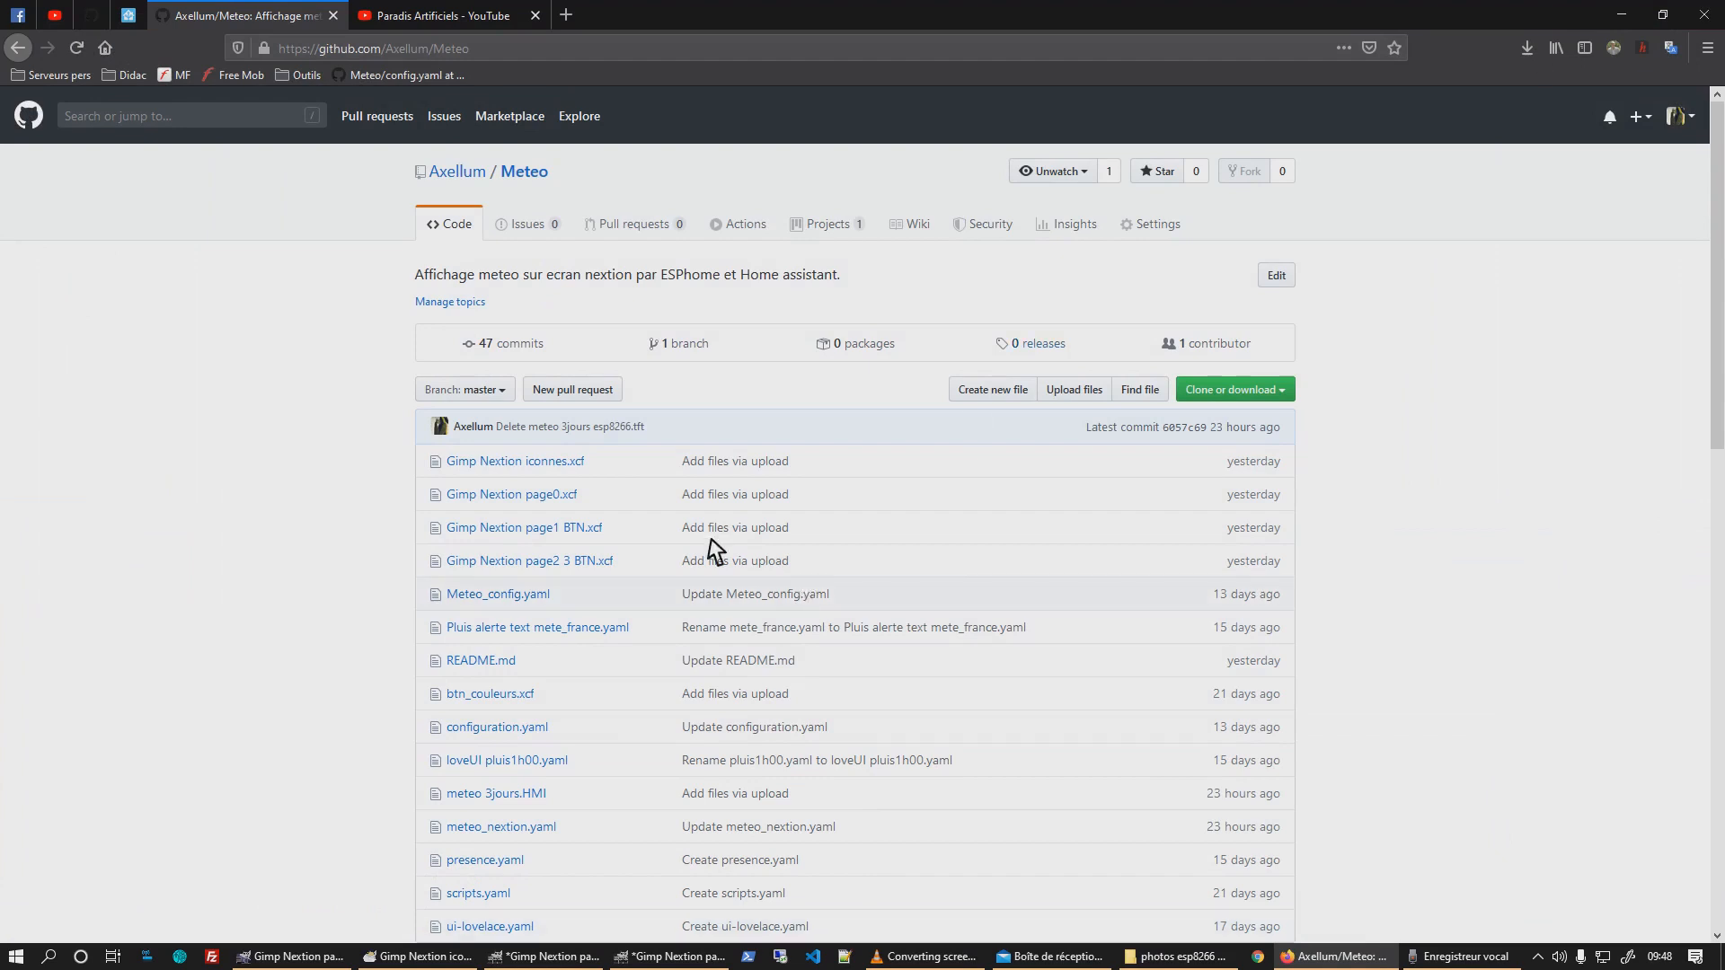
View the Paradis Artificiels YouTube channel page and return to the Meteo repository on GitHub.
click(434, 15)
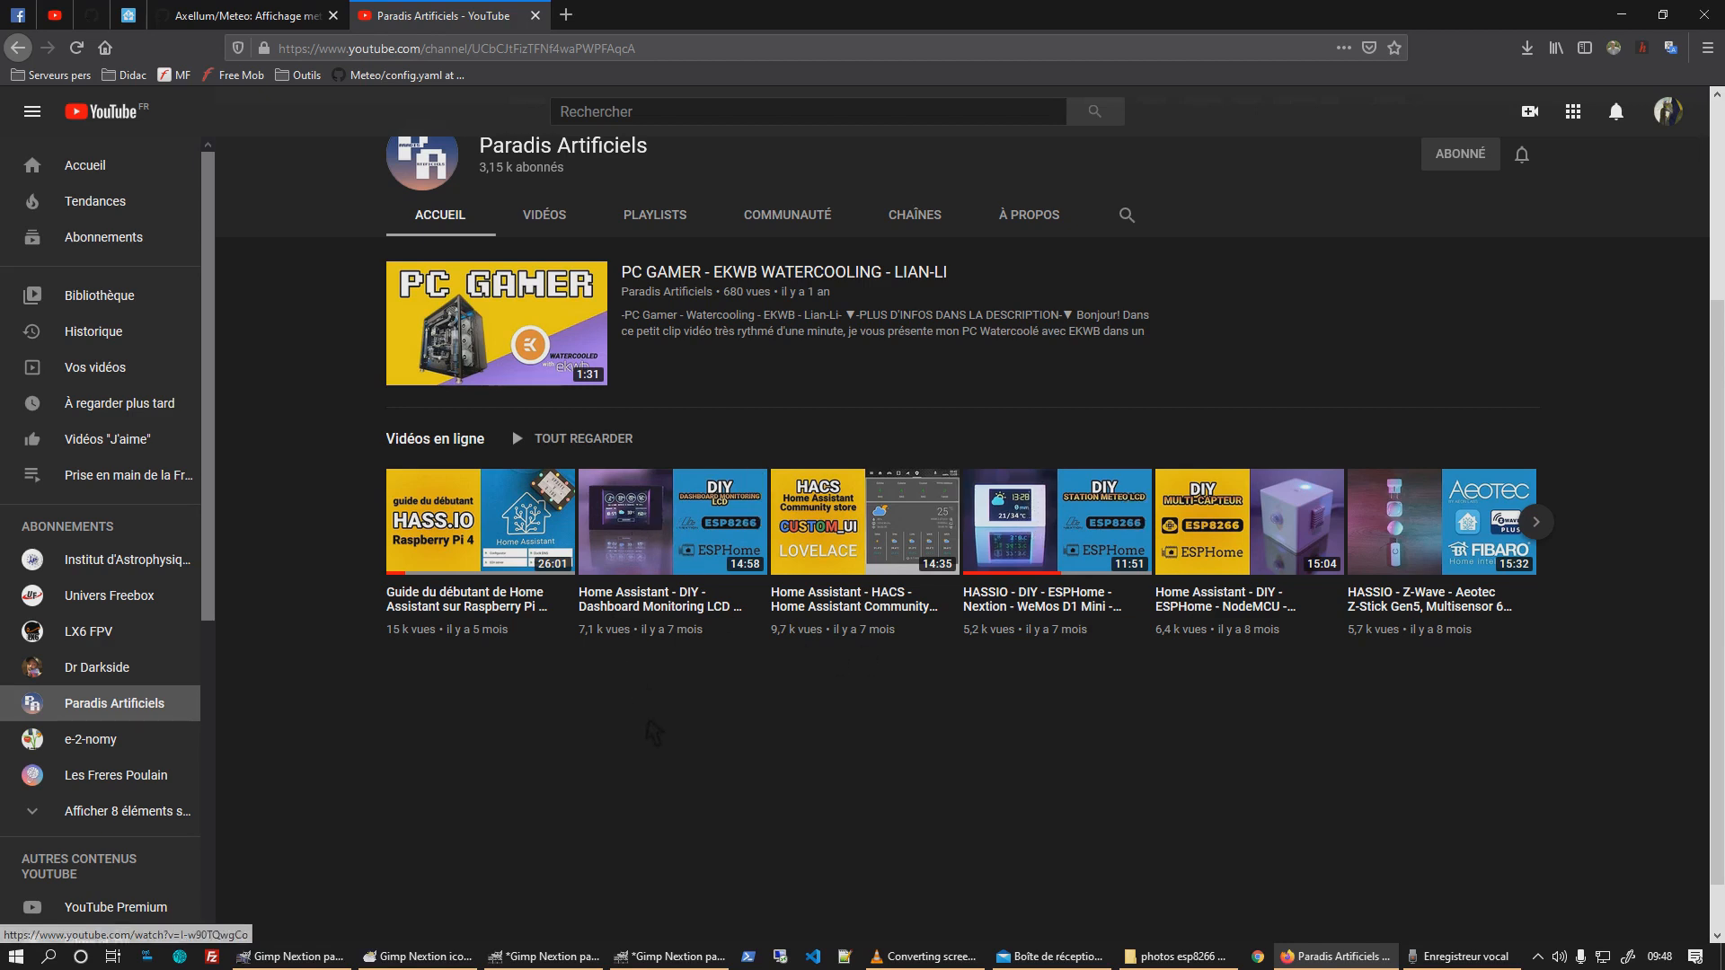
click(226, 15)
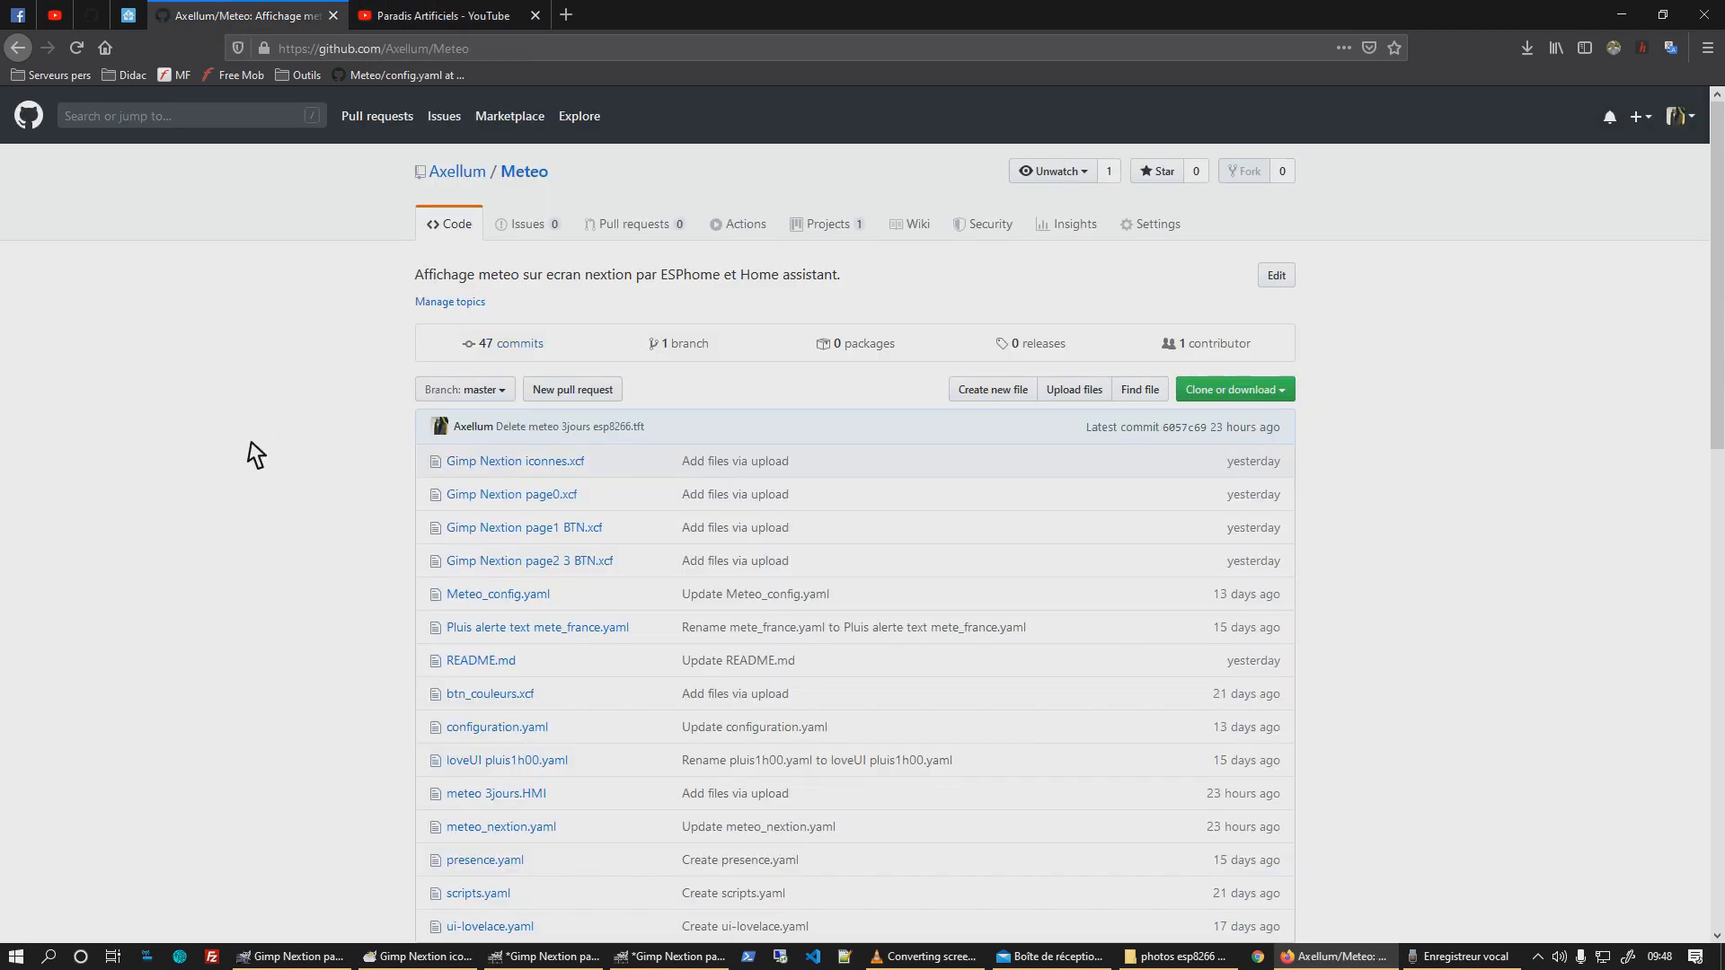
Download the meteo 3jours.HMI file from the Meteo GitHub repository and save it to disk.
scroll(251, 455, down, 3)
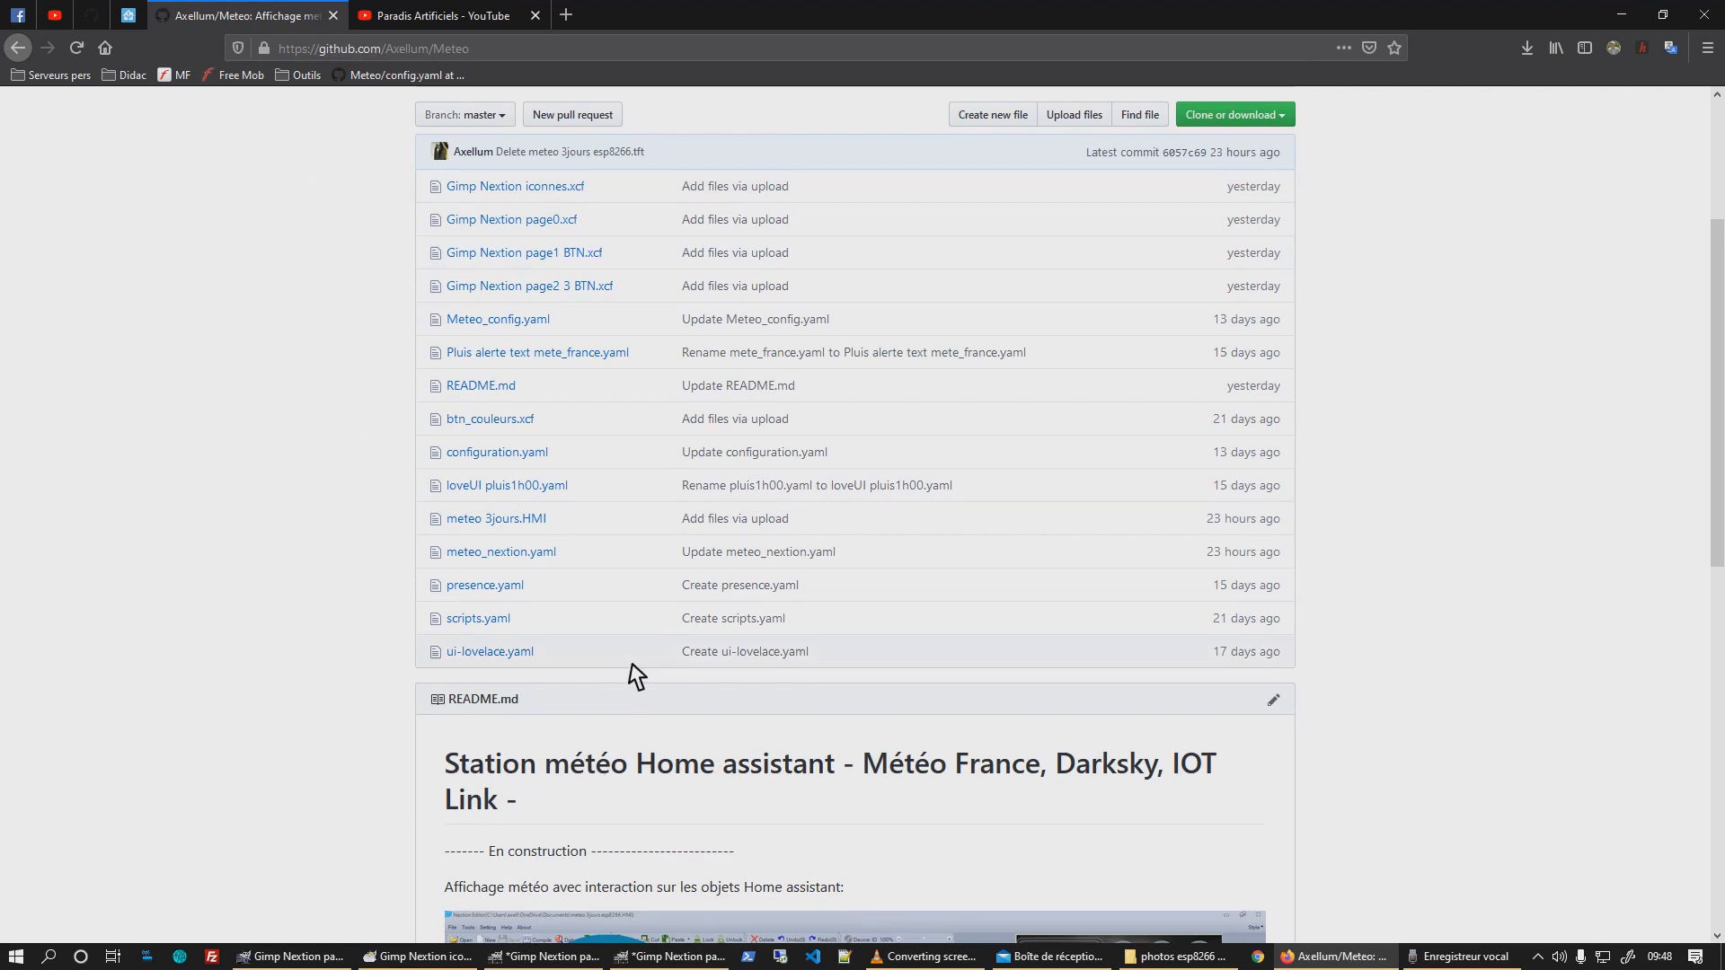
click(531, 521)
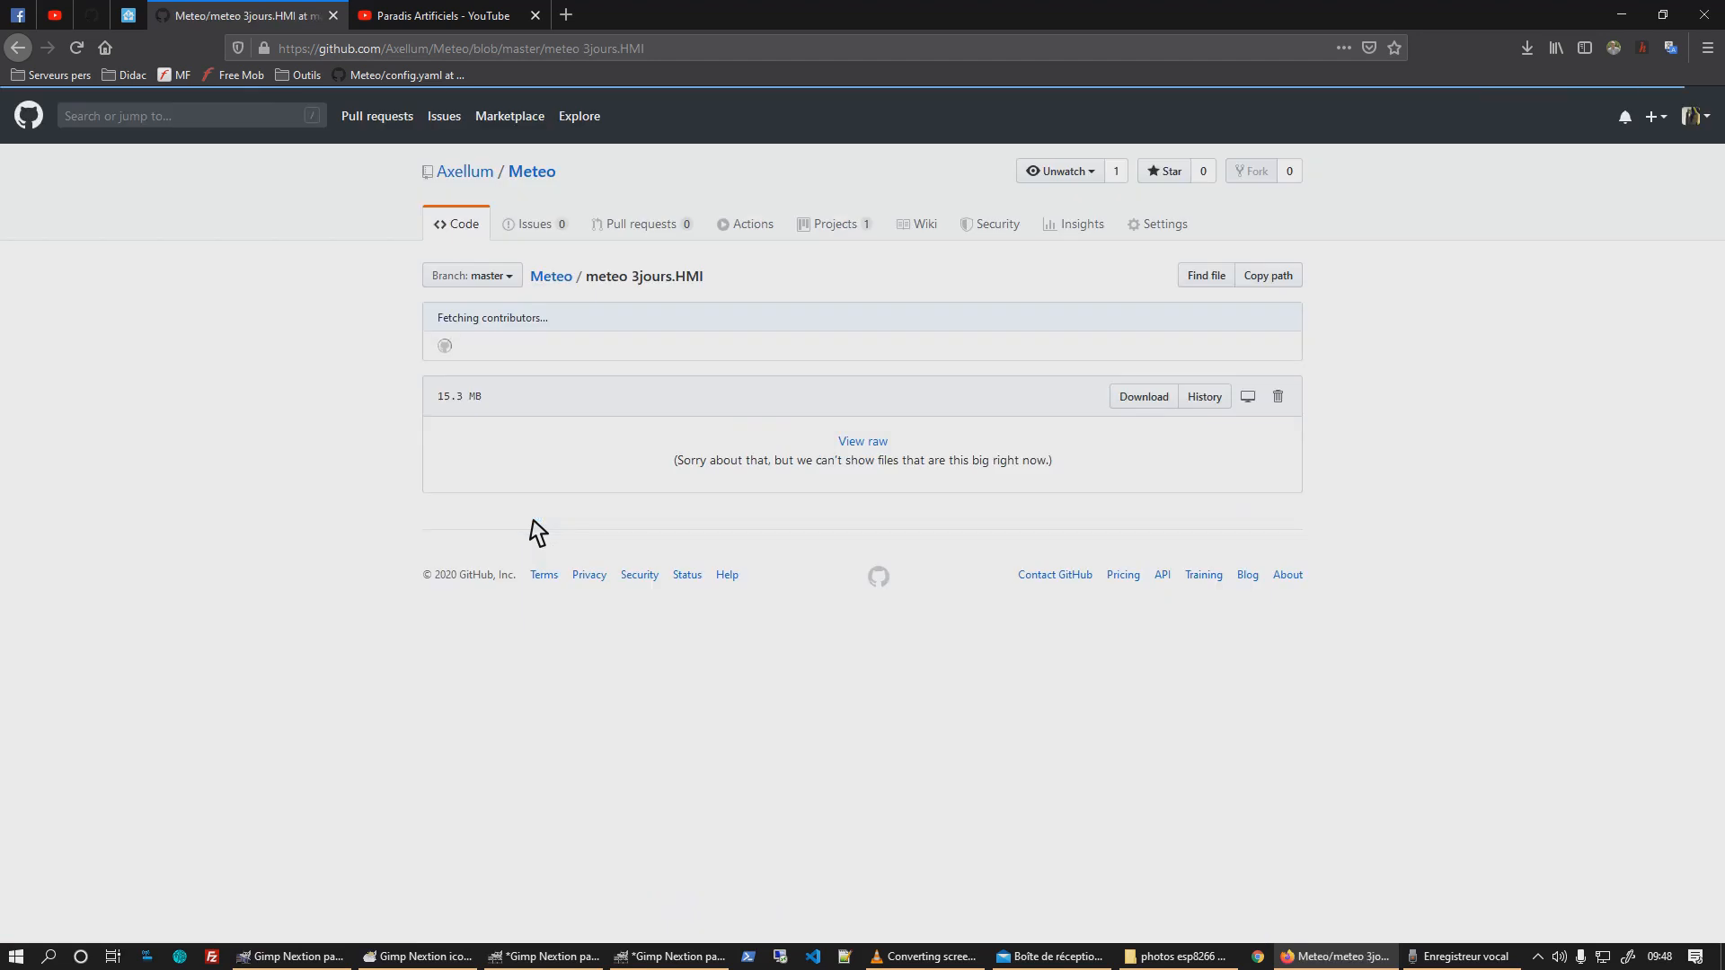
click(1153, 402)
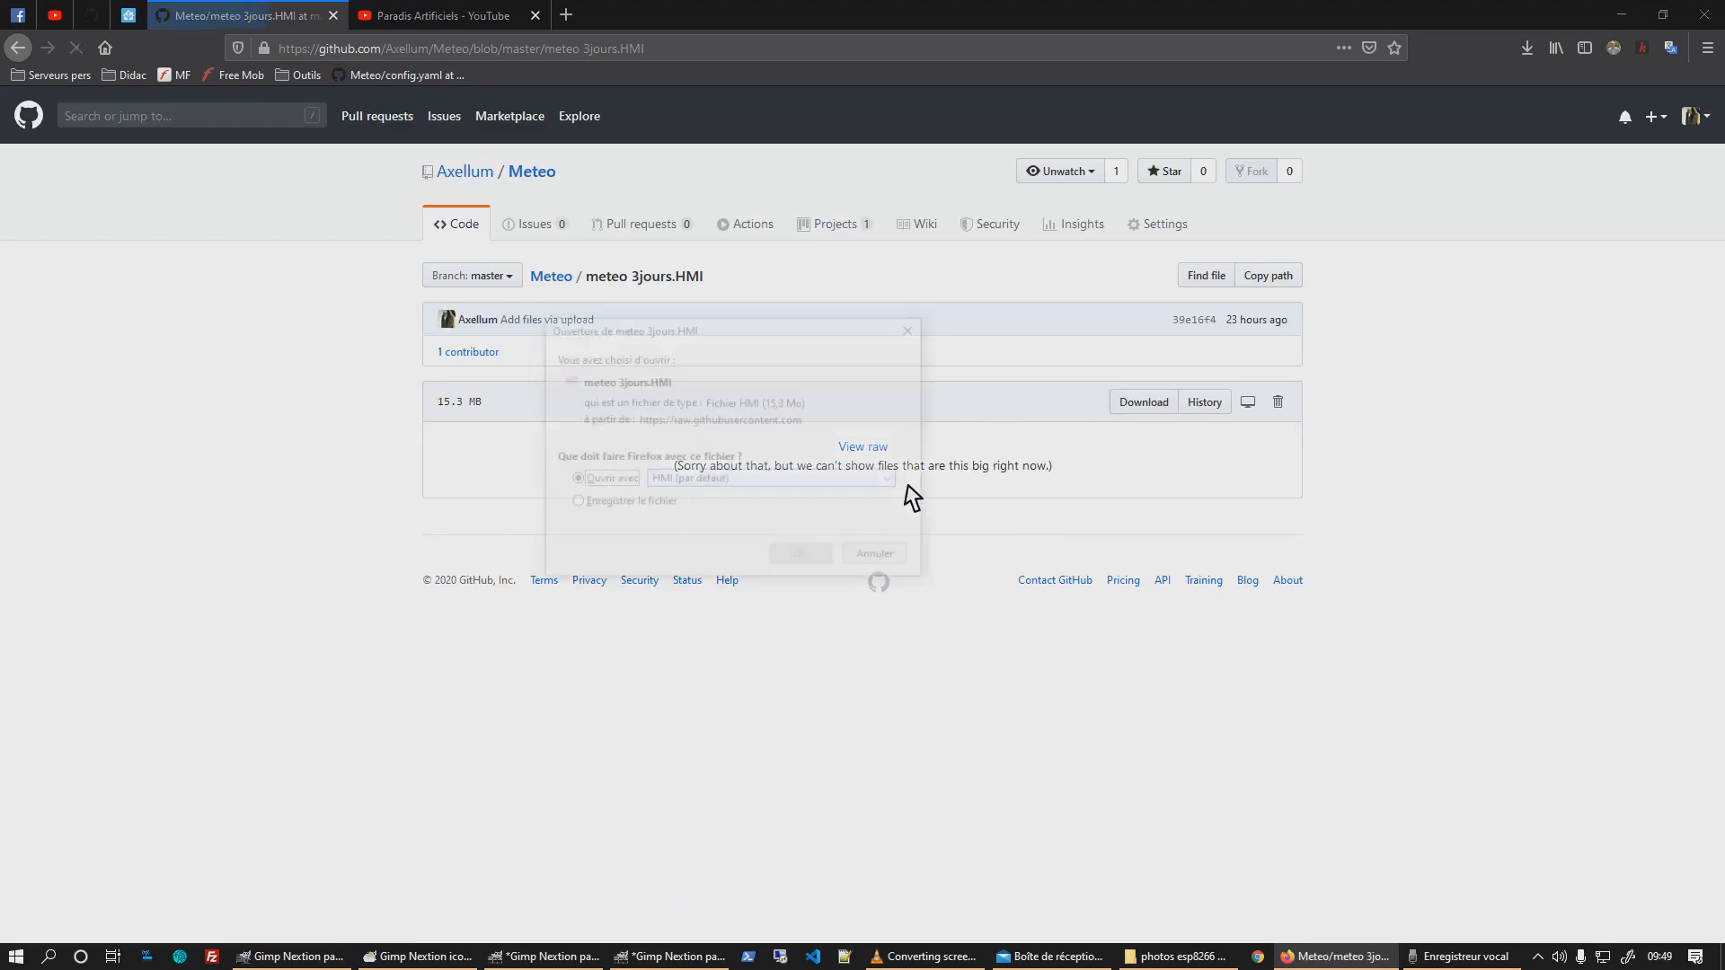
click(620, 503)
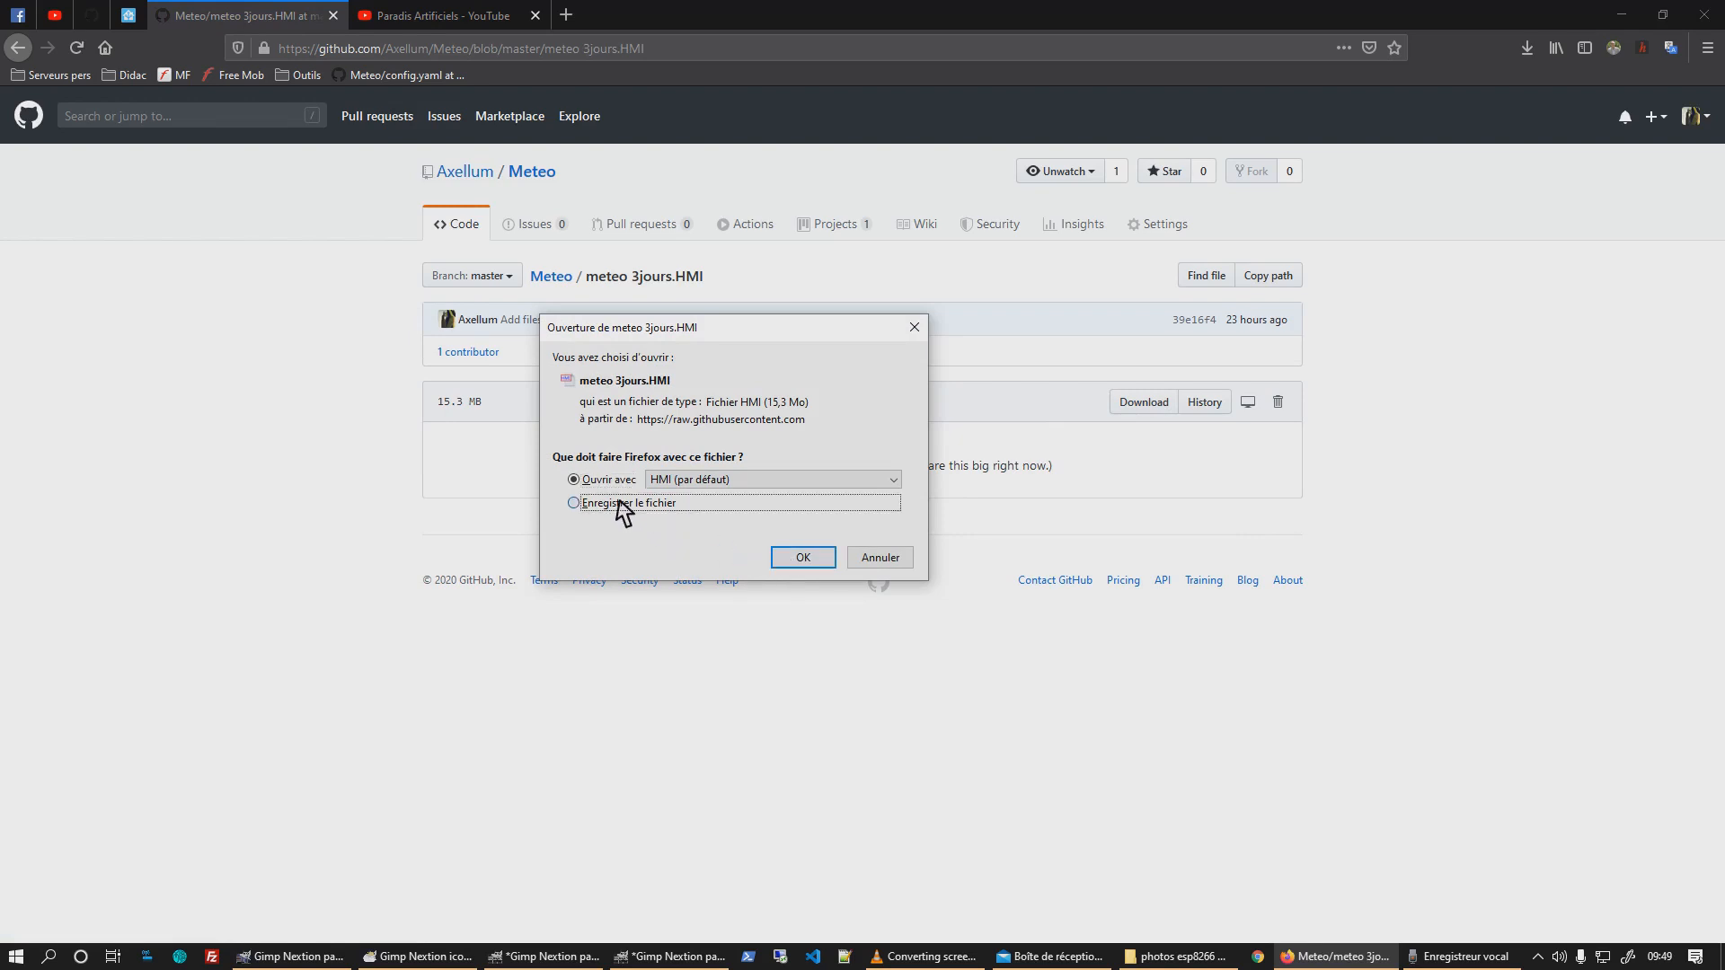
click(798, 558)
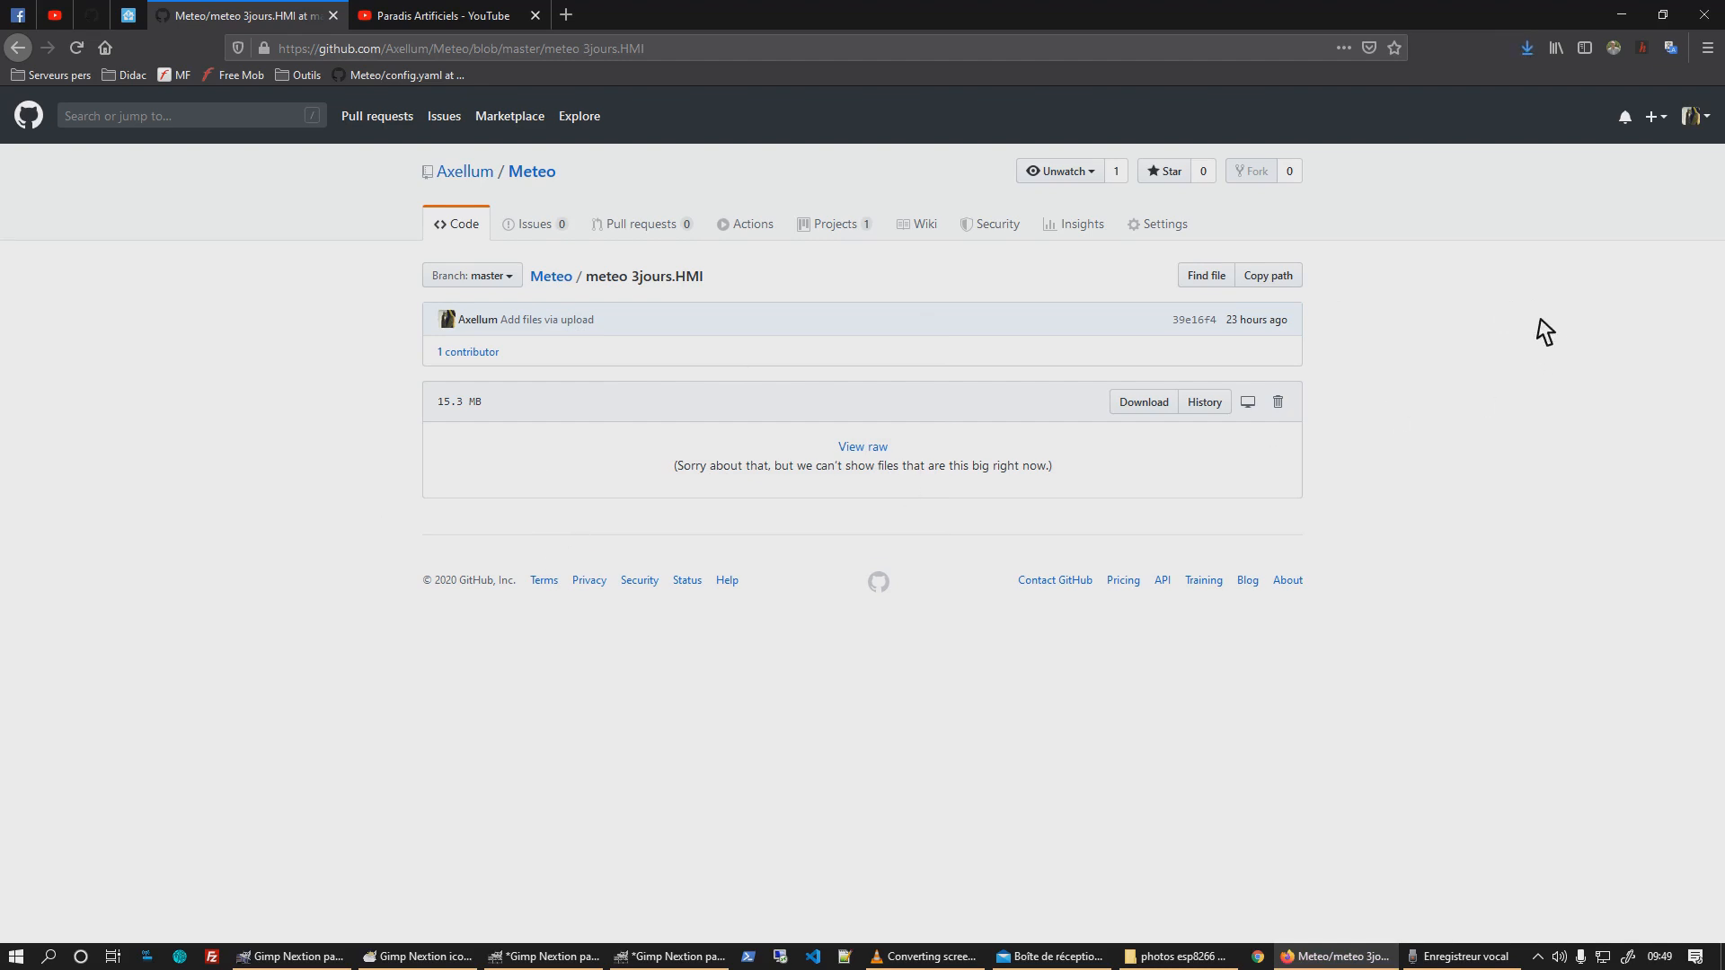
Open the downloaded meteo 3jours.HMI in Nextion Editor and minimize the windows covering it.
click(1529, 50)
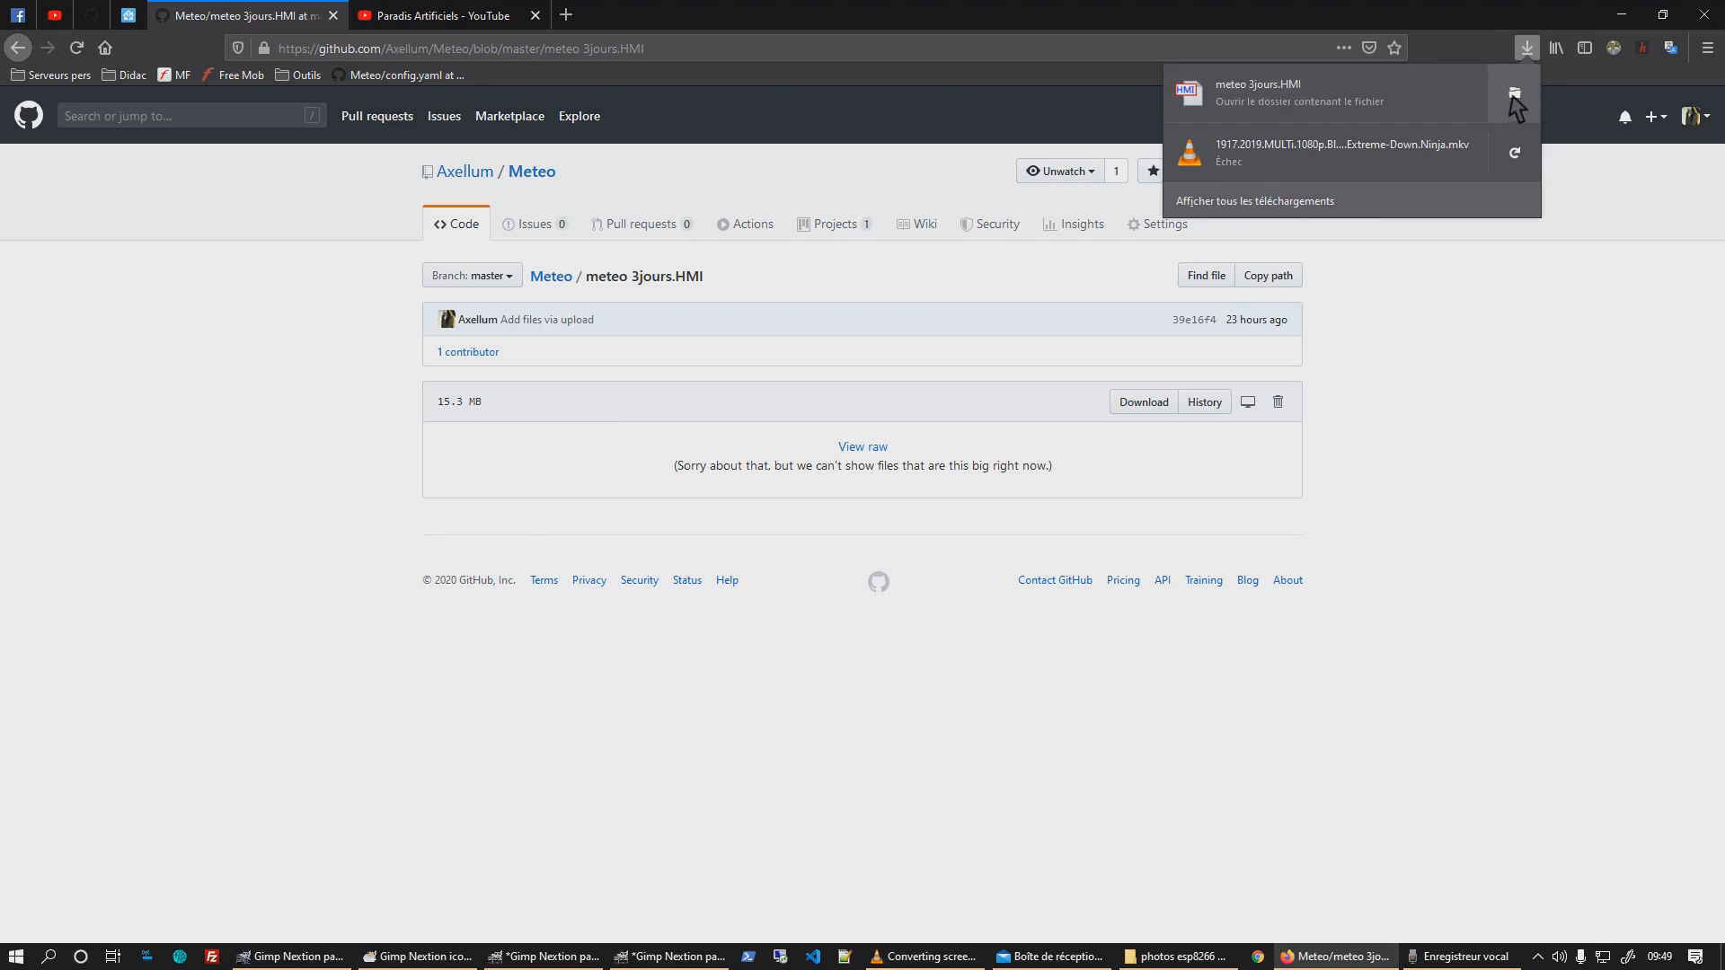
click(1297, 89)
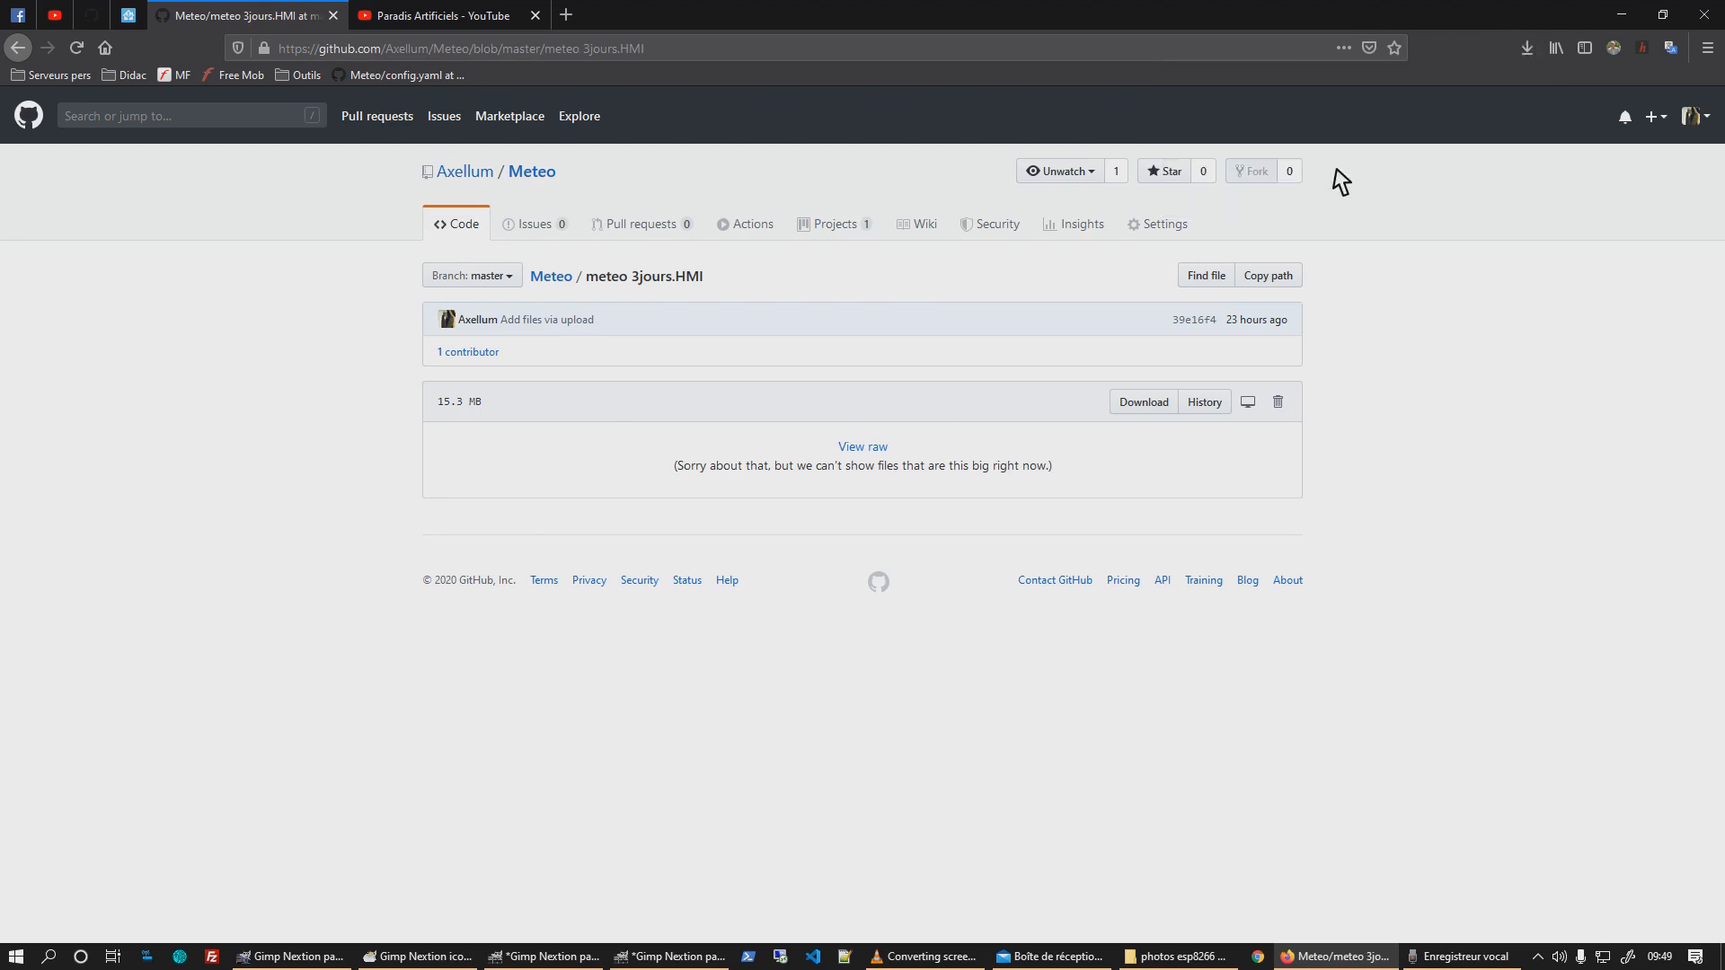
click(1631, 18)
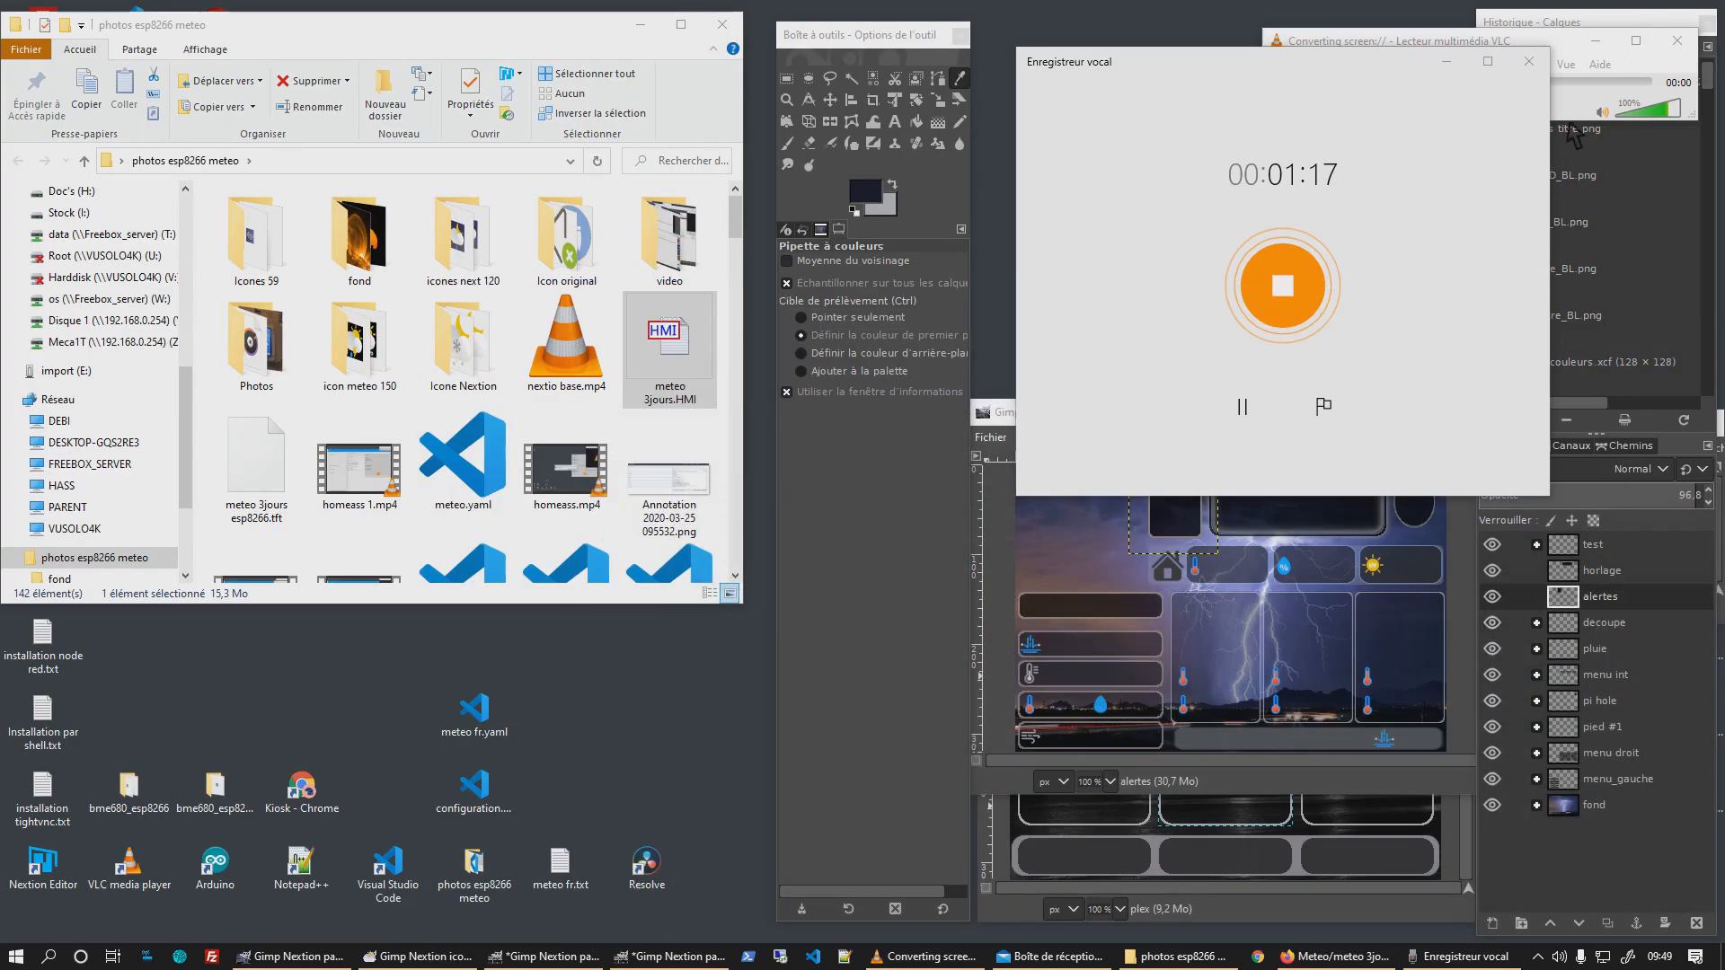
click(1447, 61)
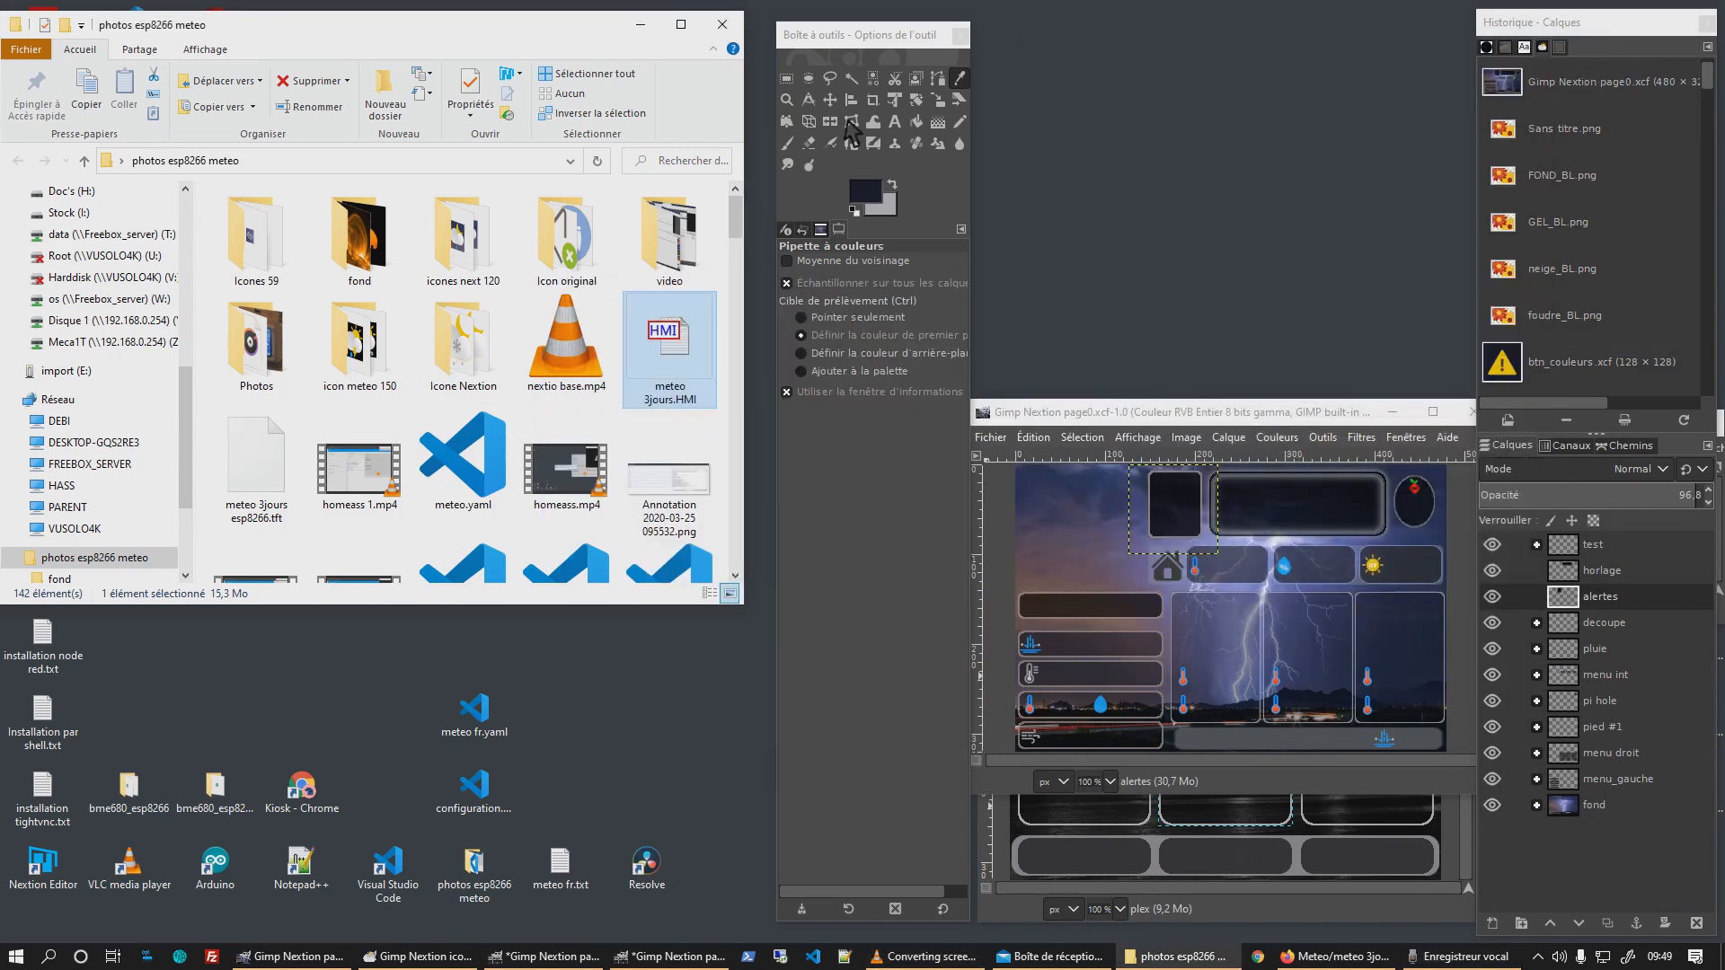
click(640, 24)
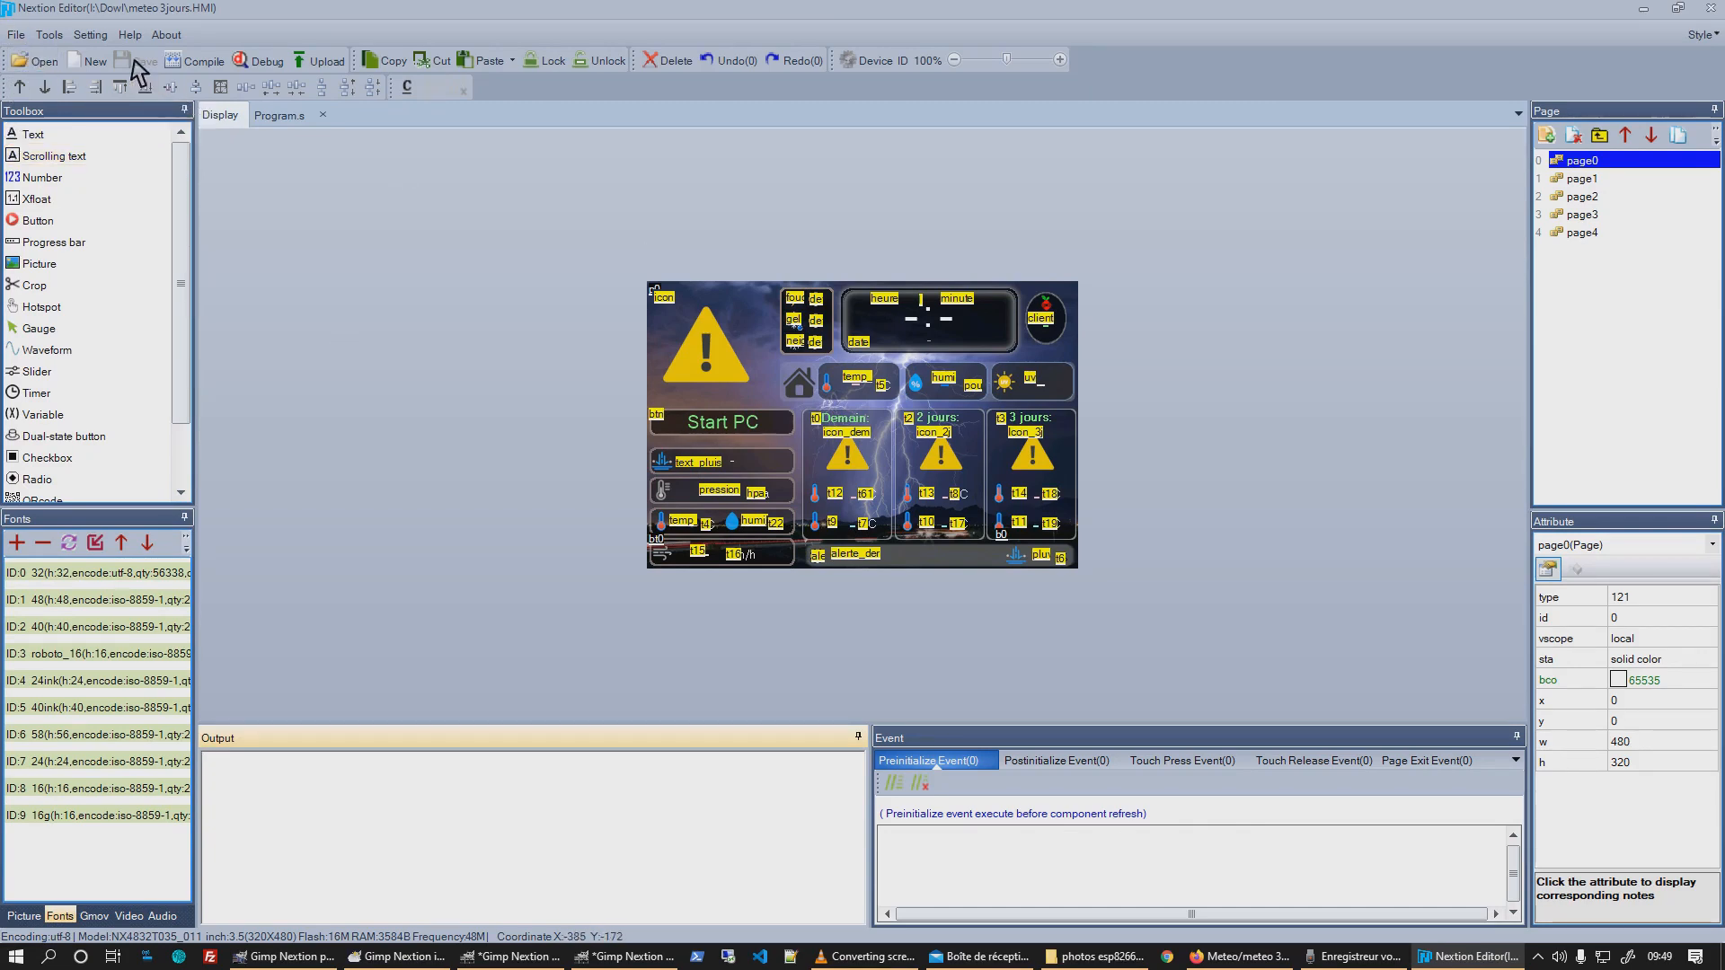
click(17, 35)
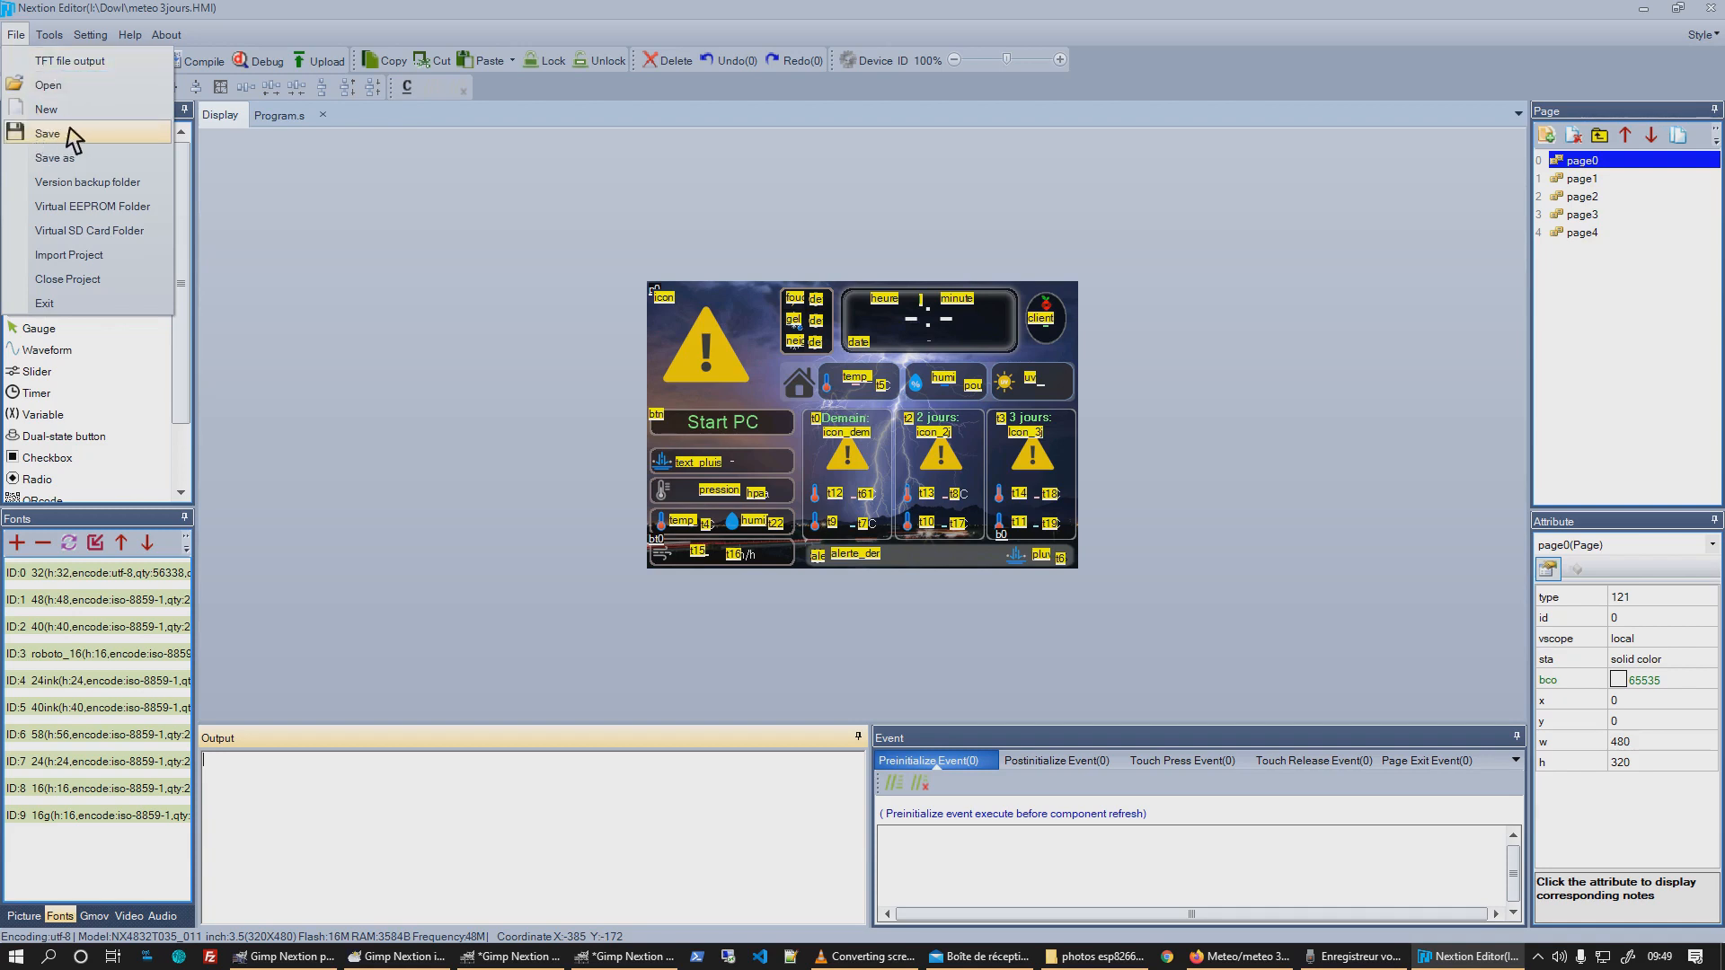
click(425, 310)
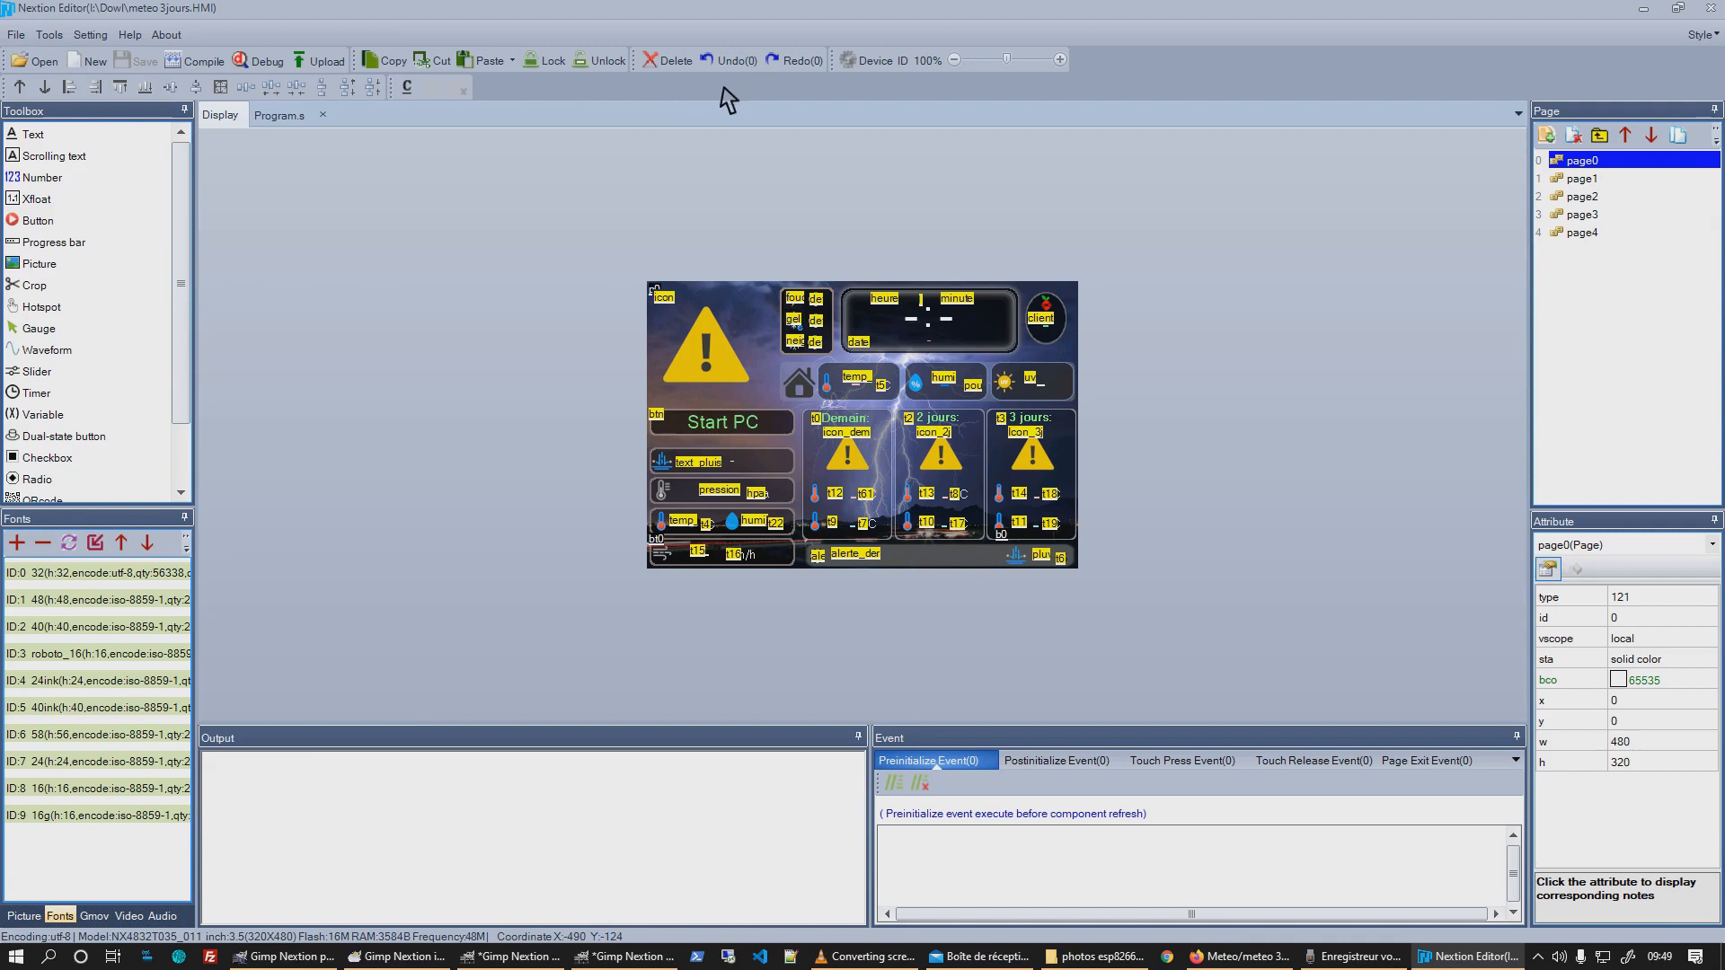
Review the project's device model, display direction and character encoding settings, and close them unchanged.
click(864, 63)
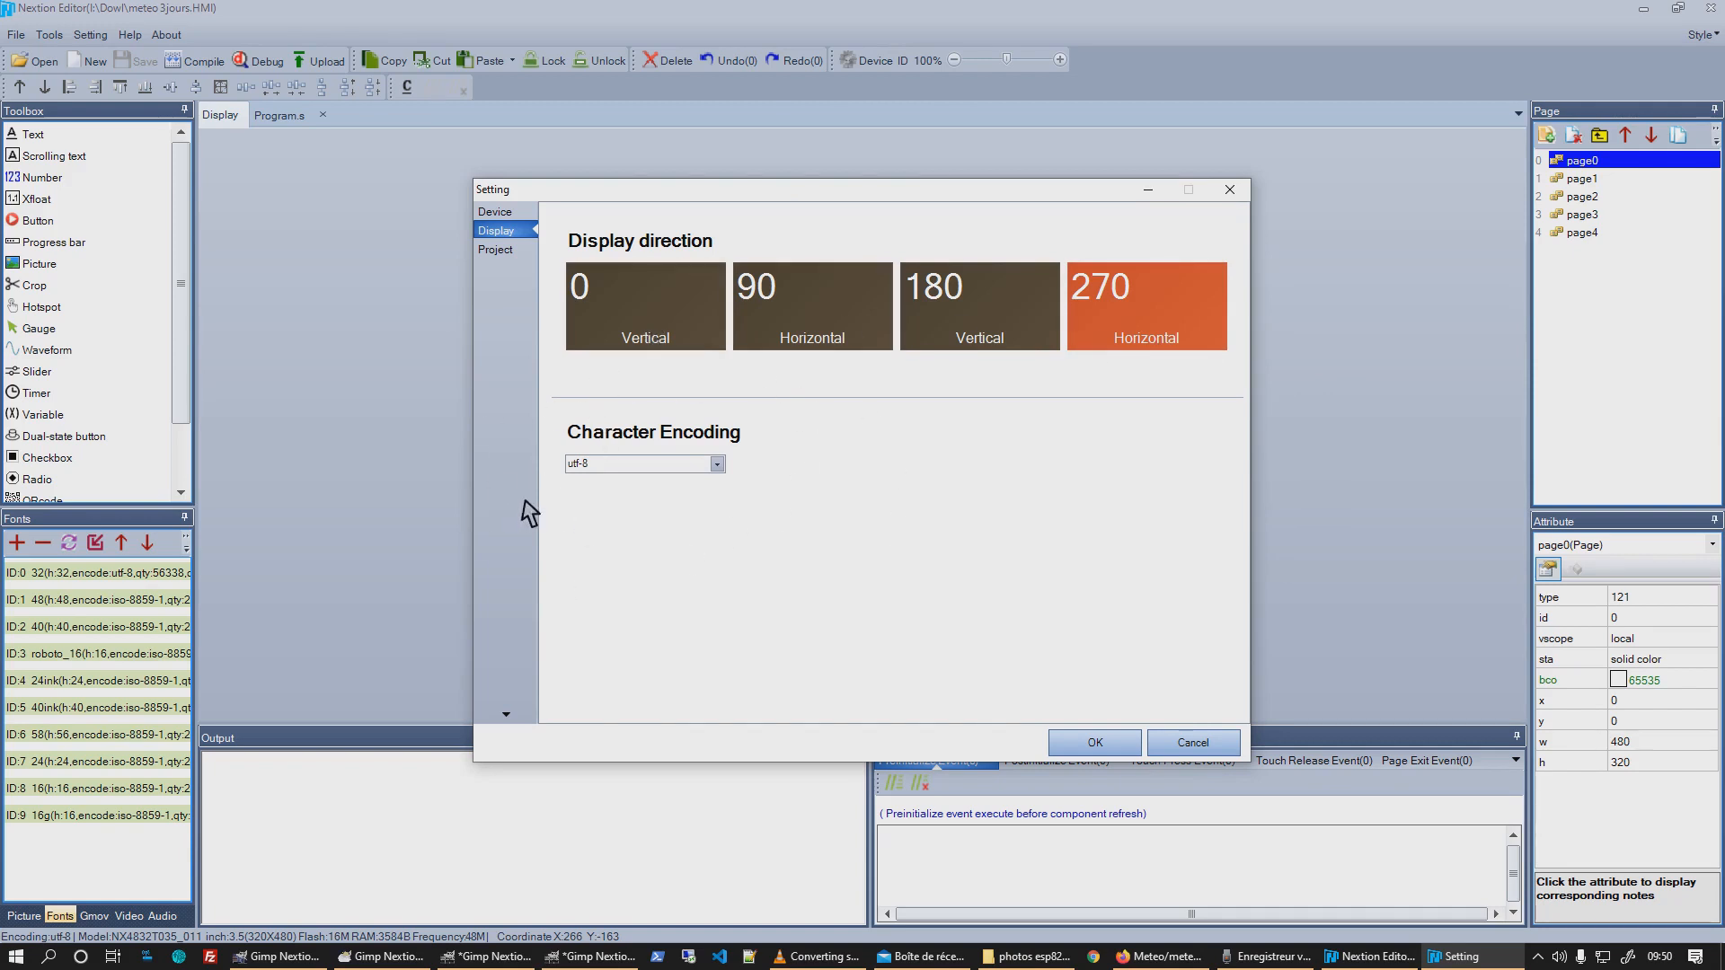
click(499, 214)
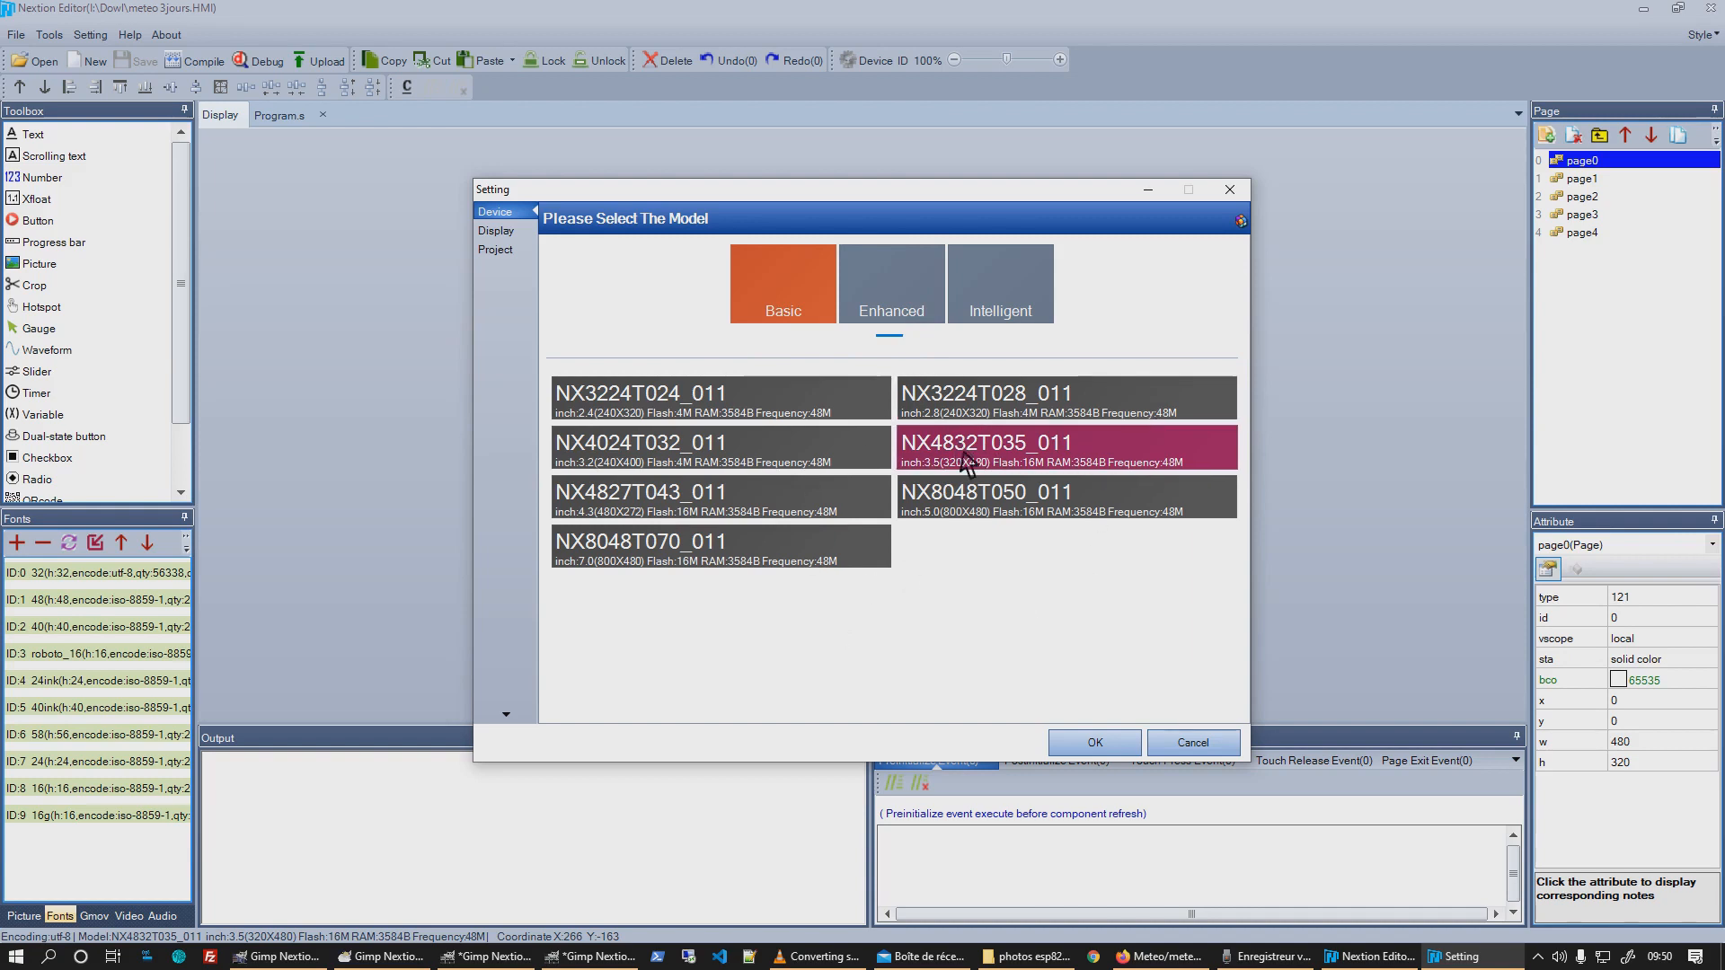
click(494, 231)
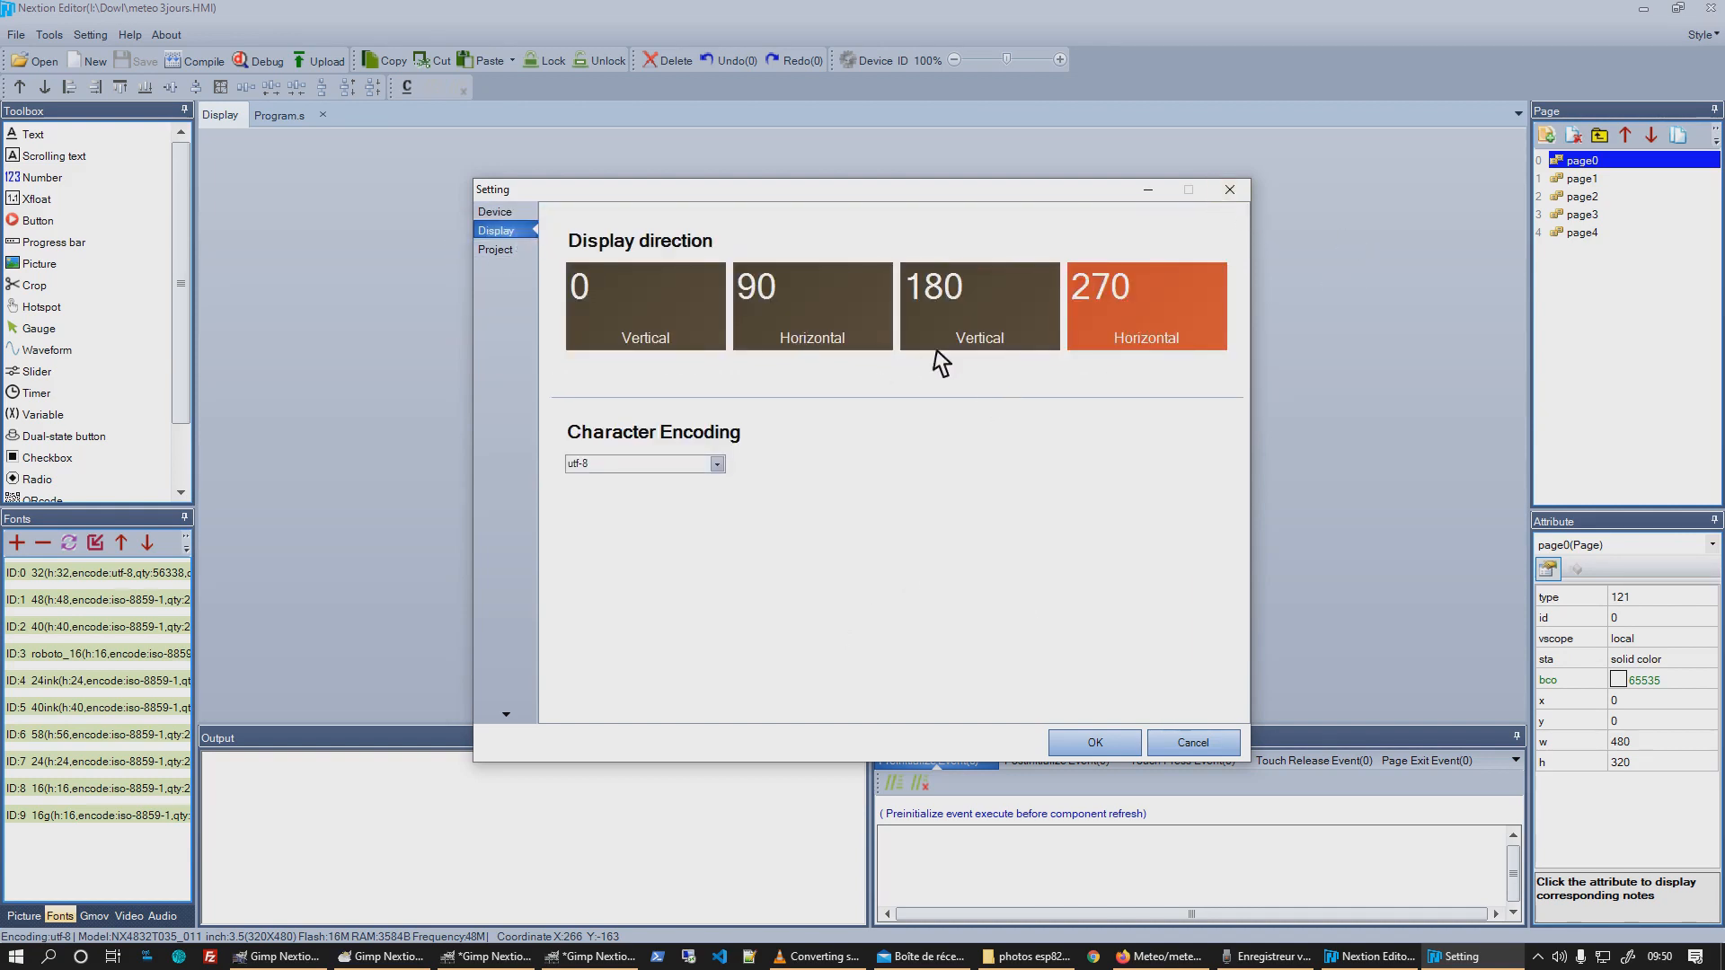
click(1232, 191)
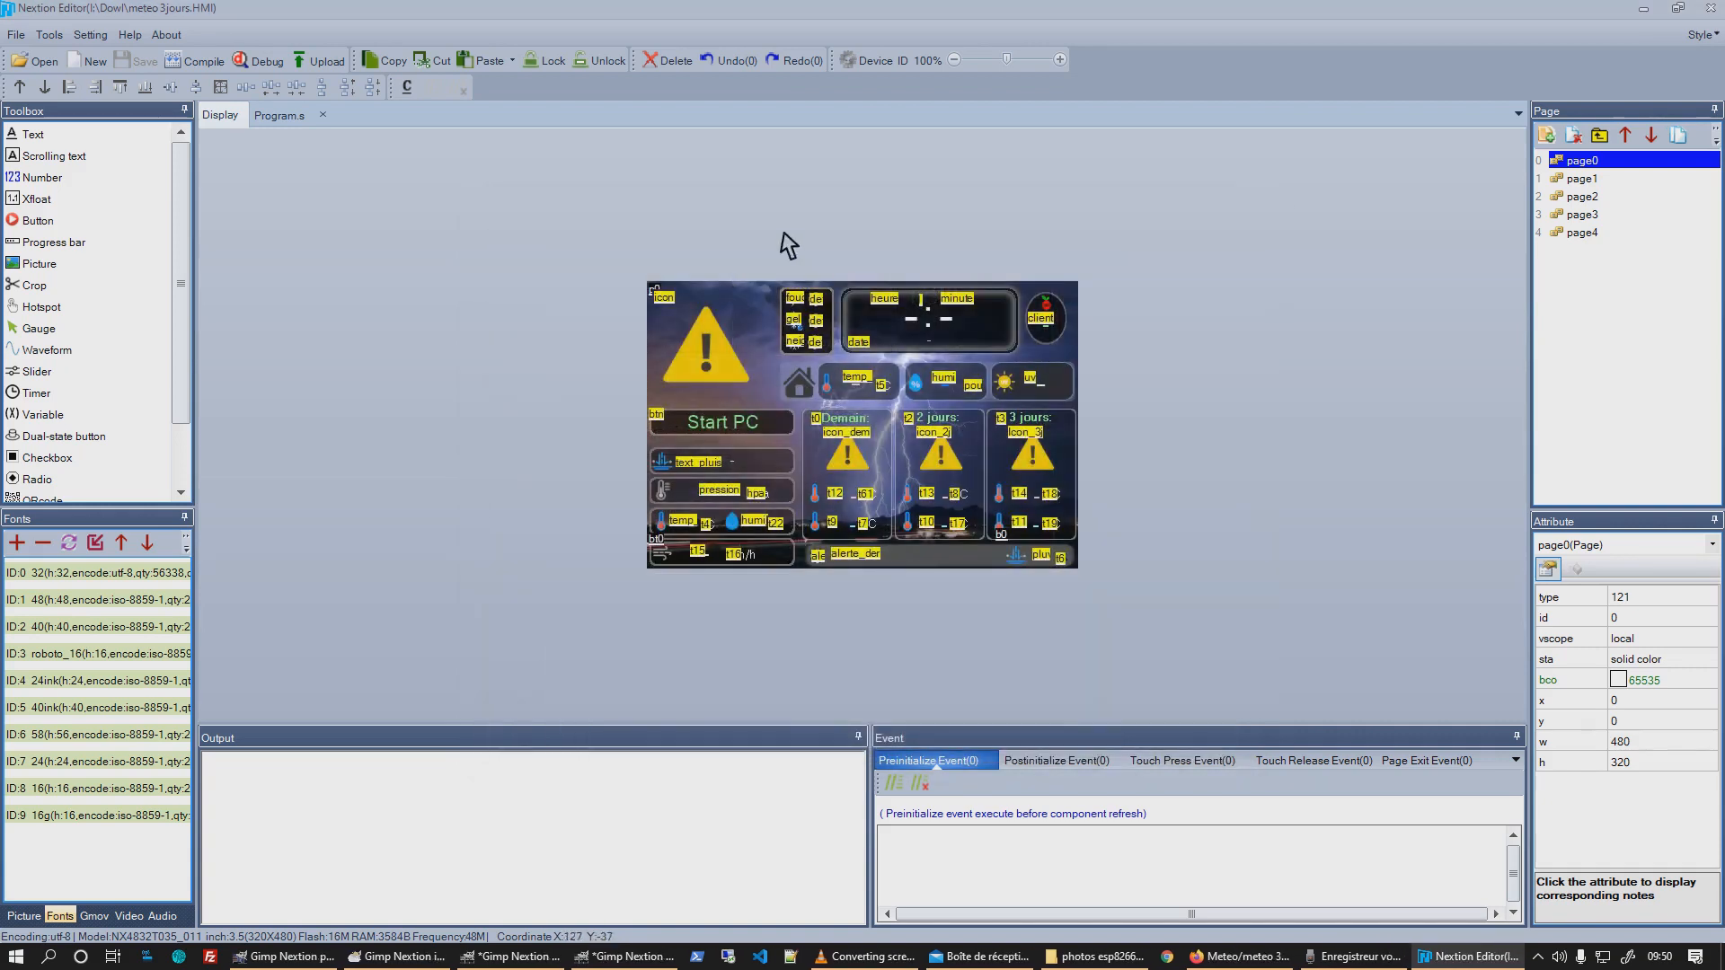
click(1060, 60)
click(1061, 60)
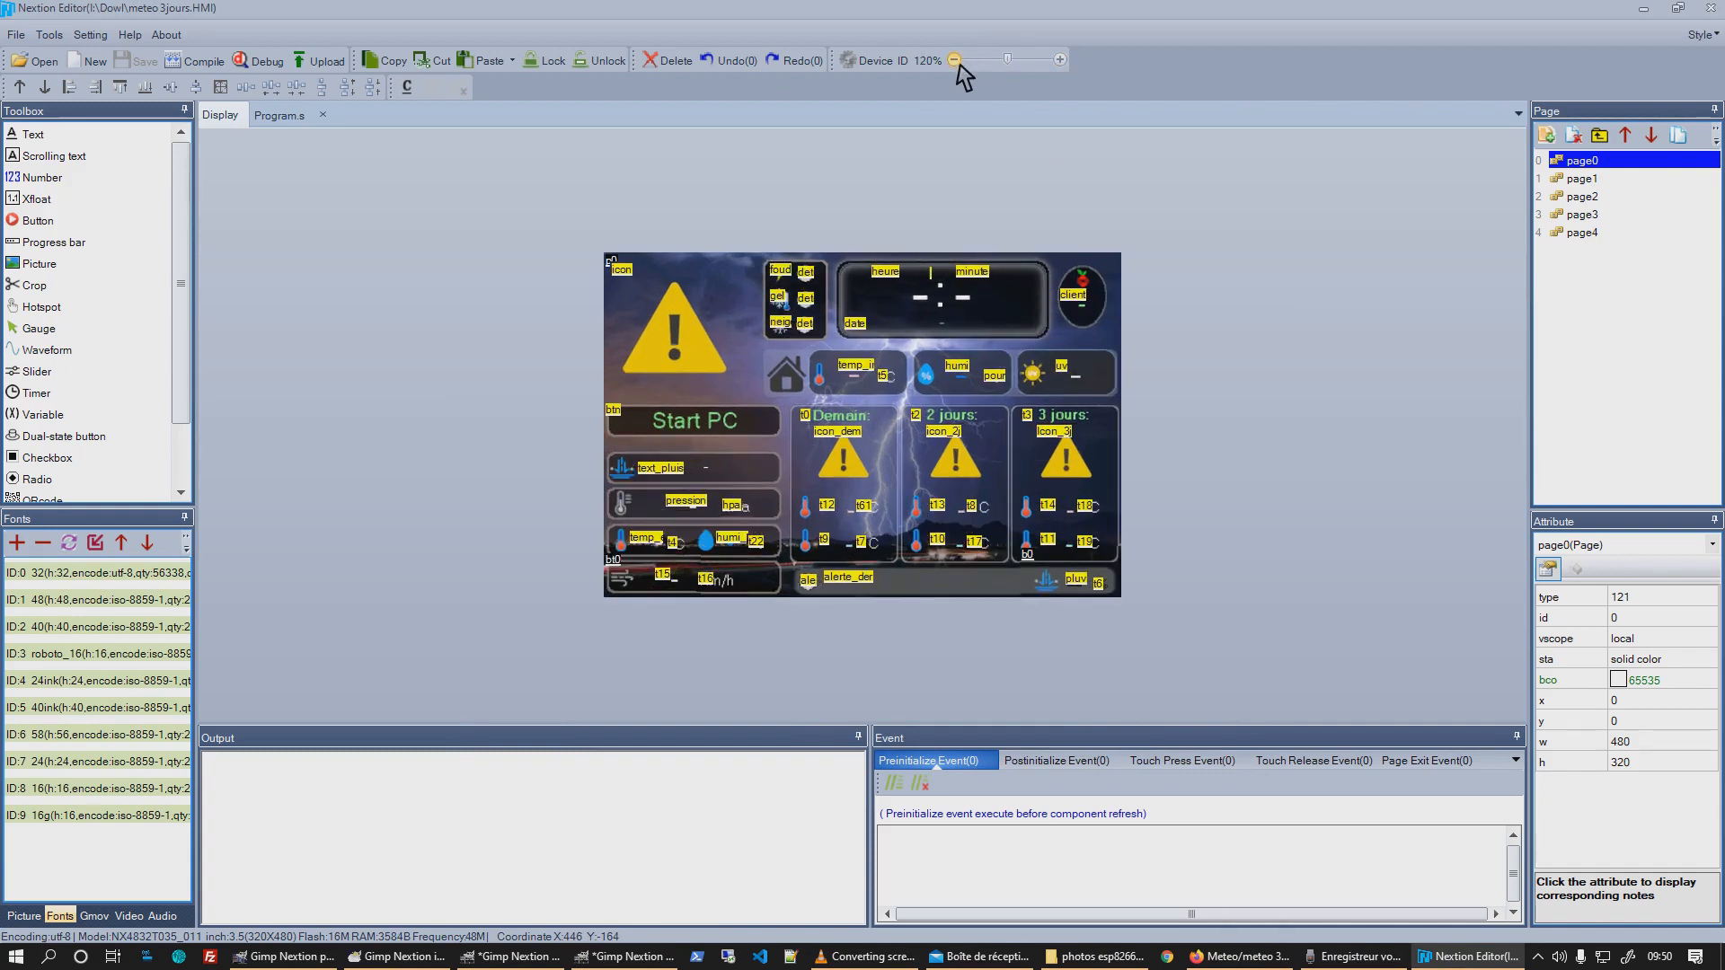
click(957, 64)
click(956, 64)
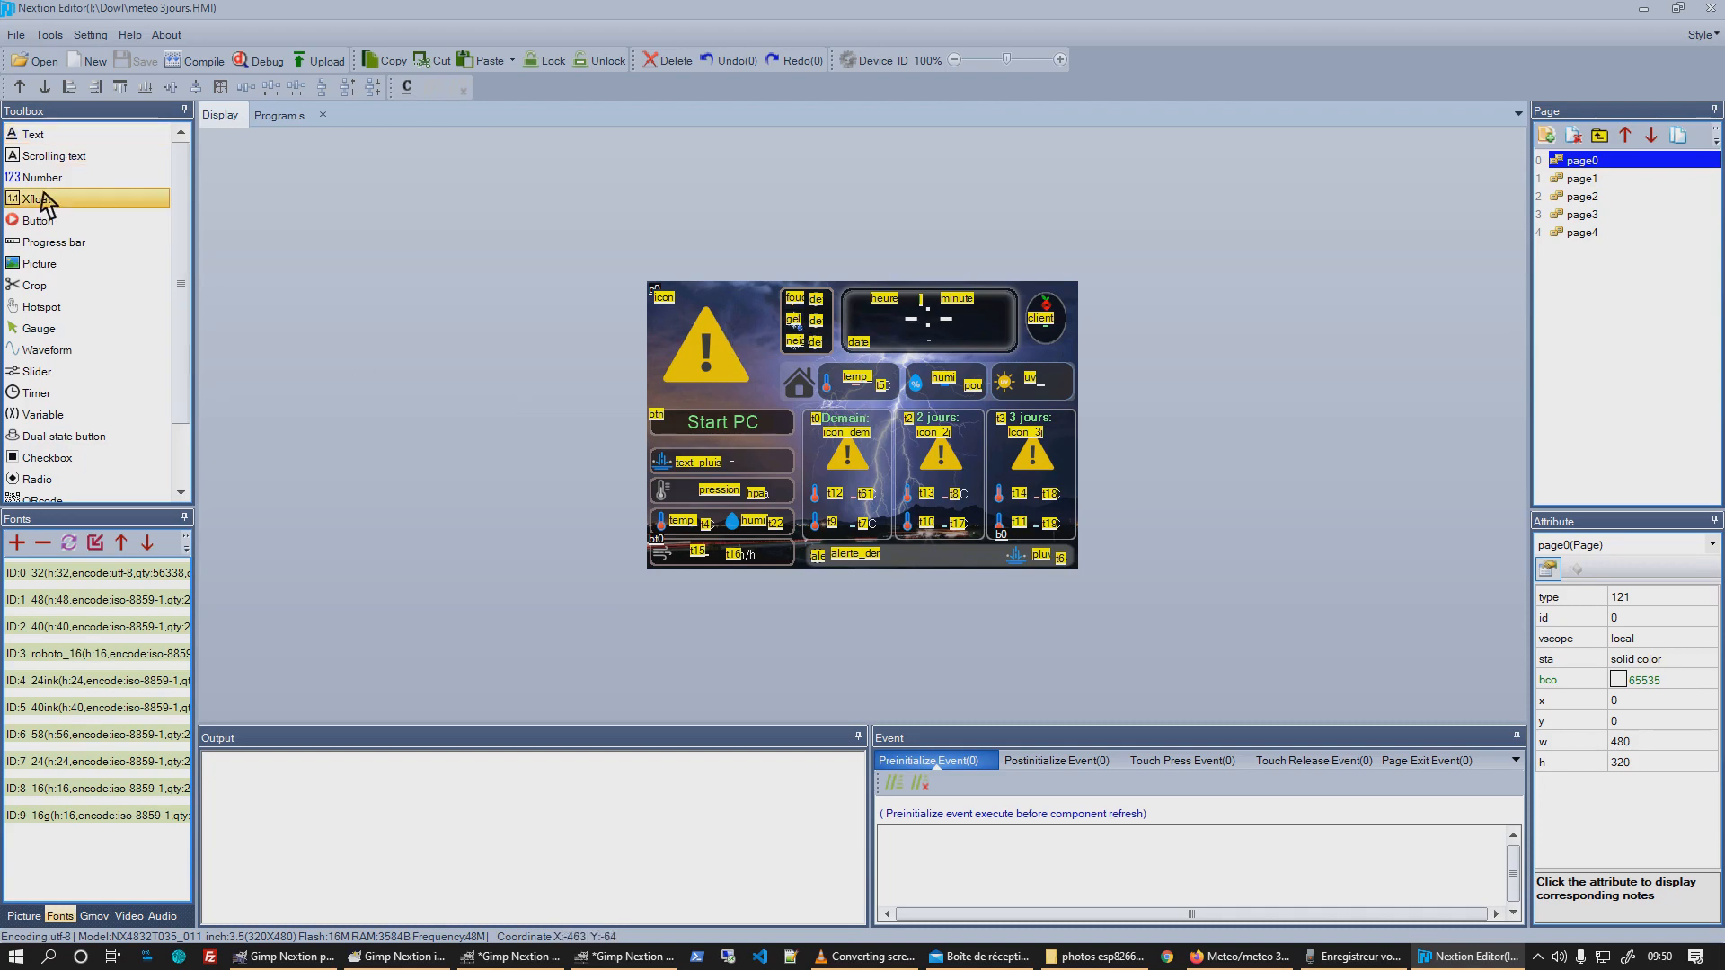
Add a Text component to page0 and inspect its objname, txt and font attributes.
click(29, 135)
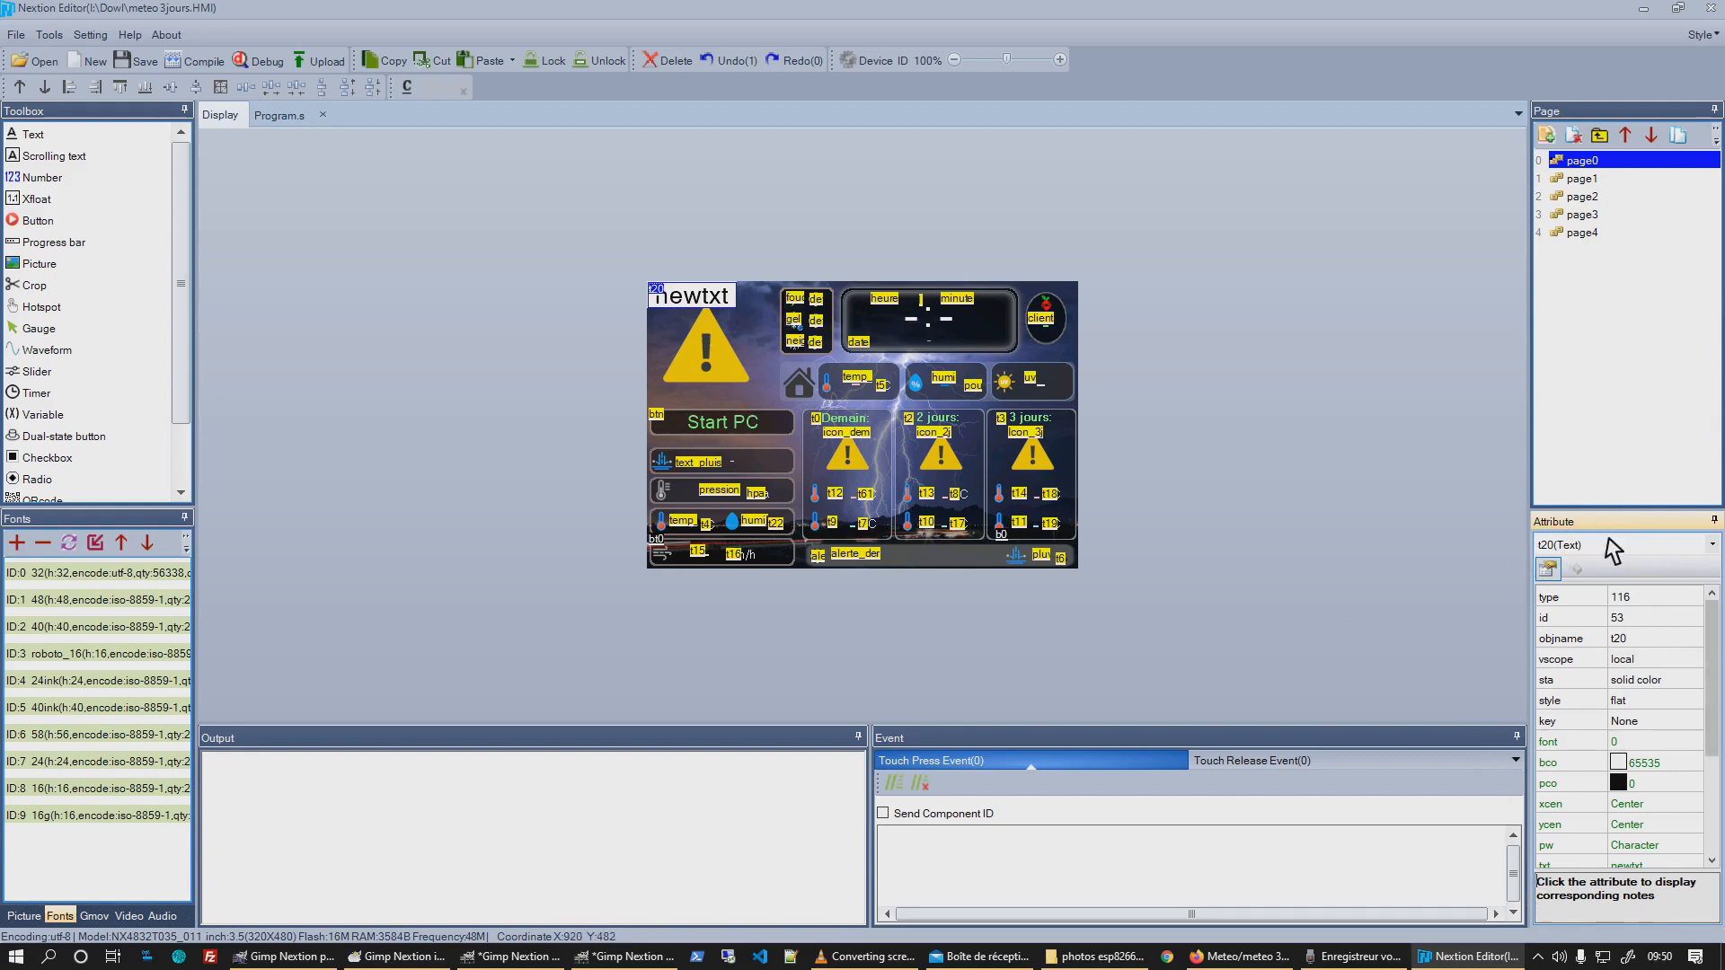
click(1628, 638)
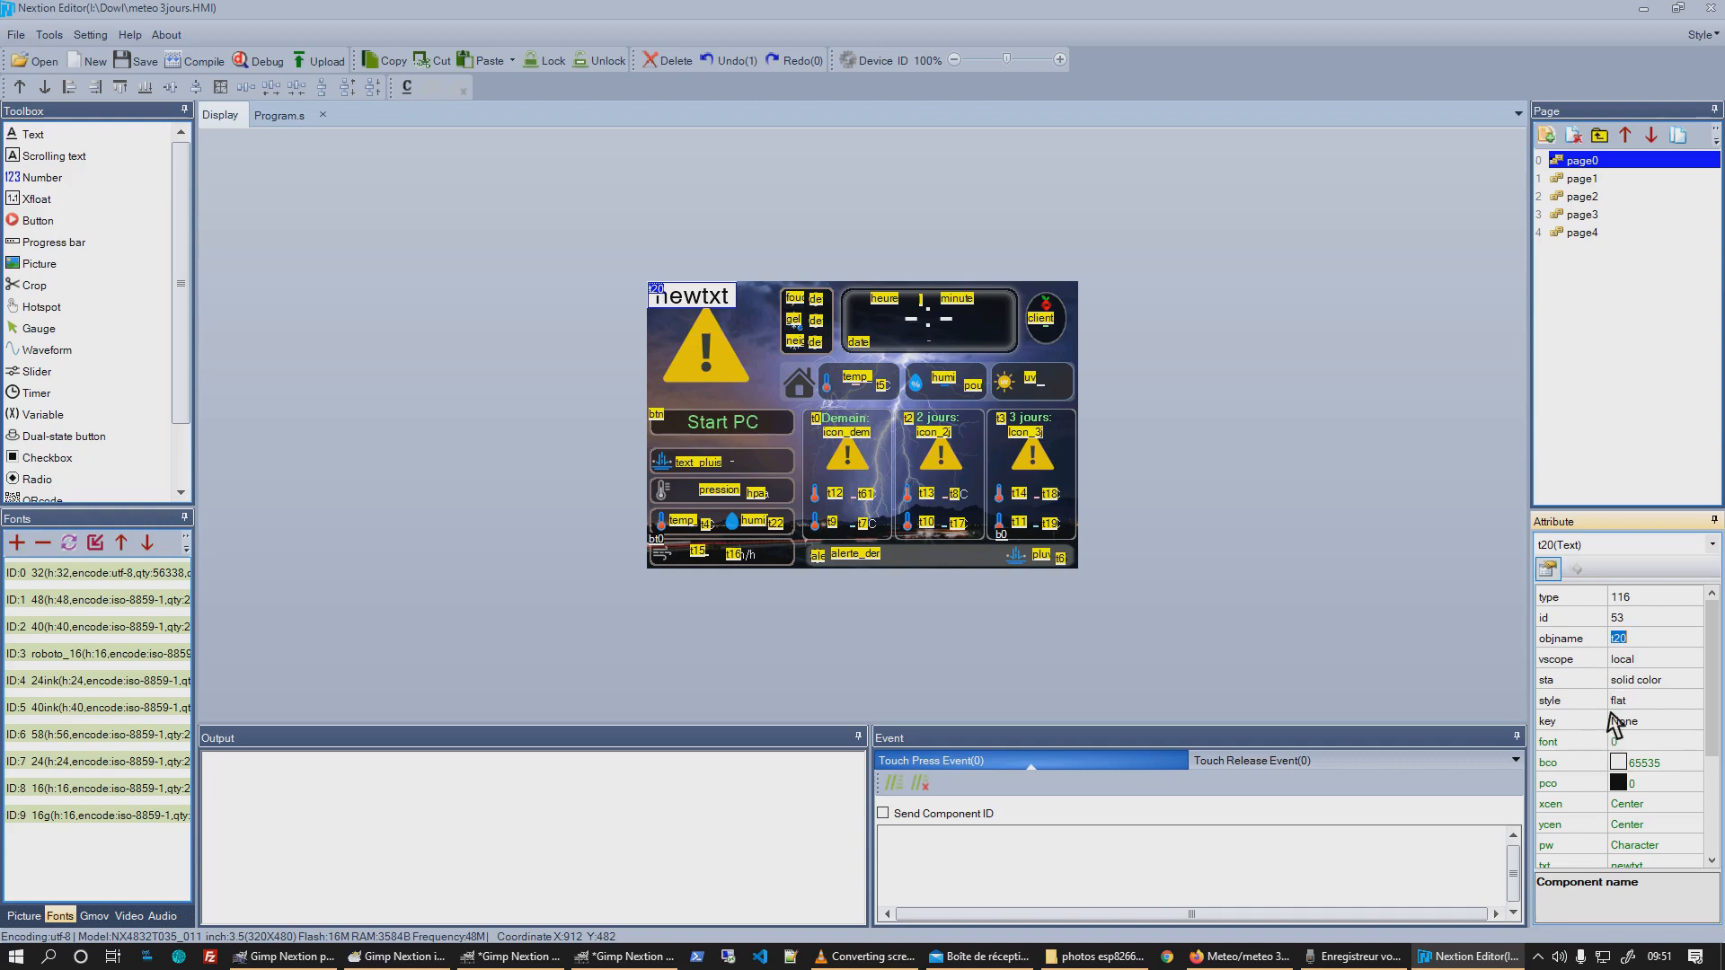
scroll(1593, 753, down, 1)
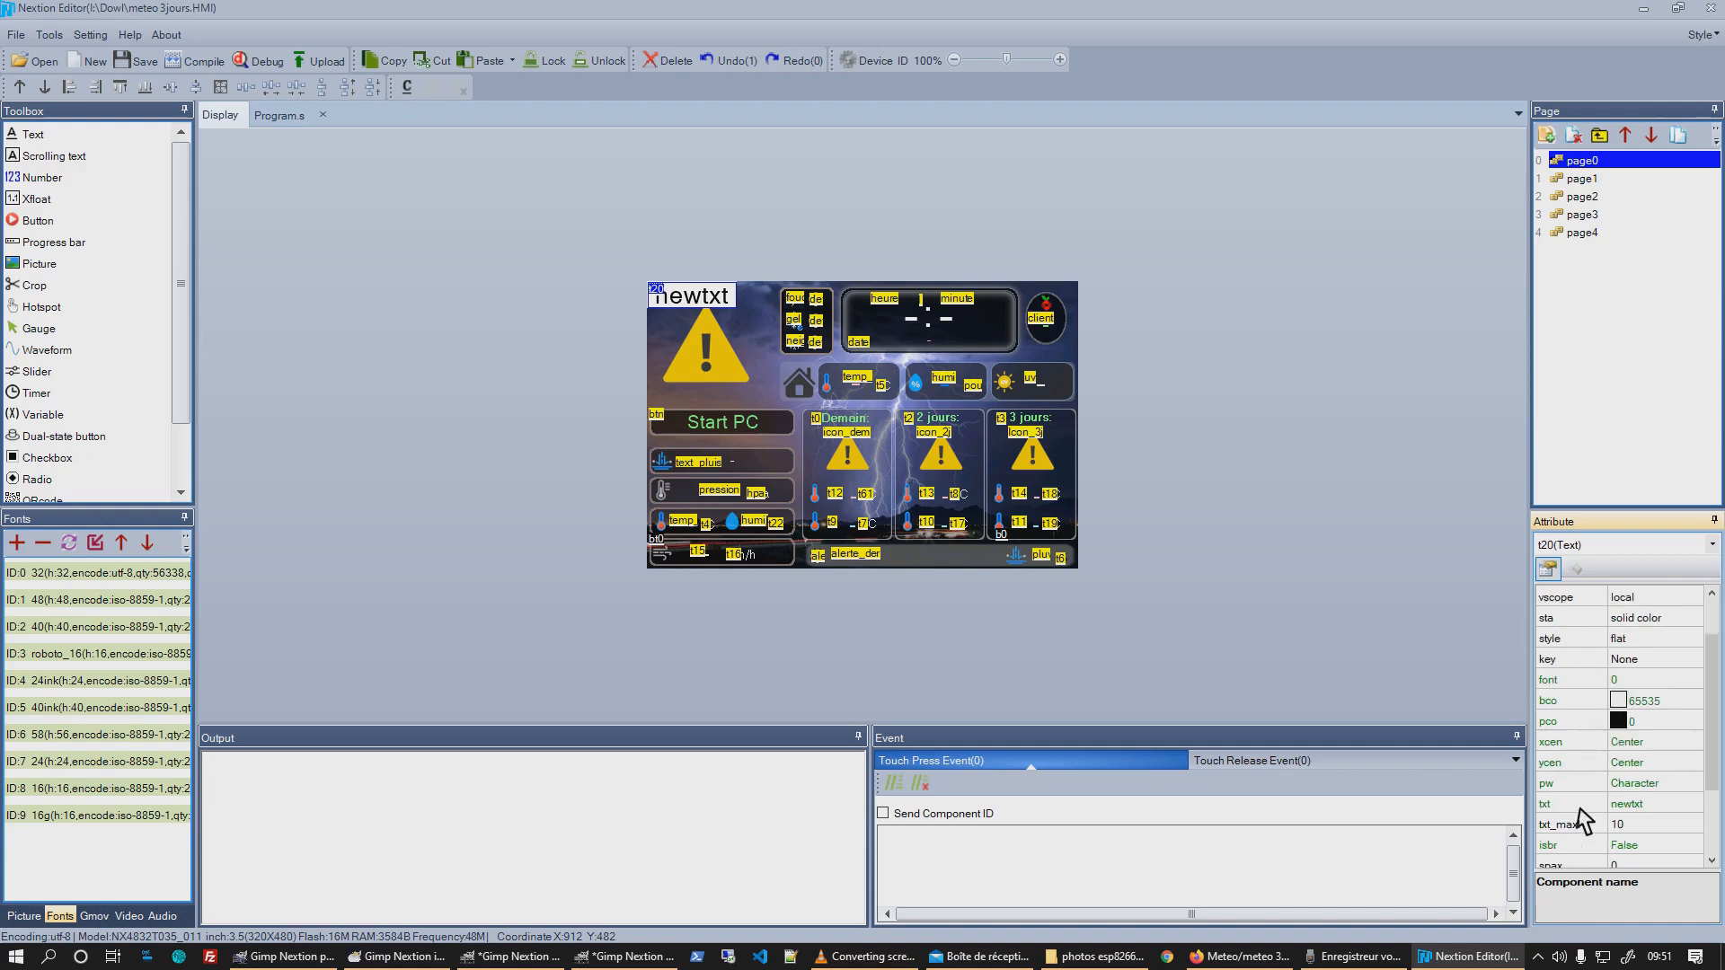
click(1644, 681)
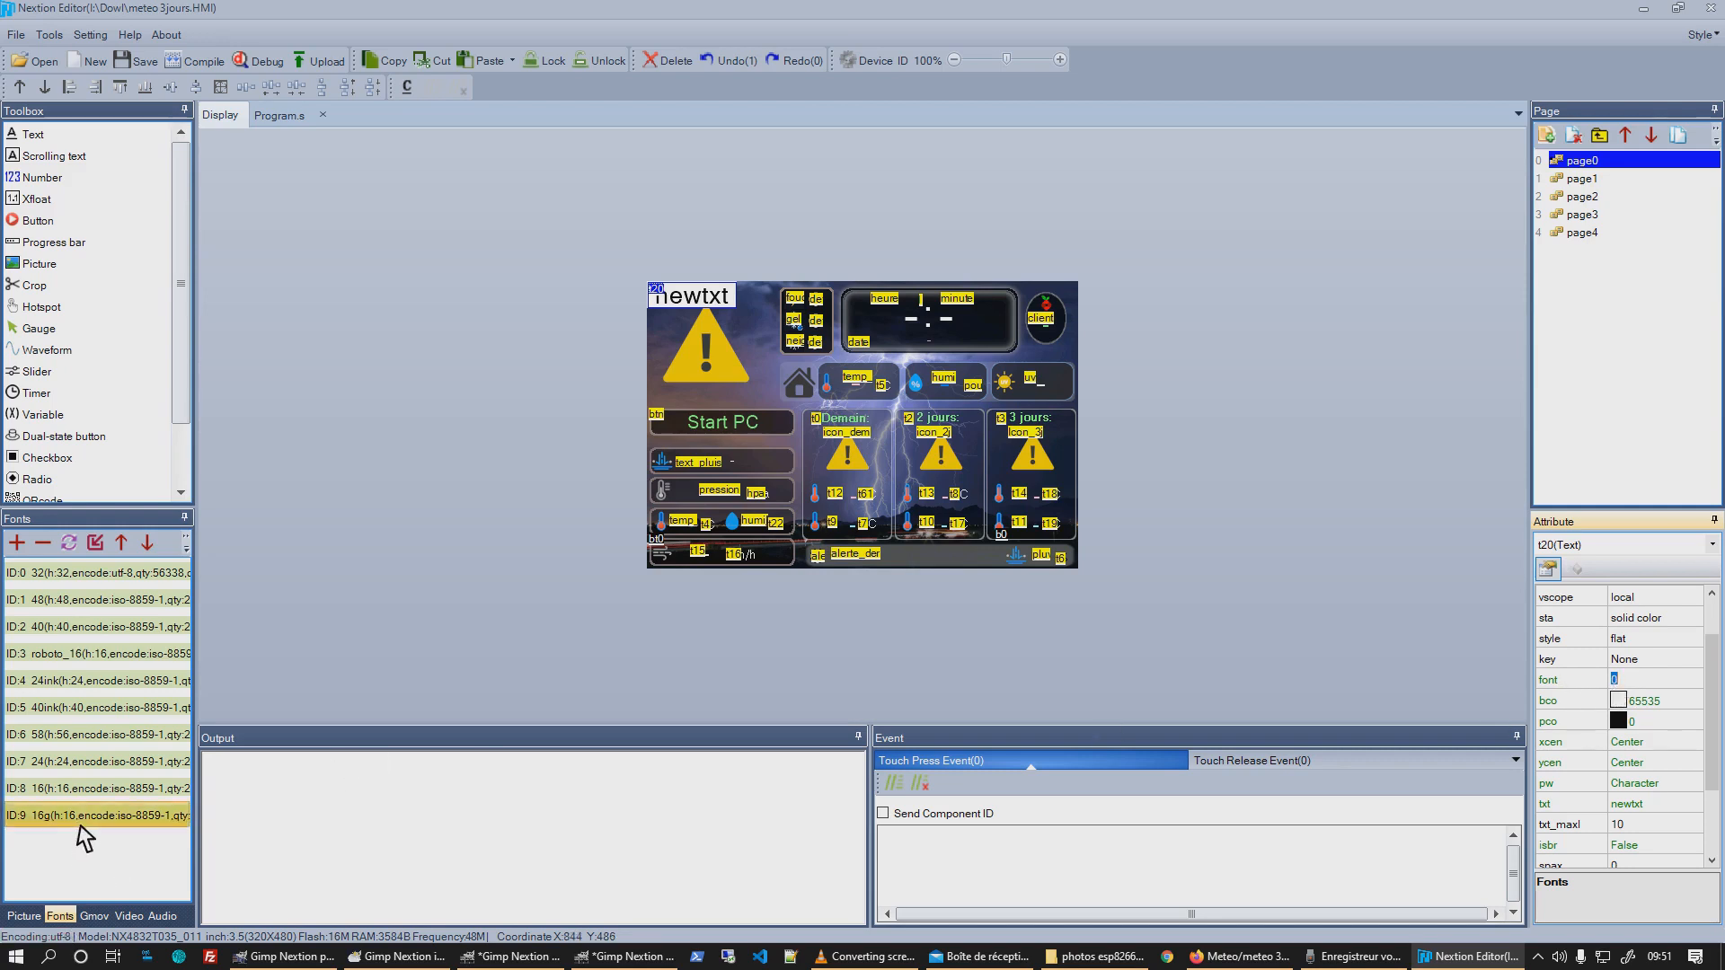
Look through the project's imported pictures and their IDs, and return to the font list.
click(24, 916)
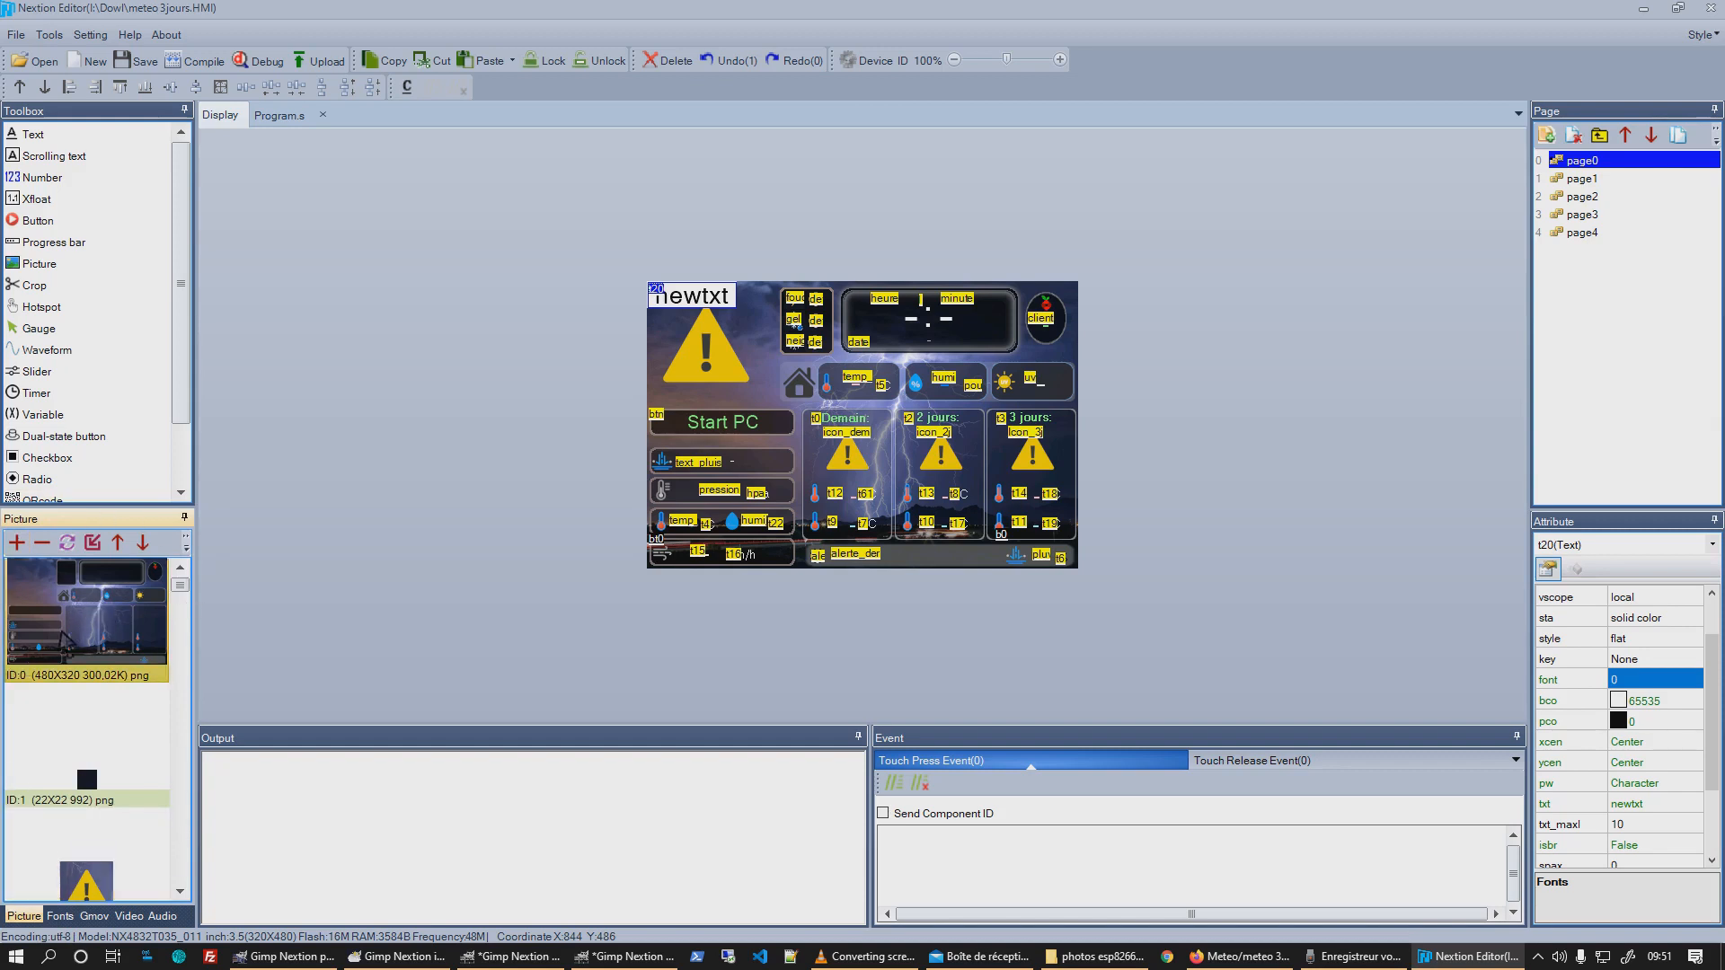
scroll(61, 634, down, 10)
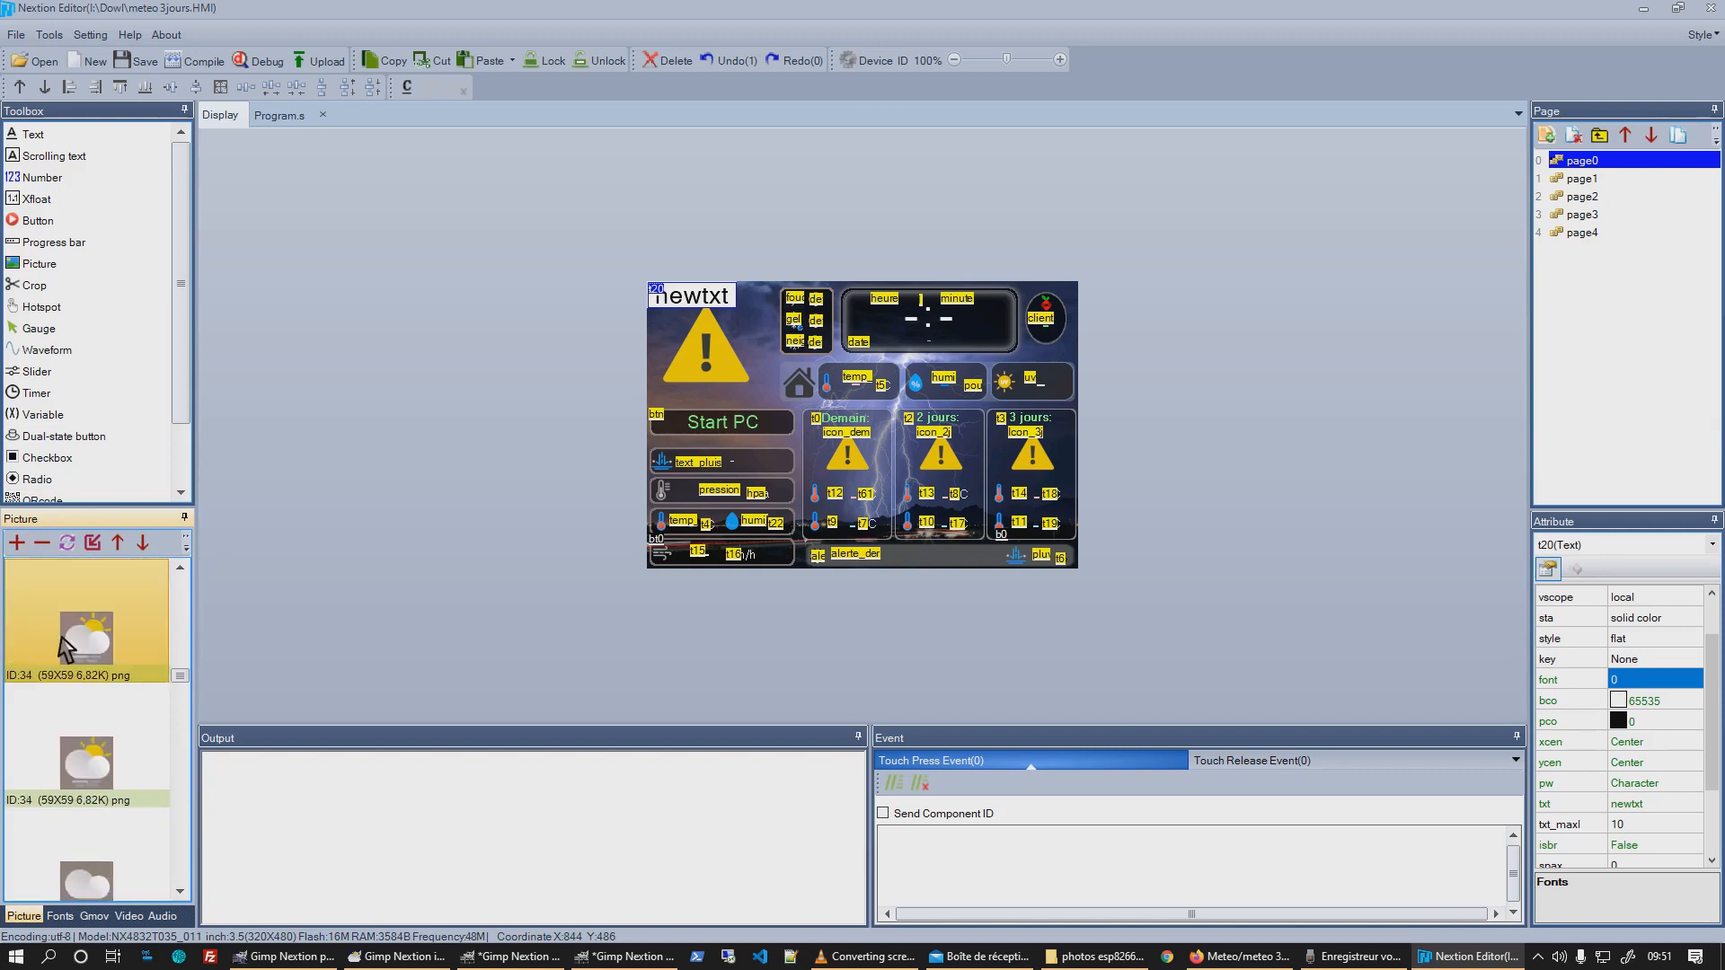
scroll(62, 645, up, 9)
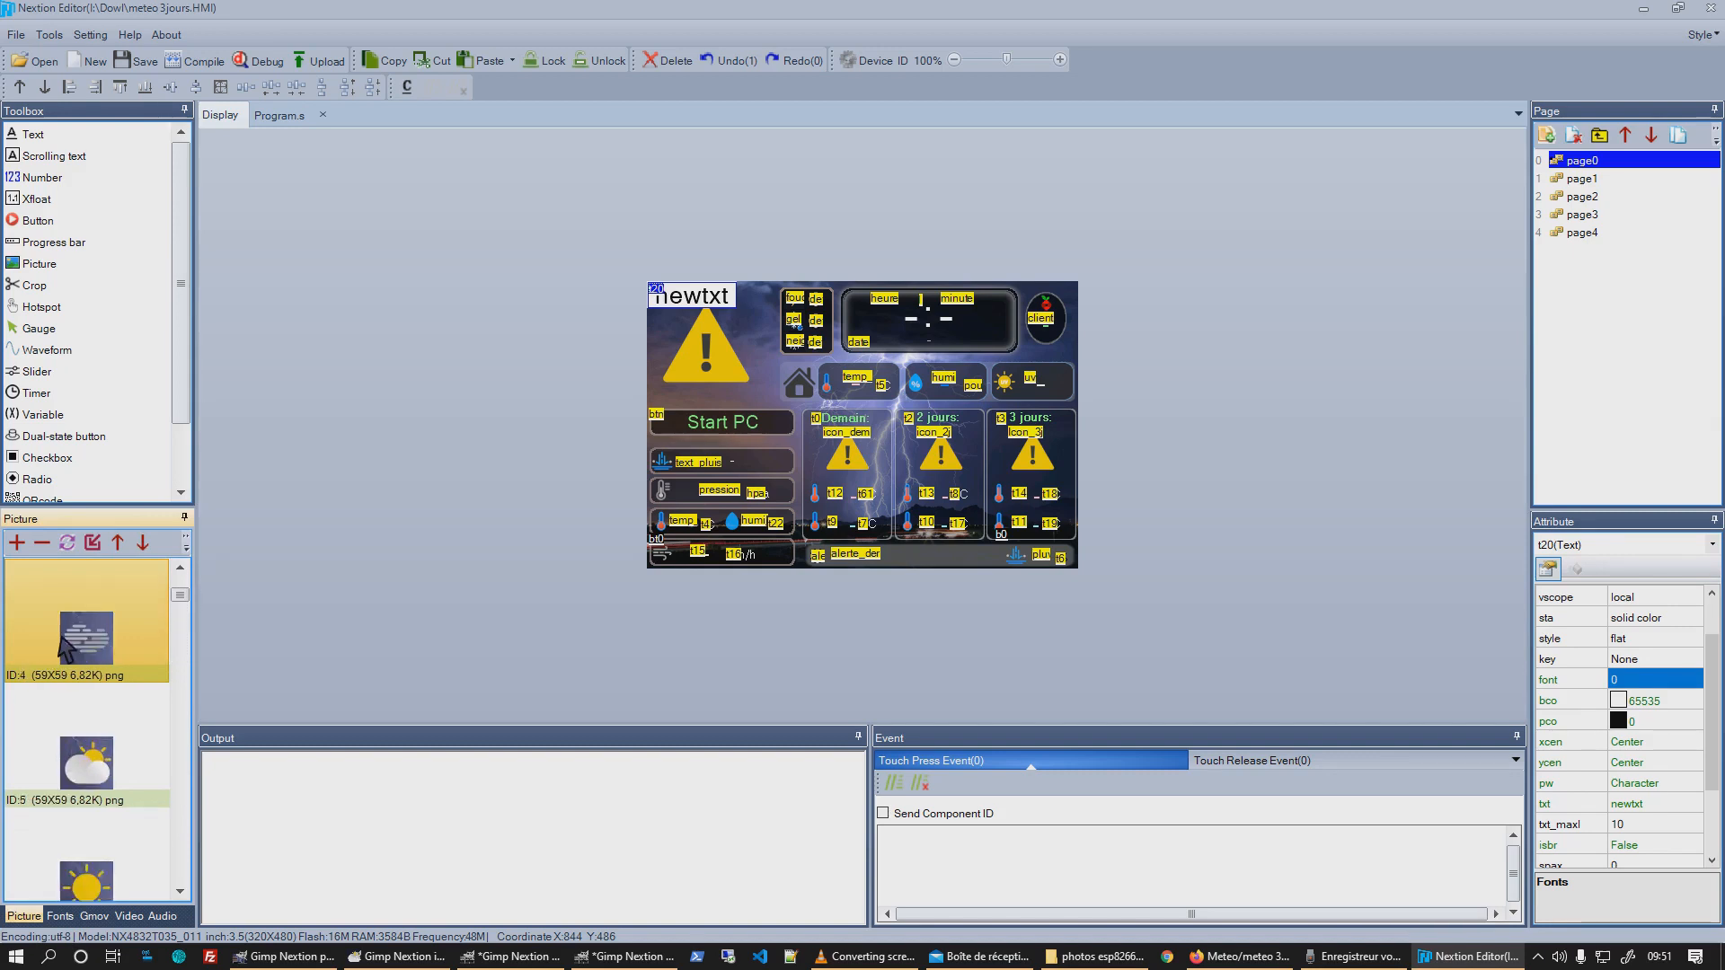
scroll(59, 635, up, 1)
scroll(59, 636, down, 2)
scroll(60, 635, up, 1)
click(59, 915)
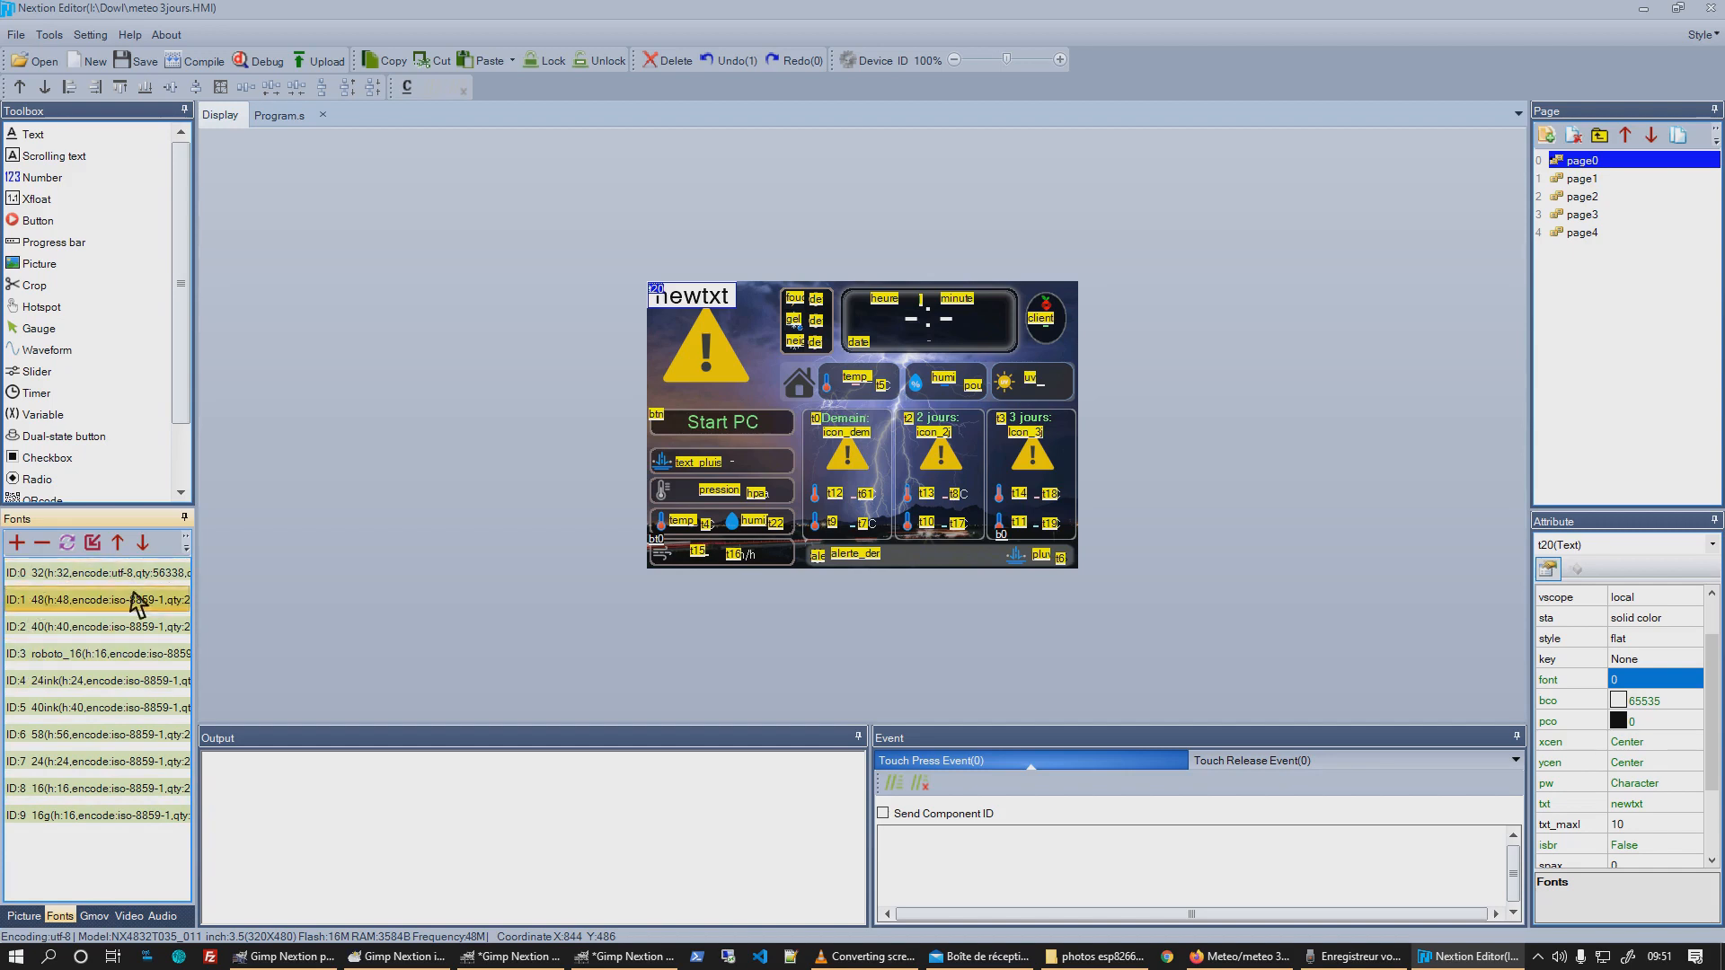
Examine the Font Generator's options and available typefaces, and close it without generating a font.
click(49, 36)
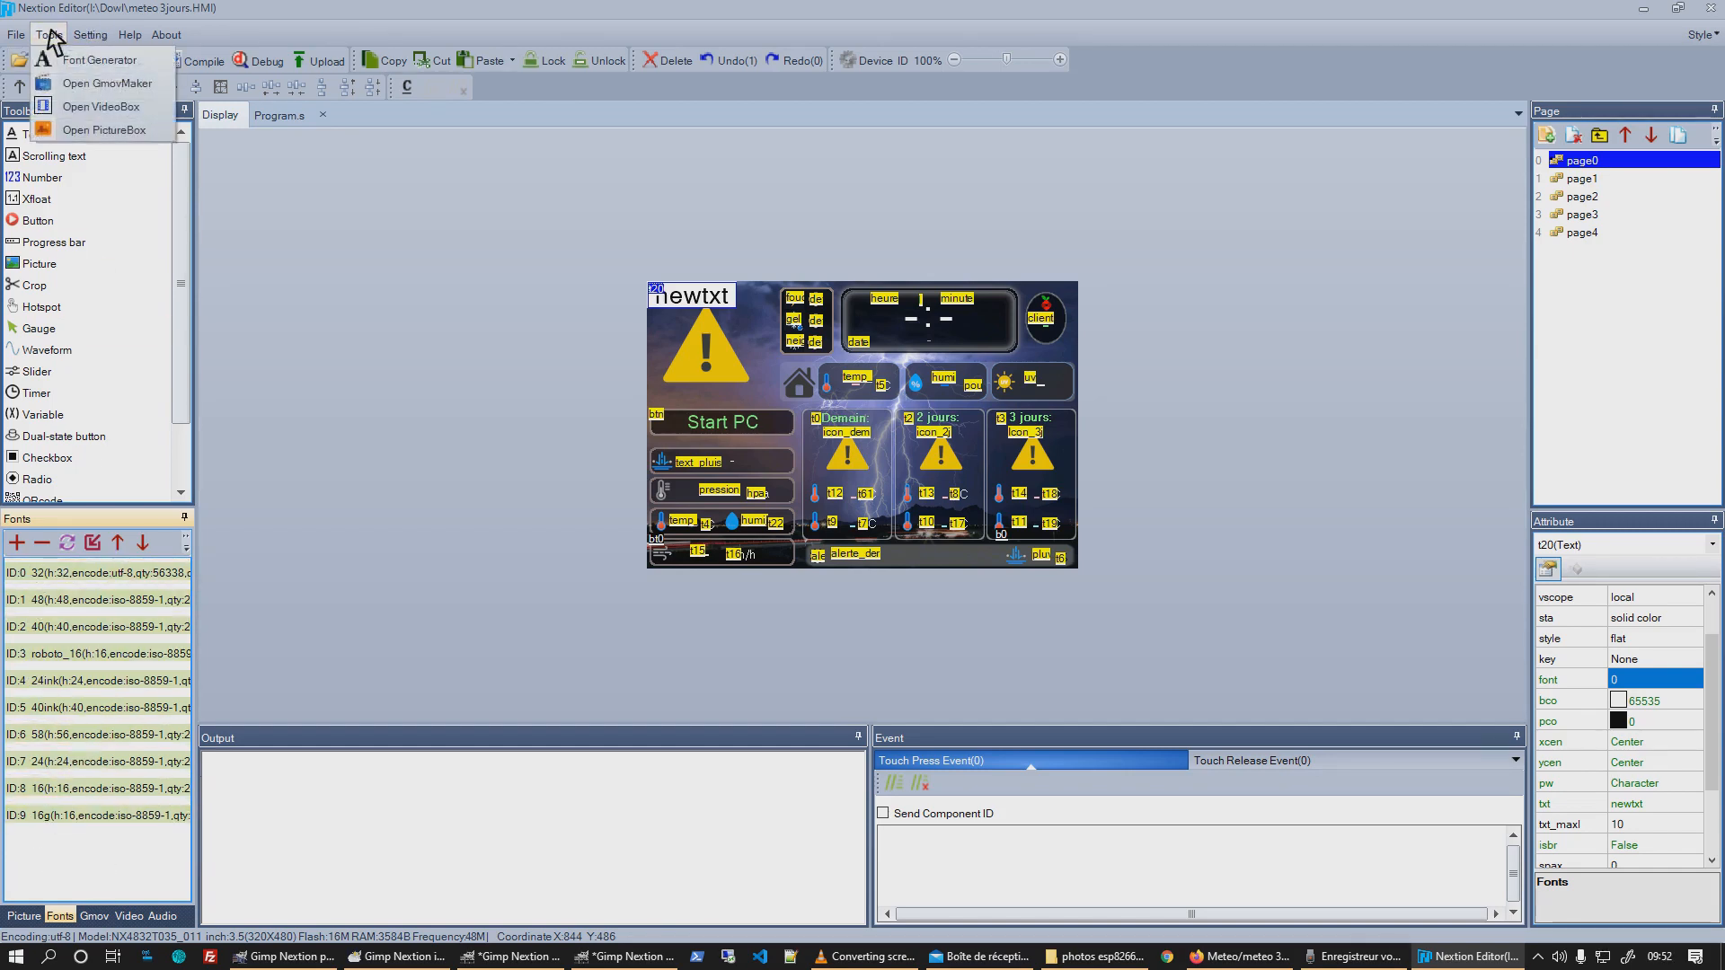
click(90, 60)
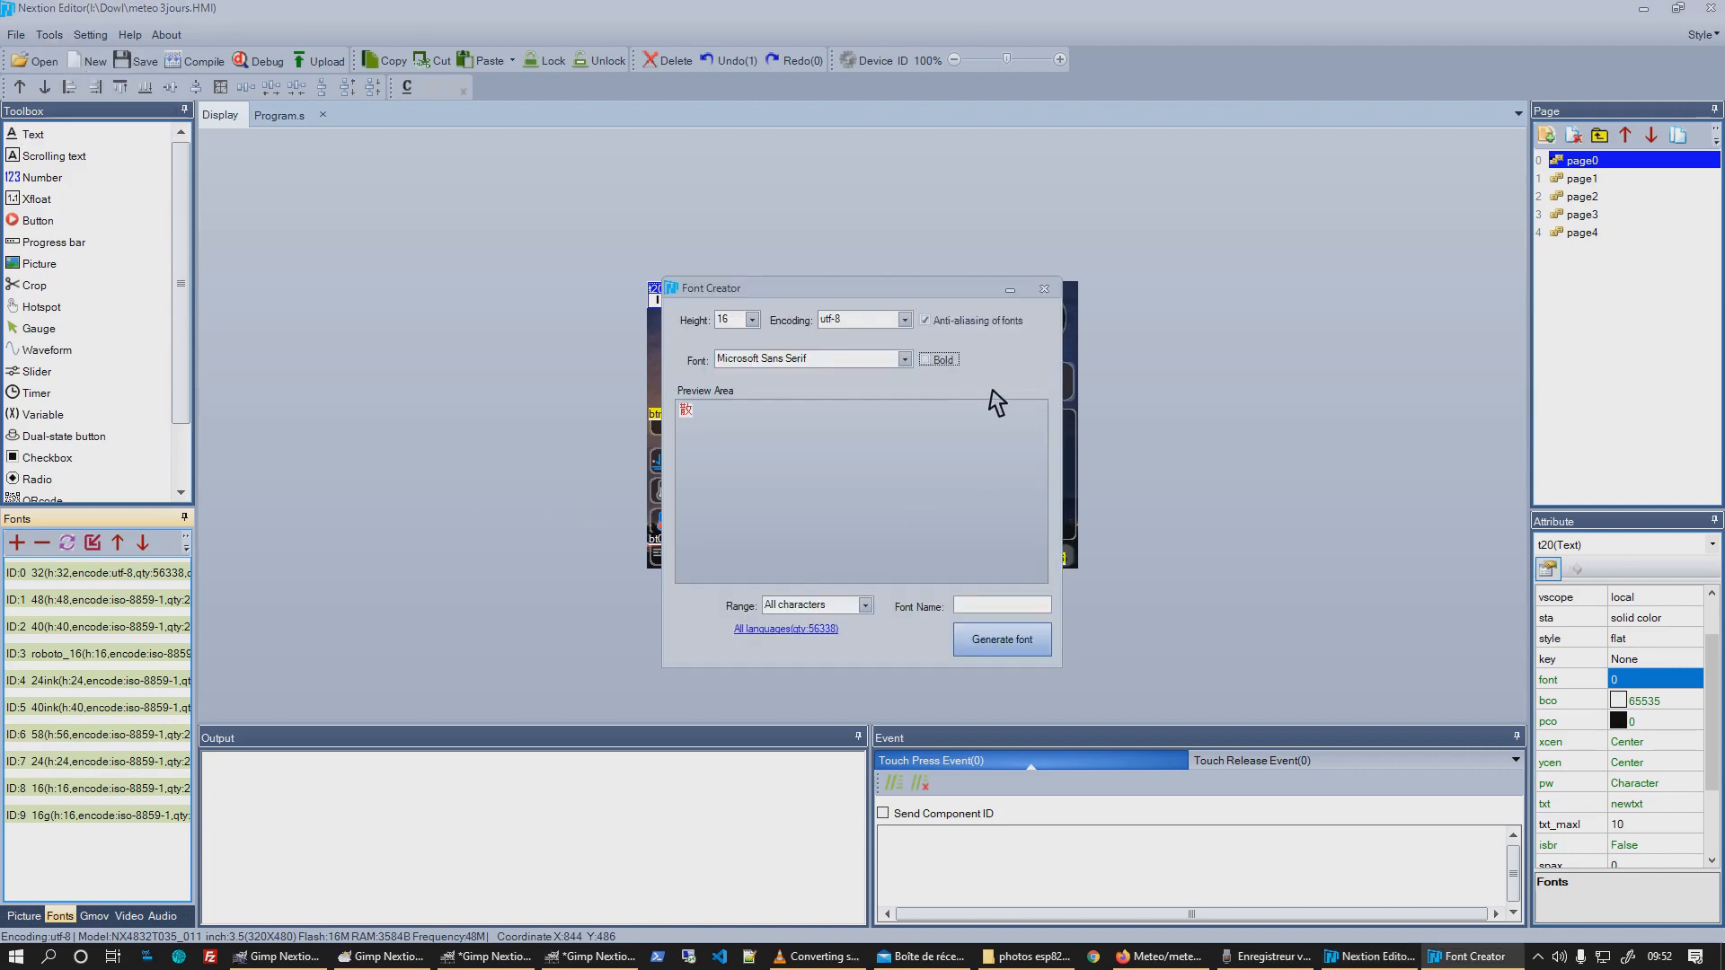
click(904, 359)
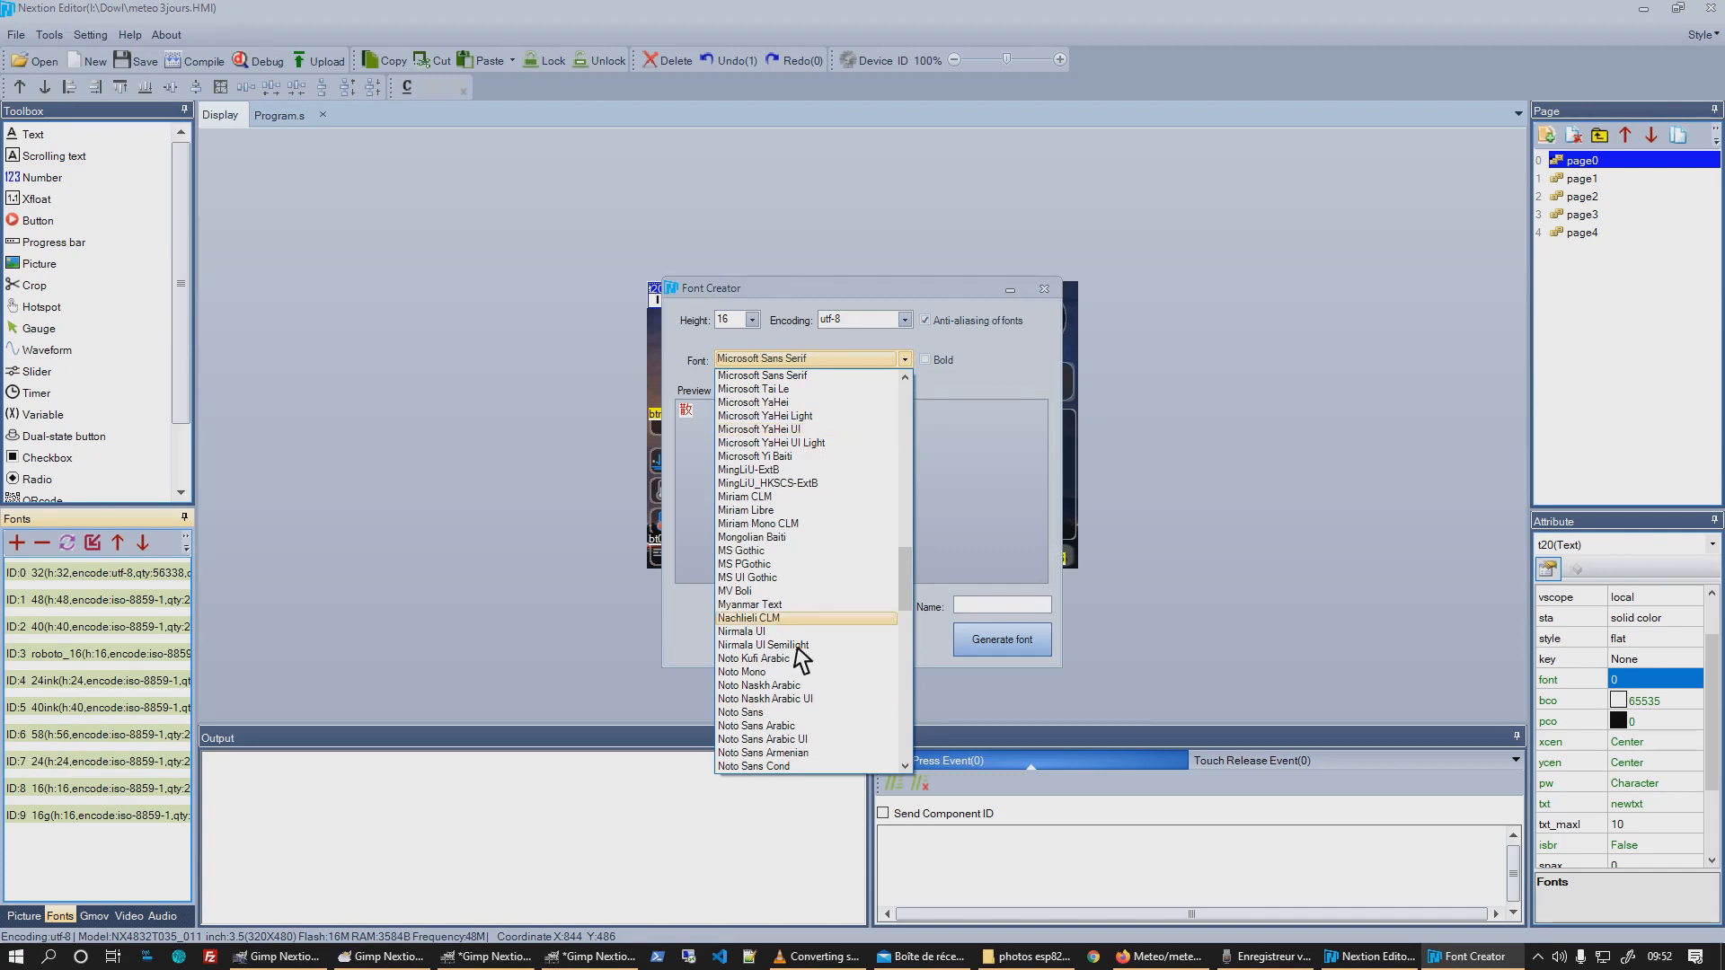
click(987, 346)
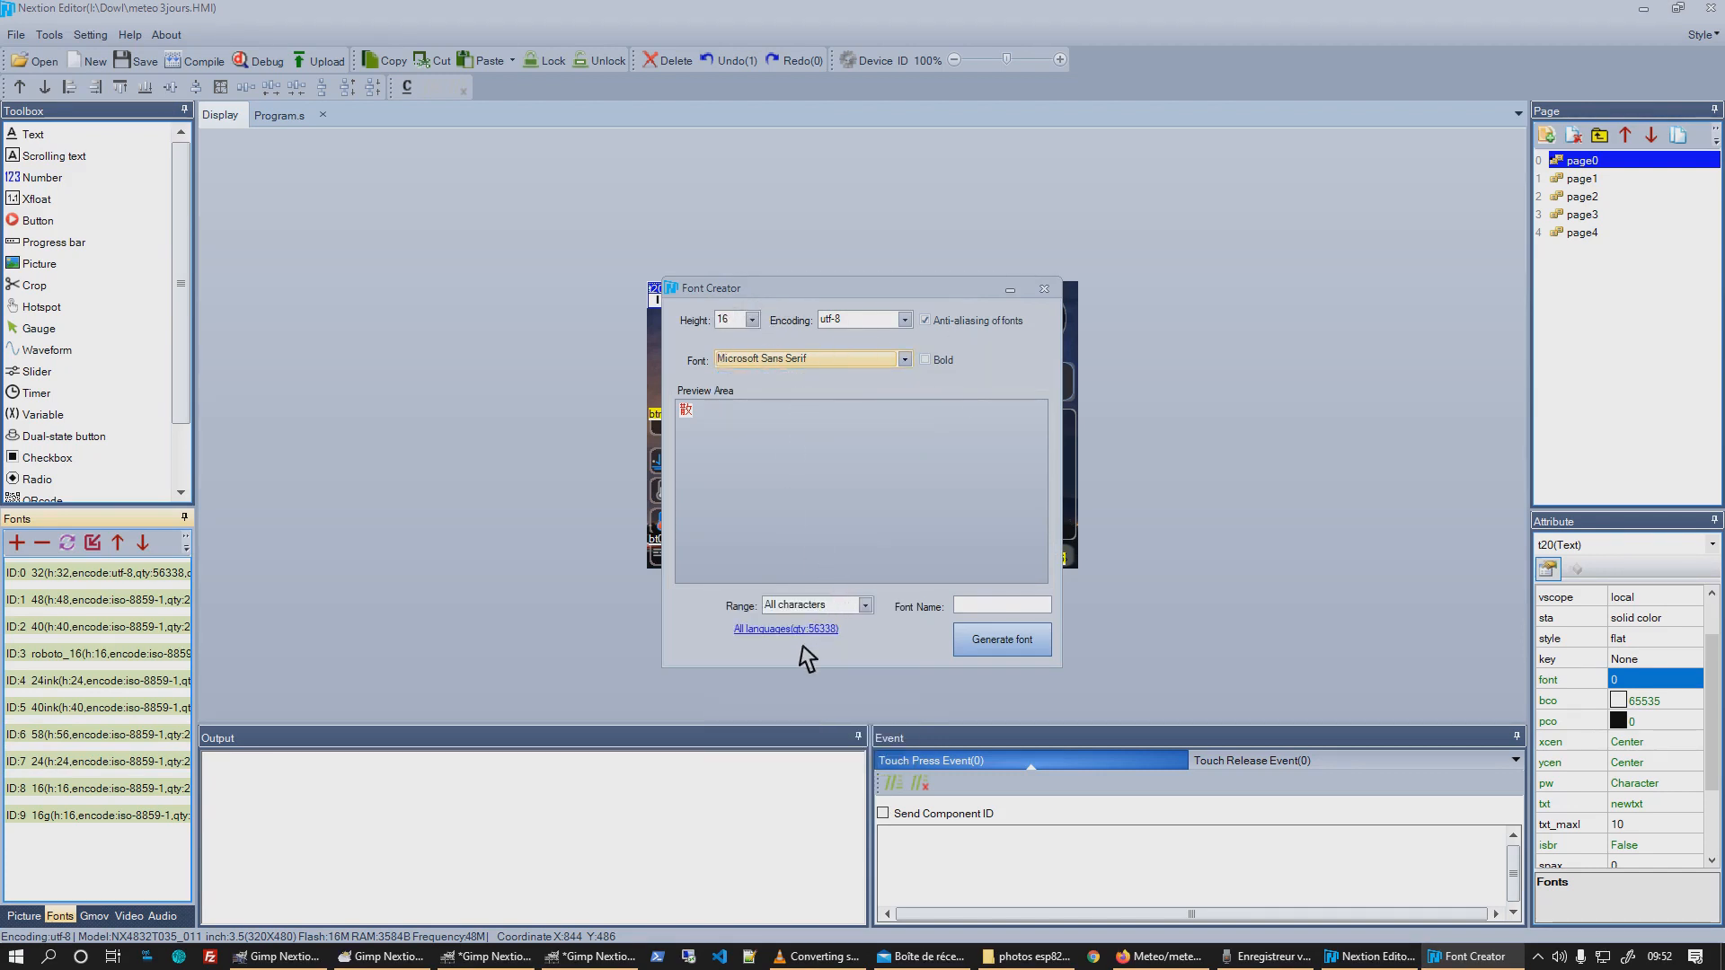
click(1047, 289)
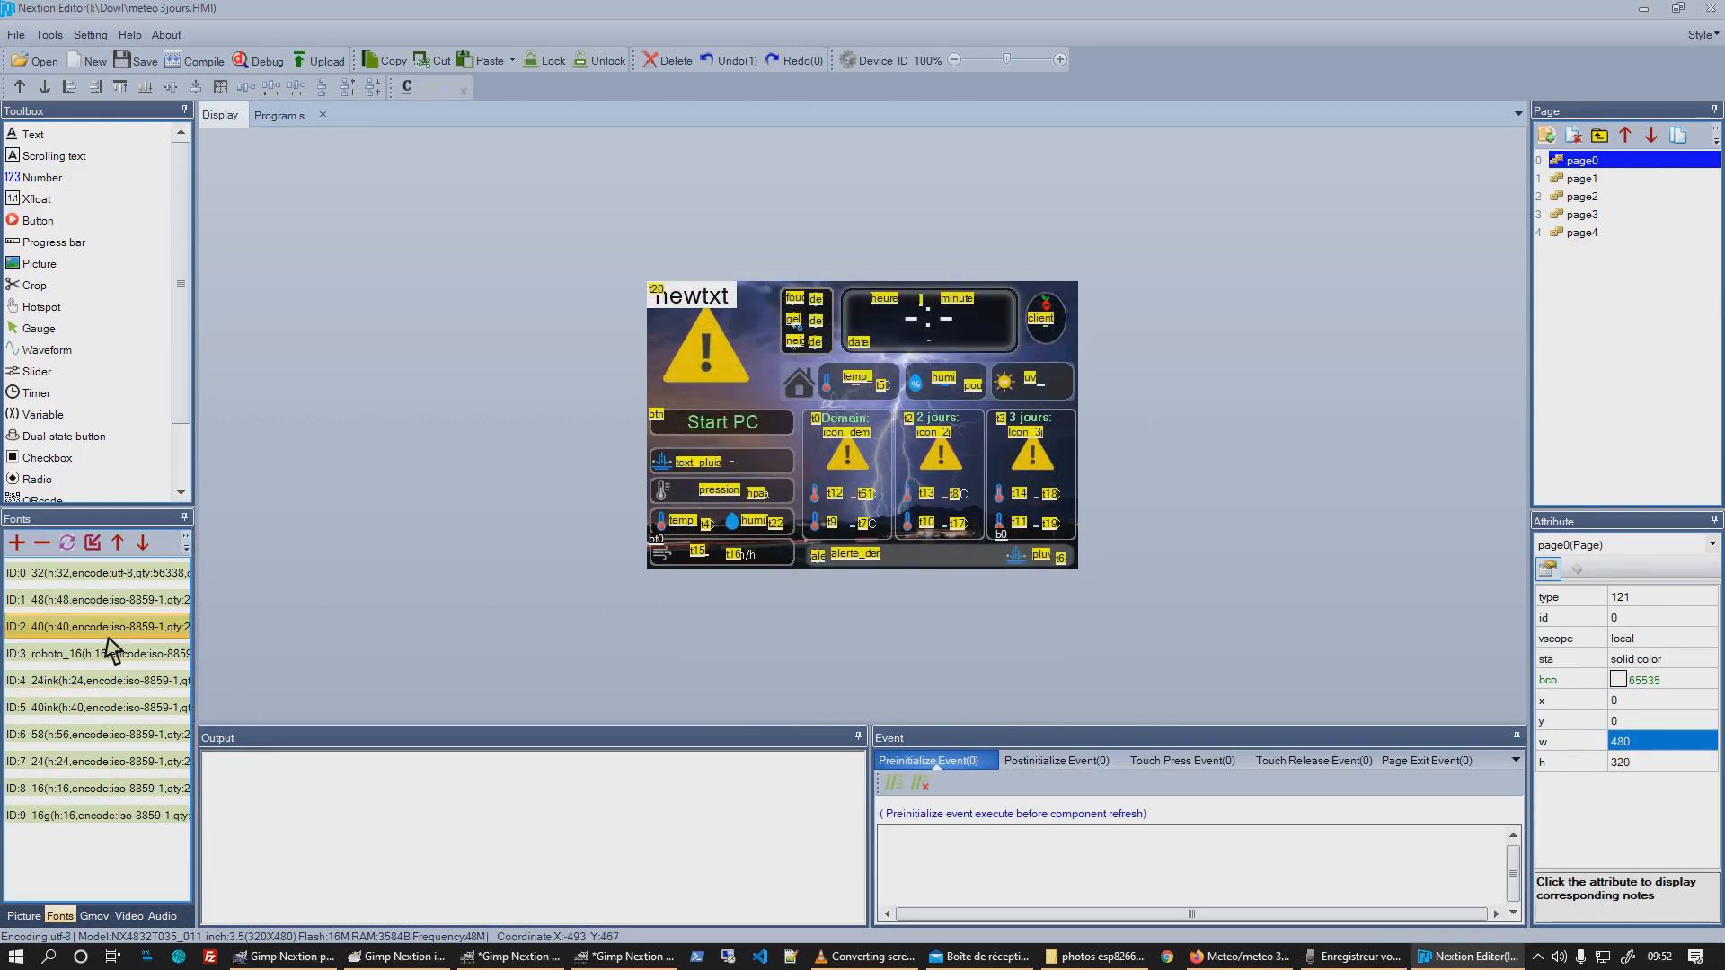
Check the .zi font files available as a replacement for font ID 8, and close the file picker without replacing it.
click(77, 791)
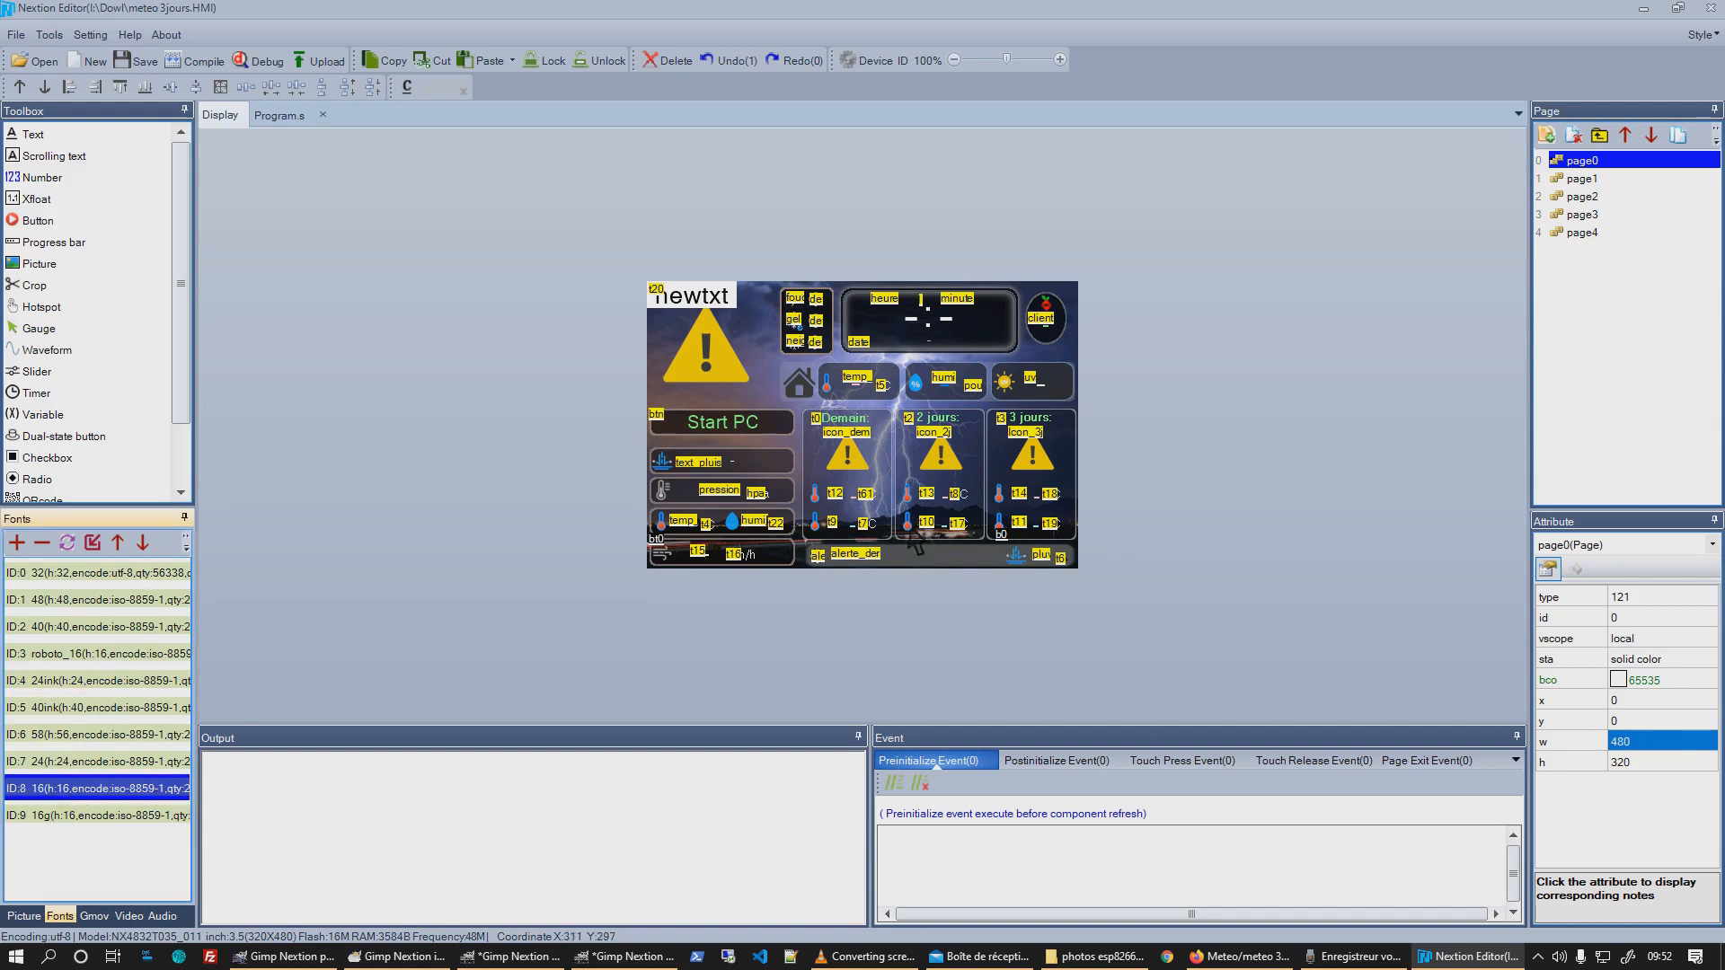
right_click(48, 799)
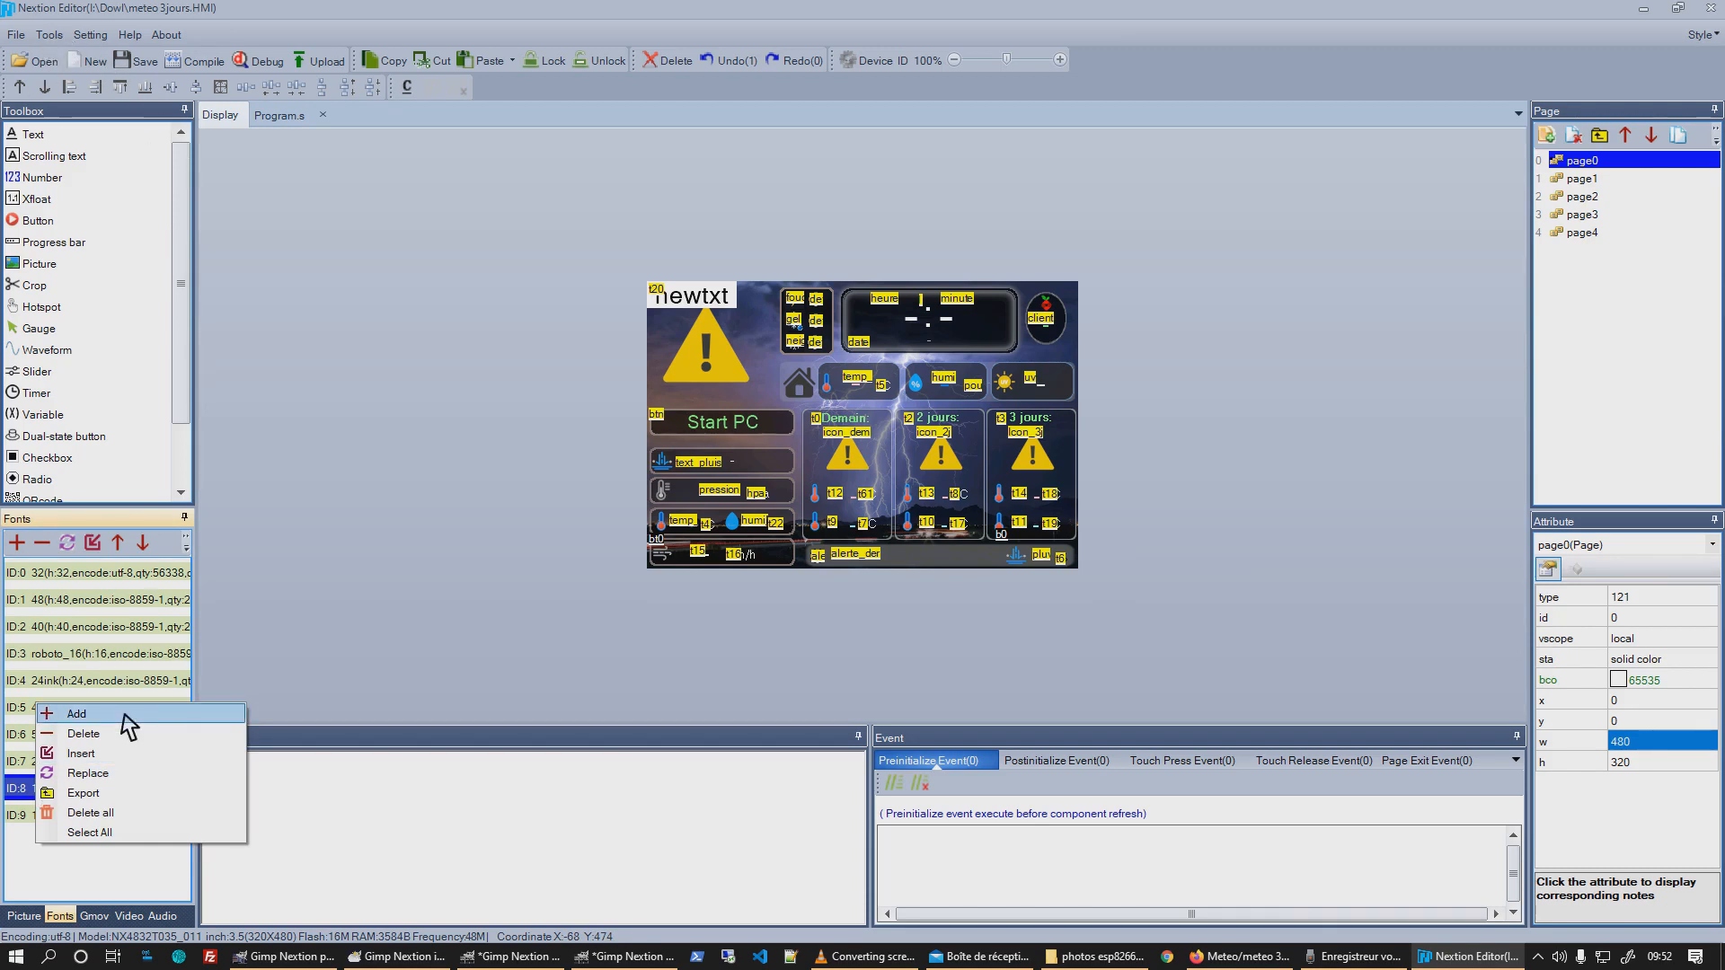
click(113, 776)
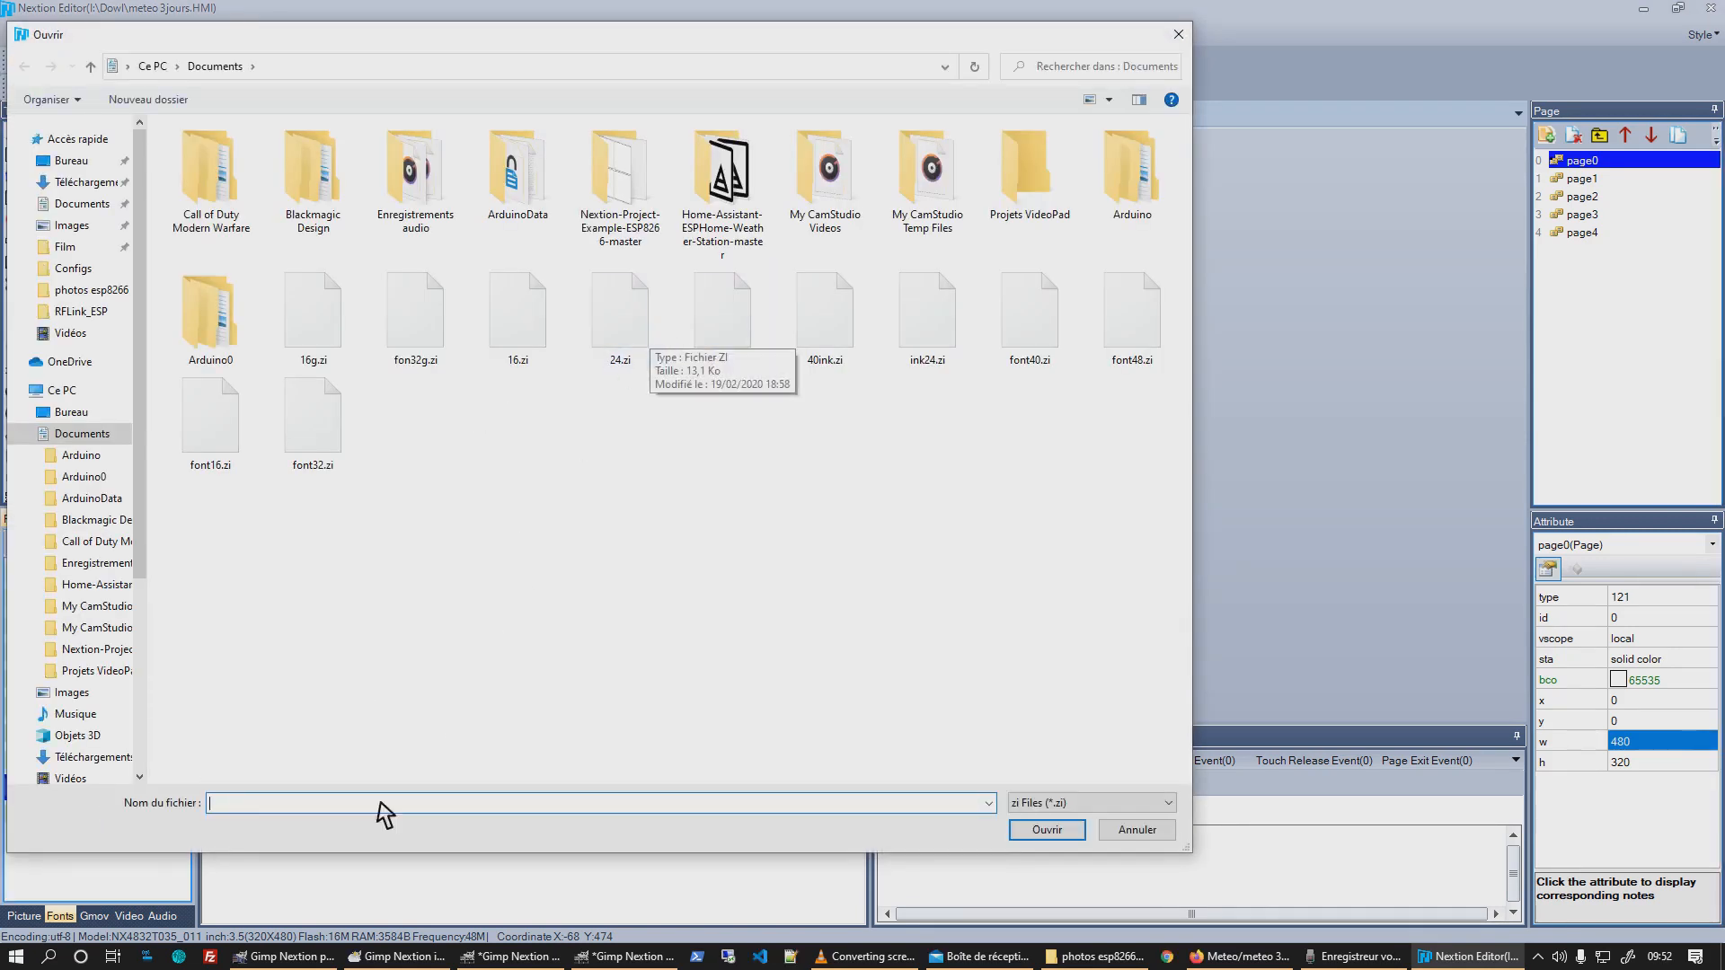
click(1178, 34)
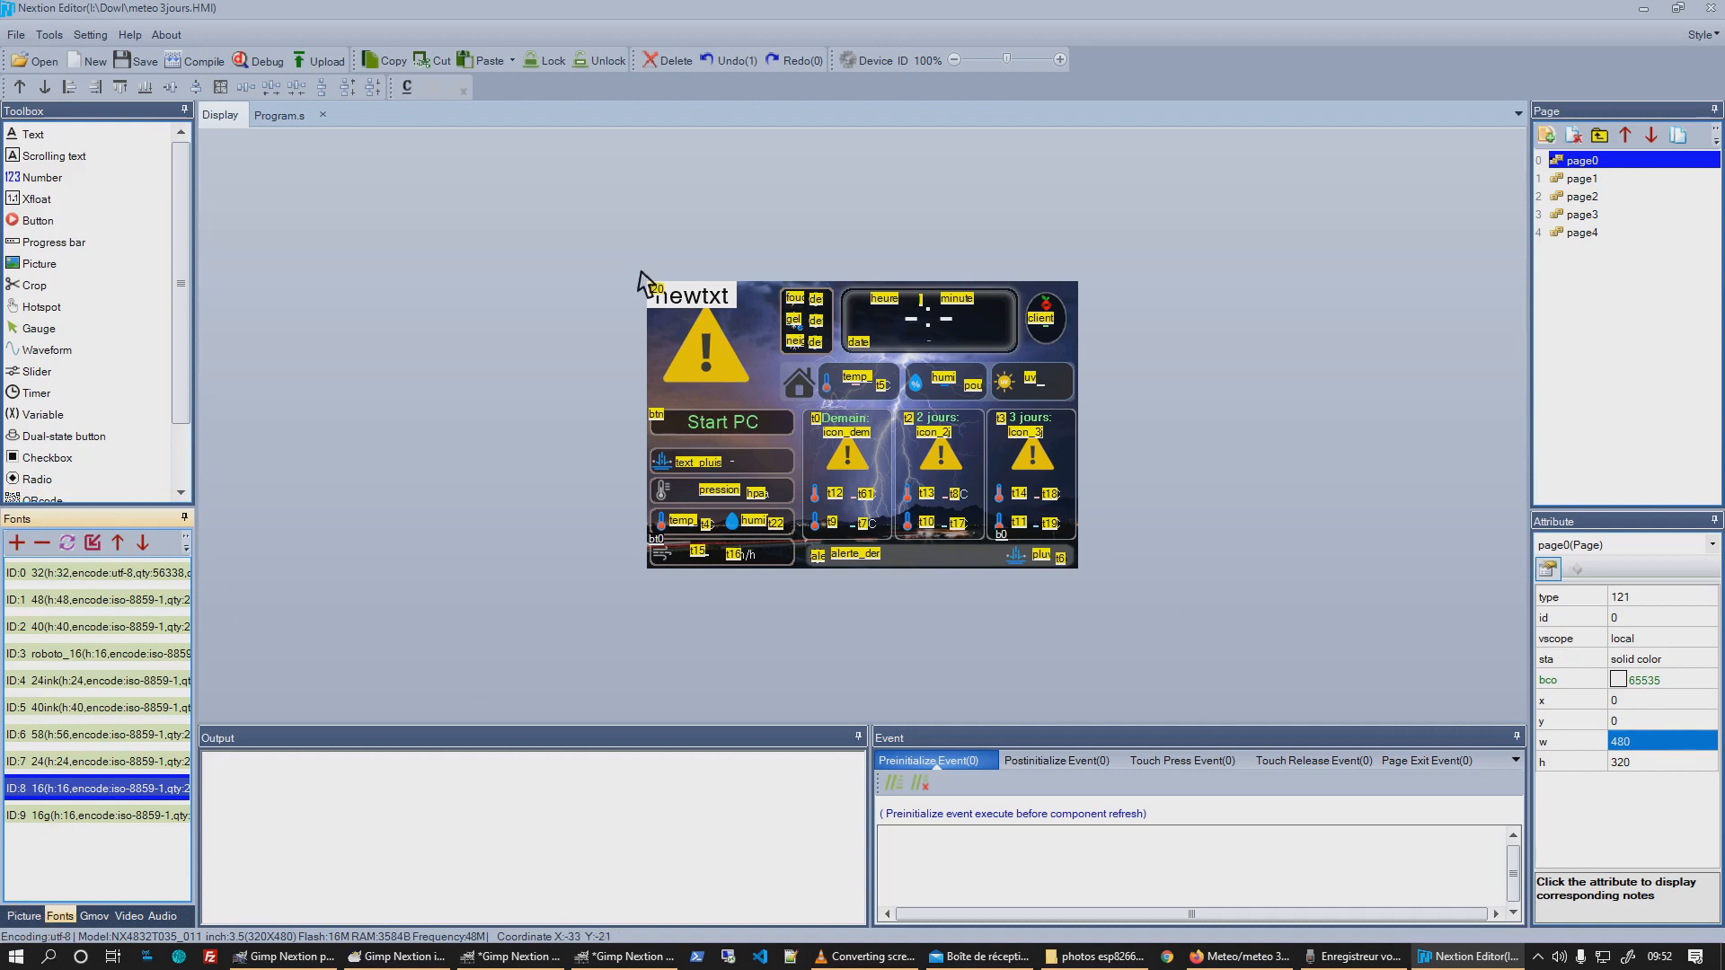
Set the newtxt text component's font to 8 and its sta background fill to crop image.
click(708, 296)
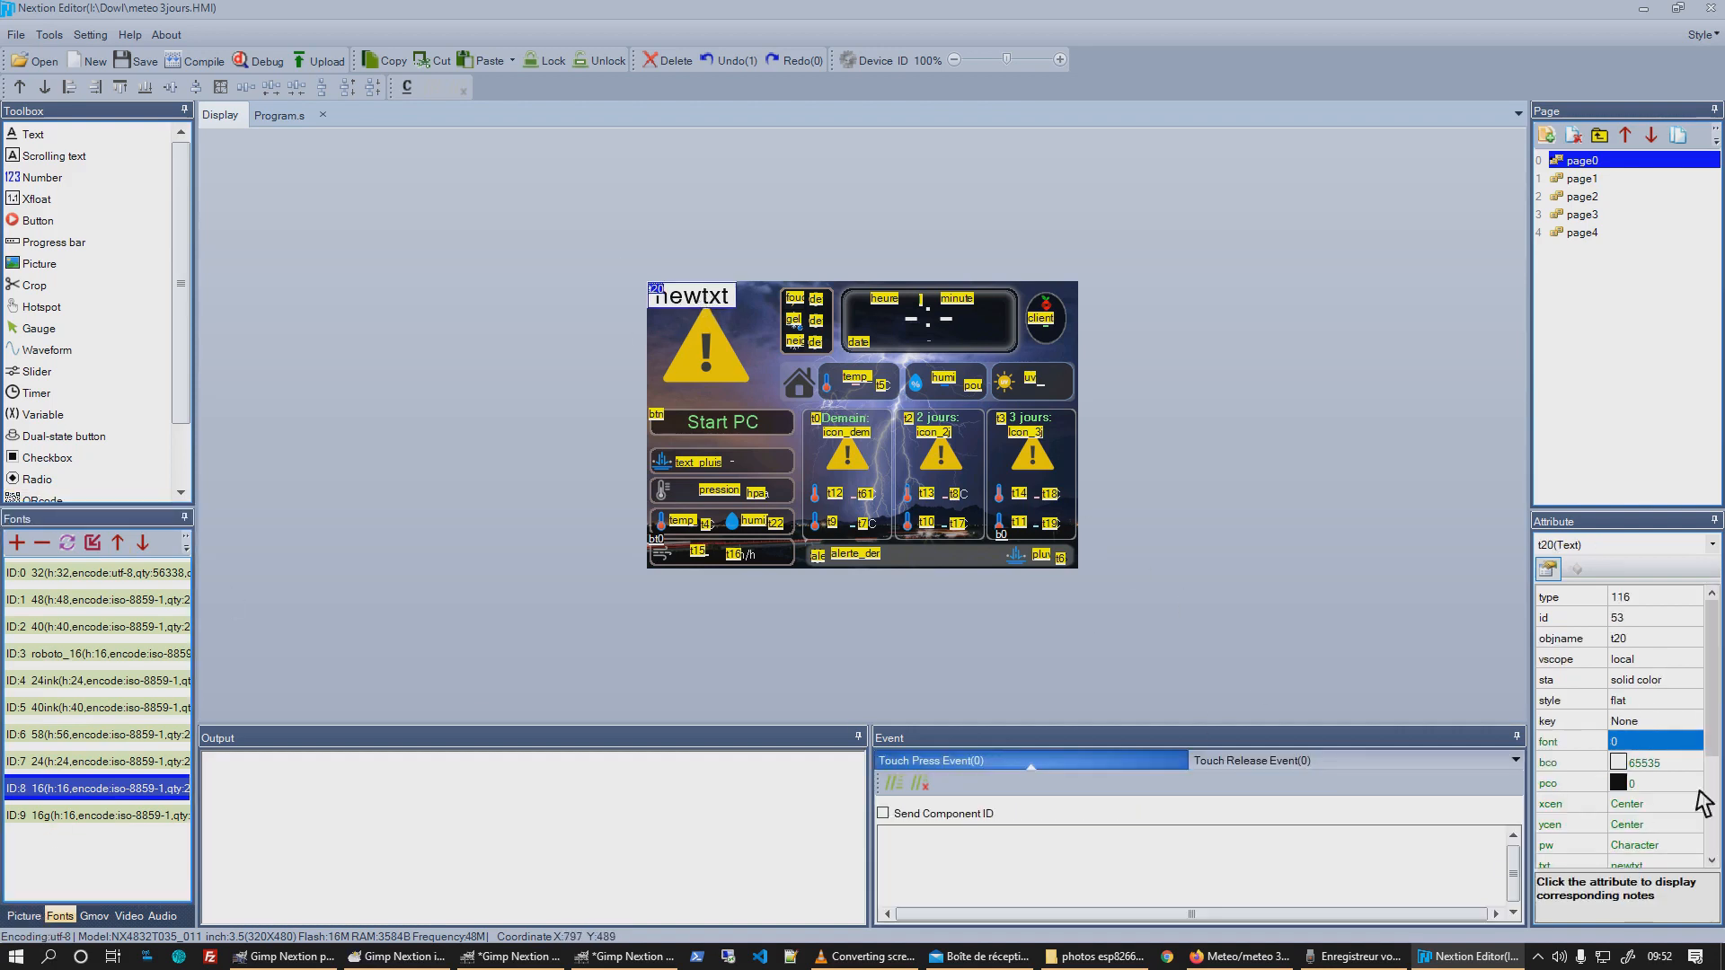
click(1626, 742)
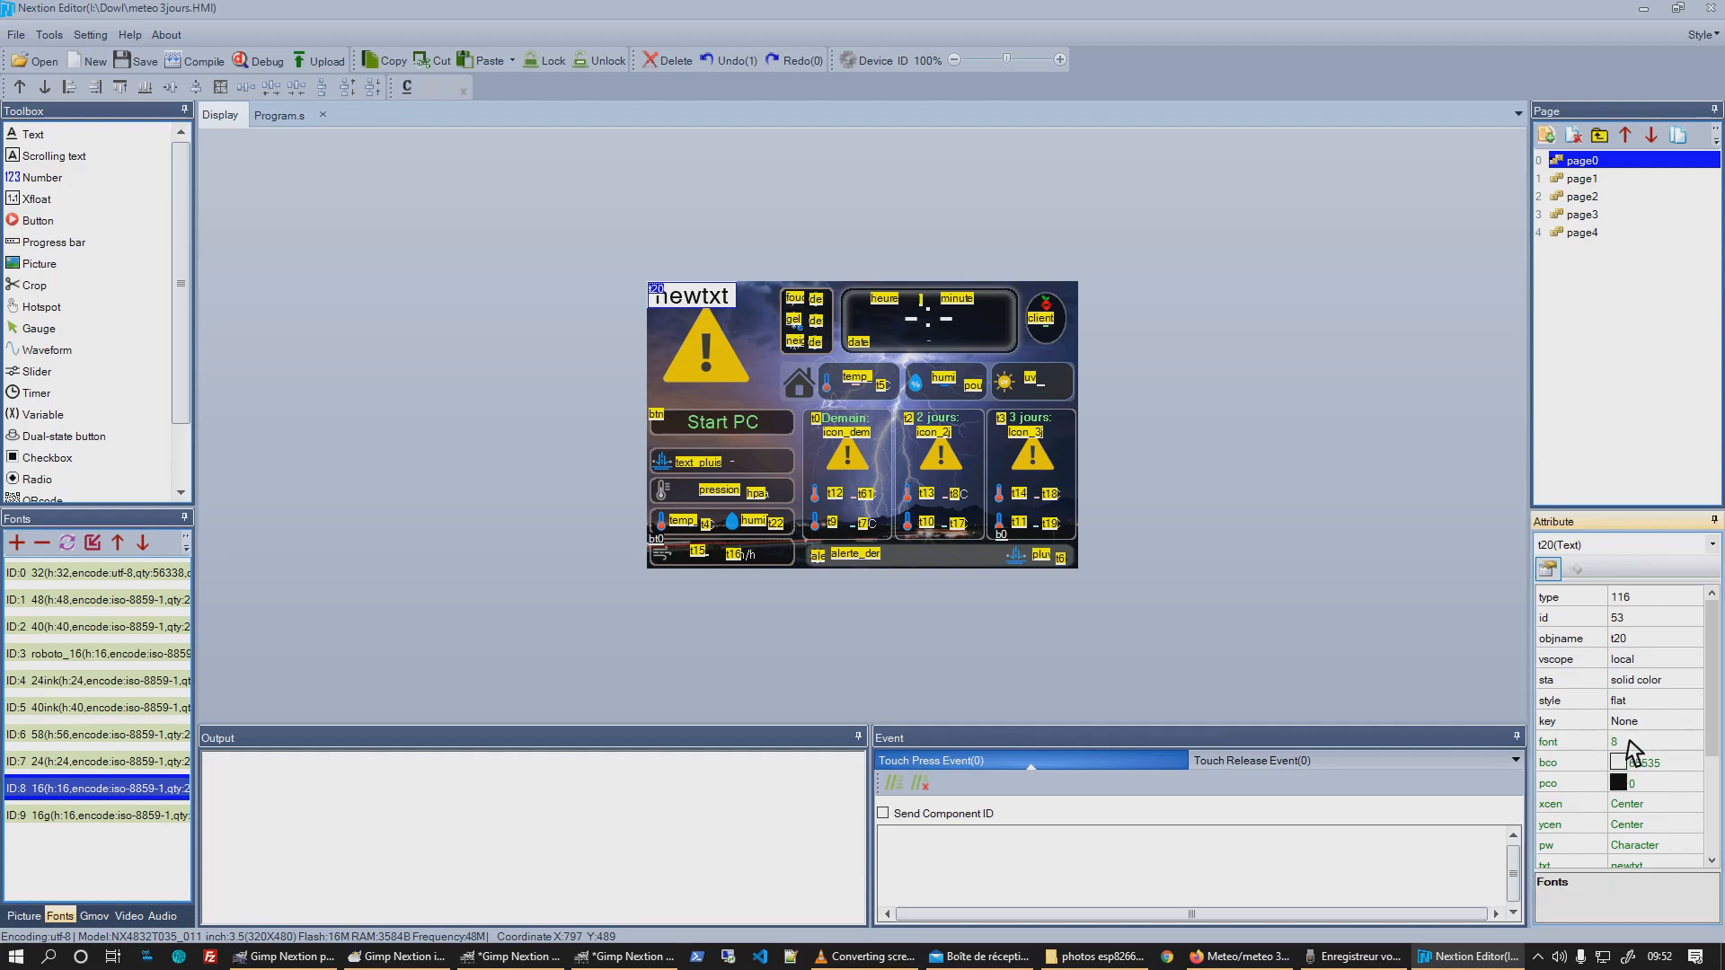
key(Return)
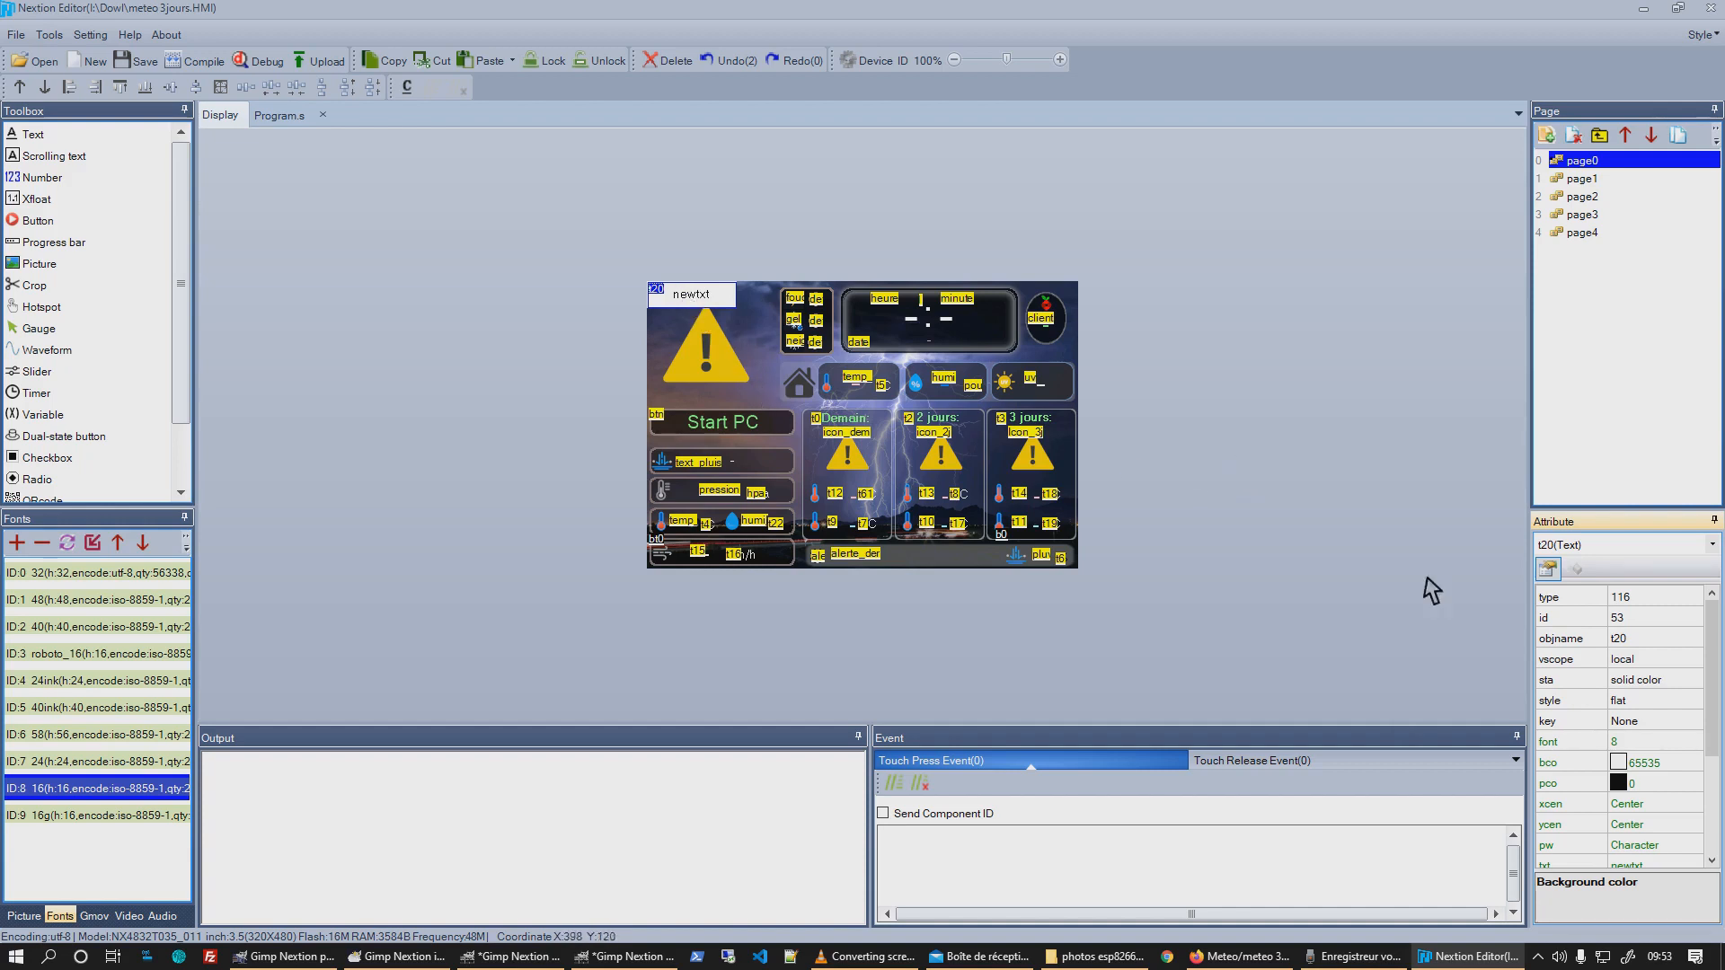
click(1643, 680)
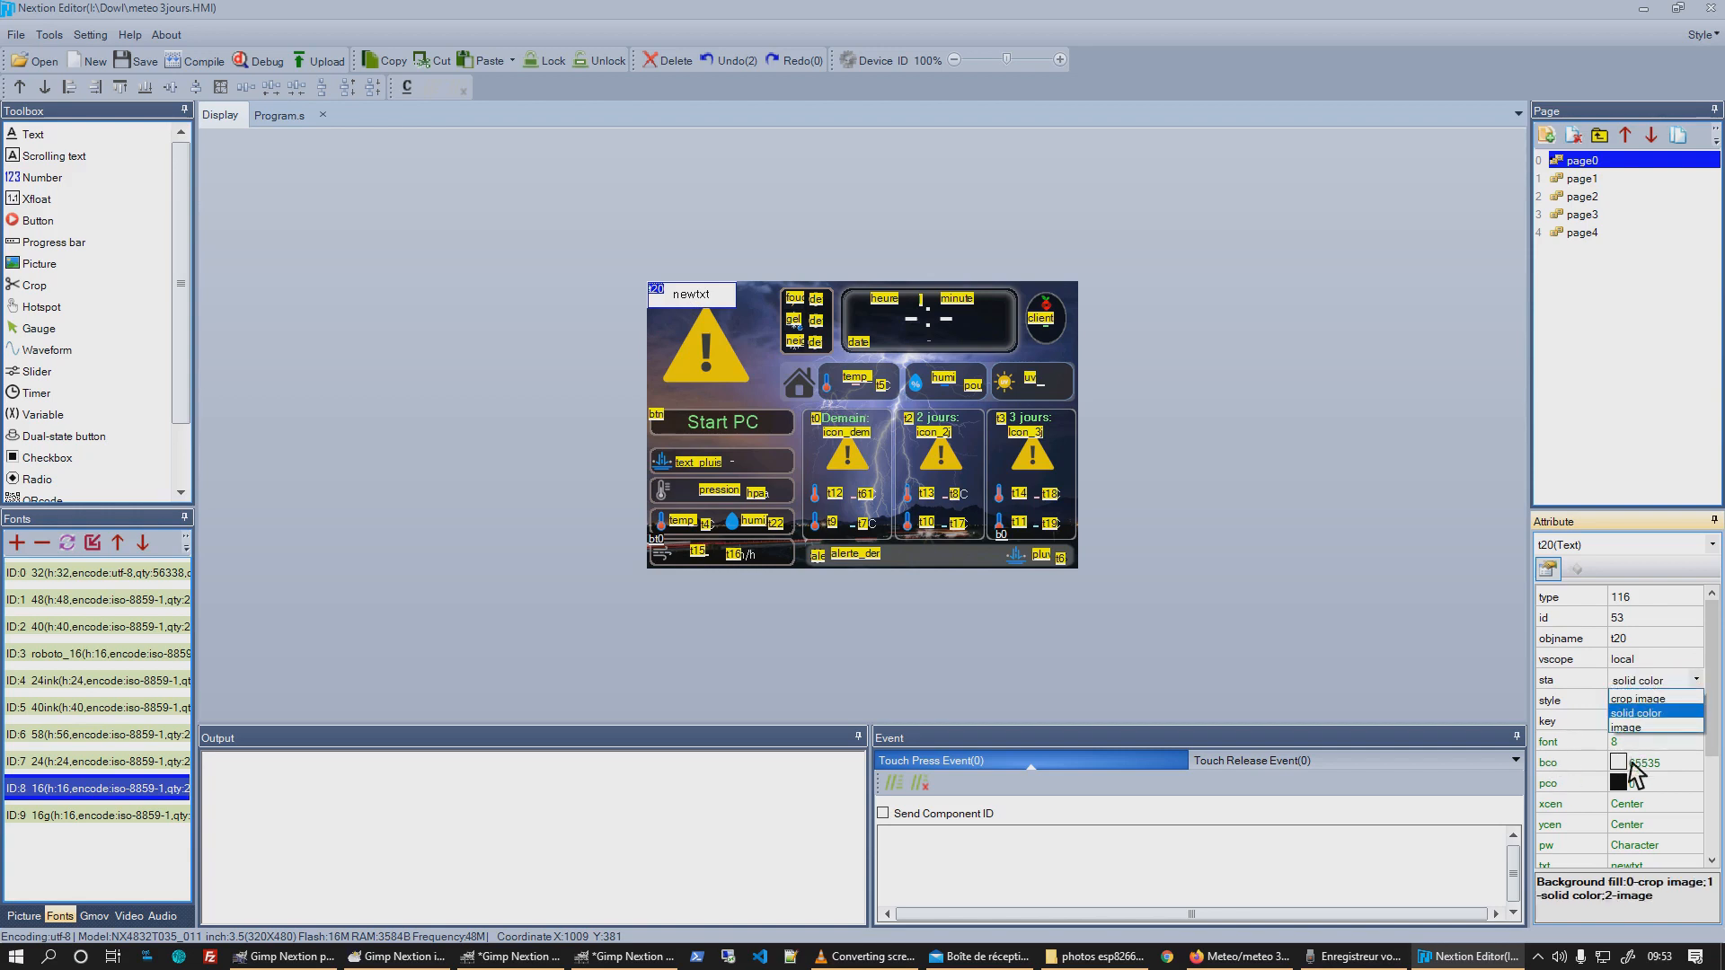
click(1657, 700)
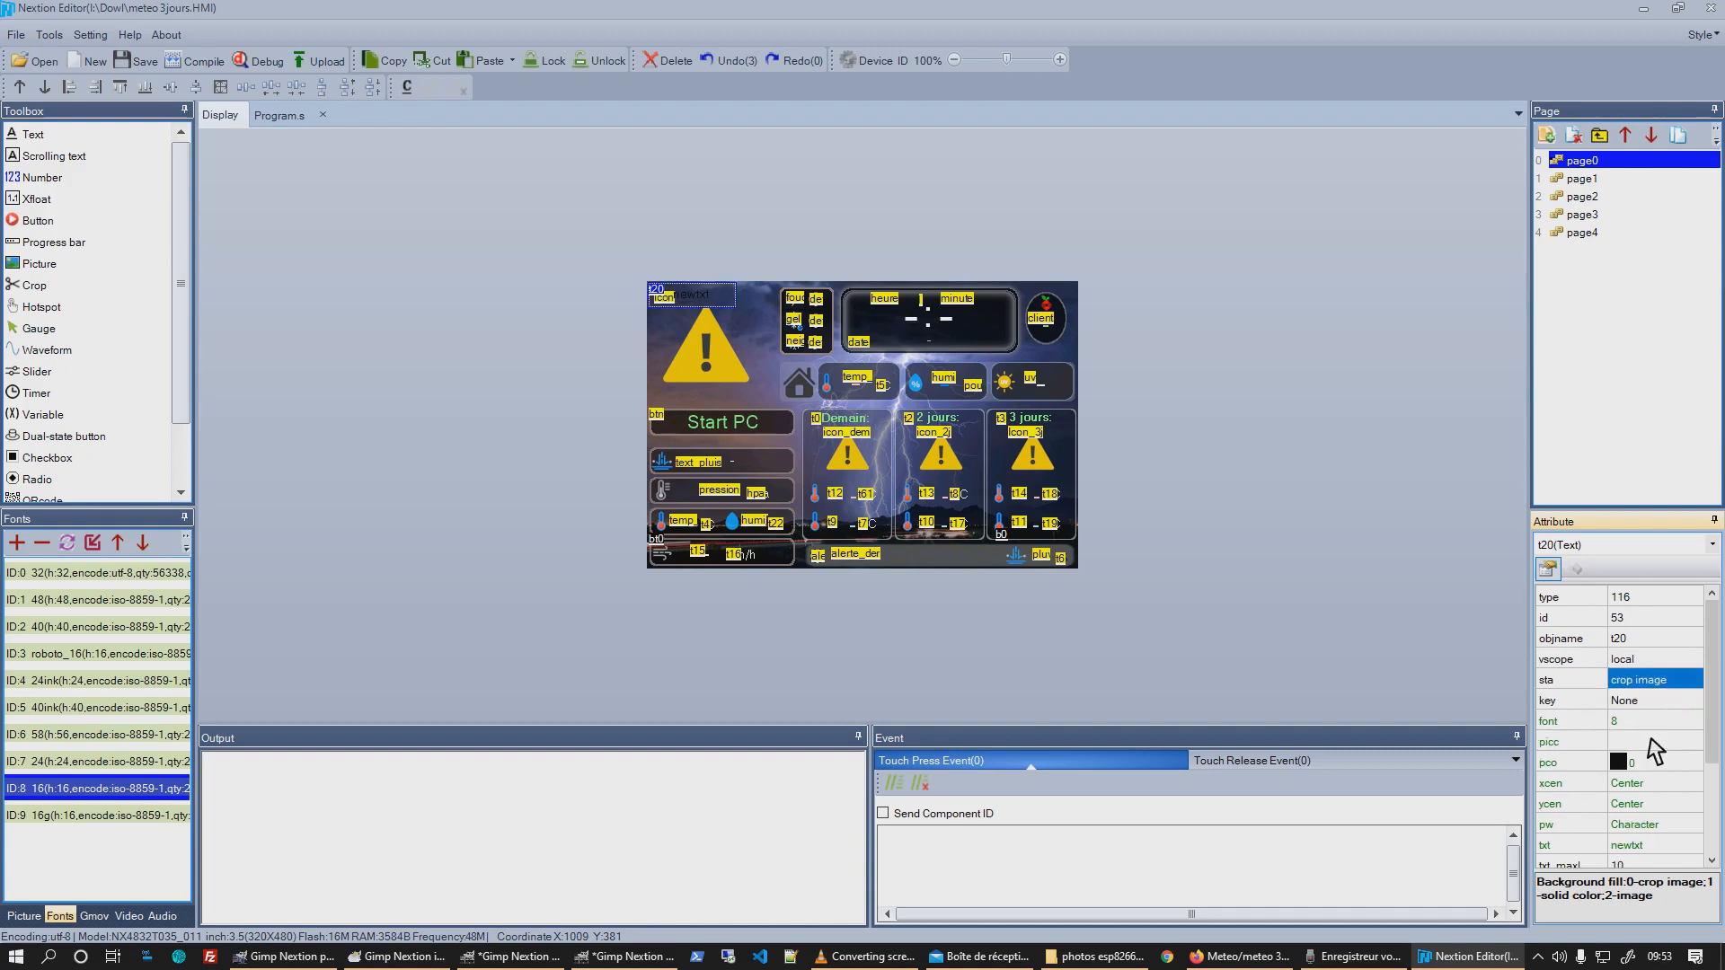
Assign the full-screen lightning background, picture ID 0, as the newtxt component's picc crop image.
click(1651, 742)
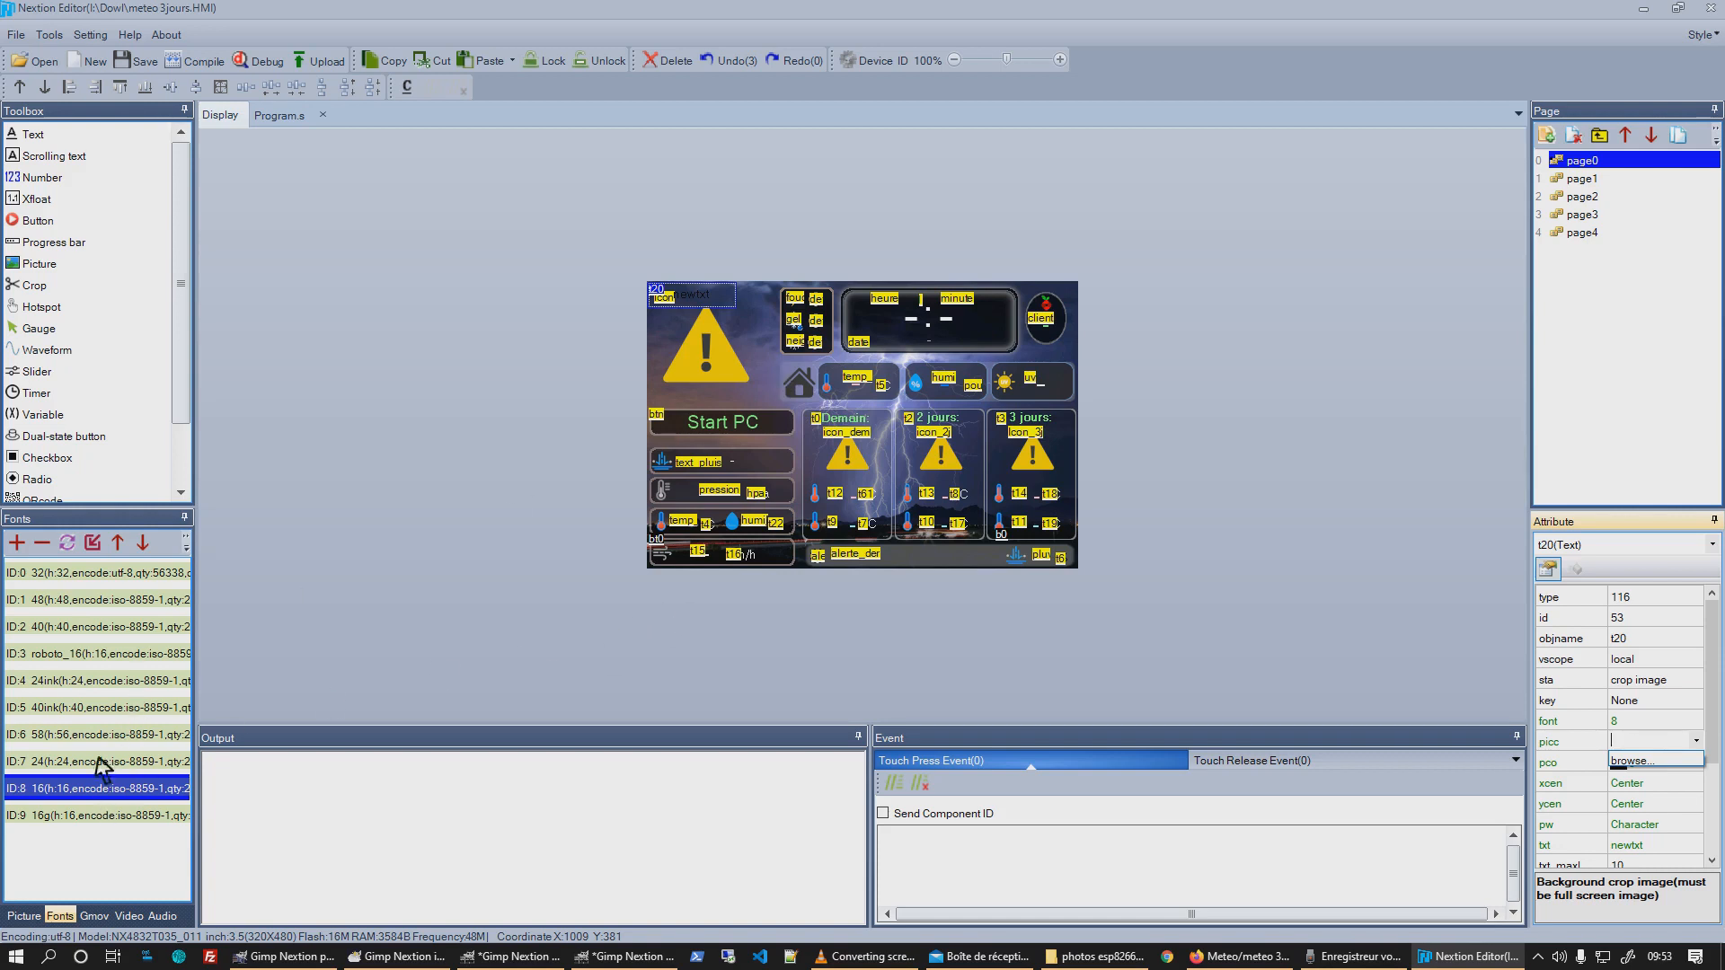
click(24, 918)
click(25, 918)
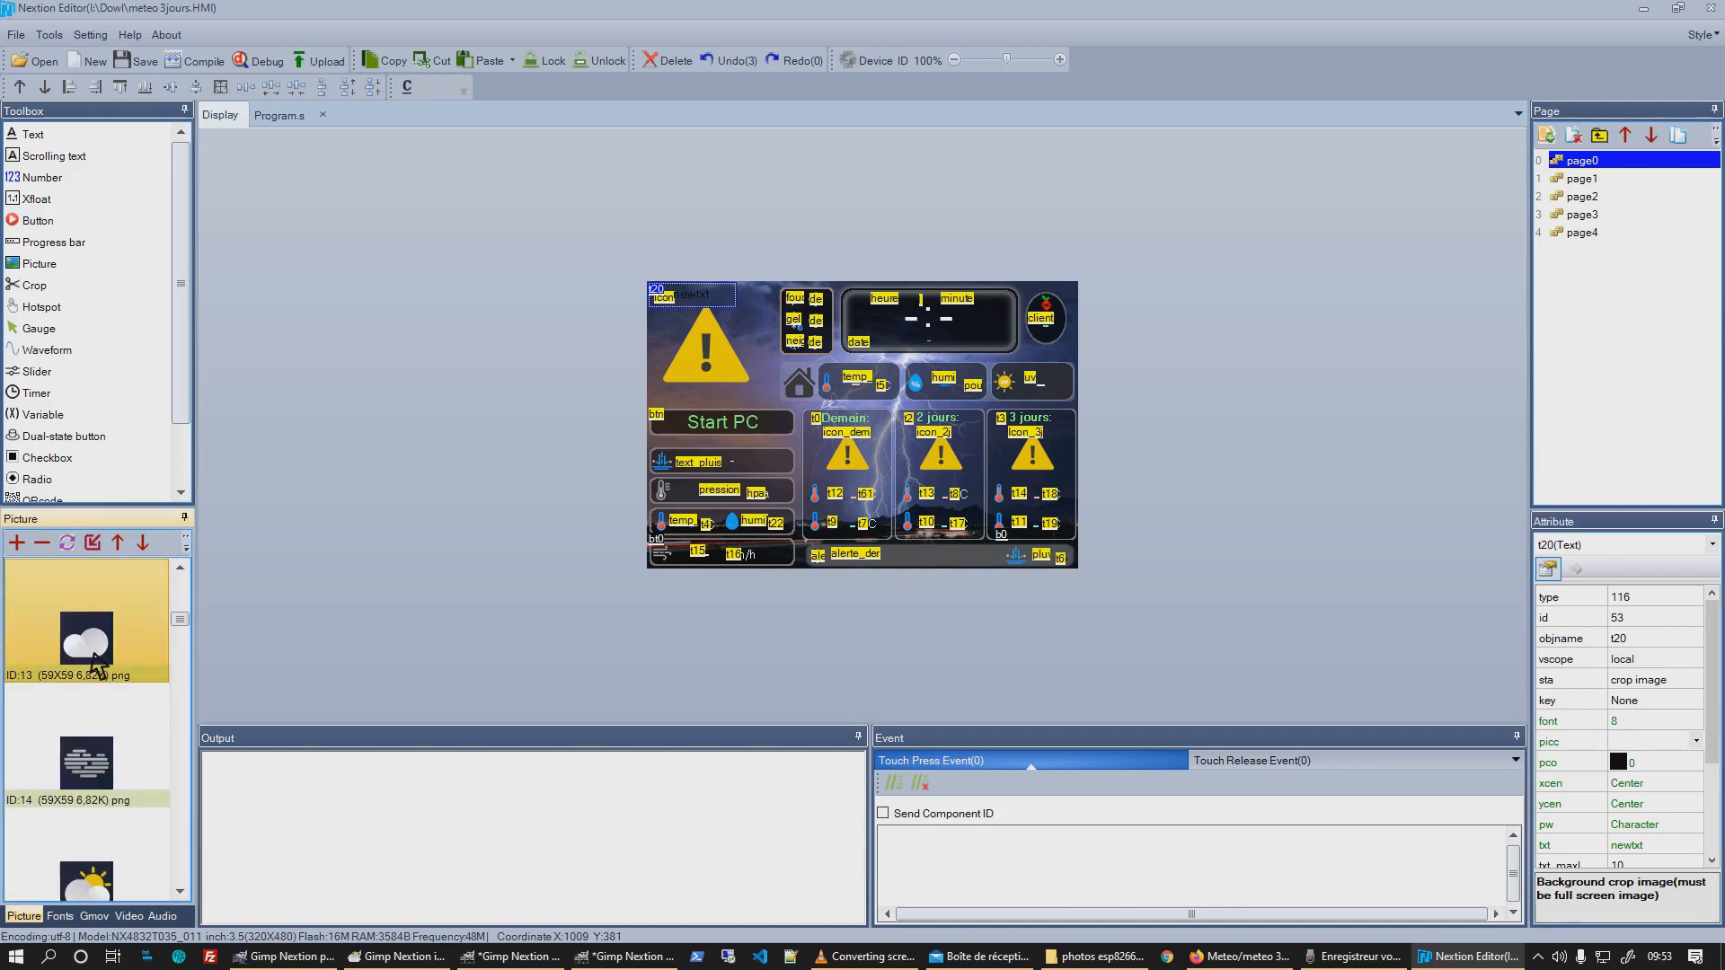
scroll(96, 665, down, 10)
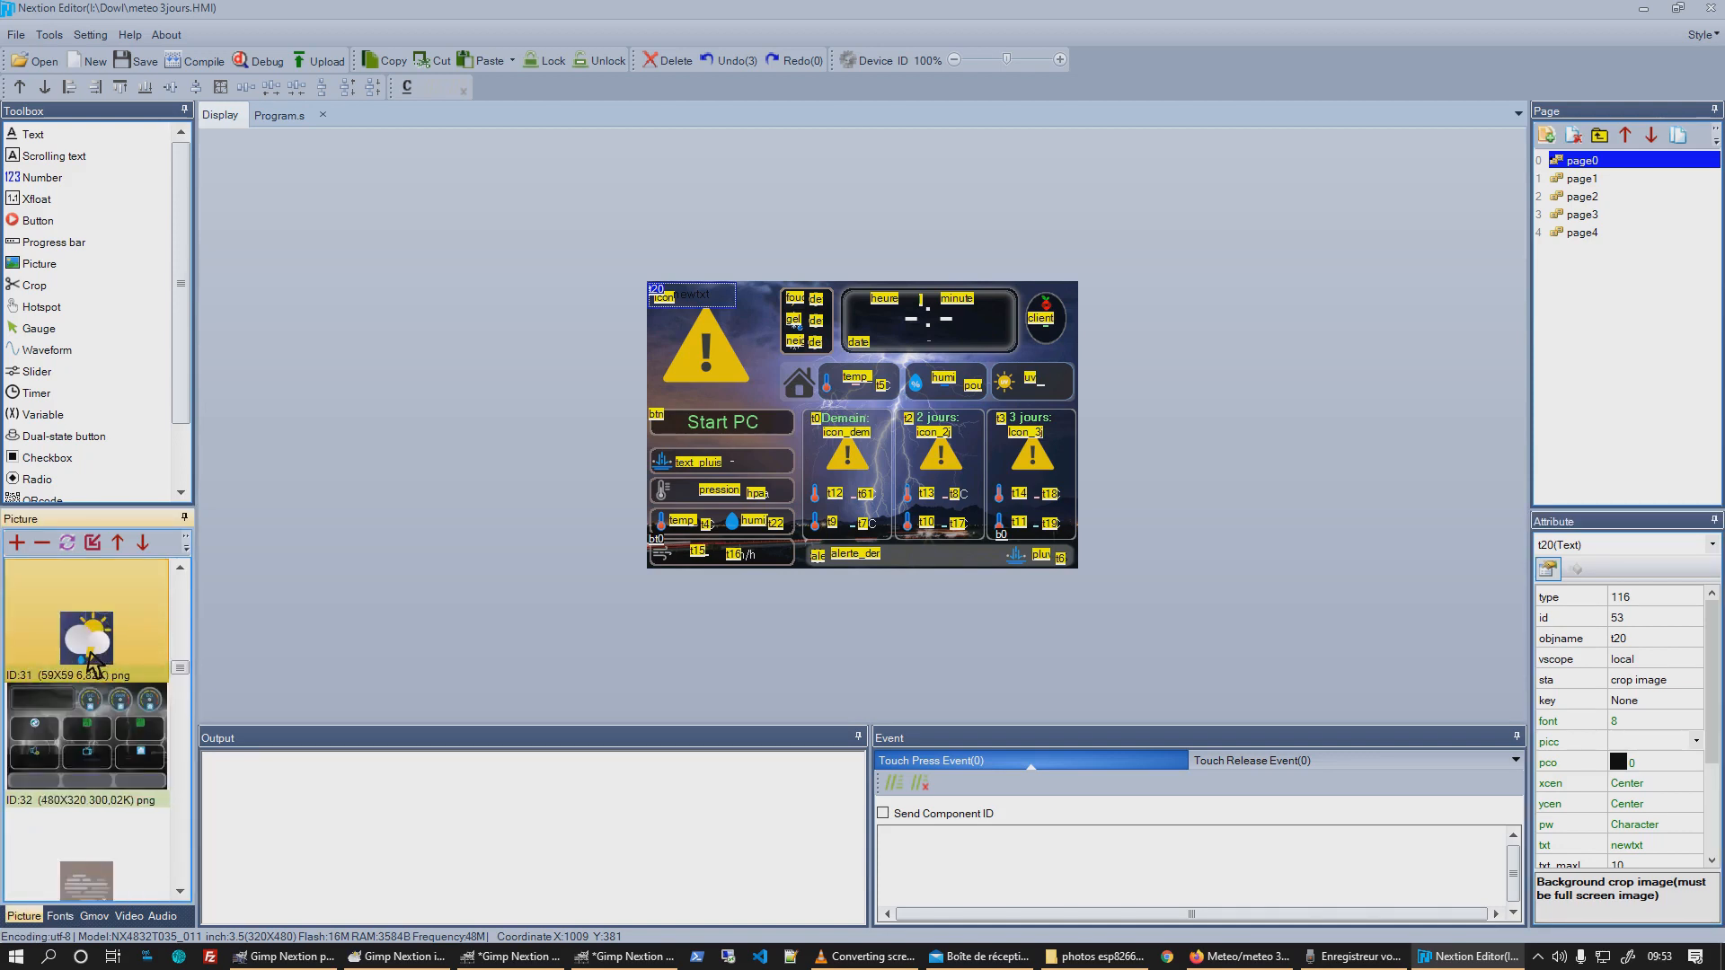
scroll(93, 665, up, 1)
scroll(93, 665, up, 15)
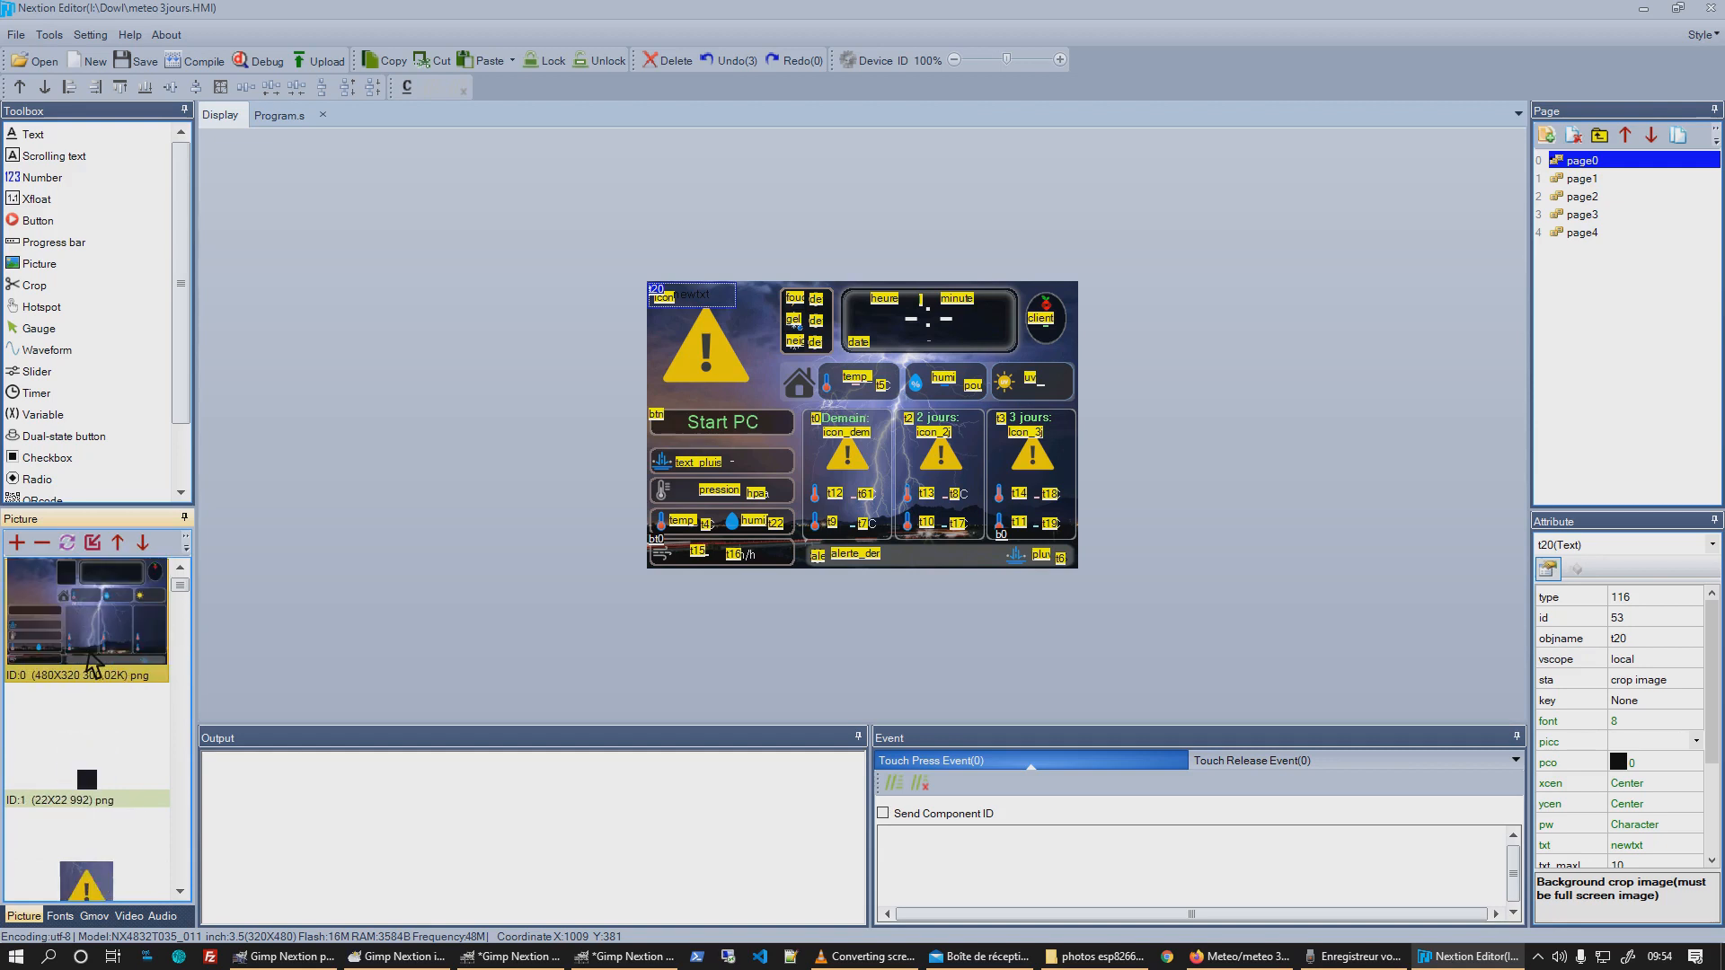
click(106, 607)
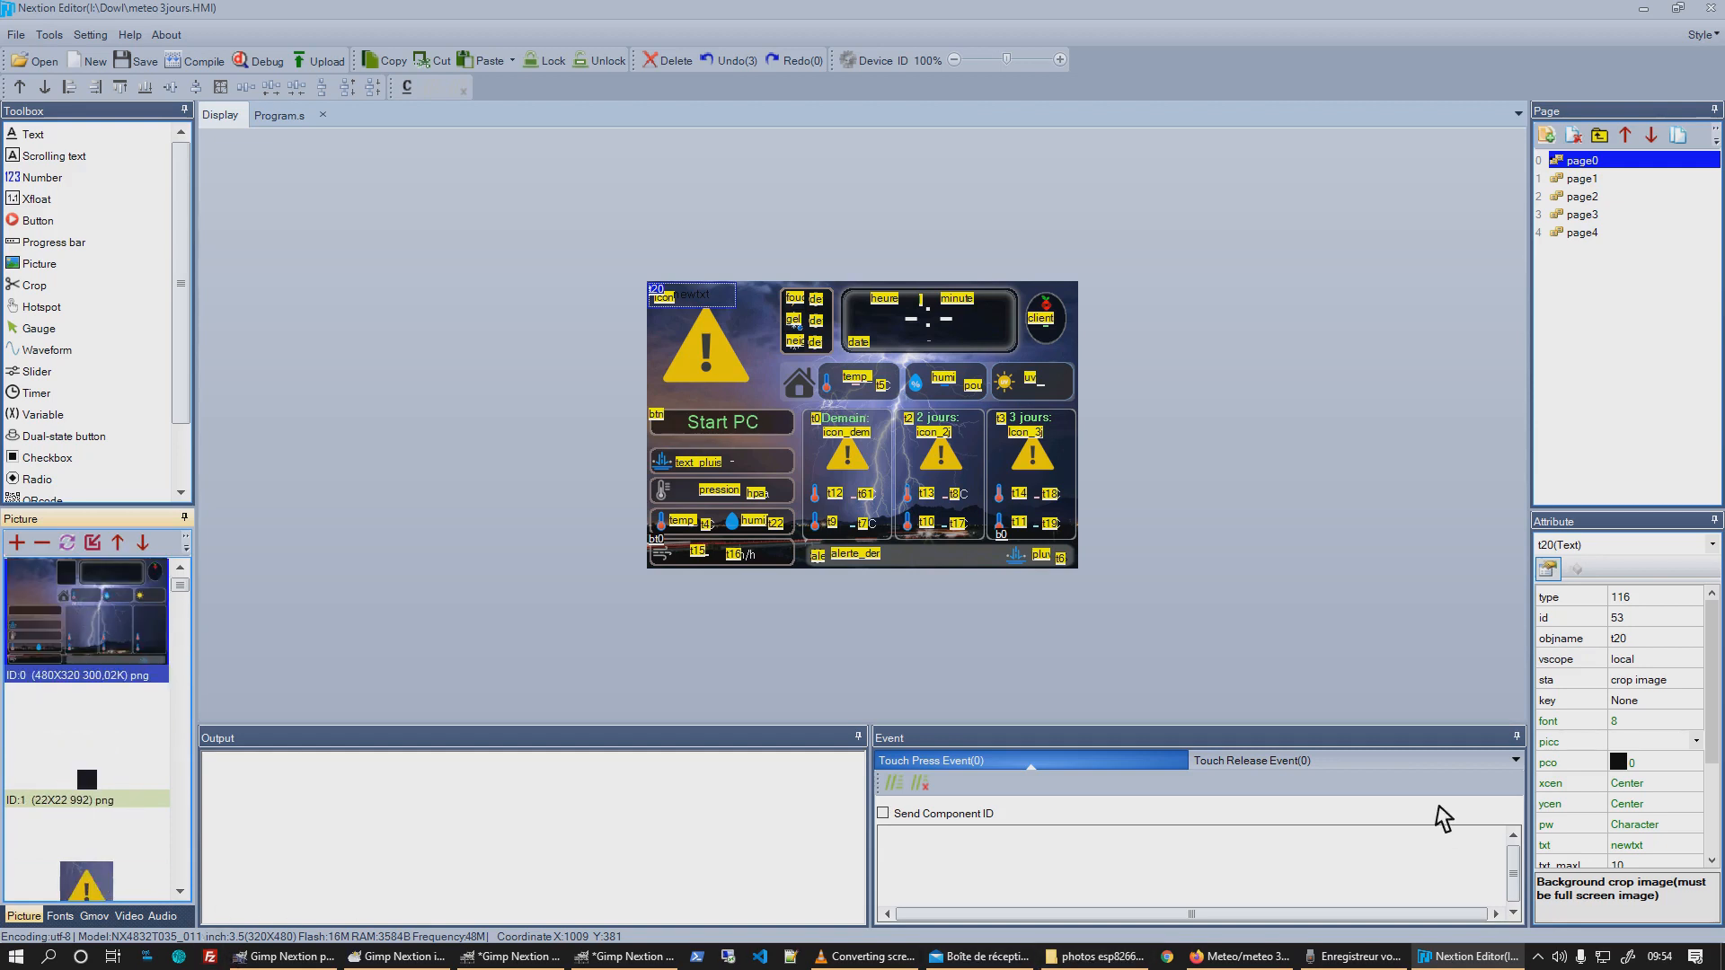
click(1644, 718)
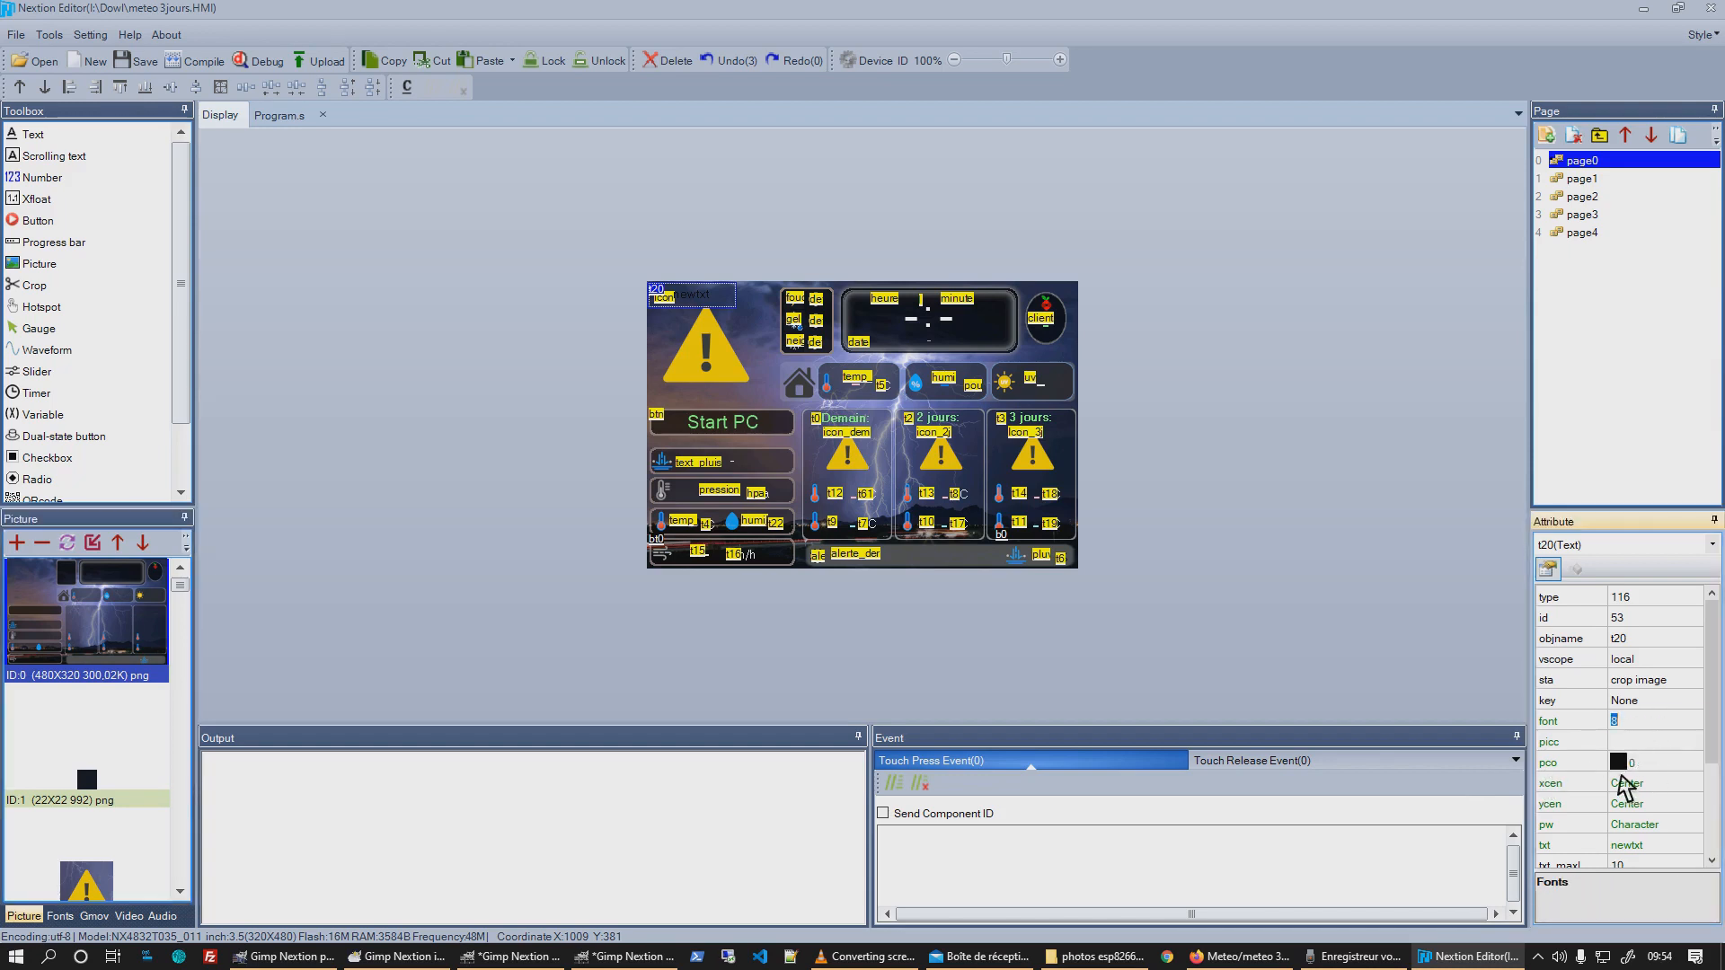
click(1640, 743)
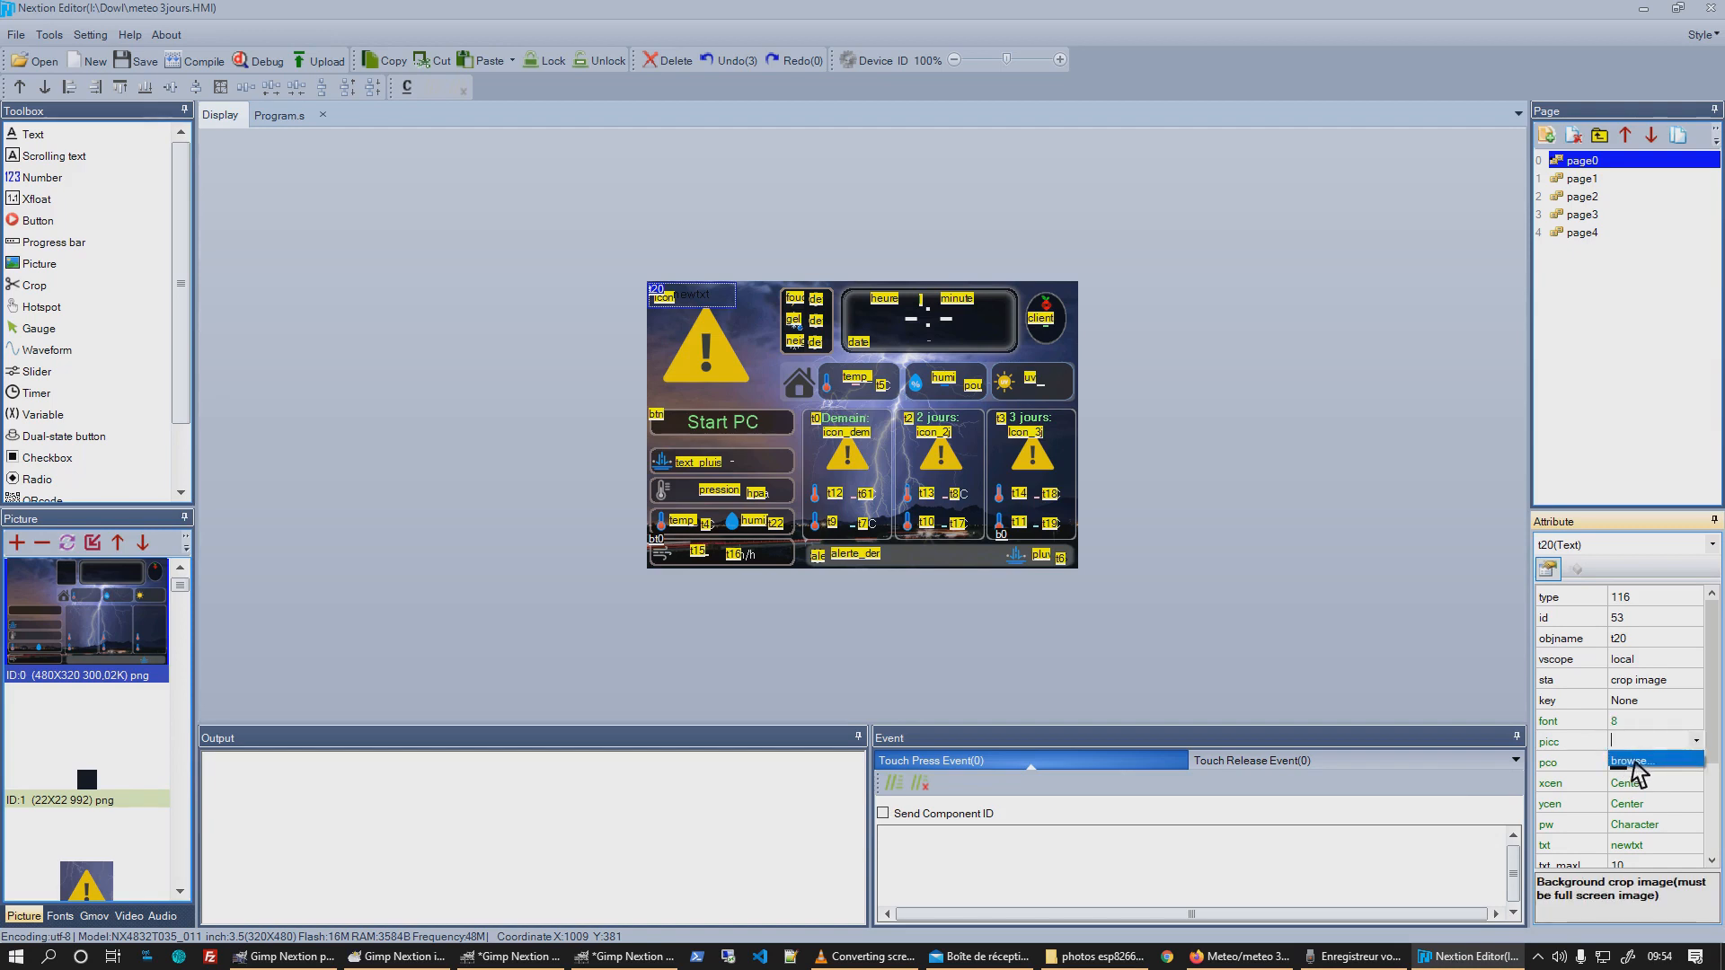
click(1644, 760)
click(940, 368)
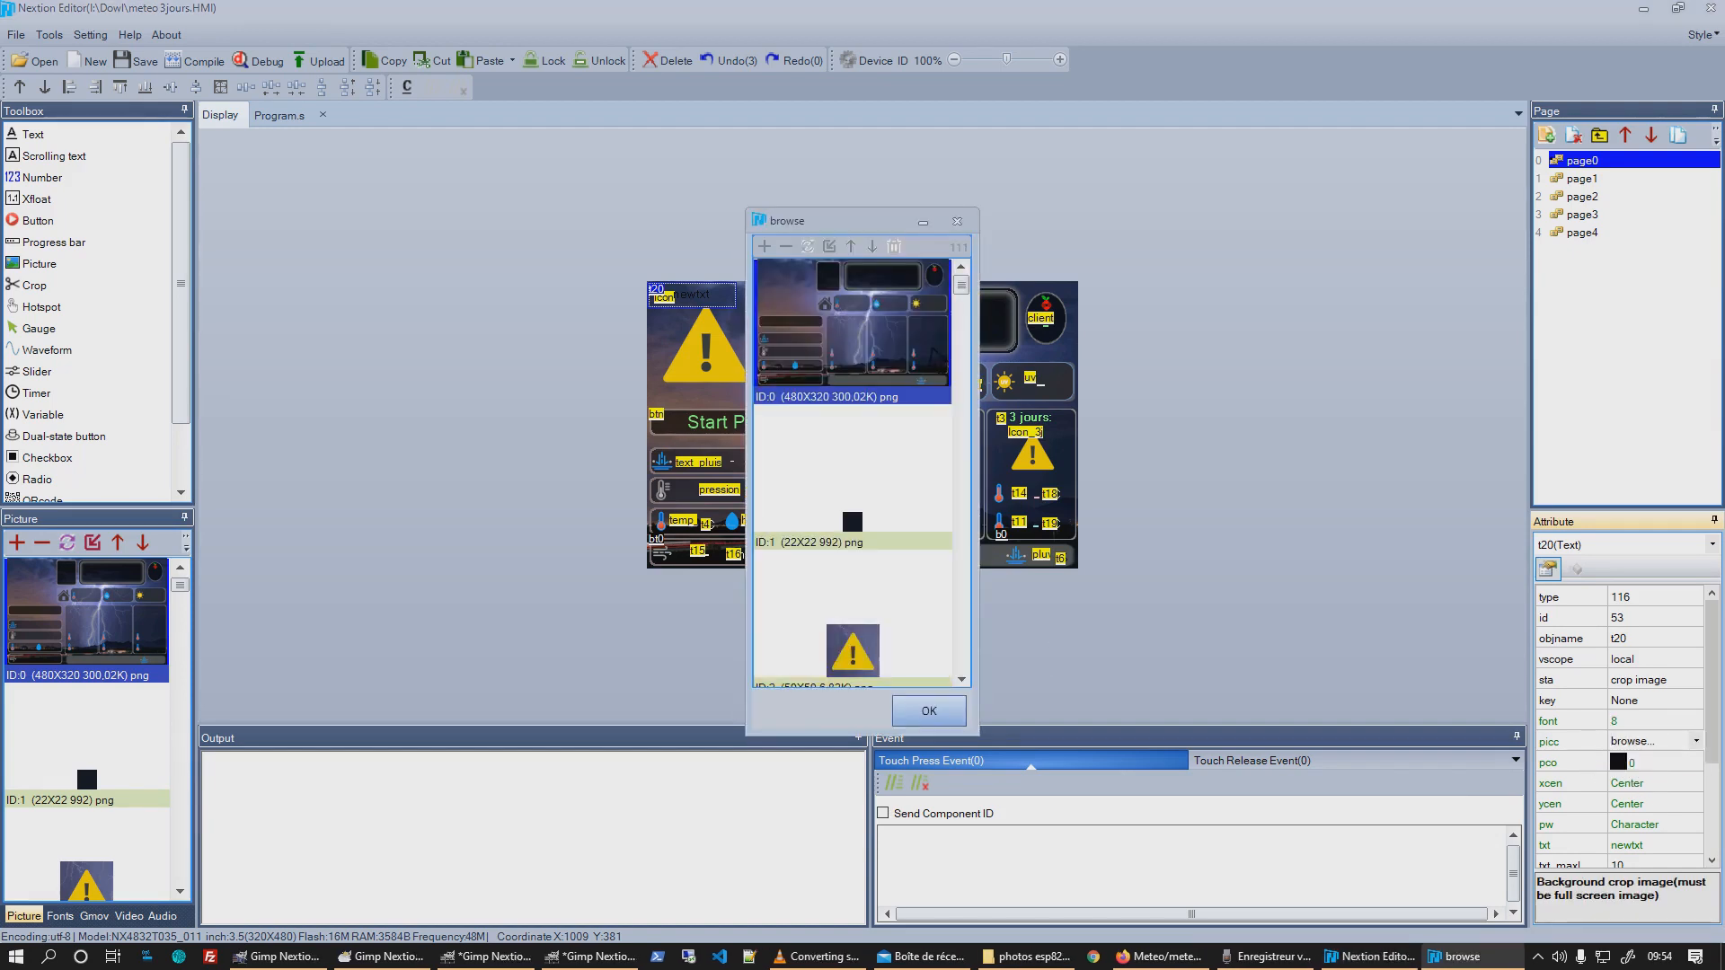
click(928, 712)
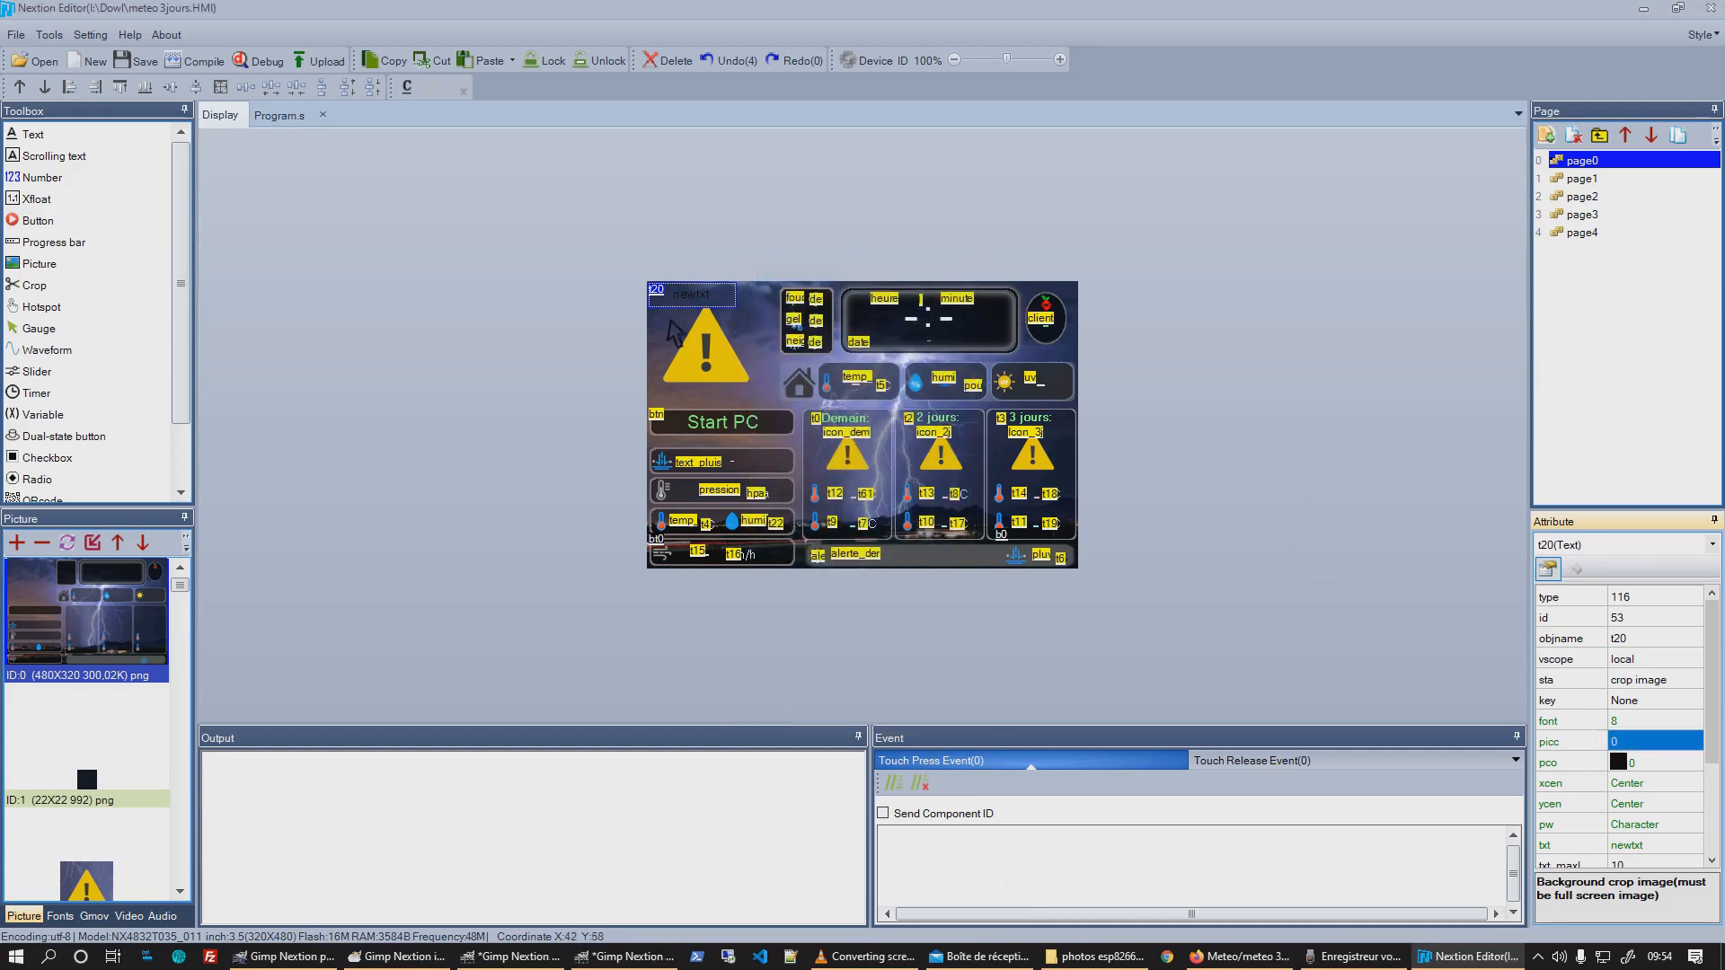
Try the newtxt component at several positions over and just below the large warning icon, and delete it from page0.
drag(704, 301, 760, 370)
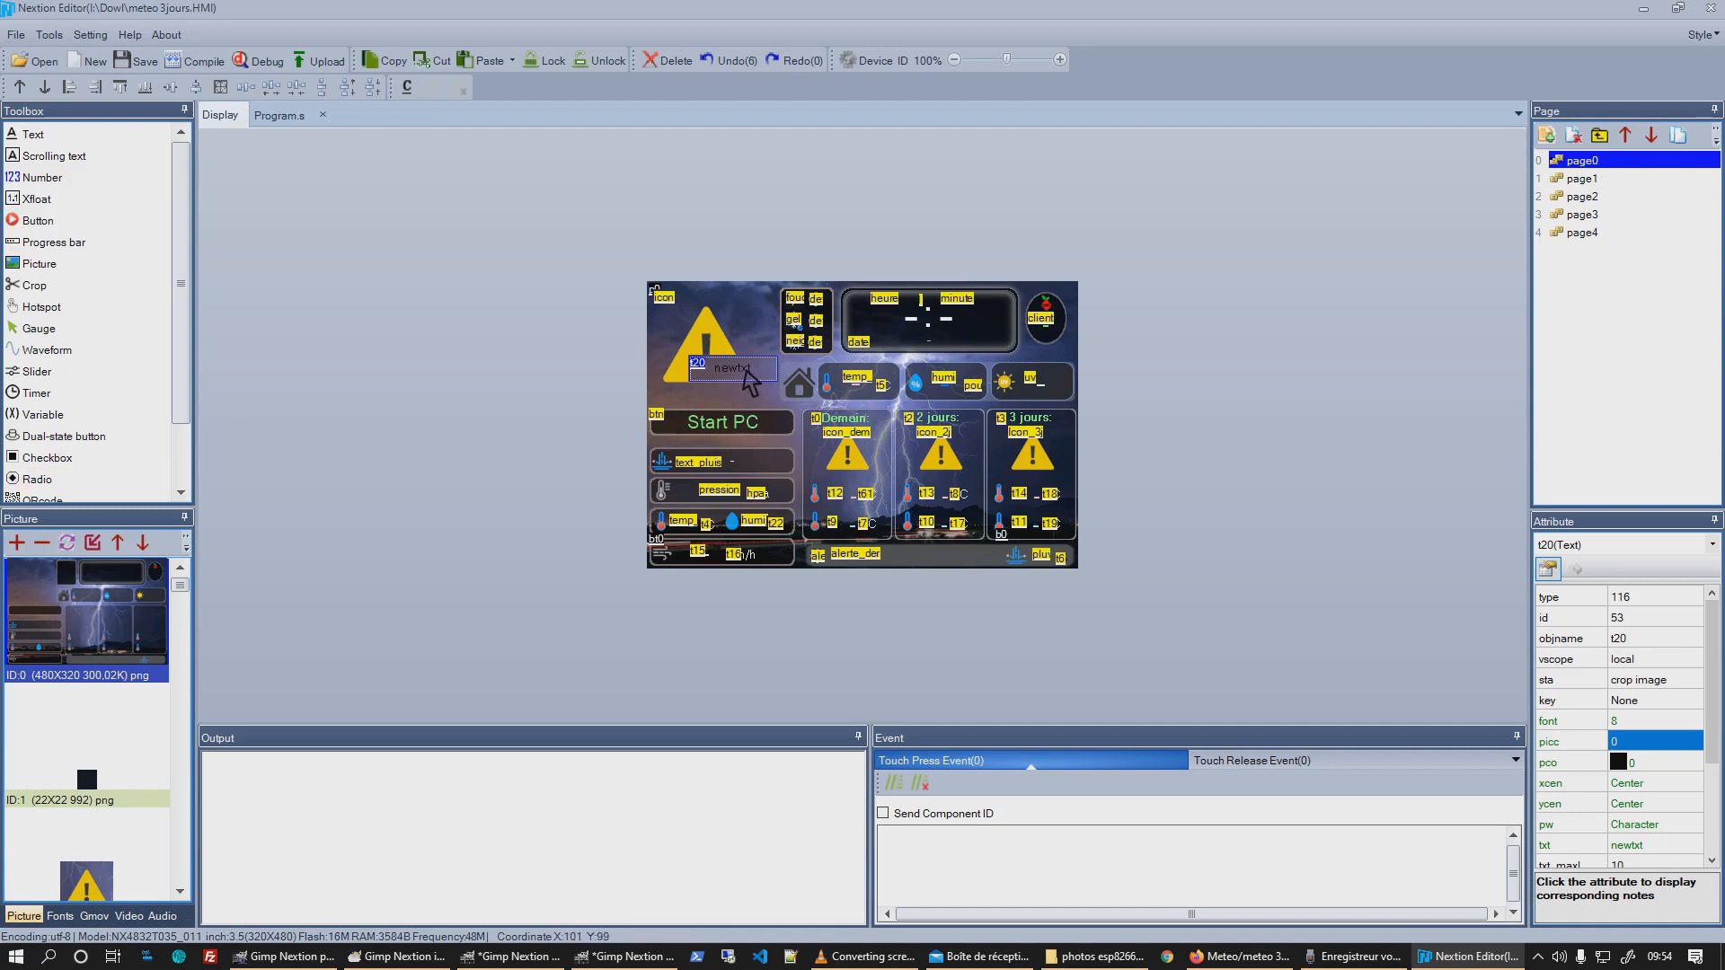
drag(747, 365, 731, 352)
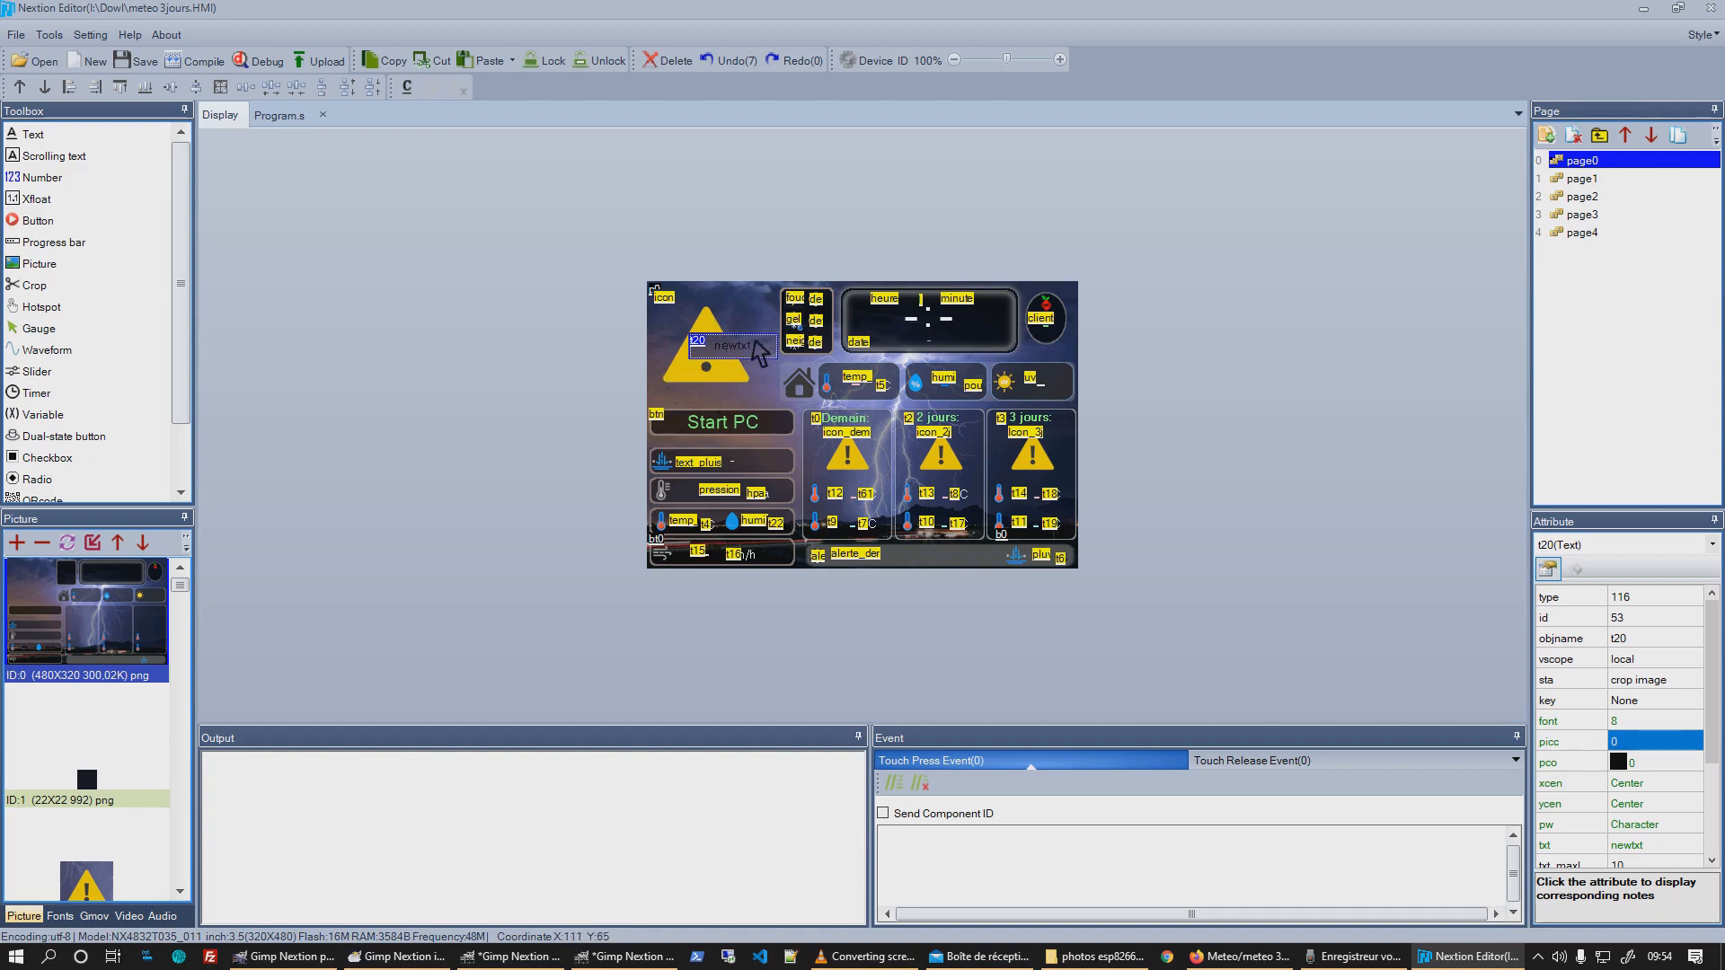
drag(755, 341, 754, 368)
drag(757, 393, 758, 393)
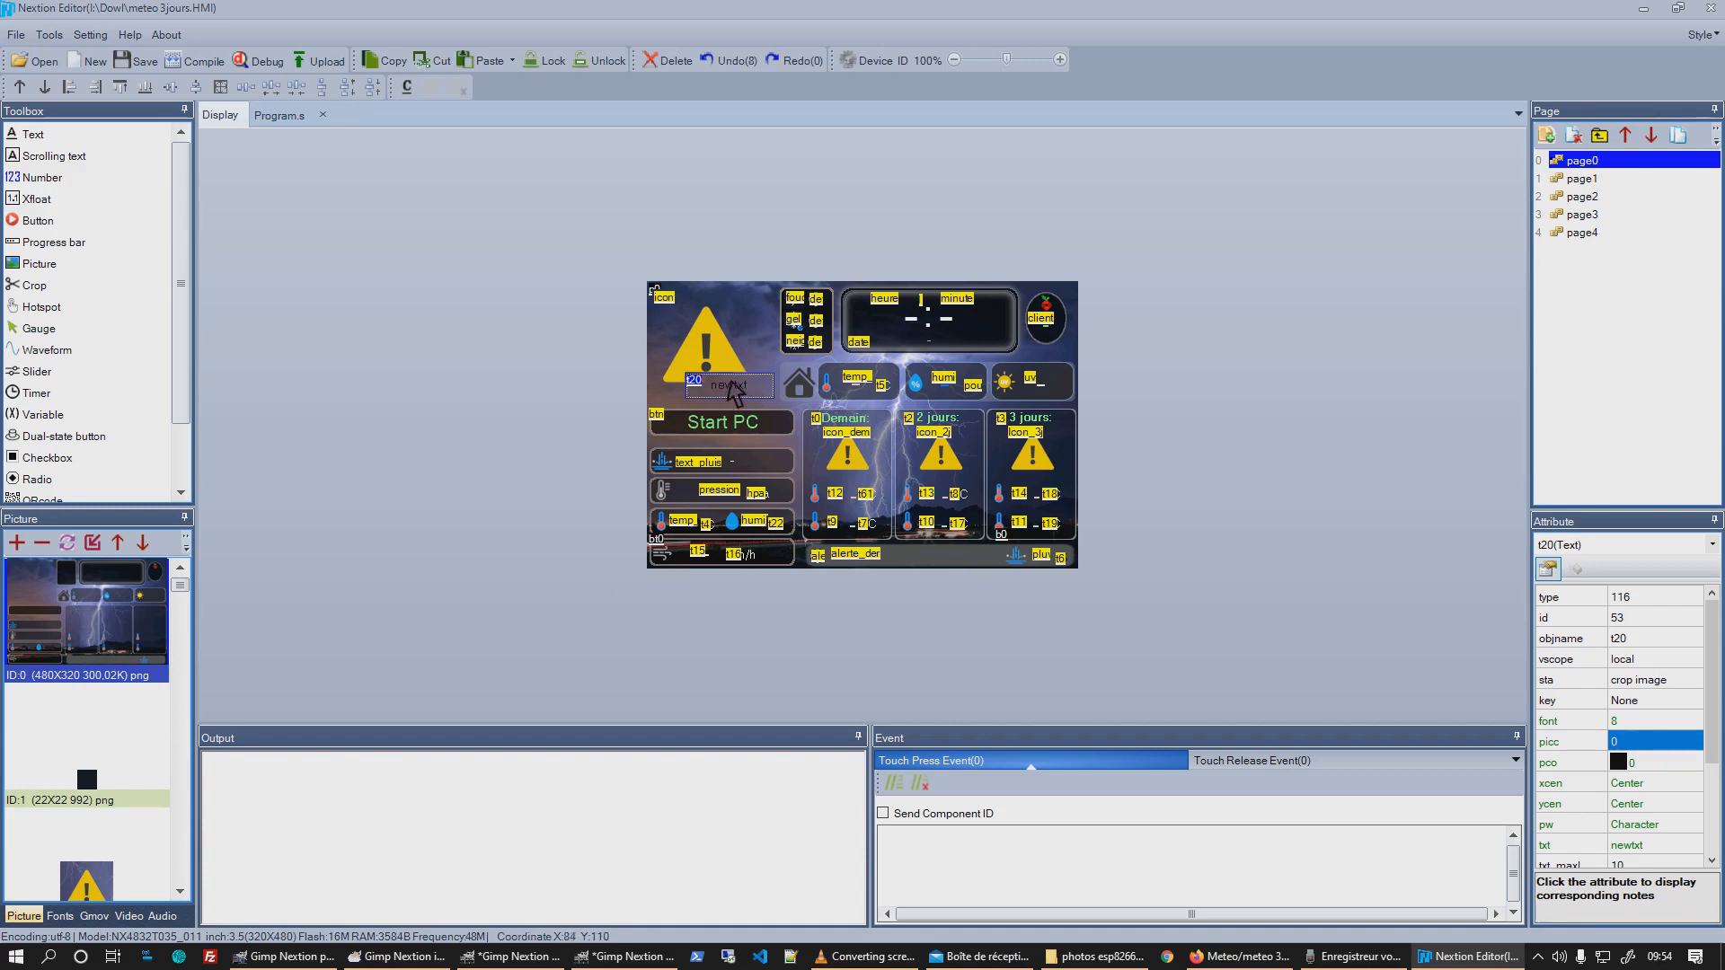
key(Delete)
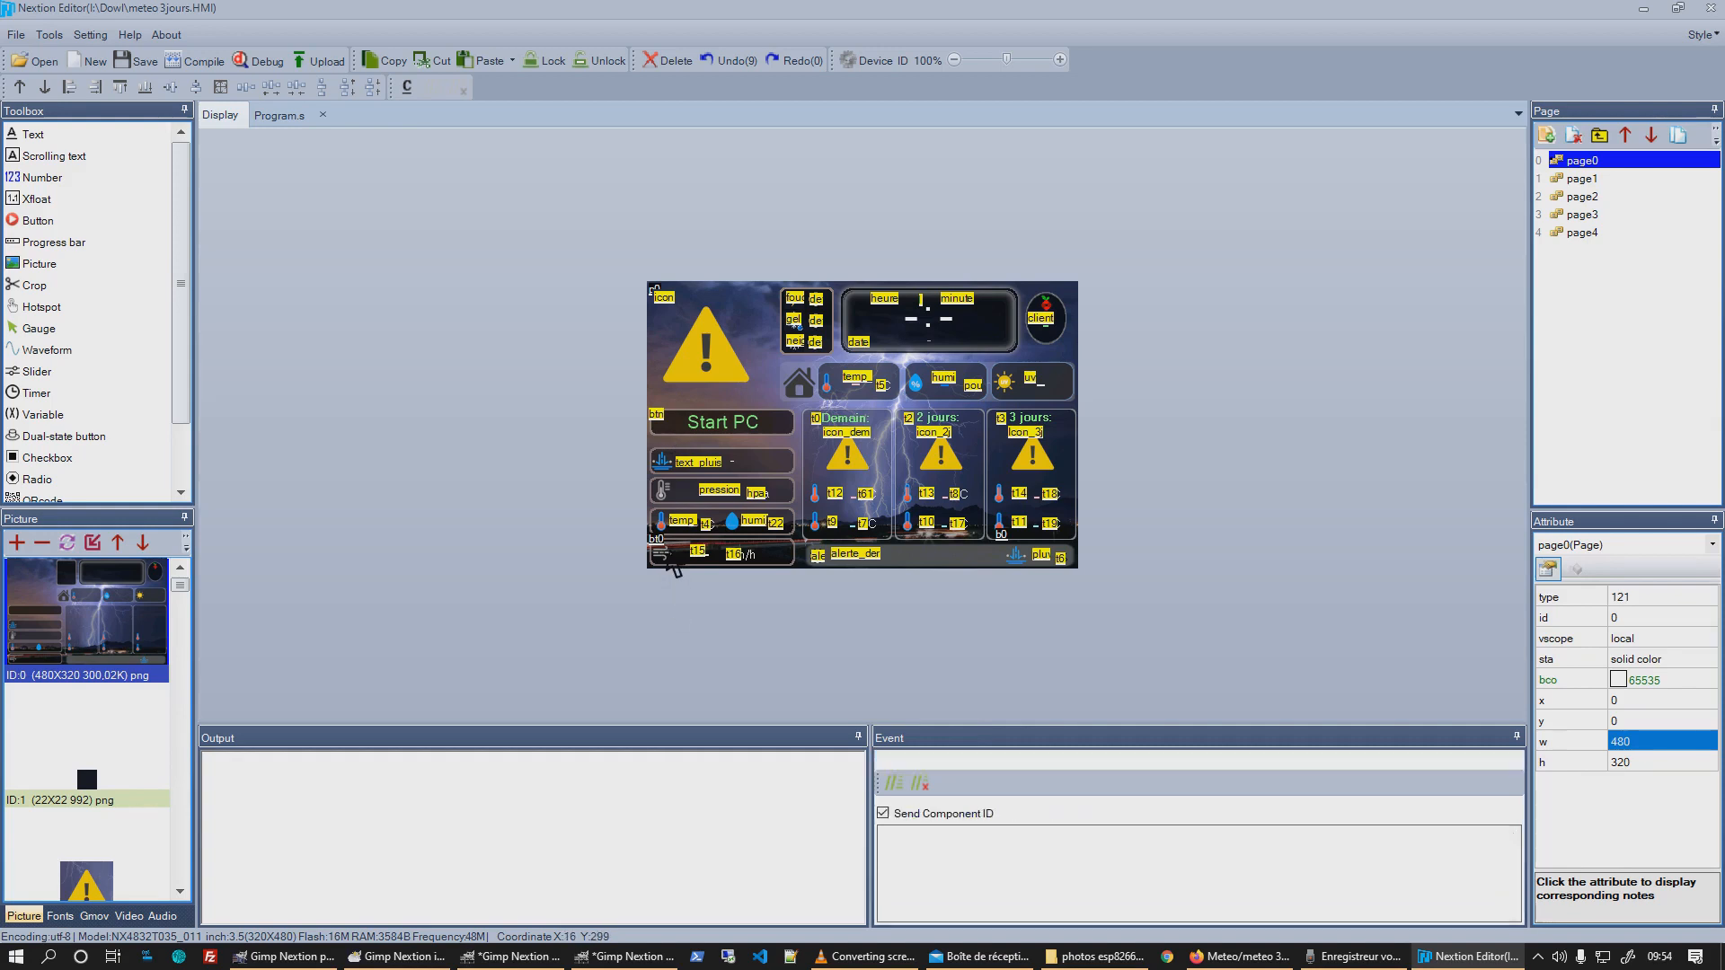
Examine the Touch Press Event code of page0's bt0 and b0 buttons and of the client text.
click(670, 564)
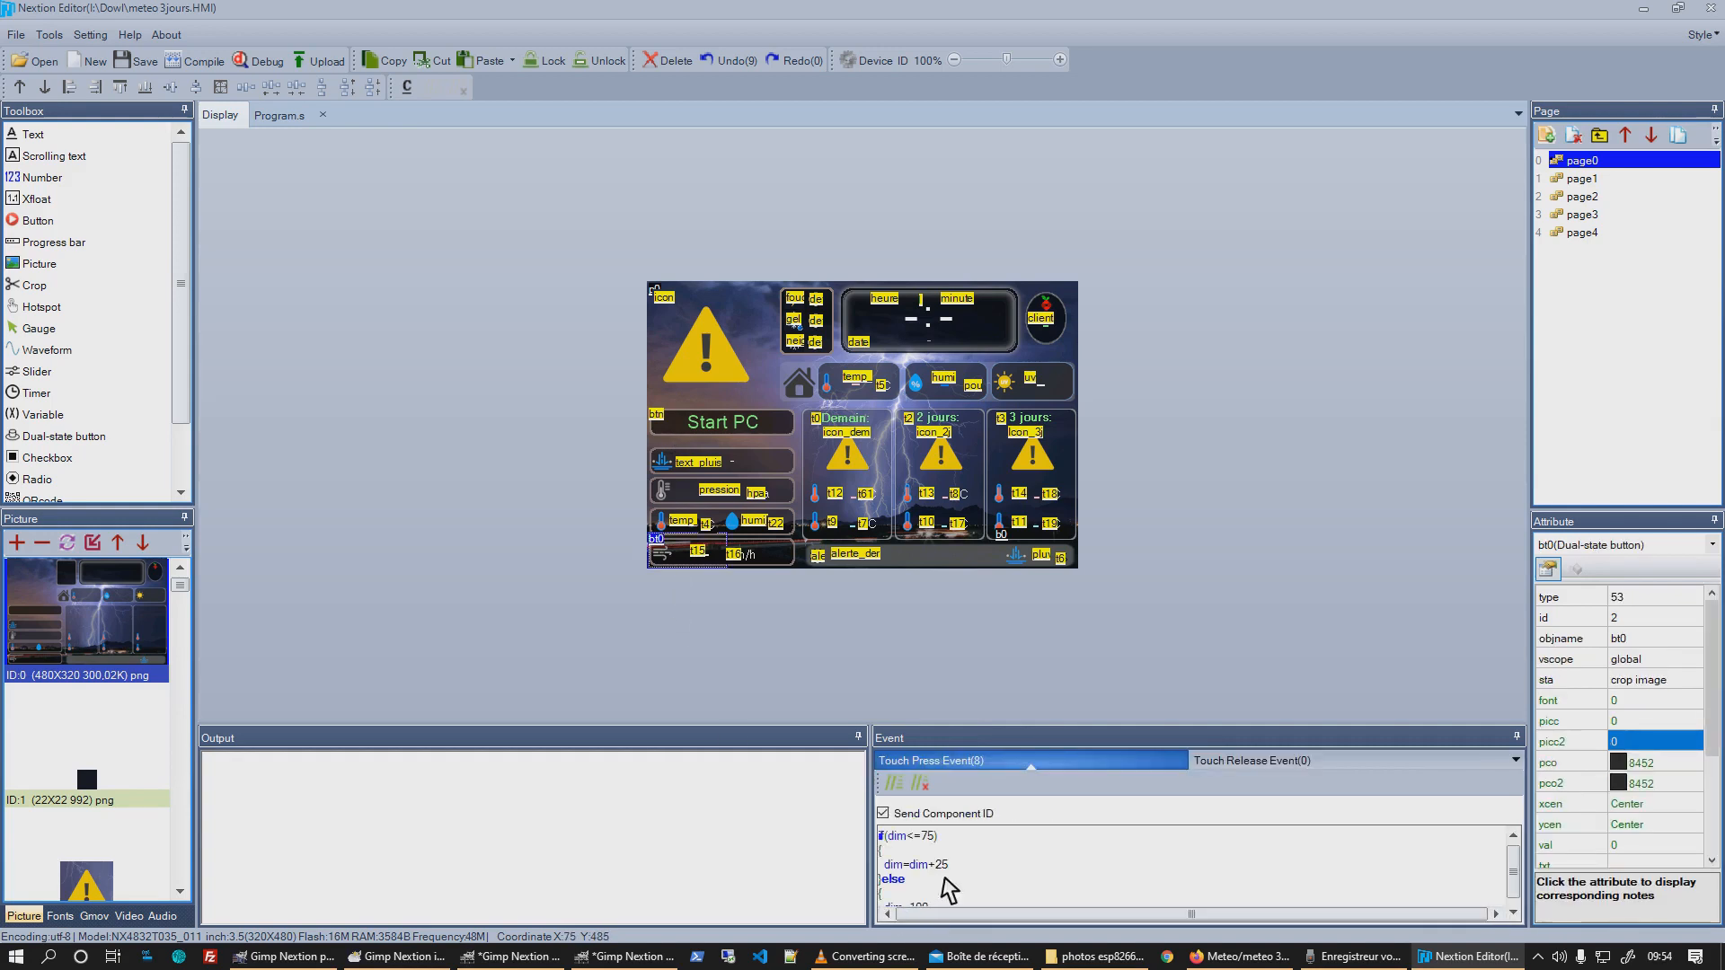
scroll(1001, 856, down, 1)
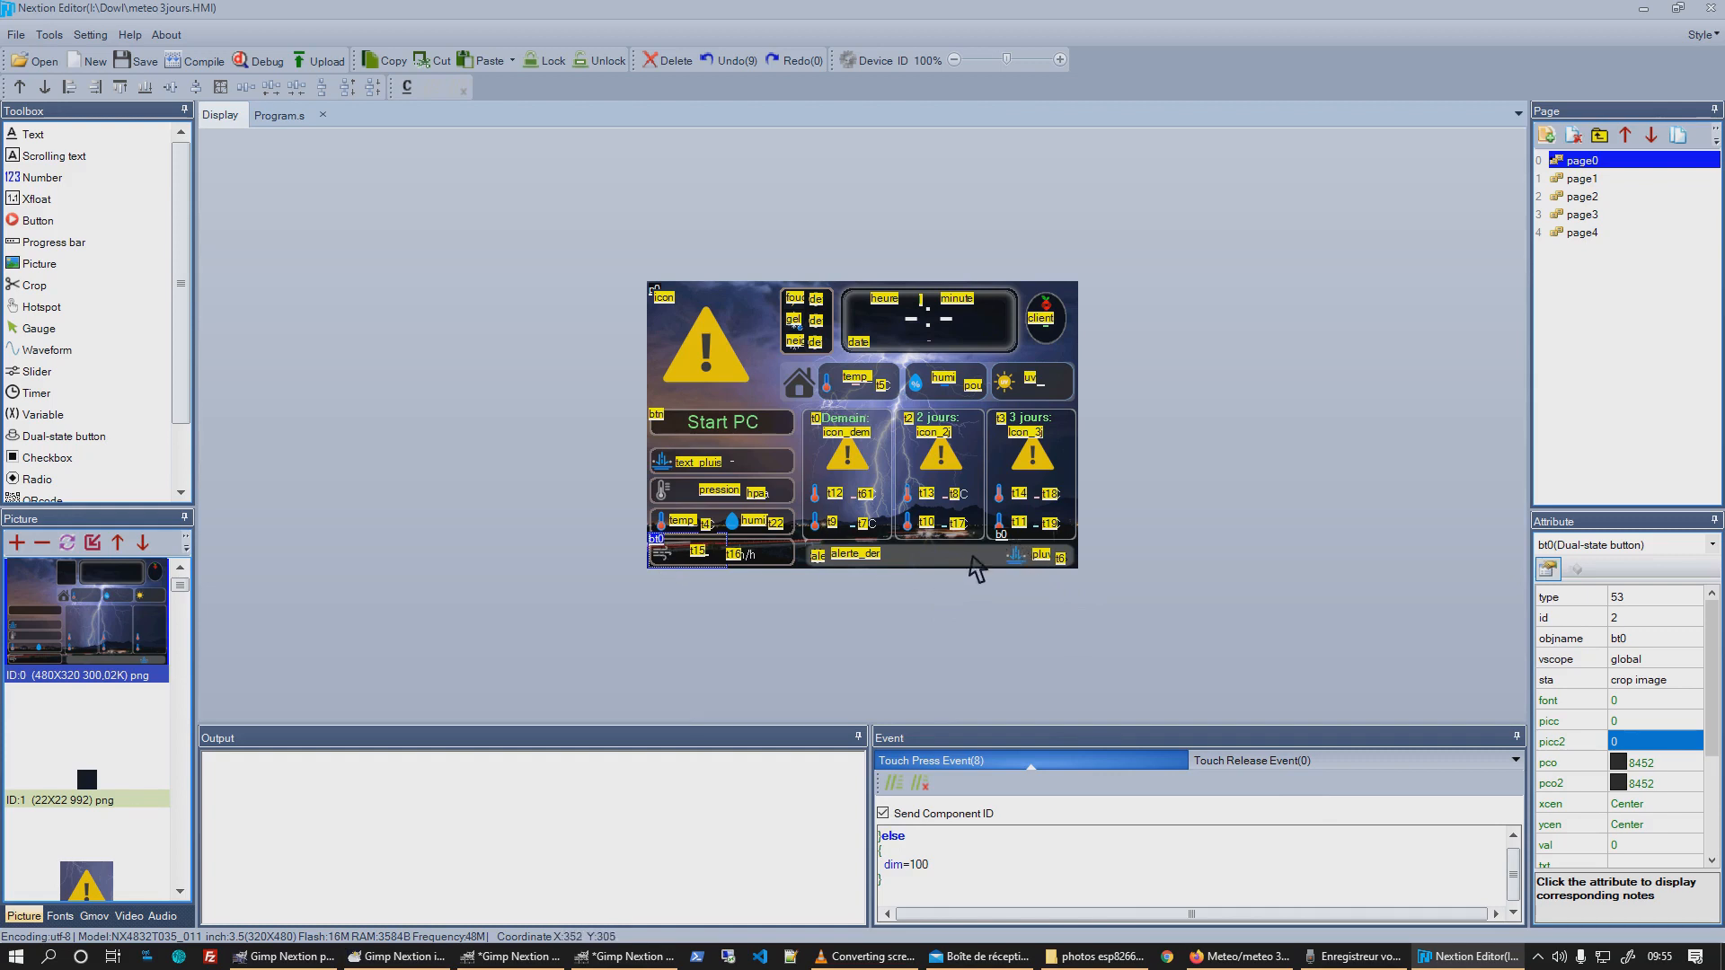
click(1014, 554)
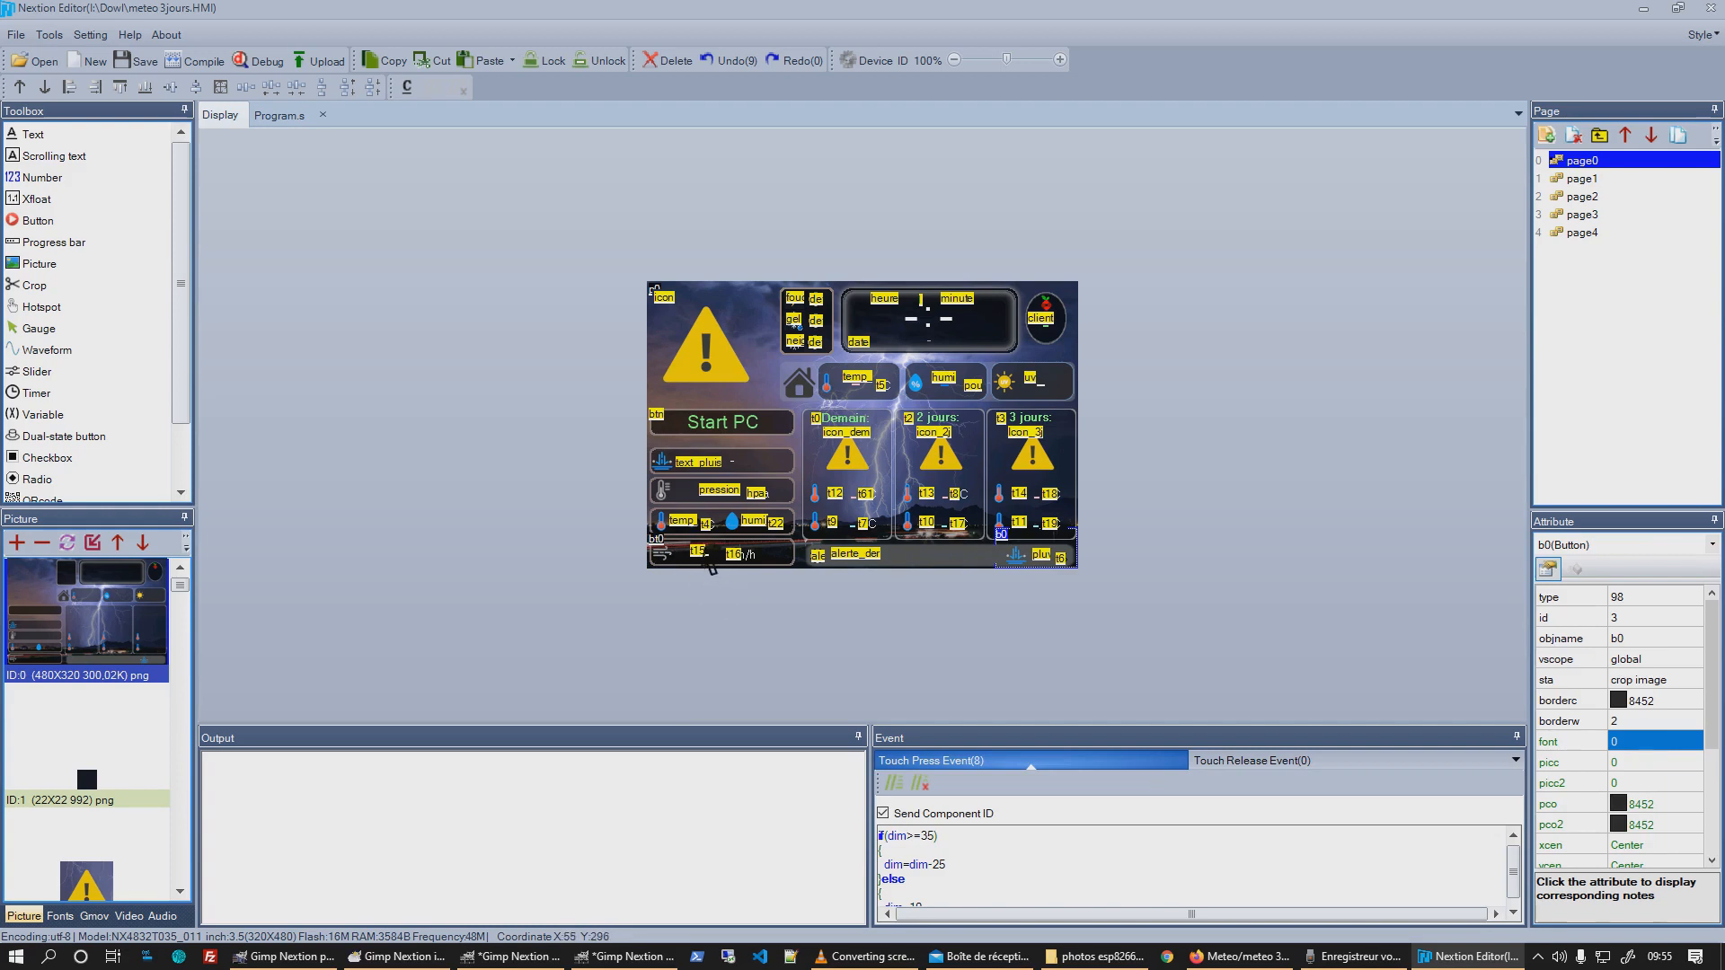
click(1280, 600)
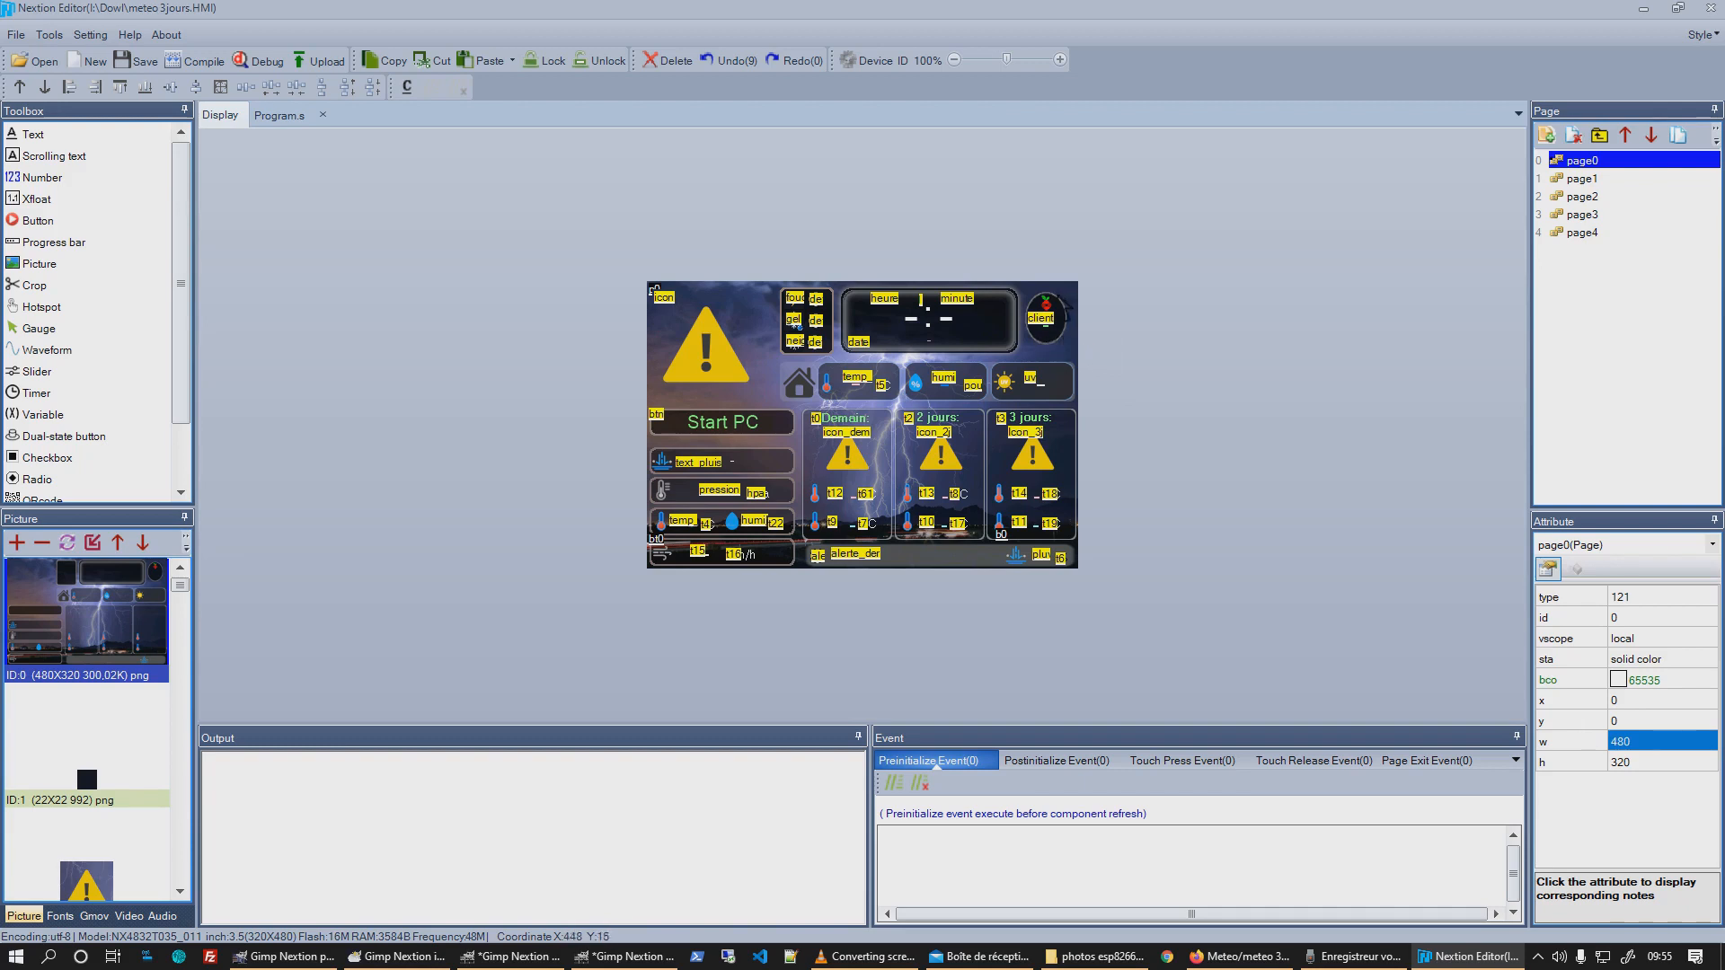
click(1047, 321)
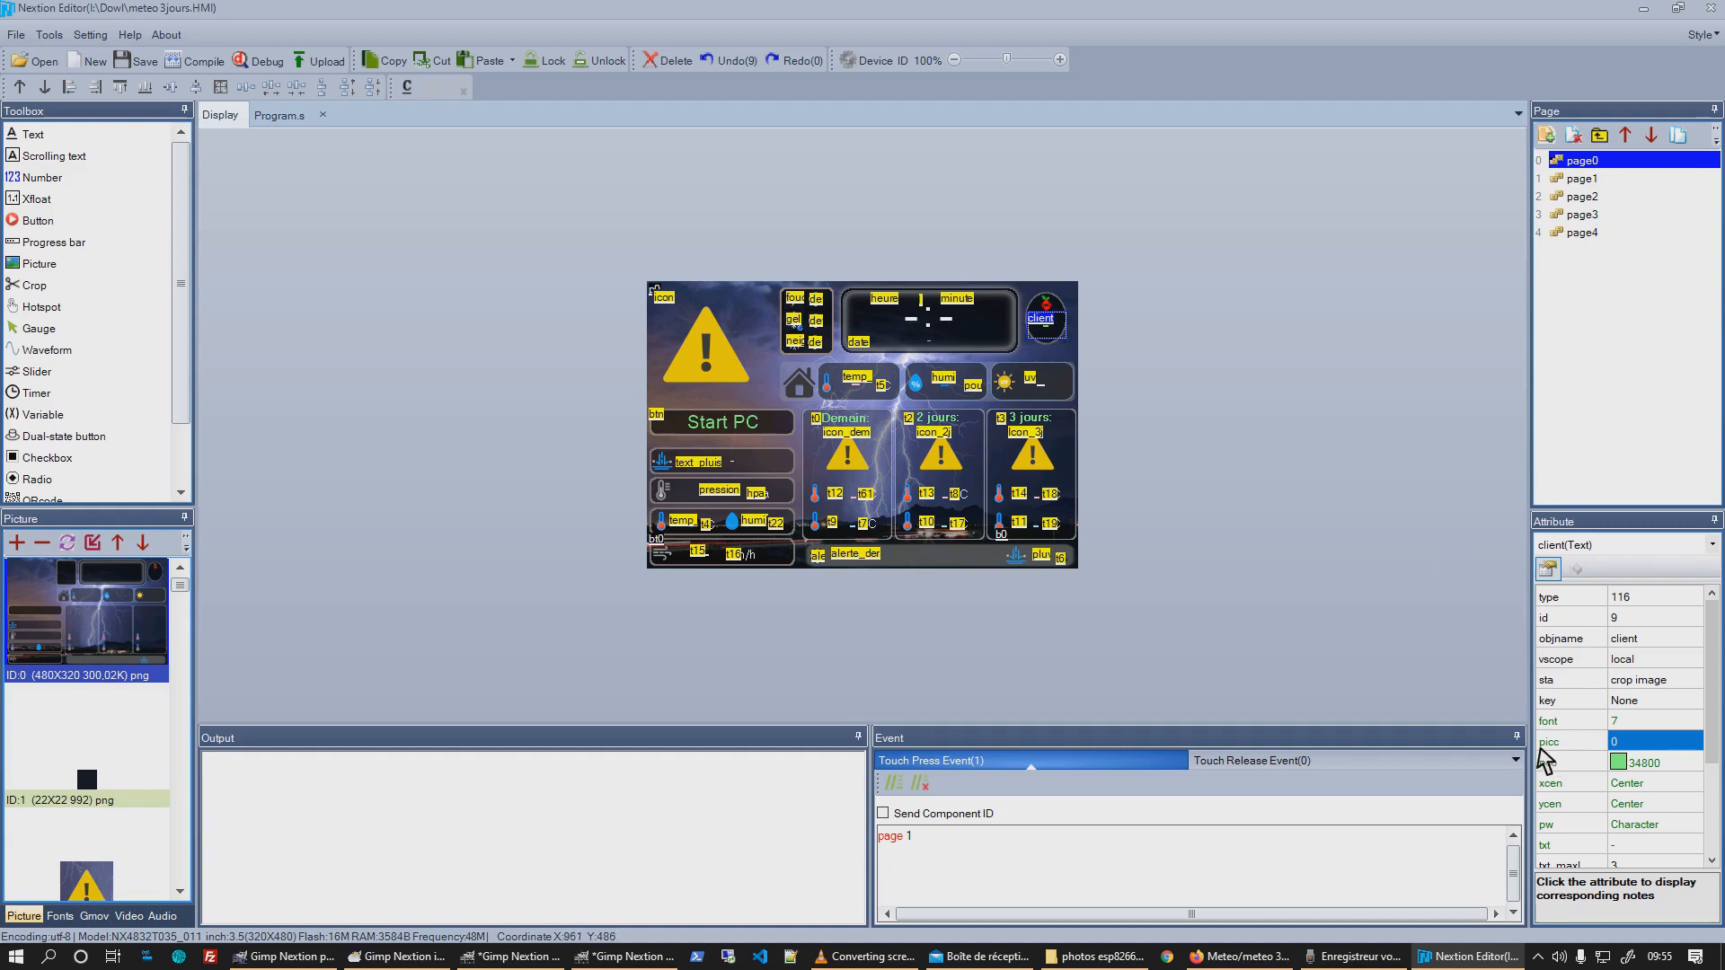
click(940, 840)
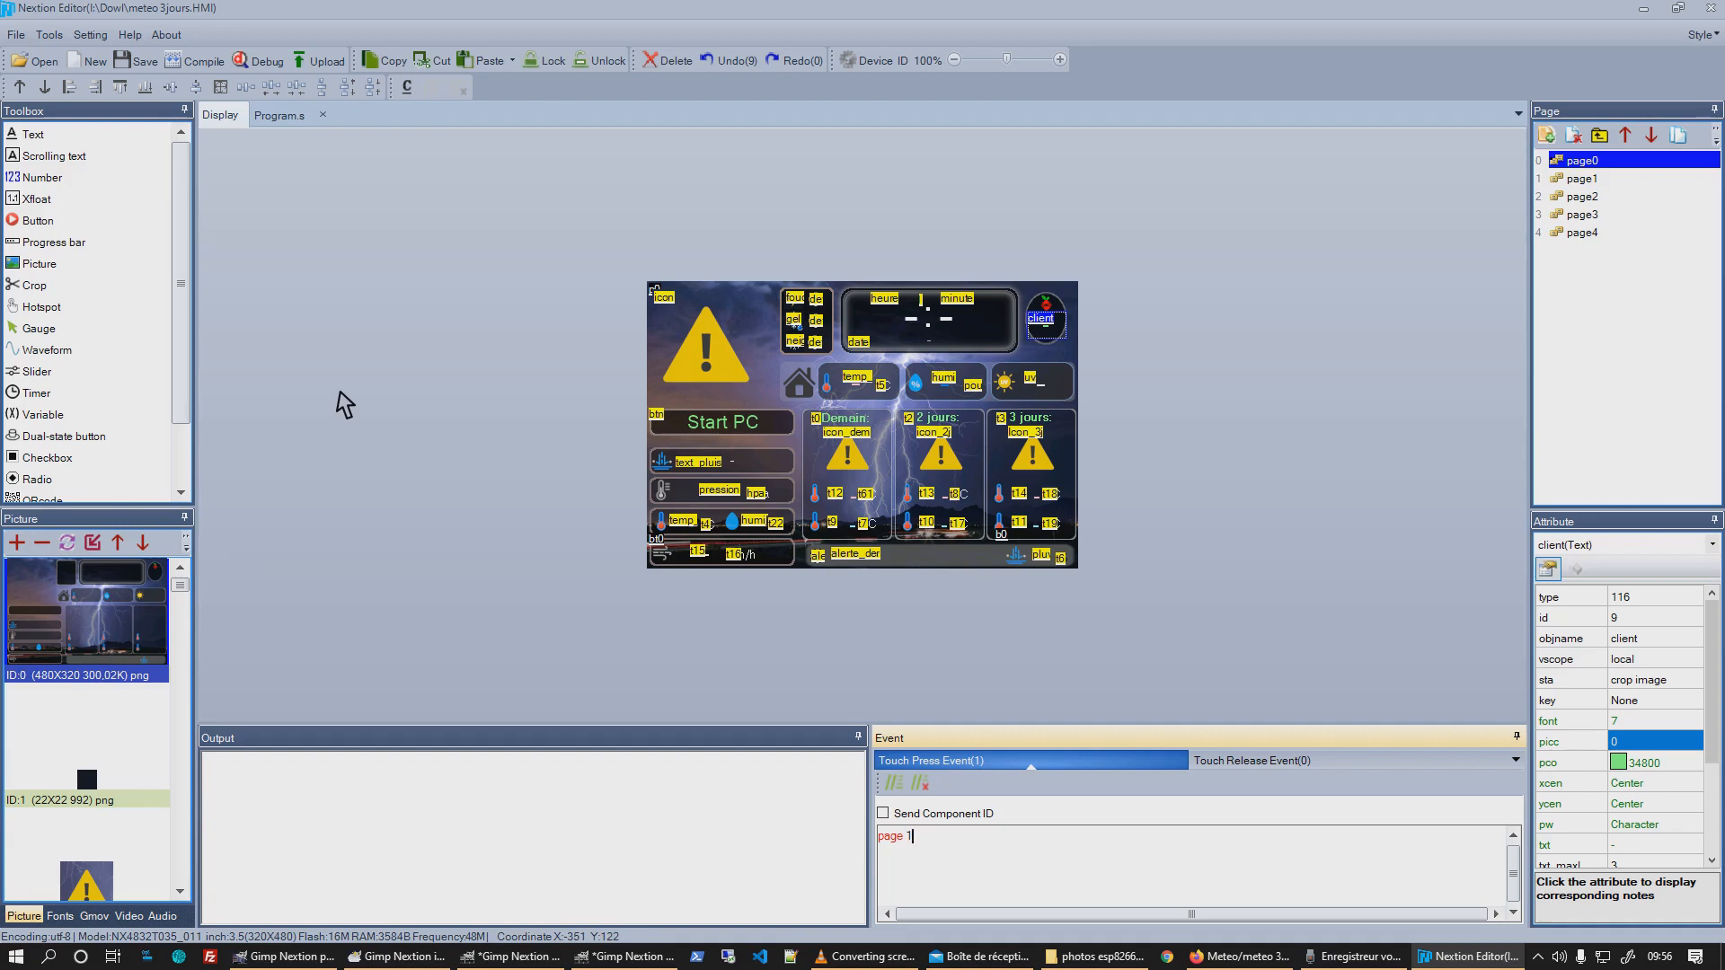
Compile and run the project in the debug simulator, open the control page from the client area and return through its clock.
click(266, 61)
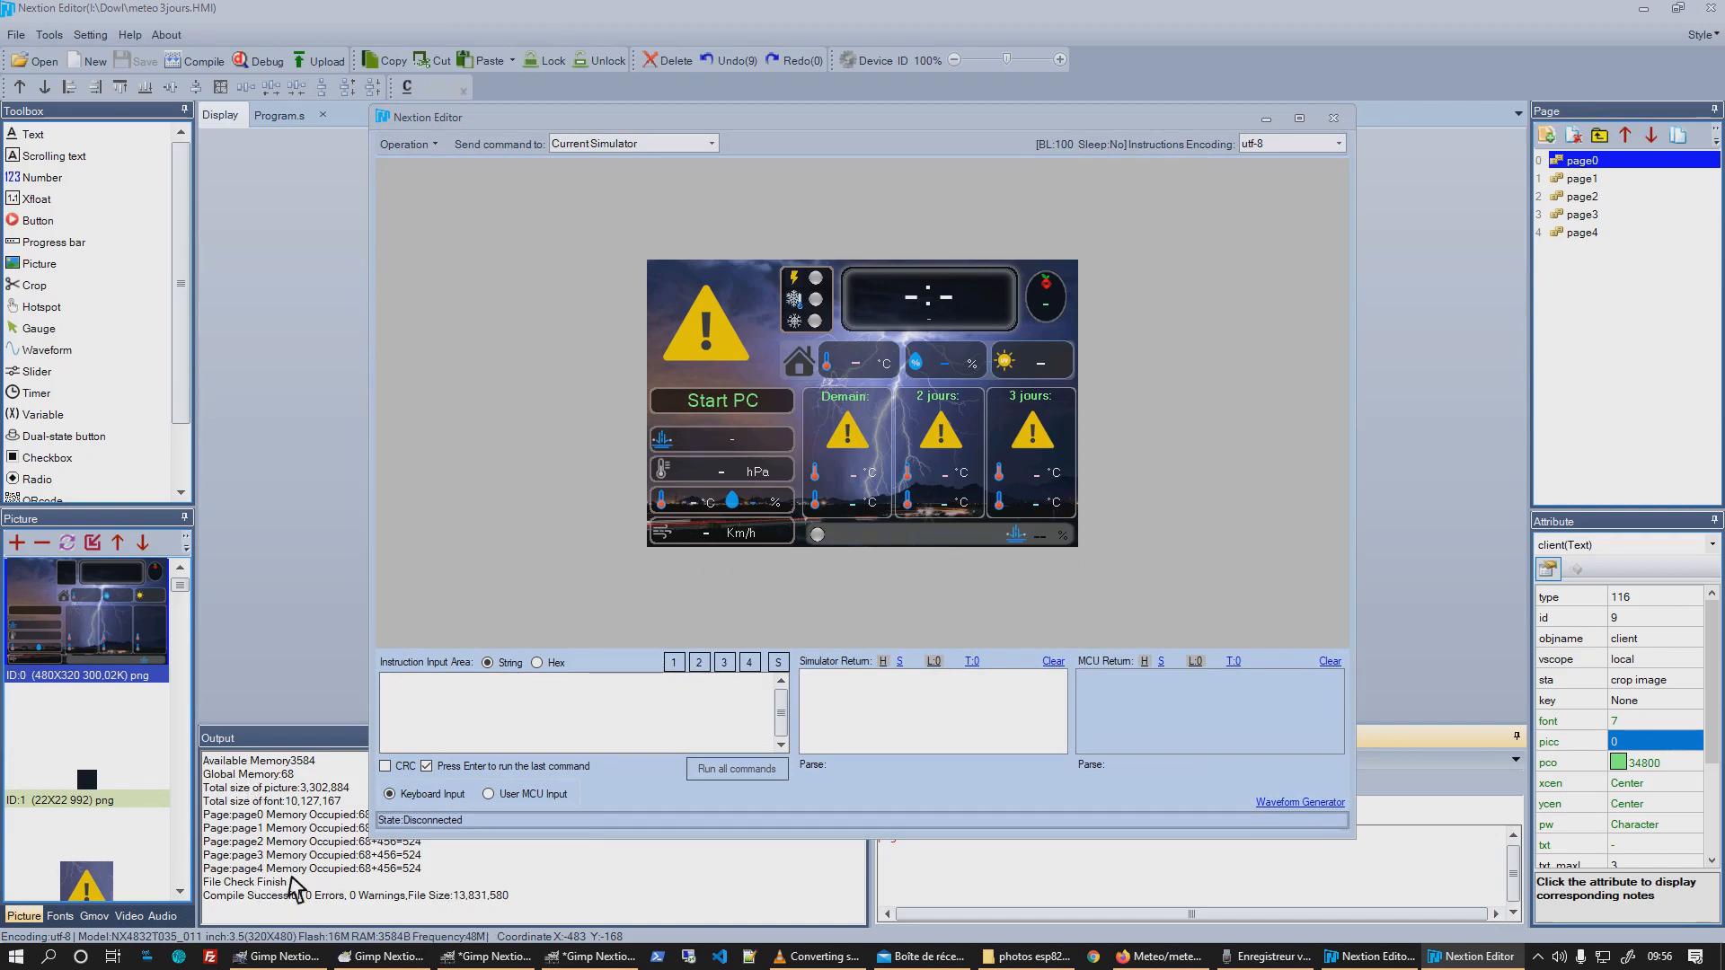
click(1055, 307)
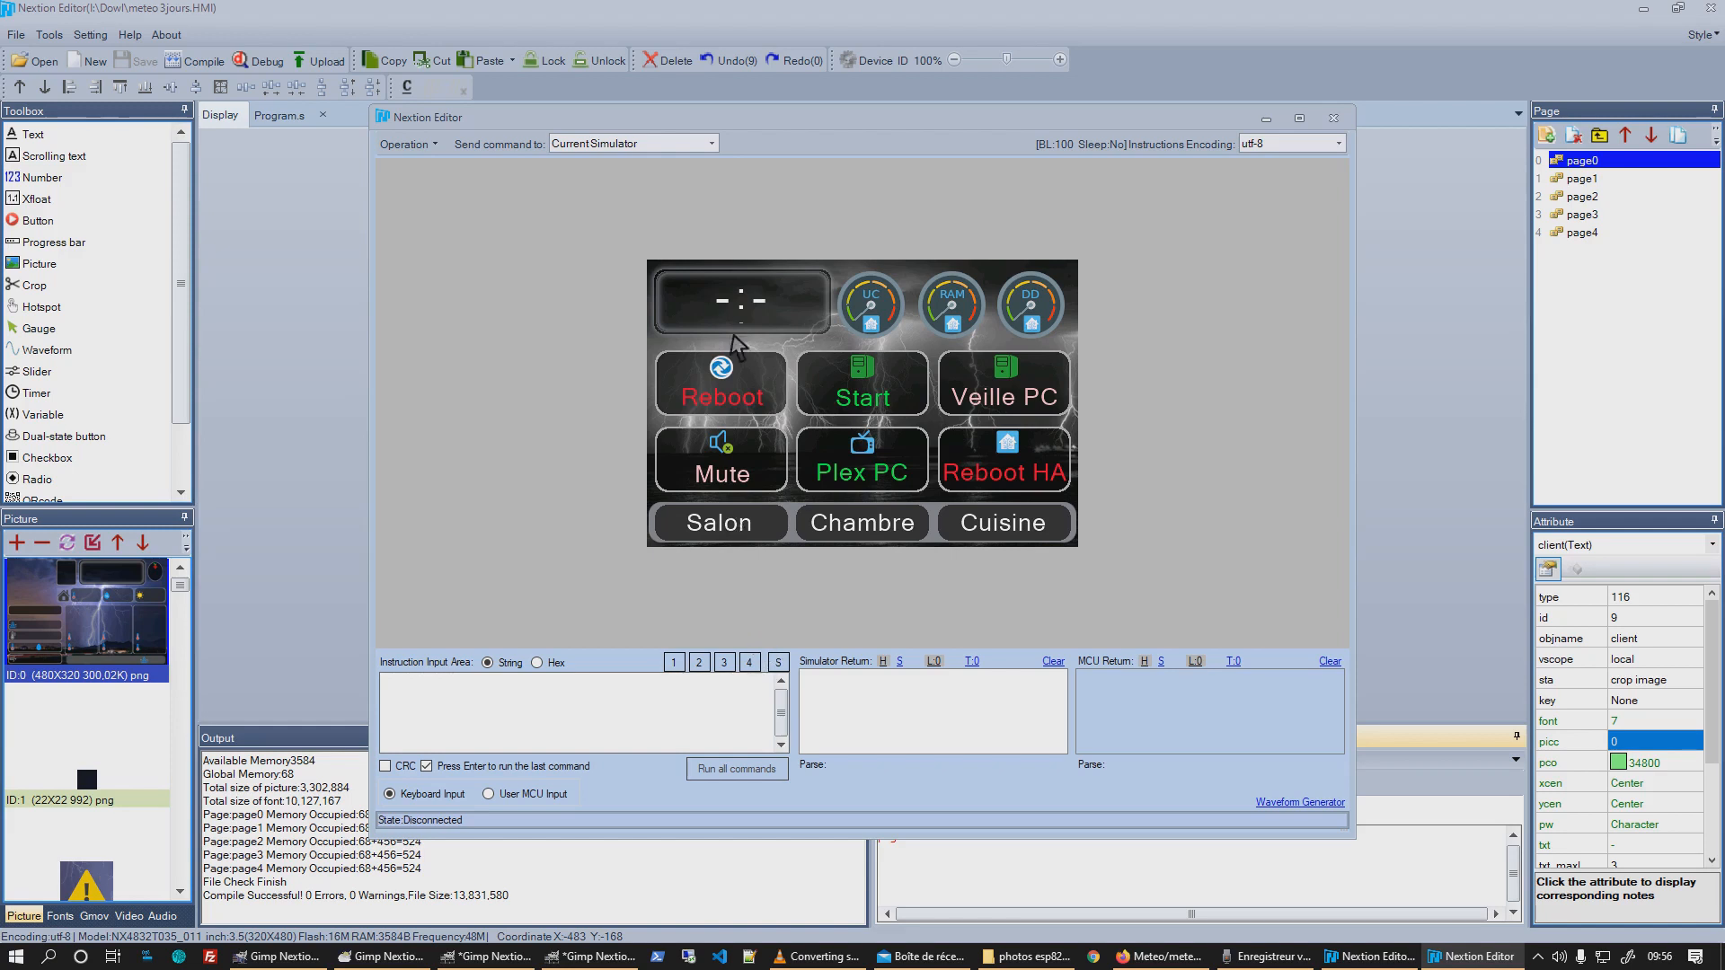
click(722, 303)
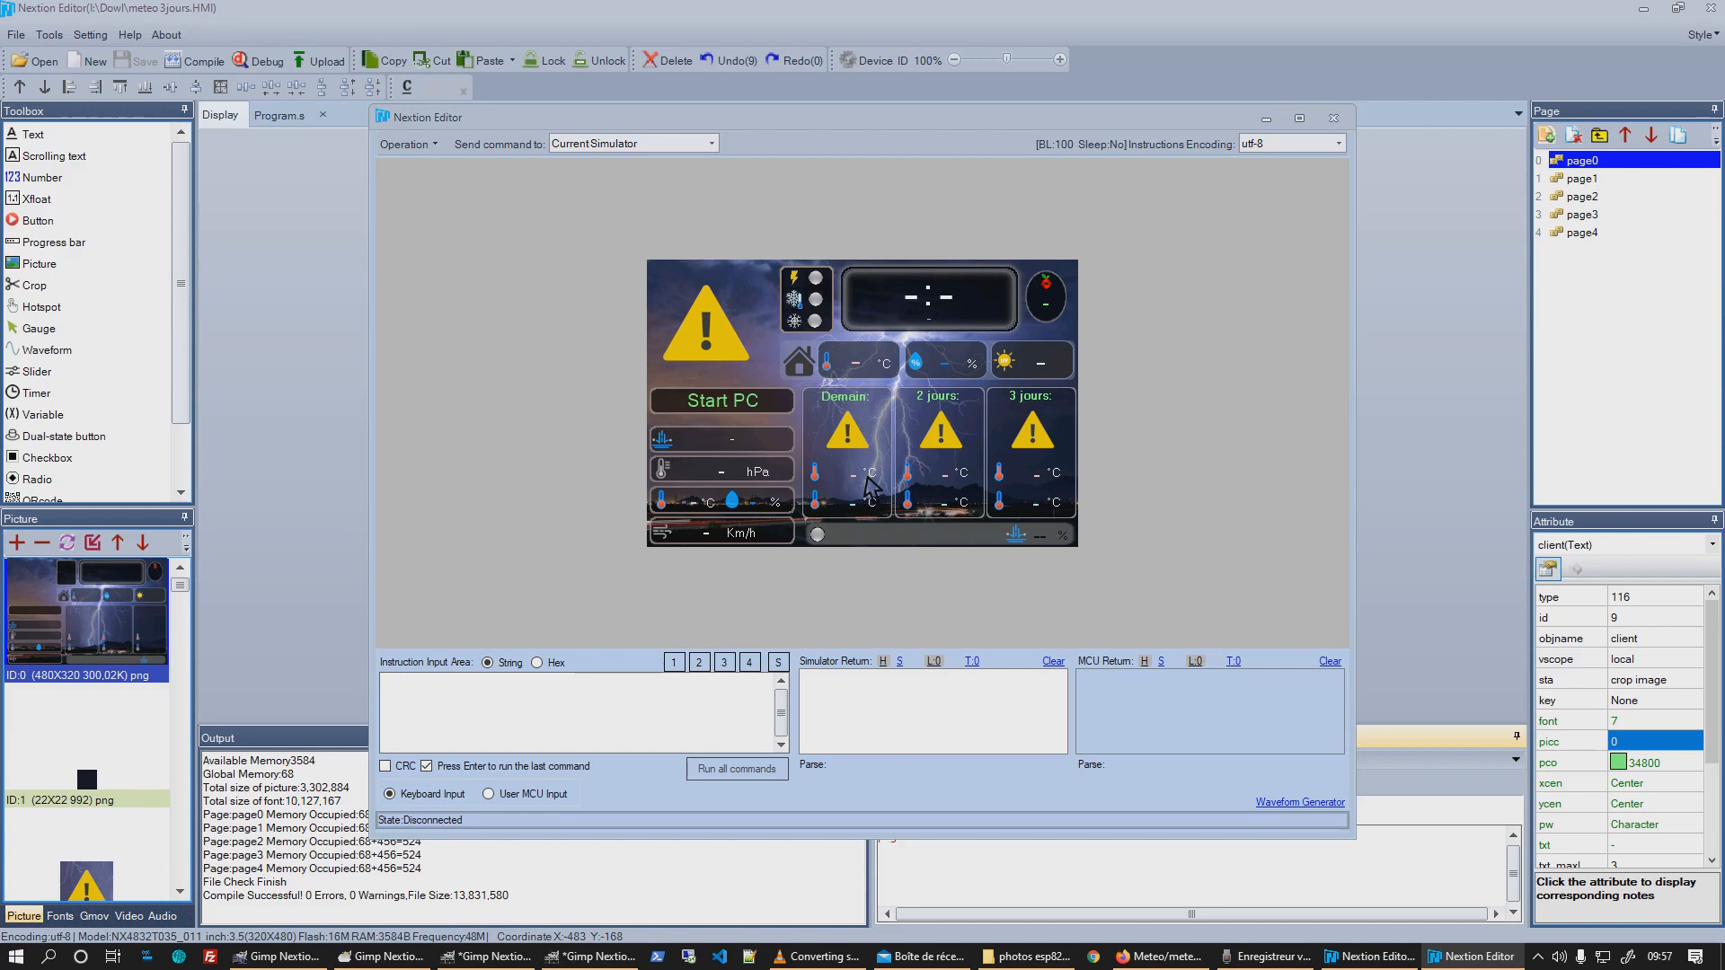
Test the simulated page navigation through the control, Chambre and Salon pages, and return to the weather page.
click(1053, 305)
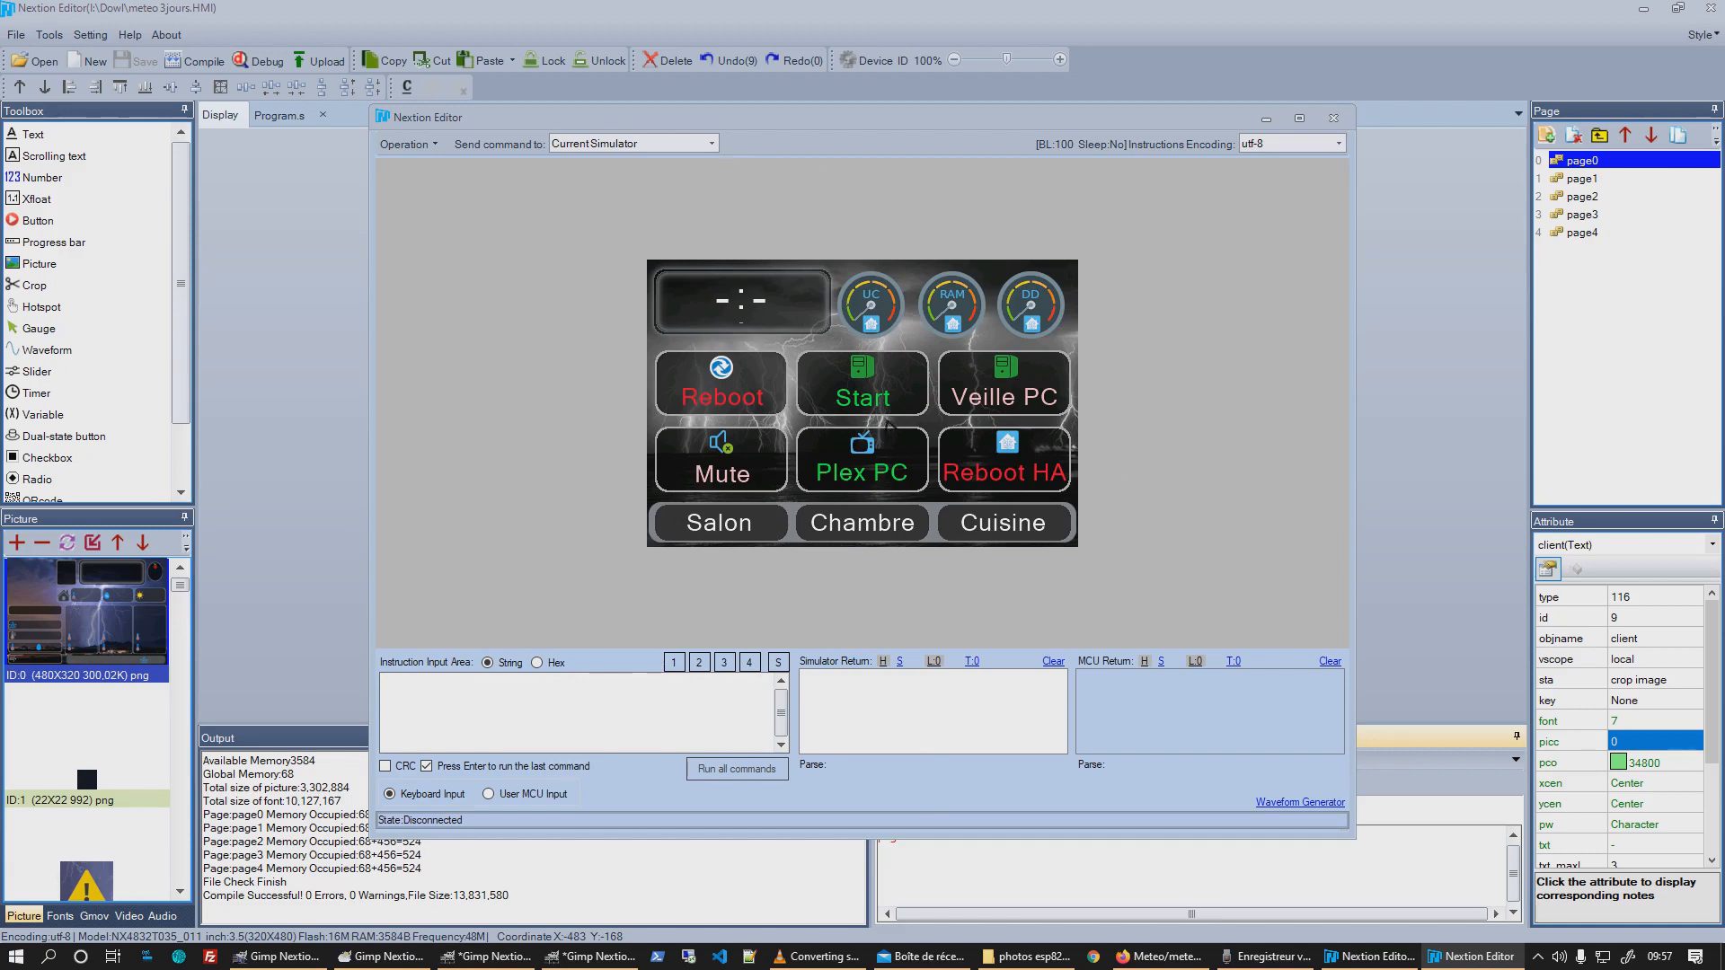
click(868, 525)
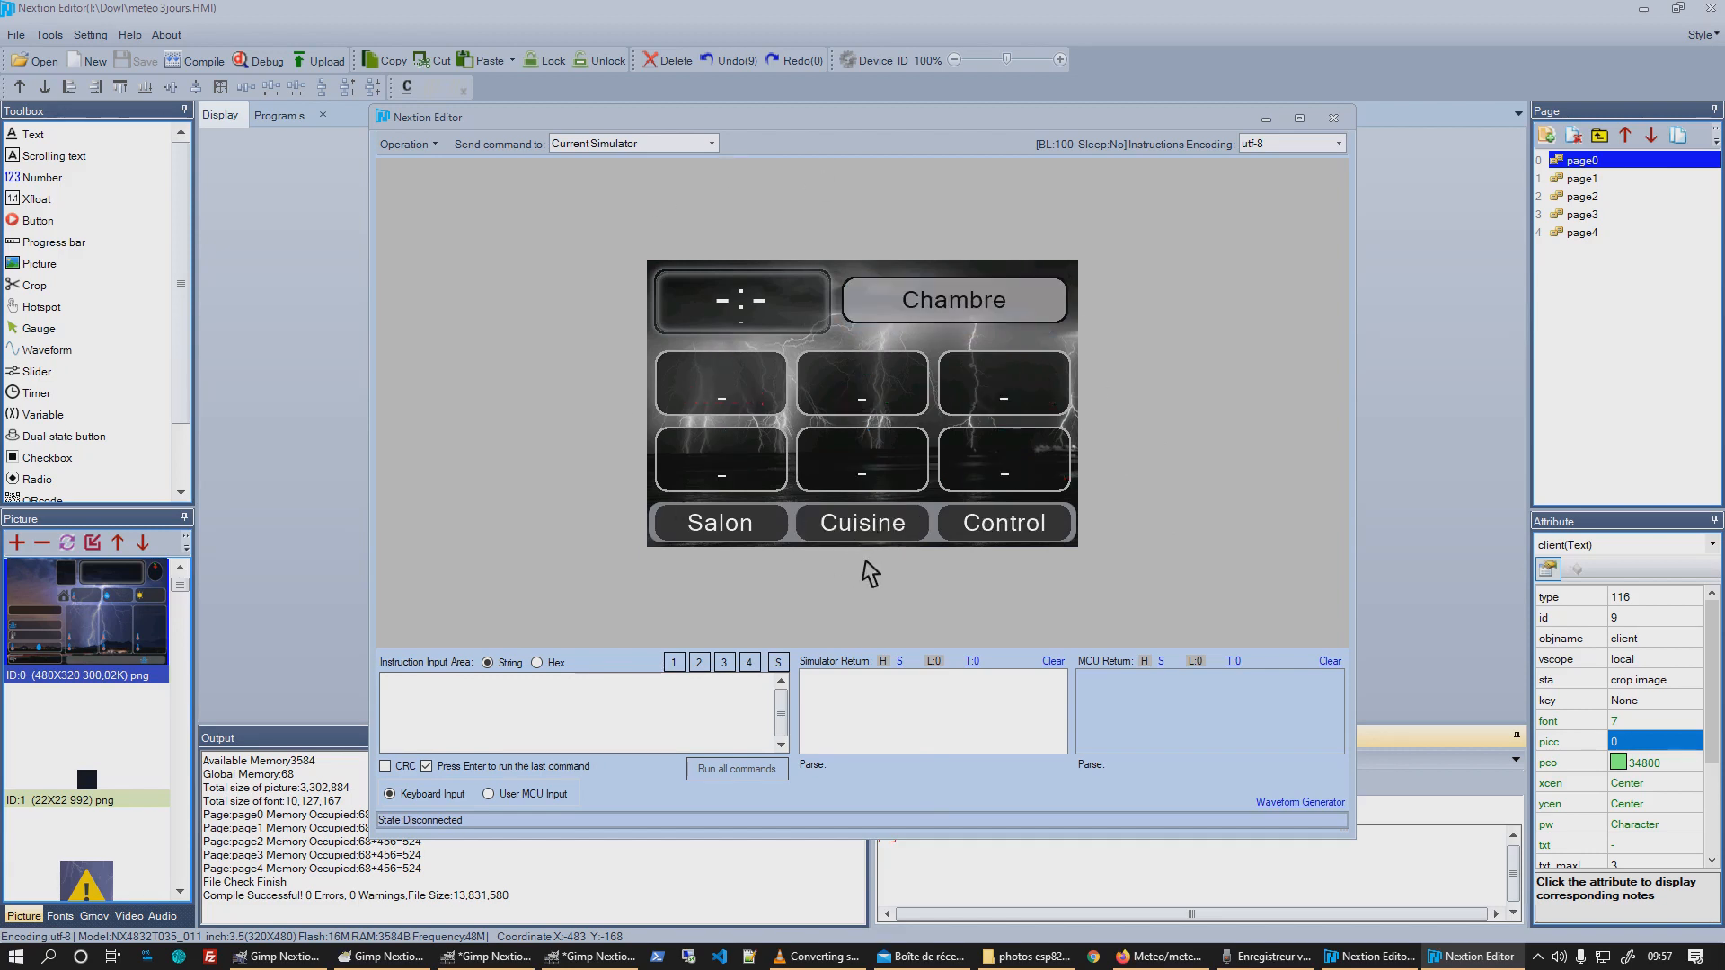
click(997, 526)
click(726, 539)
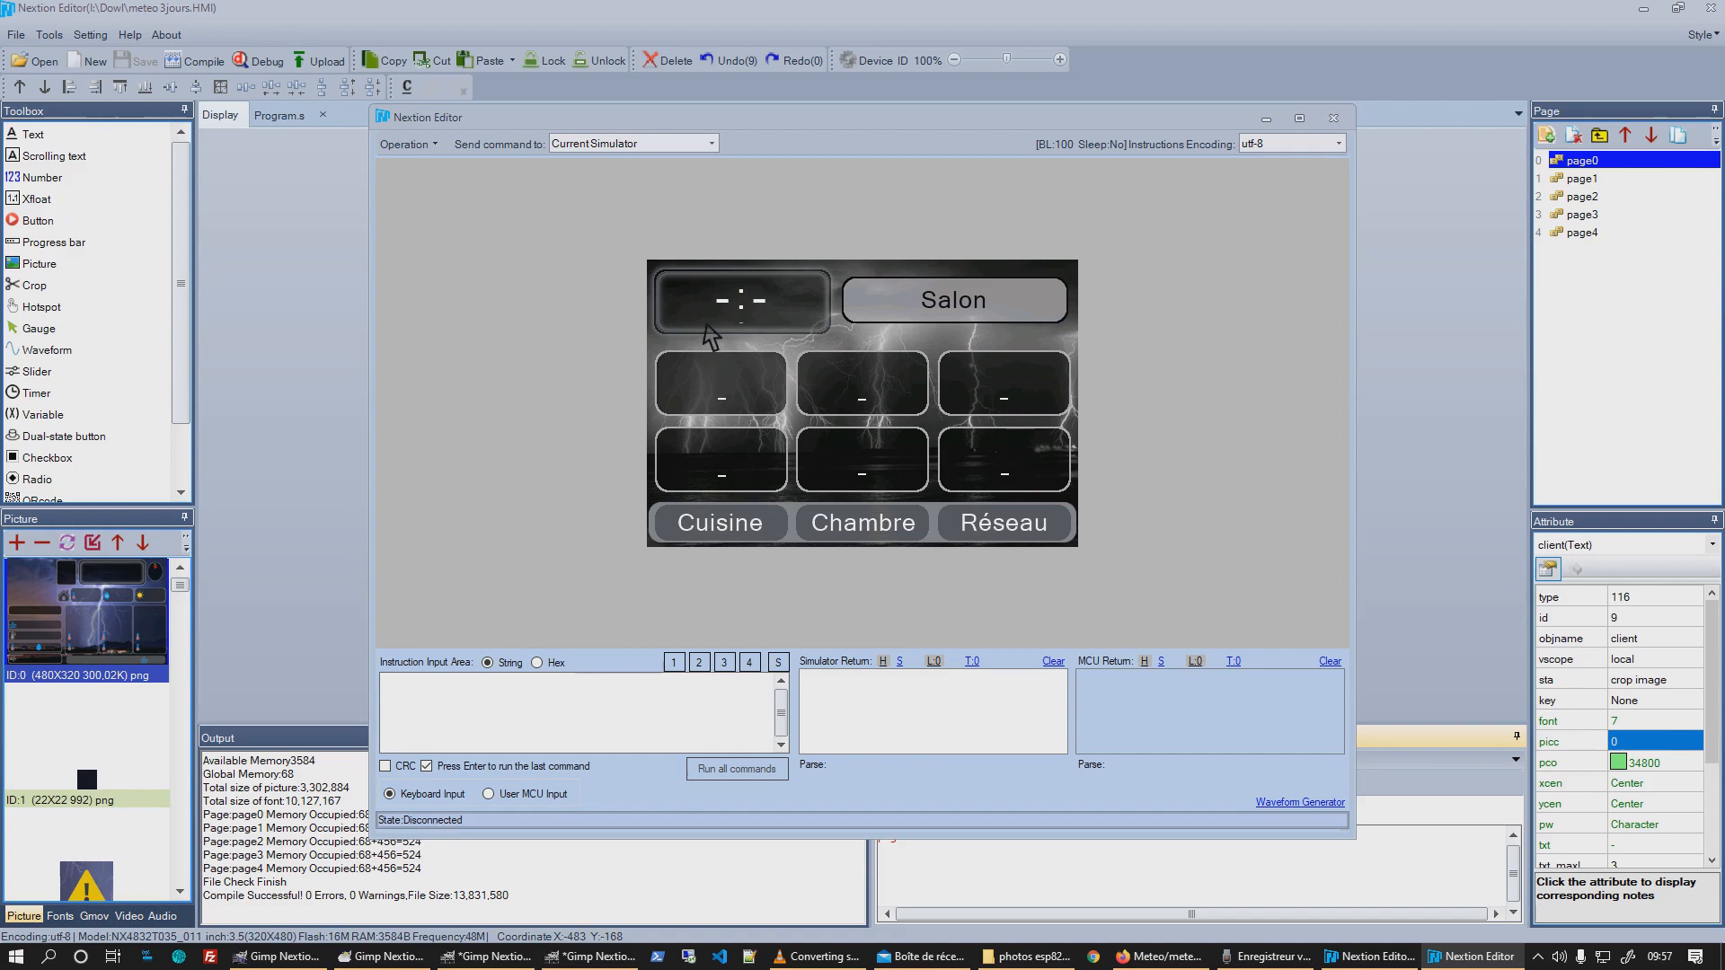
click(742, 306)
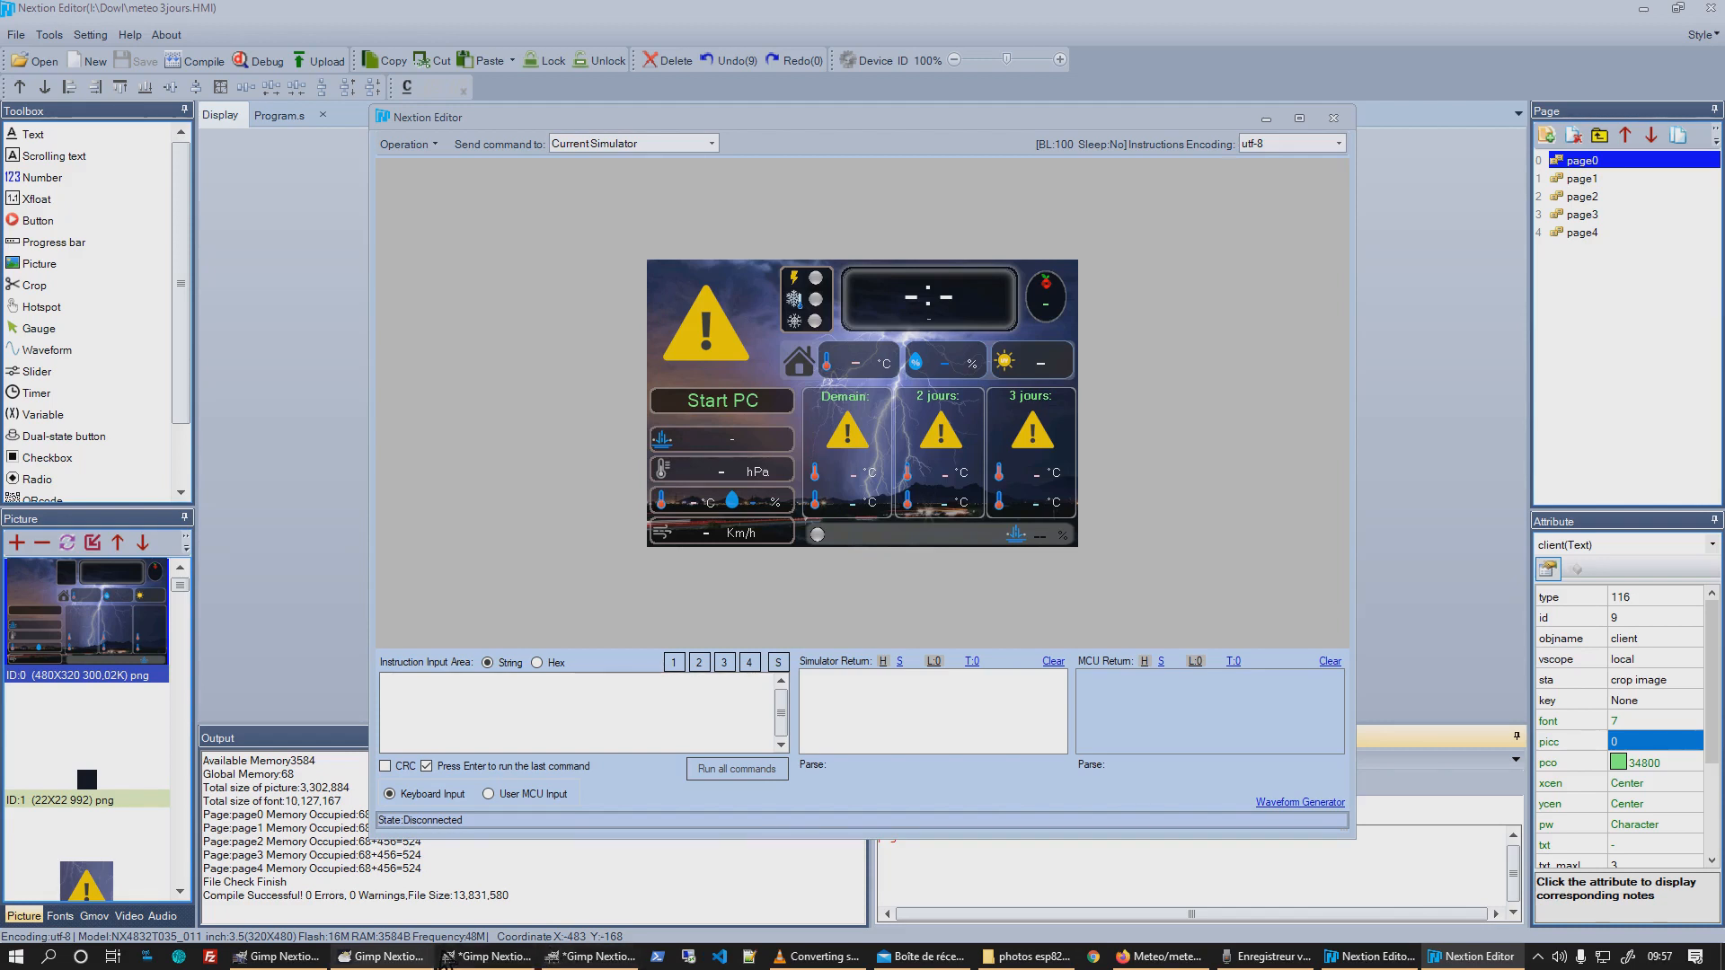
Switch to the Gimp Nextion page0.xcf image in GIMP and arrange its toolbox and image window side by side.
mouse_move(444, 961)
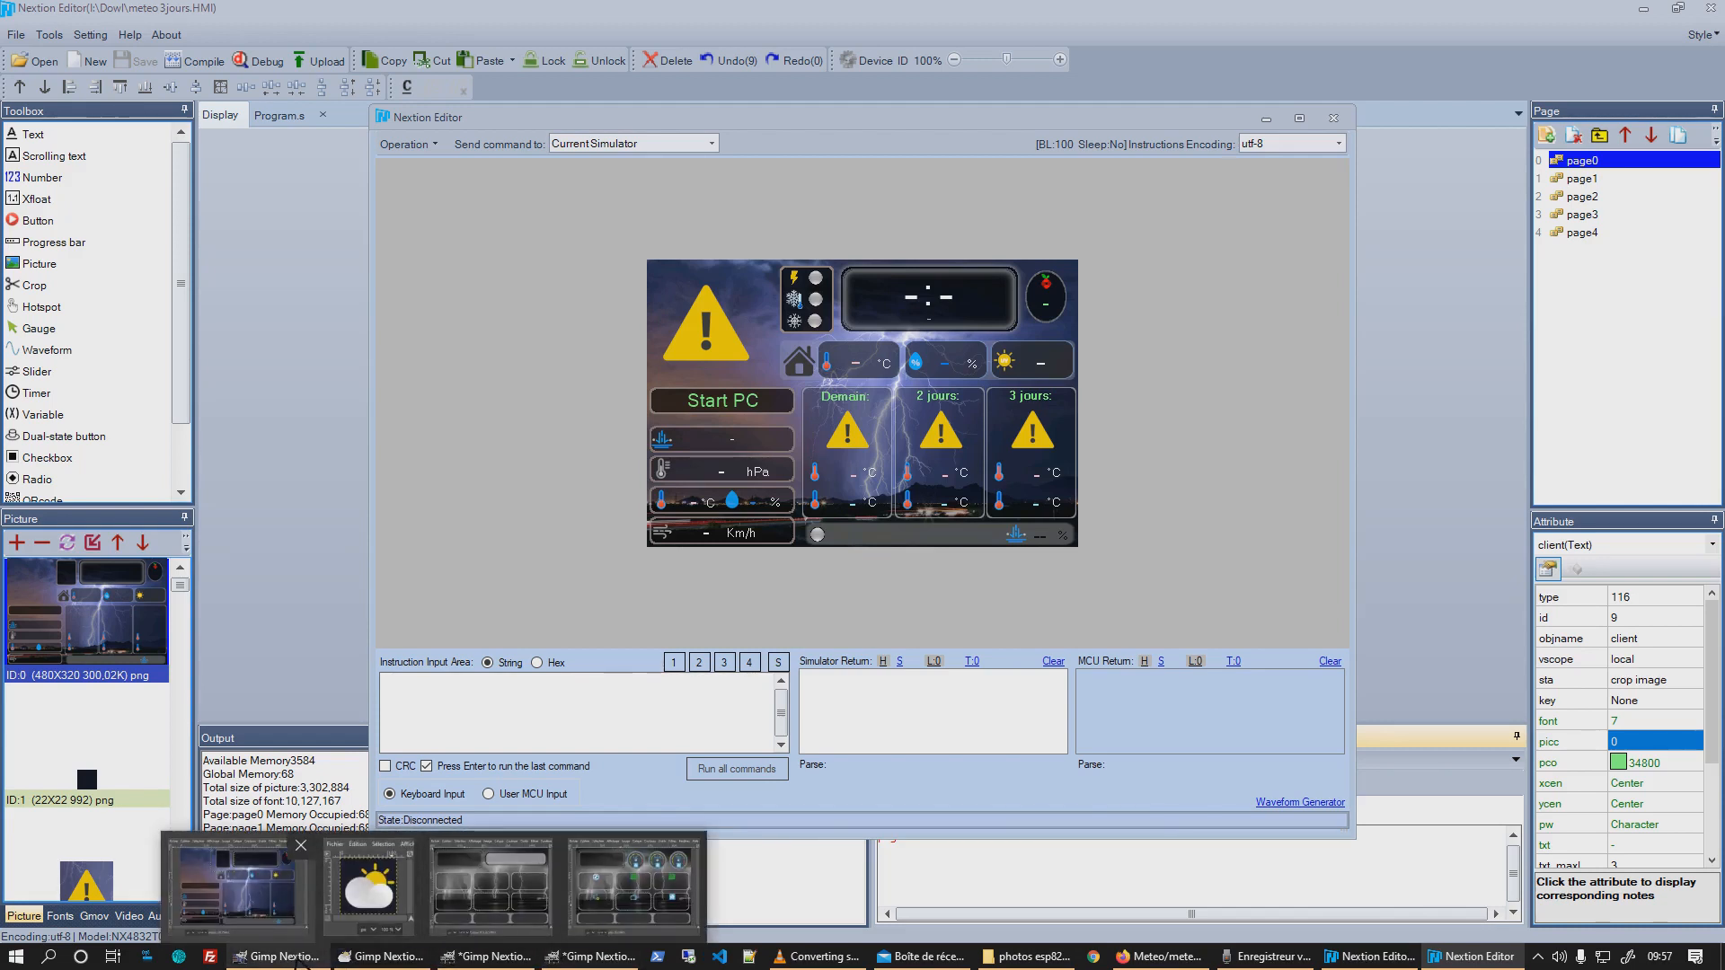
click(250, 869)
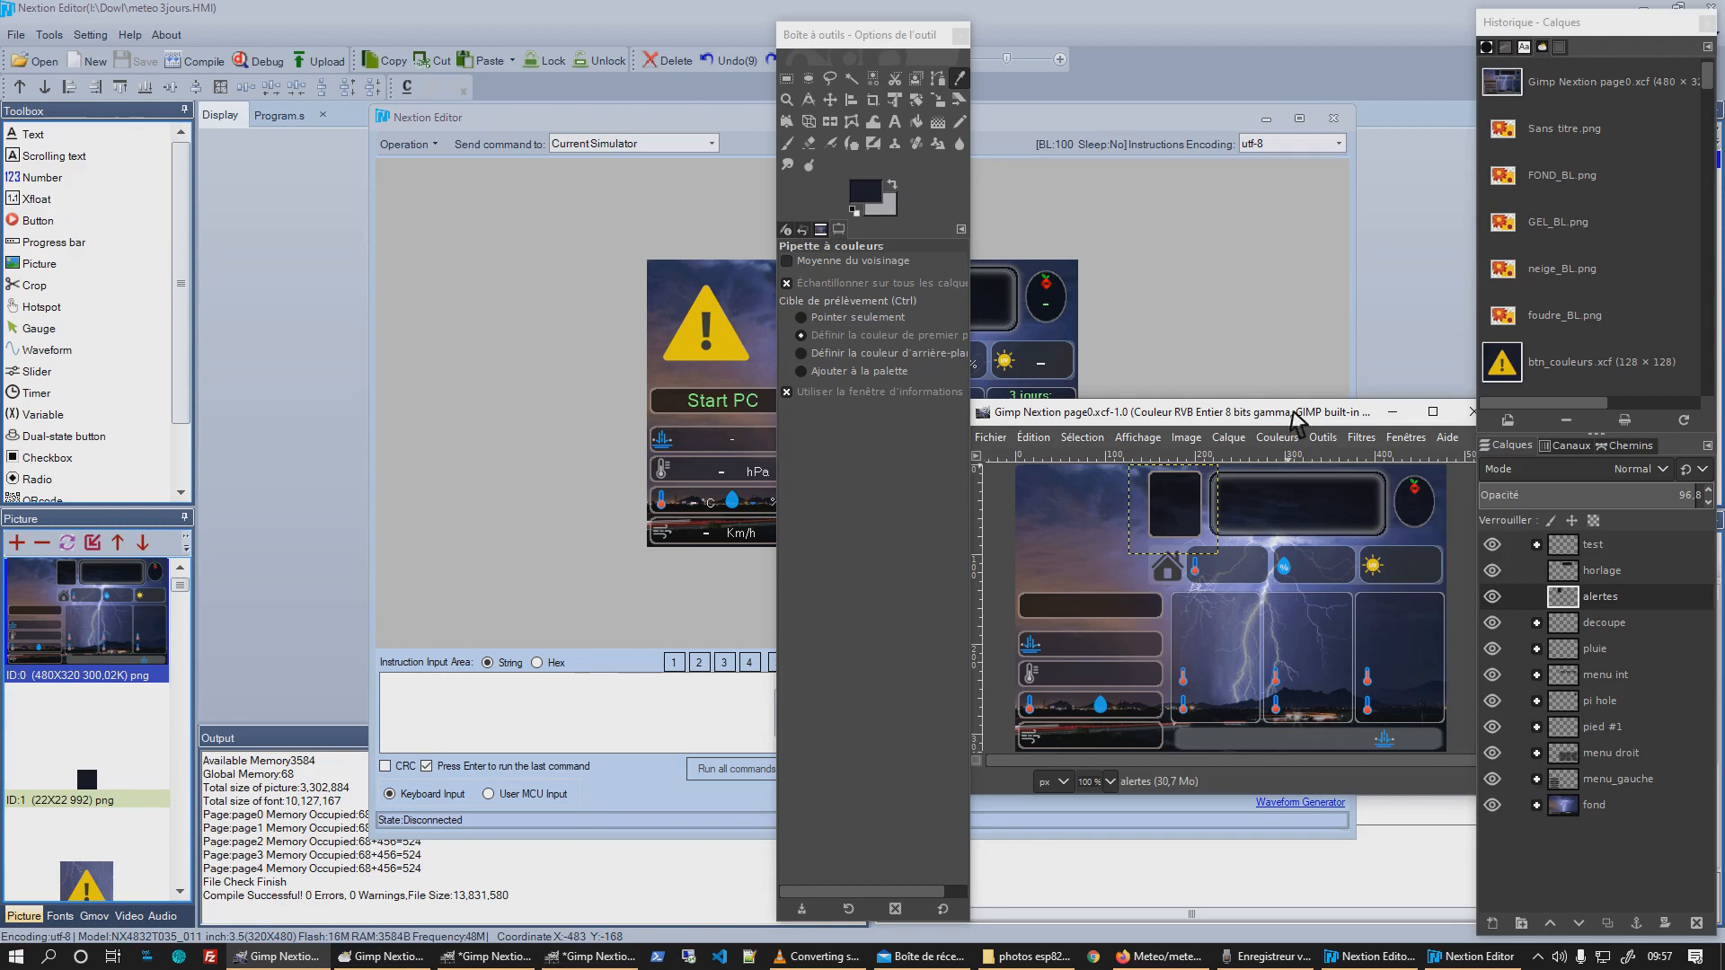
drag(827, 37, 616, 32)
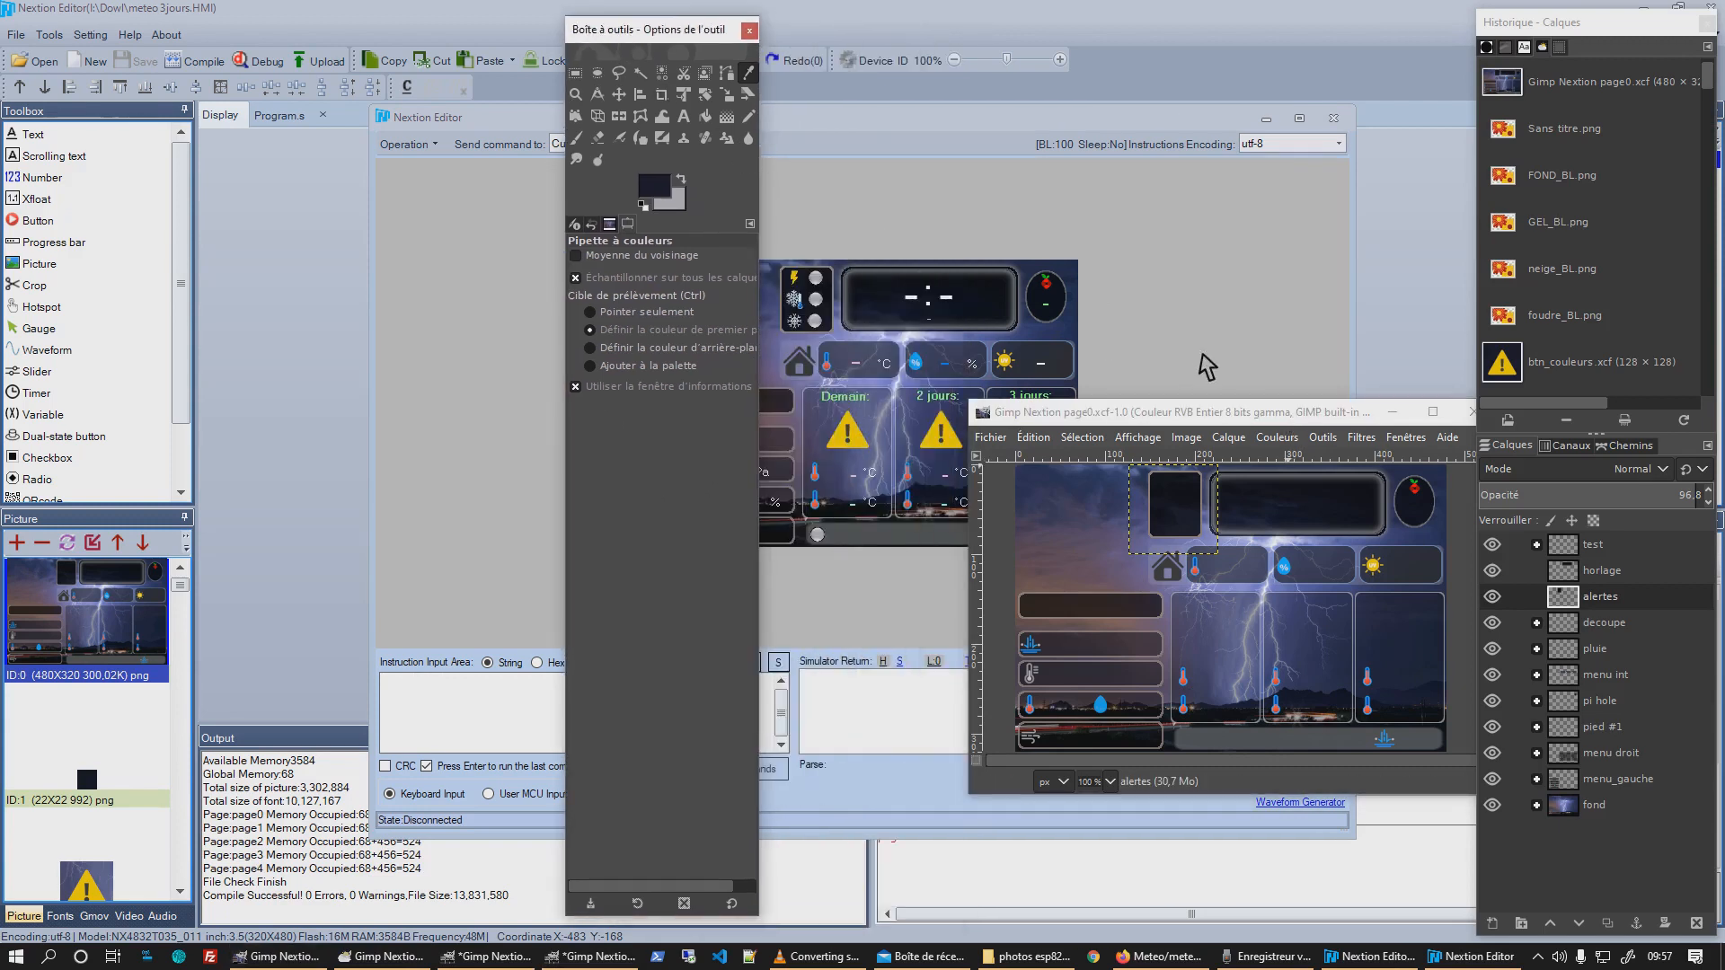
drag(1232, 411, 1101, 182)
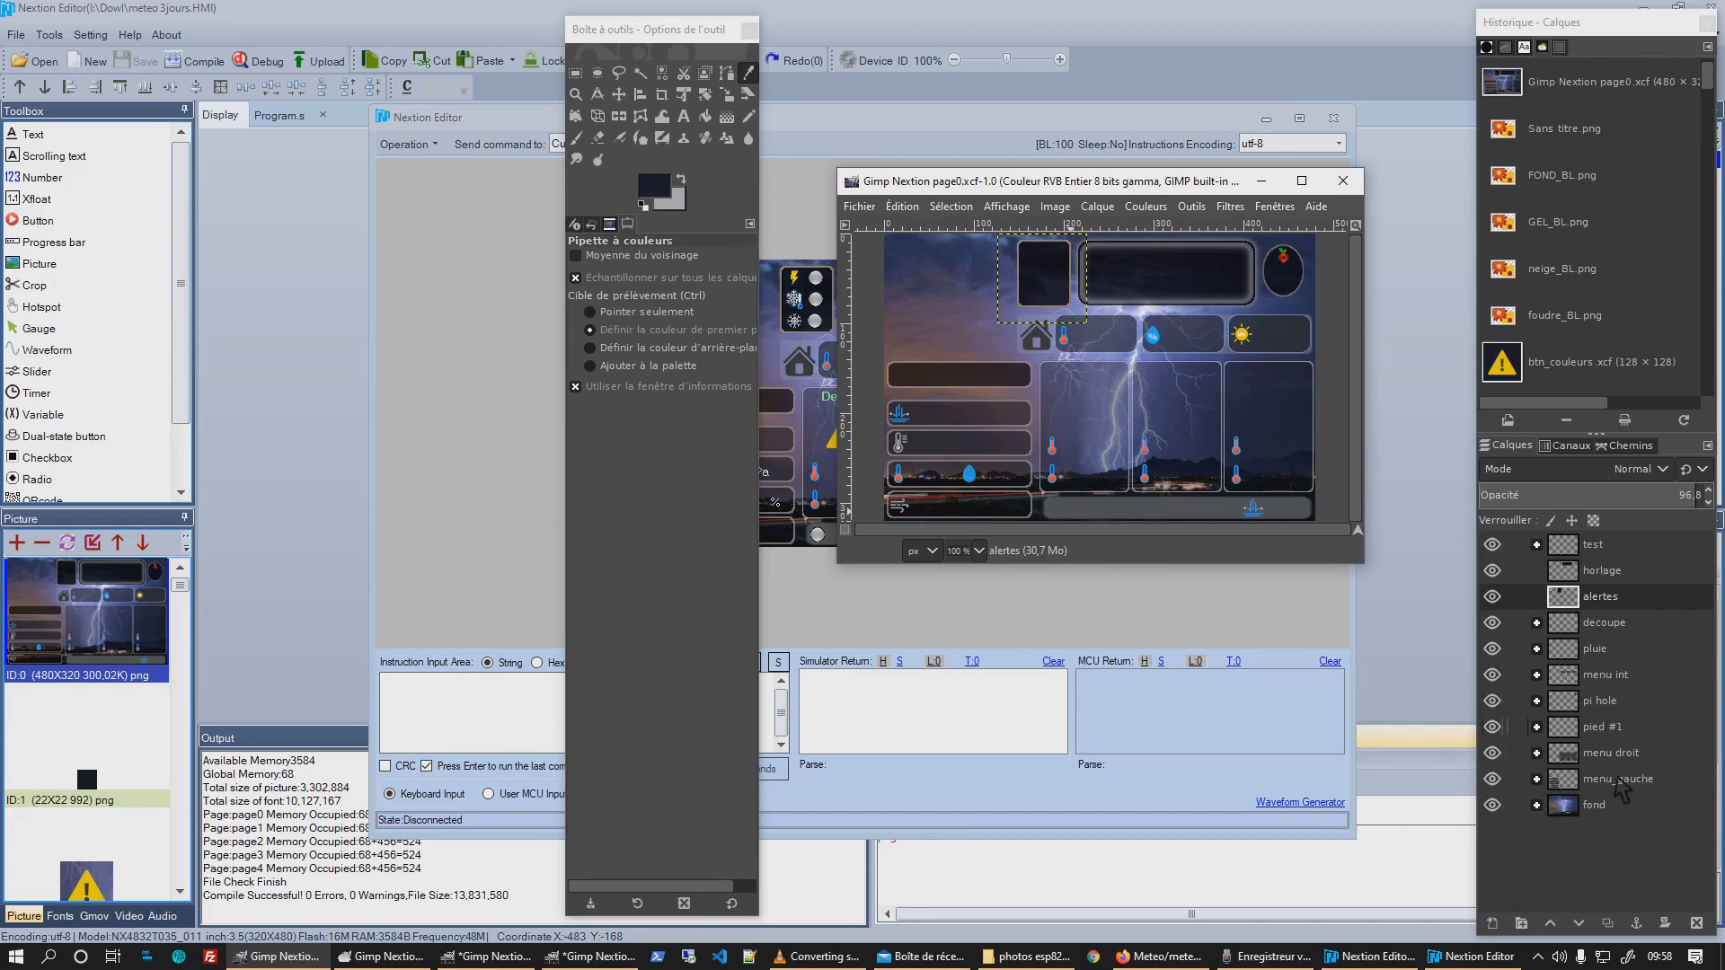
Expand the menu droit layer group and examine which panels its centre, droit and gauche subgroups cover.
click(1536, 753)
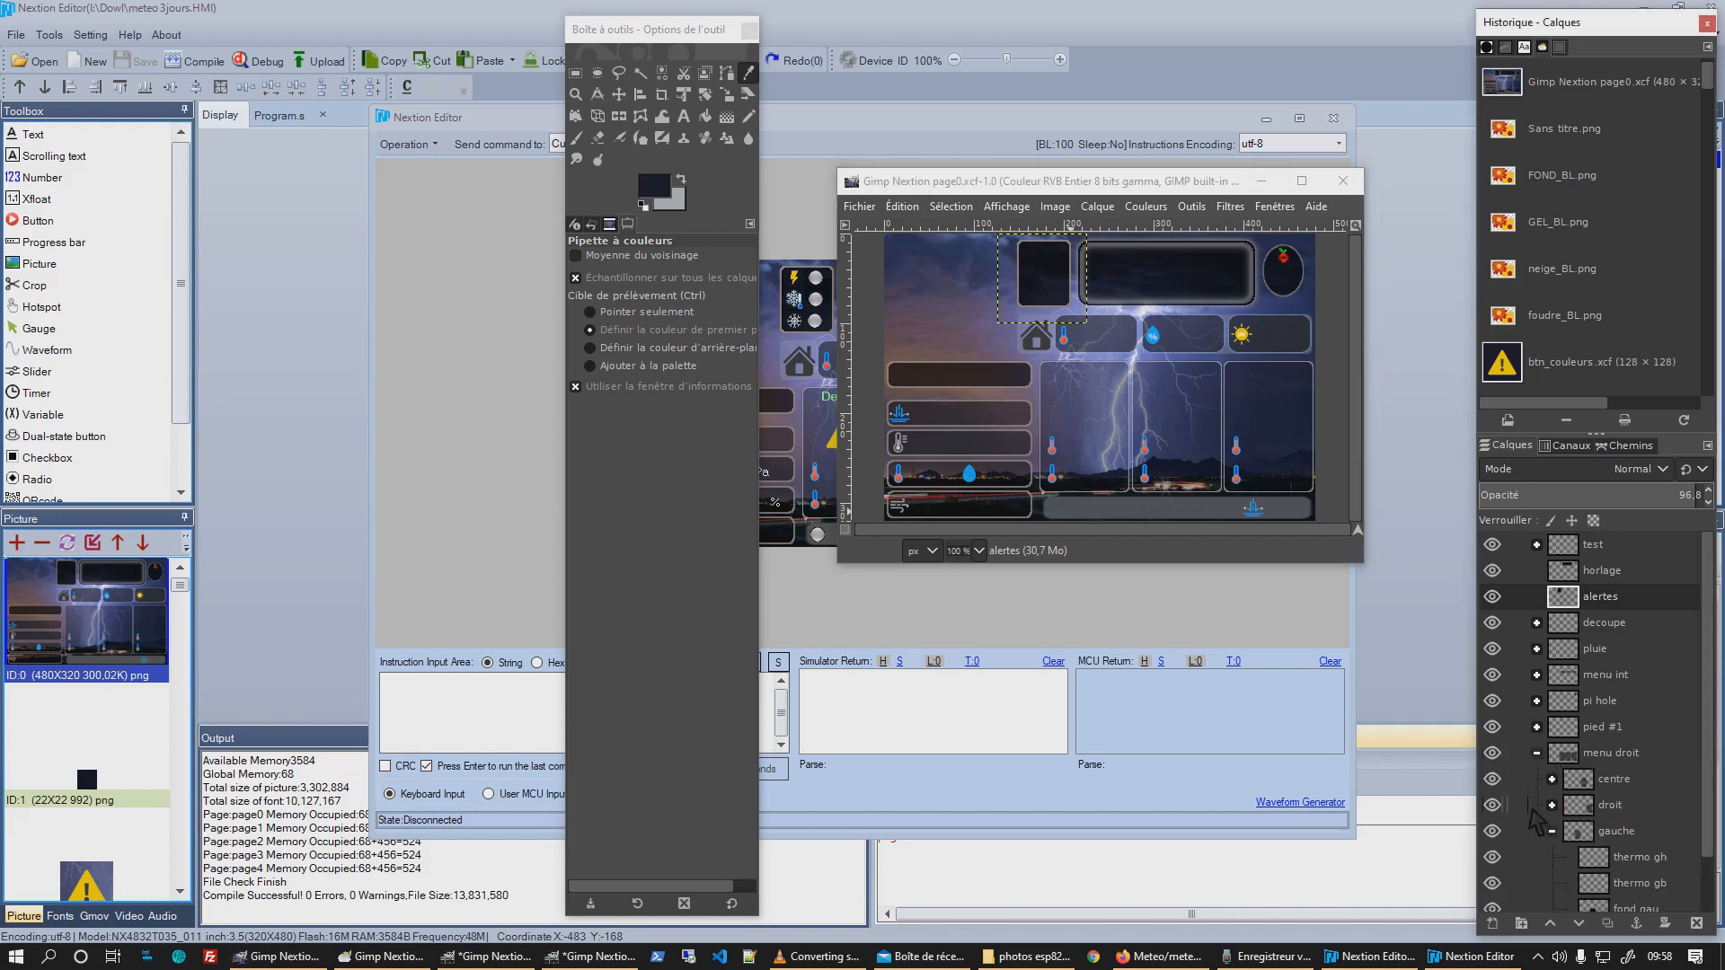
click(1553, 831)
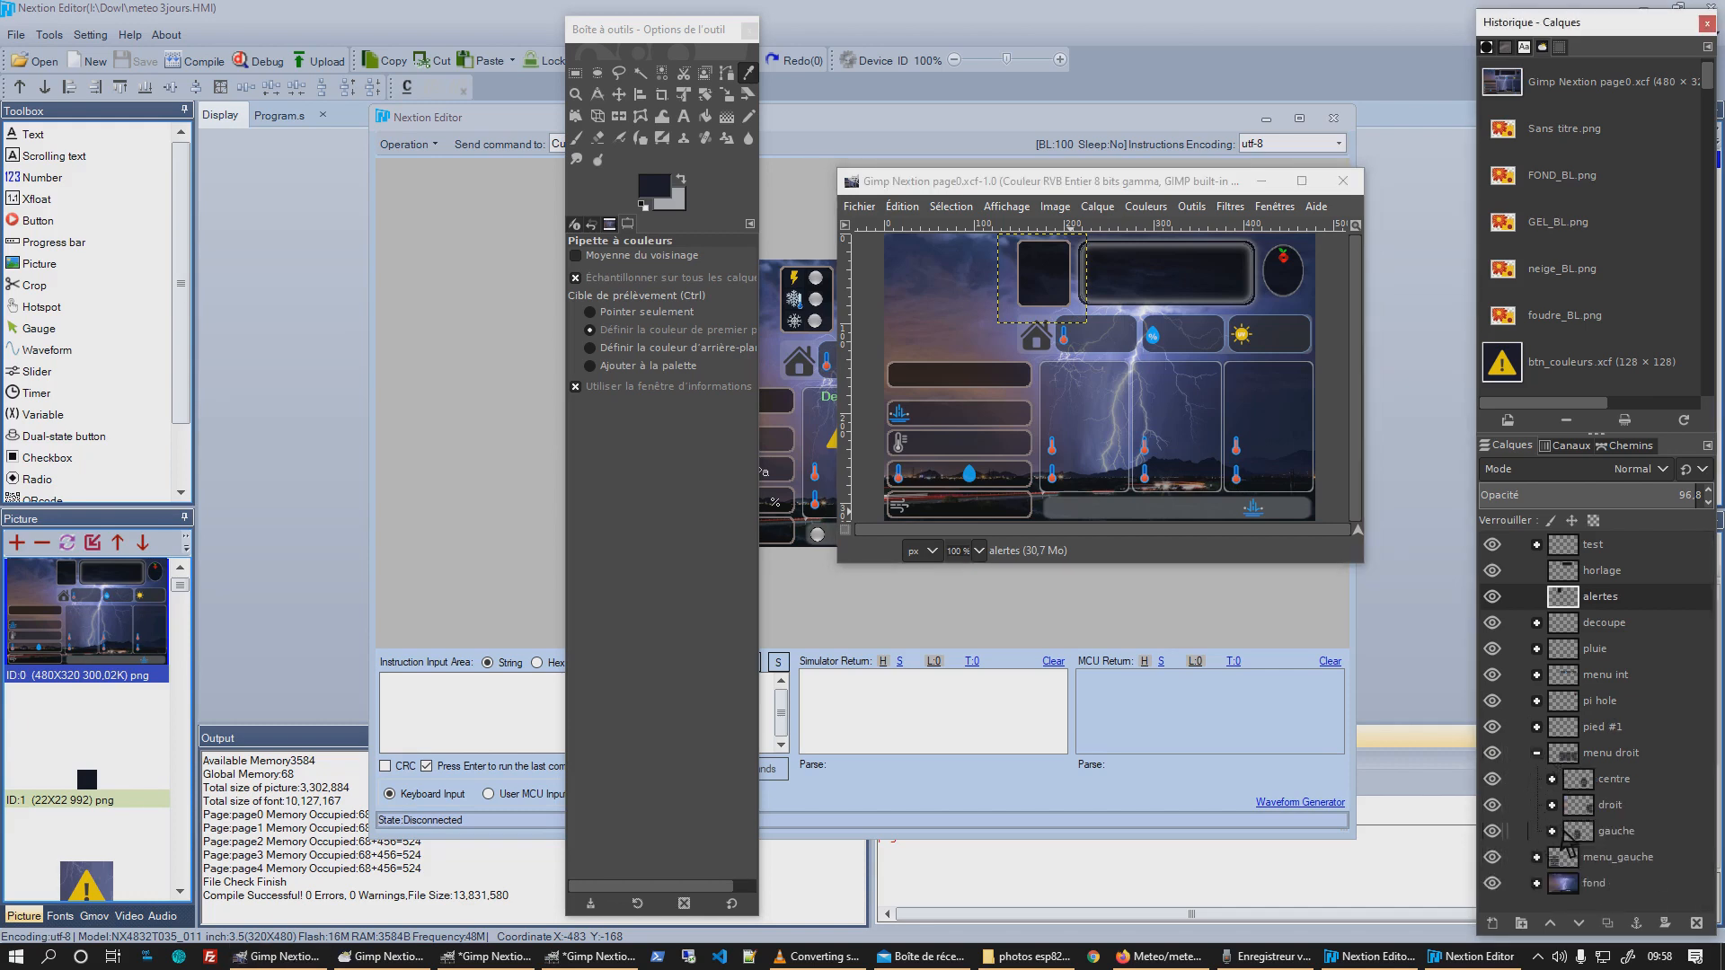
click(1612, 780)
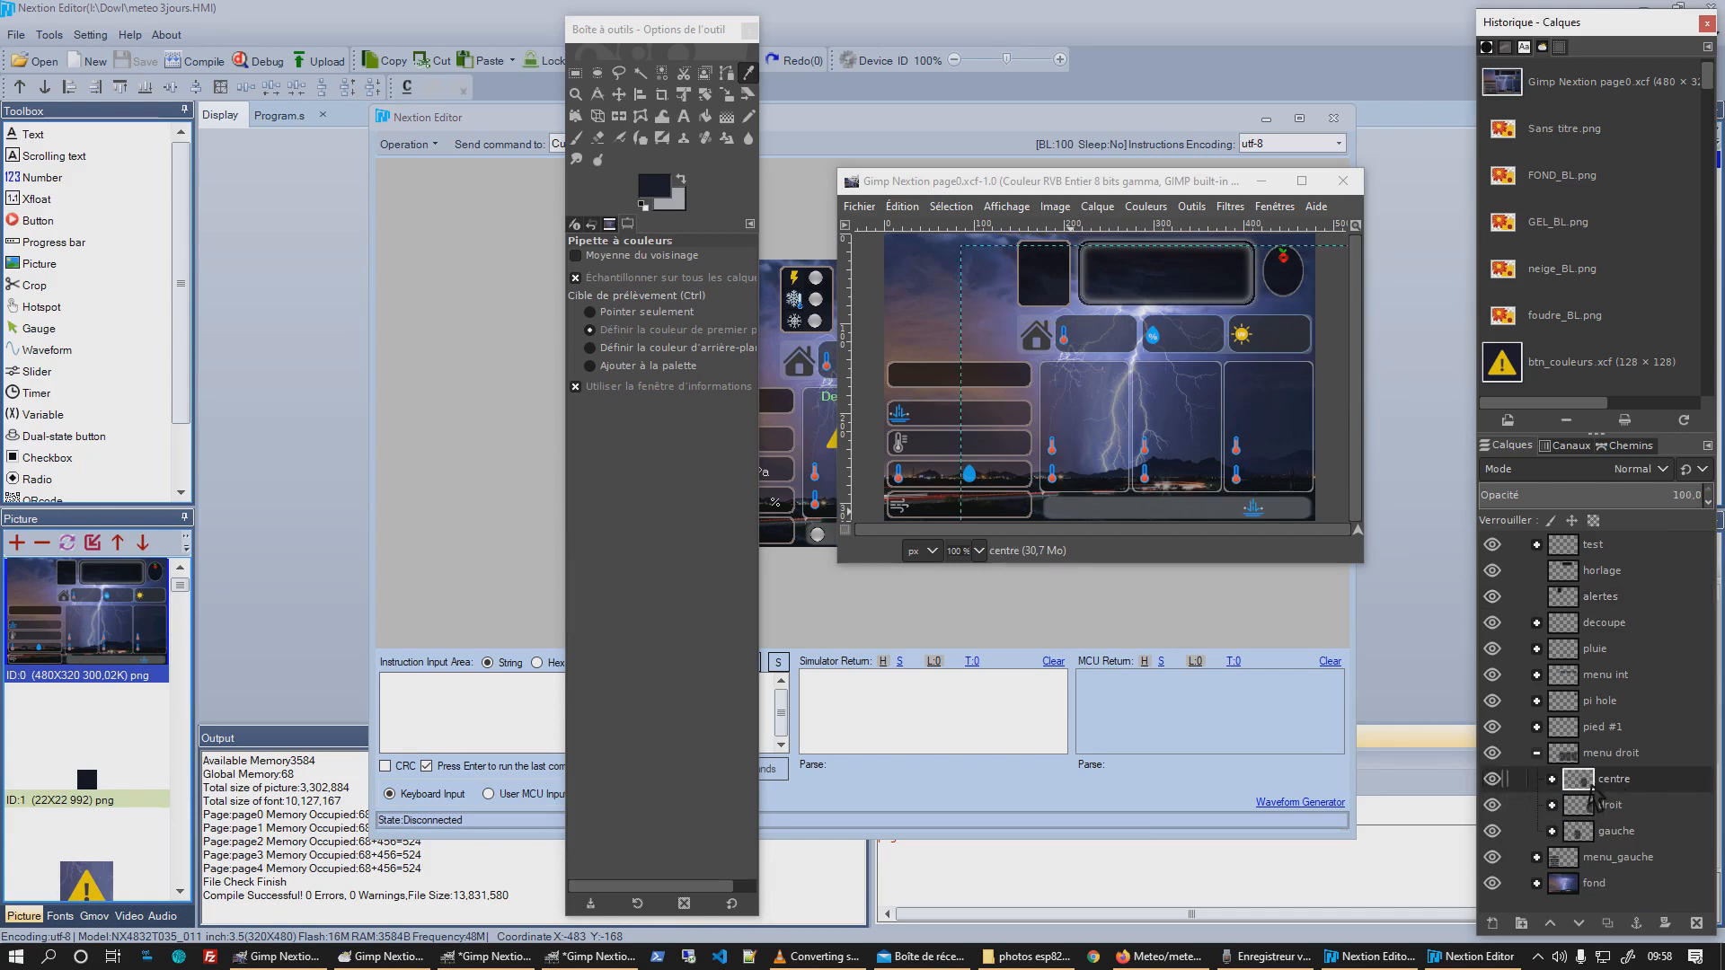
click(1610, 804)
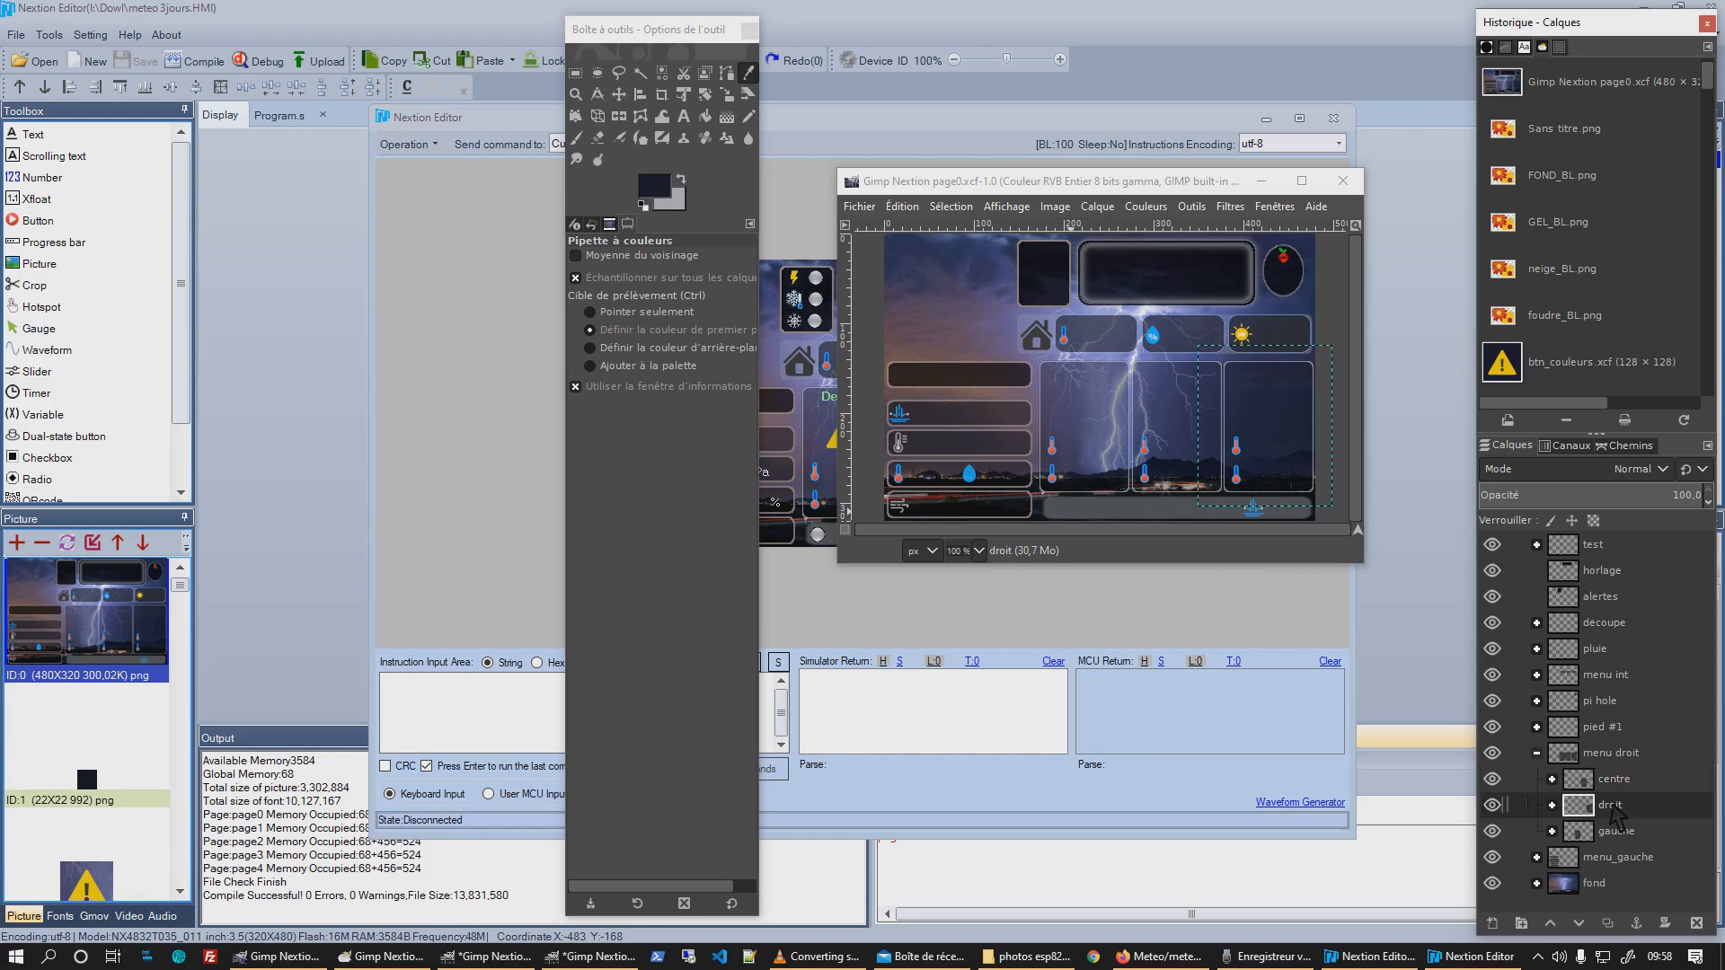
click(1611, 828)
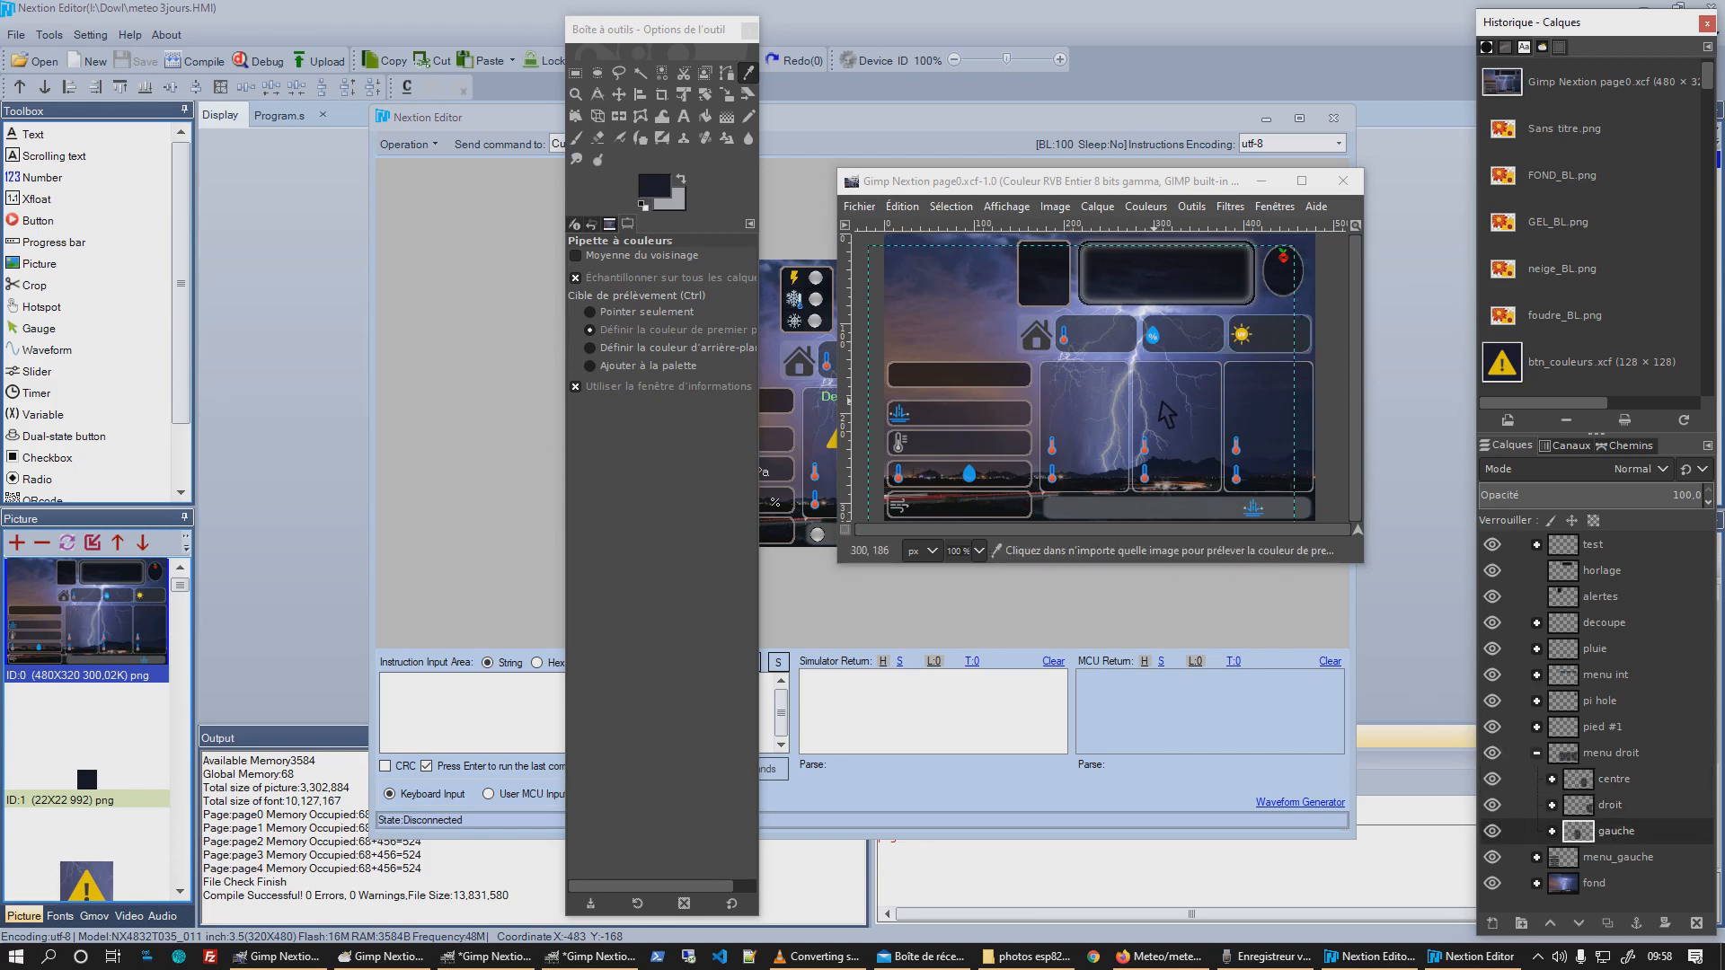
click(1622, 777)
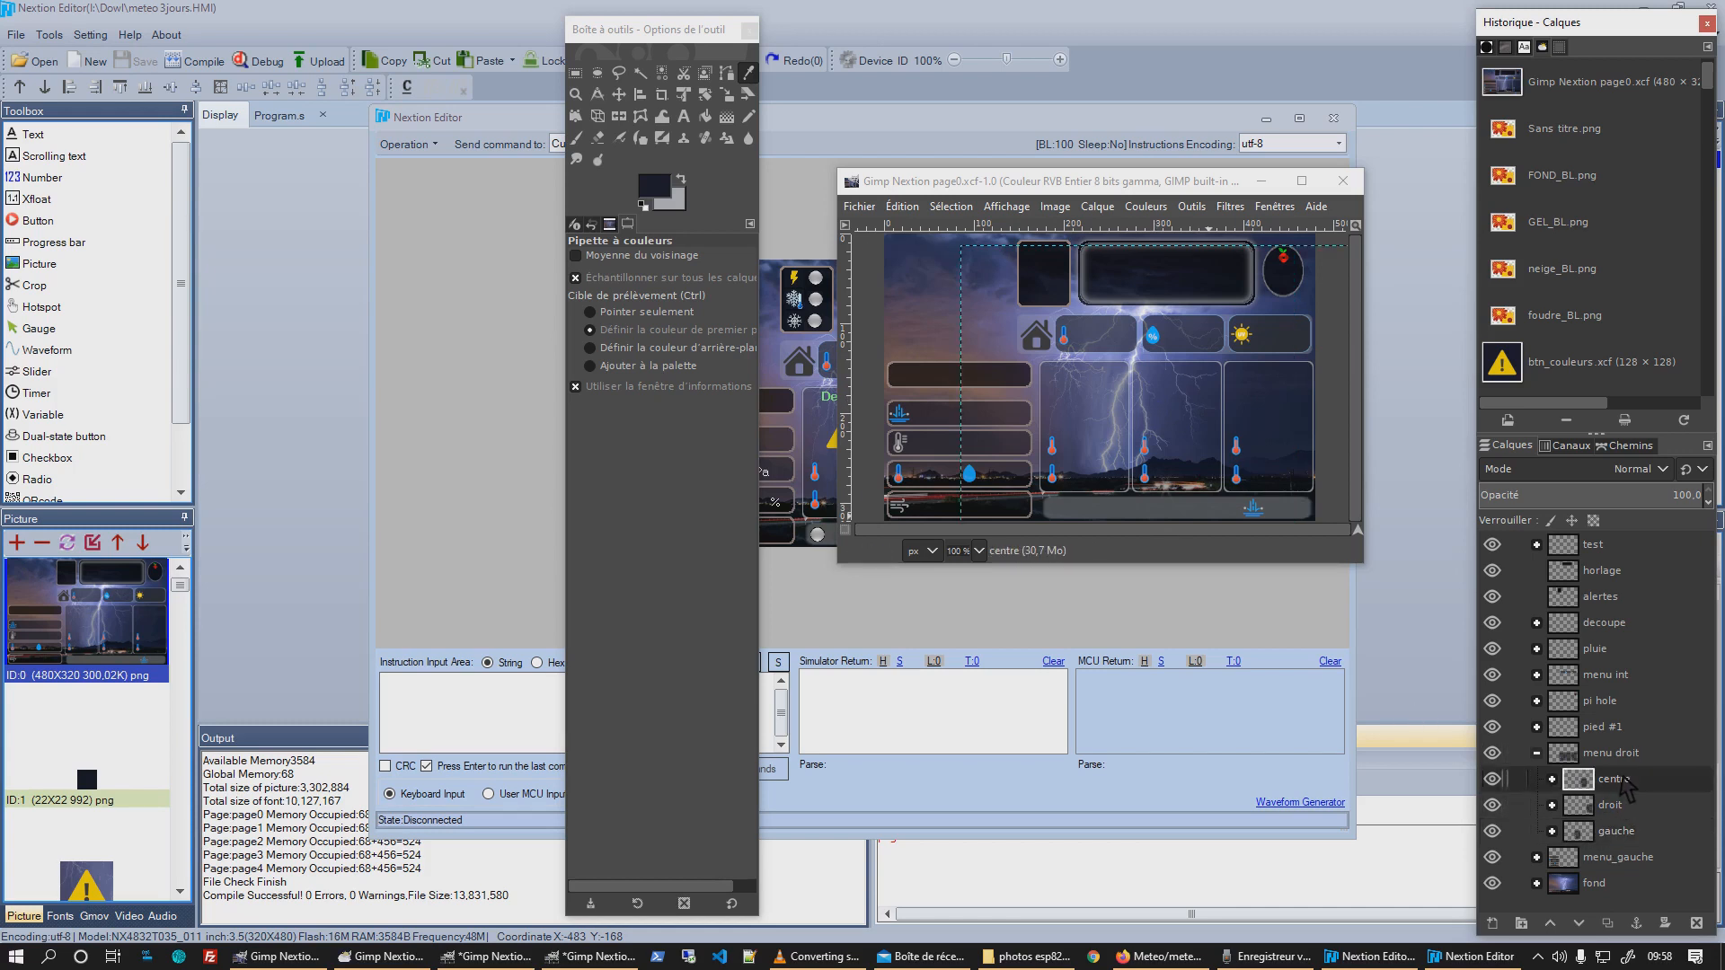
Move the droit layer group about 9 pixels to the left with the Move tool.
click(1613, 813)
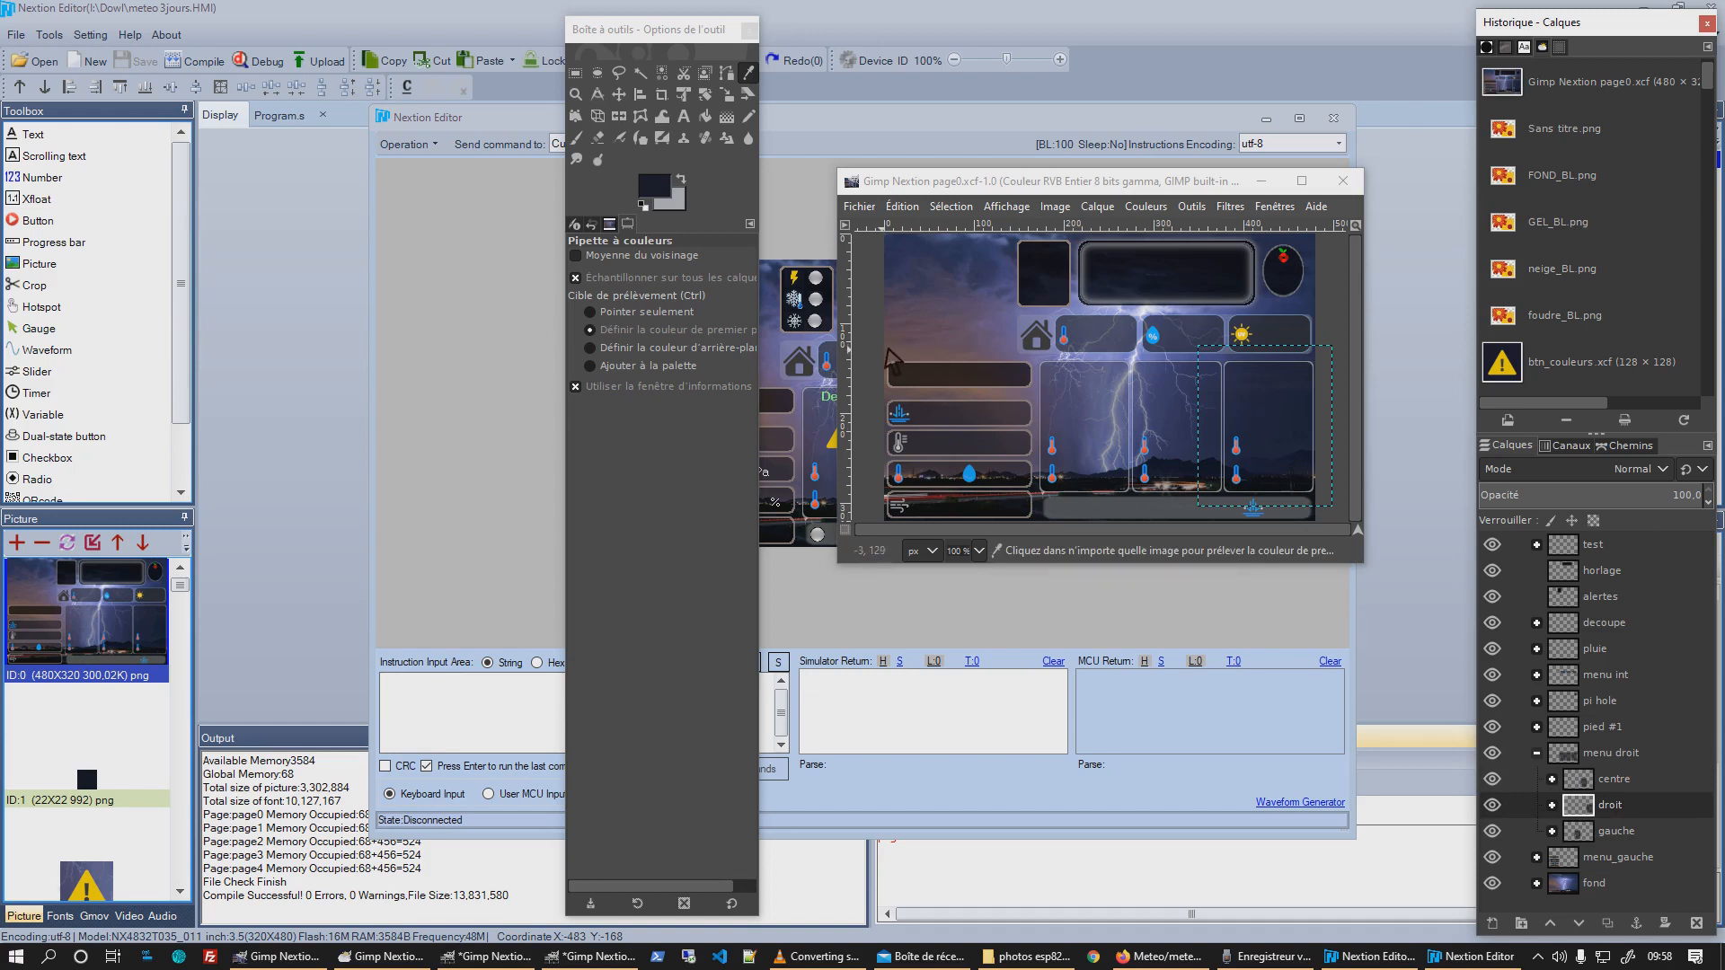
click(622, 94)
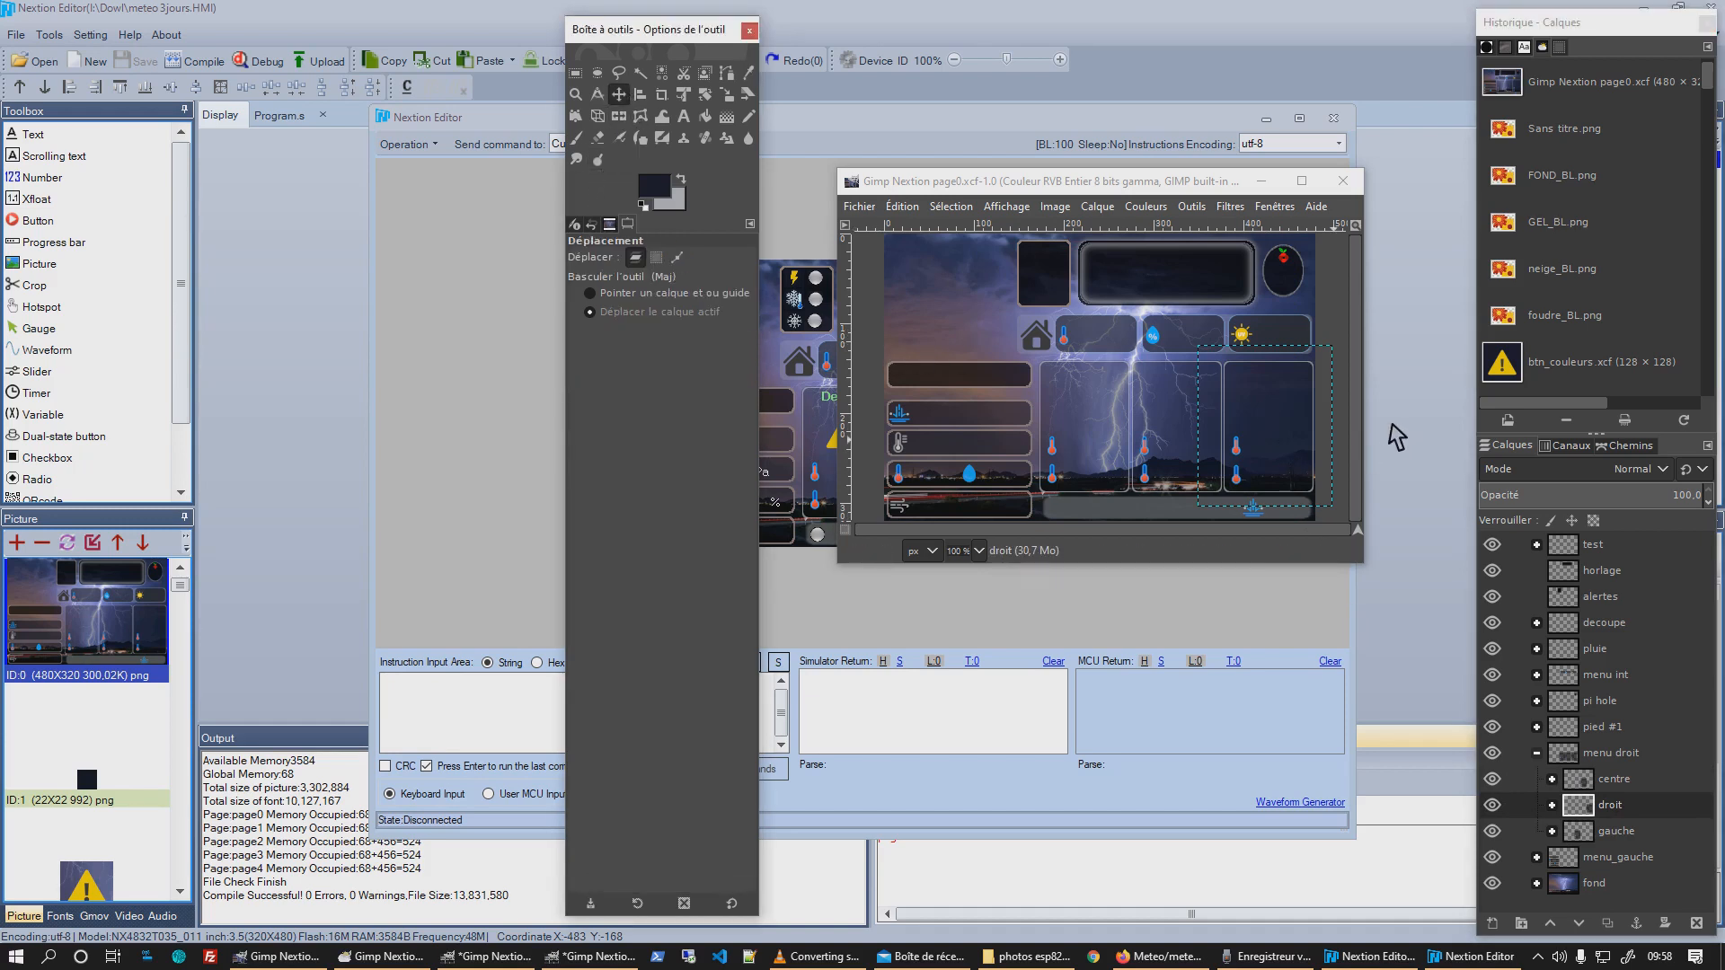
click(1300, 417)
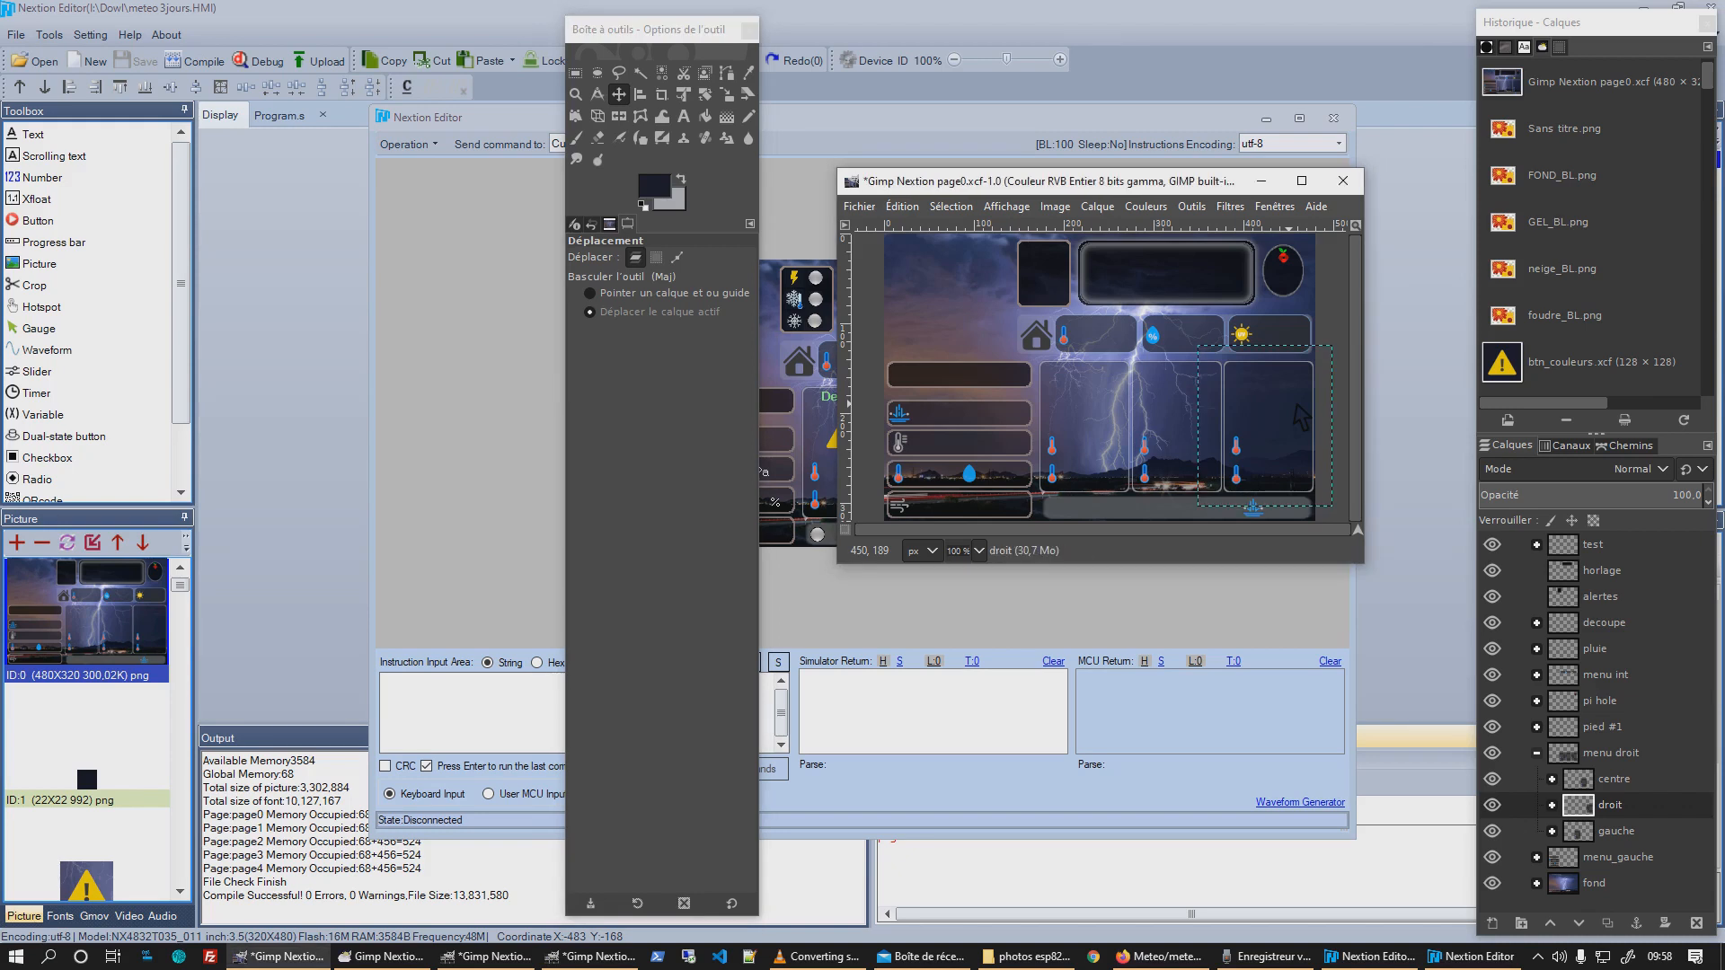
key(Left)
key(Left)
key(Left)
key(Left)
key(Left)
key(Left)
key(Left)
key(Left)
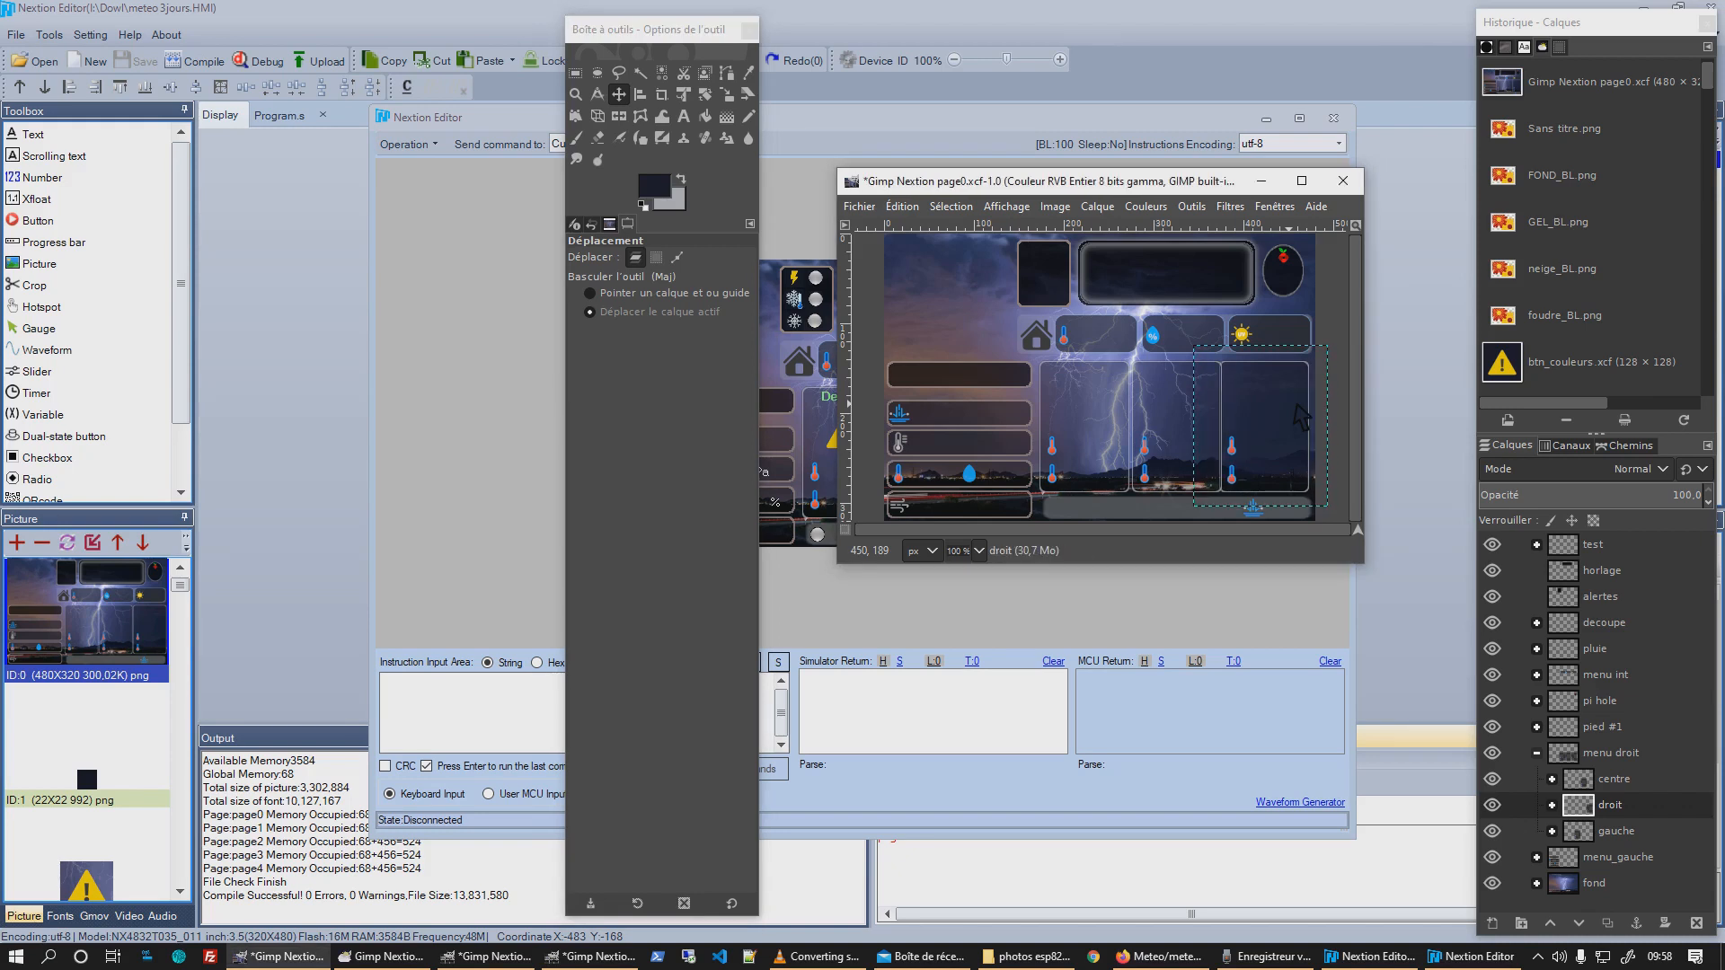
key(Left)
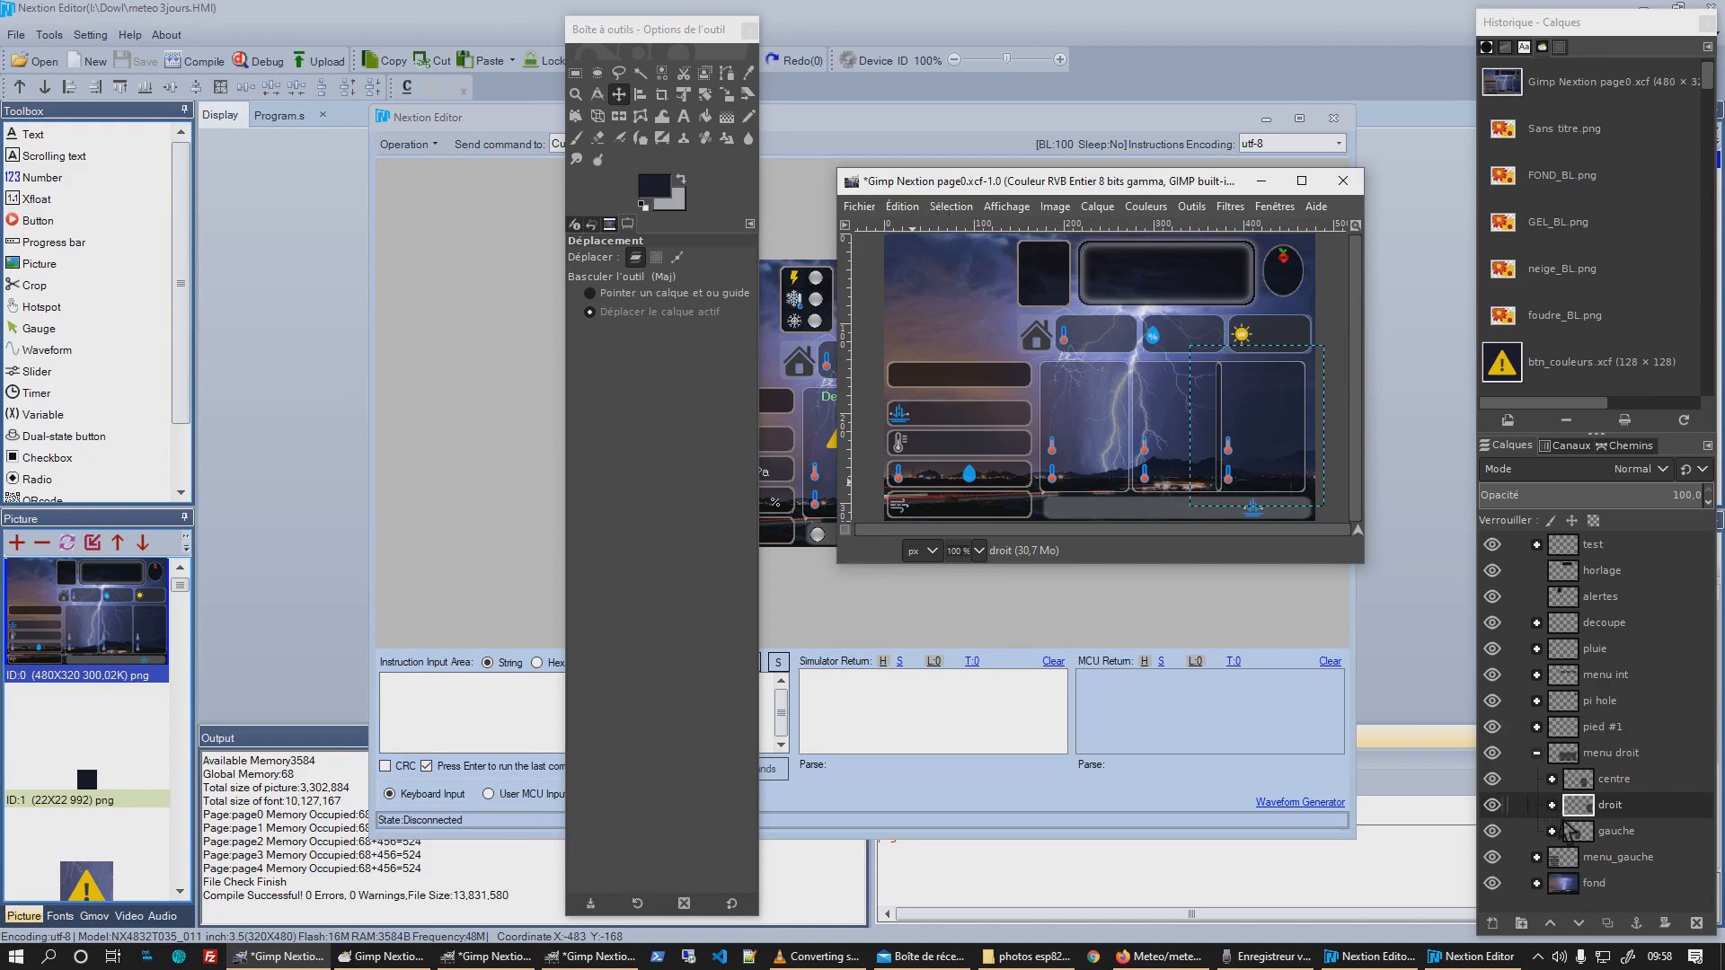
Examine the layers inside the droit subgroup of menu droit, and collapse both groups again.
click(1537, 753)
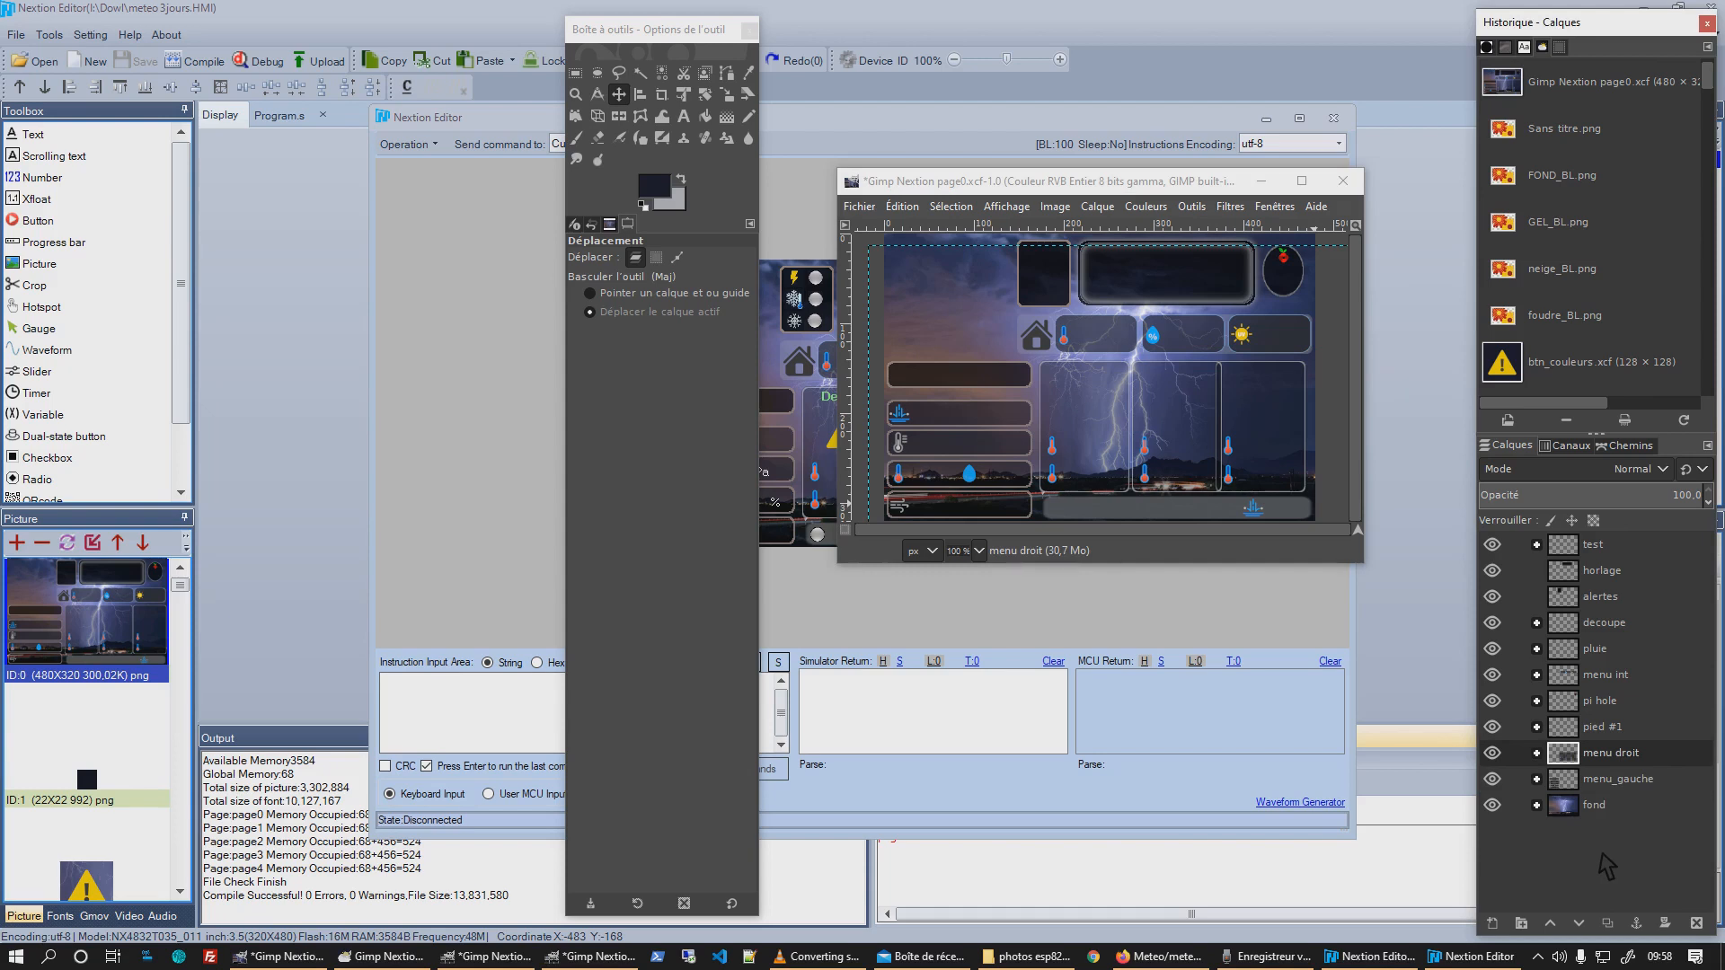
click(1537, 753)
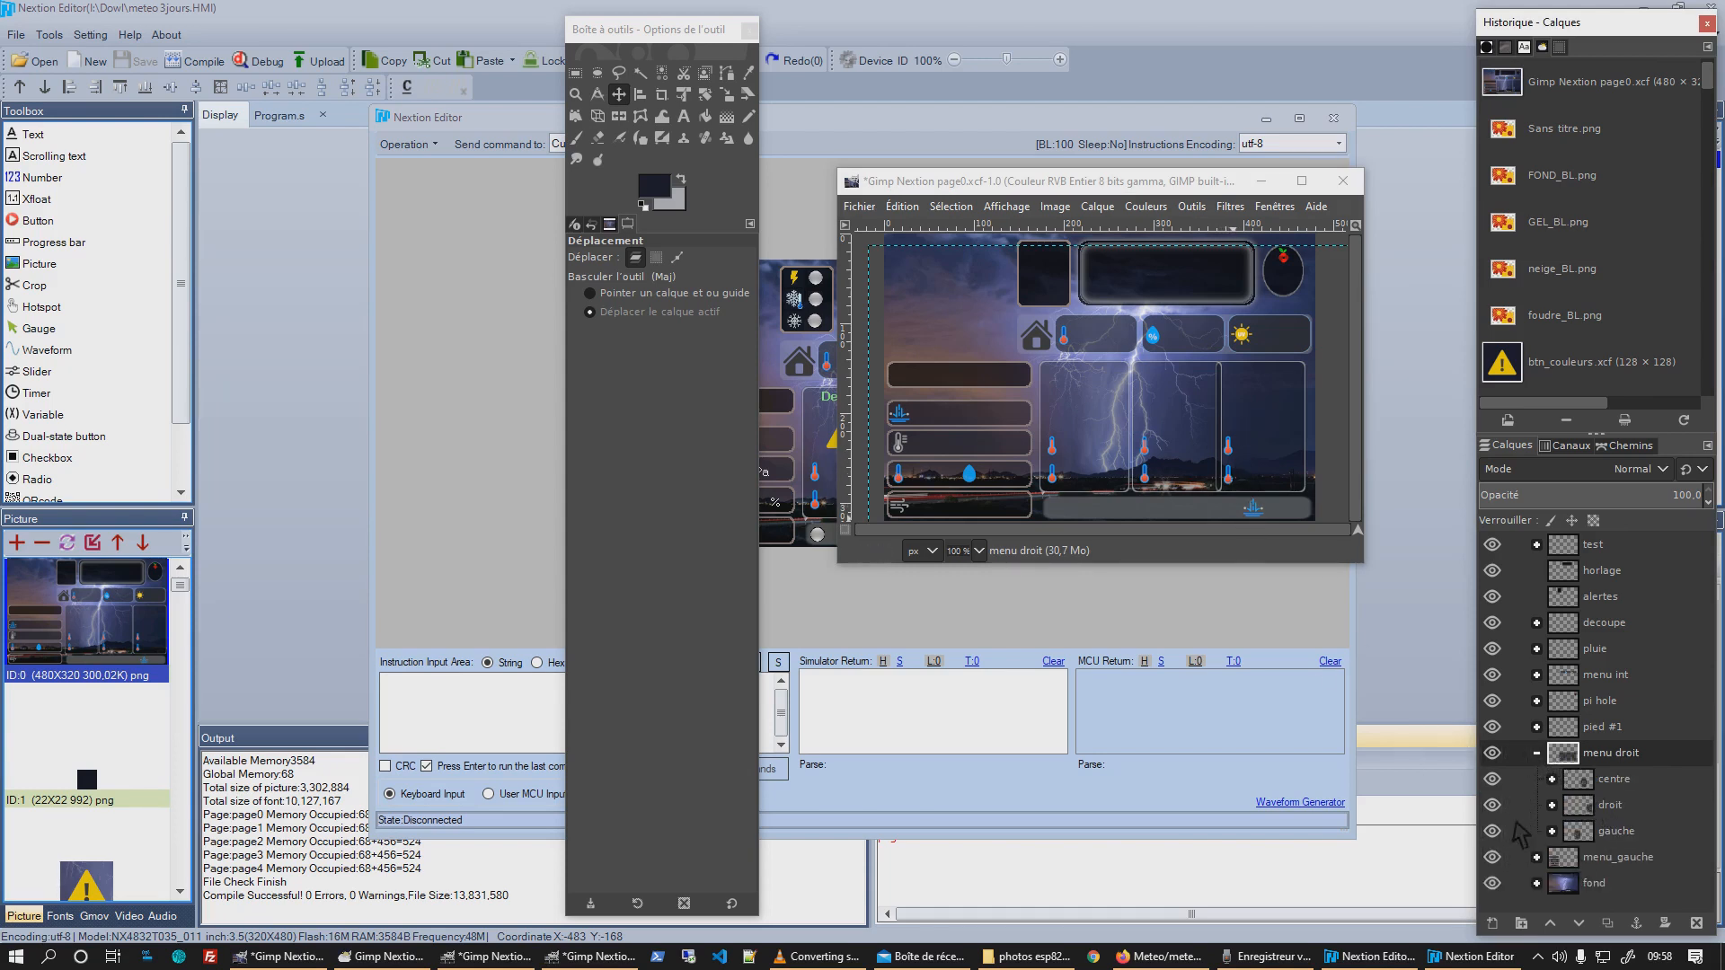
click(1602, 808)
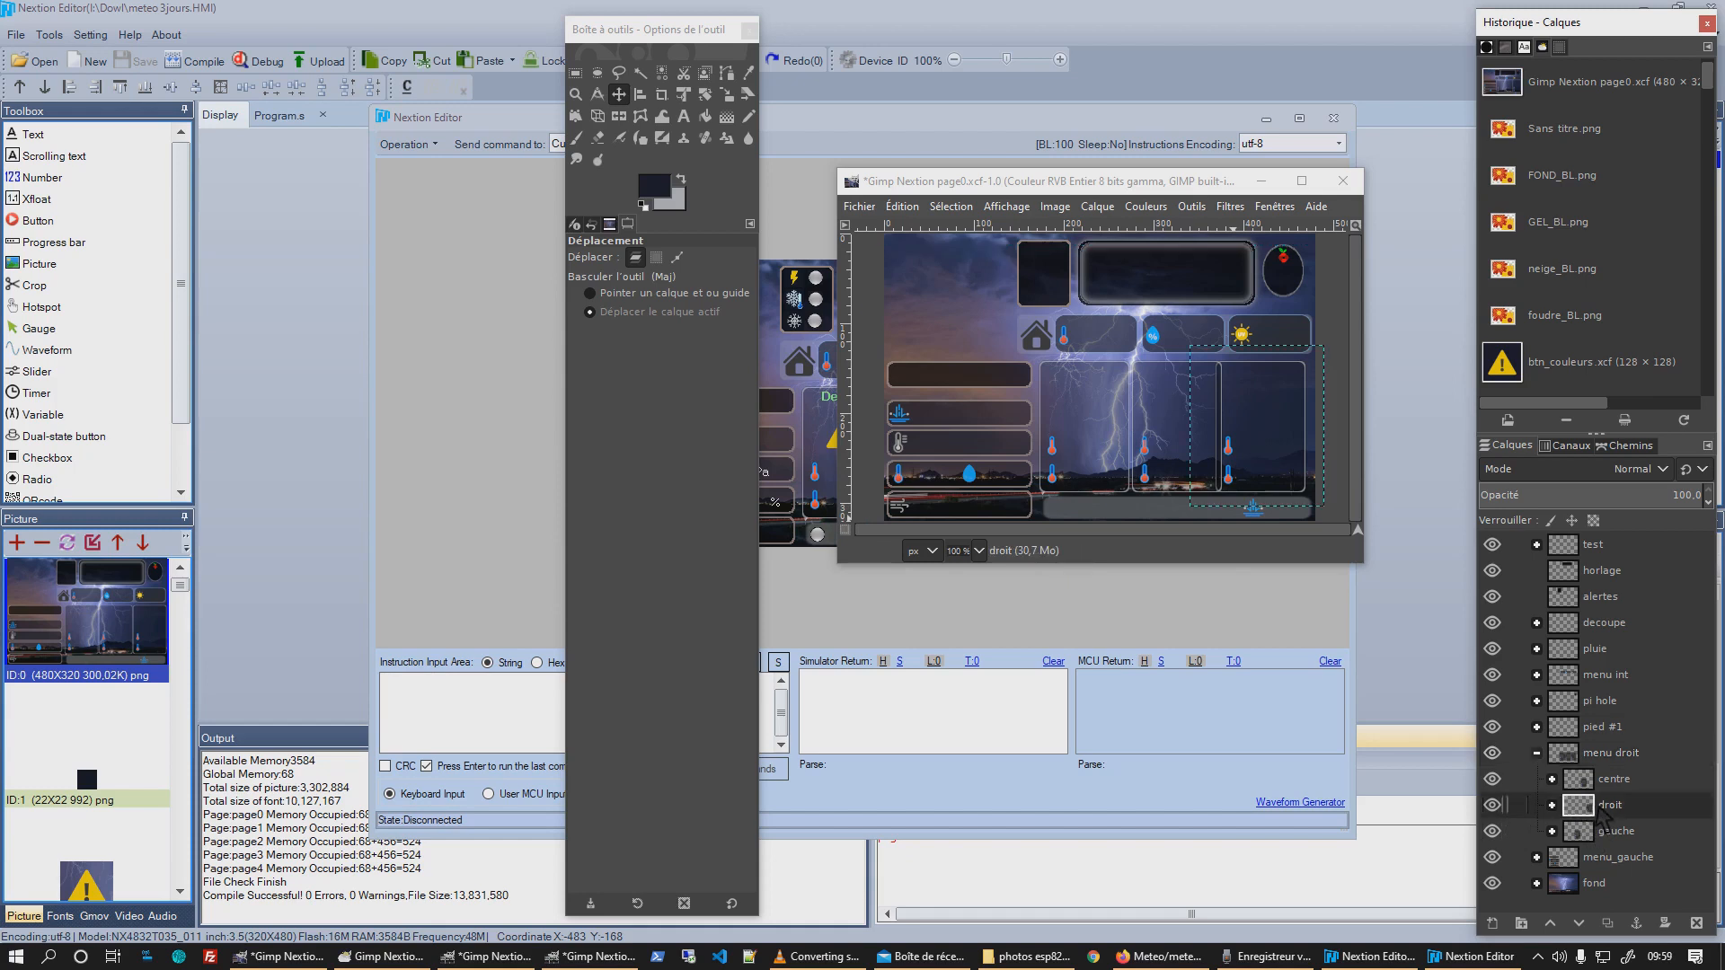
click(1552, 805)
scroll(1563, 818, down, 1)
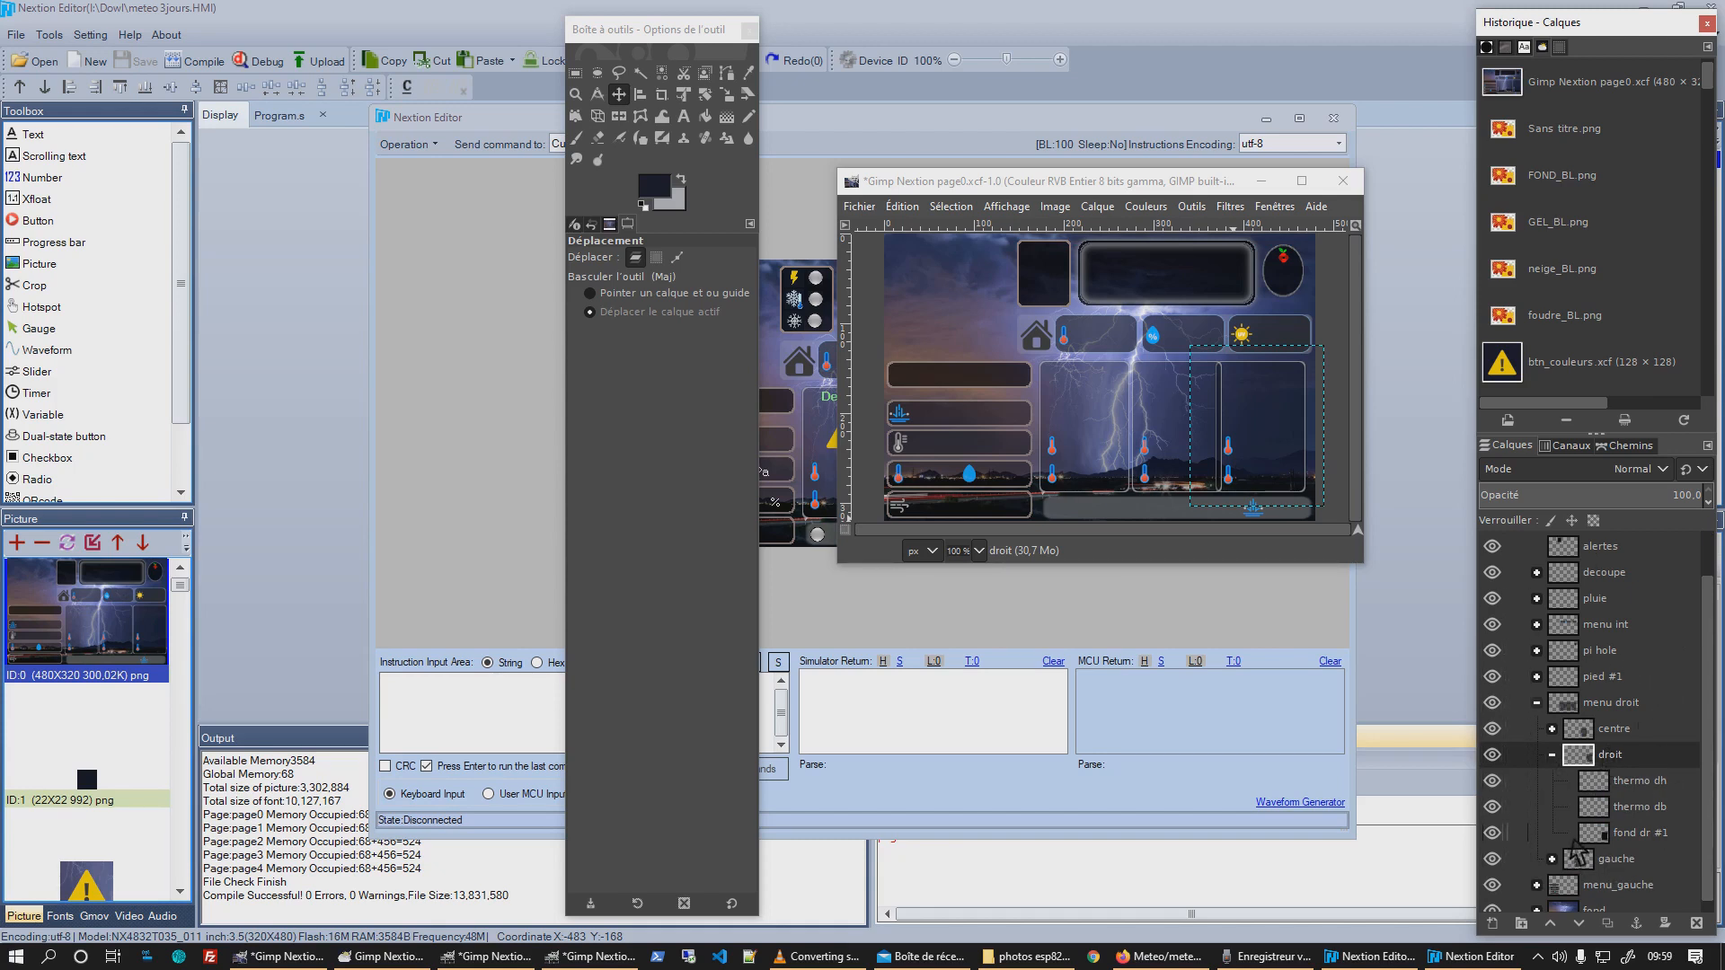
scroll(1575, 848, down, 1)
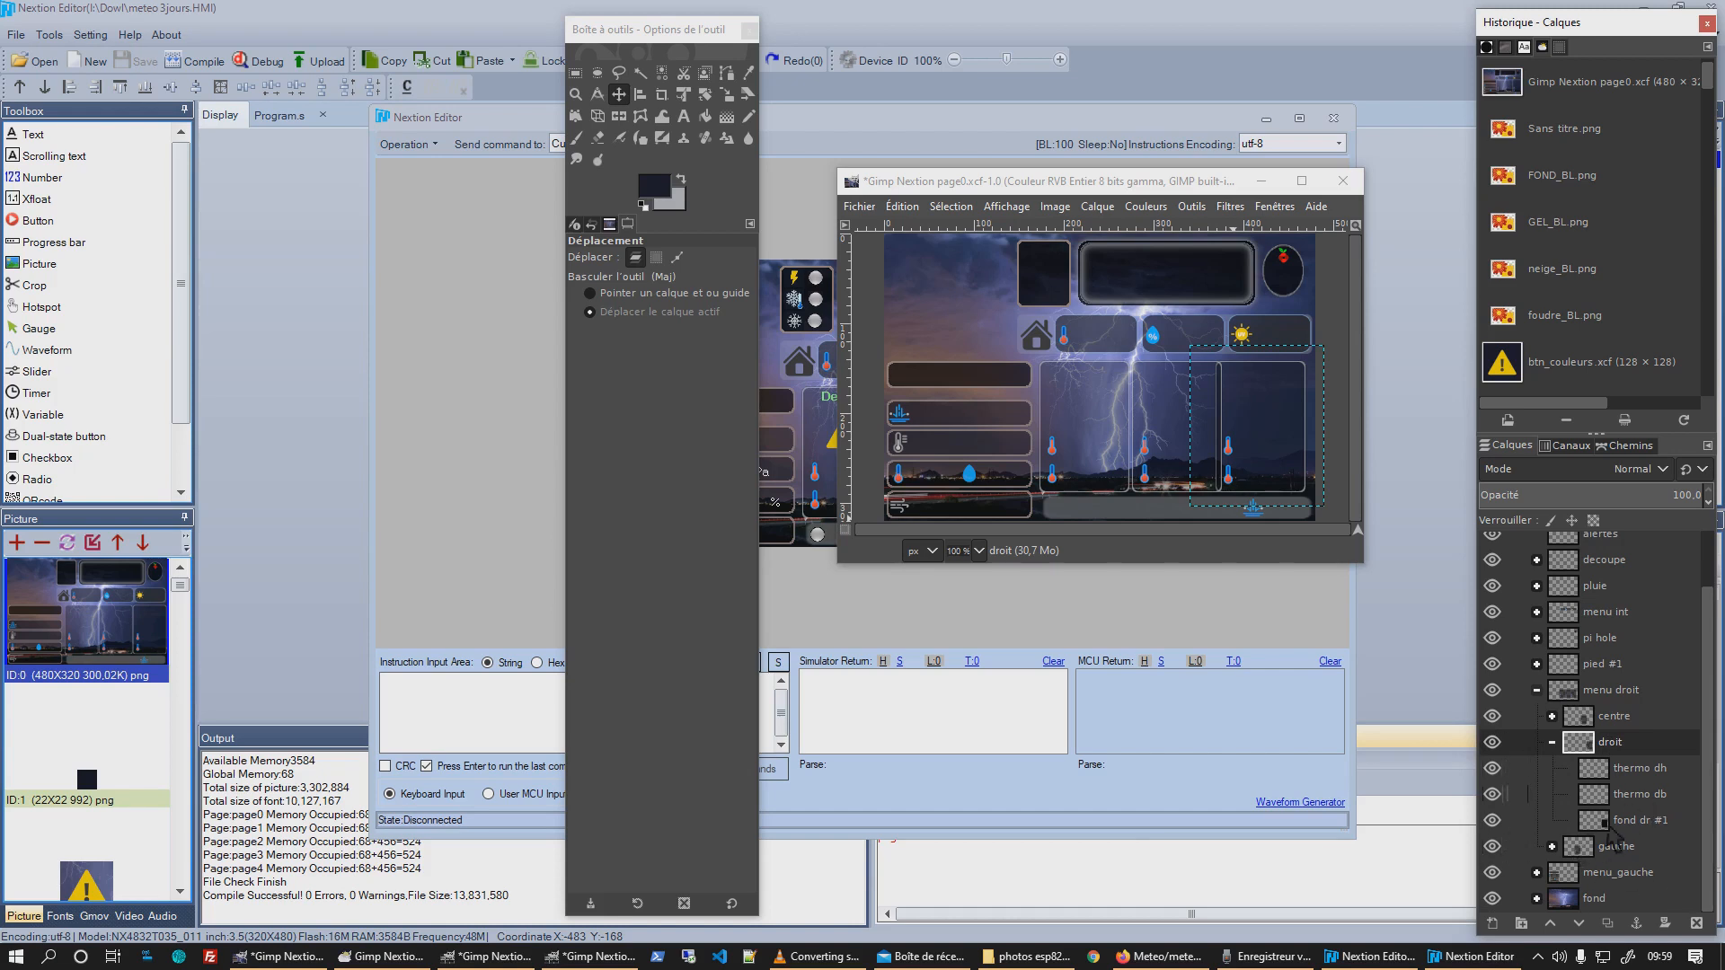
click(1552, 743)
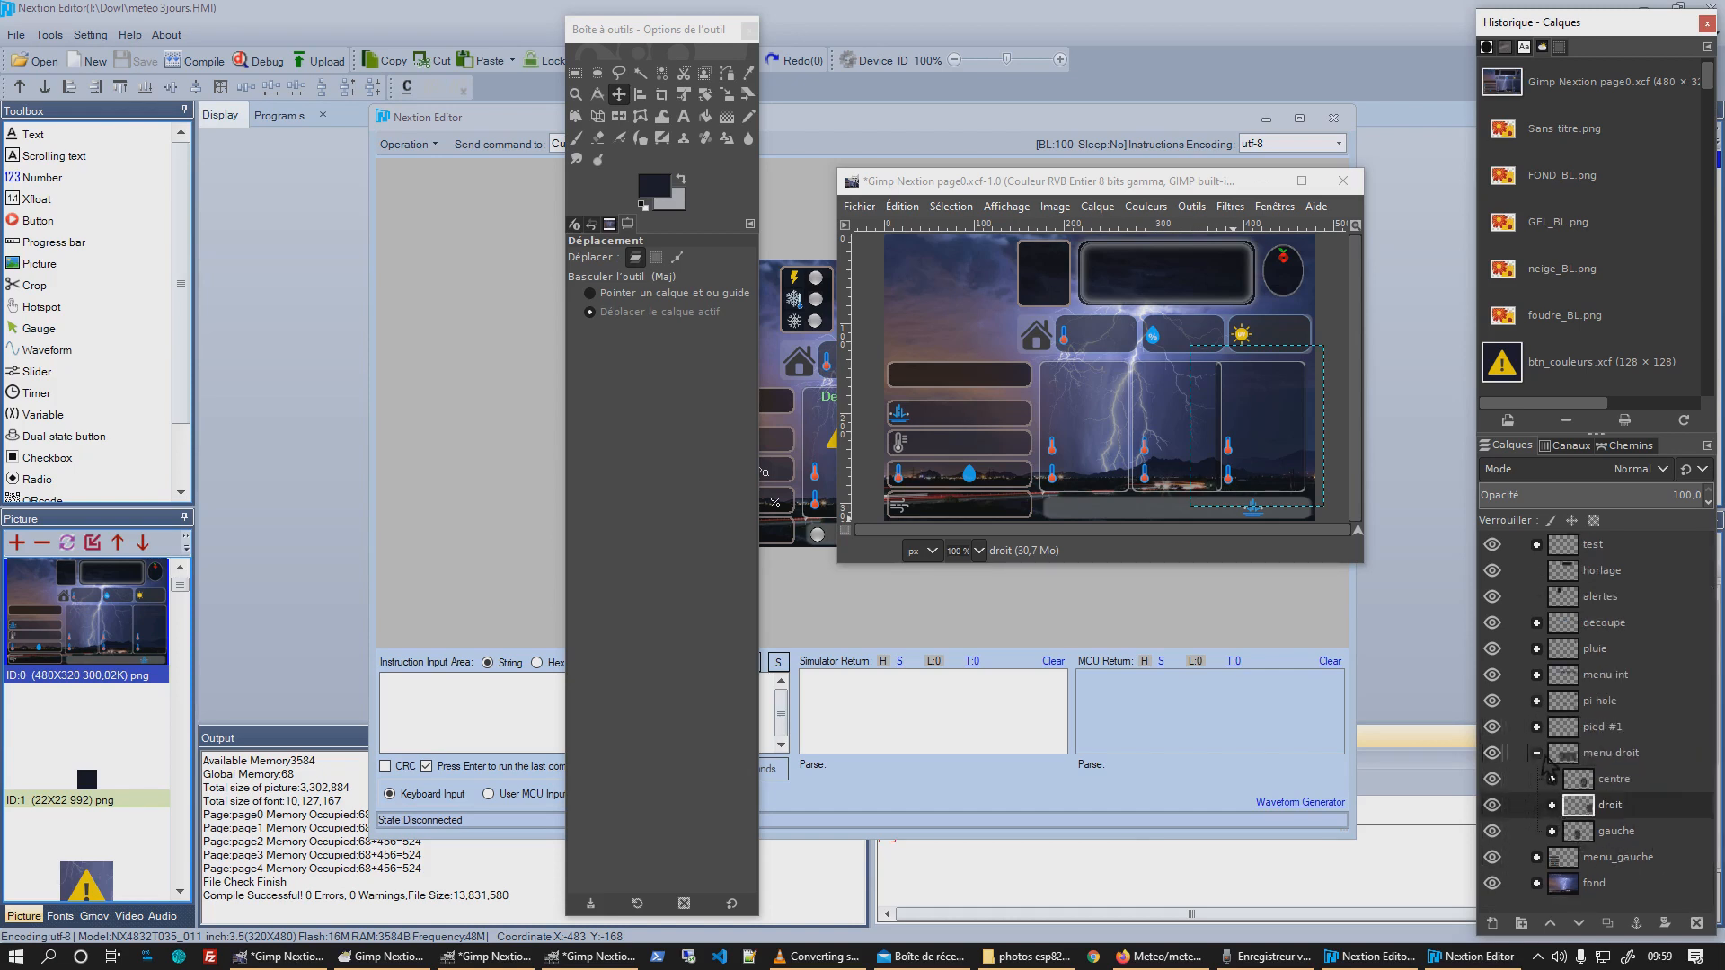
click(1538, 754)
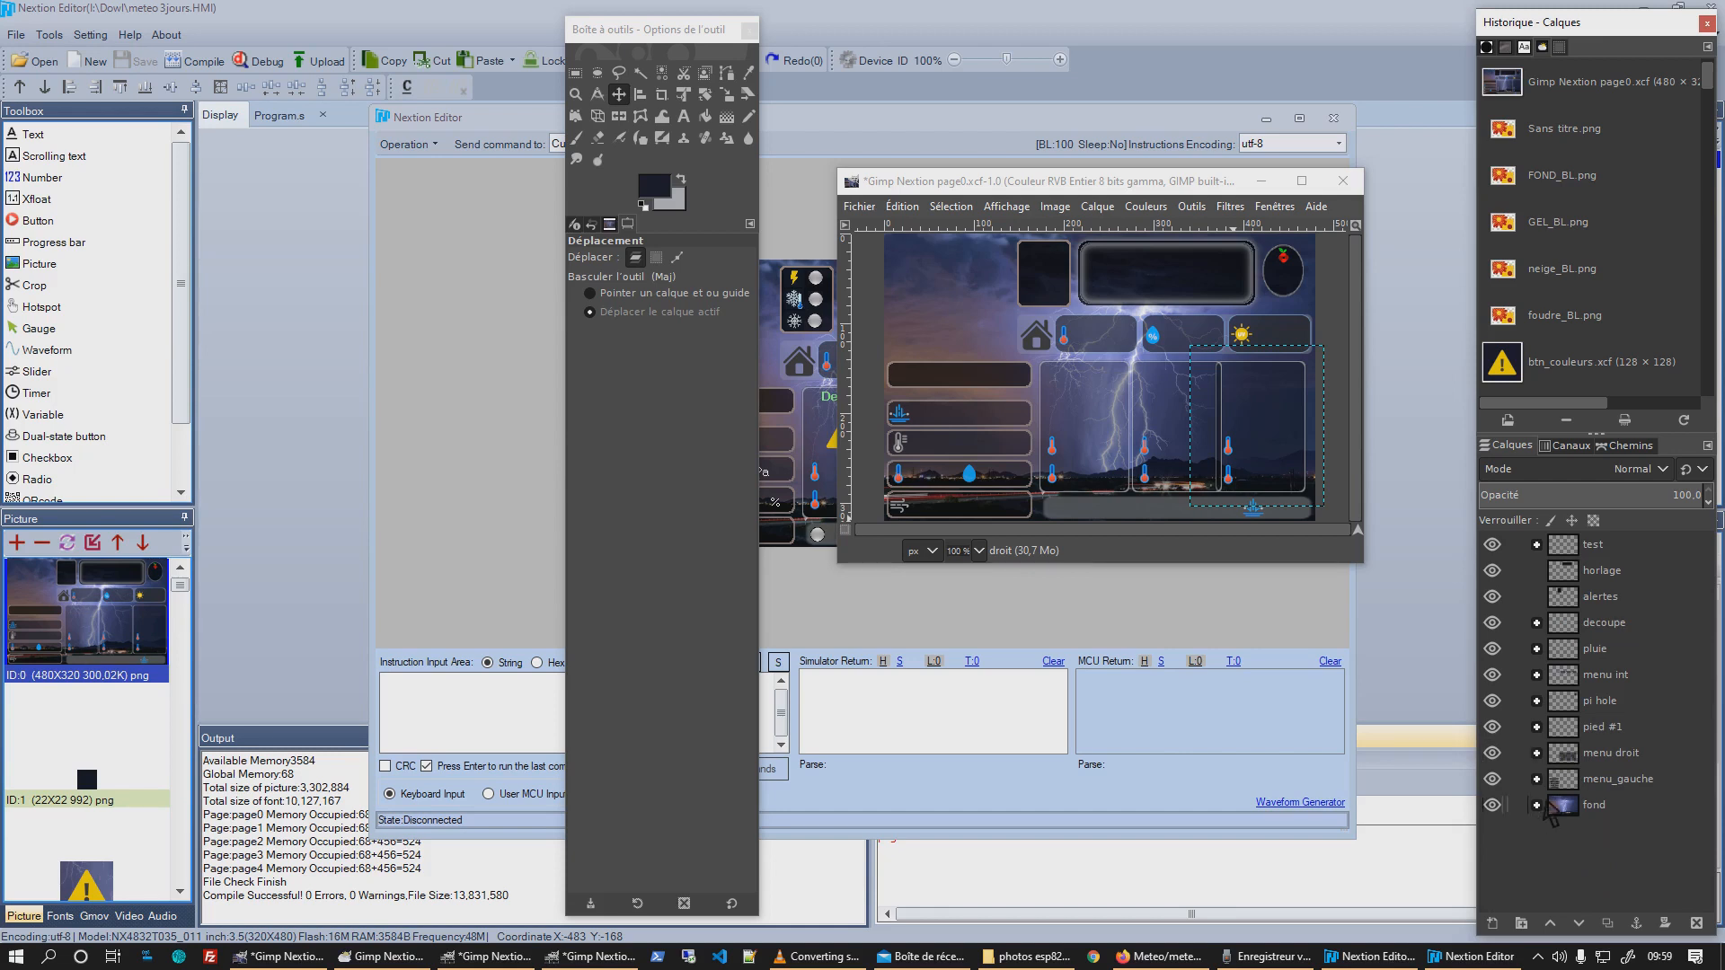
Preview the black-and-white storm and orange backgrounds in the fond group, and show the blue lightning background again.
click(1536, 805)
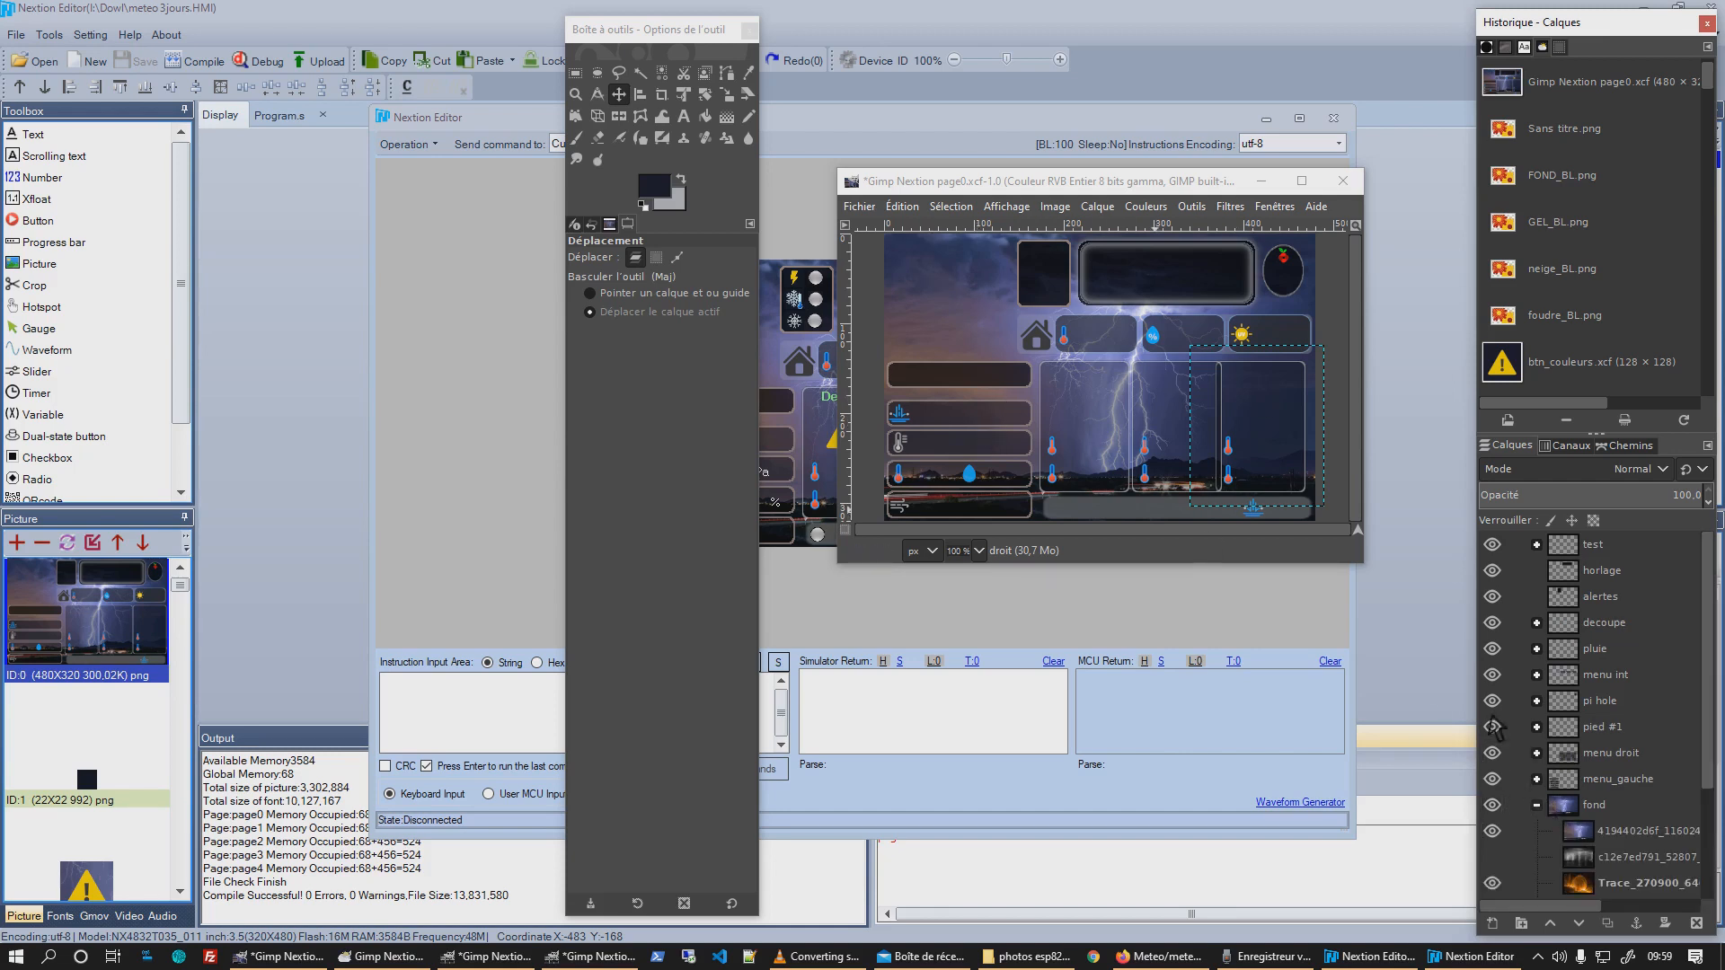
click(1492, 831)
click(1492, 857)
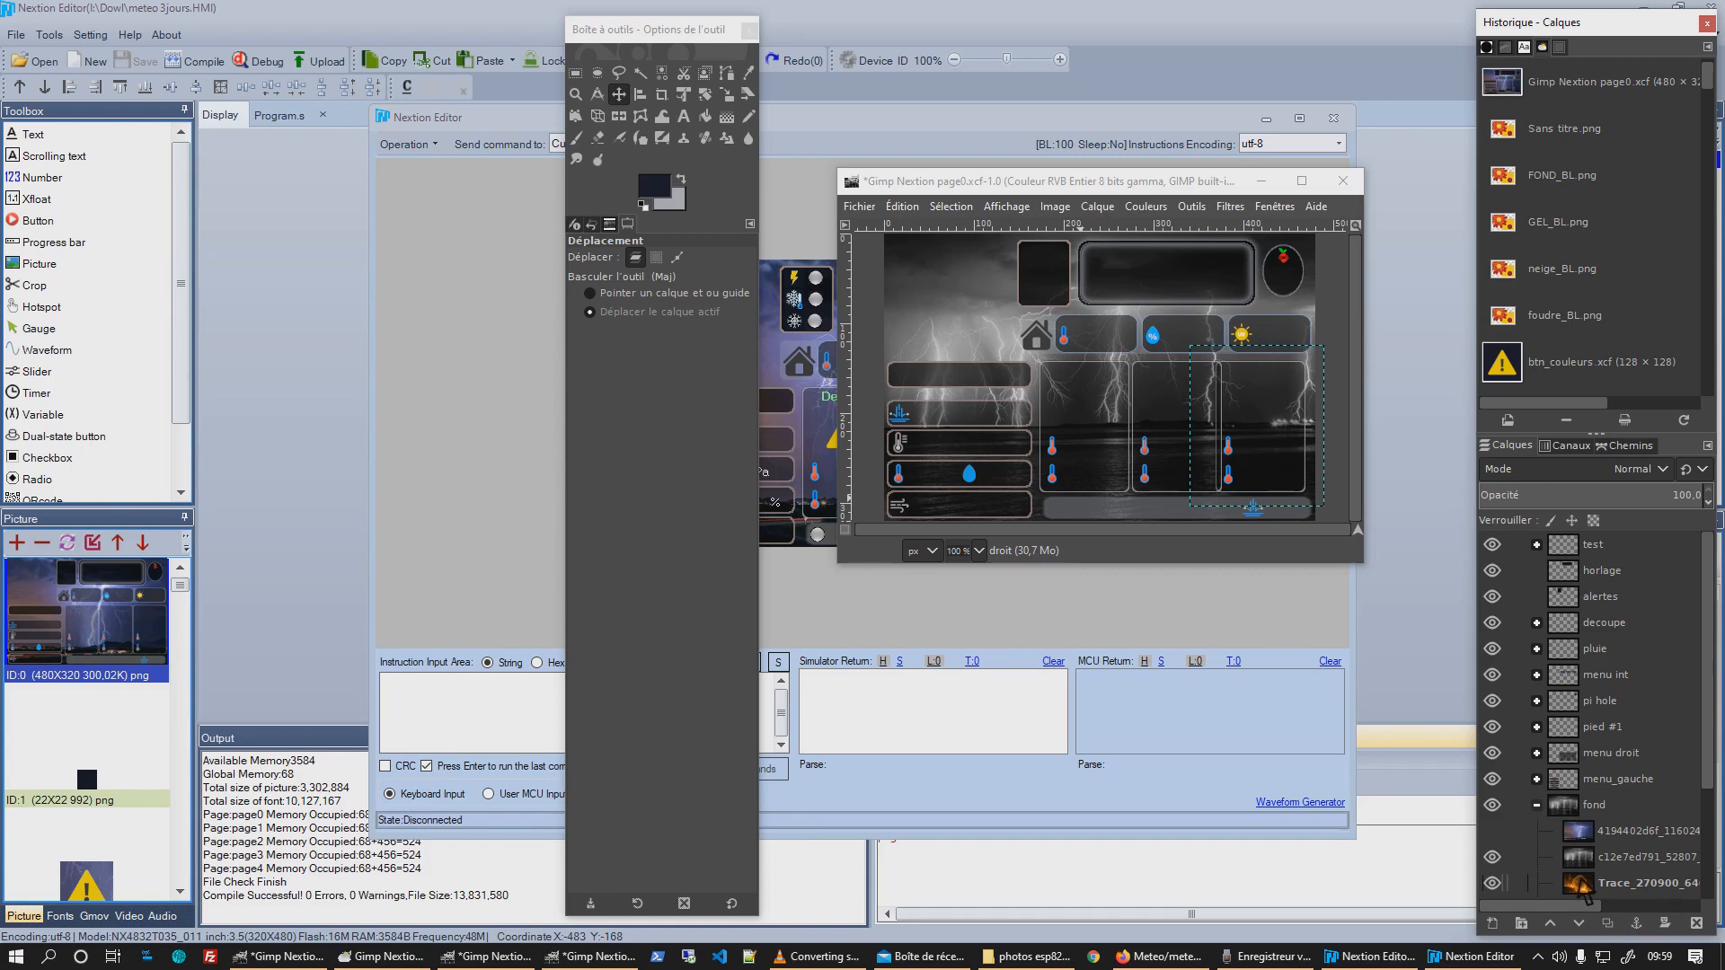
click(1493, 880)
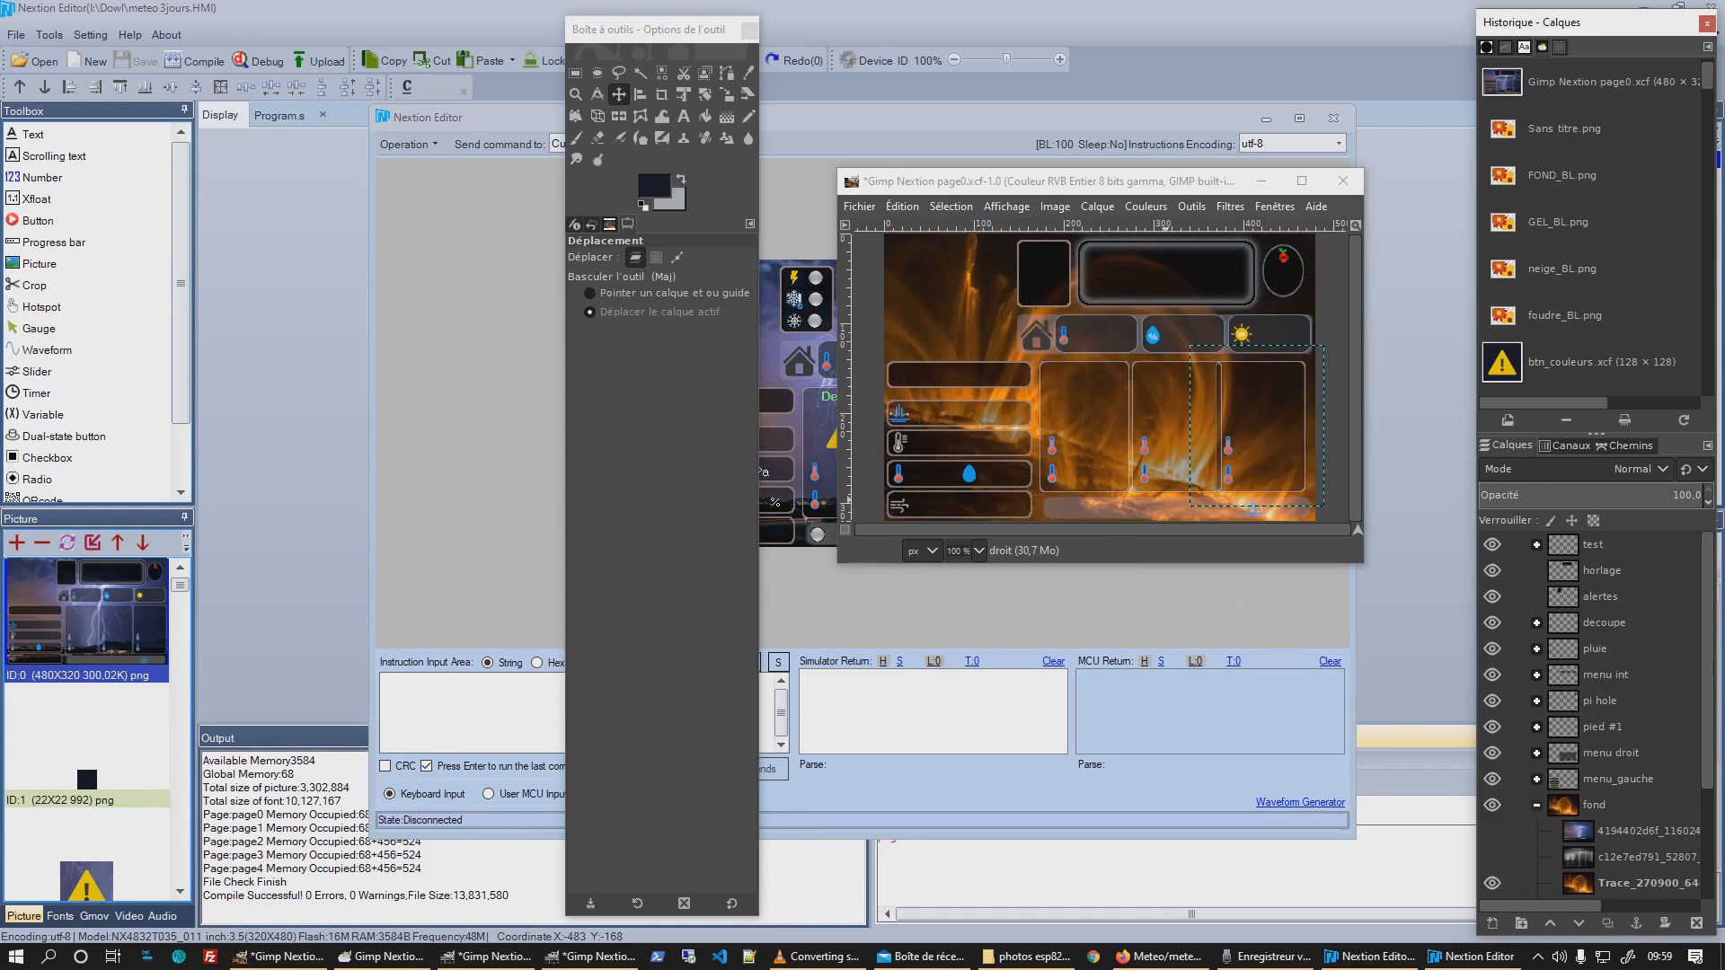
click(1492, 858)
click(1493, 830)
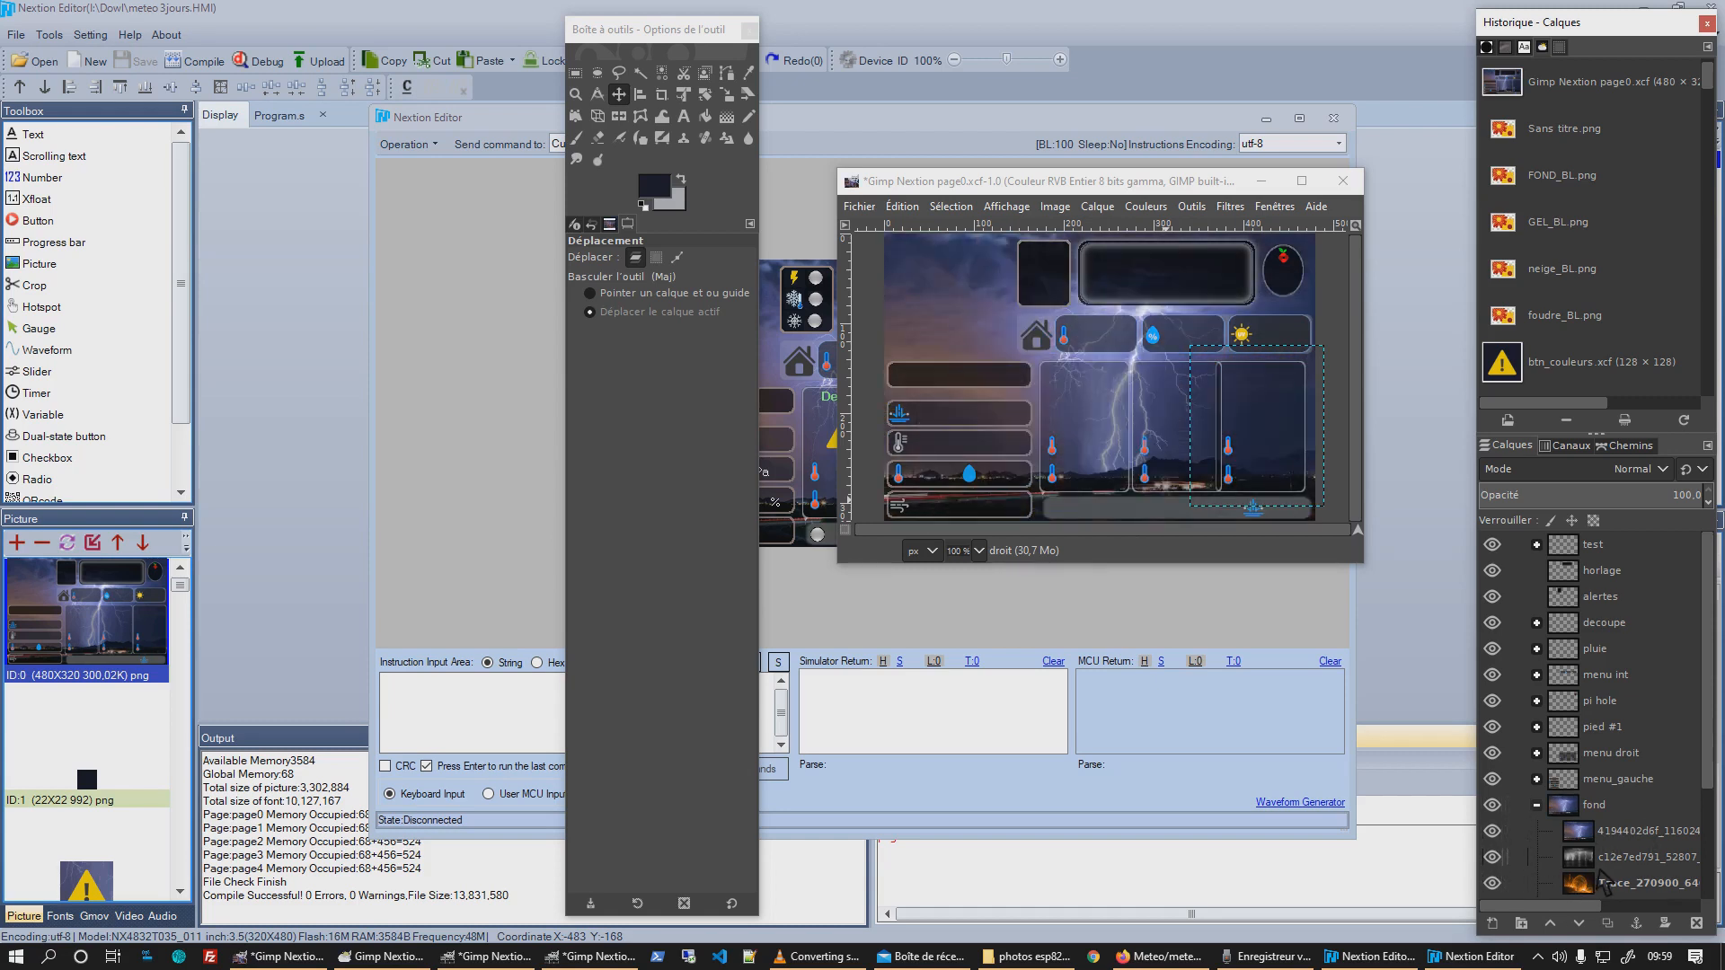
Return to Nextion Editor, close the simulator, and find image 101, used by page0's foudre picture, among the project pictures.
click(443, 396)
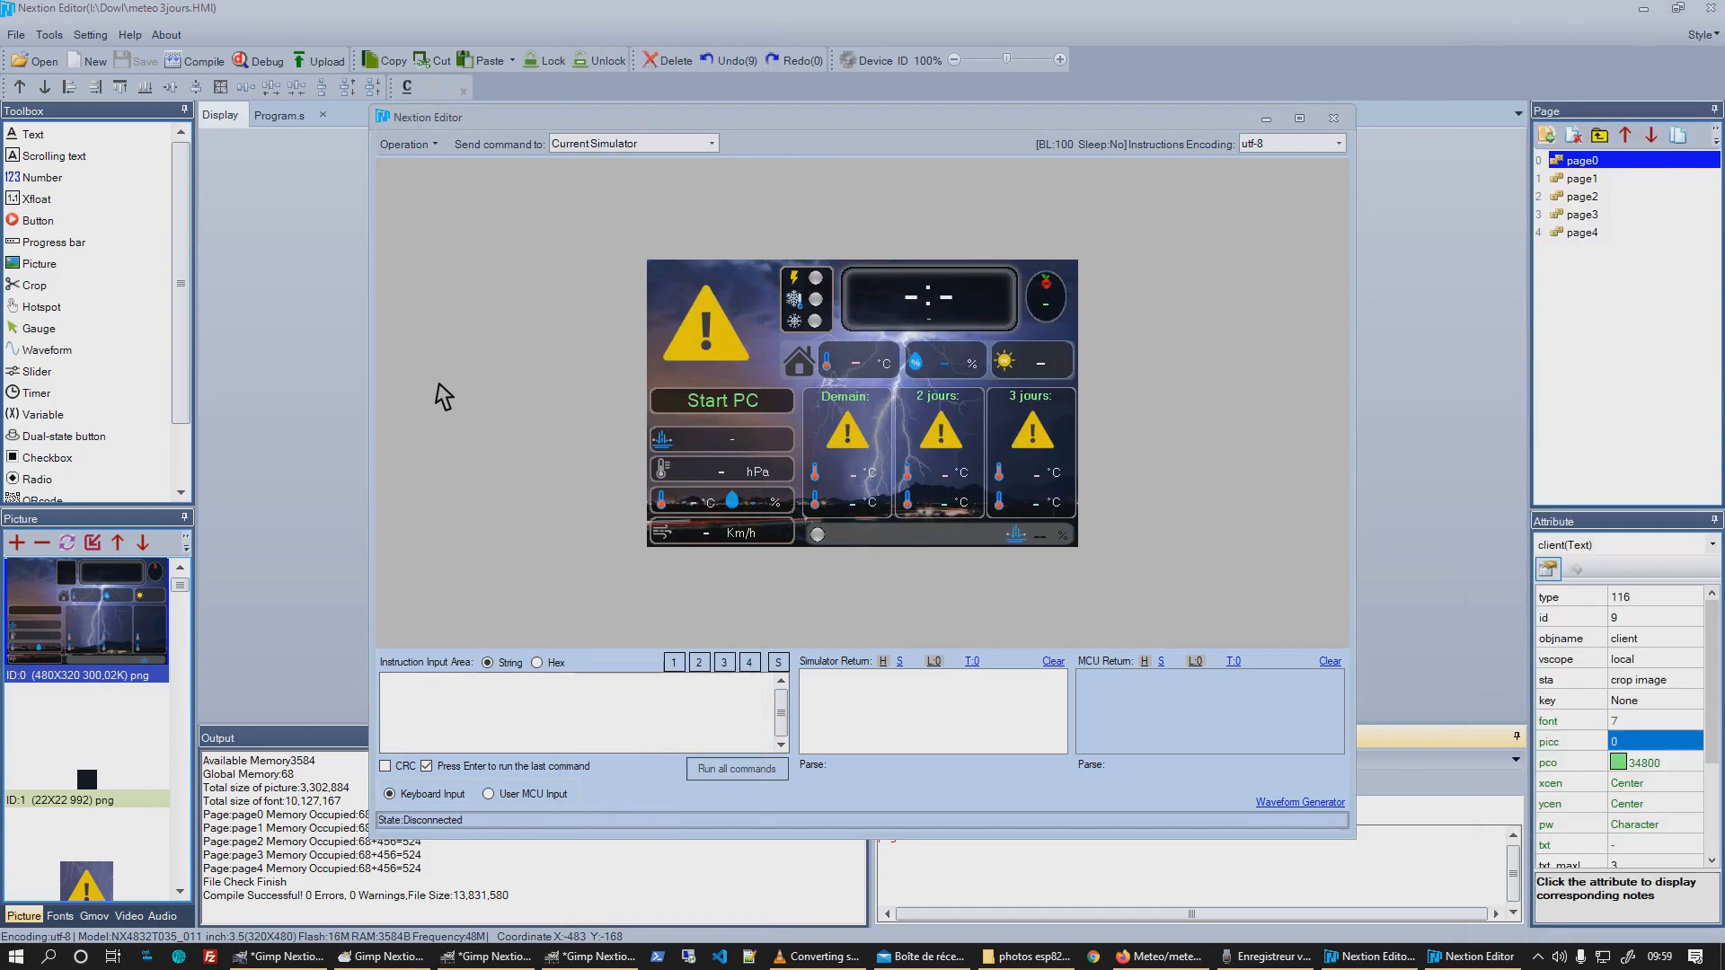
click(1331, 118)
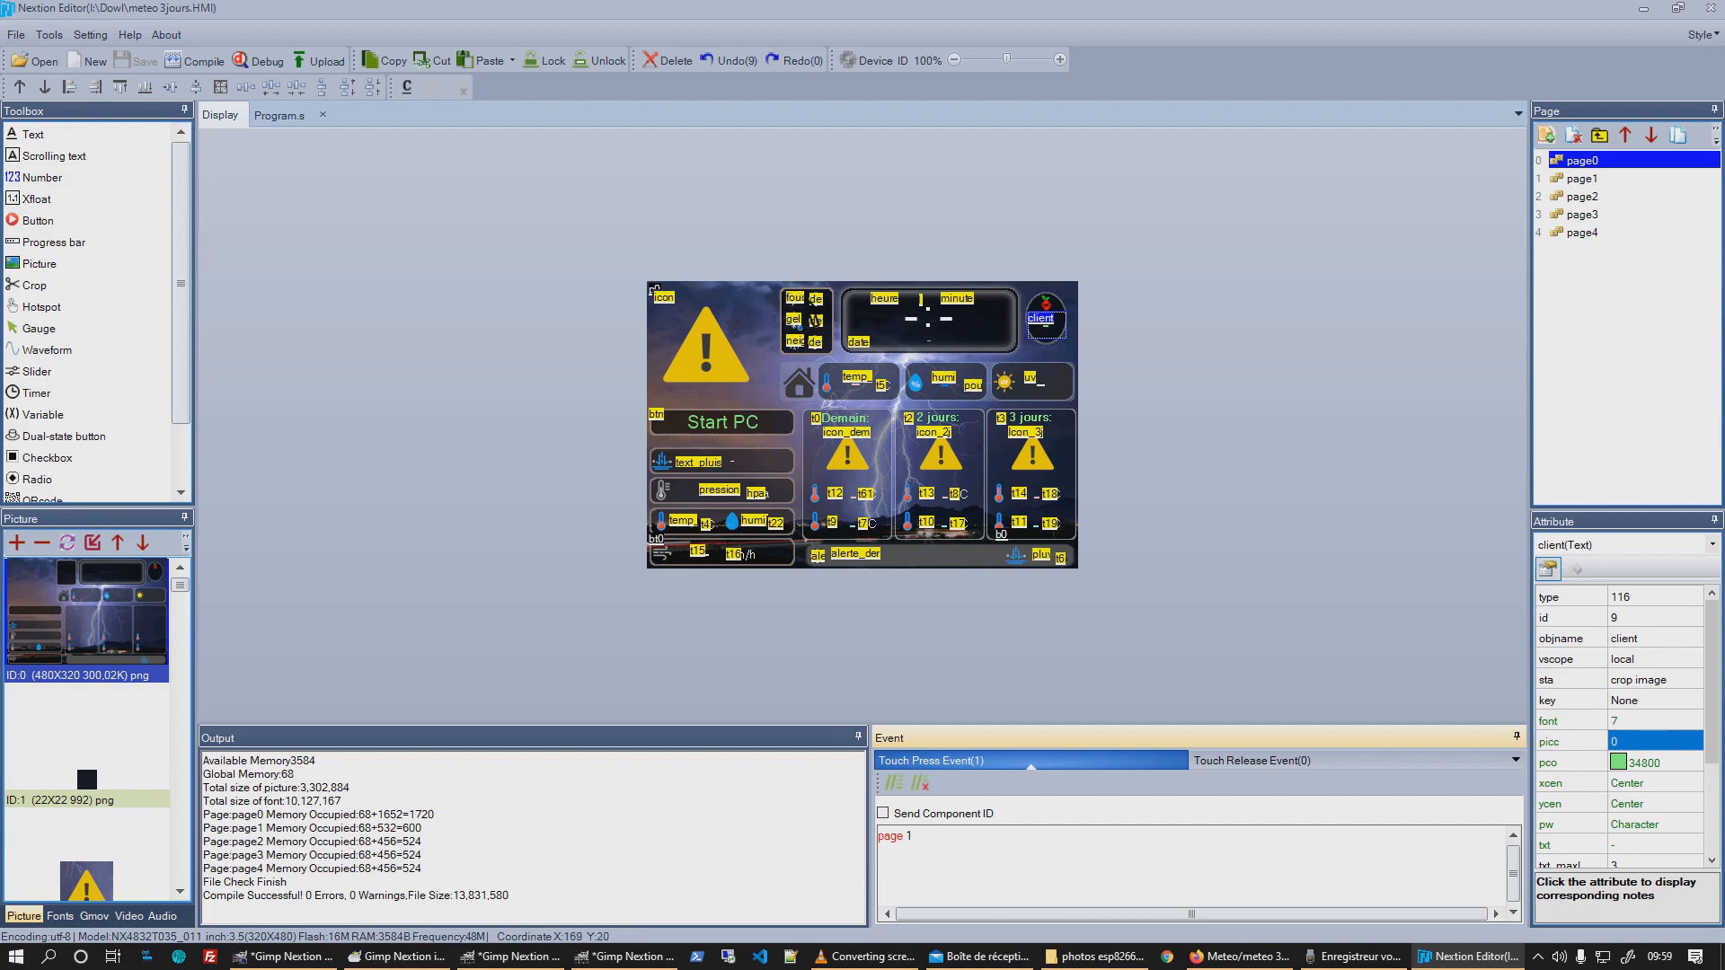
click(799, 299)
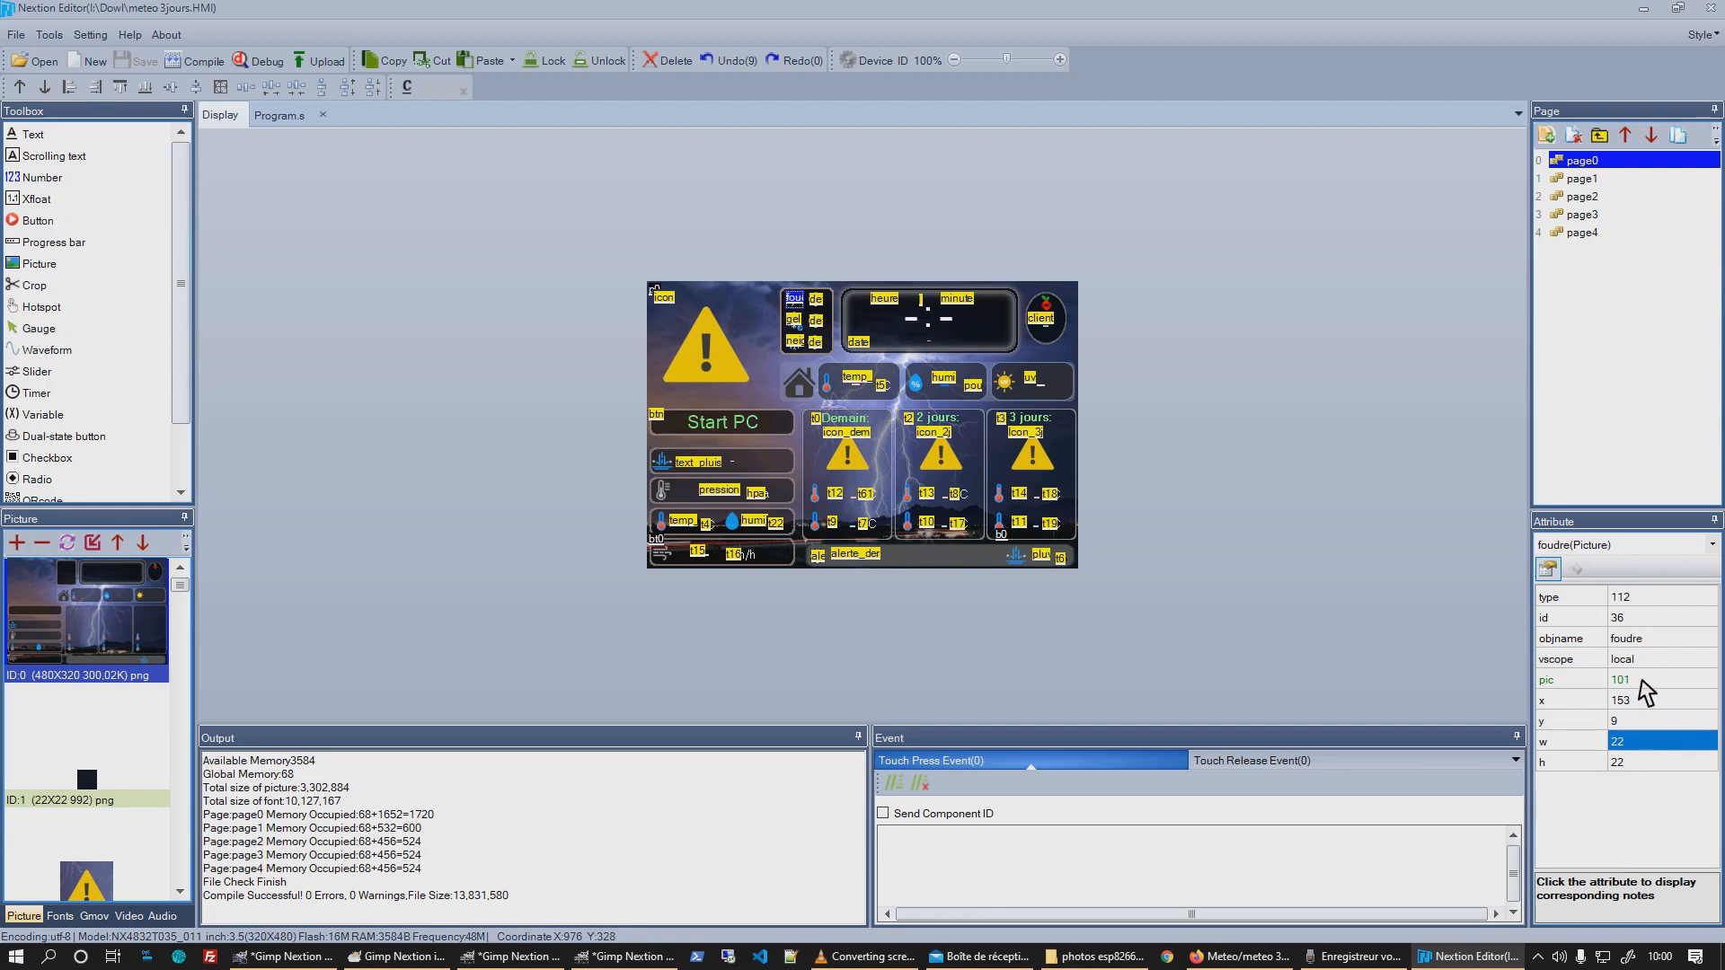
scroll(79, 724, down, 10)
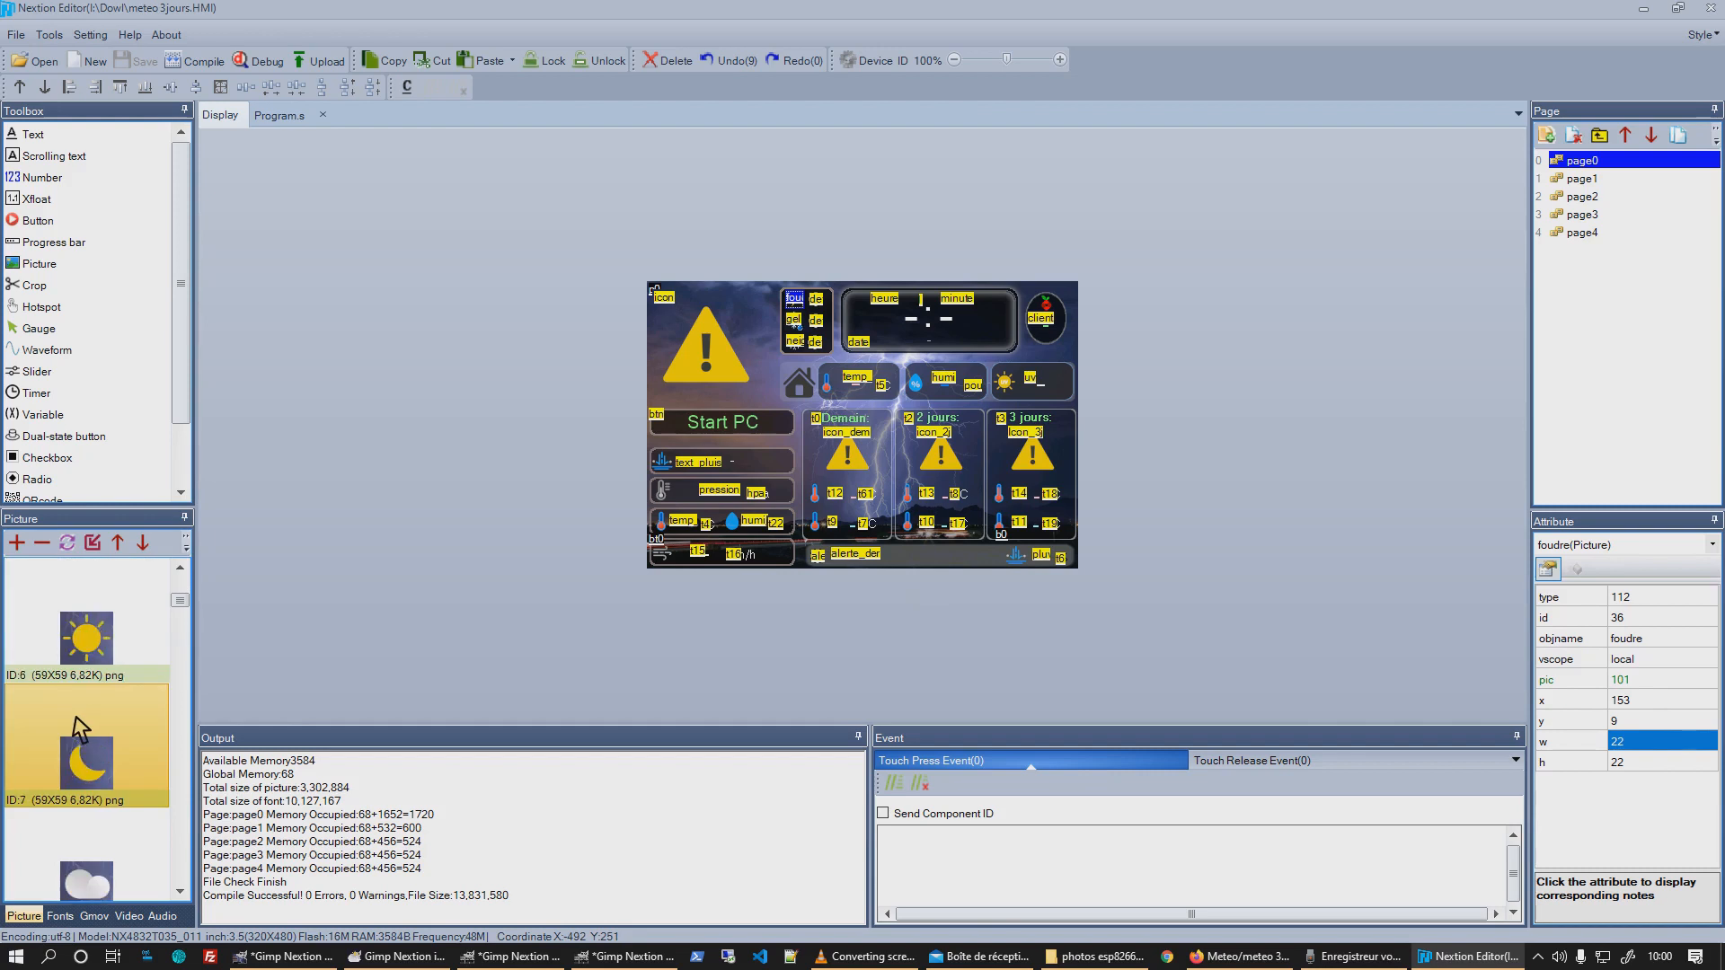
scroll(79, 719, down, 20)
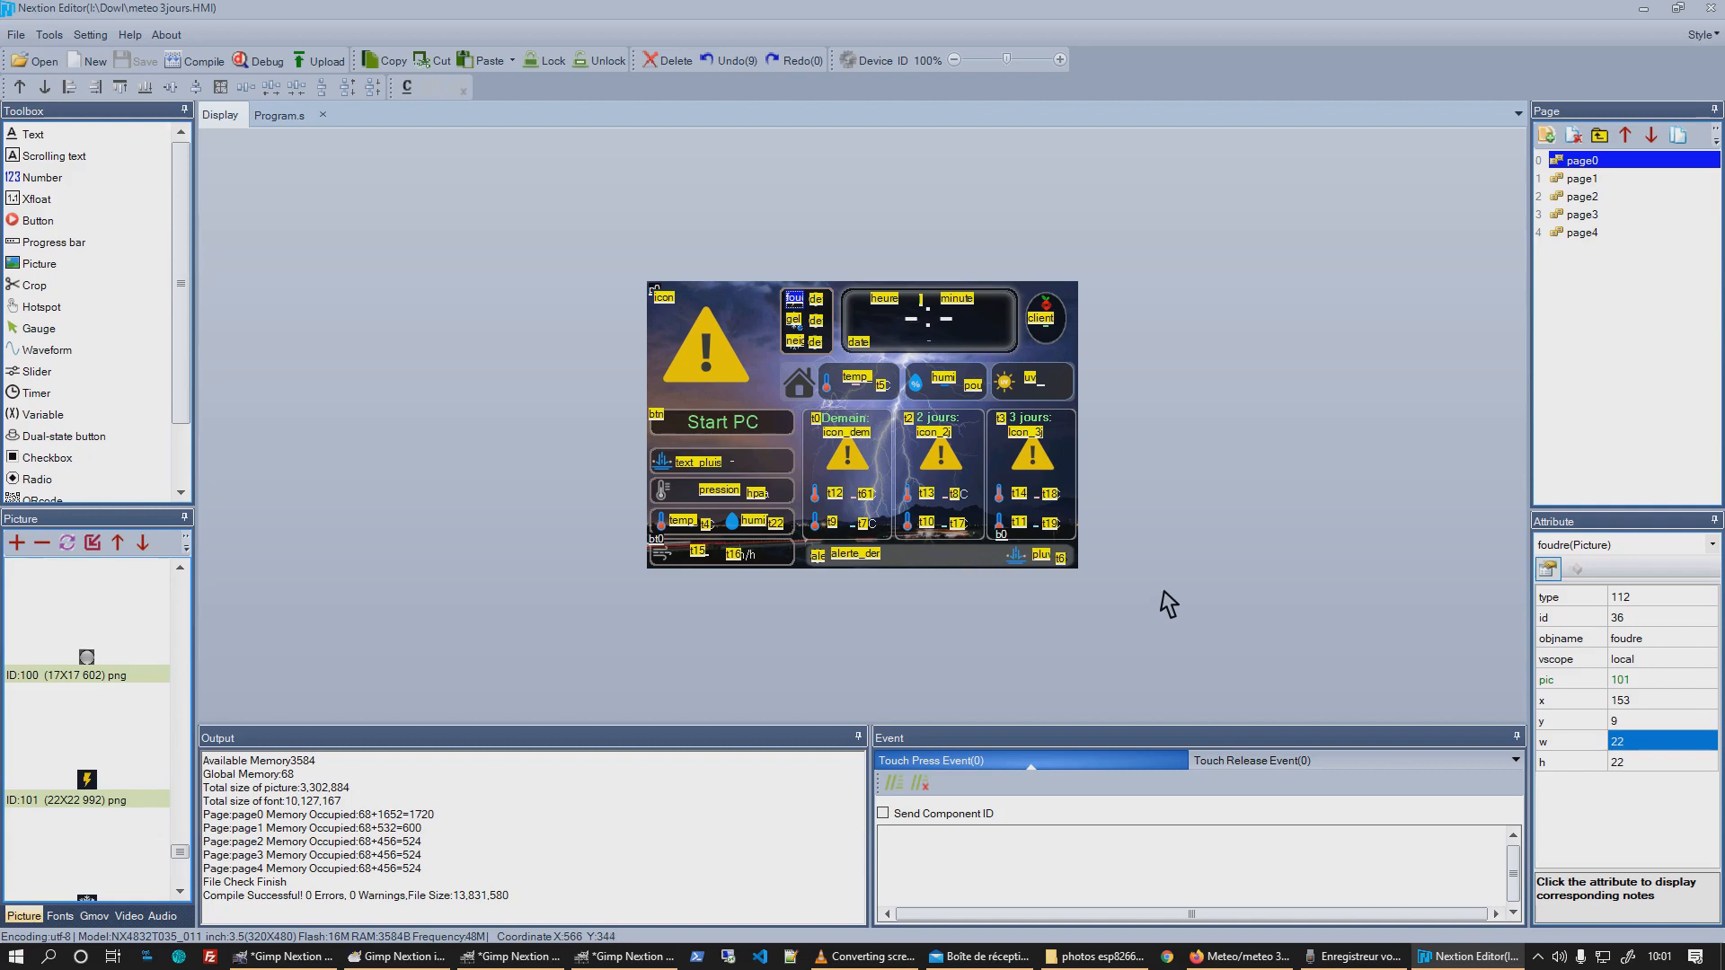
Examine the events of page1's Chambre button and the Send Component ID settings for Veille PC's touch press and release.
click(728, 495)
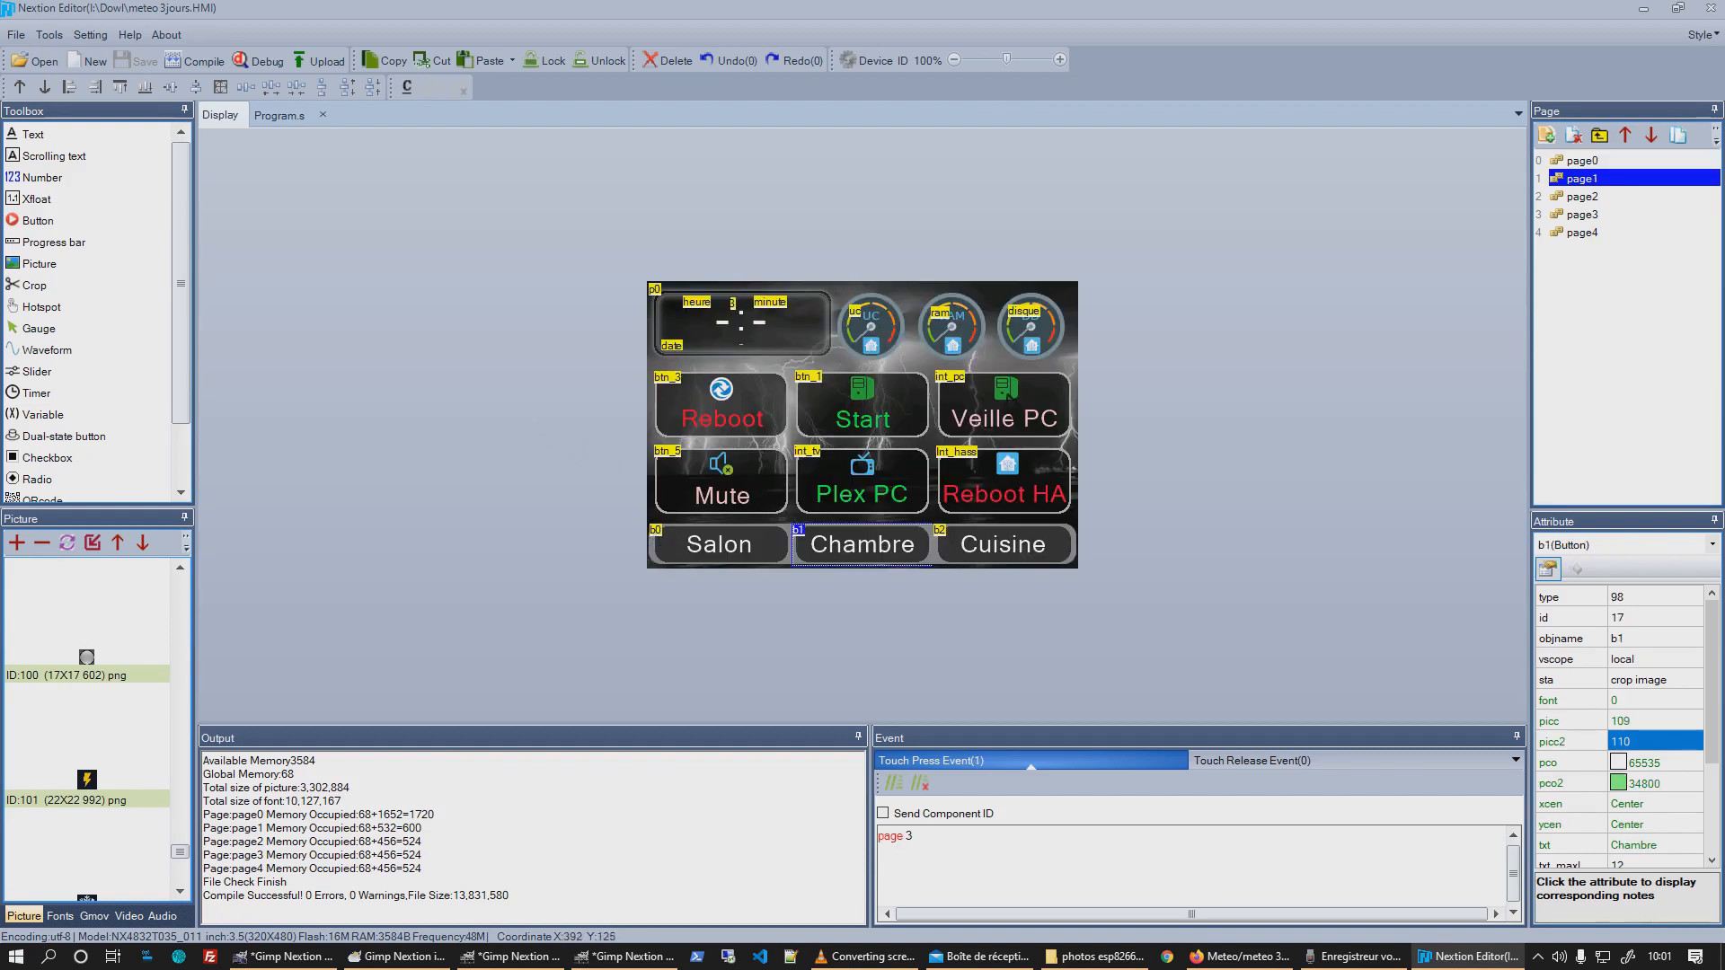
click(1008, 393)
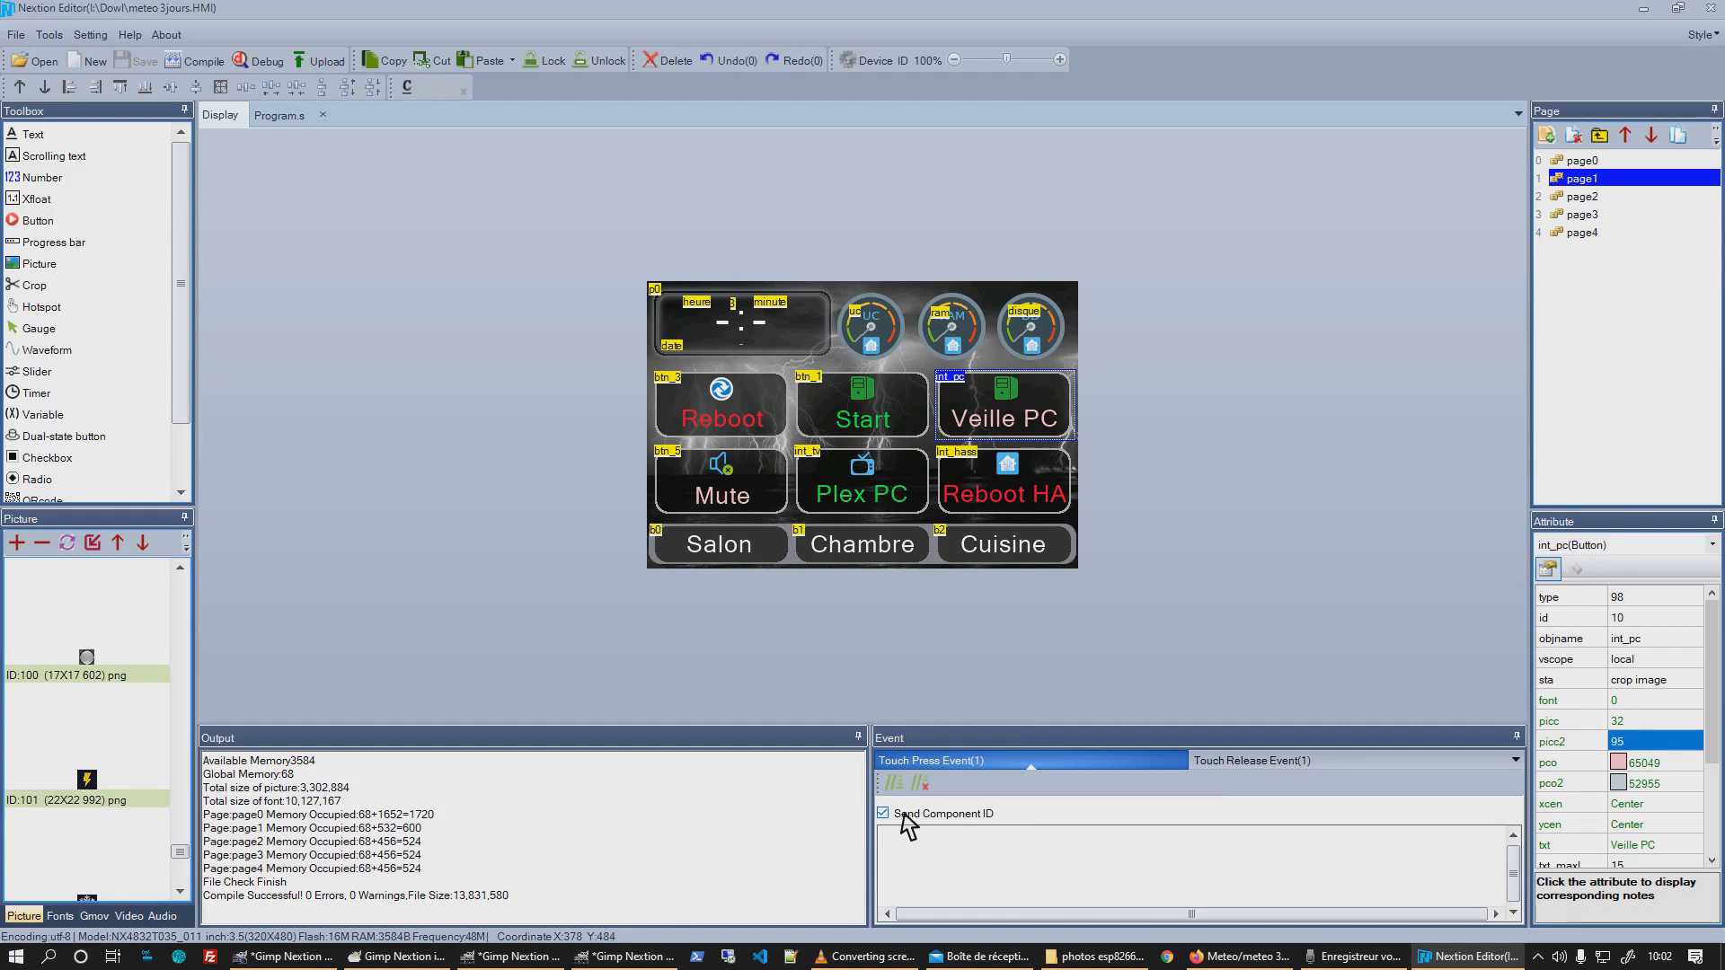
click(1230, 761)
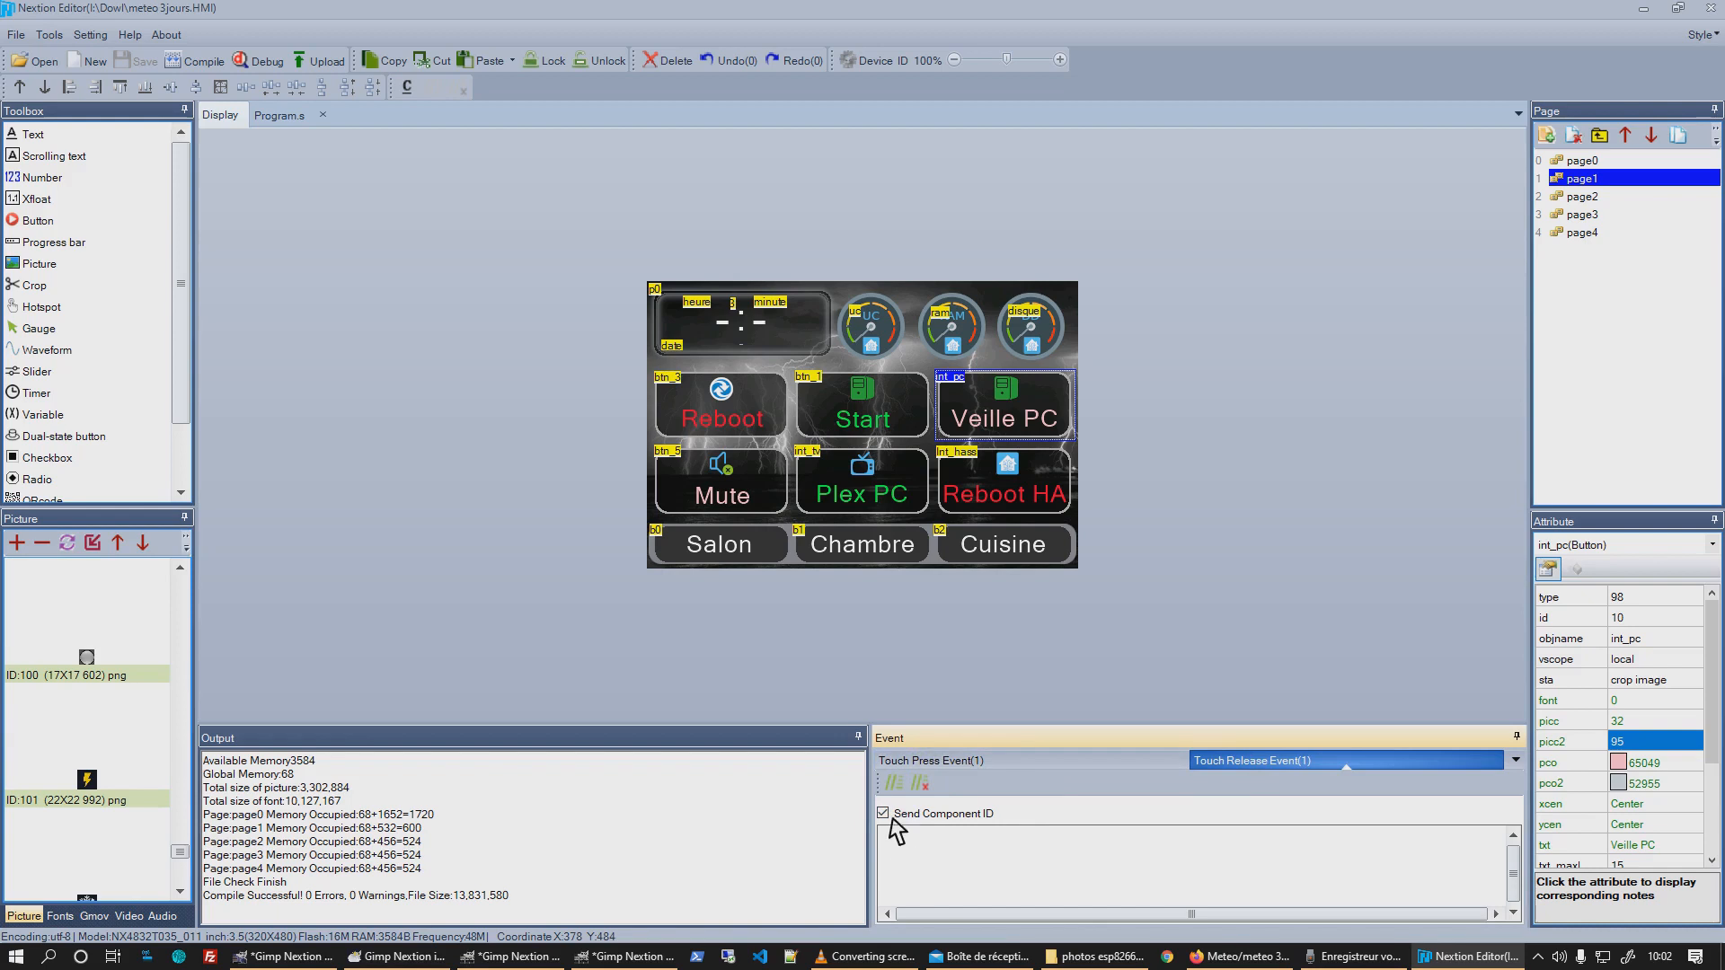
click(930, 766)
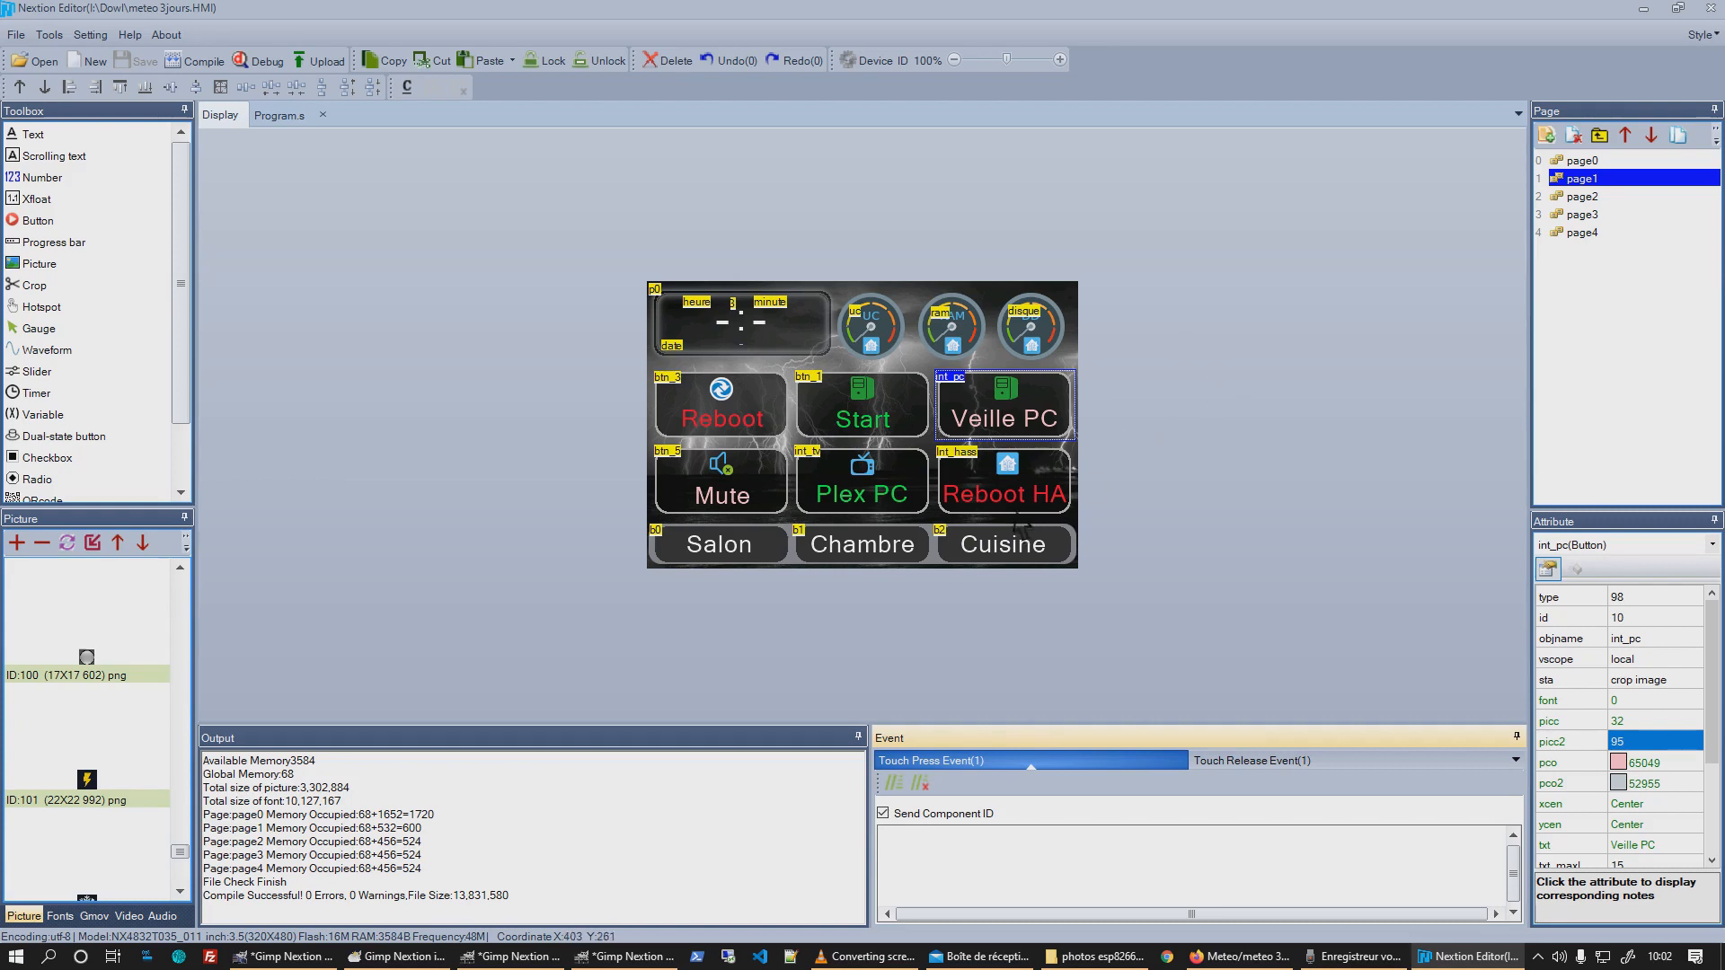
Examine the press events of page1's Reboot HA, Plex PC and Start buttons, Start's component ID, and the uc gauge's attributes.
click(1036, 495)
click(876, 487)
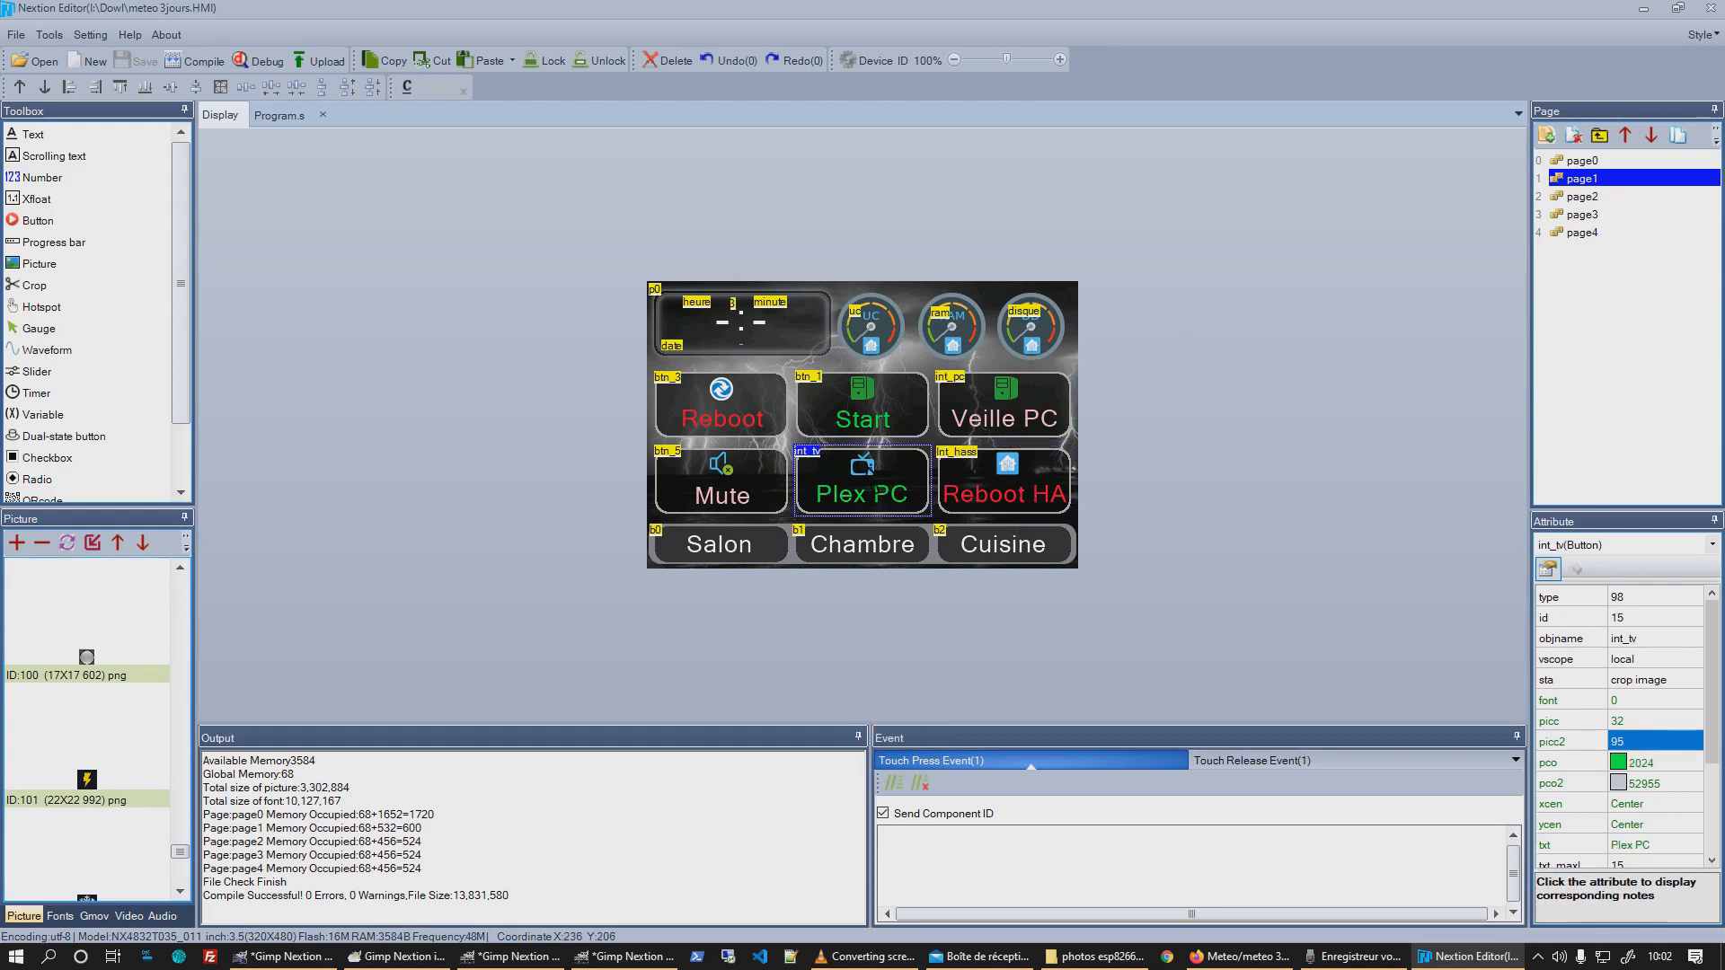
click(877, 403)
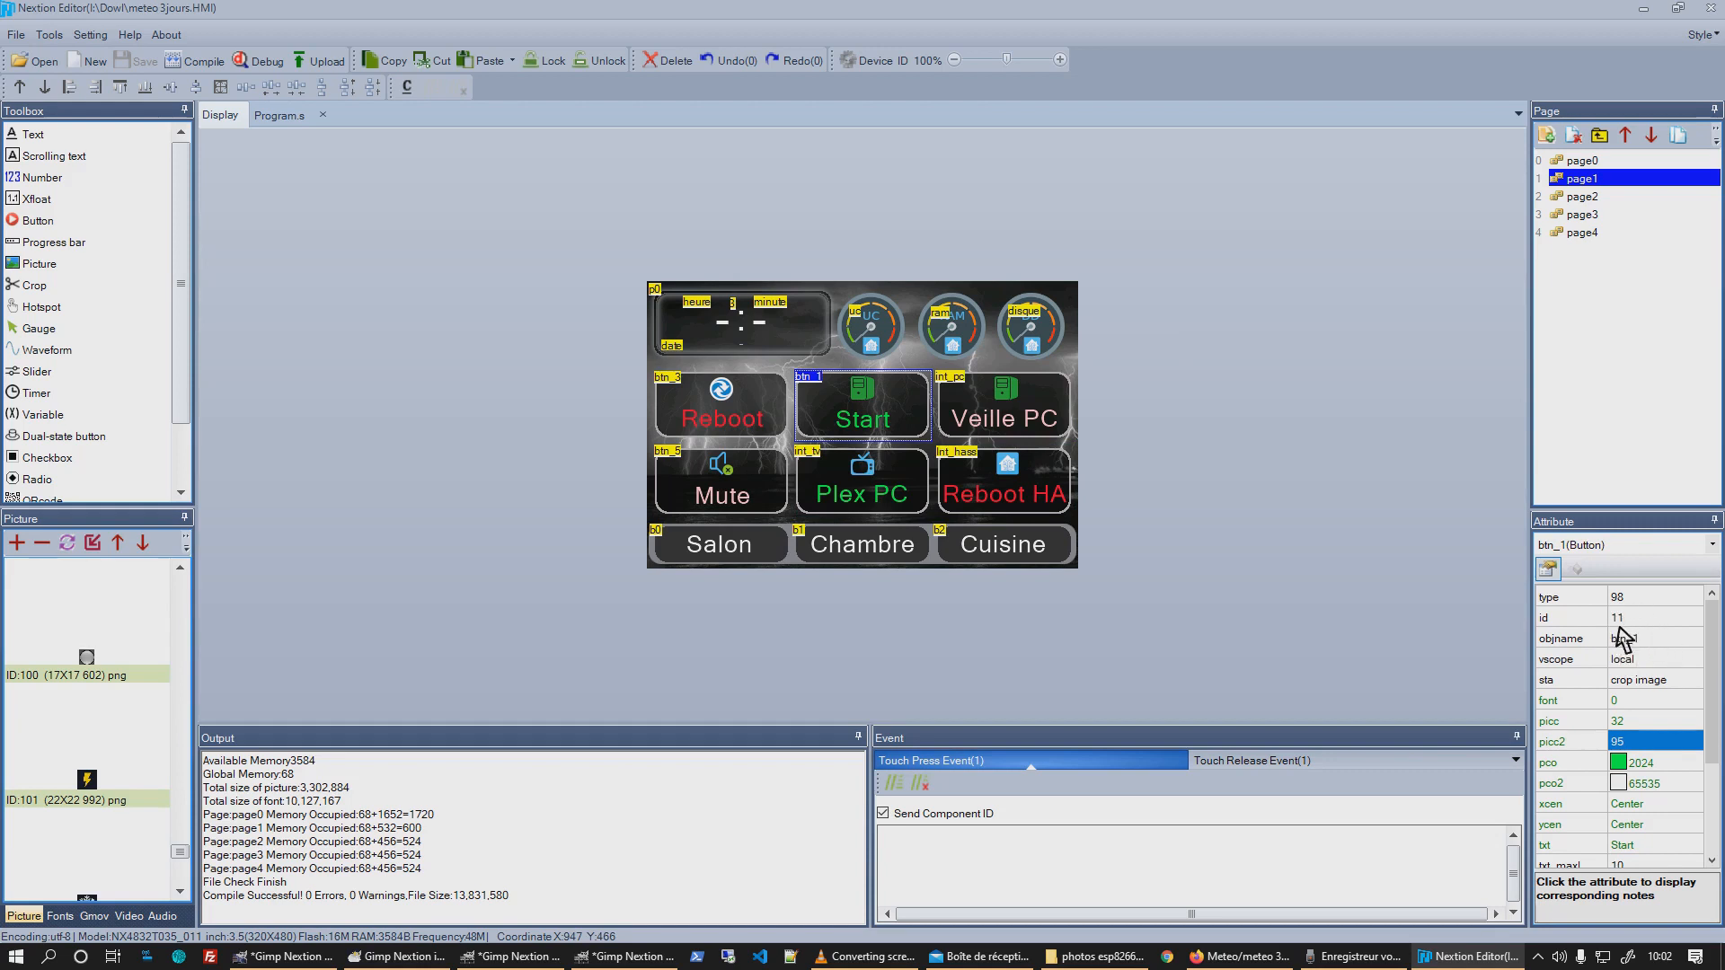
click(1654, 624)
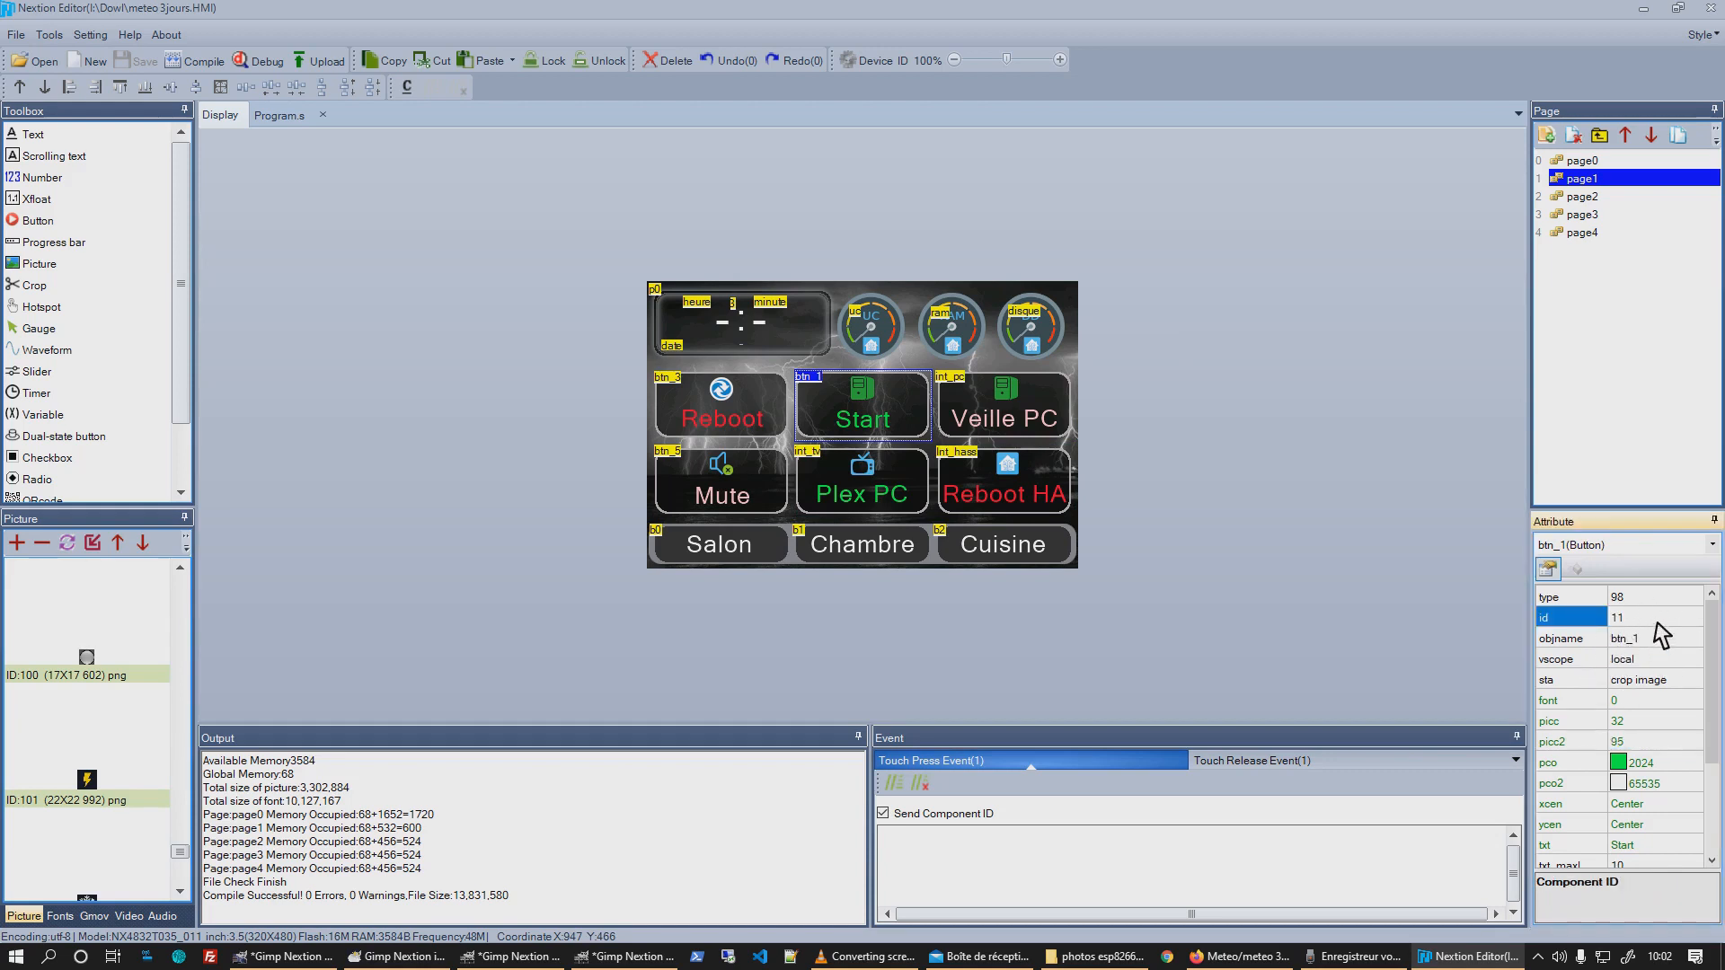
click(1373, 529)
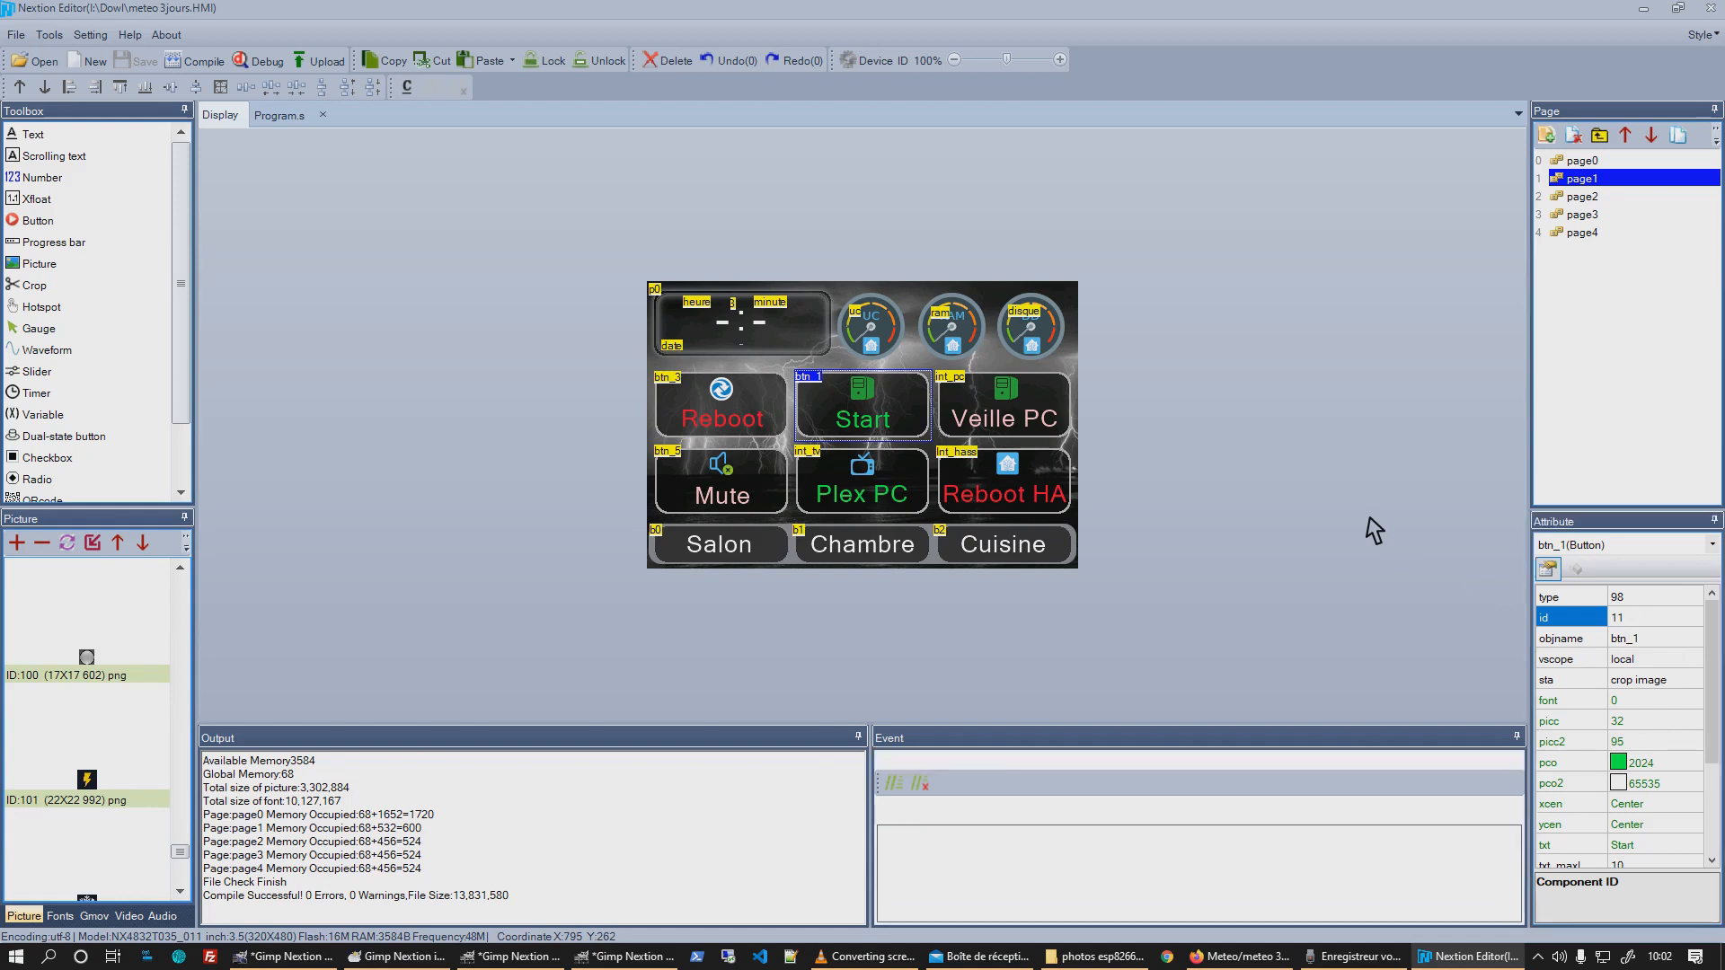
click(876, 334)
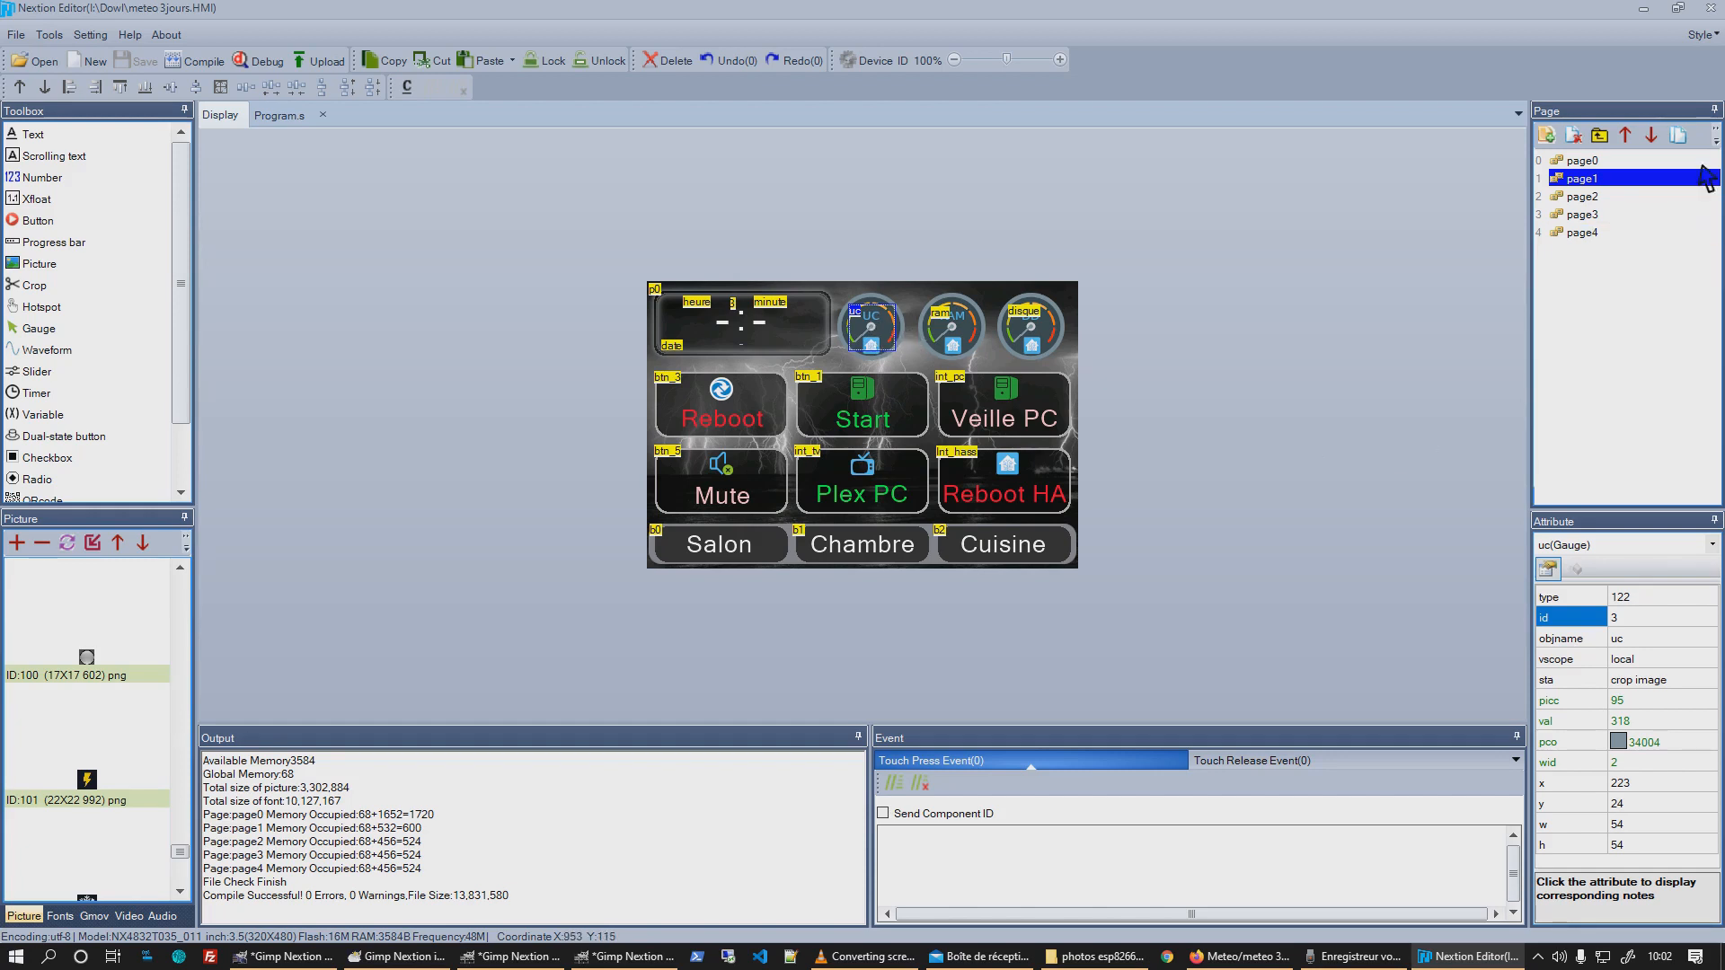
Return to page0 and examine the attributes of the temp_int and t15 text components.
click(1658, 160)
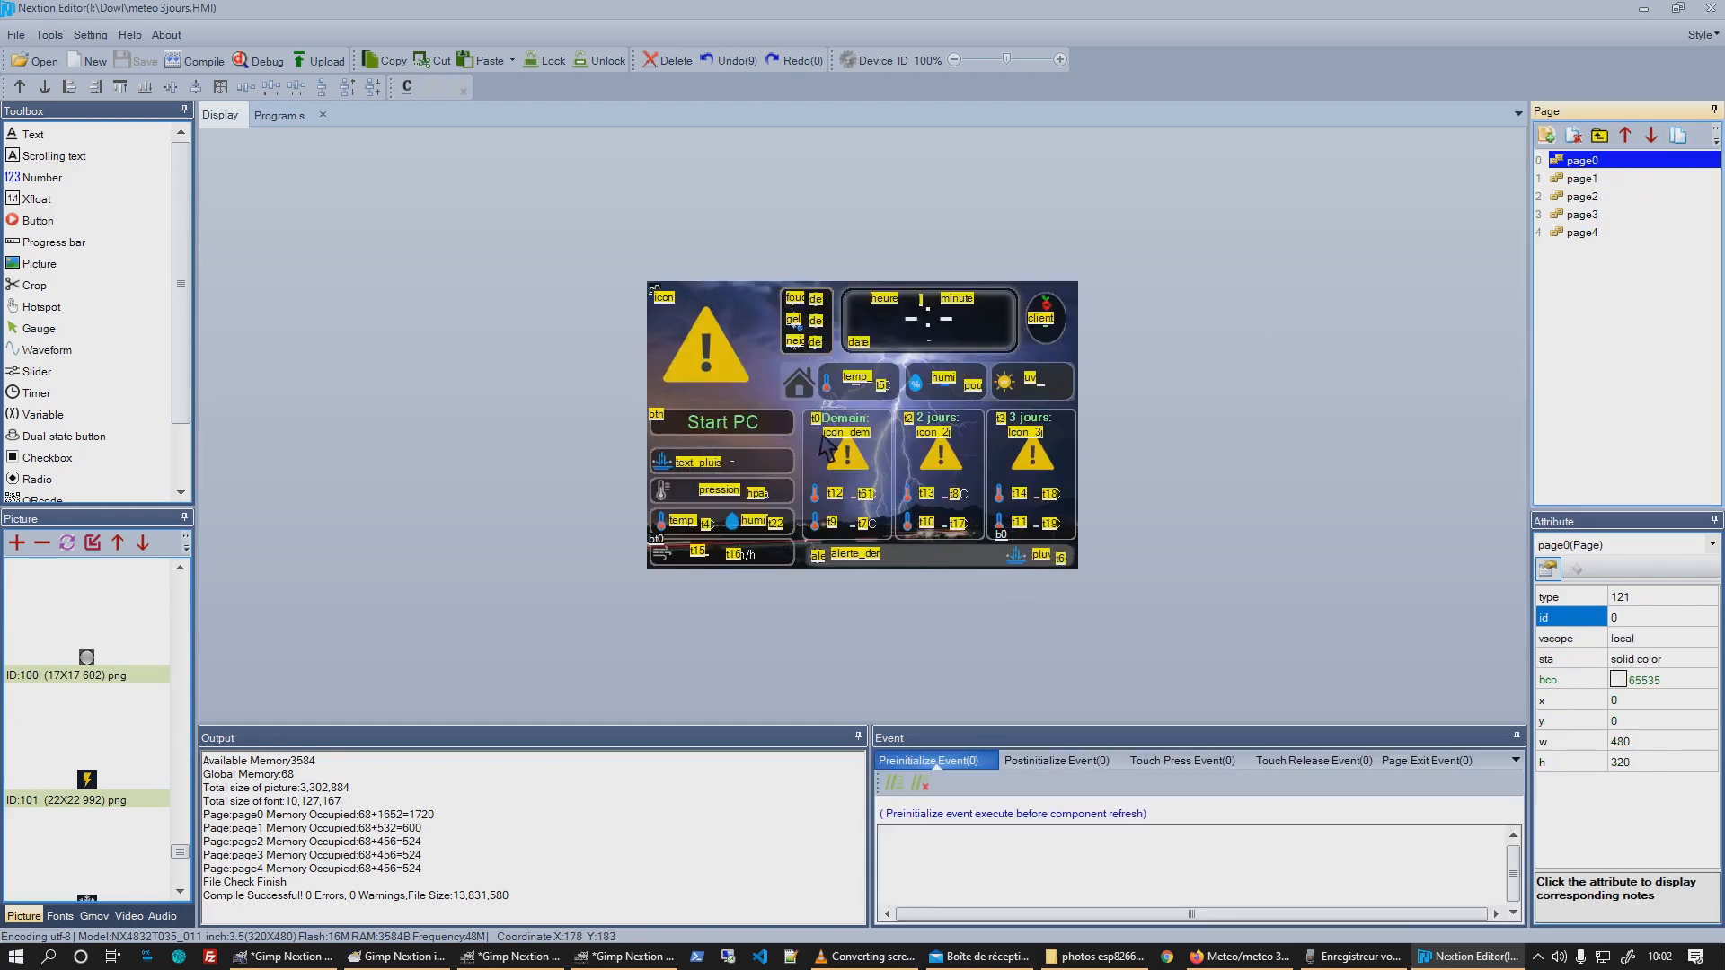
click(859, 385)
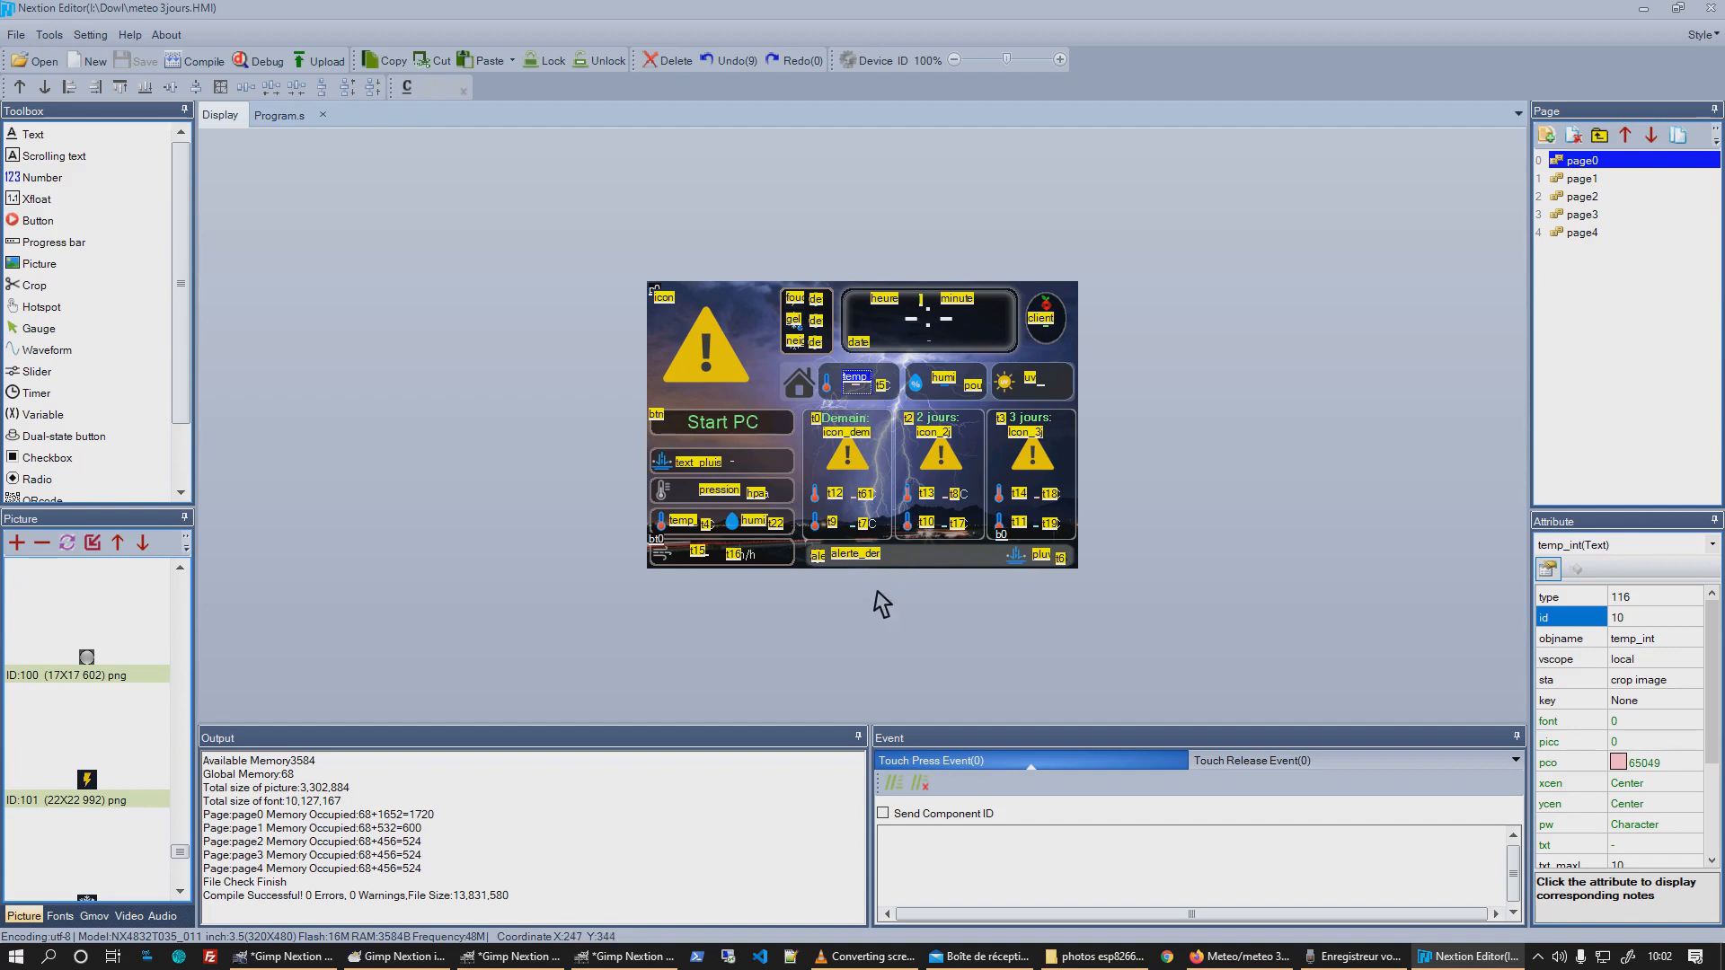
click(705, 564)
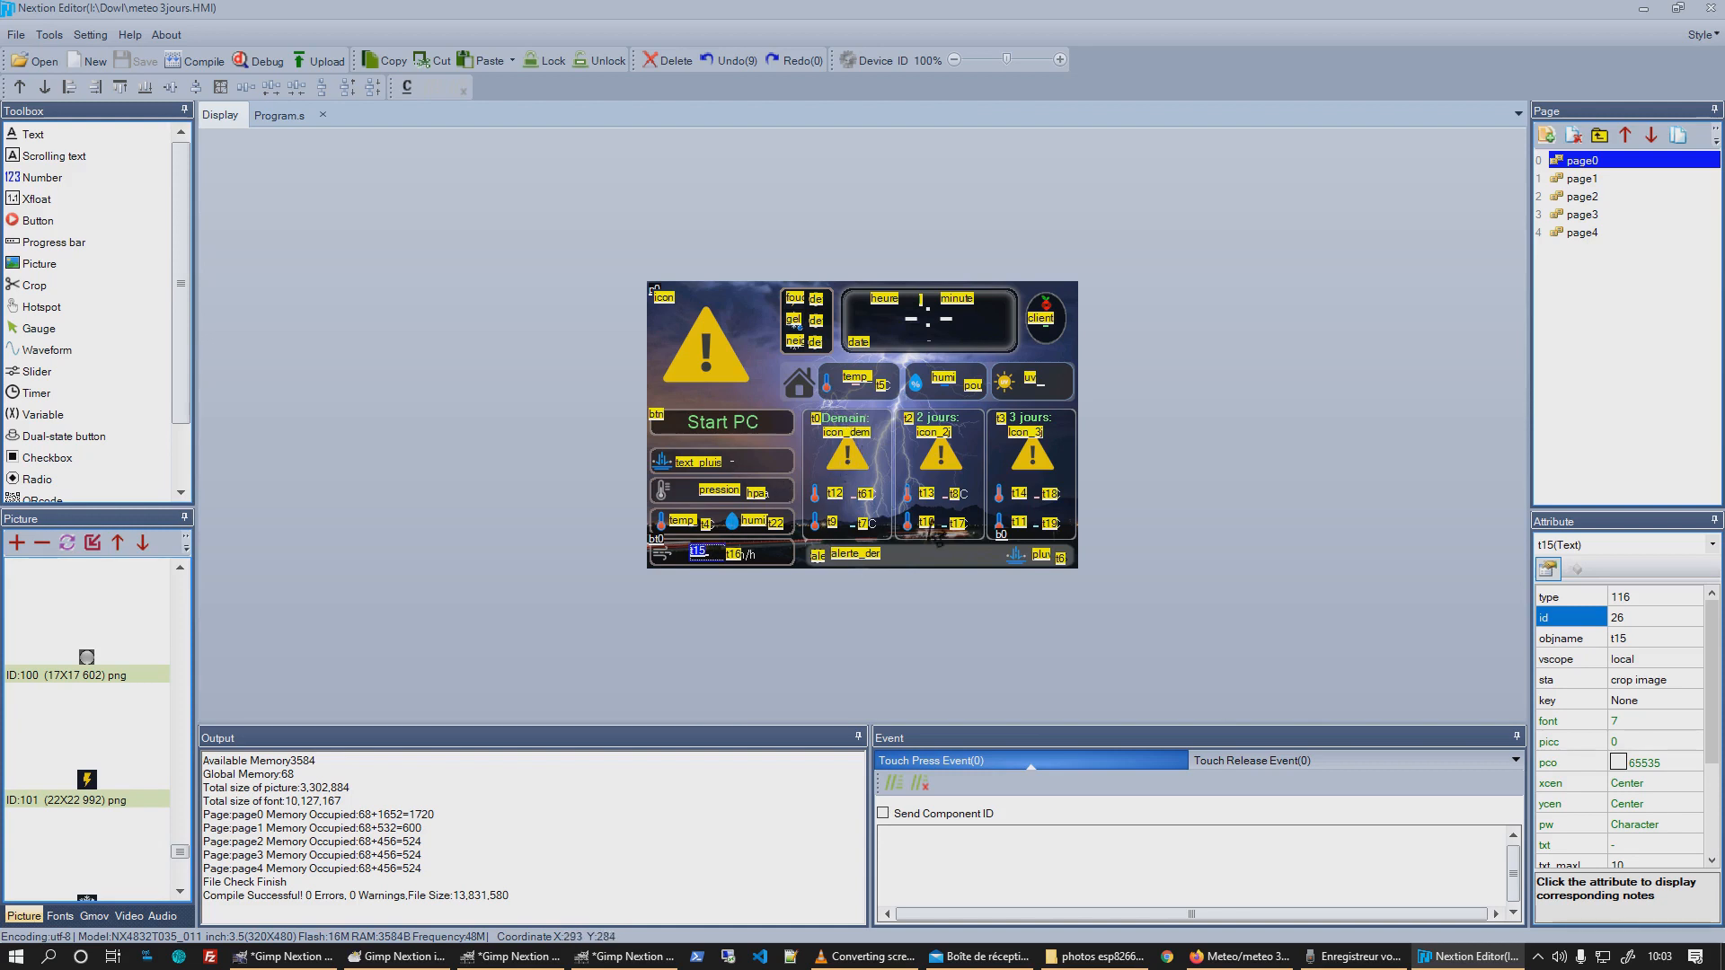
click(1190, 474)
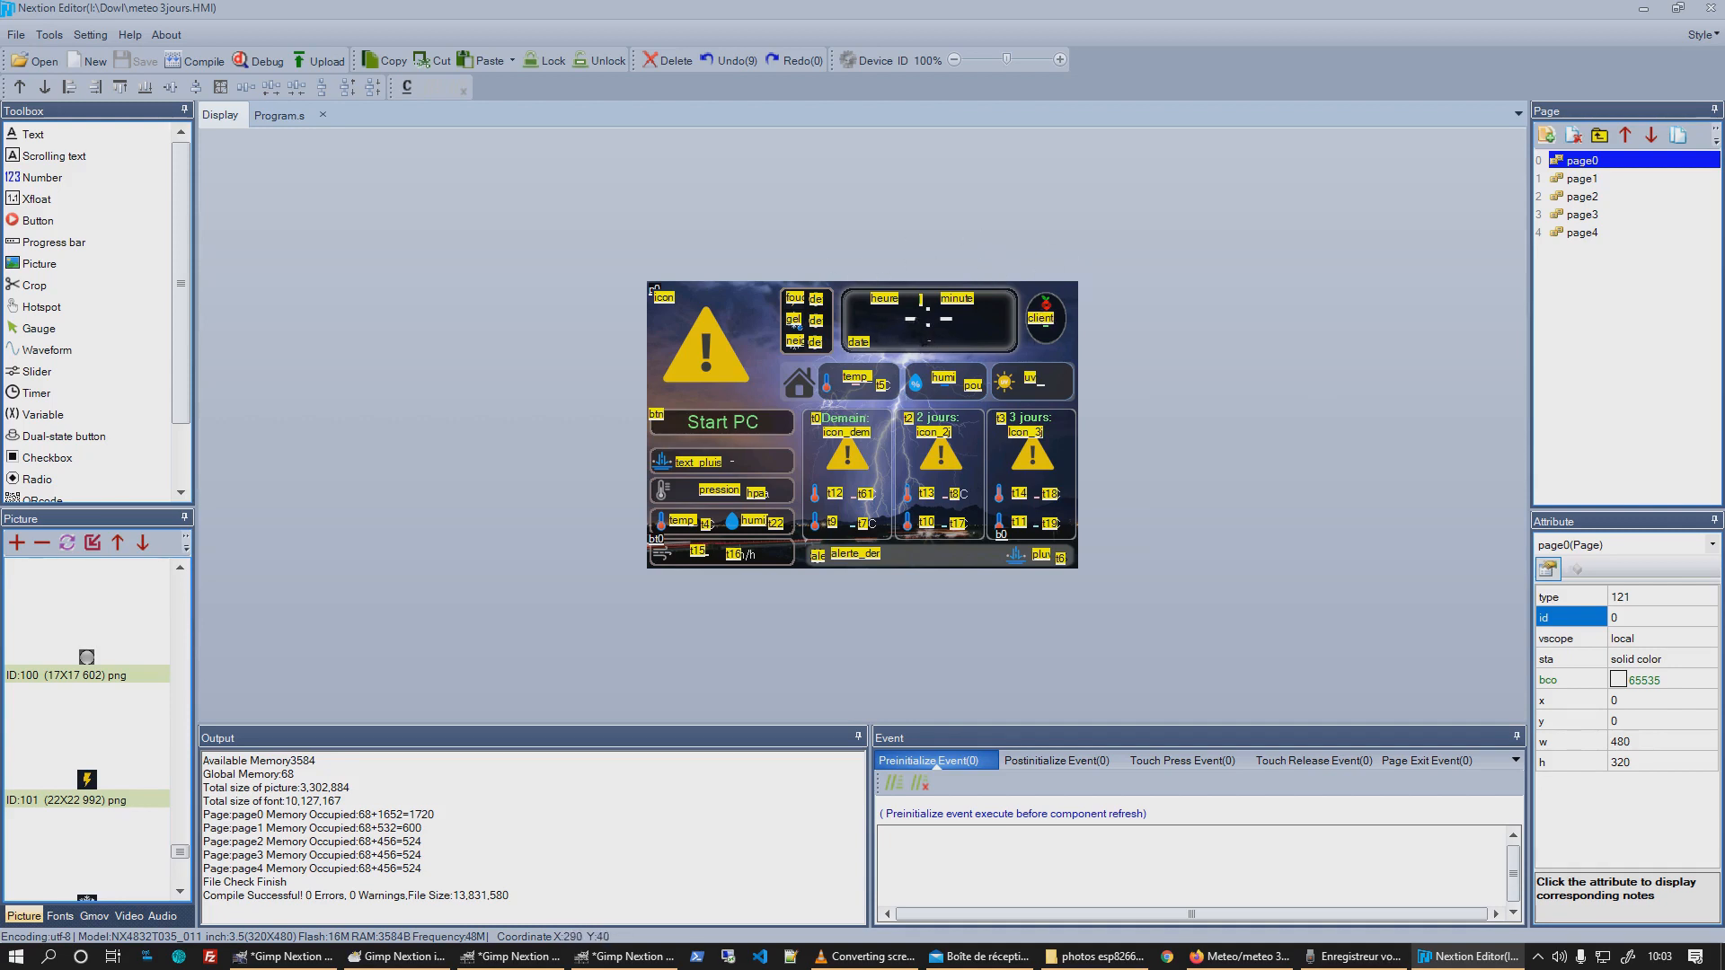
Select page0's heure, colon separator, minute and date components together.
click(909, 319)
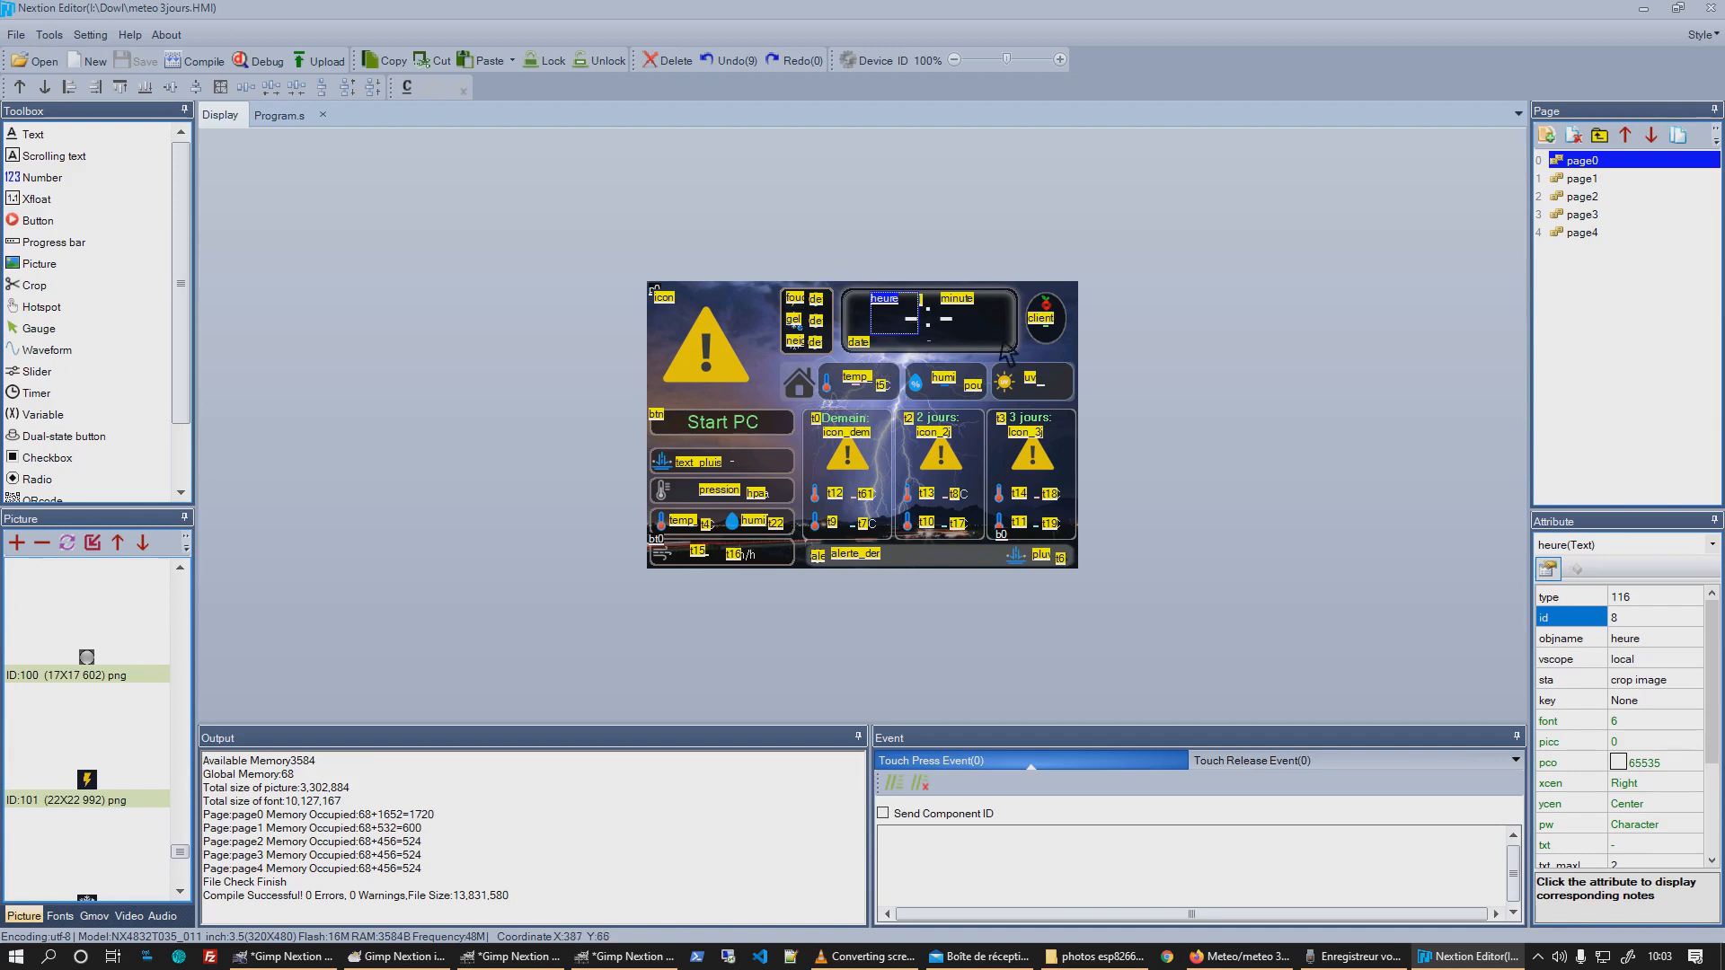
ctrl+click(926, 319)
ctrl+click(961, 317)
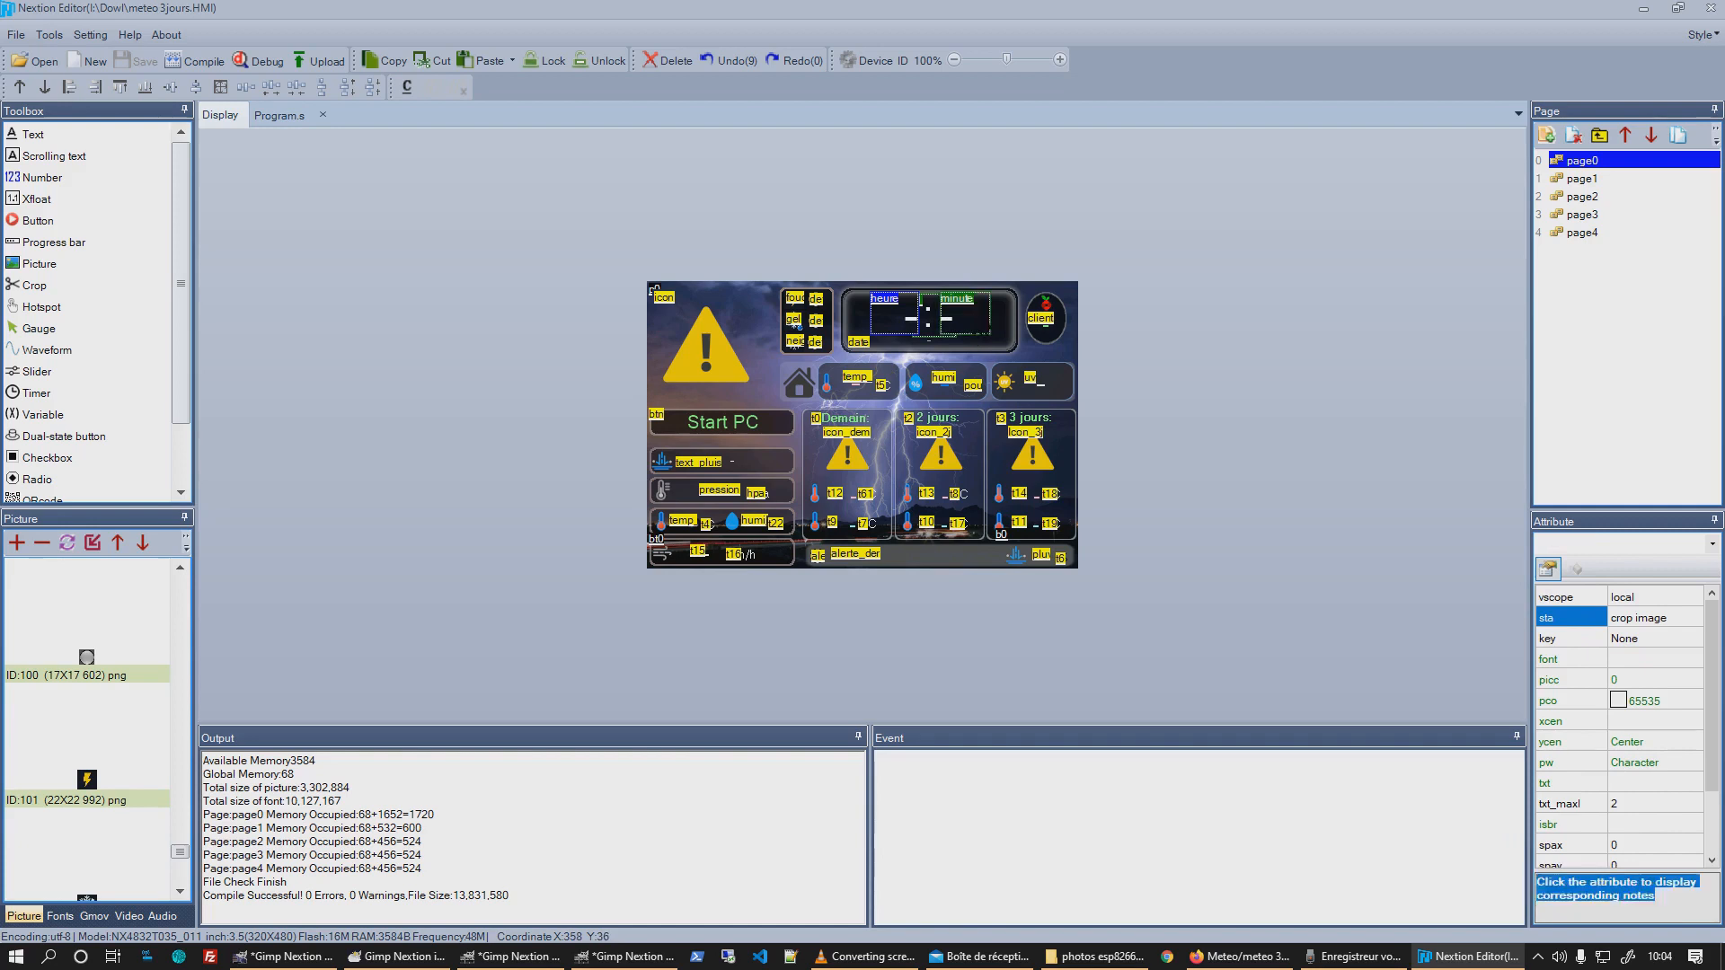
ctrl+click(950, 343)
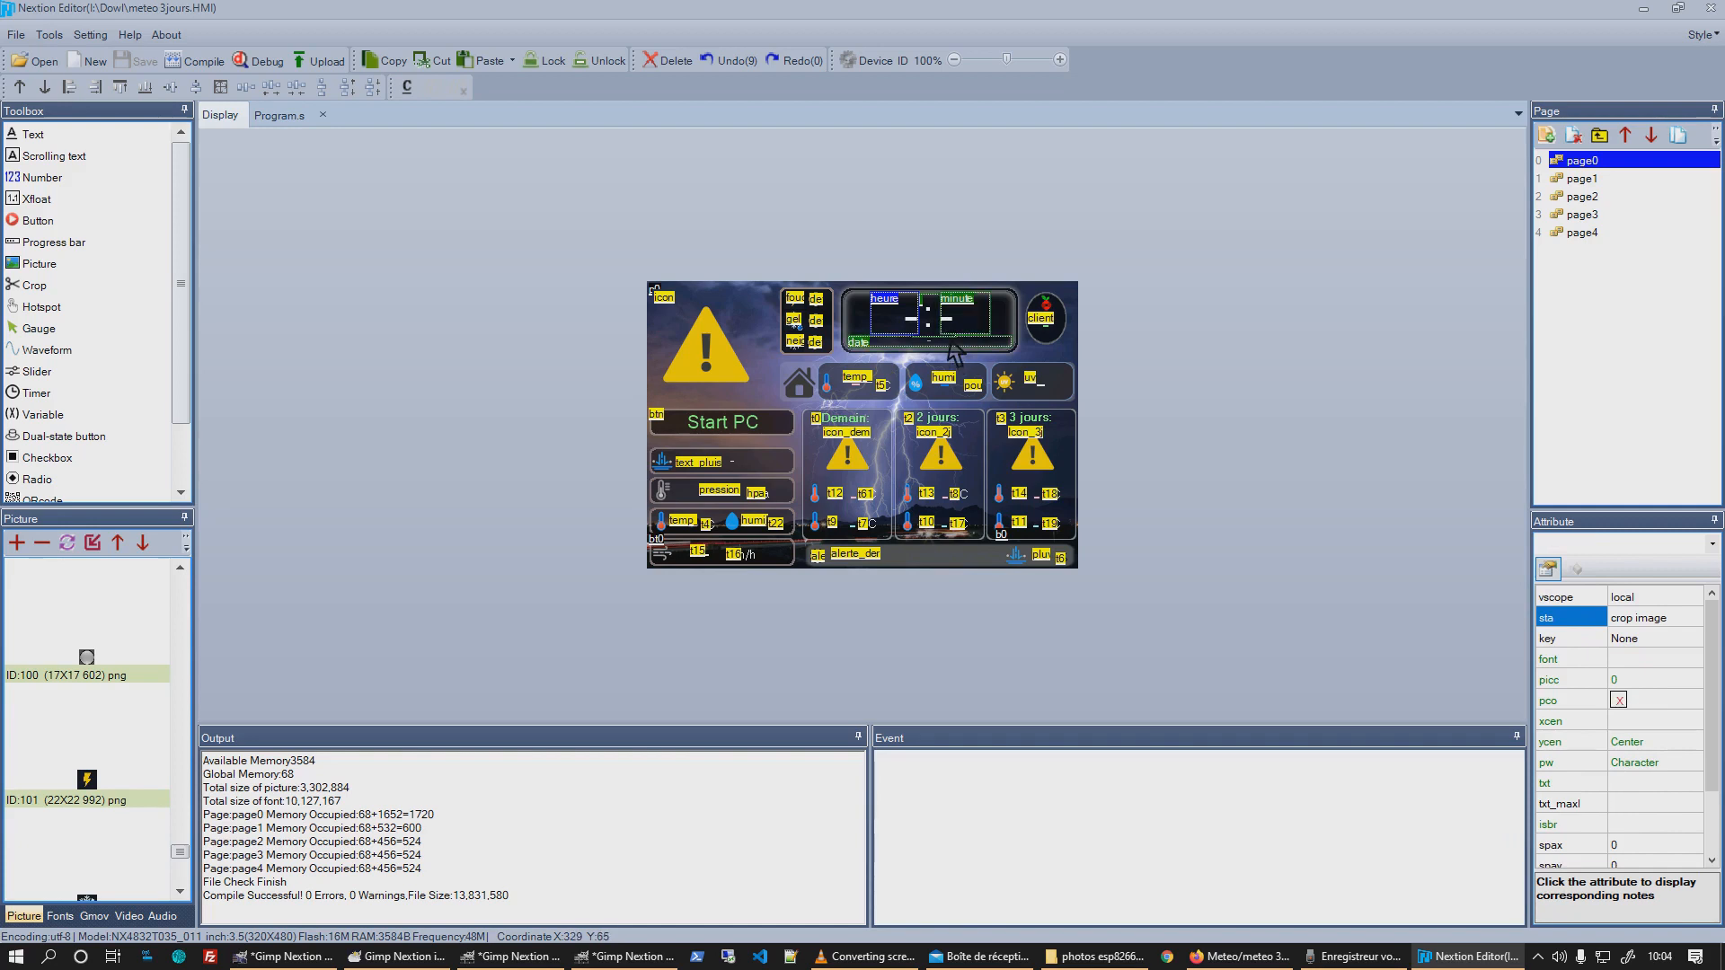
Nudge the four selected clock and date components up and down as one block.
key(Up)
key(Up)
key(Up)
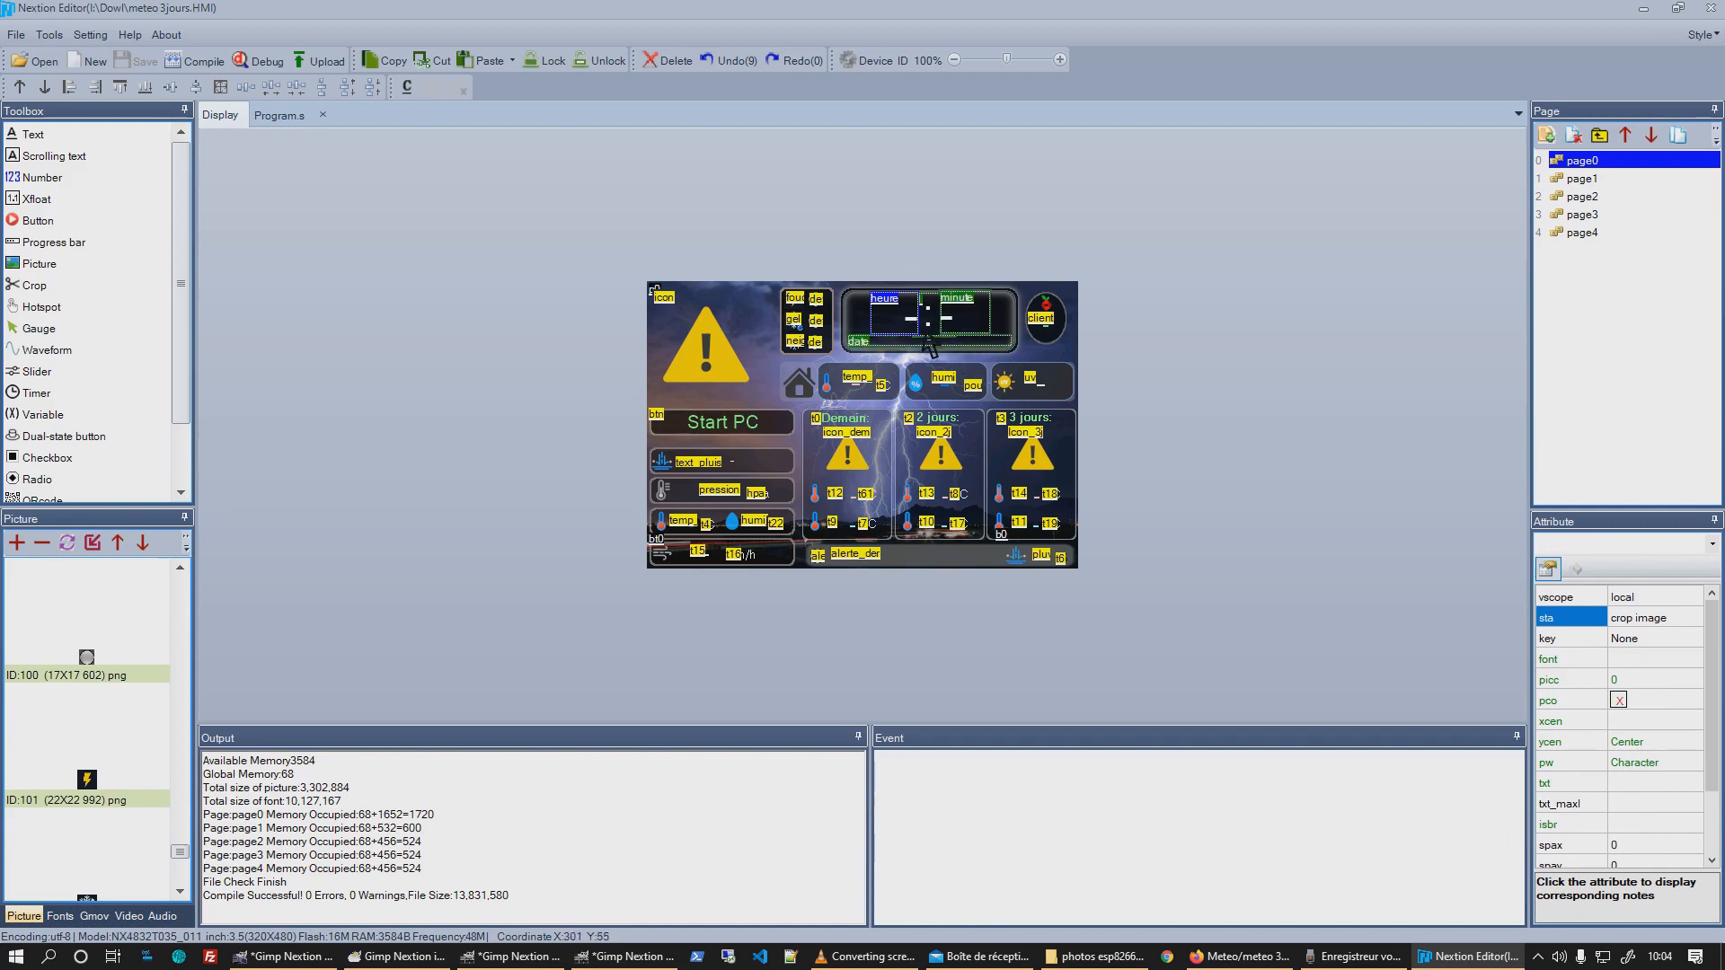
key(Down)
key(Down)
key(Down)
key(Up)
key(Up)
key(Up)
key(Up)
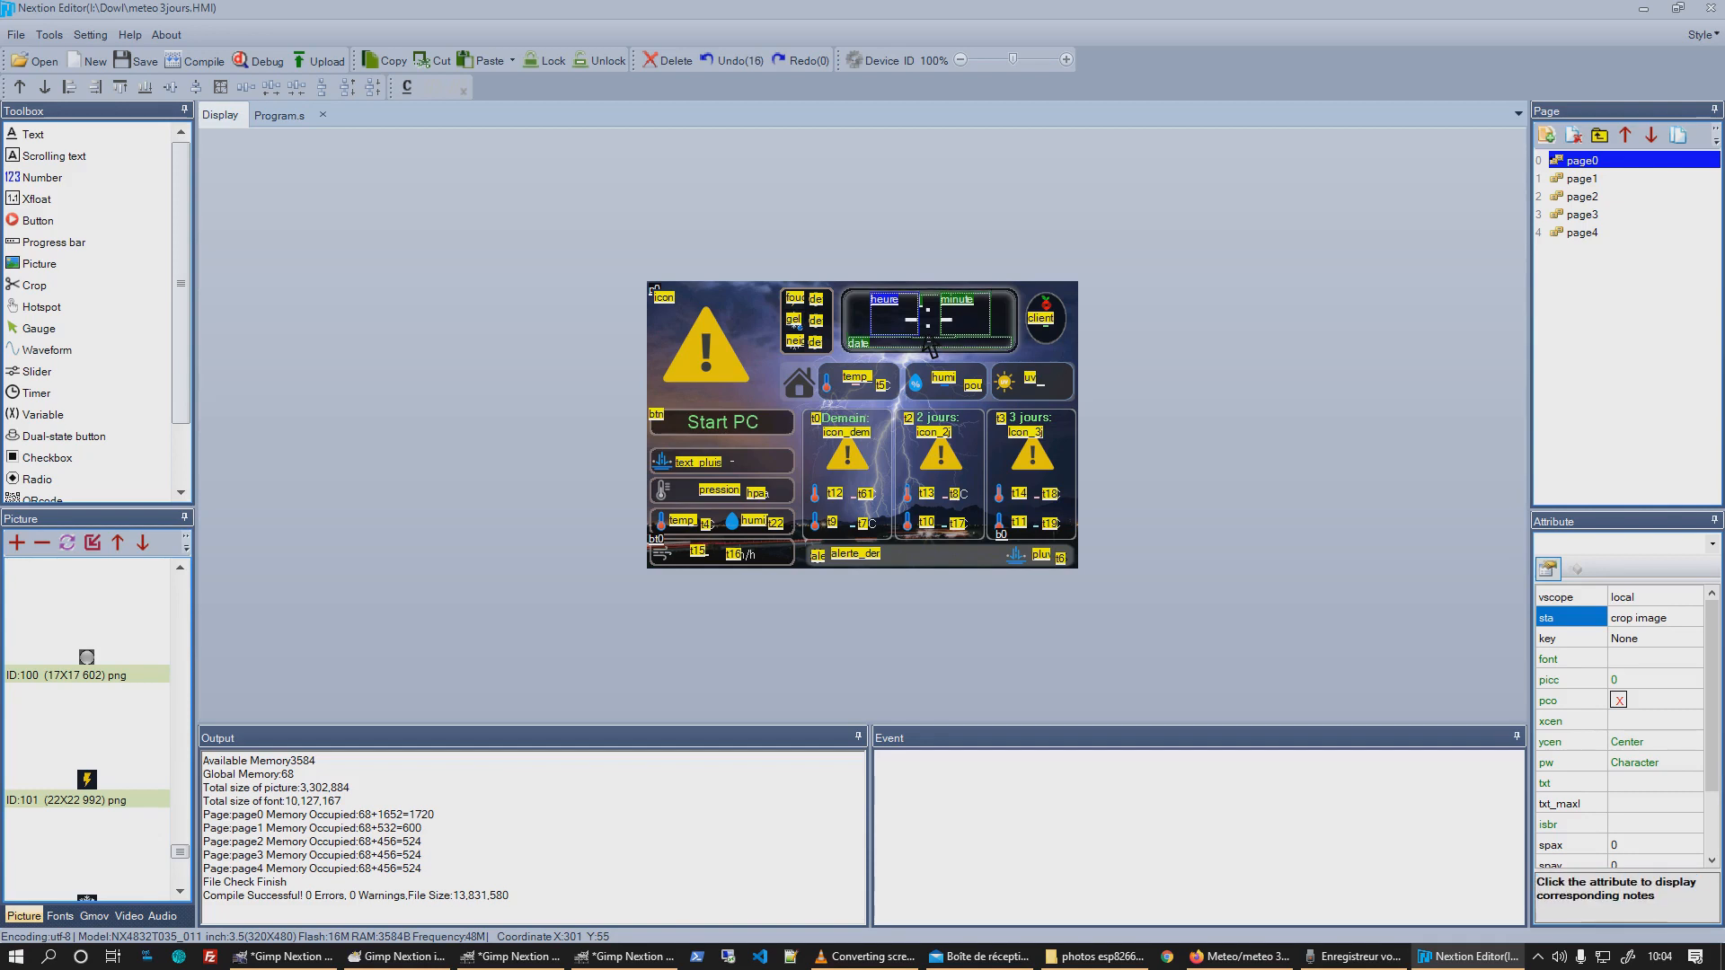
key(Down)
key(Down)
key(Down)
key(Down)
key(Down)
Copy the selected clock and date components from page0 and paste them onto a newly added page.
right_click(904, 316)
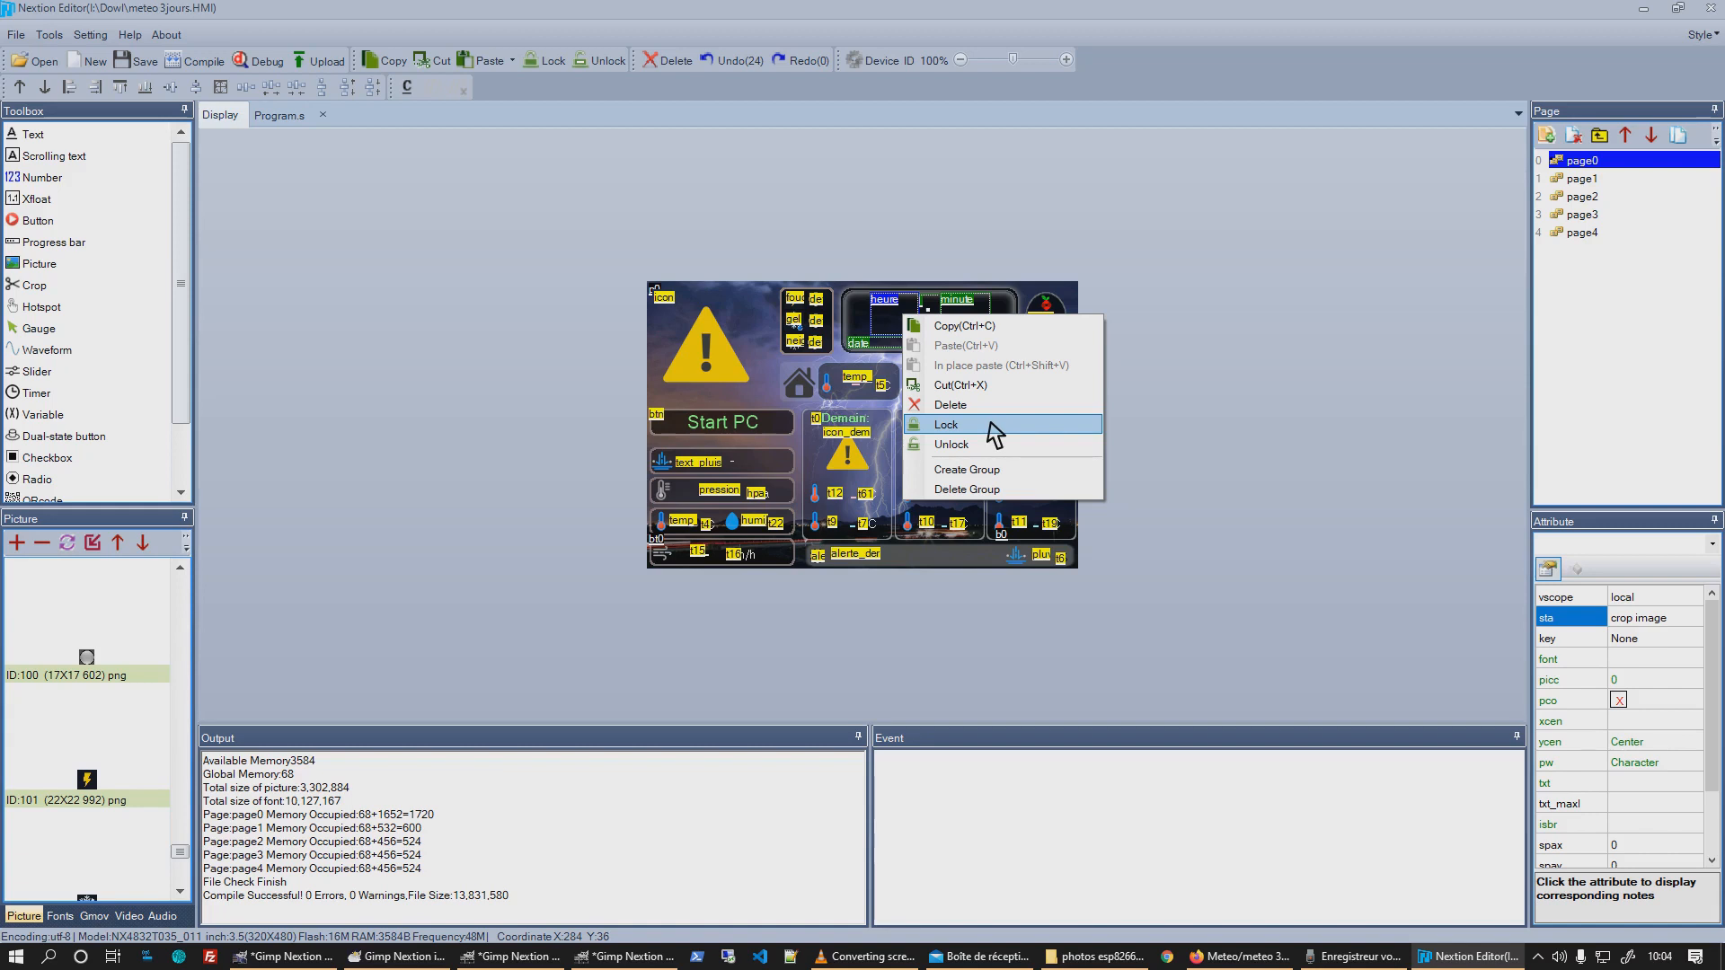
click(965, 325)
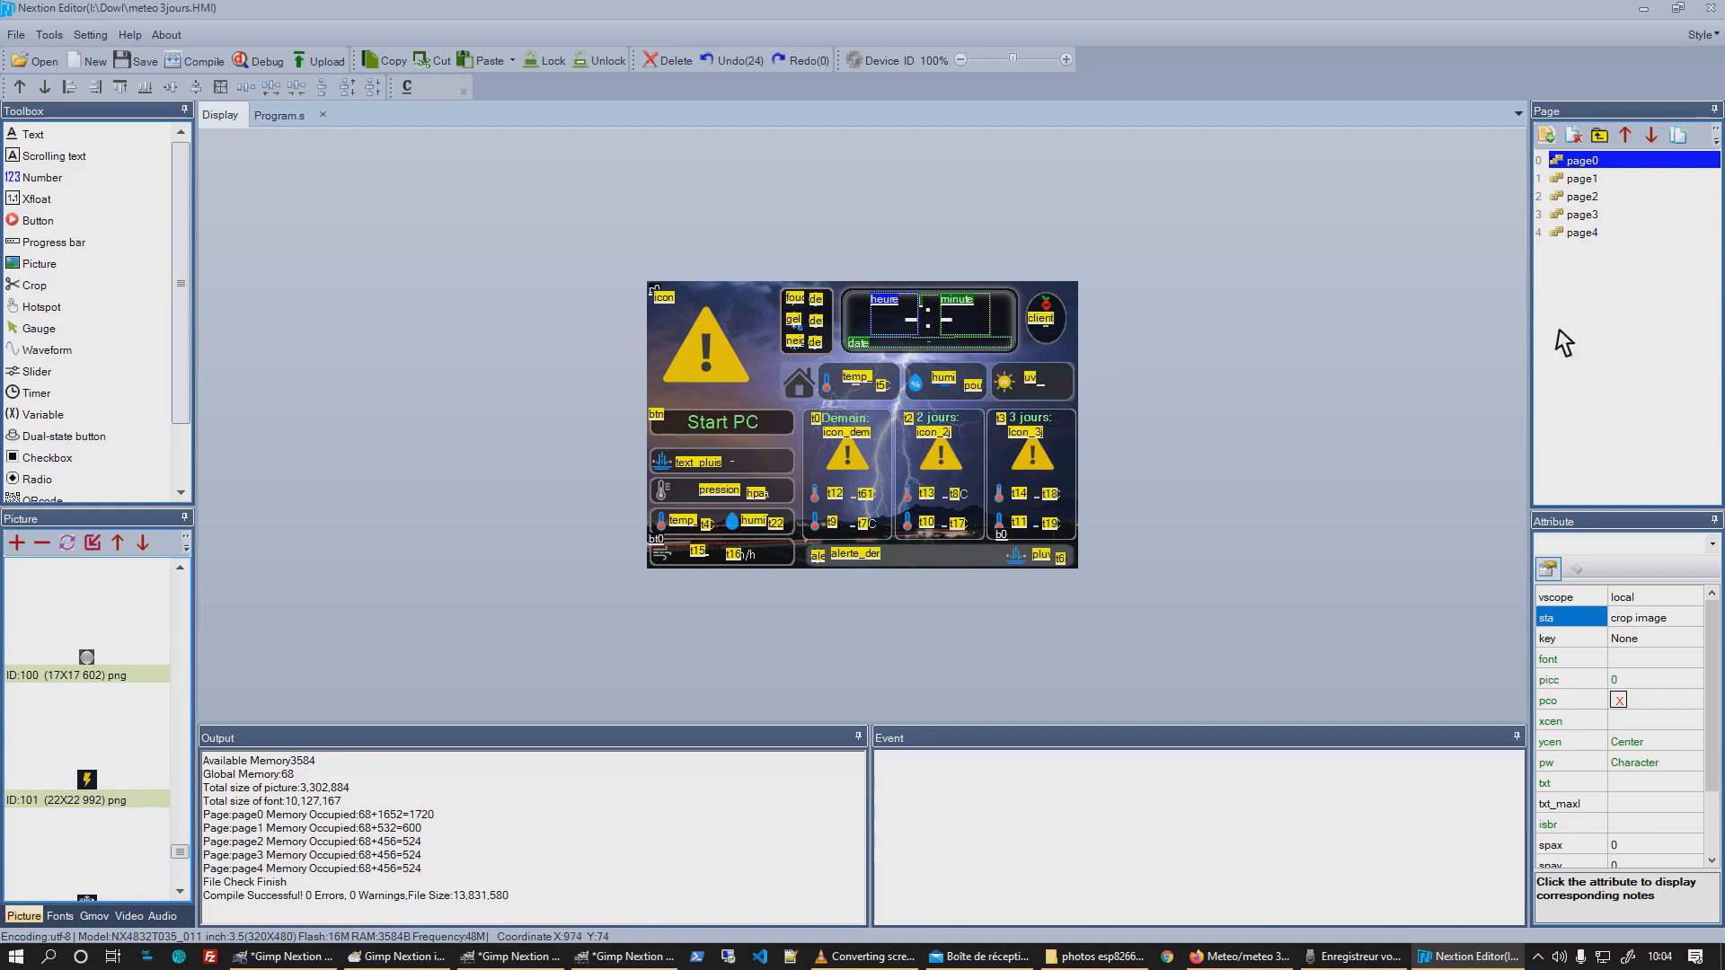
click(1559, 134)
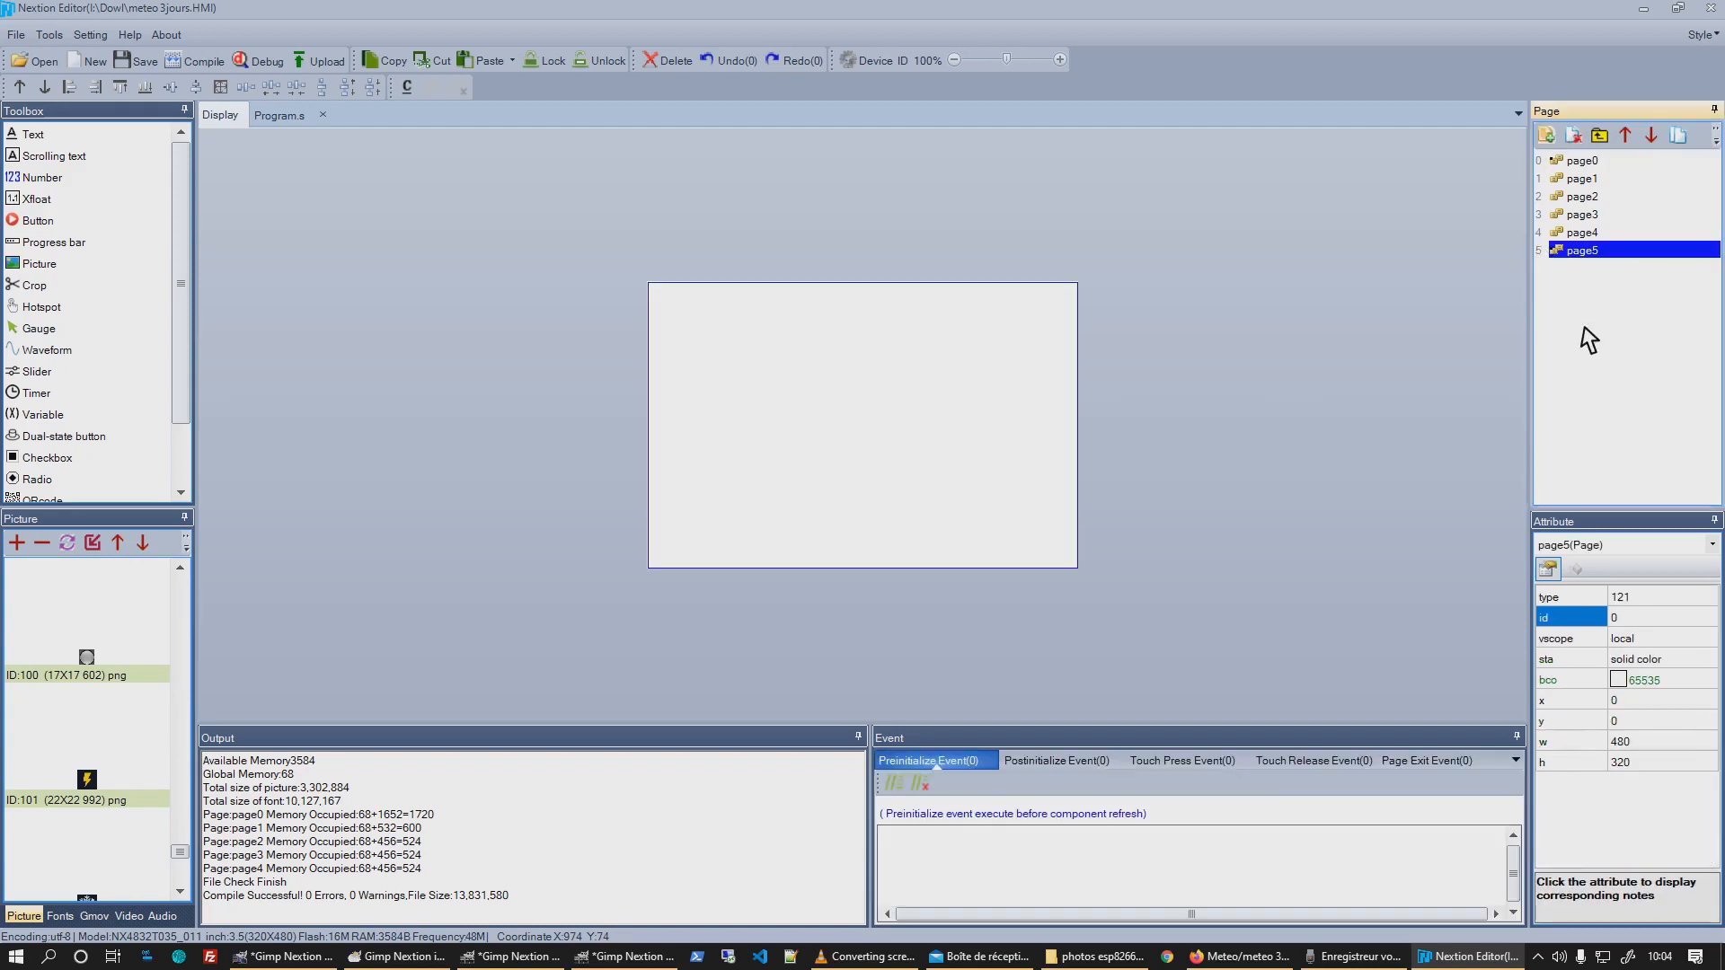
right_click(881, 446)
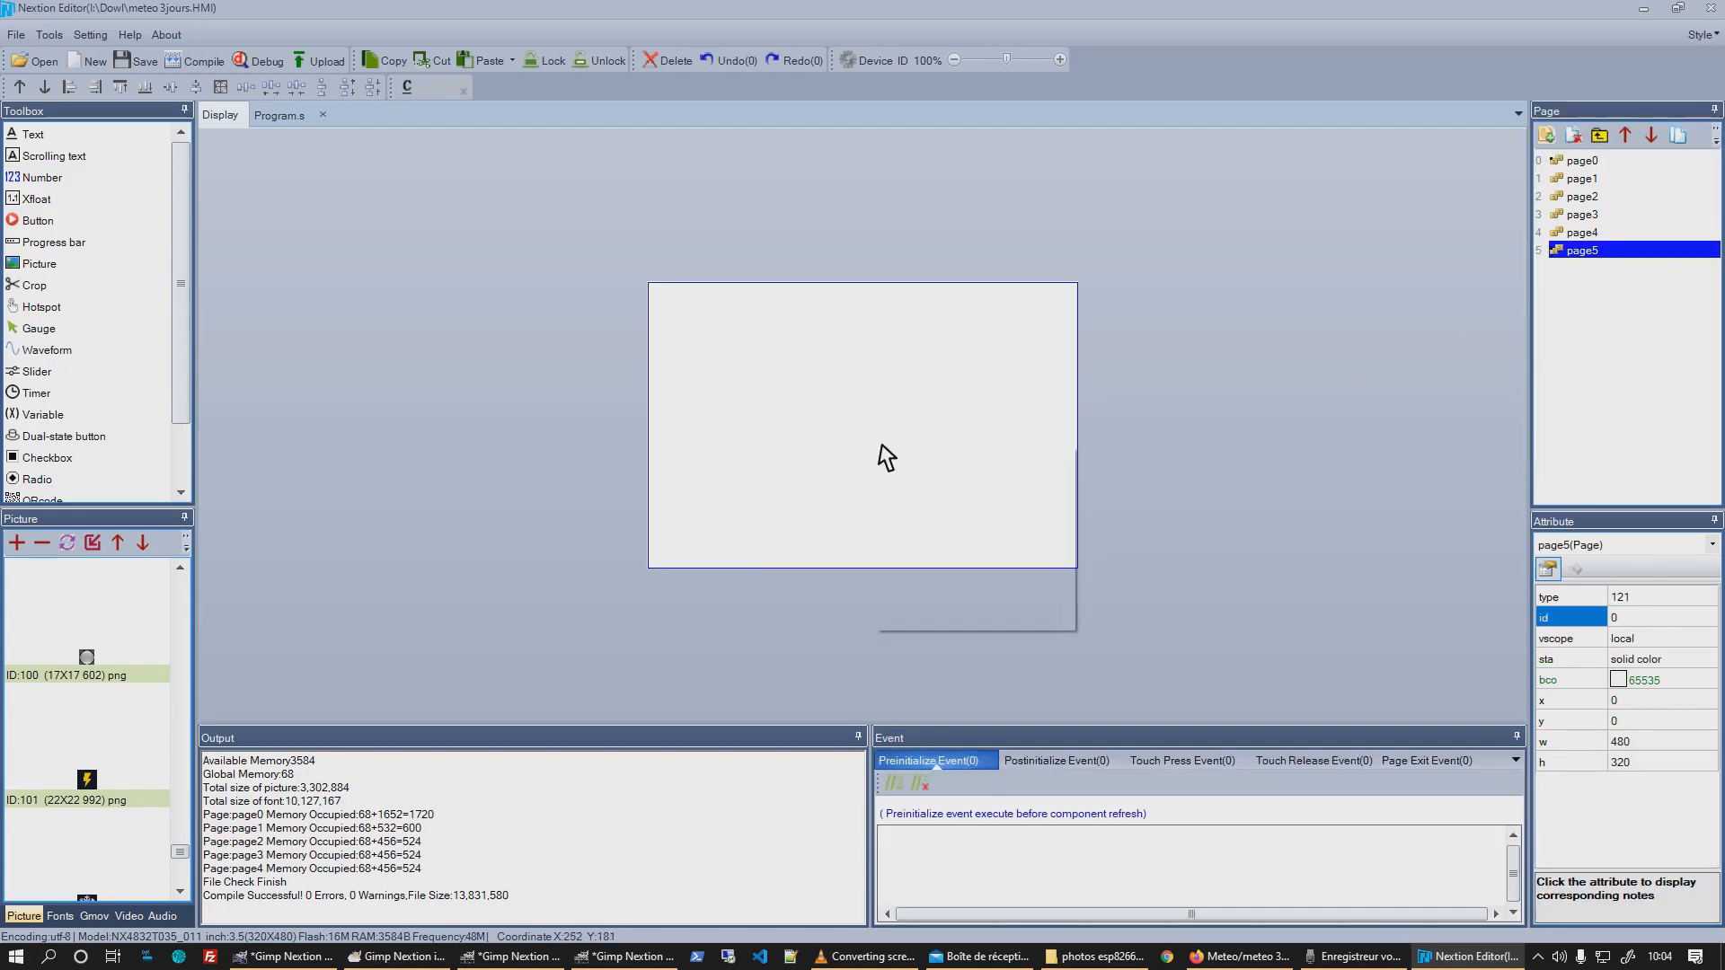
click(930, 479)
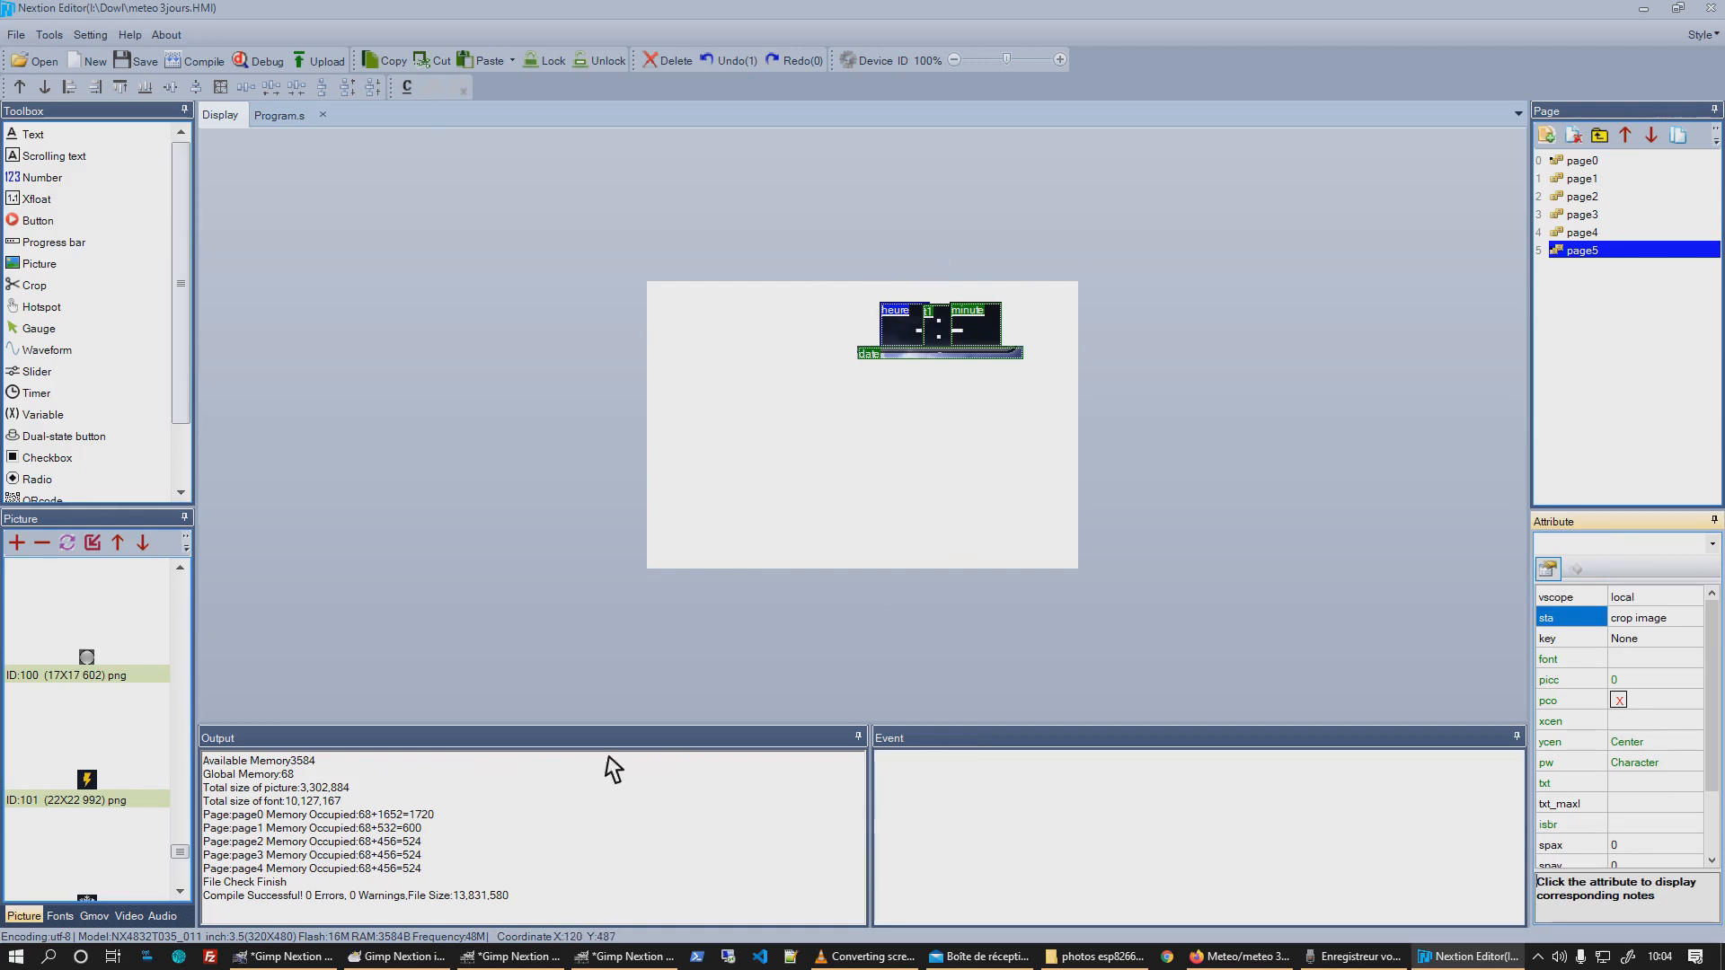
Add a picture component showing image 109 to page5 and send it behind the clock and date components.
click(40, 264)
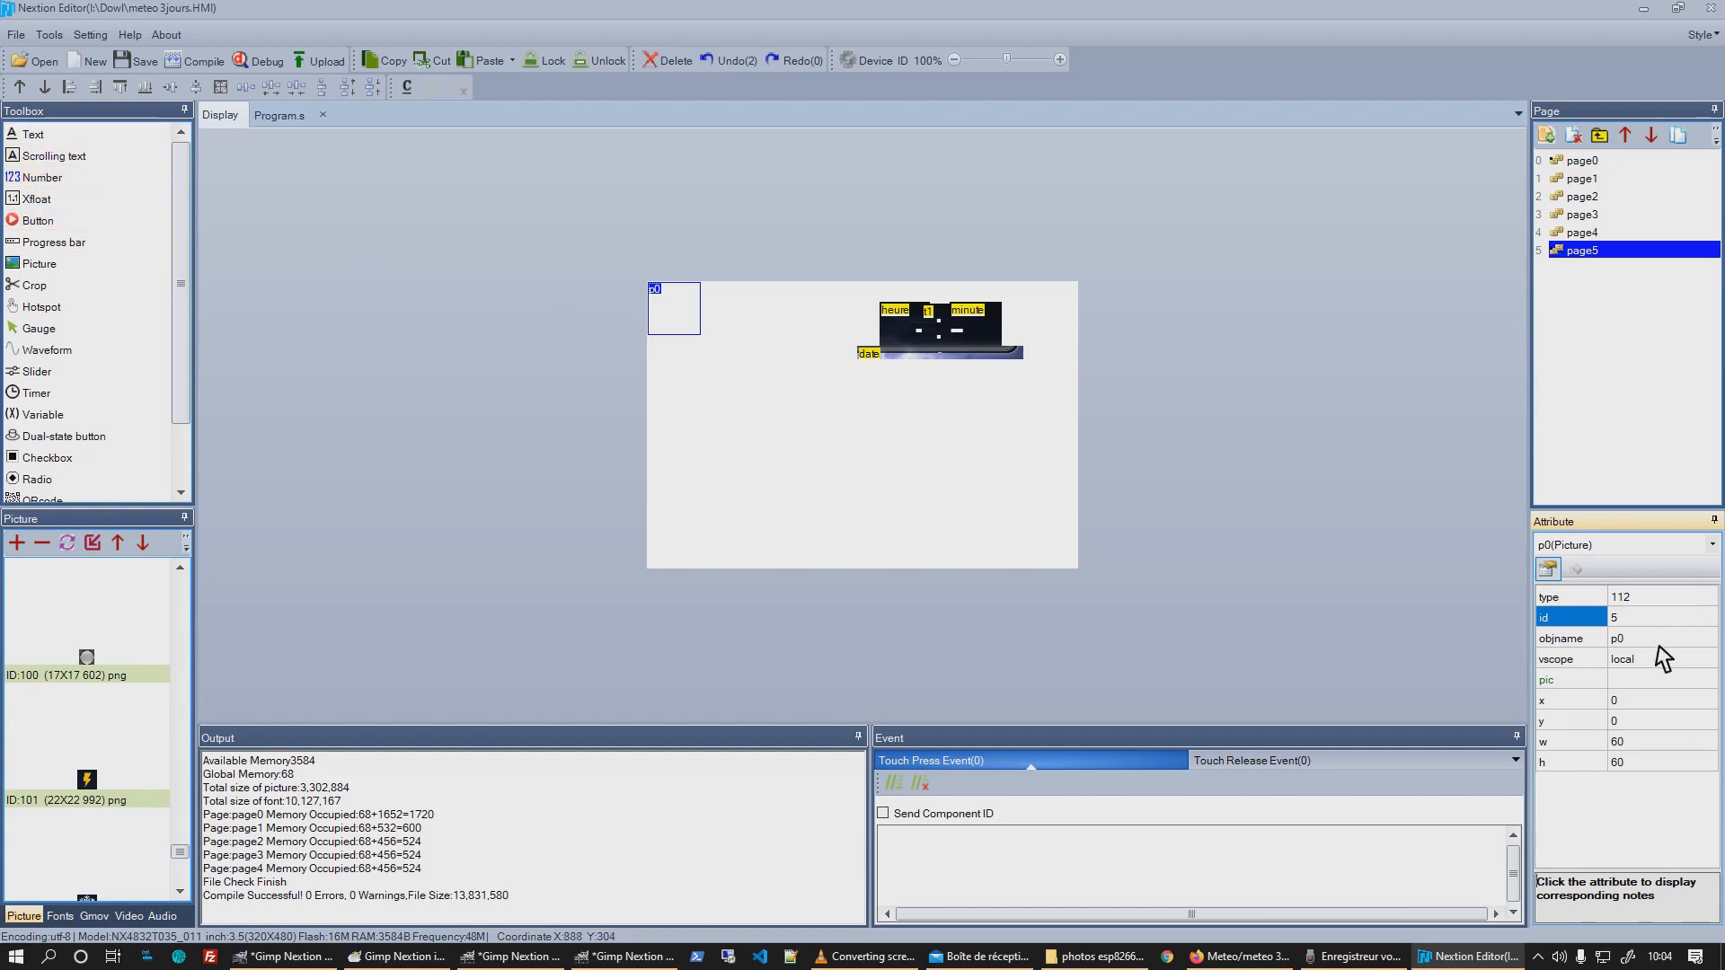
click(1661, 680)
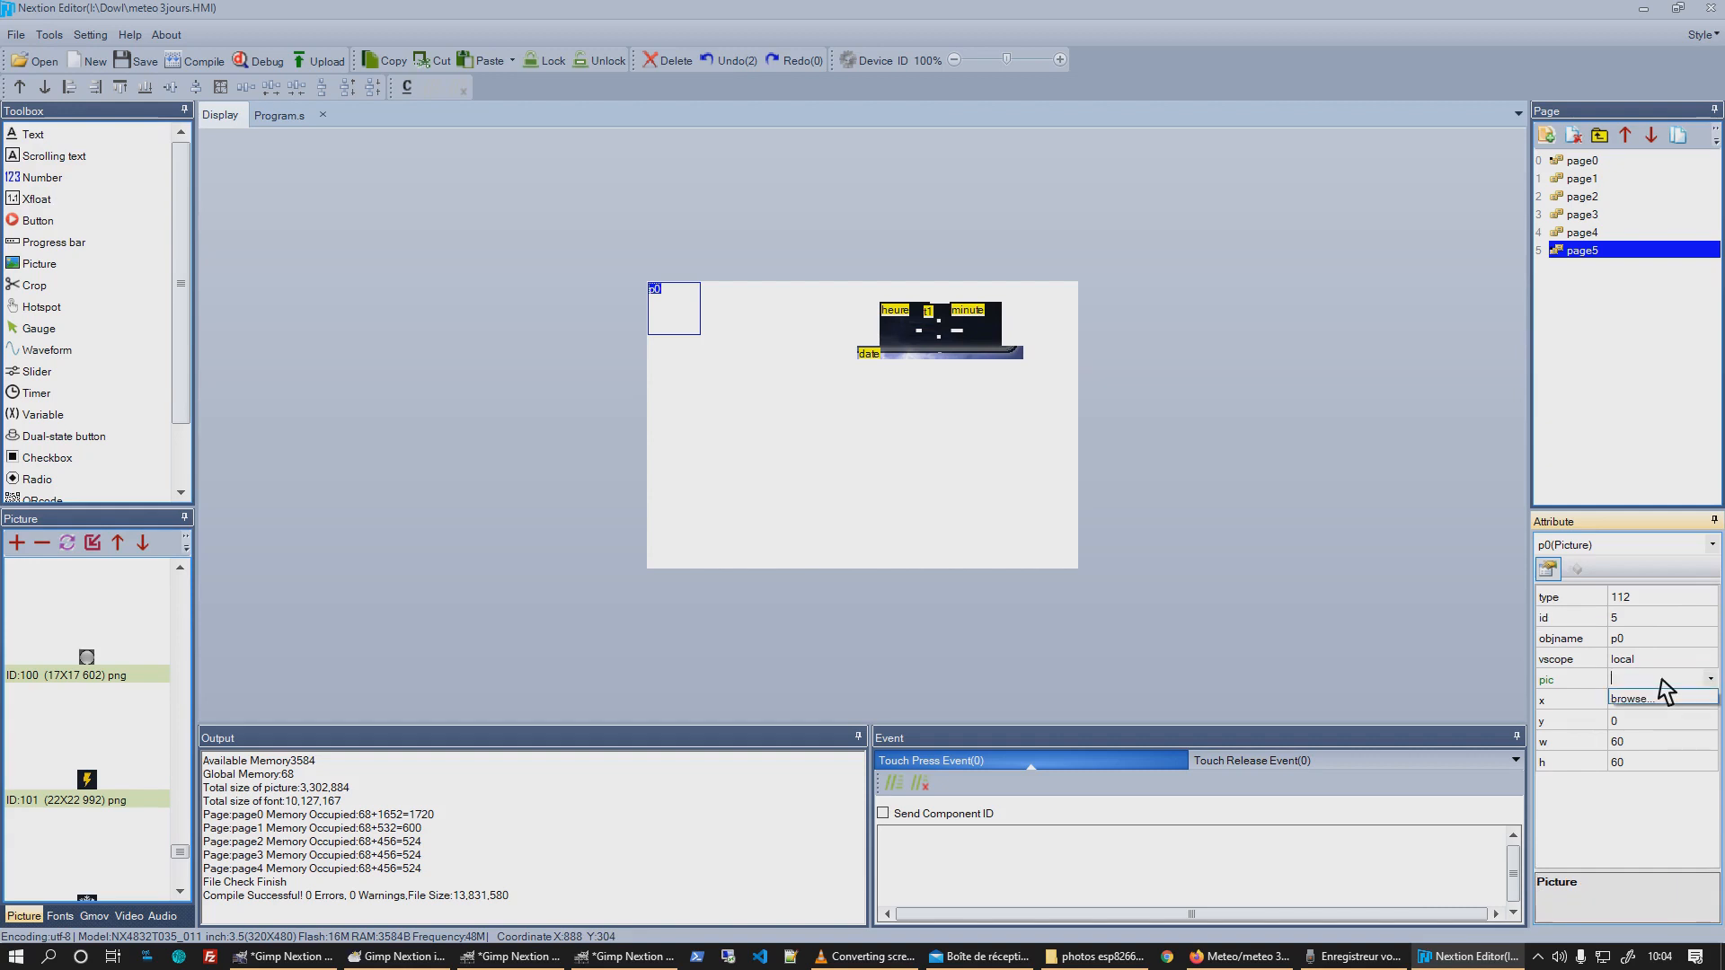
click(1660, 697)
scroll(876, 519, down, 10)
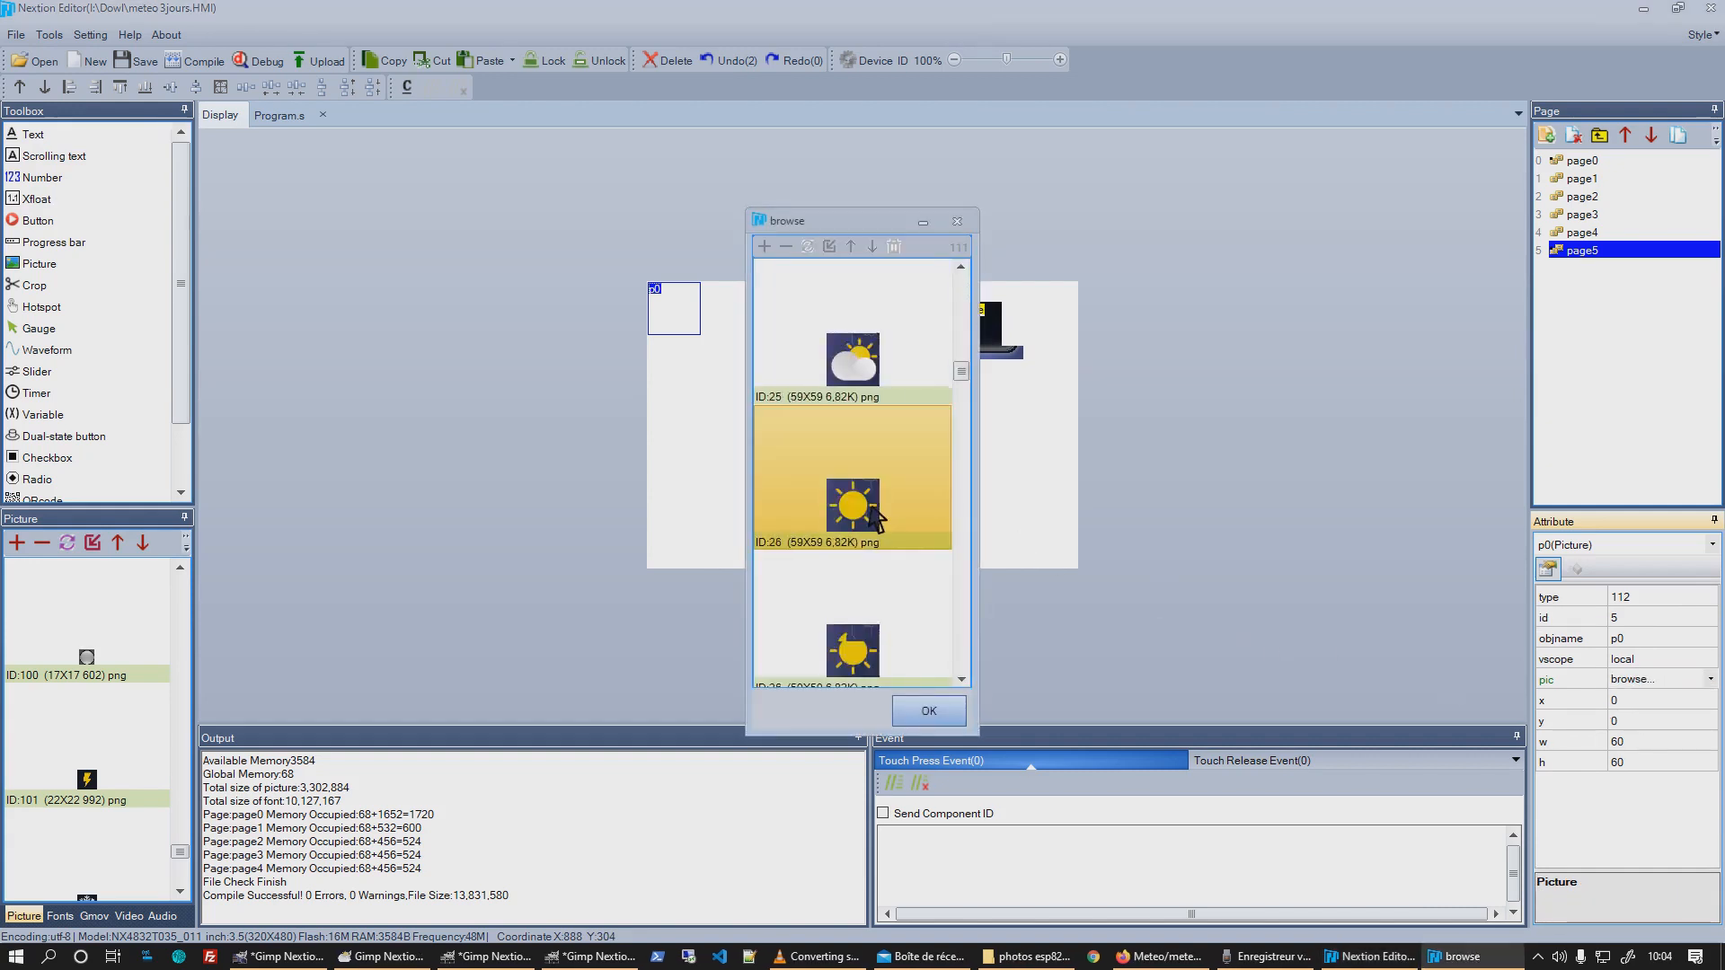
scroll(876, 519, down, 12)
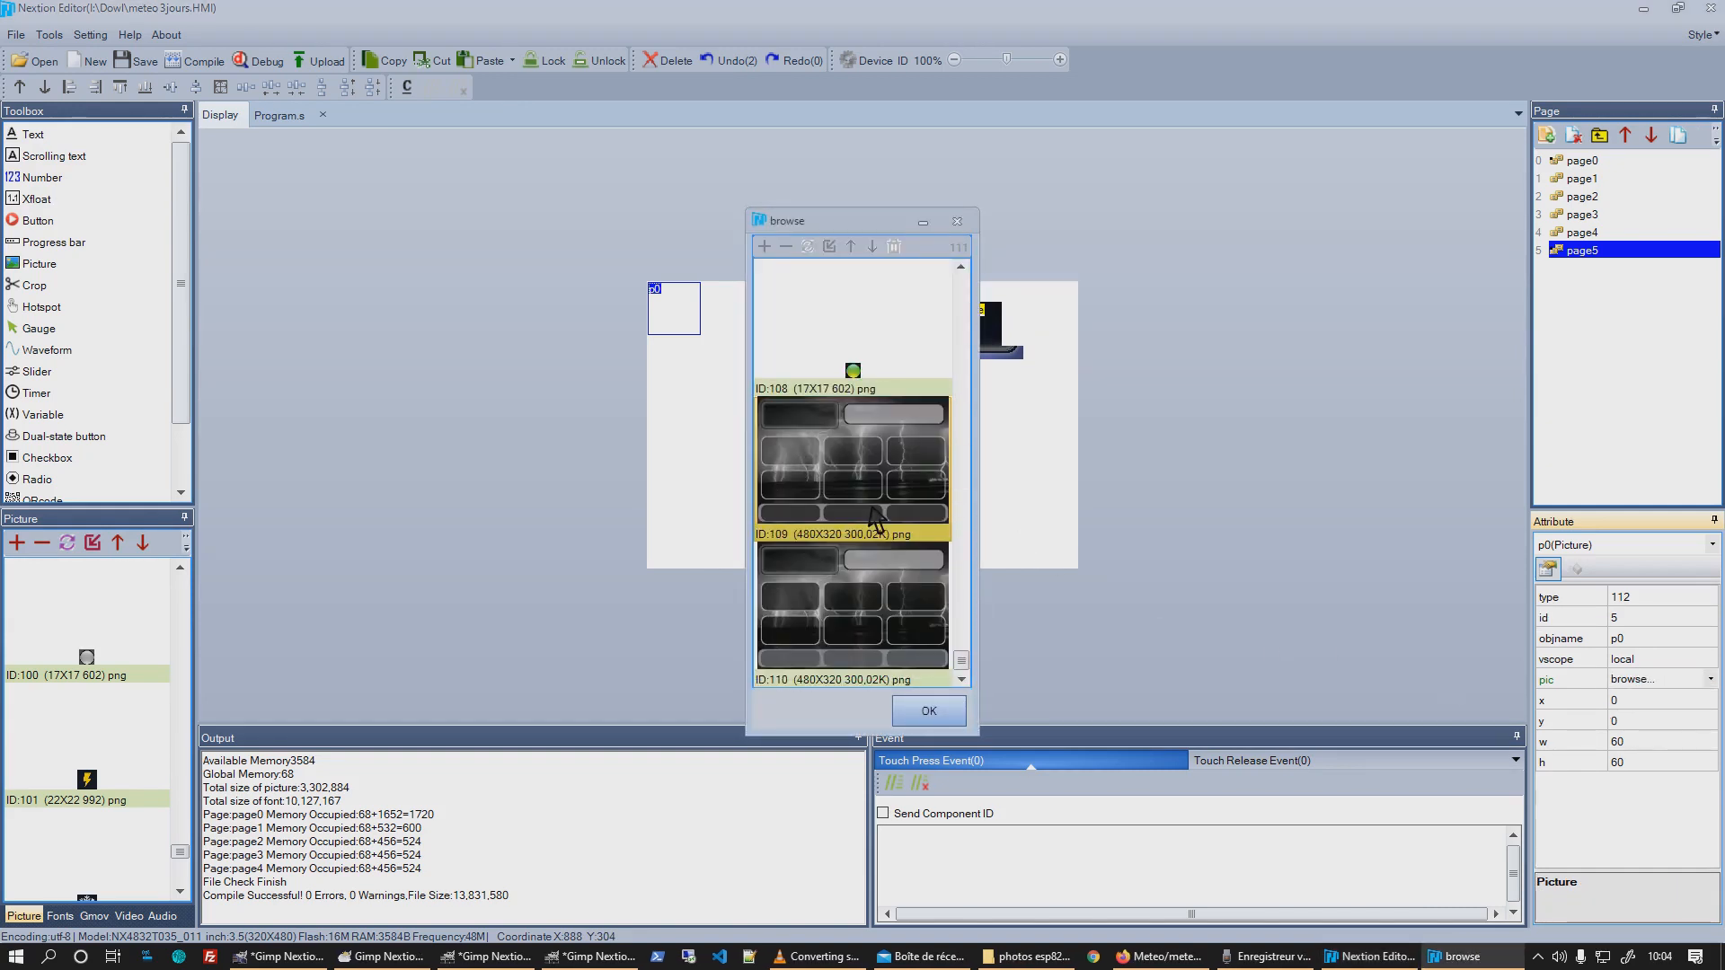
click(894, 464)
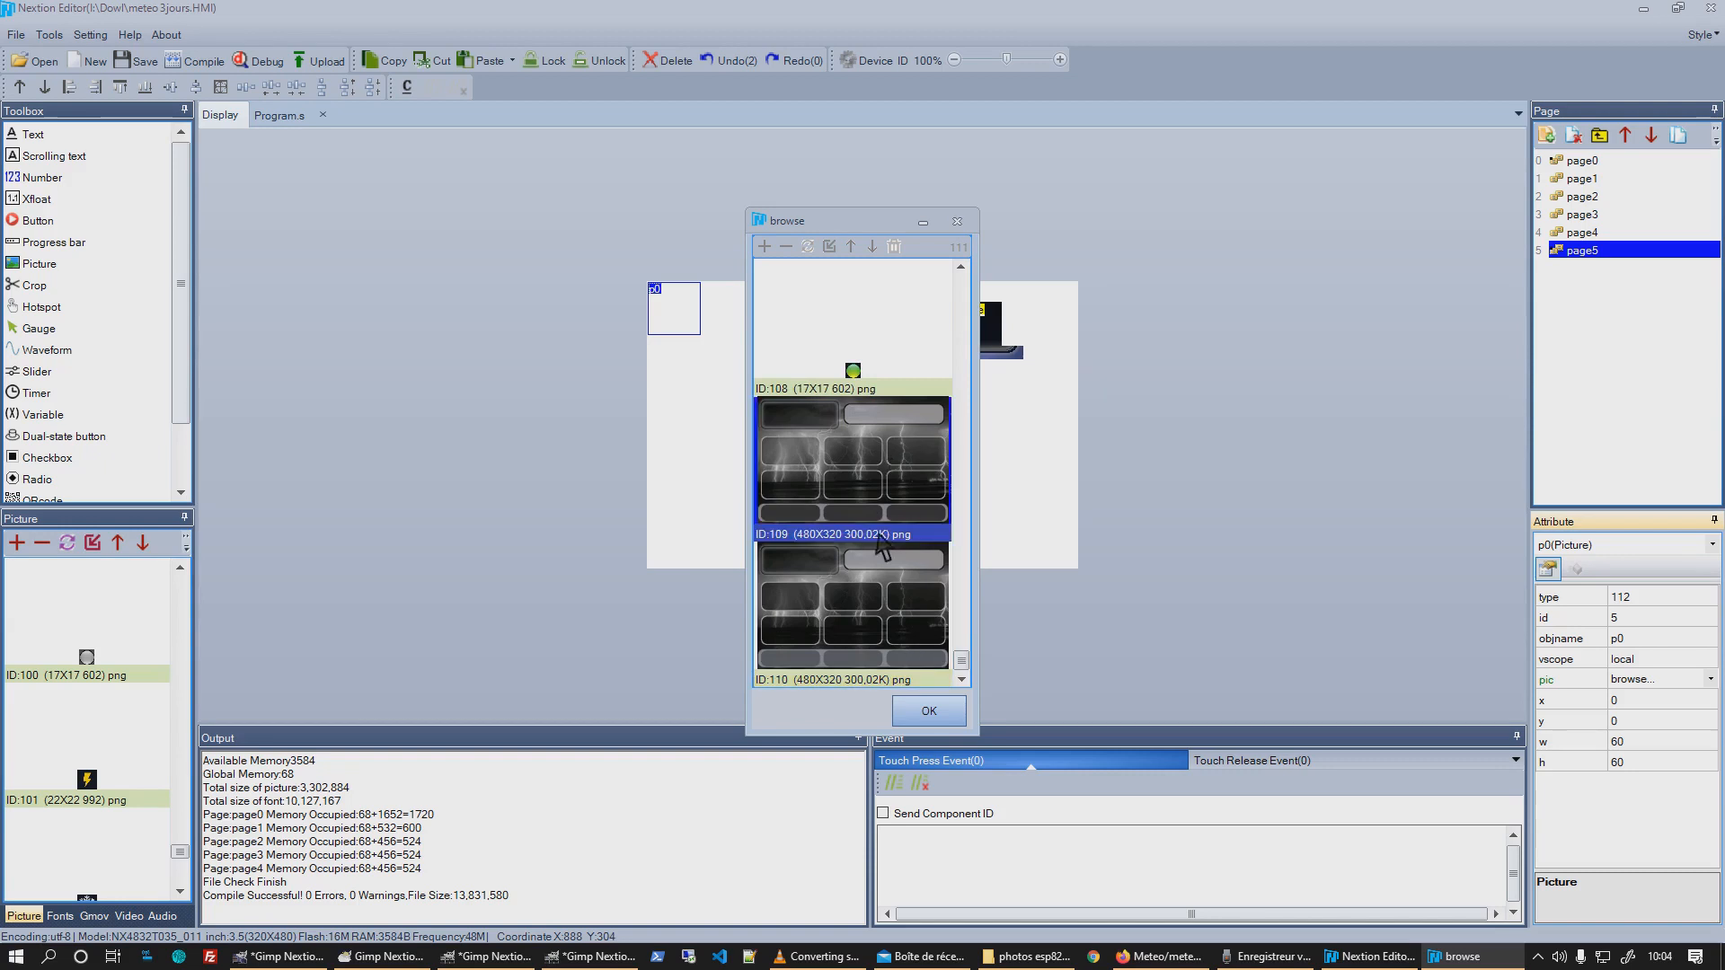
click(930, 711)
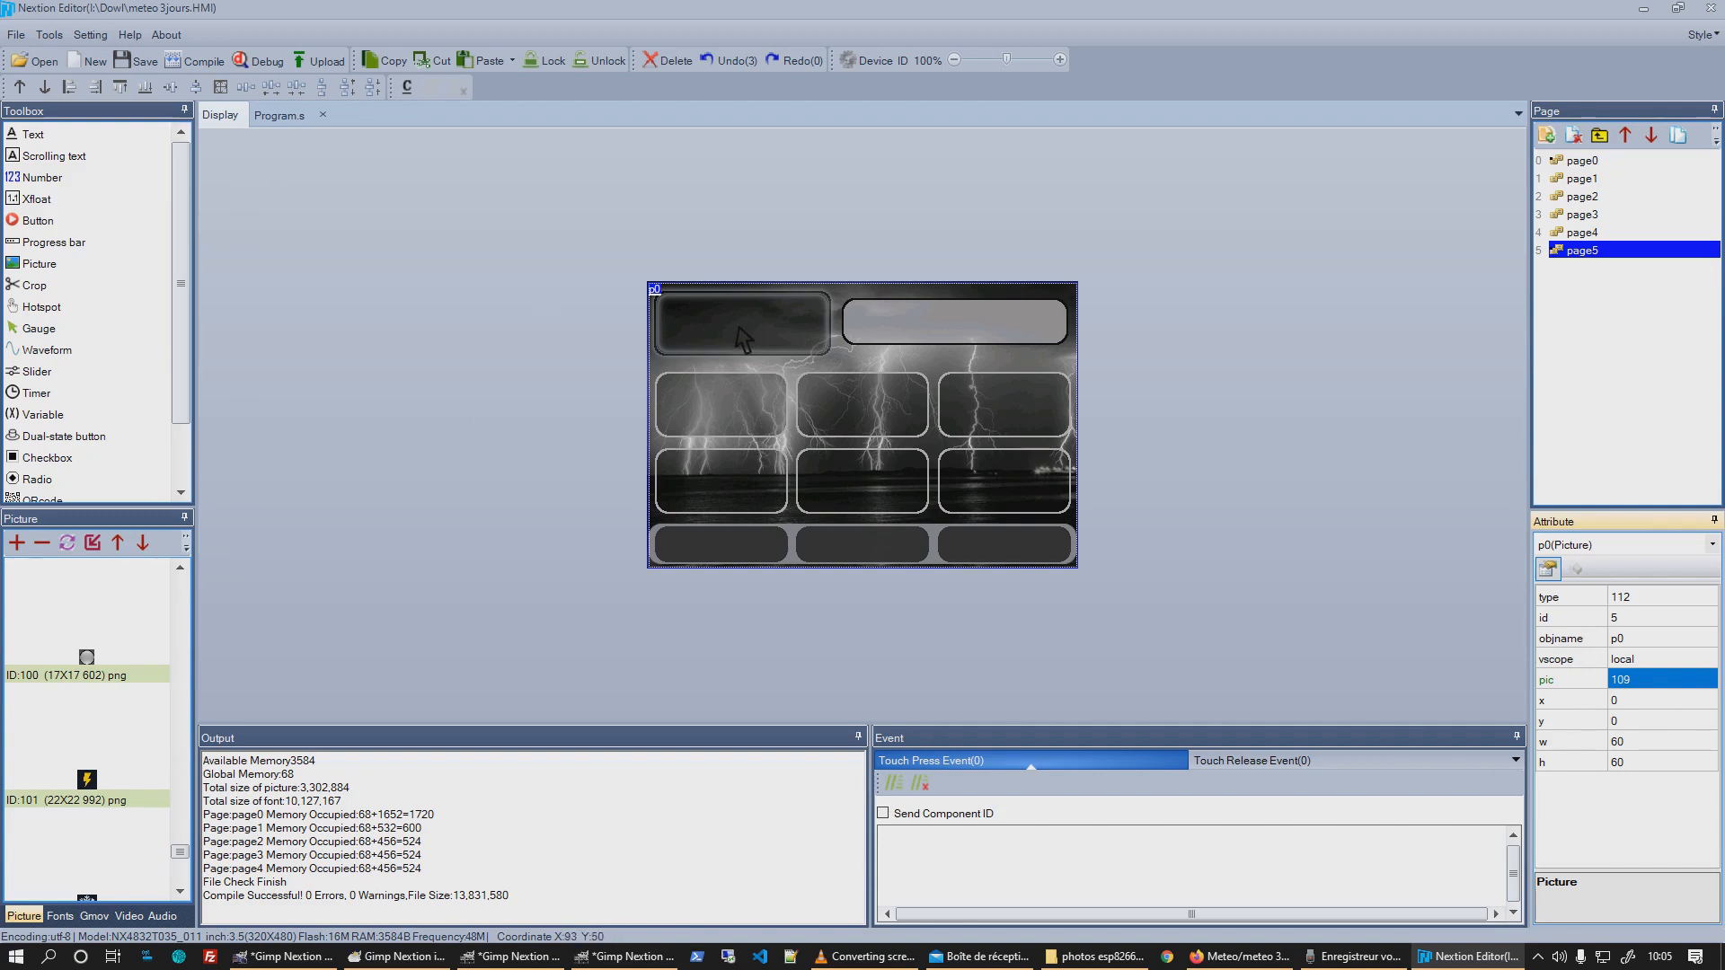
key(ctrl+v)
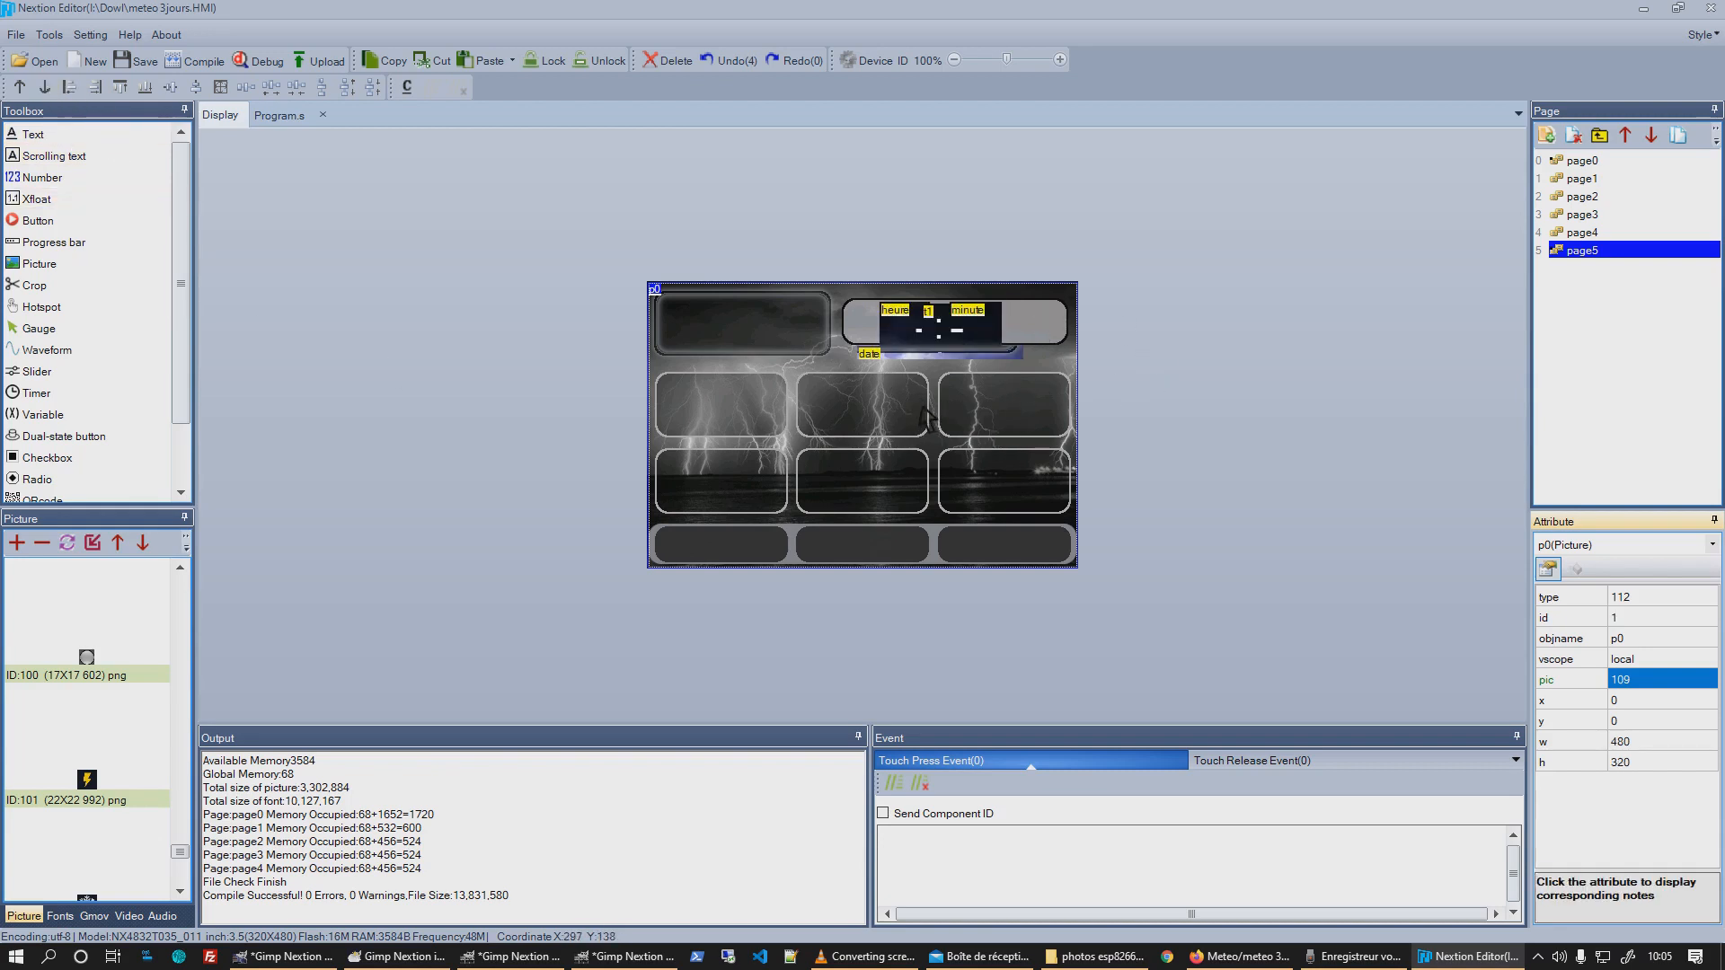
Move page5's heure, colon separator, minute and date components together into the dark frame at the background's upper left.
click(918, 346)
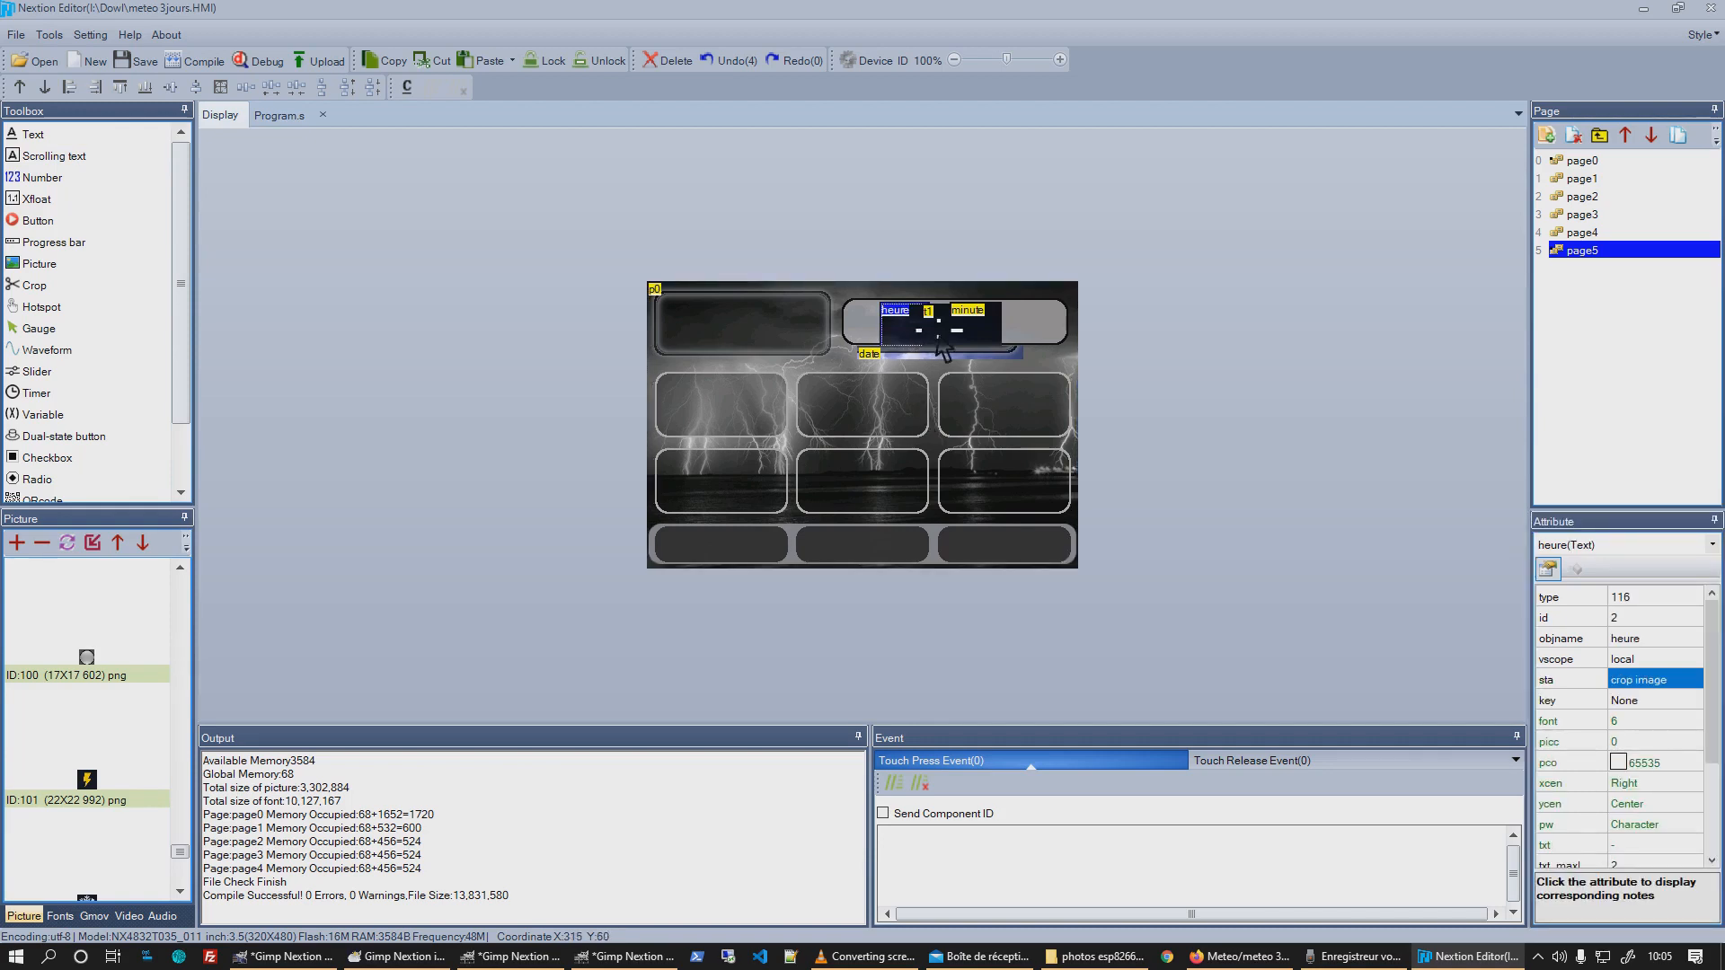
ctrl+click(942, 332)
ctrl+click(967, 338)
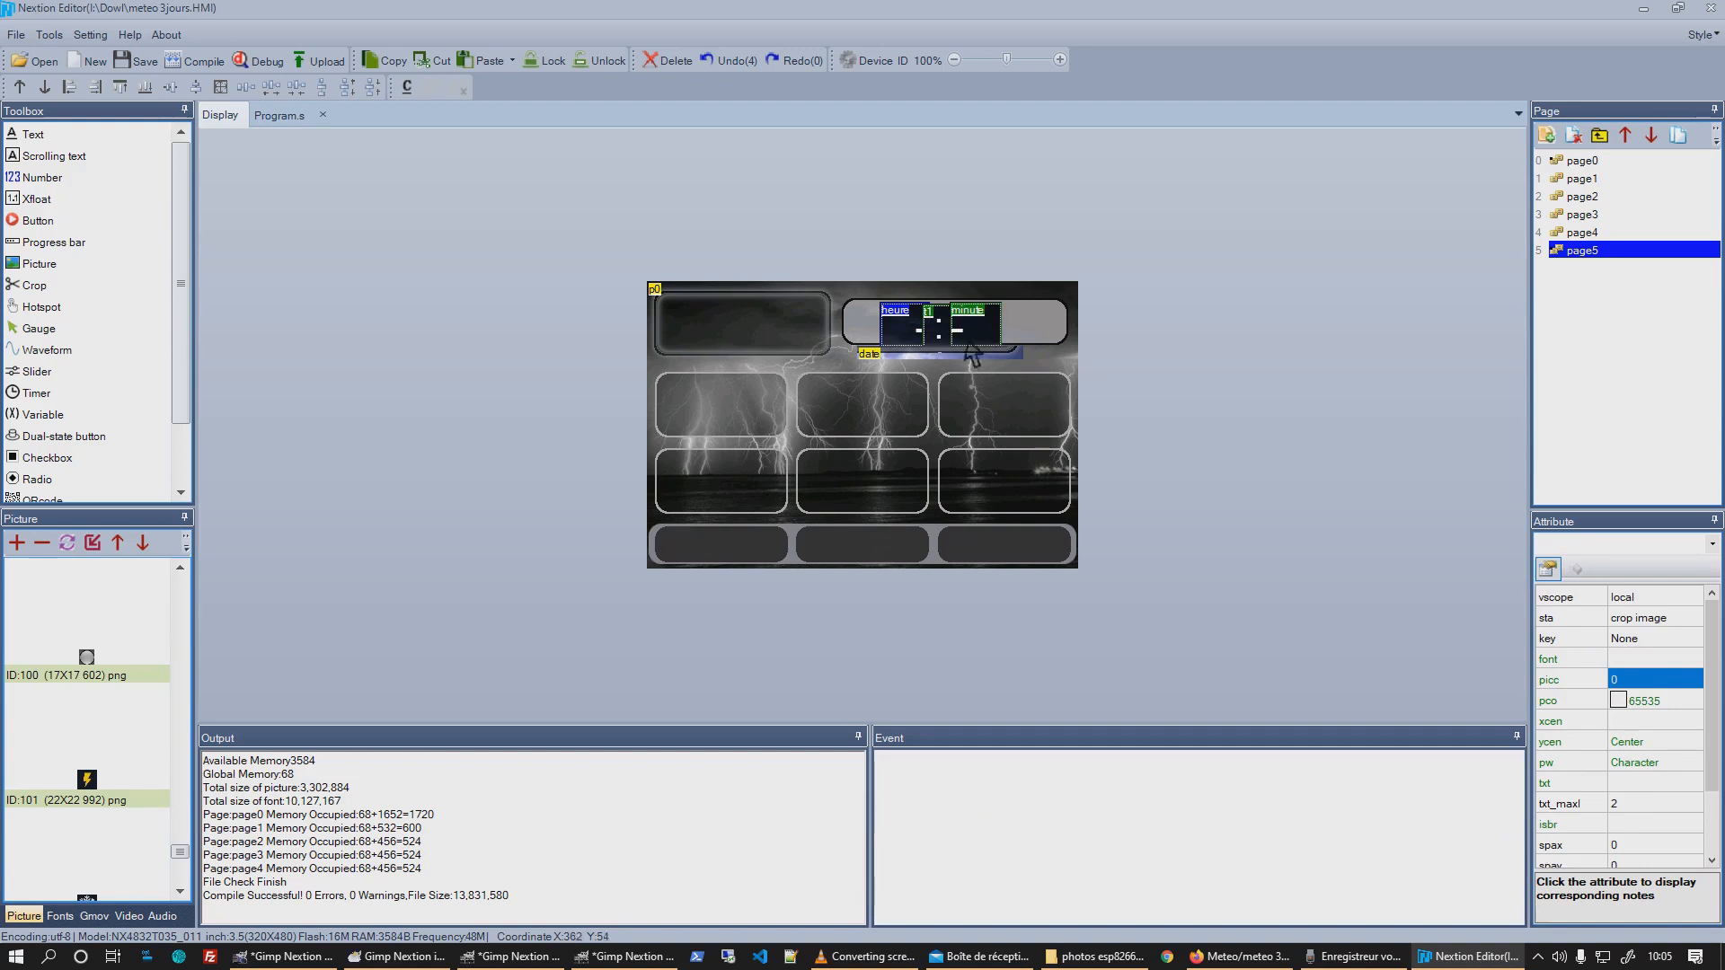
ctrl+click(947, 353)
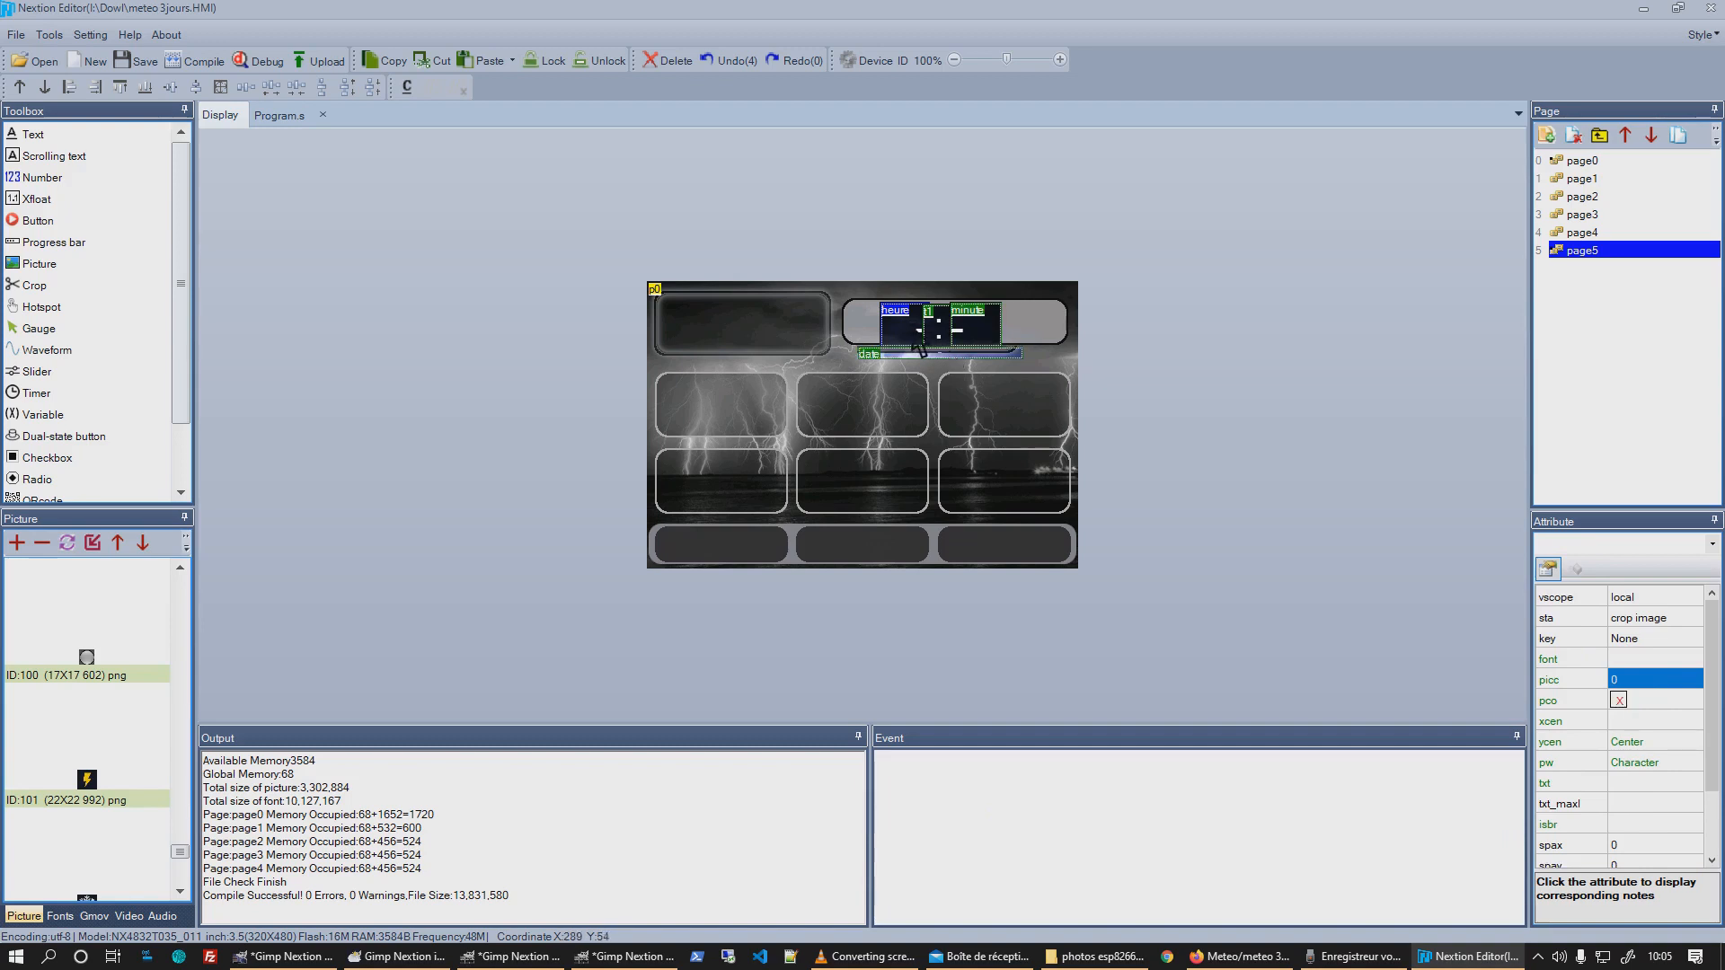
drag(918, 346, 723, 339)
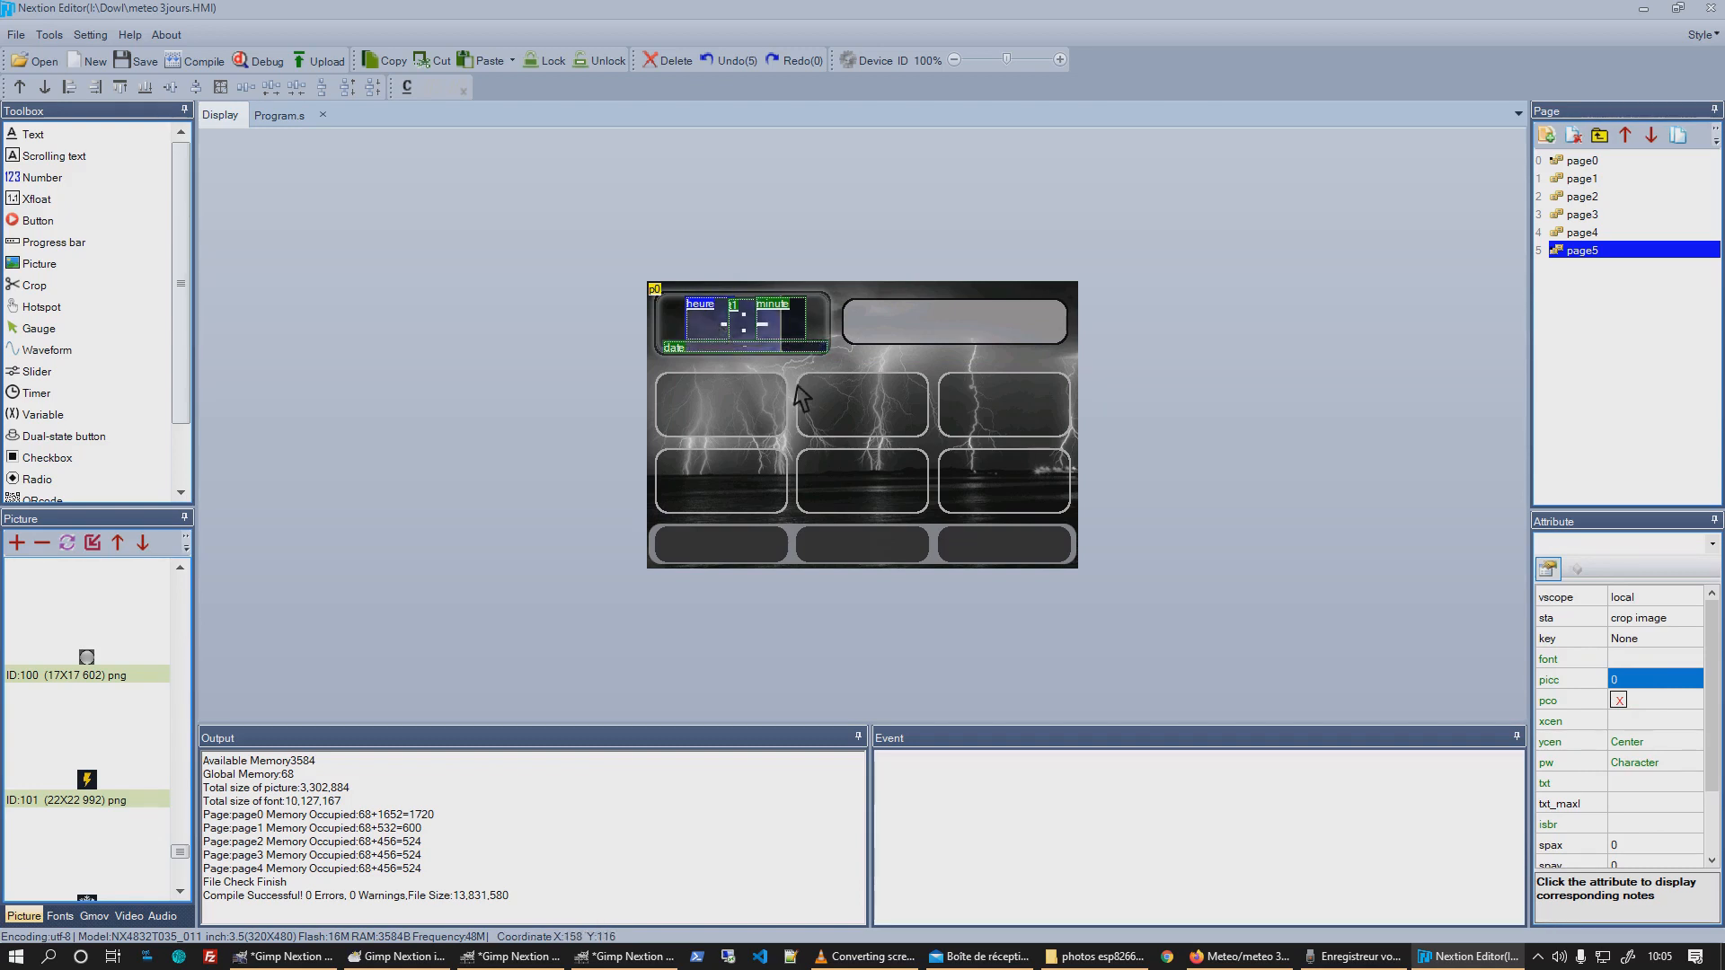
key(Left)
key(Up)
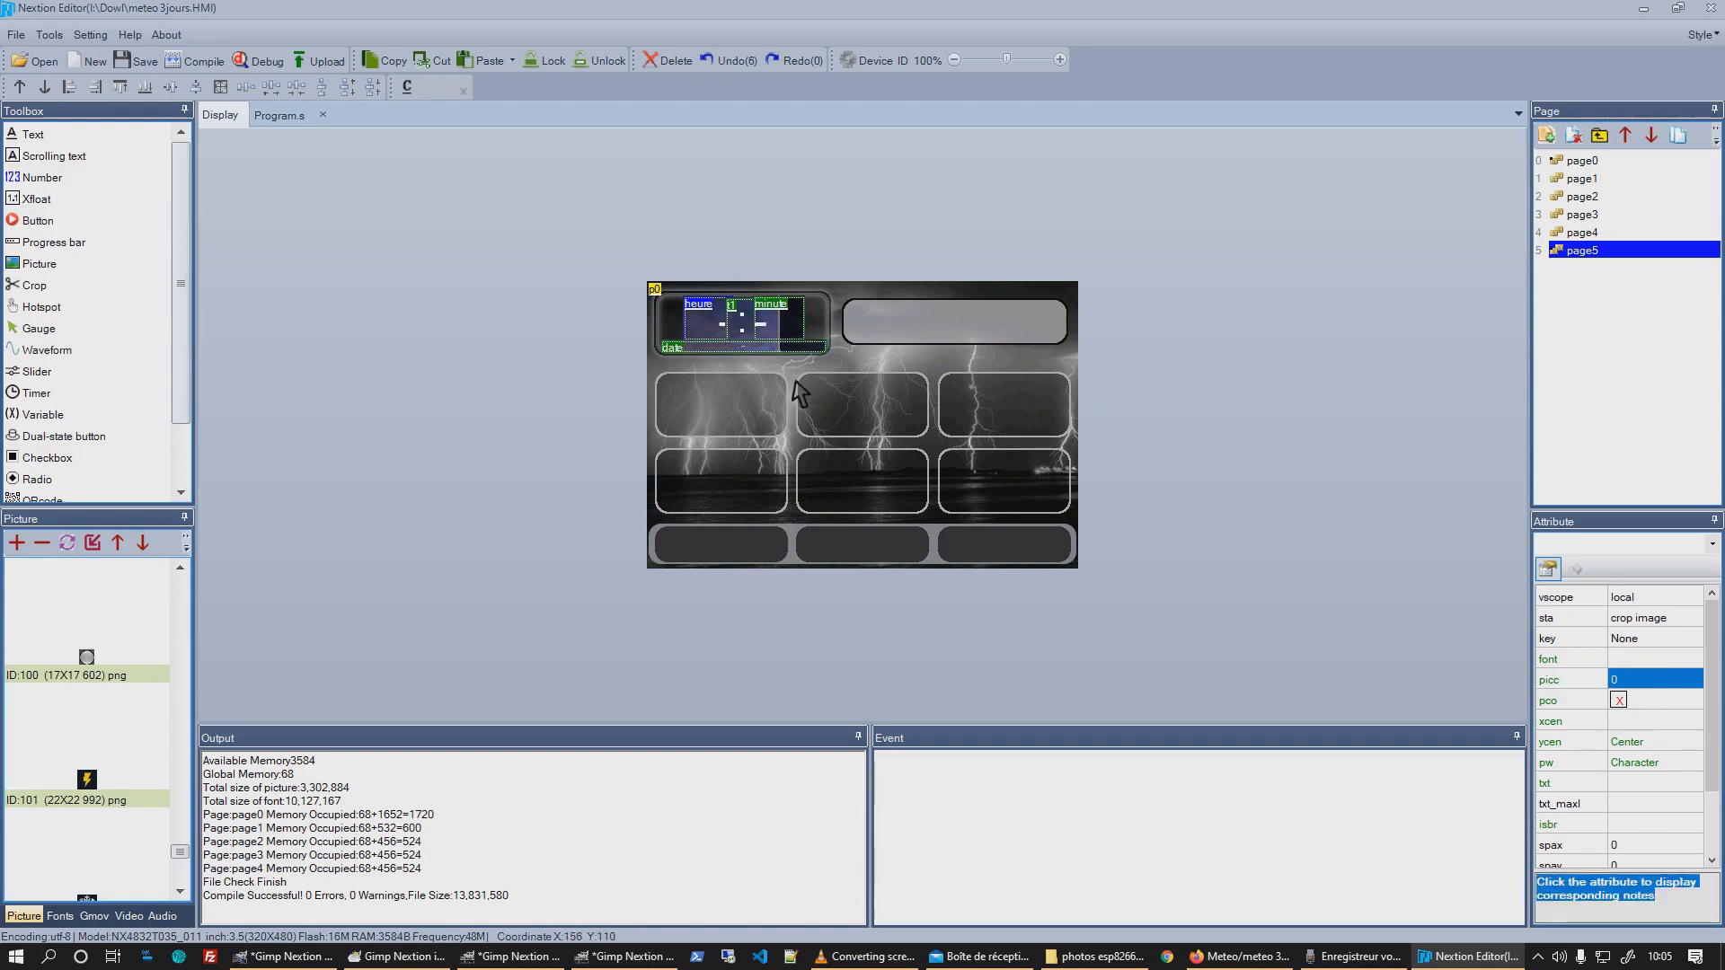
key(Left)
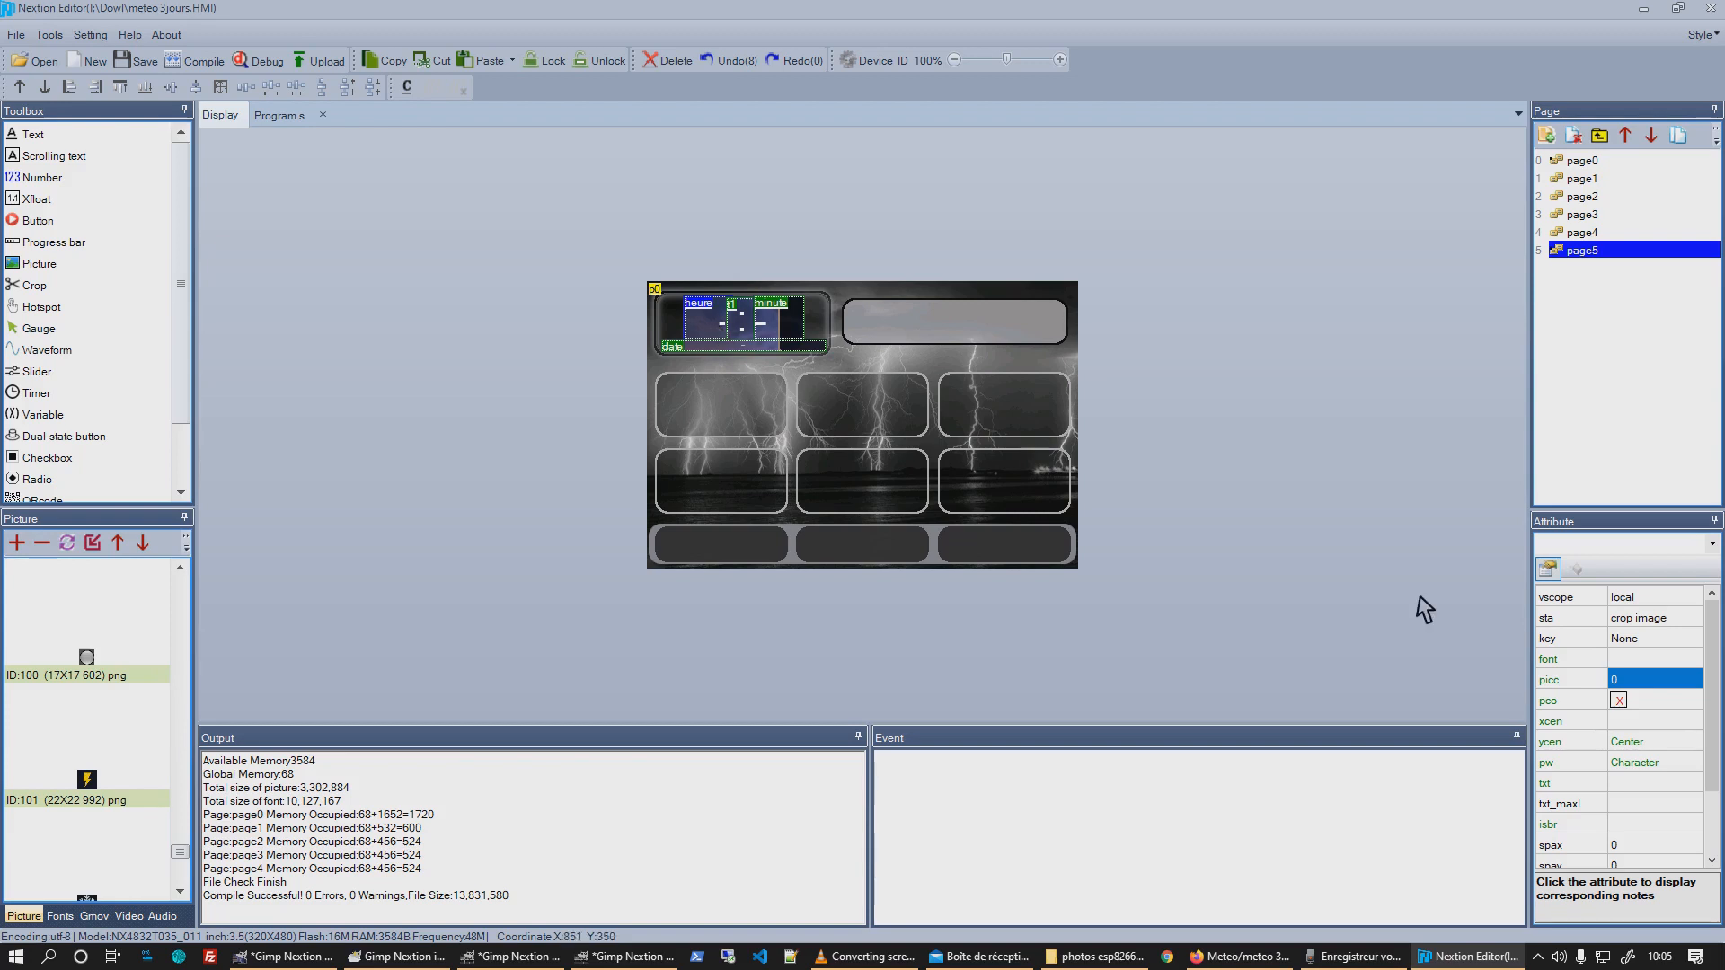
Set the crop background image (picc) of page5's selected clock and date components to picture 109 and deselect them.
click(1669, 685)
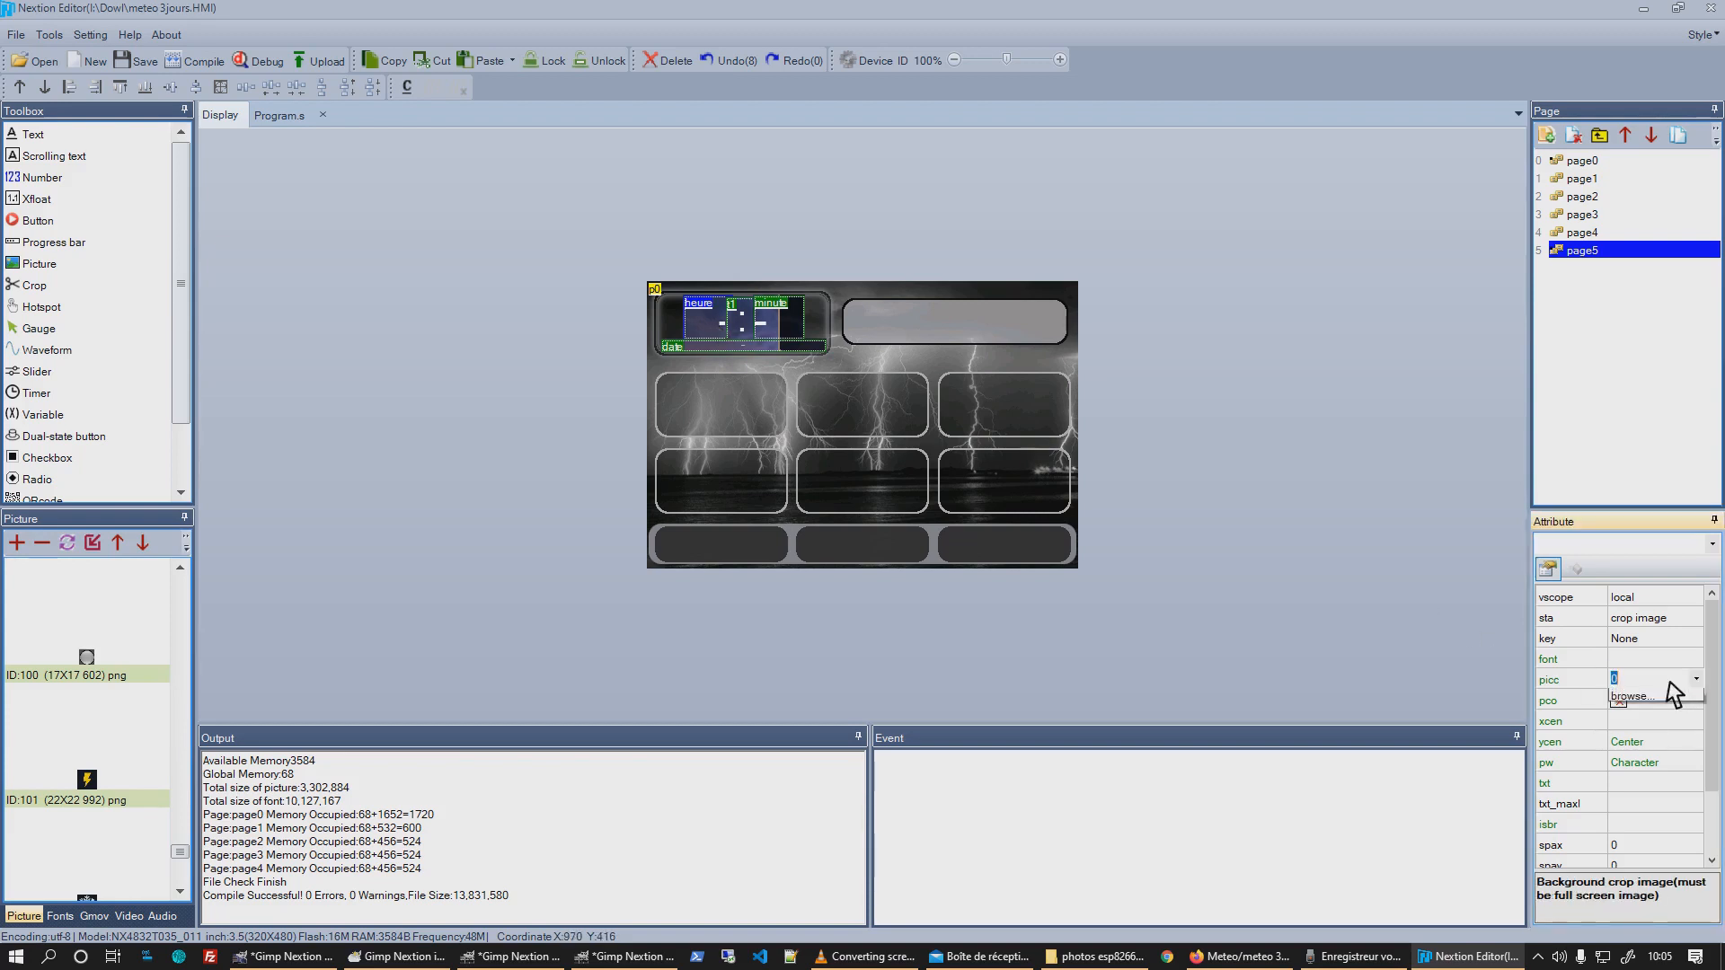
click(1654, 699)
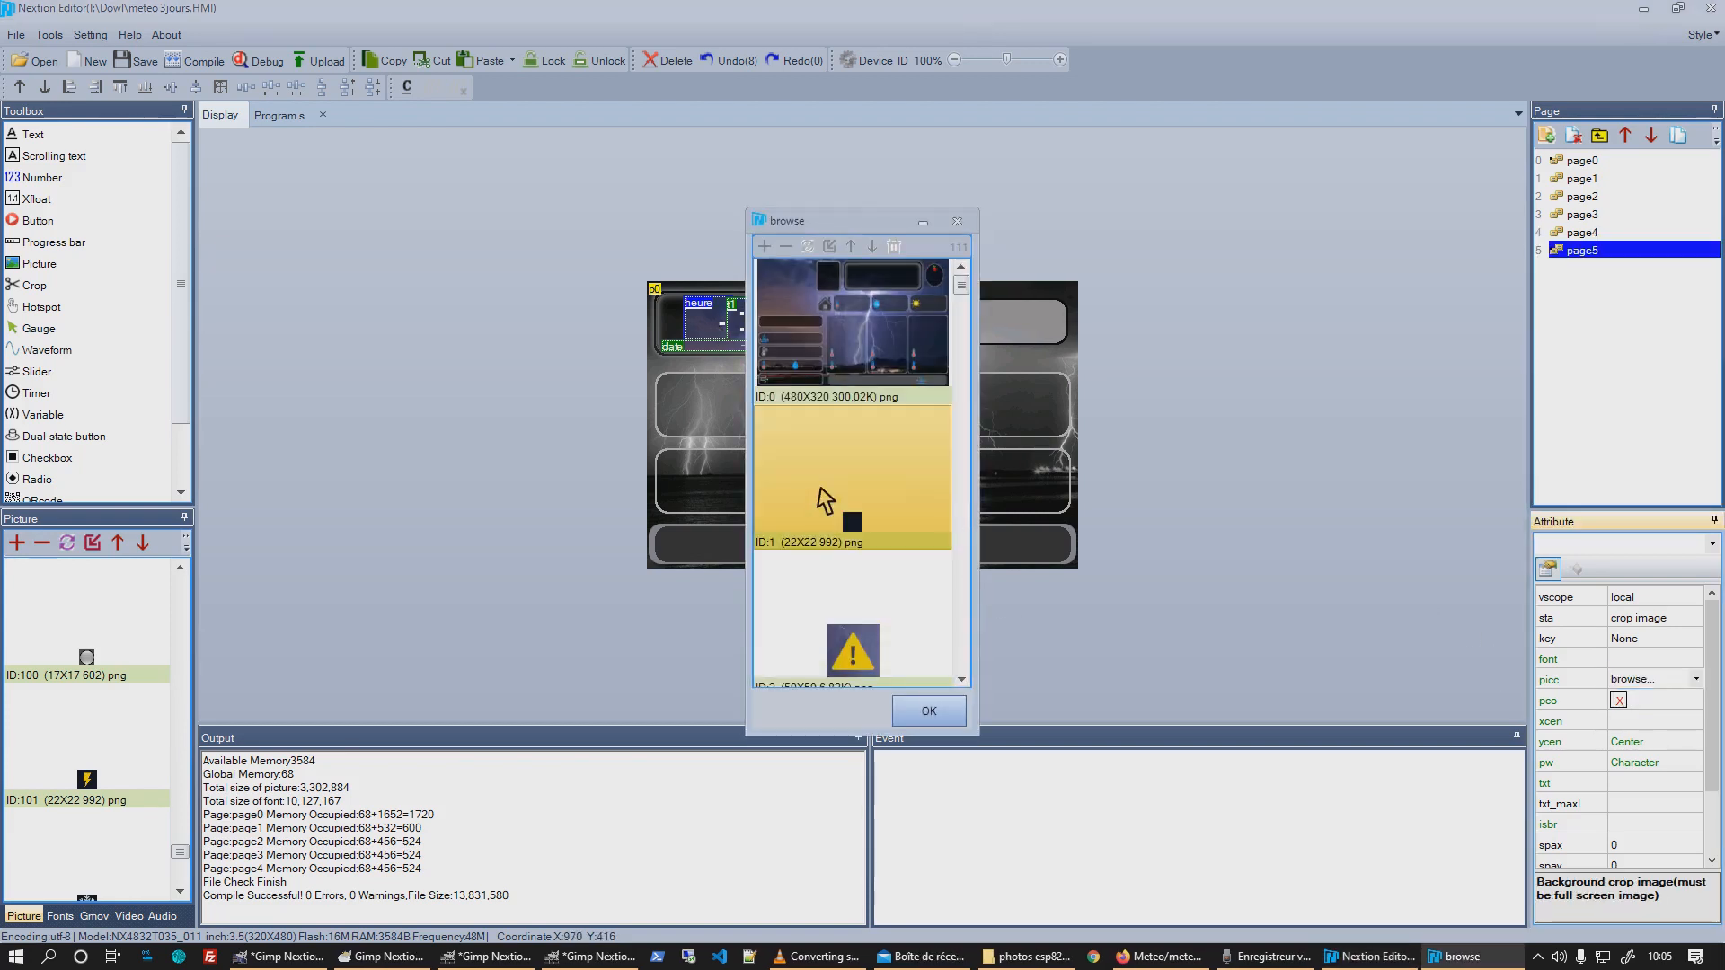
scroll(893, 539, down, 10)
scroll(893, 539, down, 15)
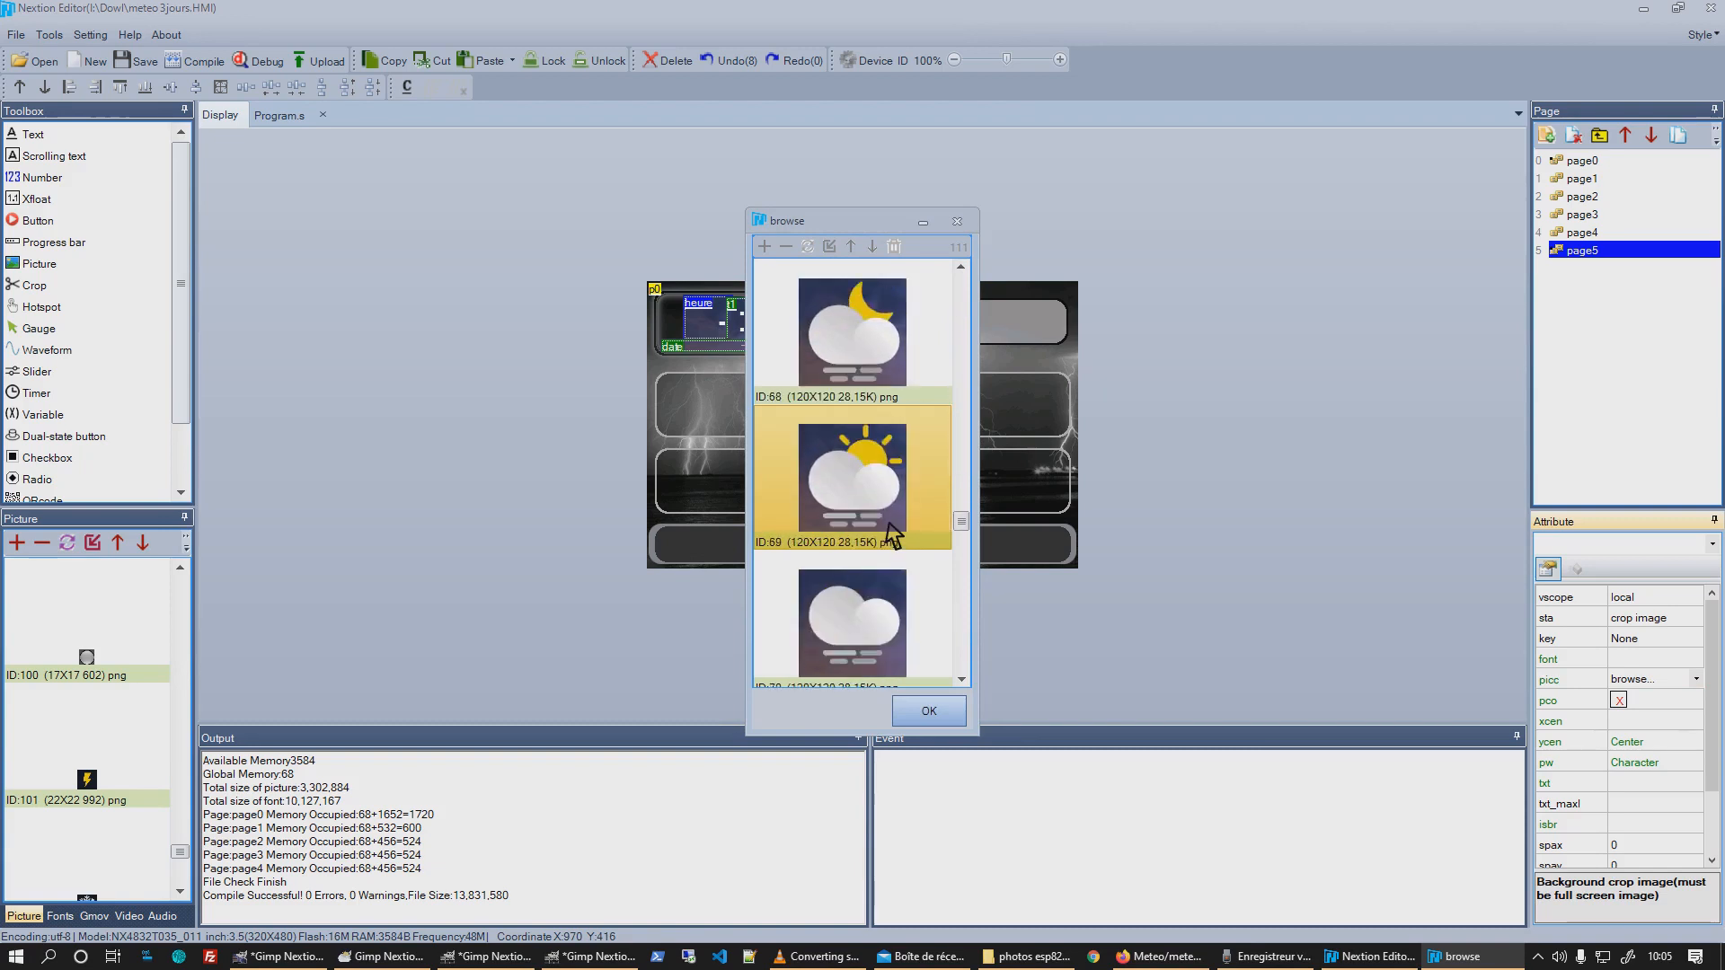
click(893, 534)
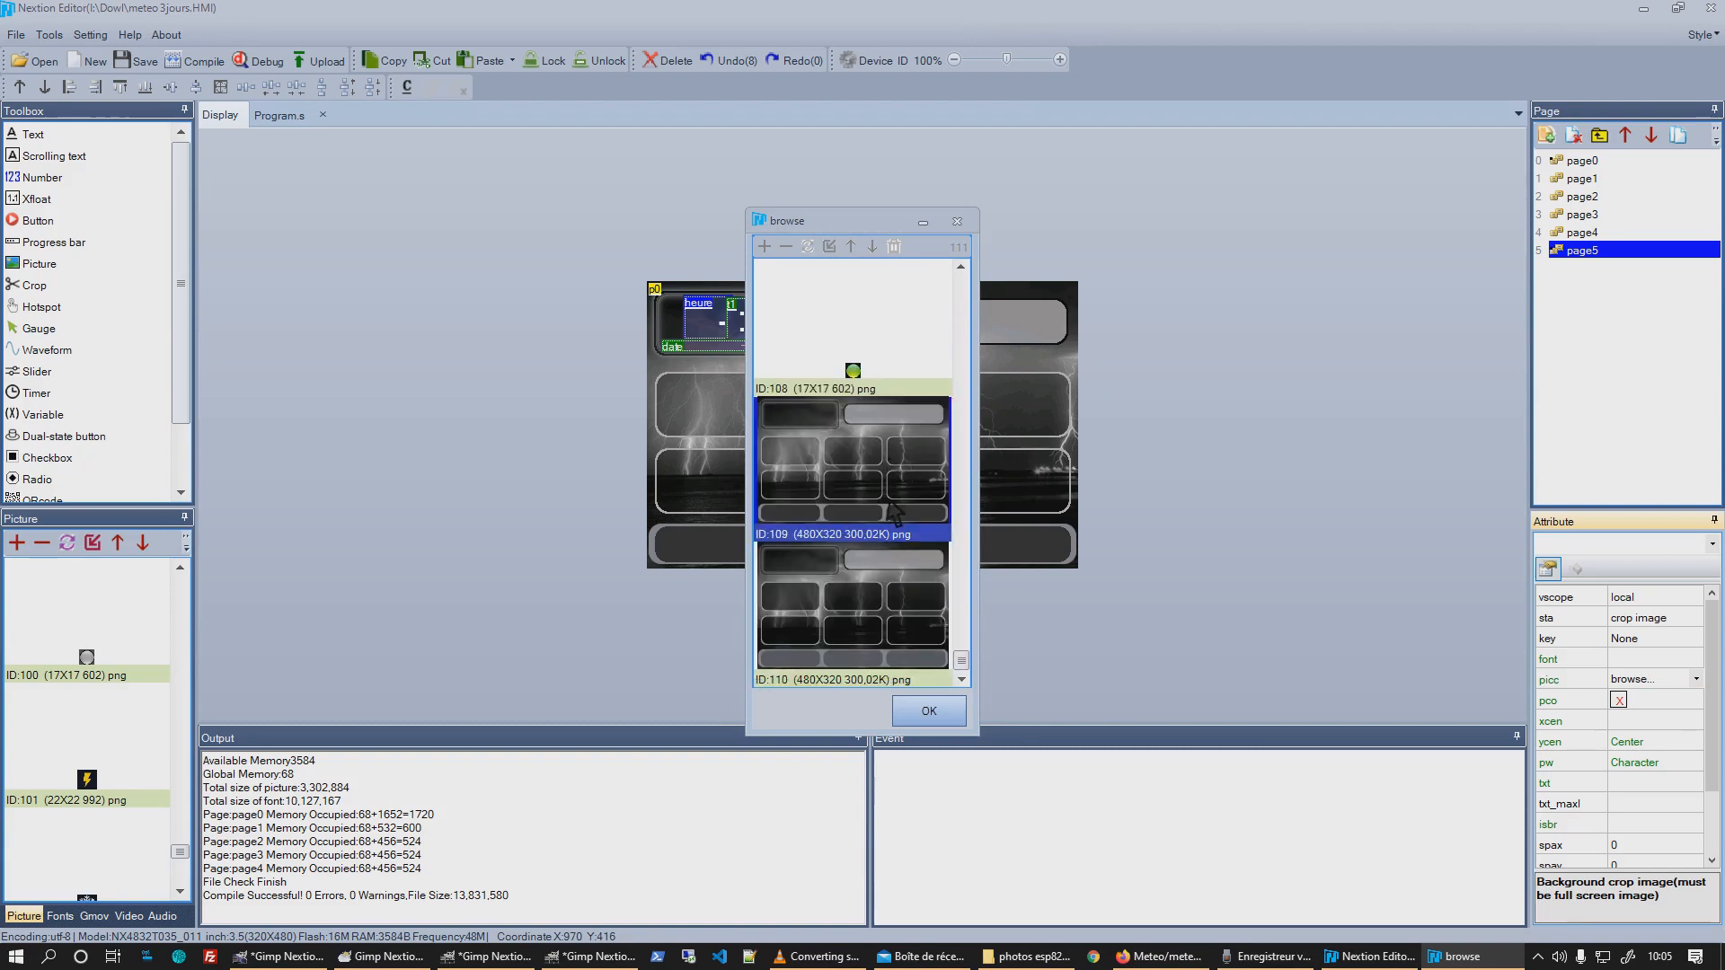
click(935, 714)
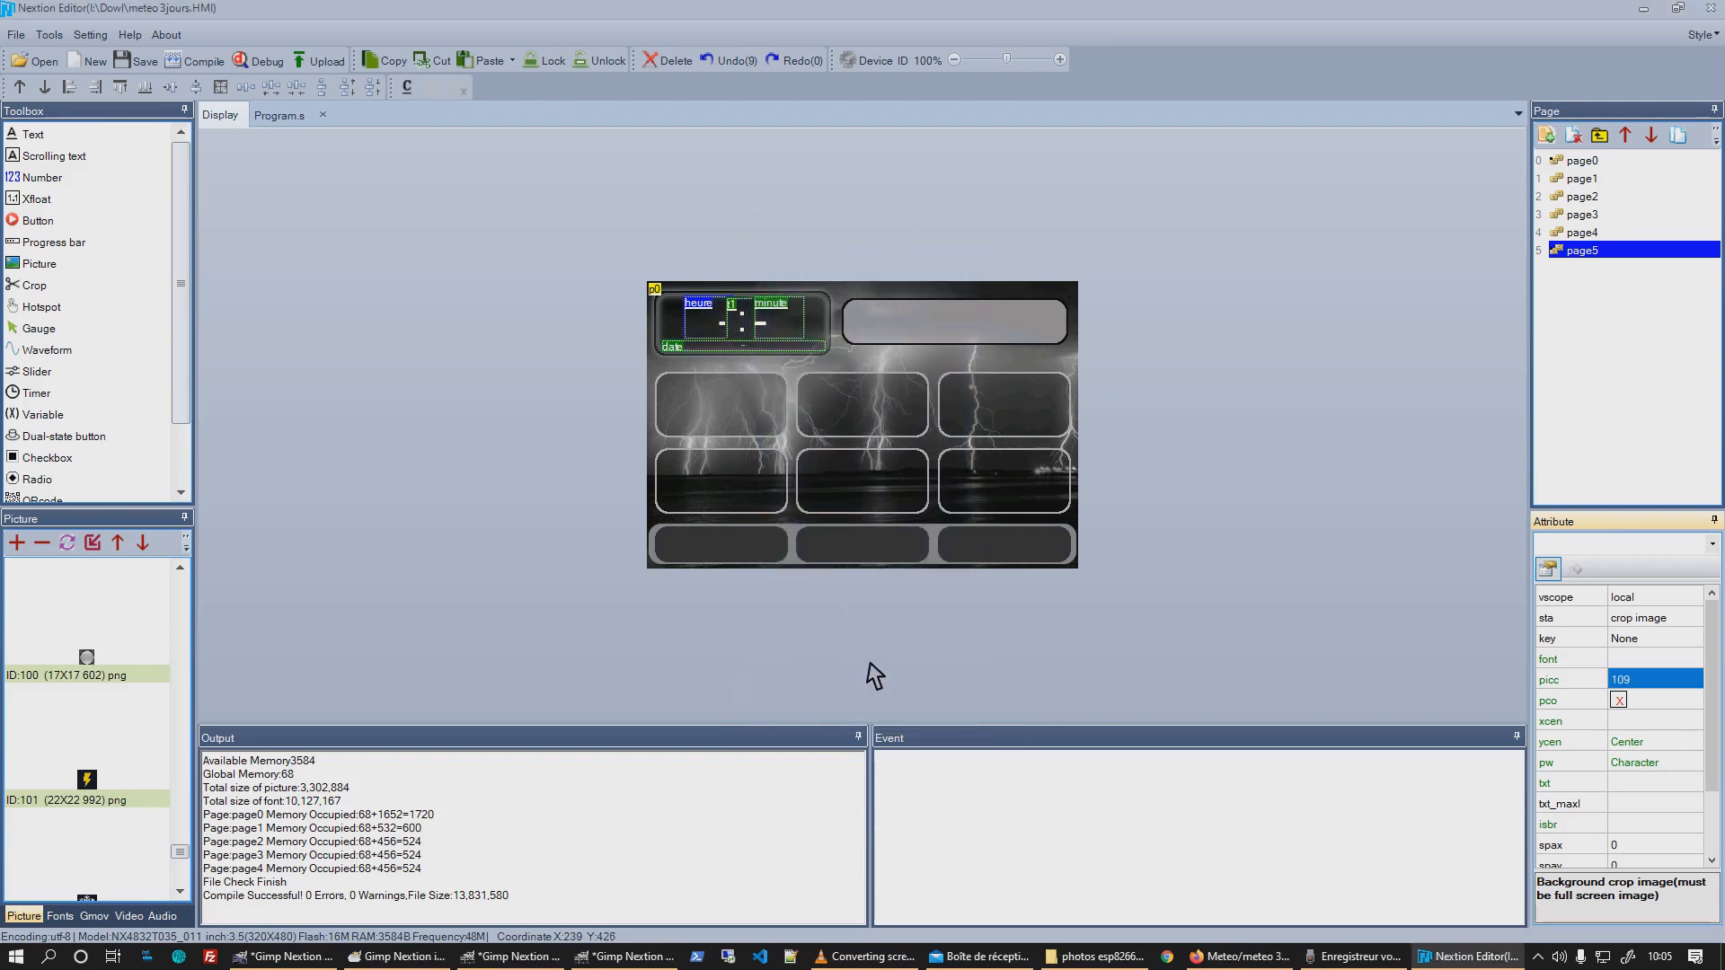
click(1342, 396)
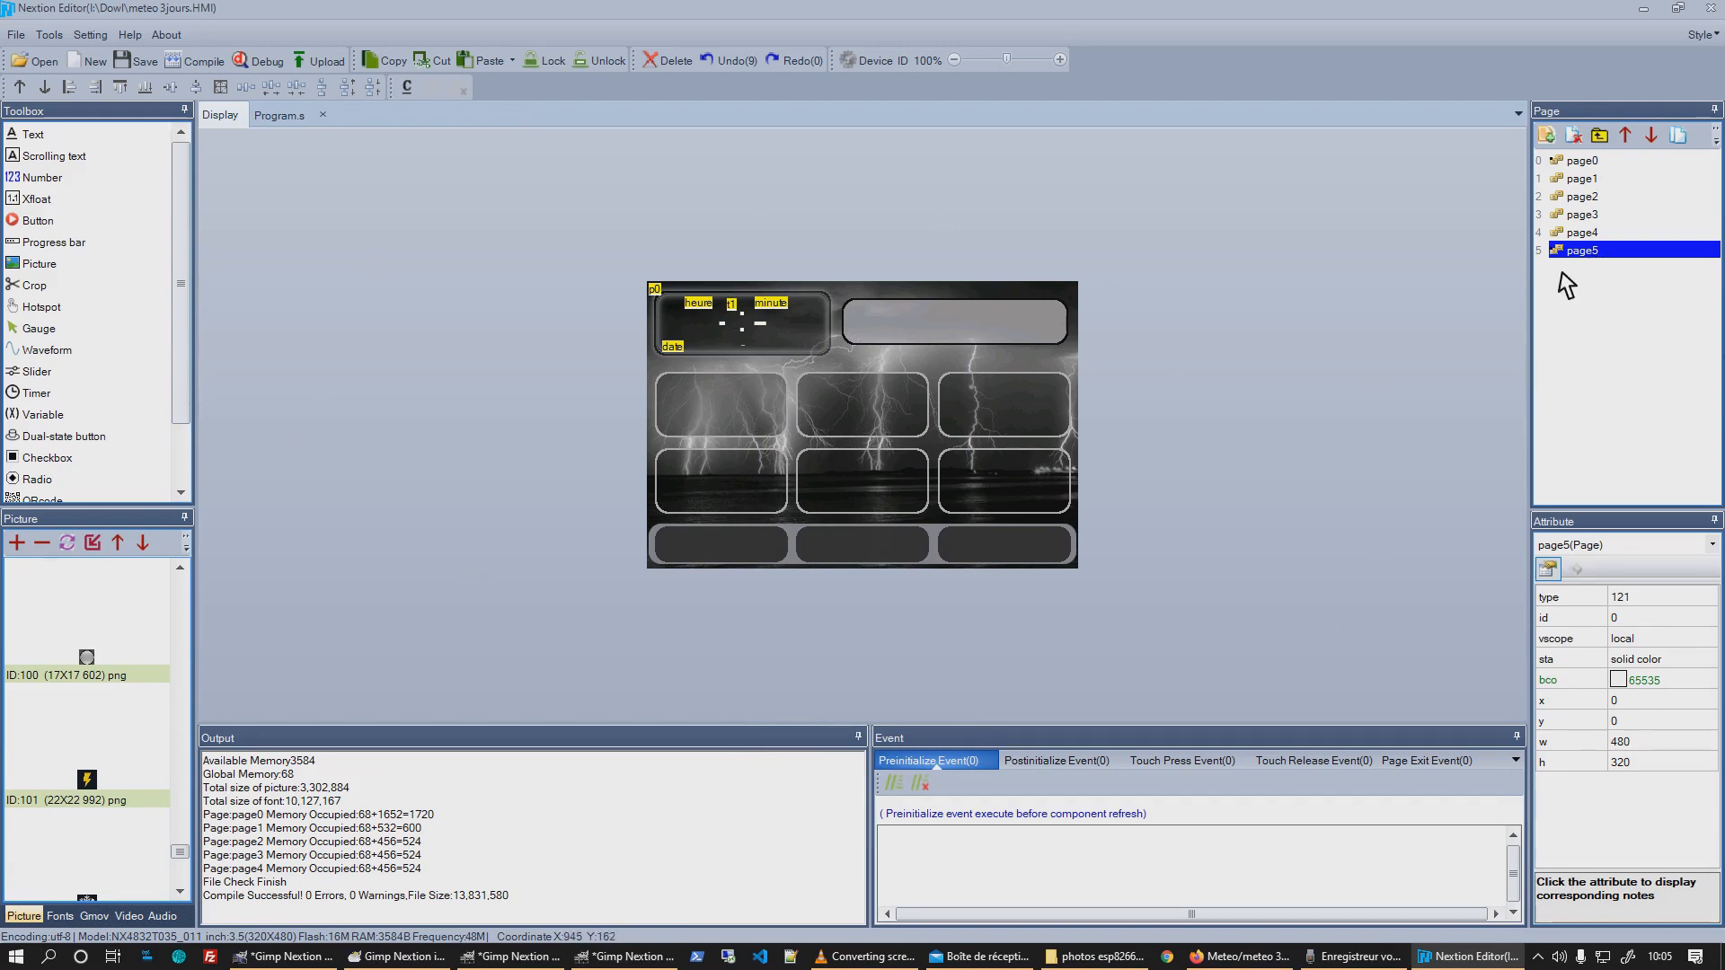
Delete page5 from the project and open page0.
click(1588, 137)
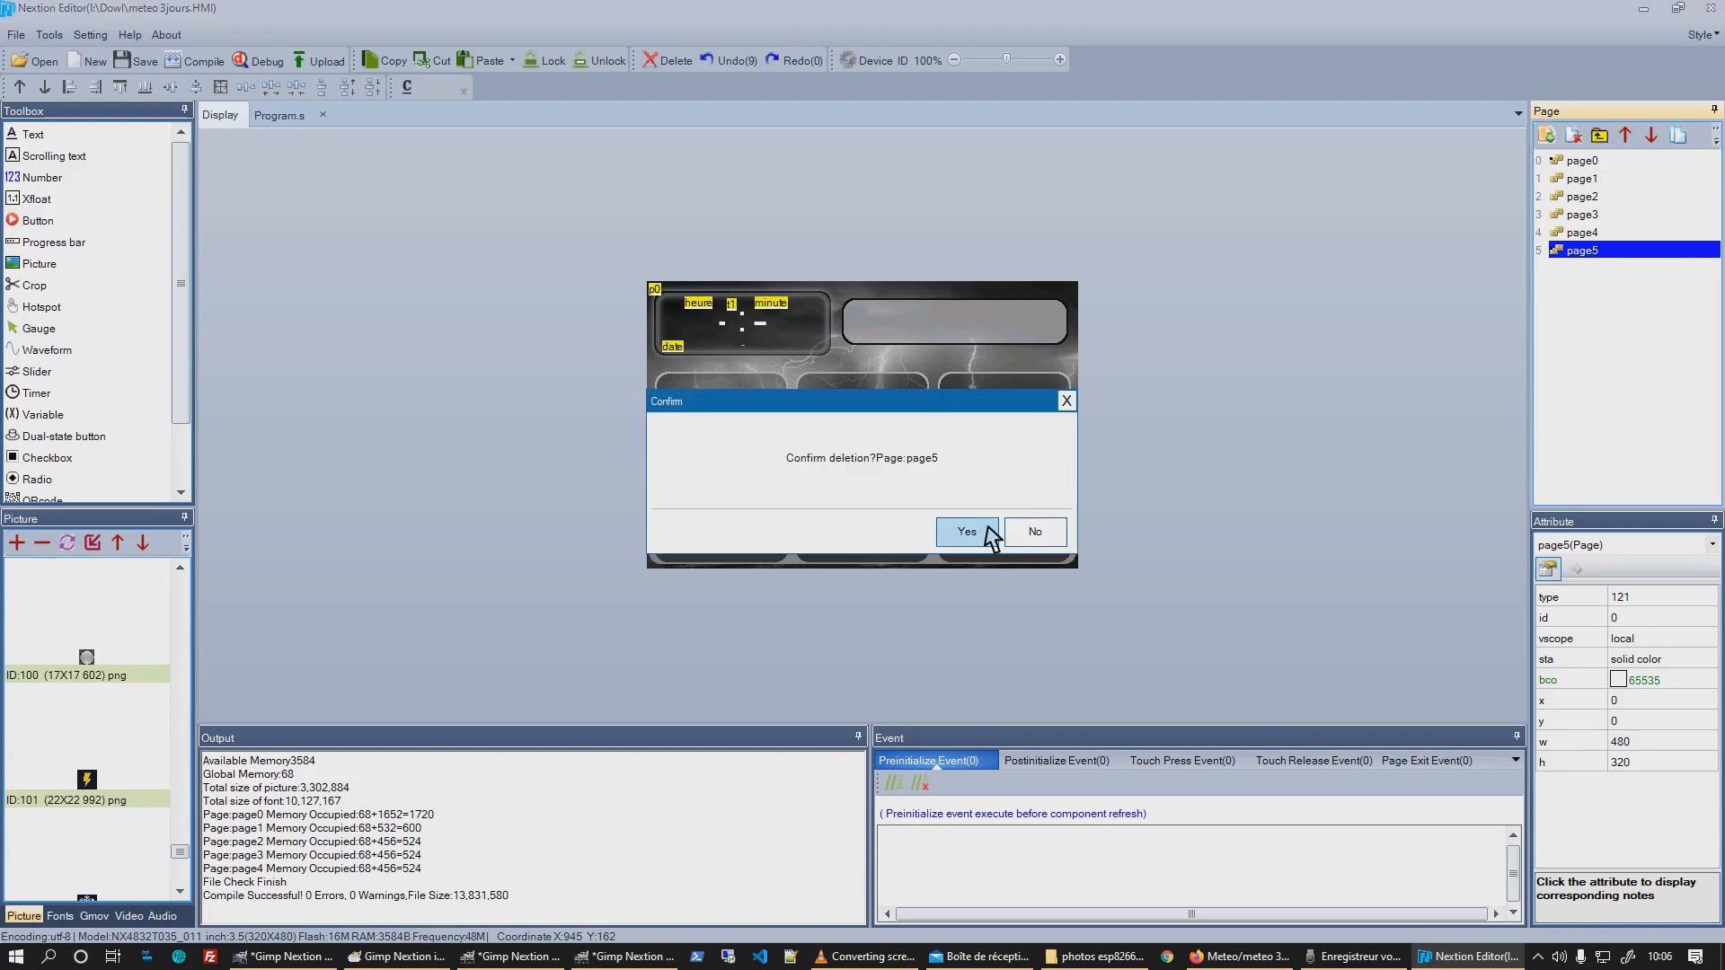
click(987, 528)
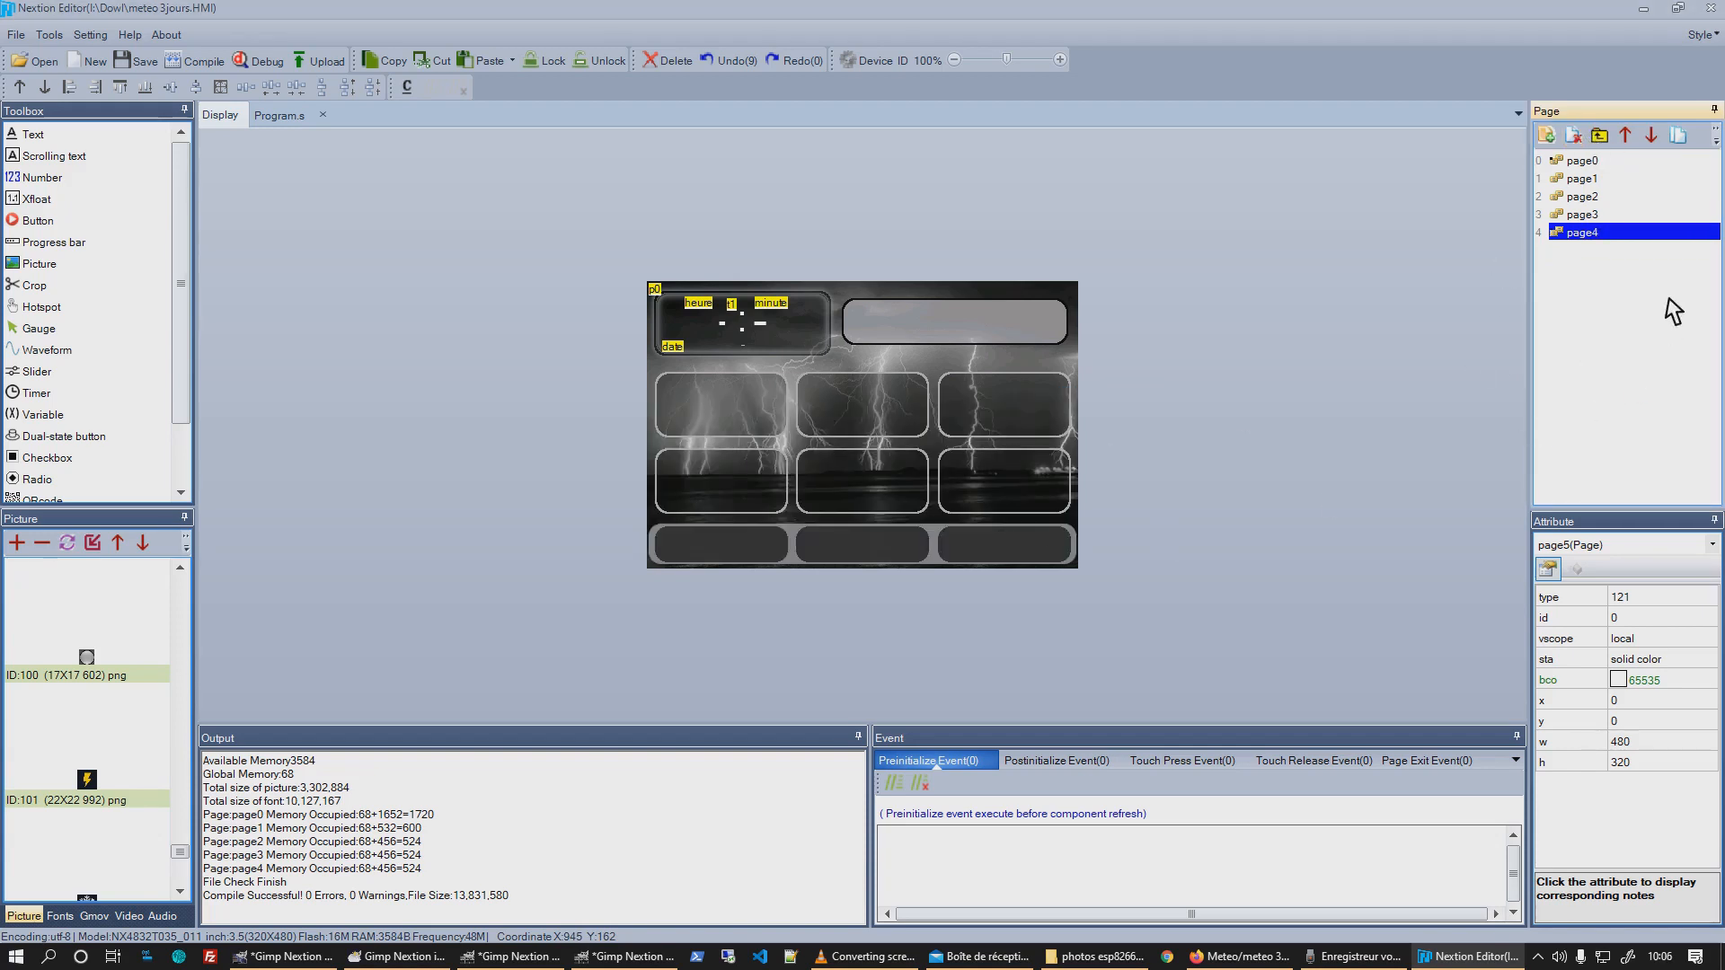
click(1586, 160)
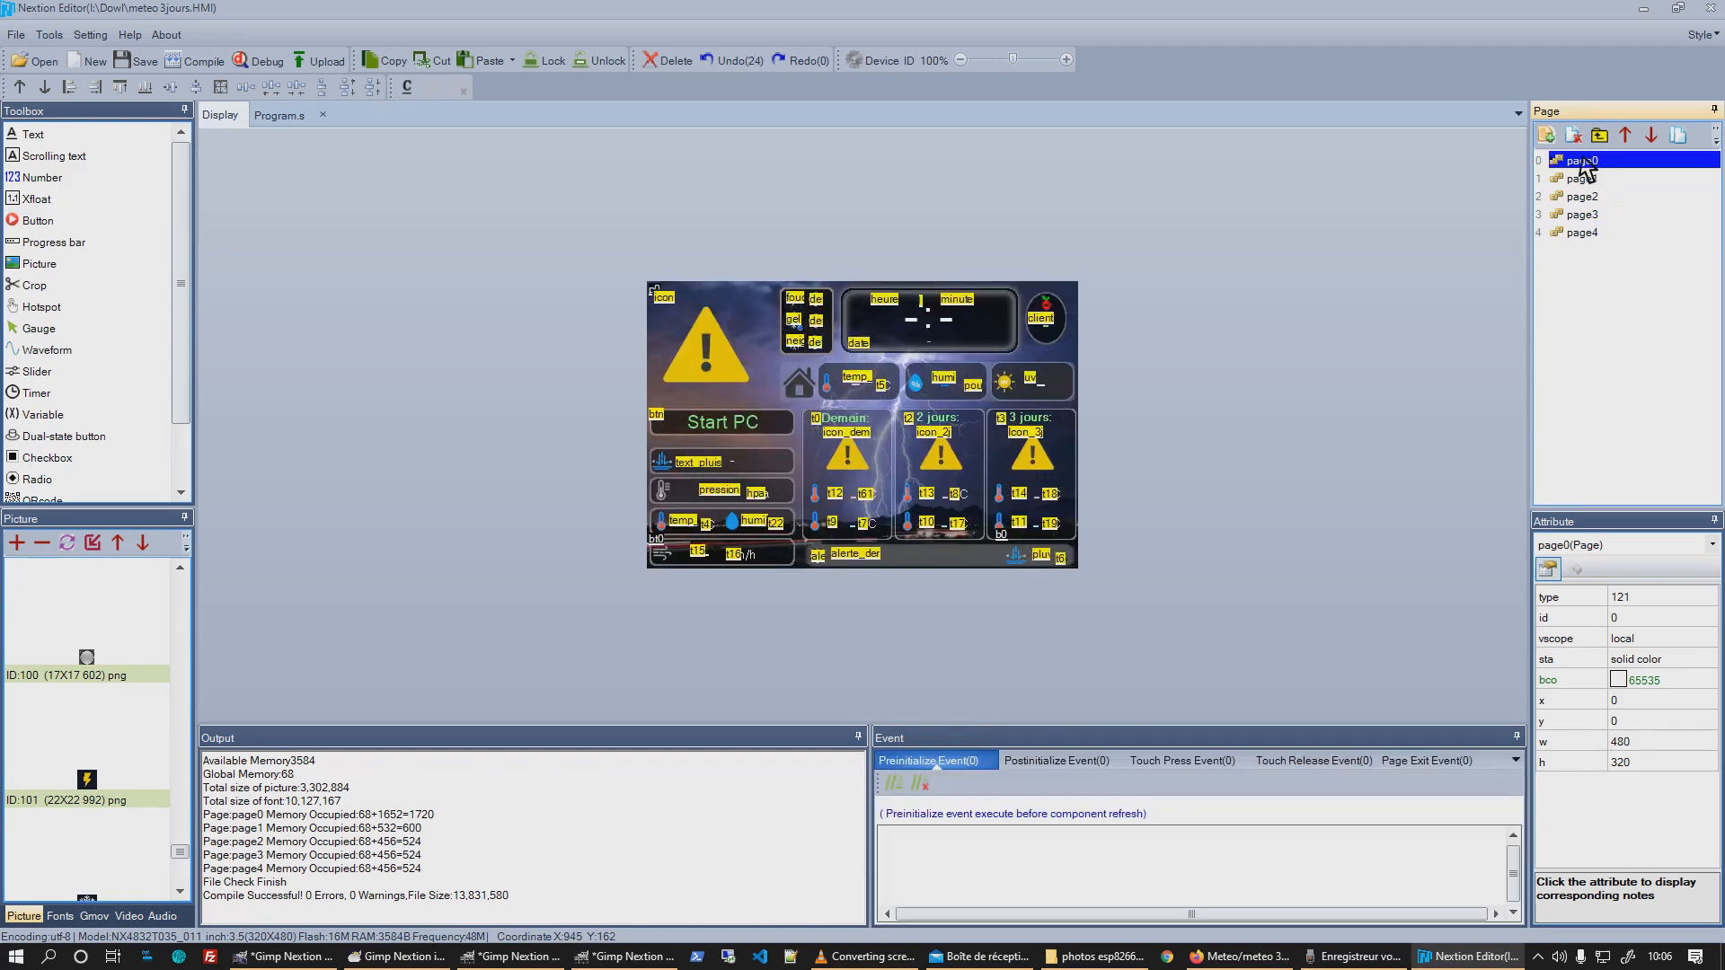
Select page0's large weather icon and switch to Visual Studio Code, moving the meteo.yaml window so page0's components stay partly visible.
click(718, 360)
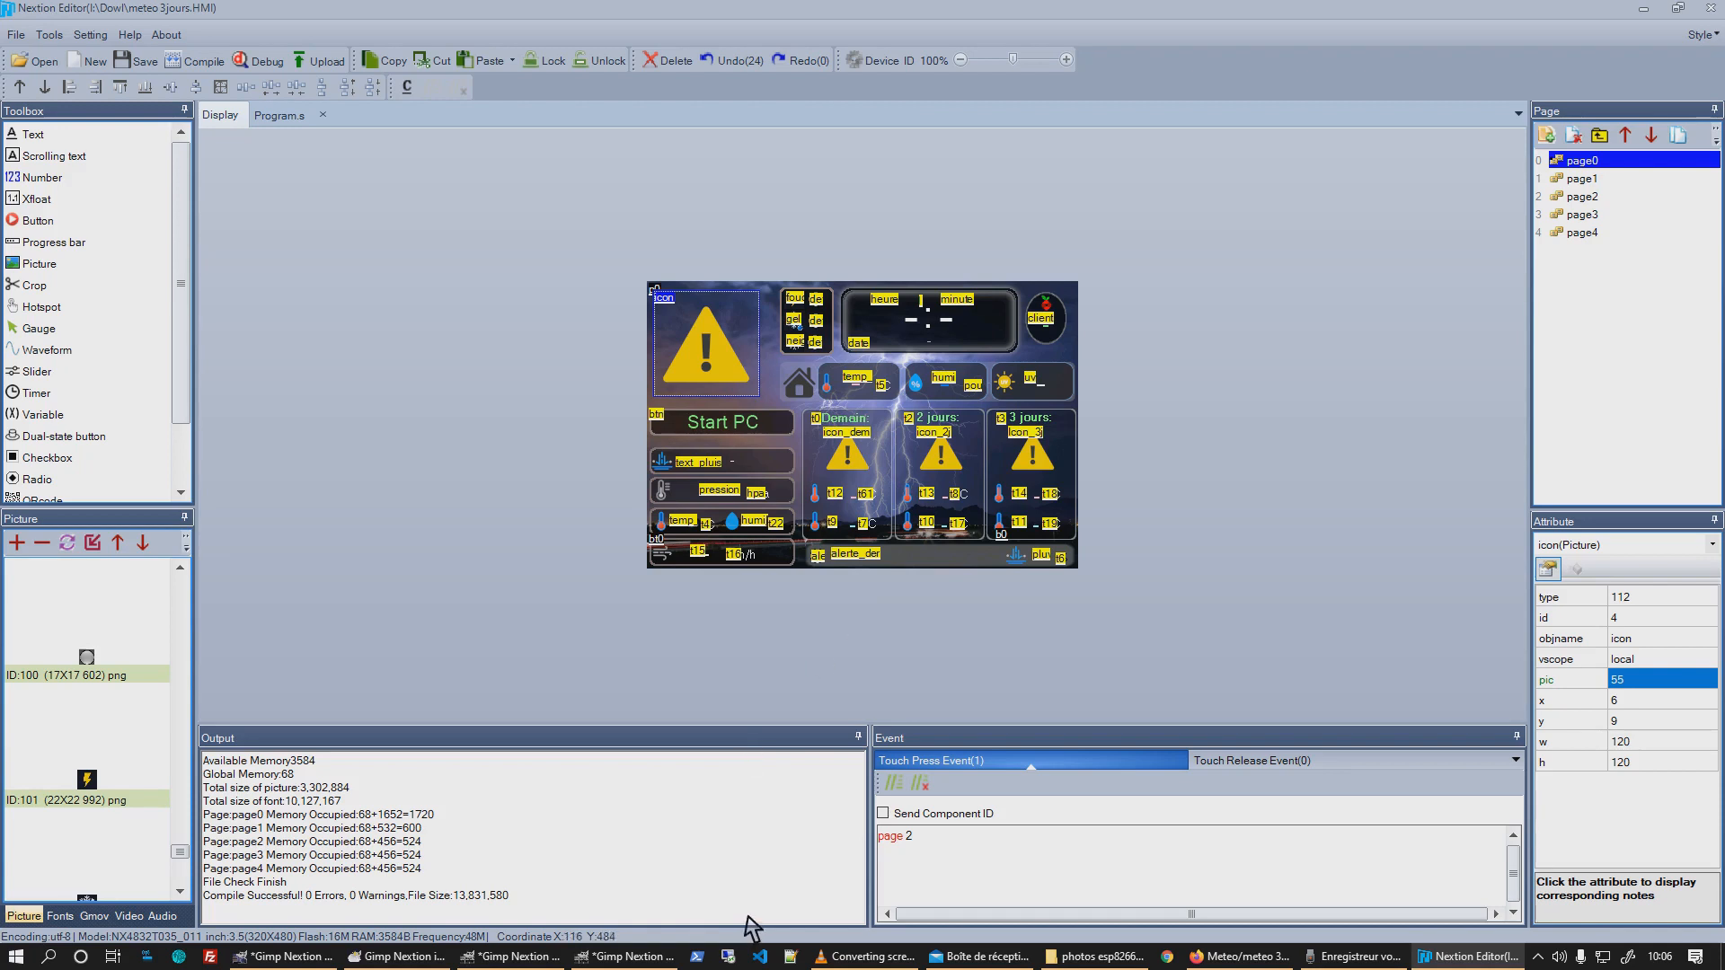
click(759, 956)
scroll(898, 539, down, 5)
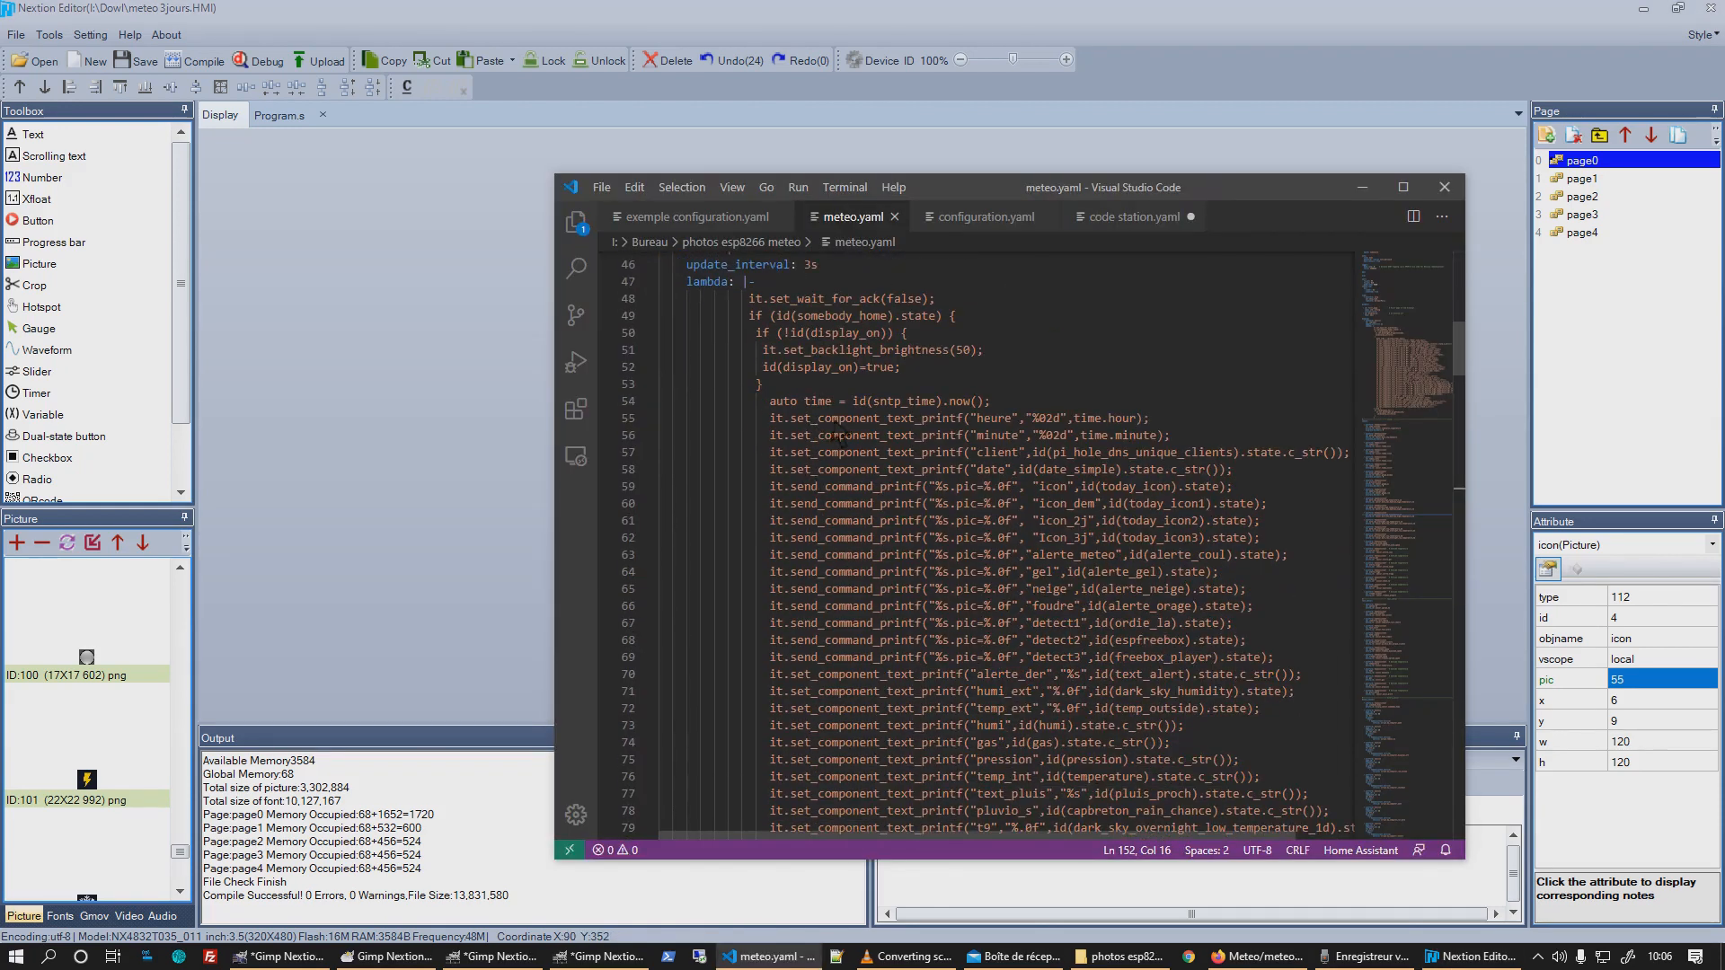
drag(1048, 193, 539, 137)
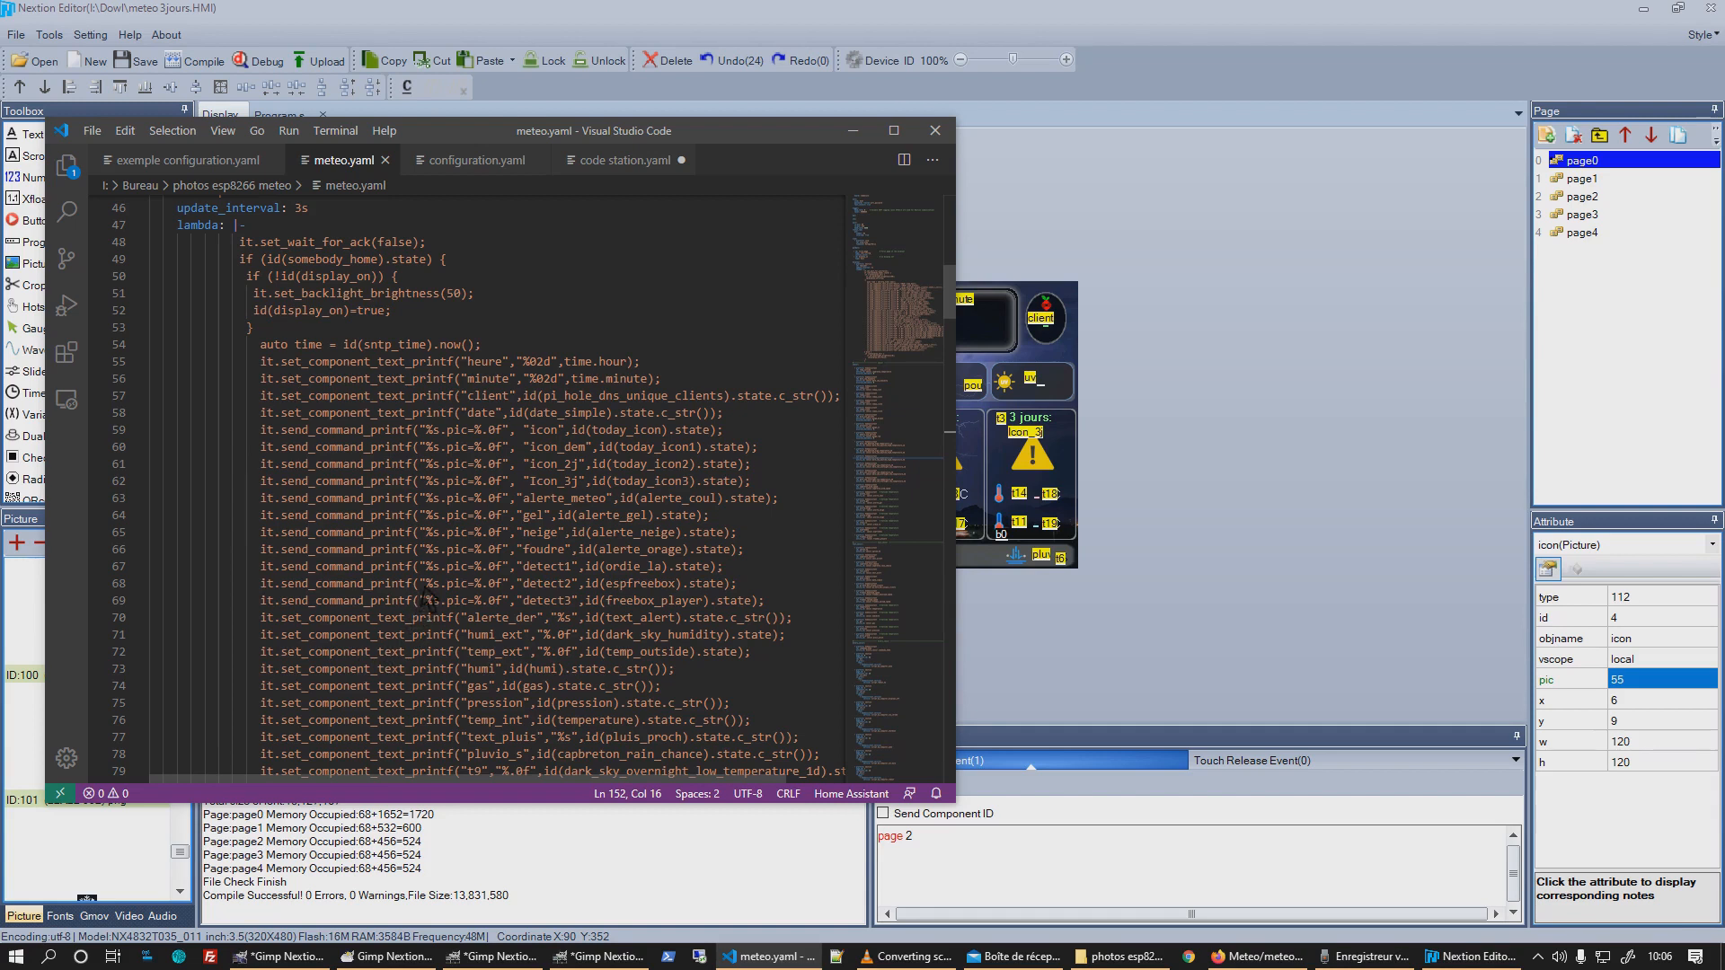
Review meteo.yaml from the esphome, wifi, logger and uart settings down to the nextion display lambda.
scroll(387, 460, up, 6)
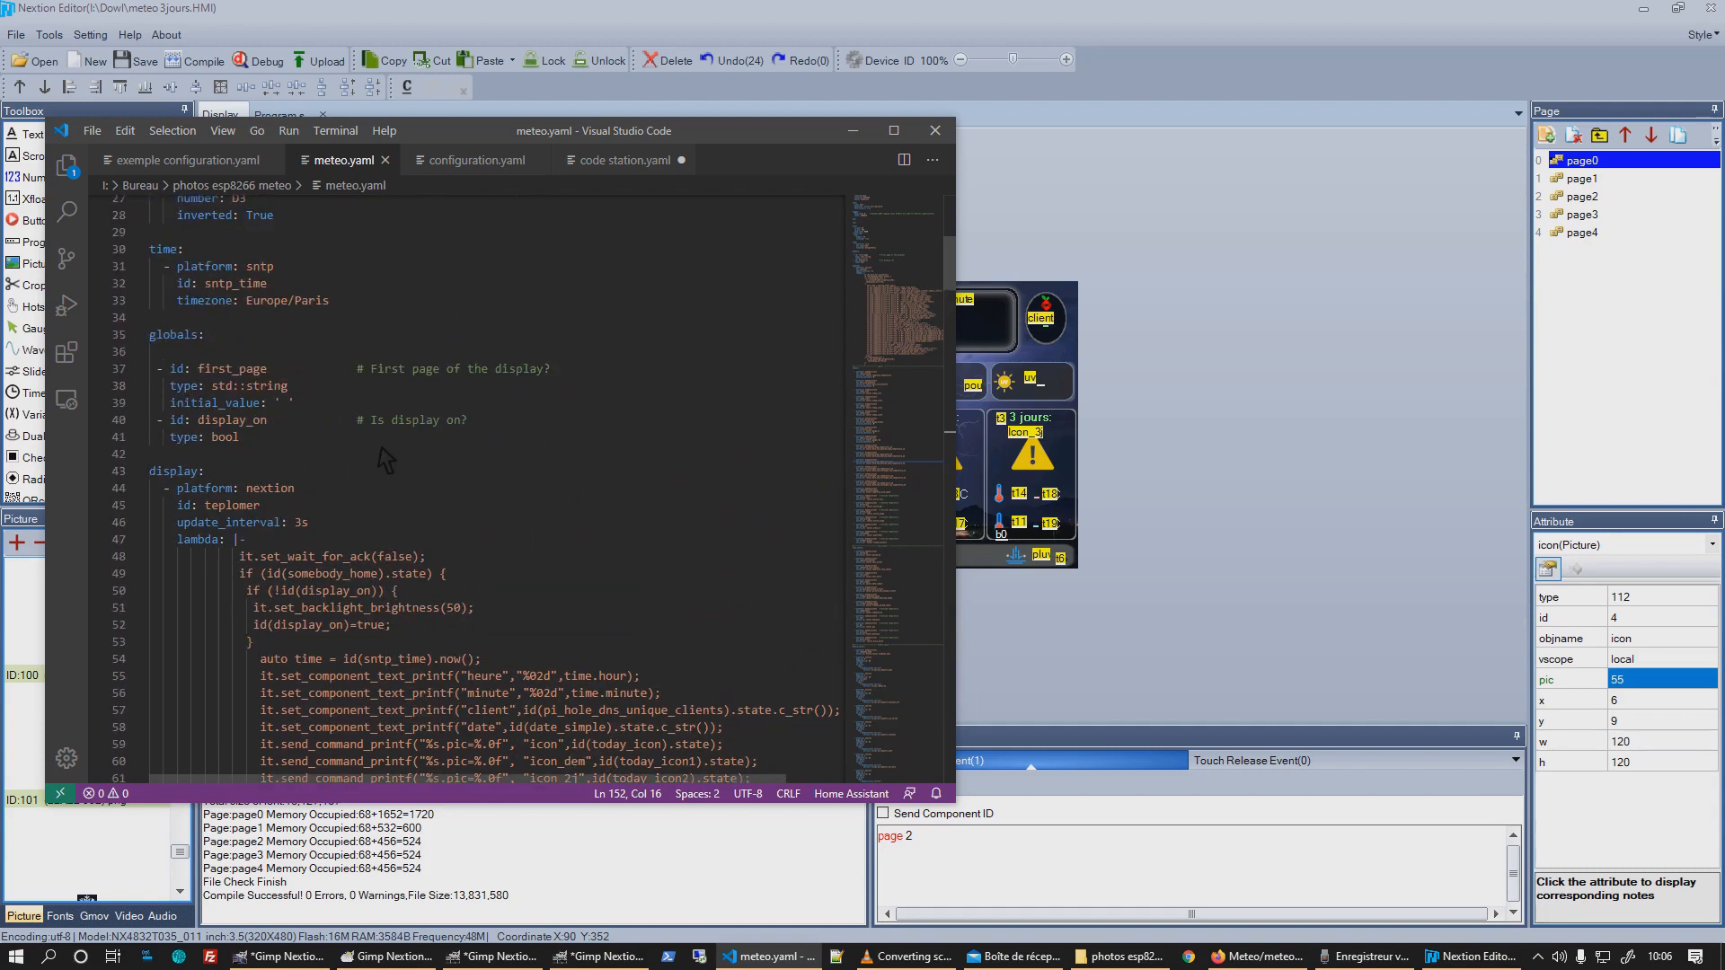
scroll(387, 460, up, 9)
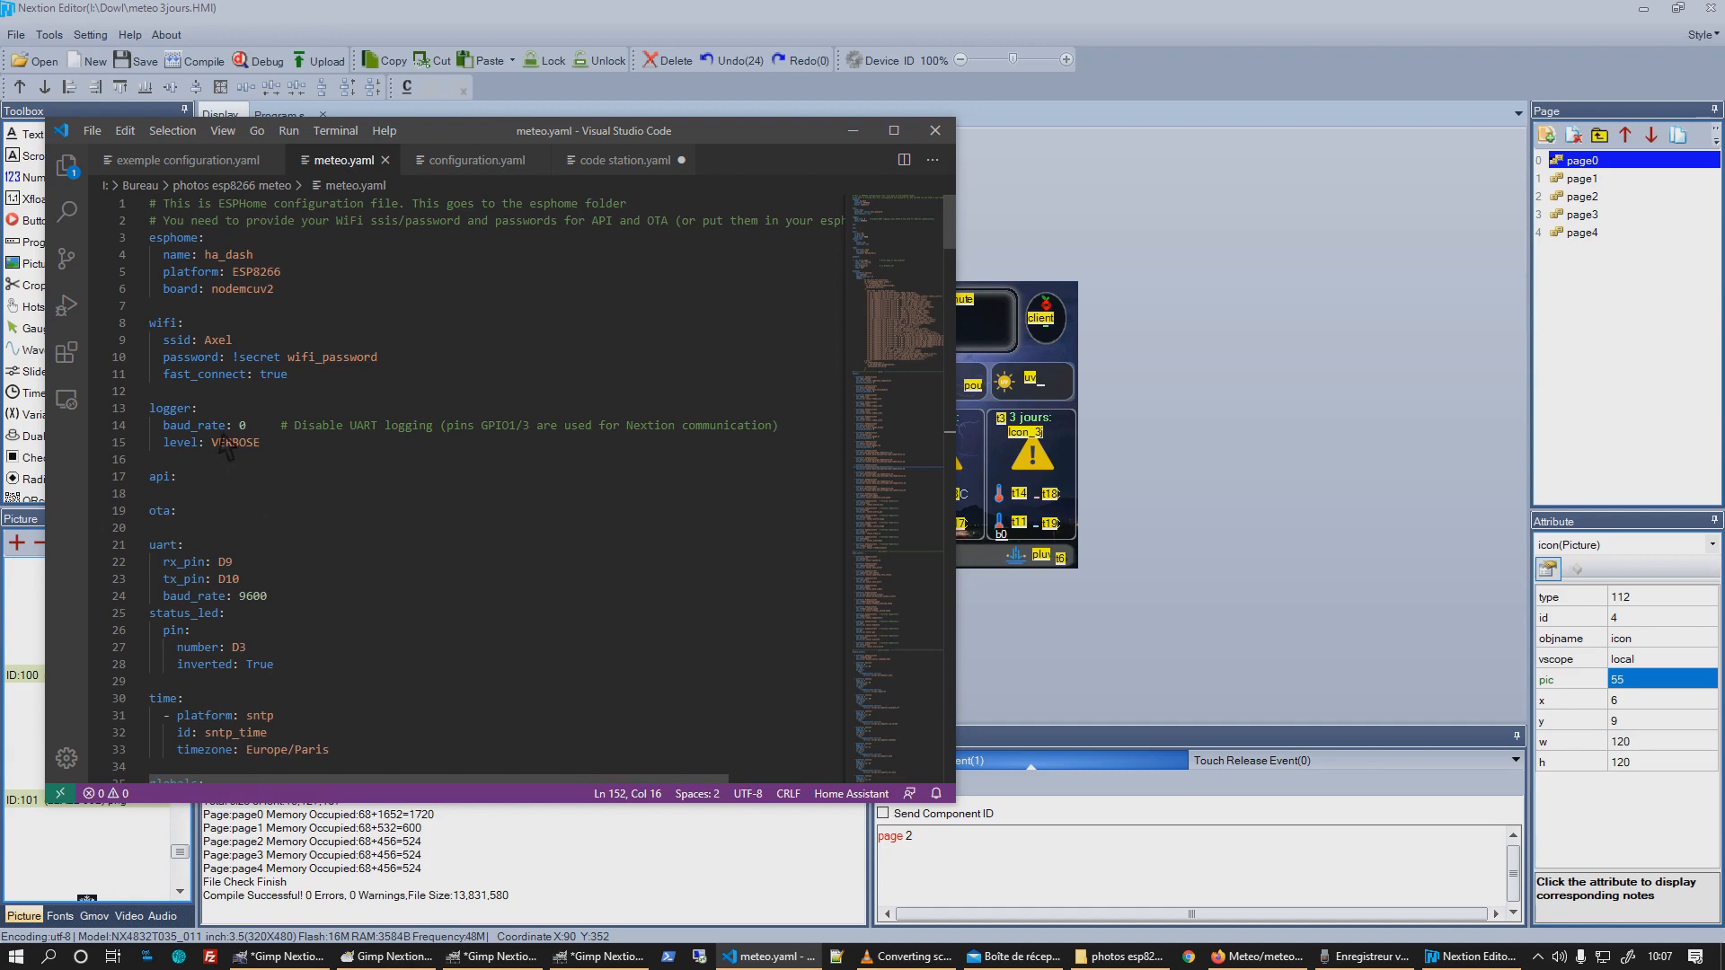
scroll(296, 642, down, 13)
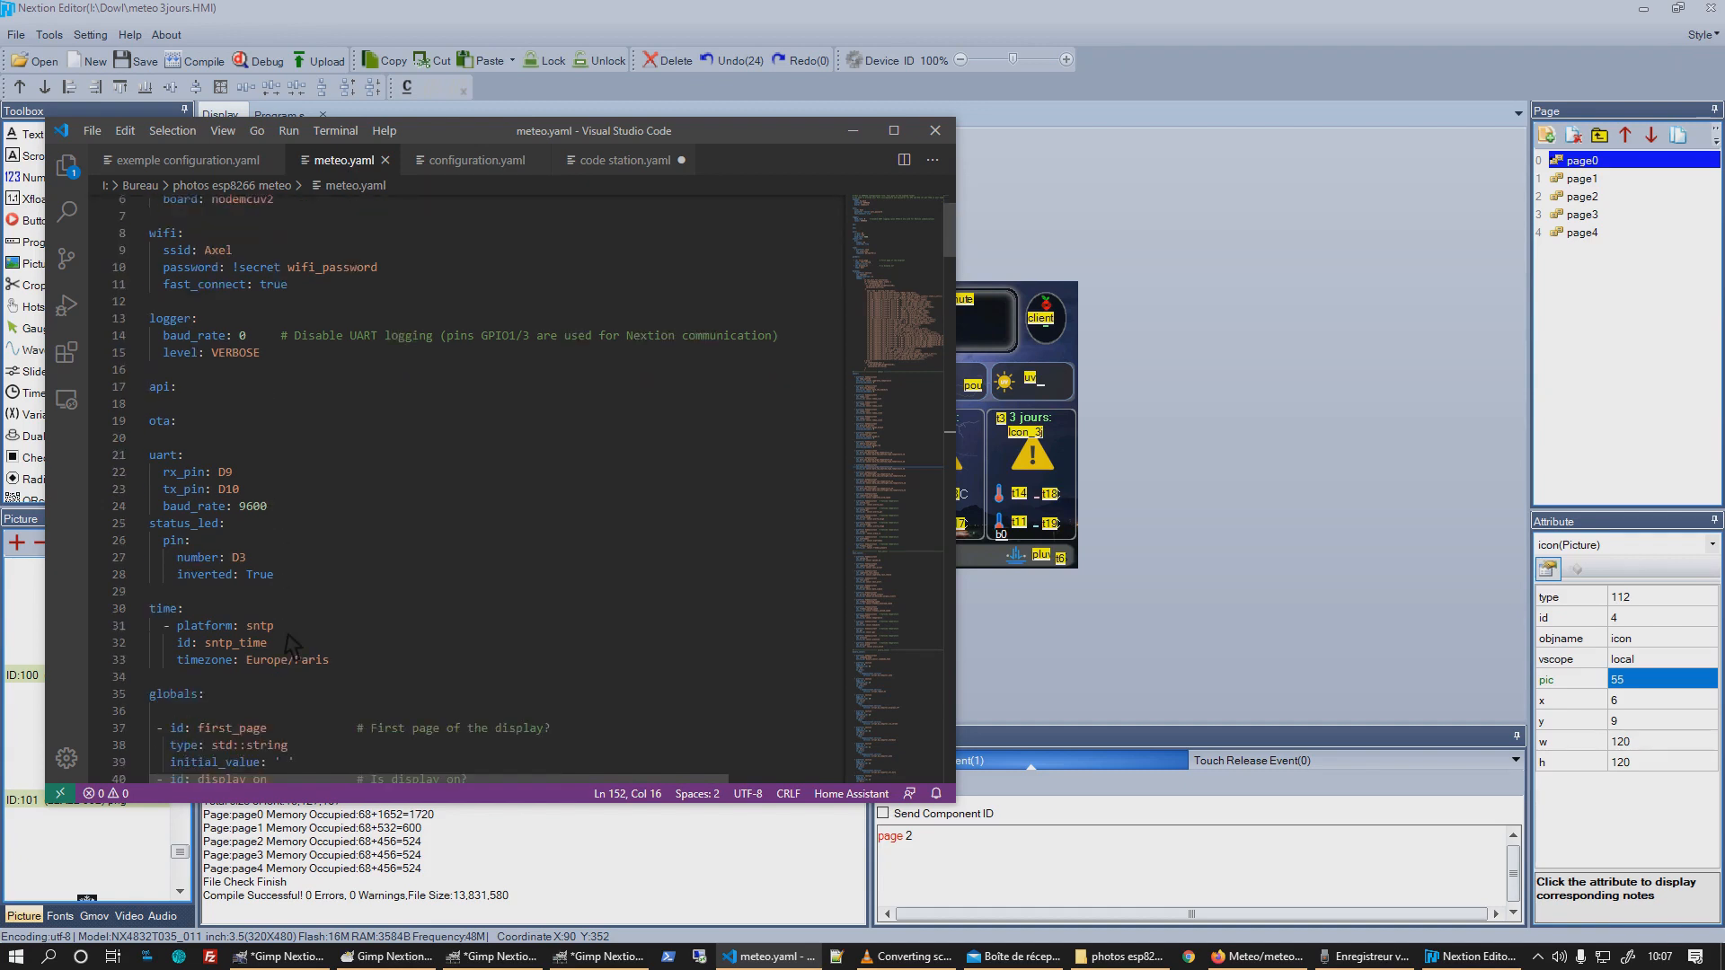
scroll(296, 642, down, 1)
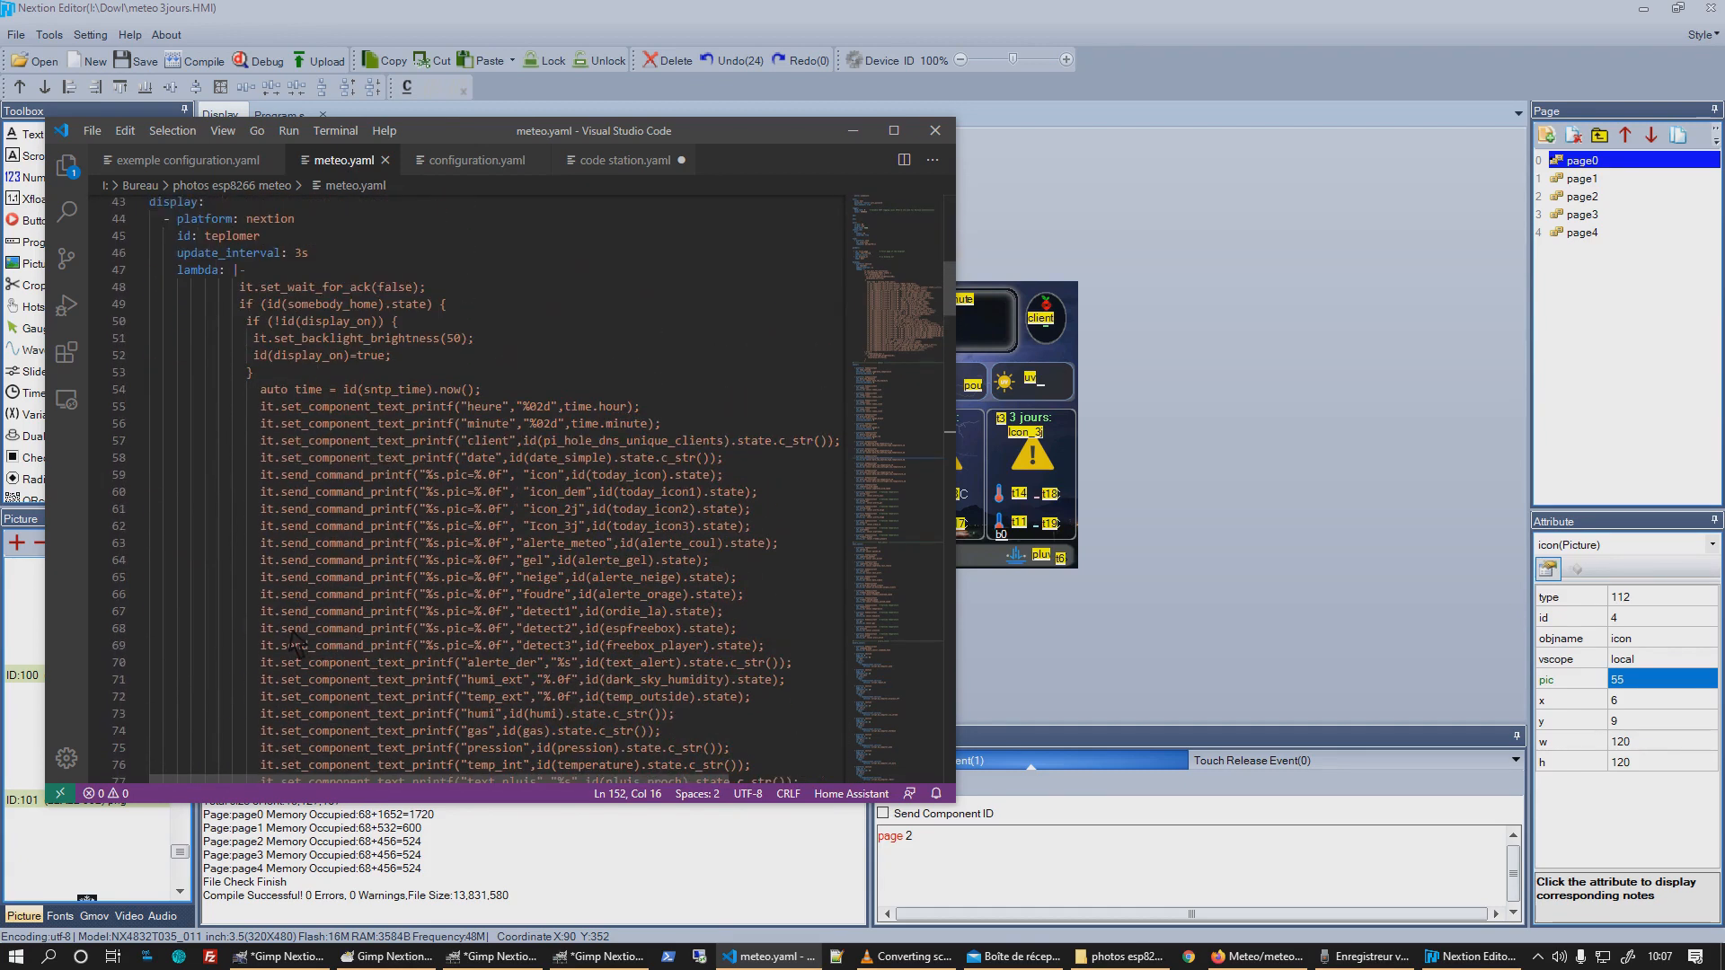
scroll(297, 568, up, 1)
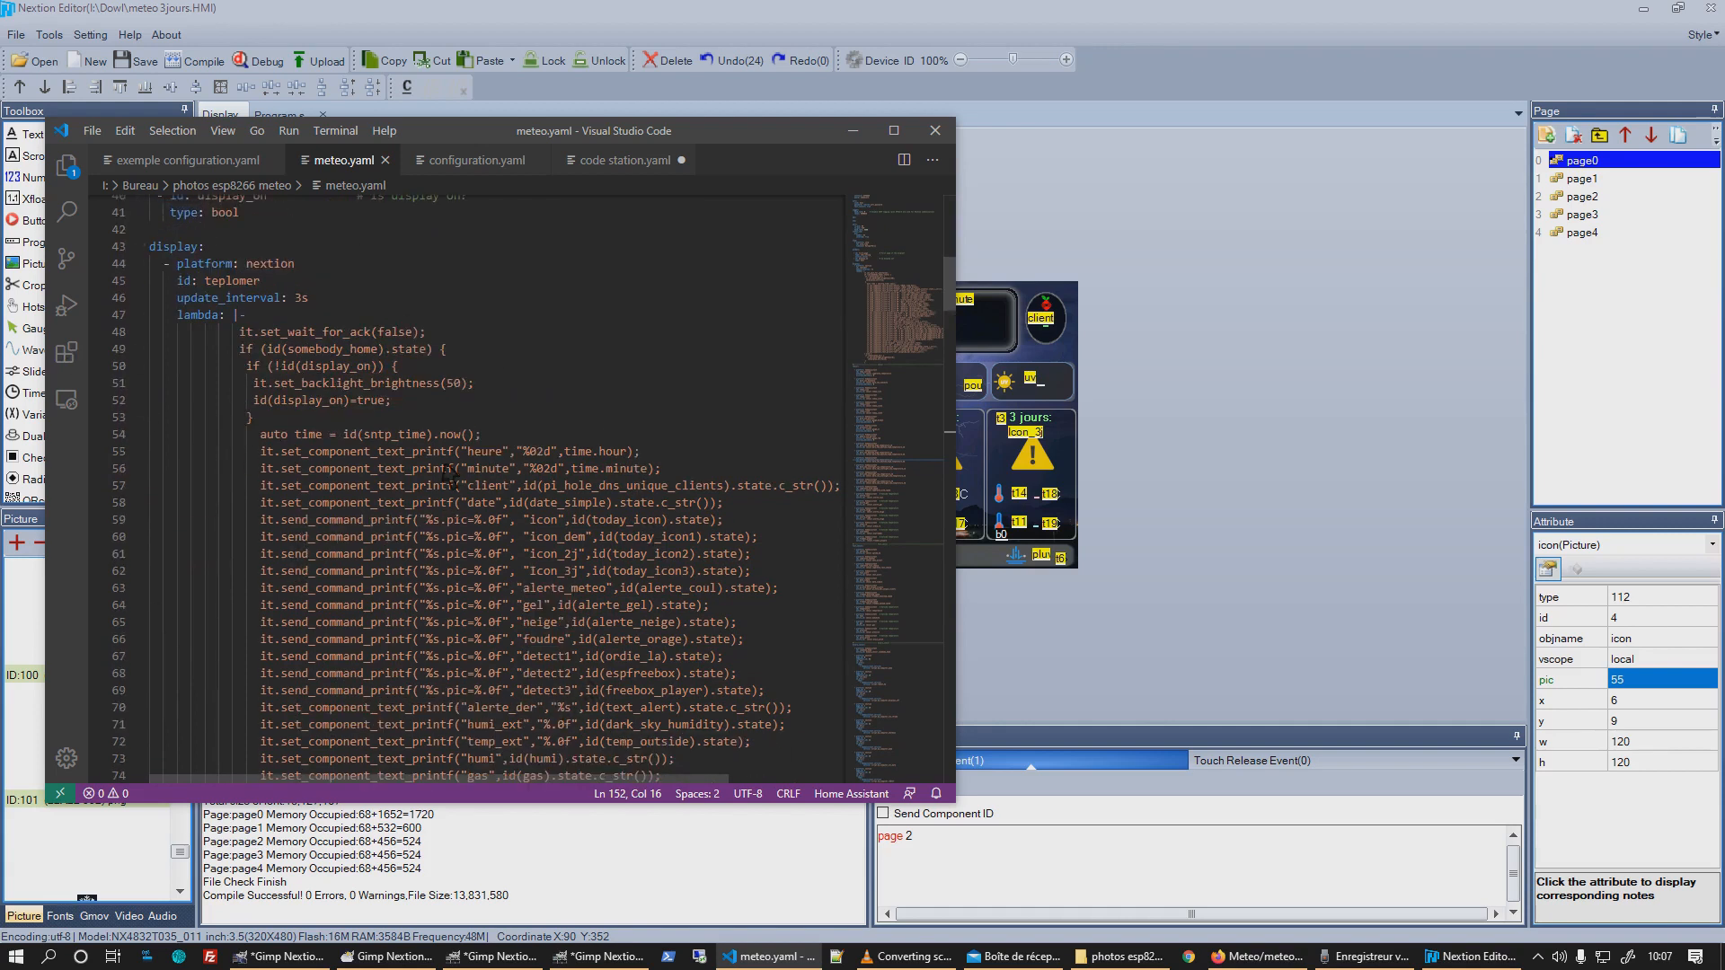
Highlight the "minute" component name in the display lambda and select the matching minute text component on page0 in Nextion Editor.
double_click(488, 468)
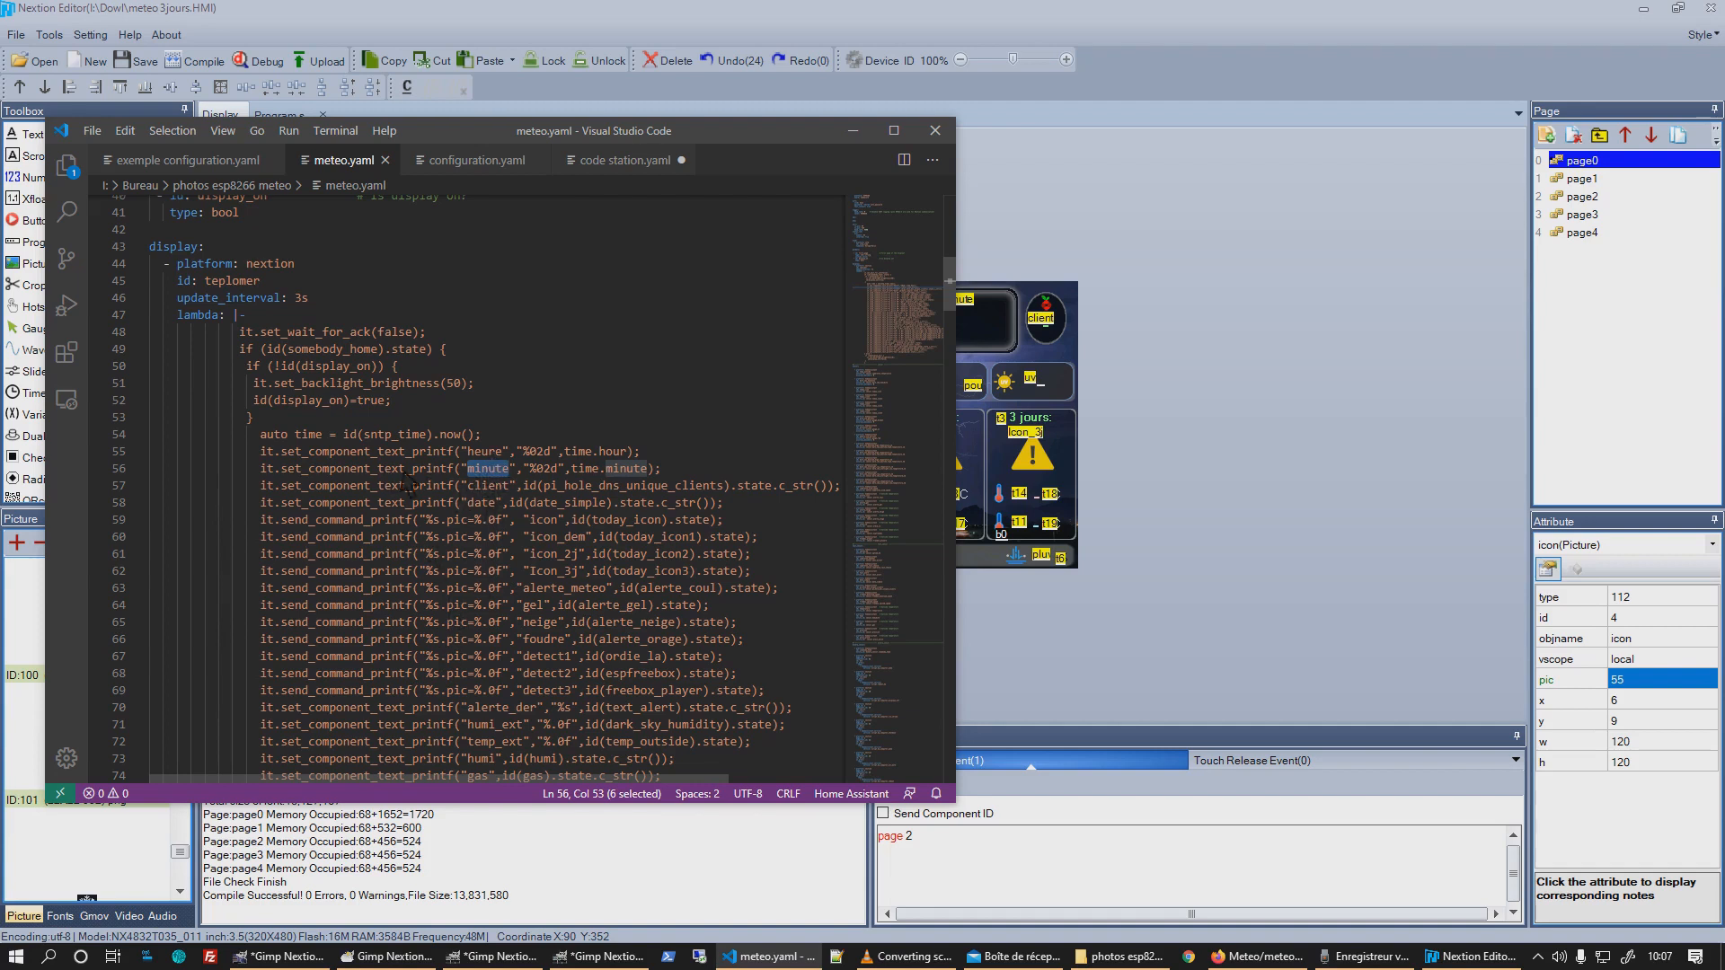
click(1470, 420)
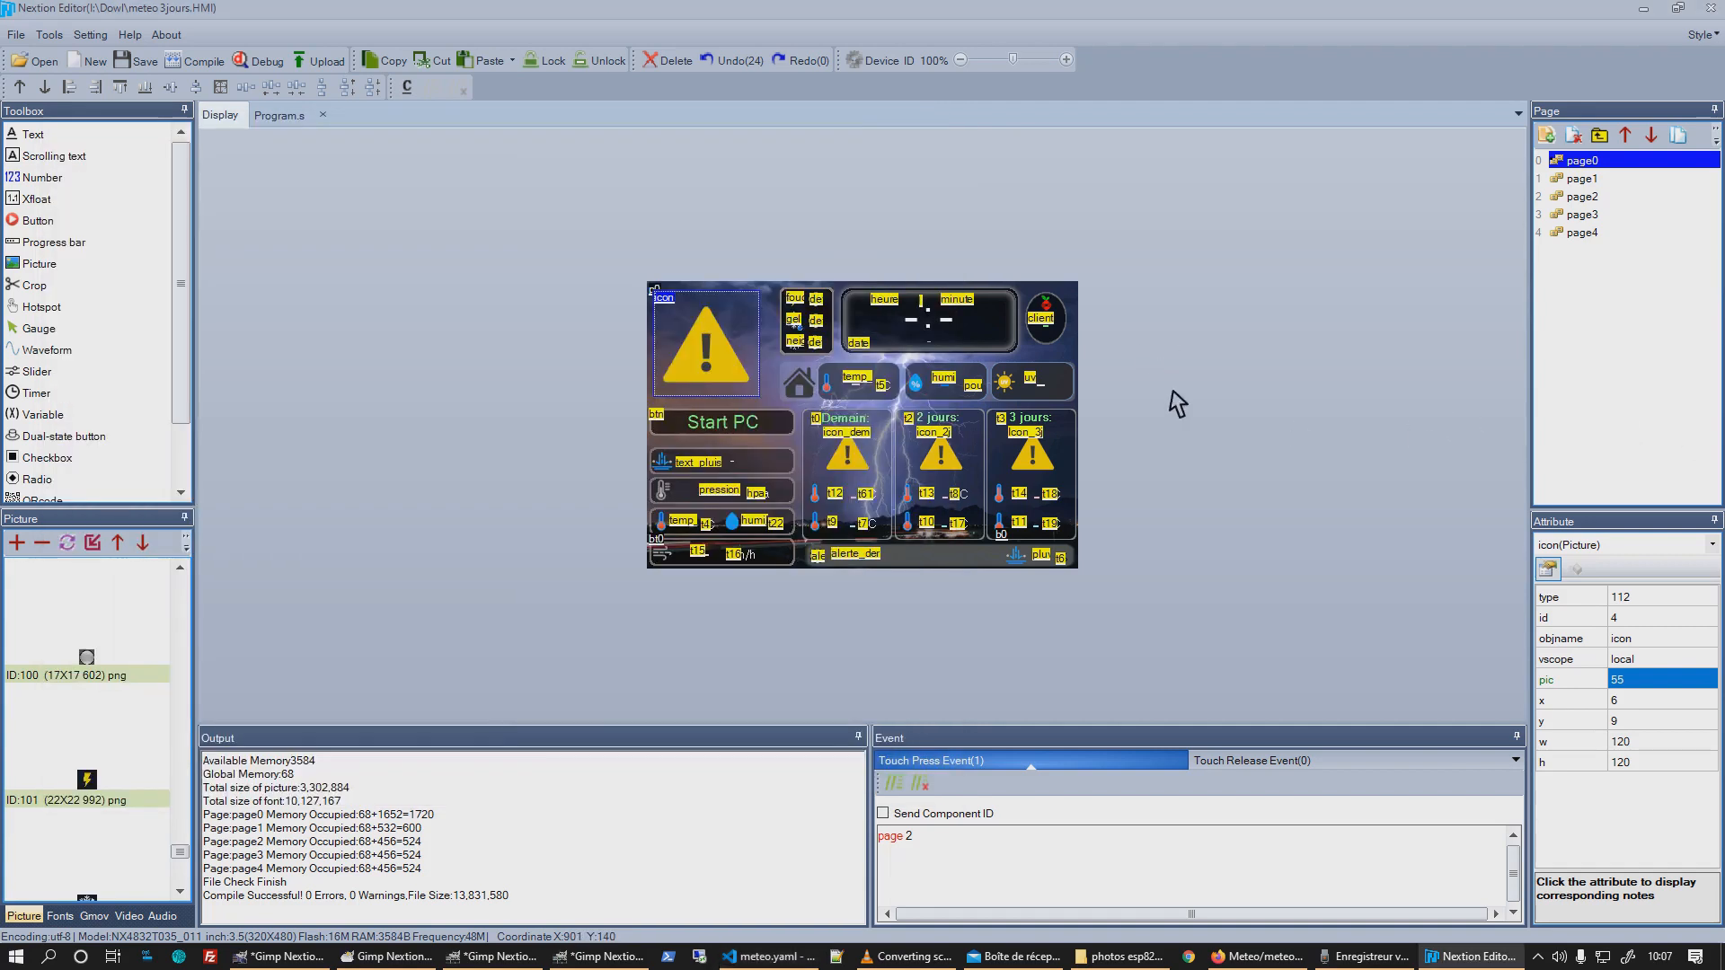
click(958, 356)
click(967, 317)
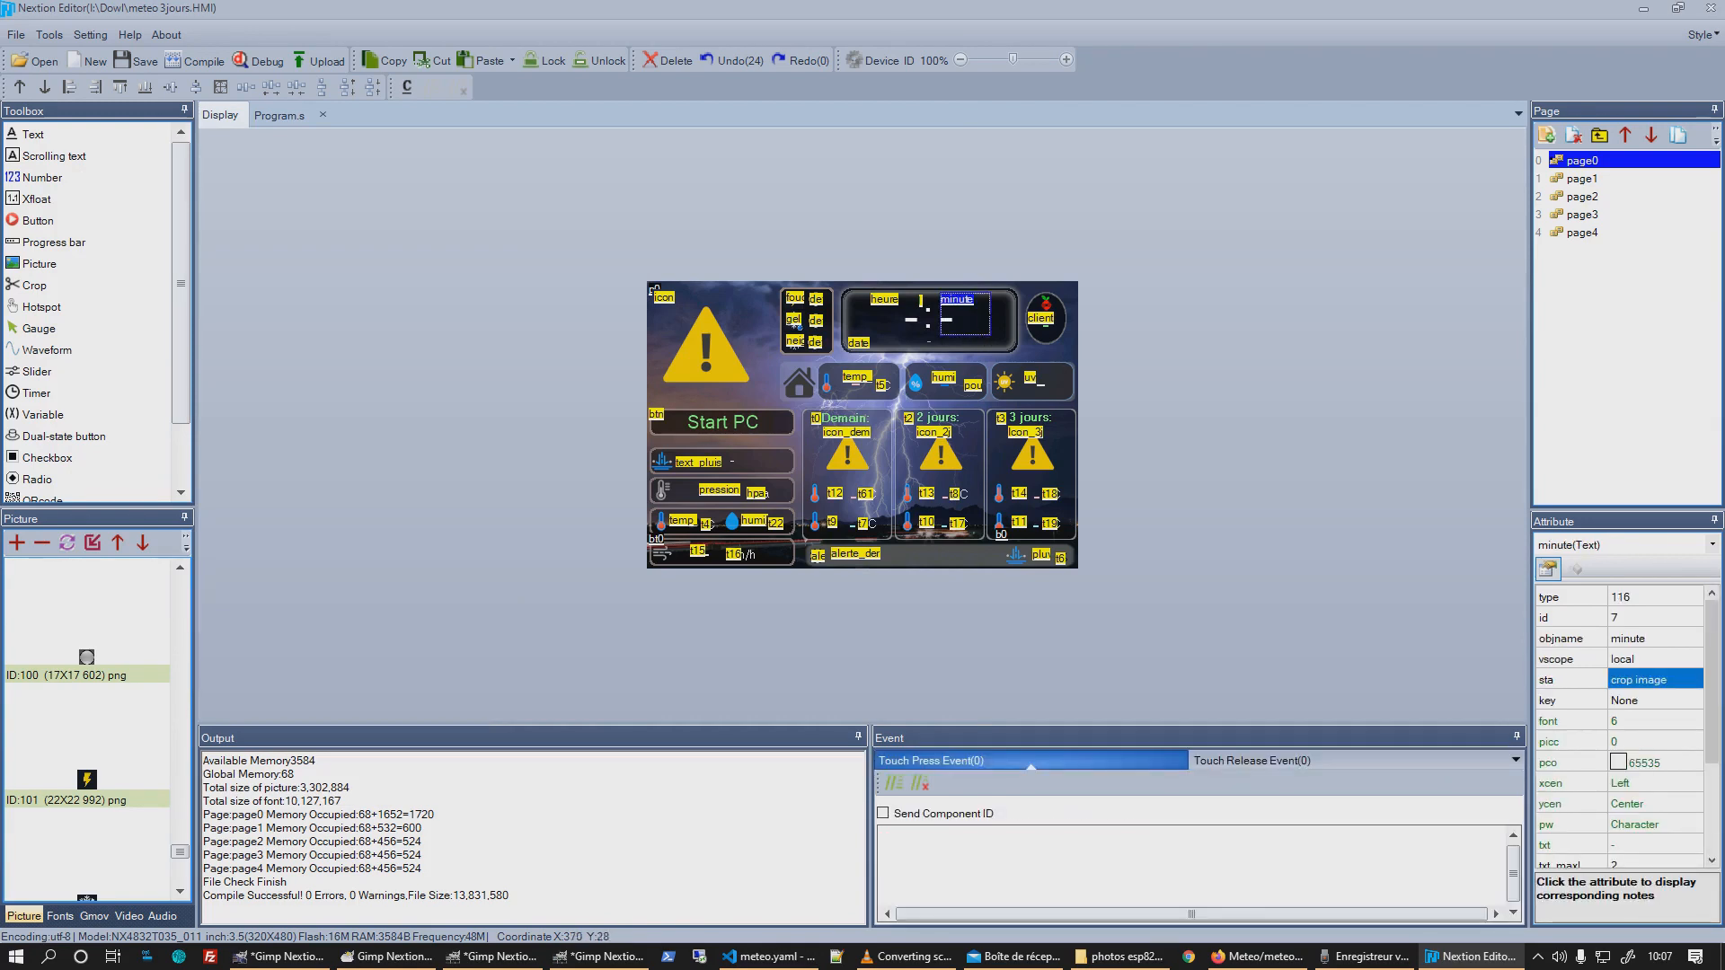
Switch back to meteo.yaml and examine the minute line's %02d format and time.minute value alongside the sntp time settings.
click(784, 960)
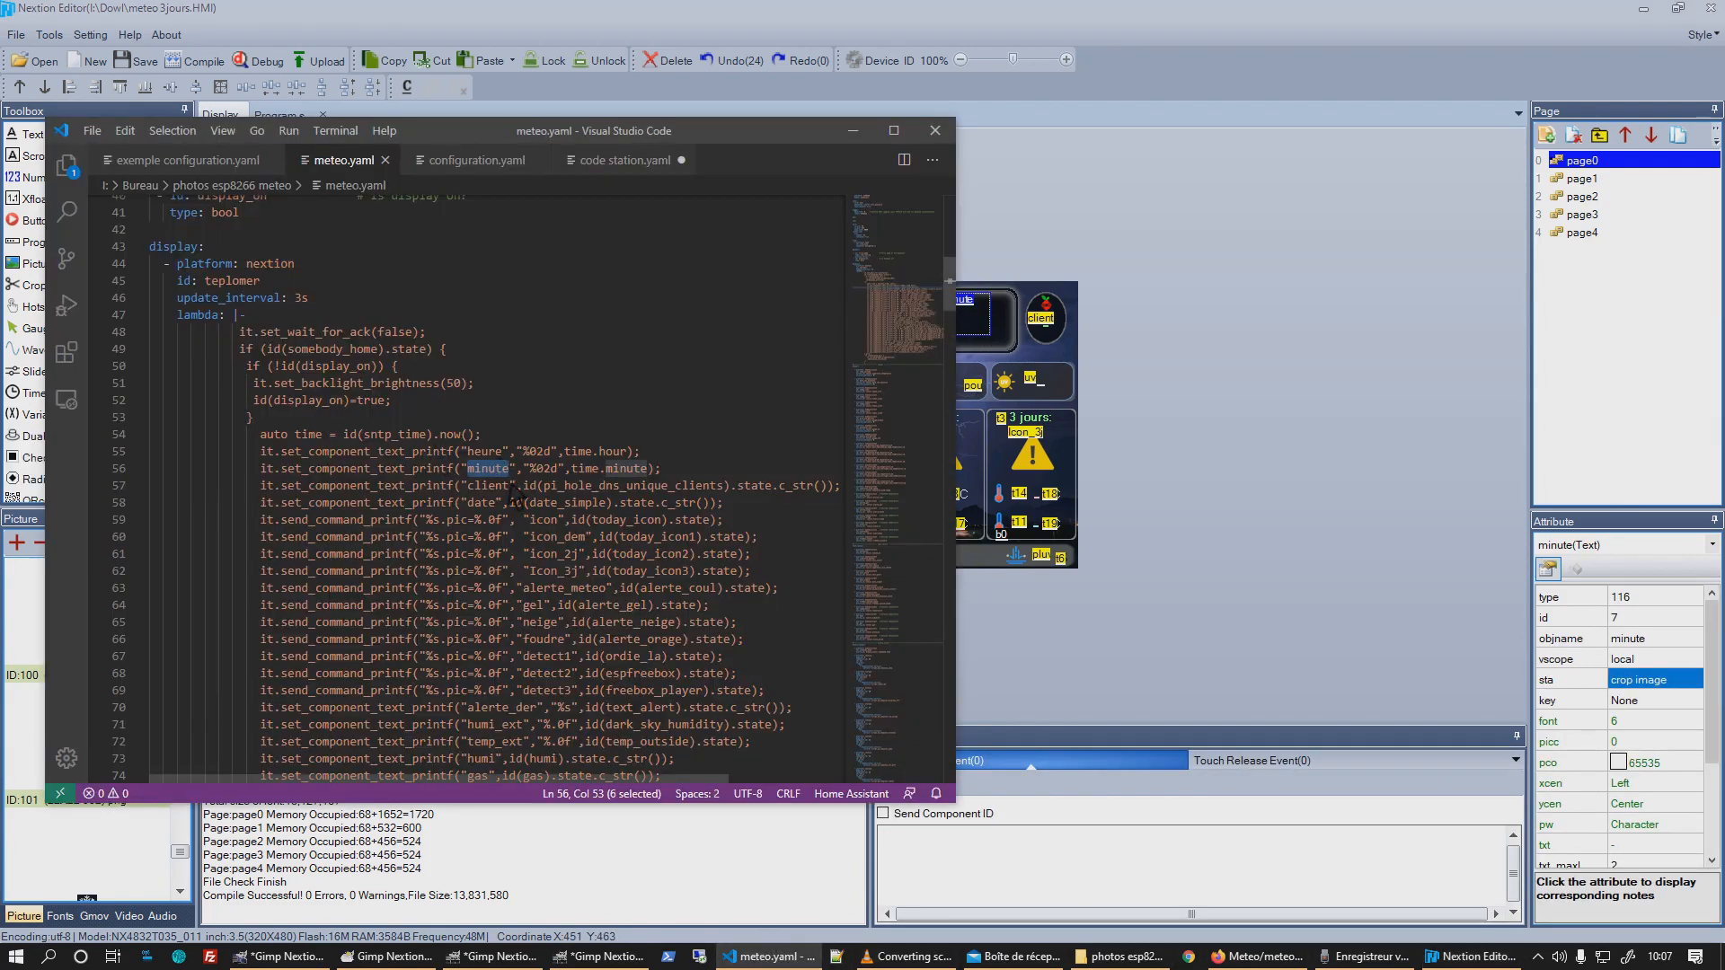
double_click(548, 469)
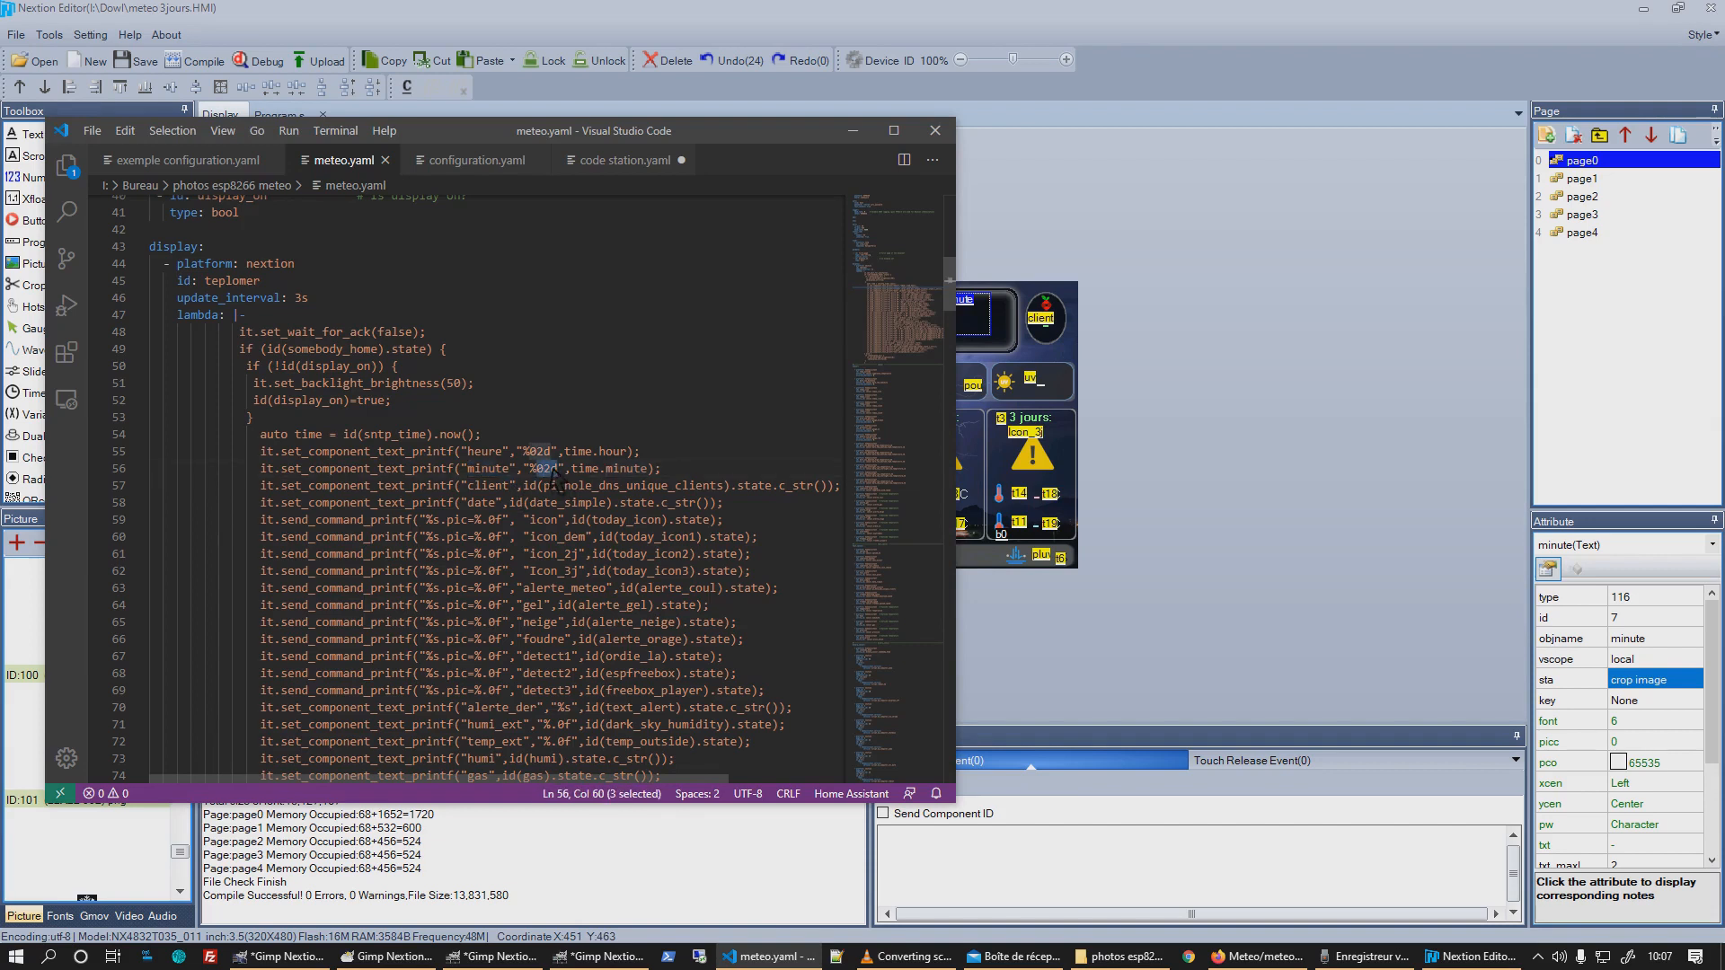
double_click(585, 468)
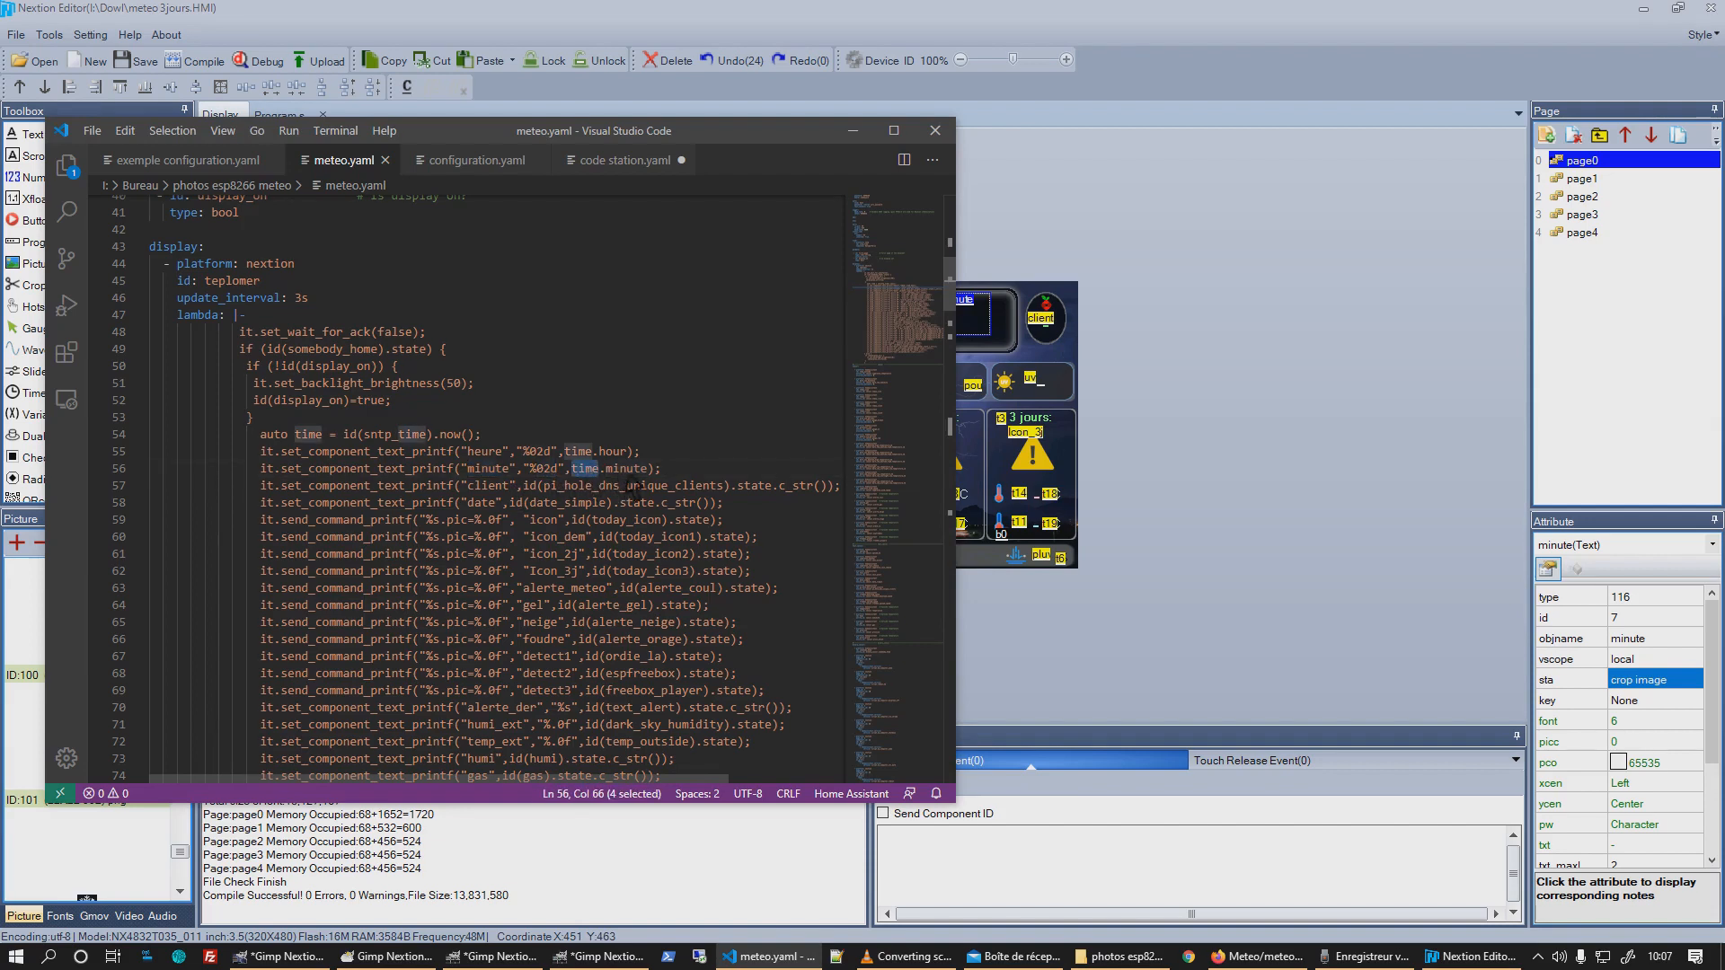
double_click(633, 469)
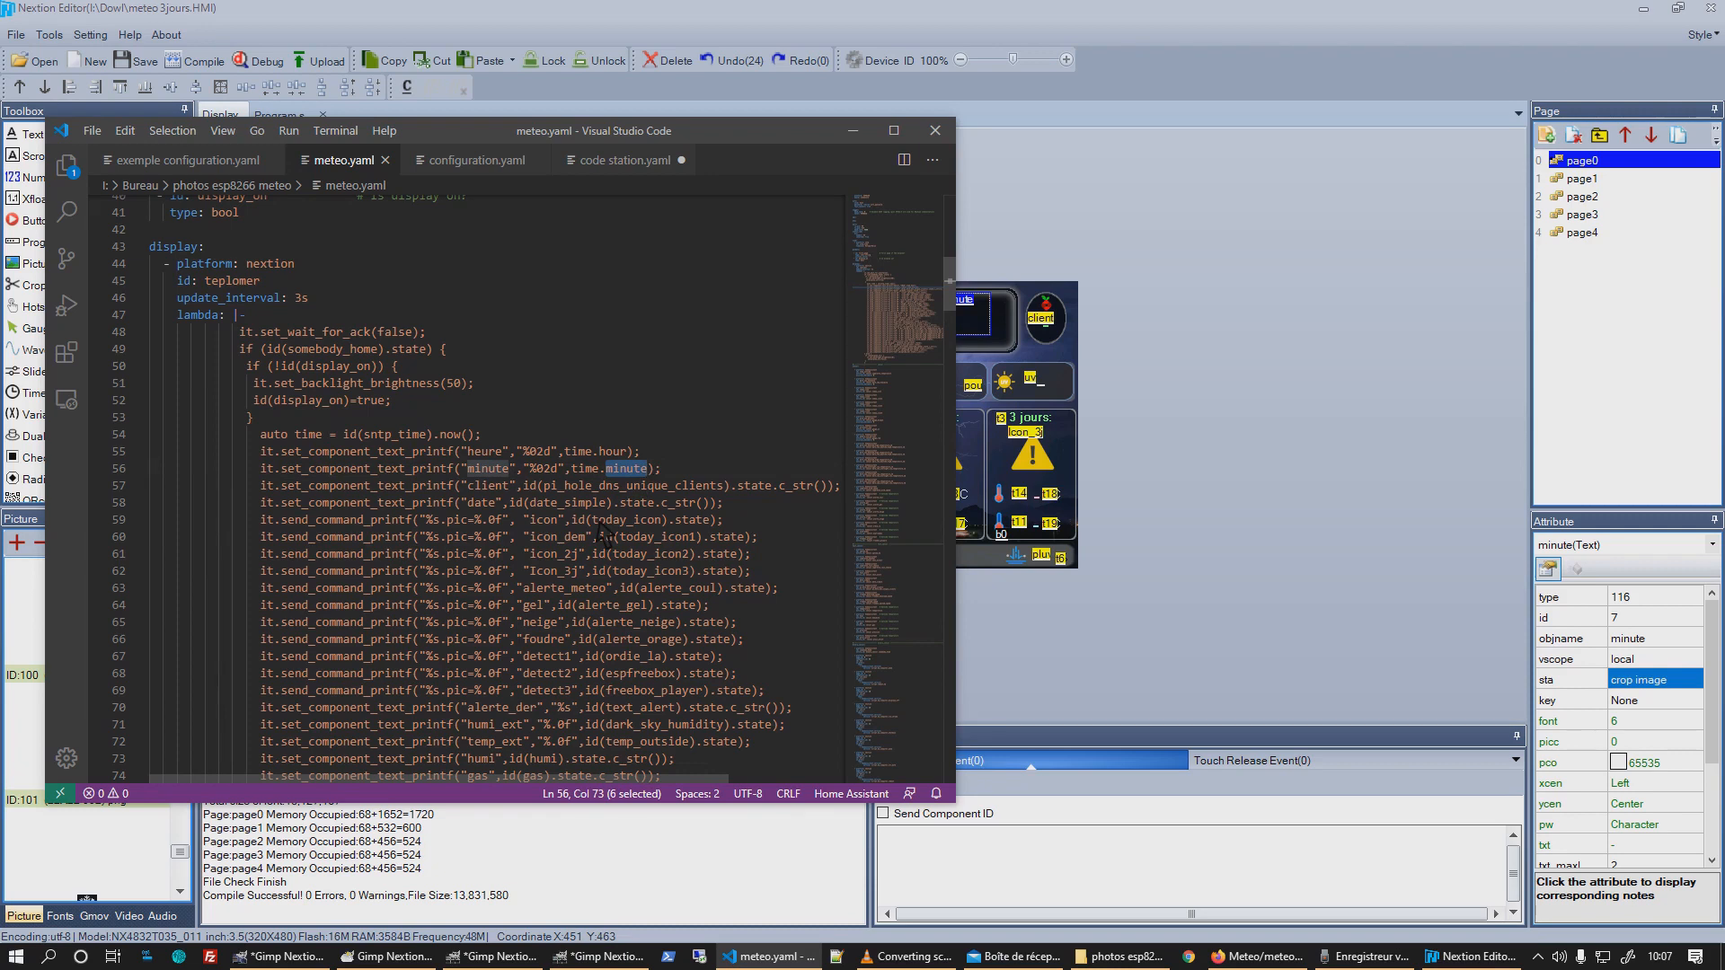
scroll(337, 446, up, 4)
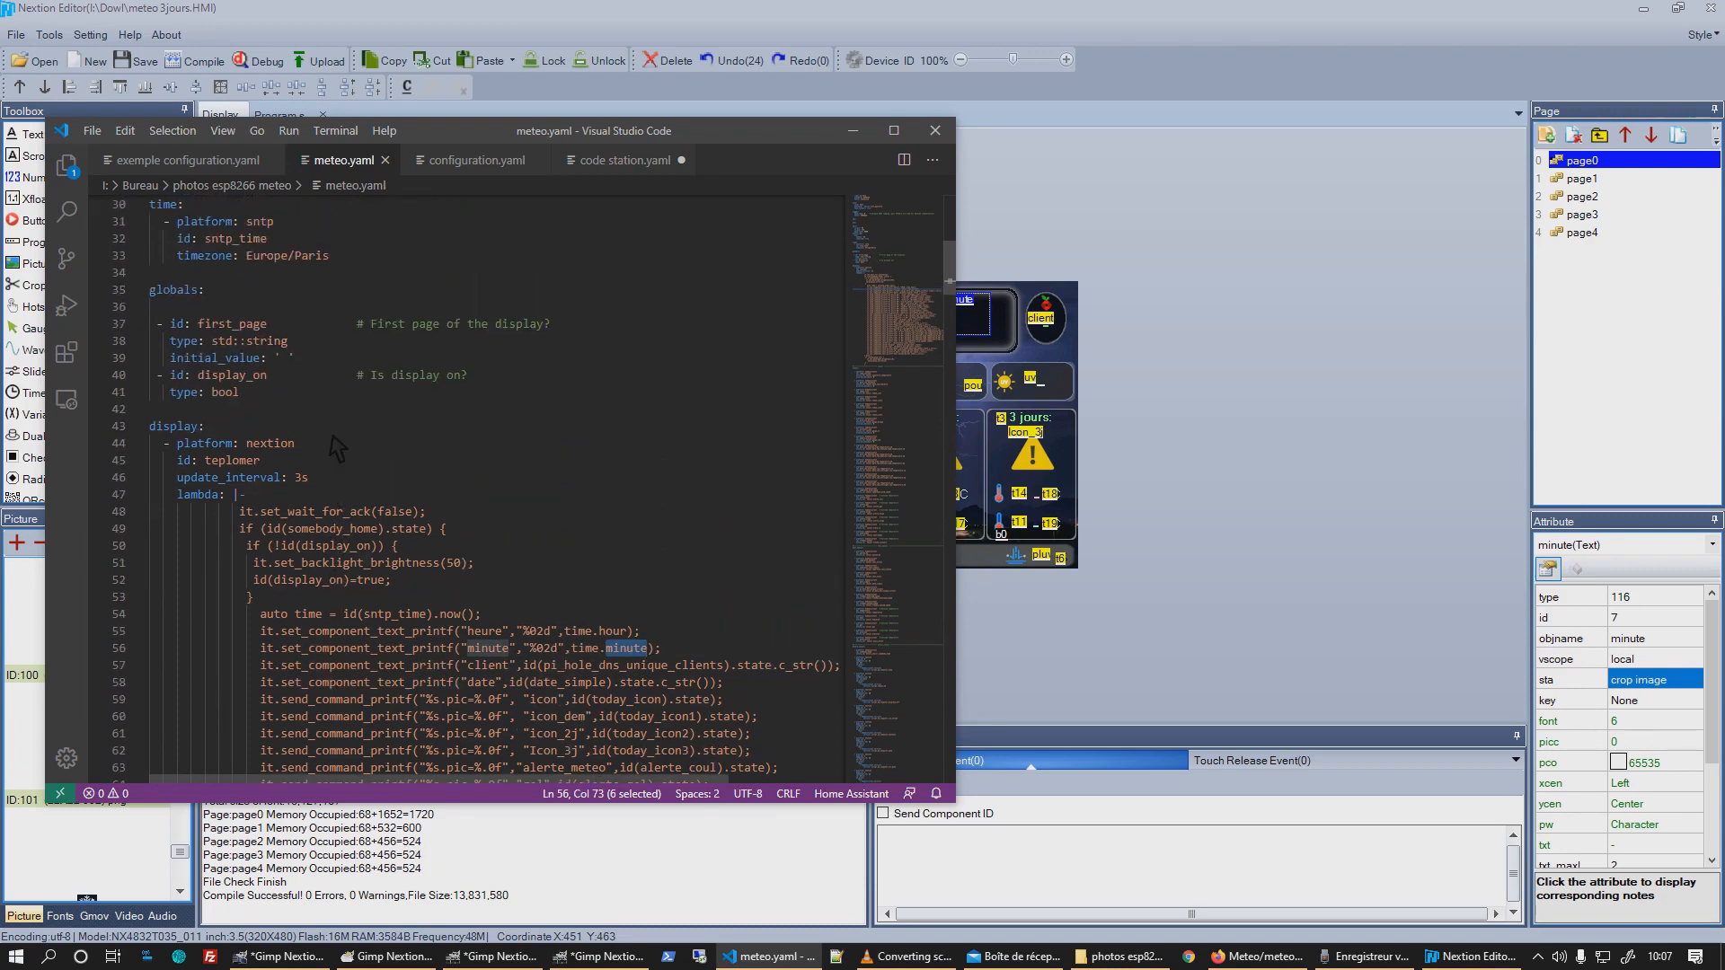
scroll(337, 446, down, 4)
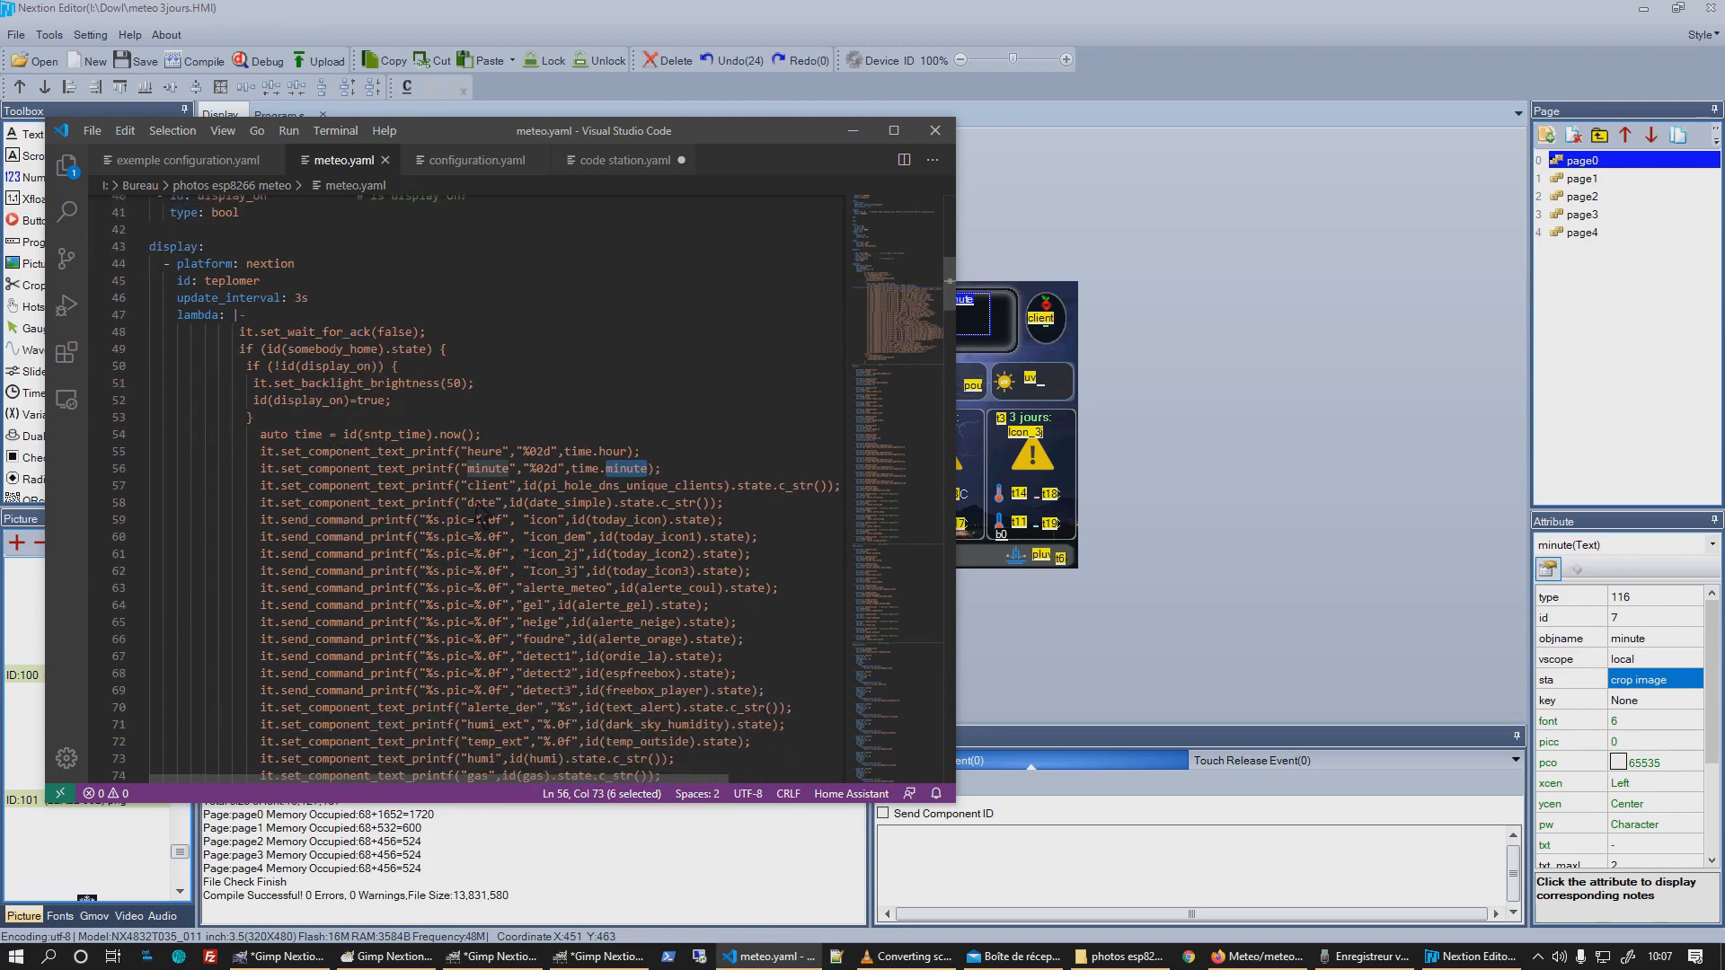
Highlight the "icon" component name in the lambda's pic command and select the matching icon picture on page0 in Nextion Editor.
double_click(552, 521)
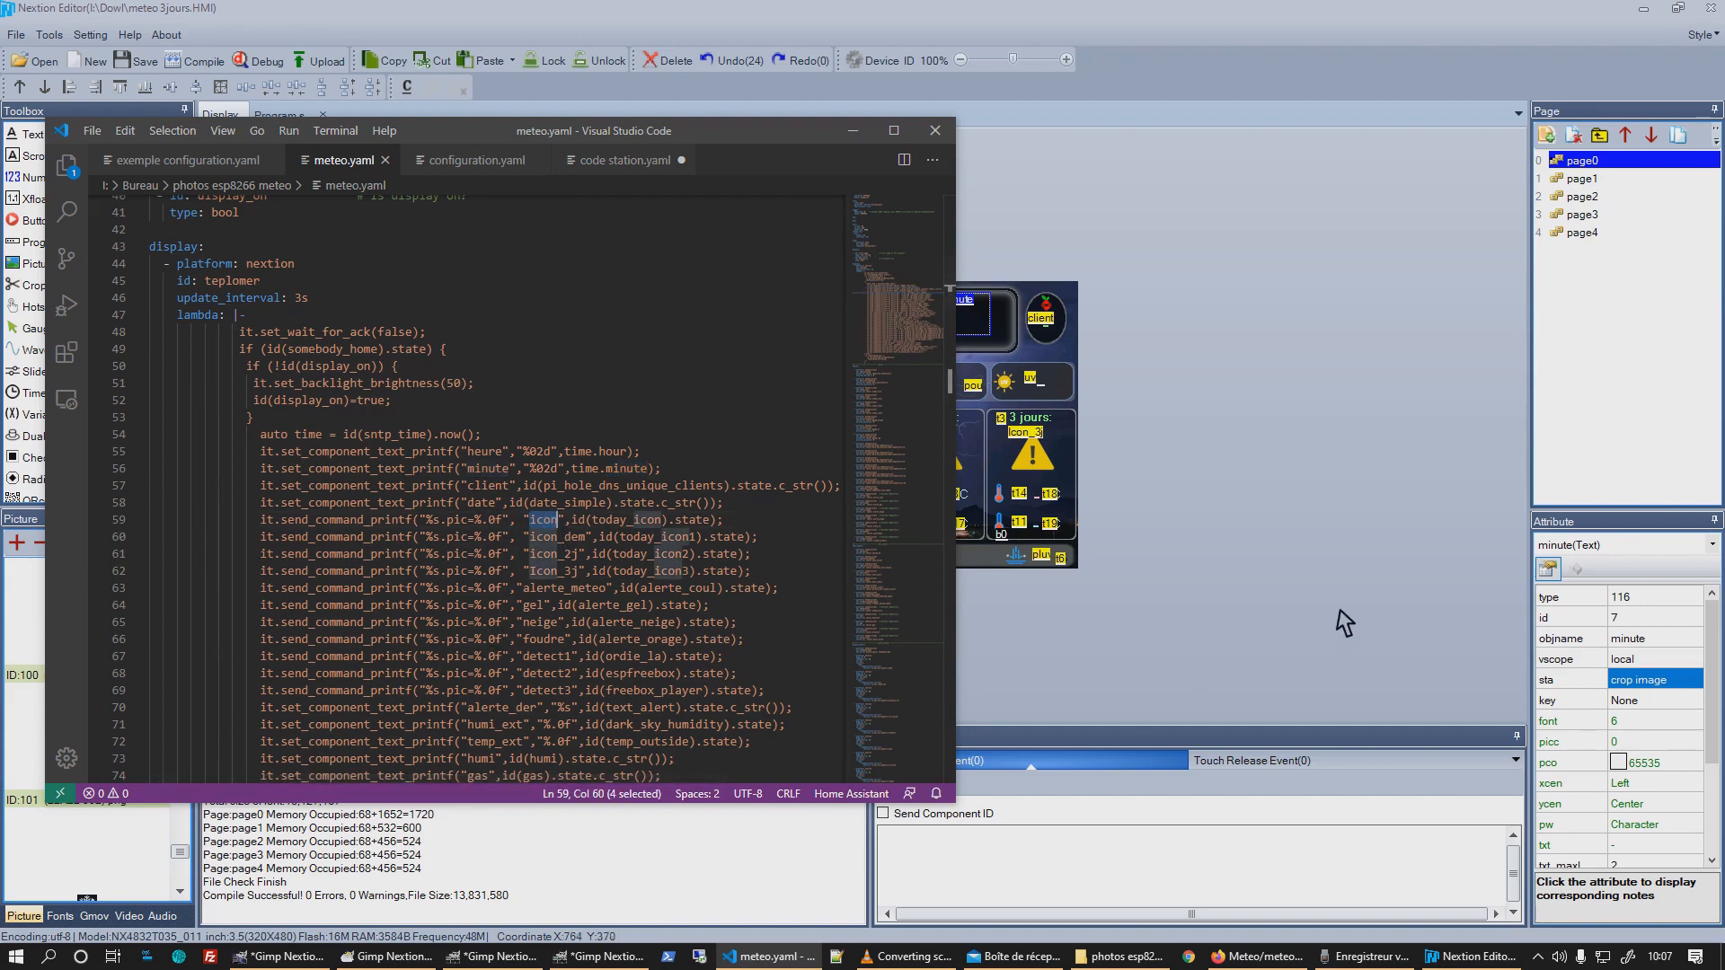
click(1309, 573)
click(581, 354)
click(732, 352)
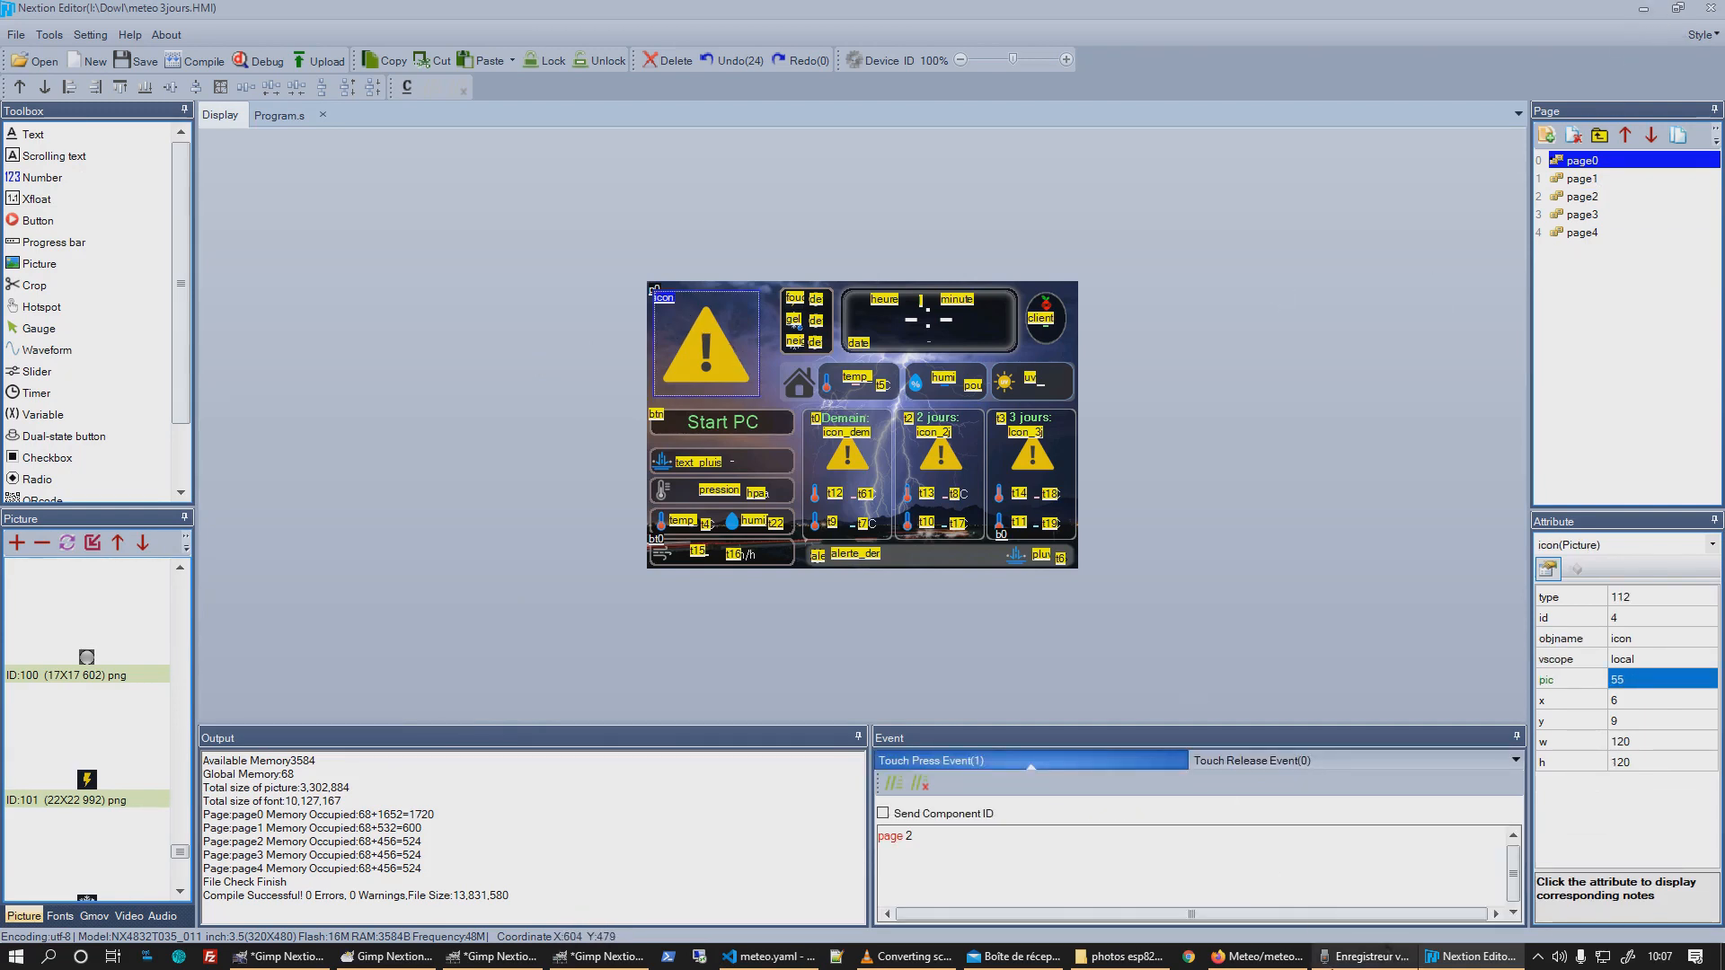
Return to meteo.yaml in Visual Studio Code and trace today_icon from the display lambda to its homeassistant sensor definition.
click(807, 962)
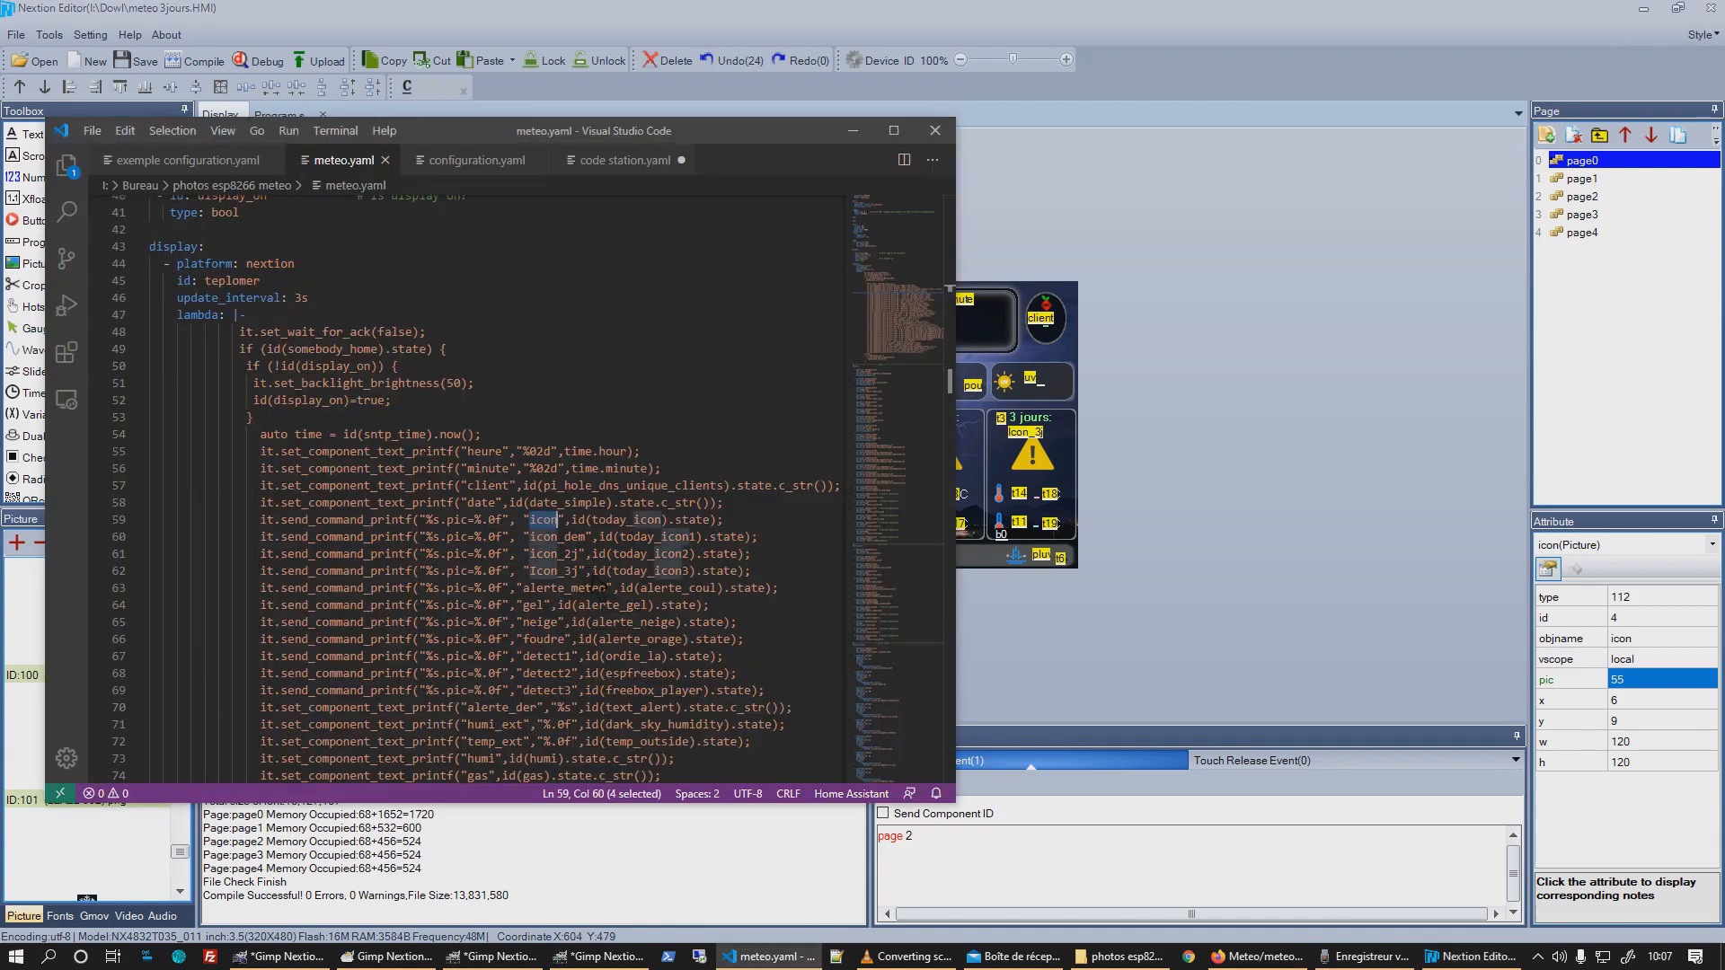
double_click(629, 520)
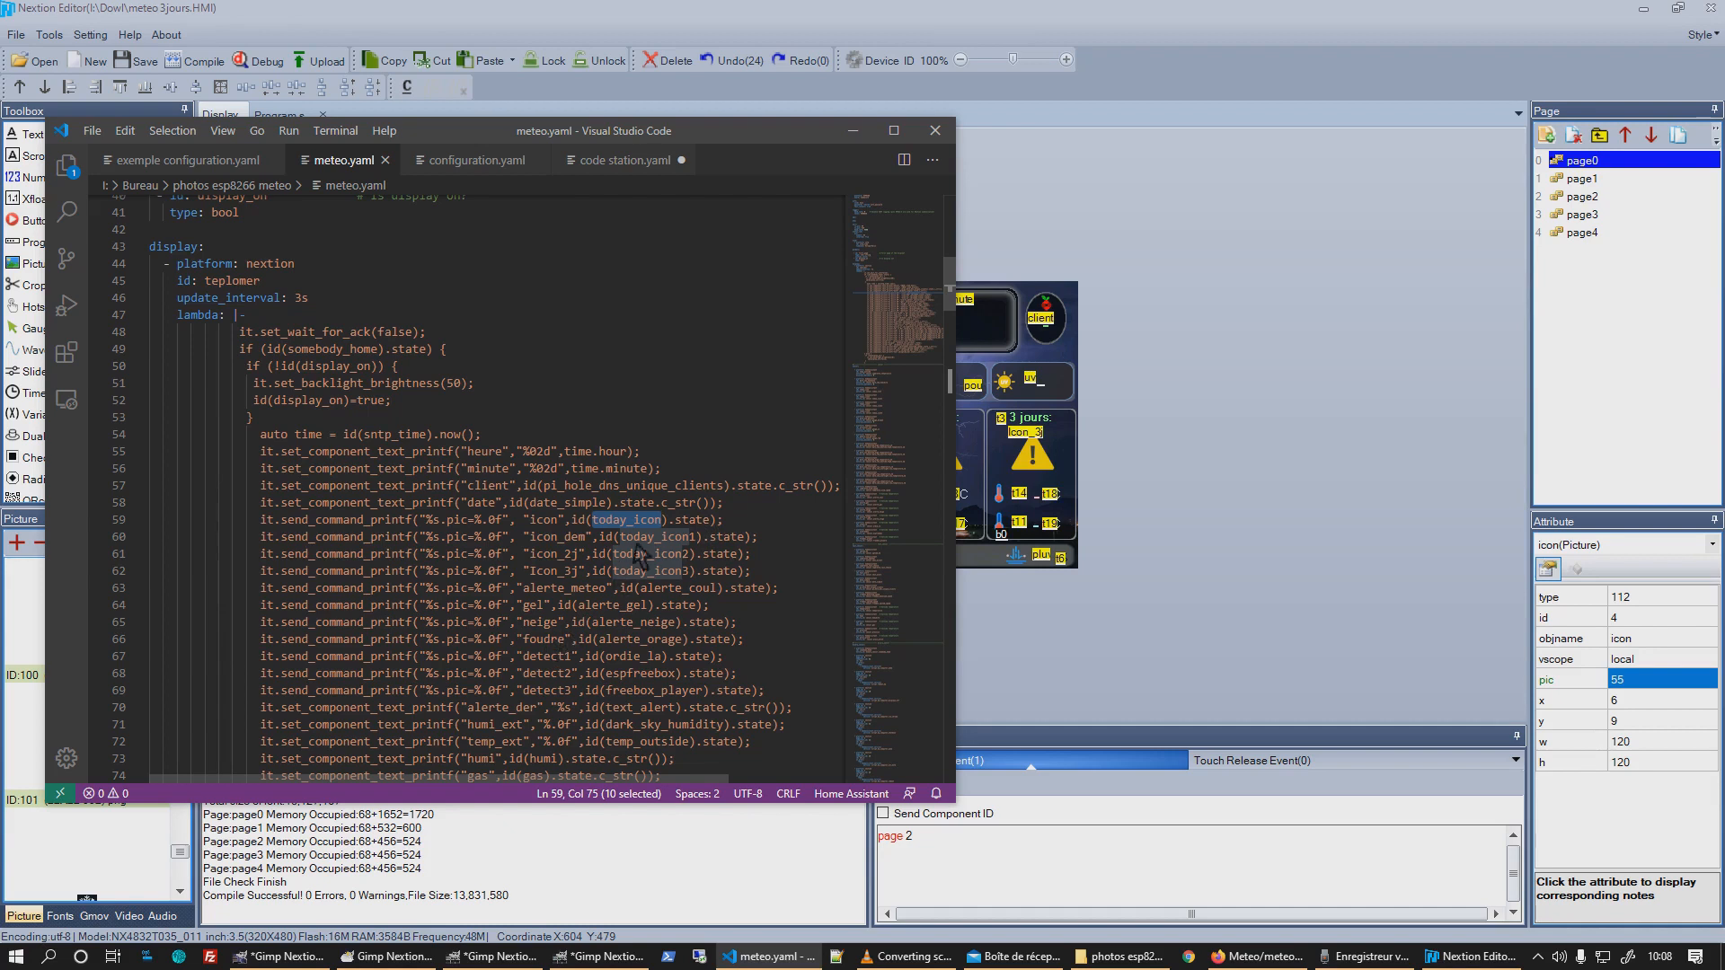
scroll(629, 539, down, 20)
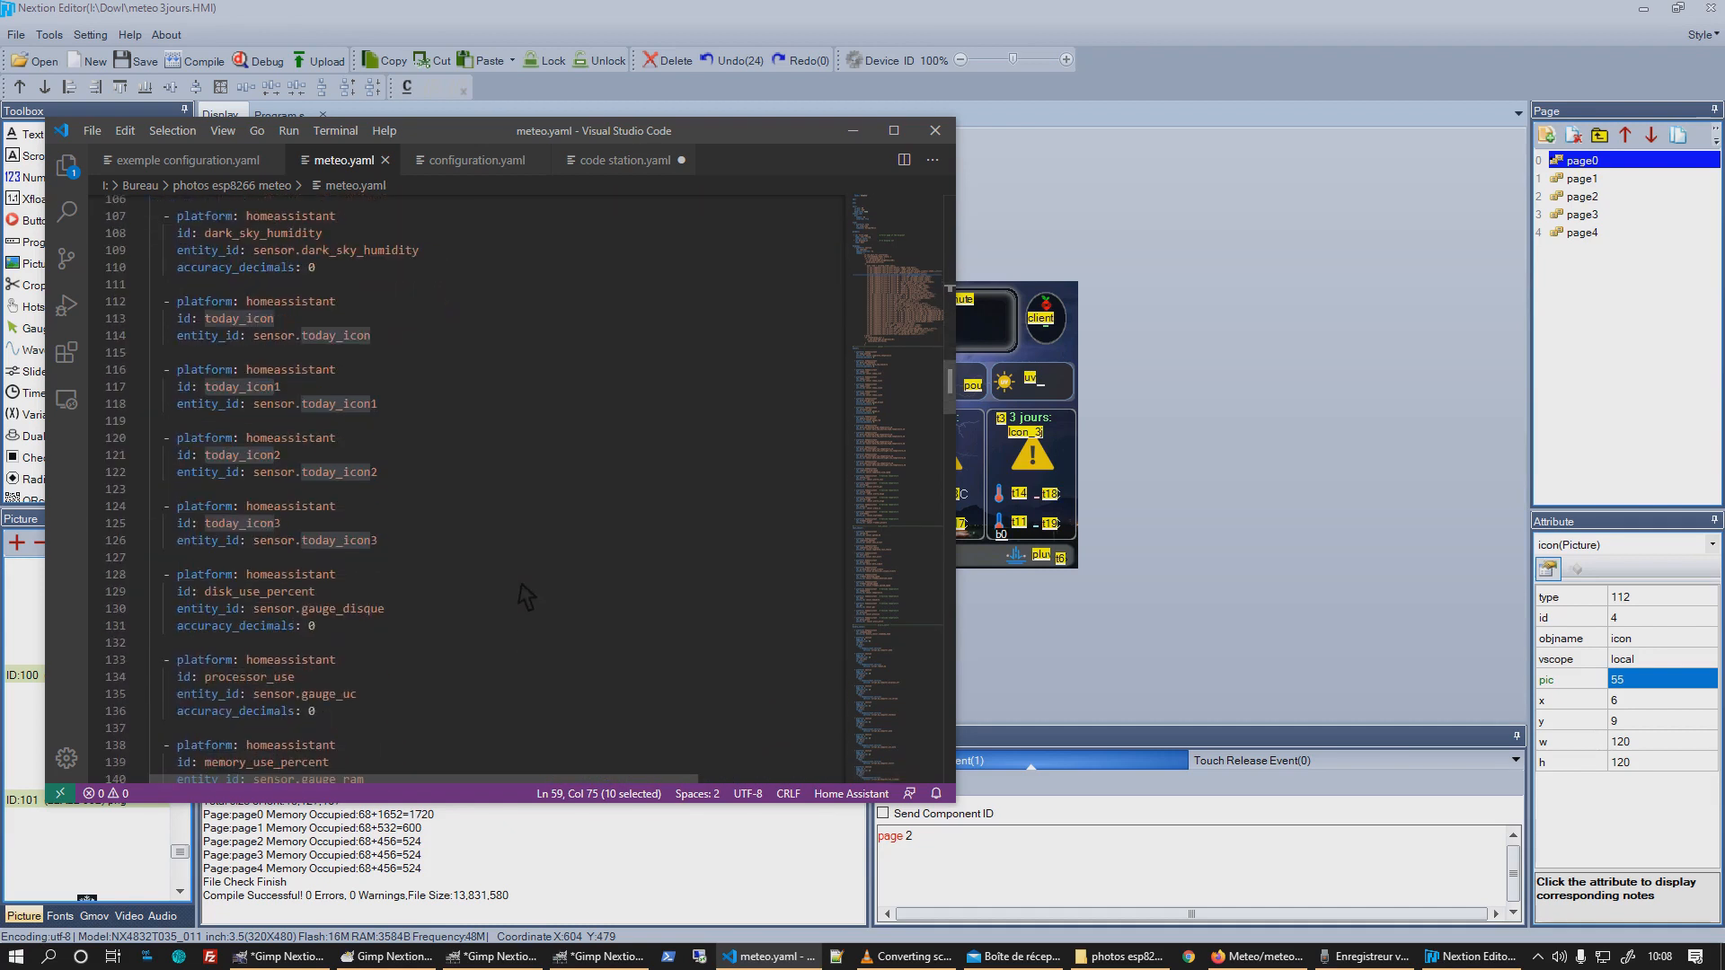
scroll(460, 604, up, 1)
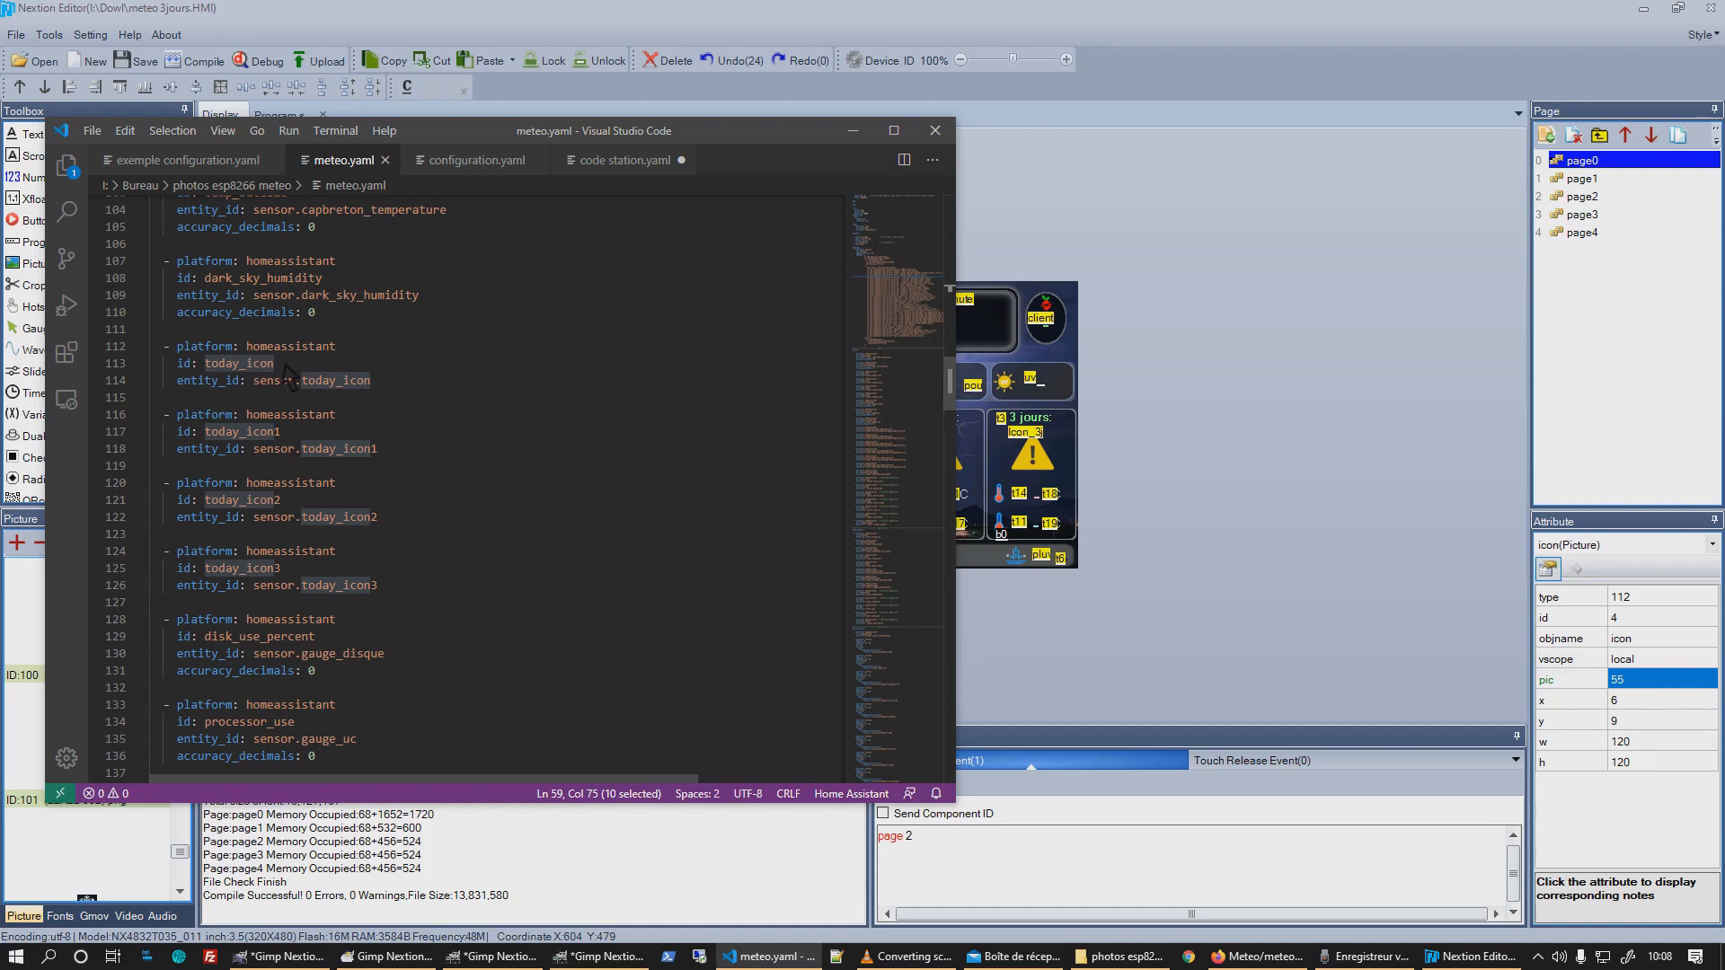
Compare the sensor and text_sensor sections of meteo.yaml and return to page0 in Nextion Editor.
scroll(287, 372, up, 3)
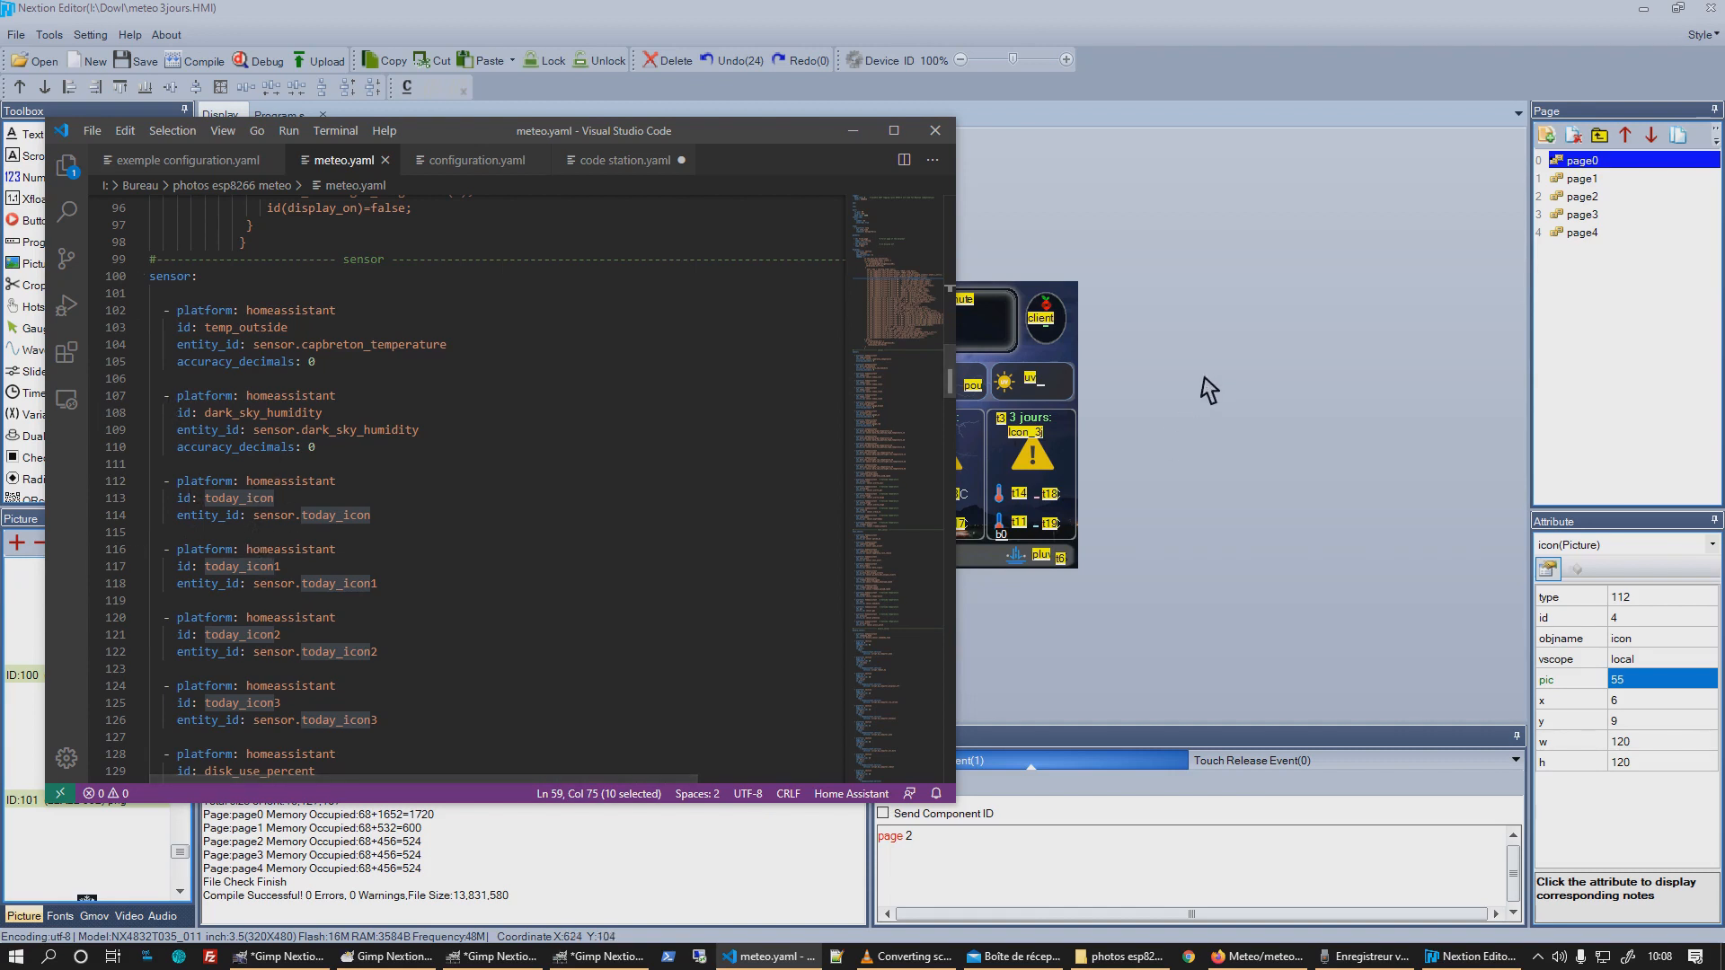
scroll(499, 579, down, 20)
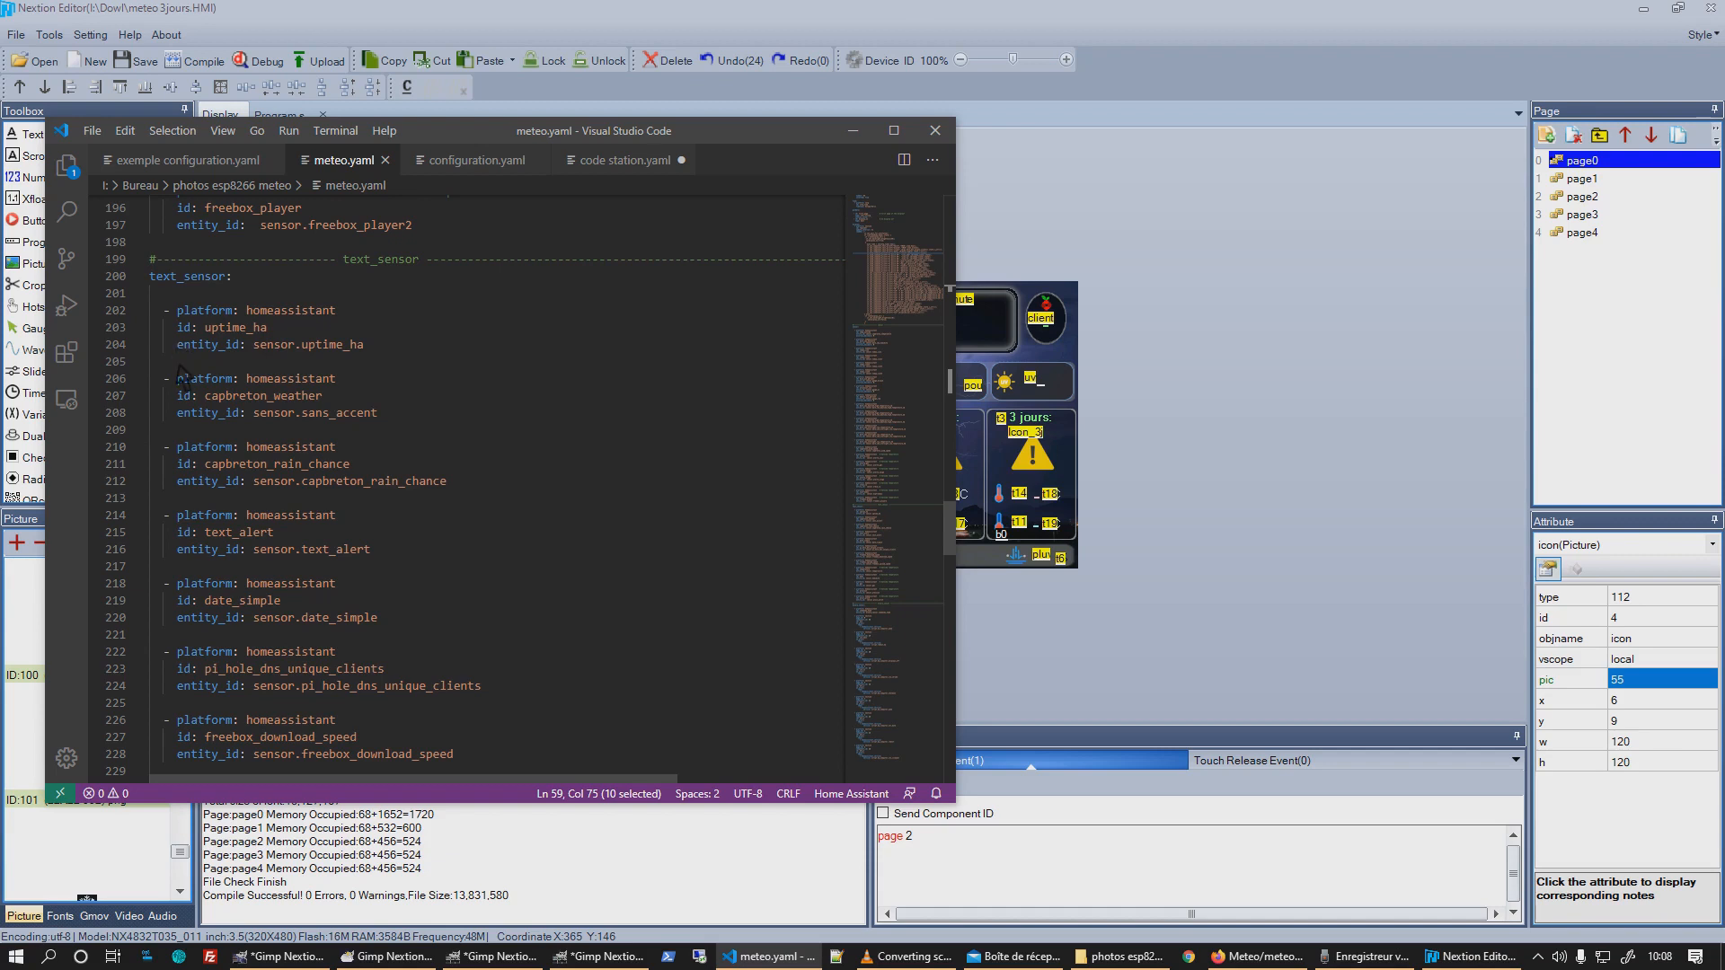
click(1363, 551)
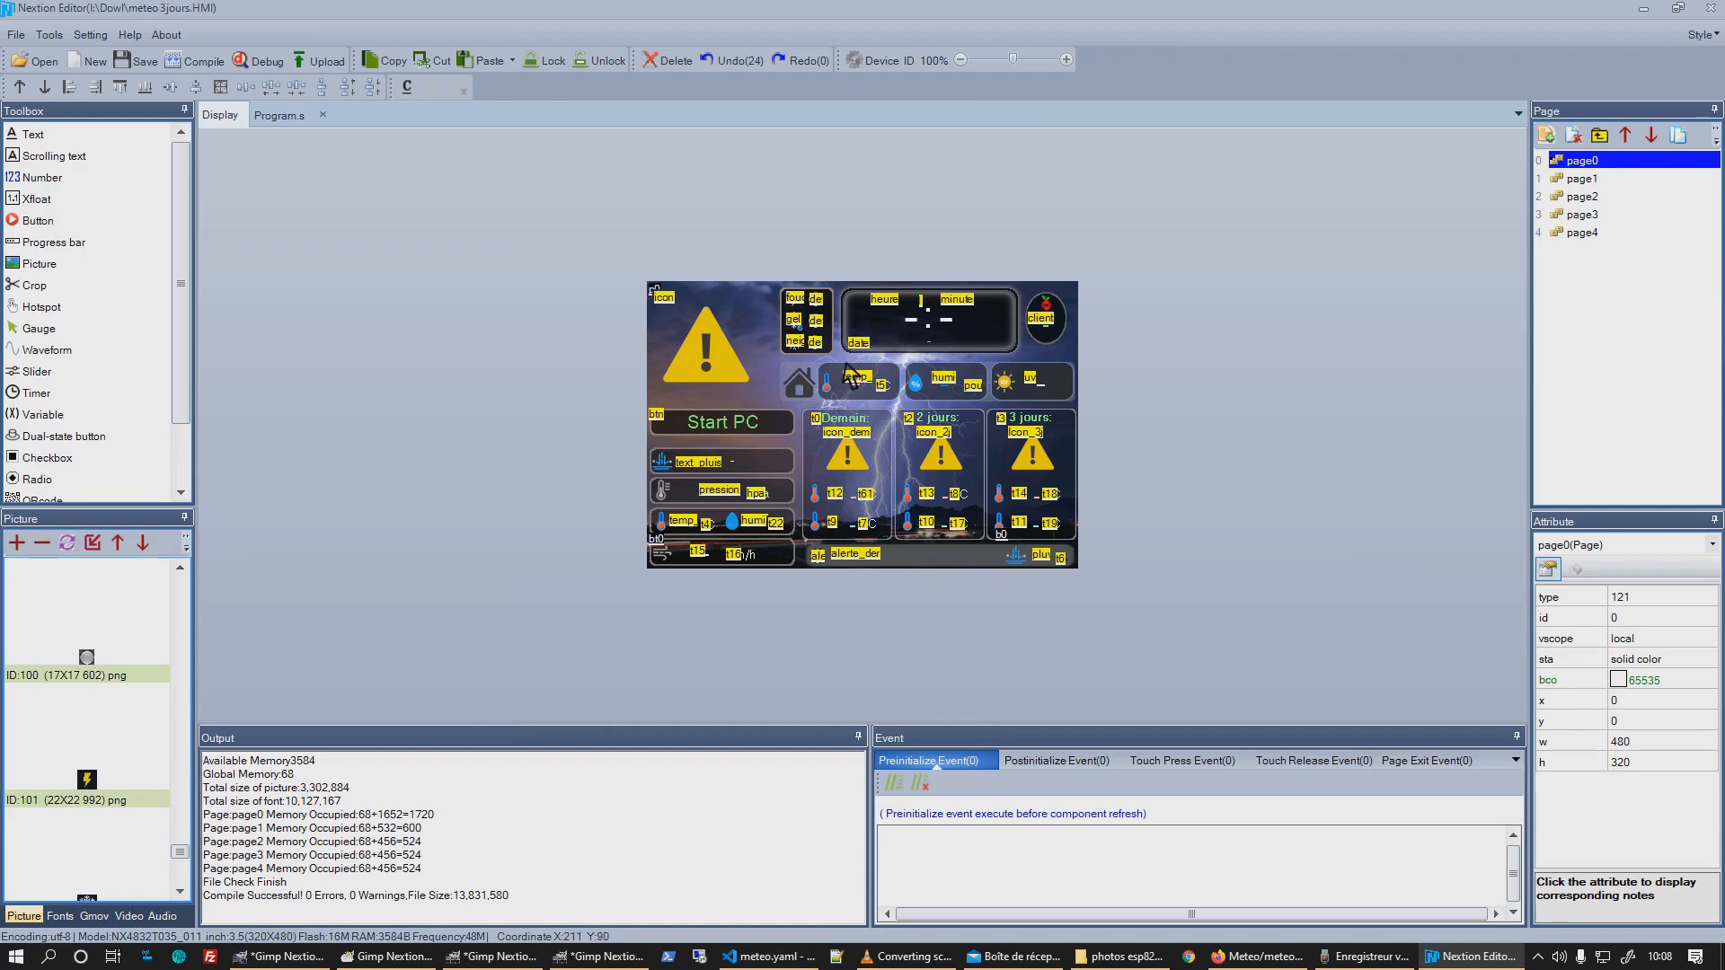
Select the temp_int text component on page0 and check its entry in the component list.
click(867, 393)
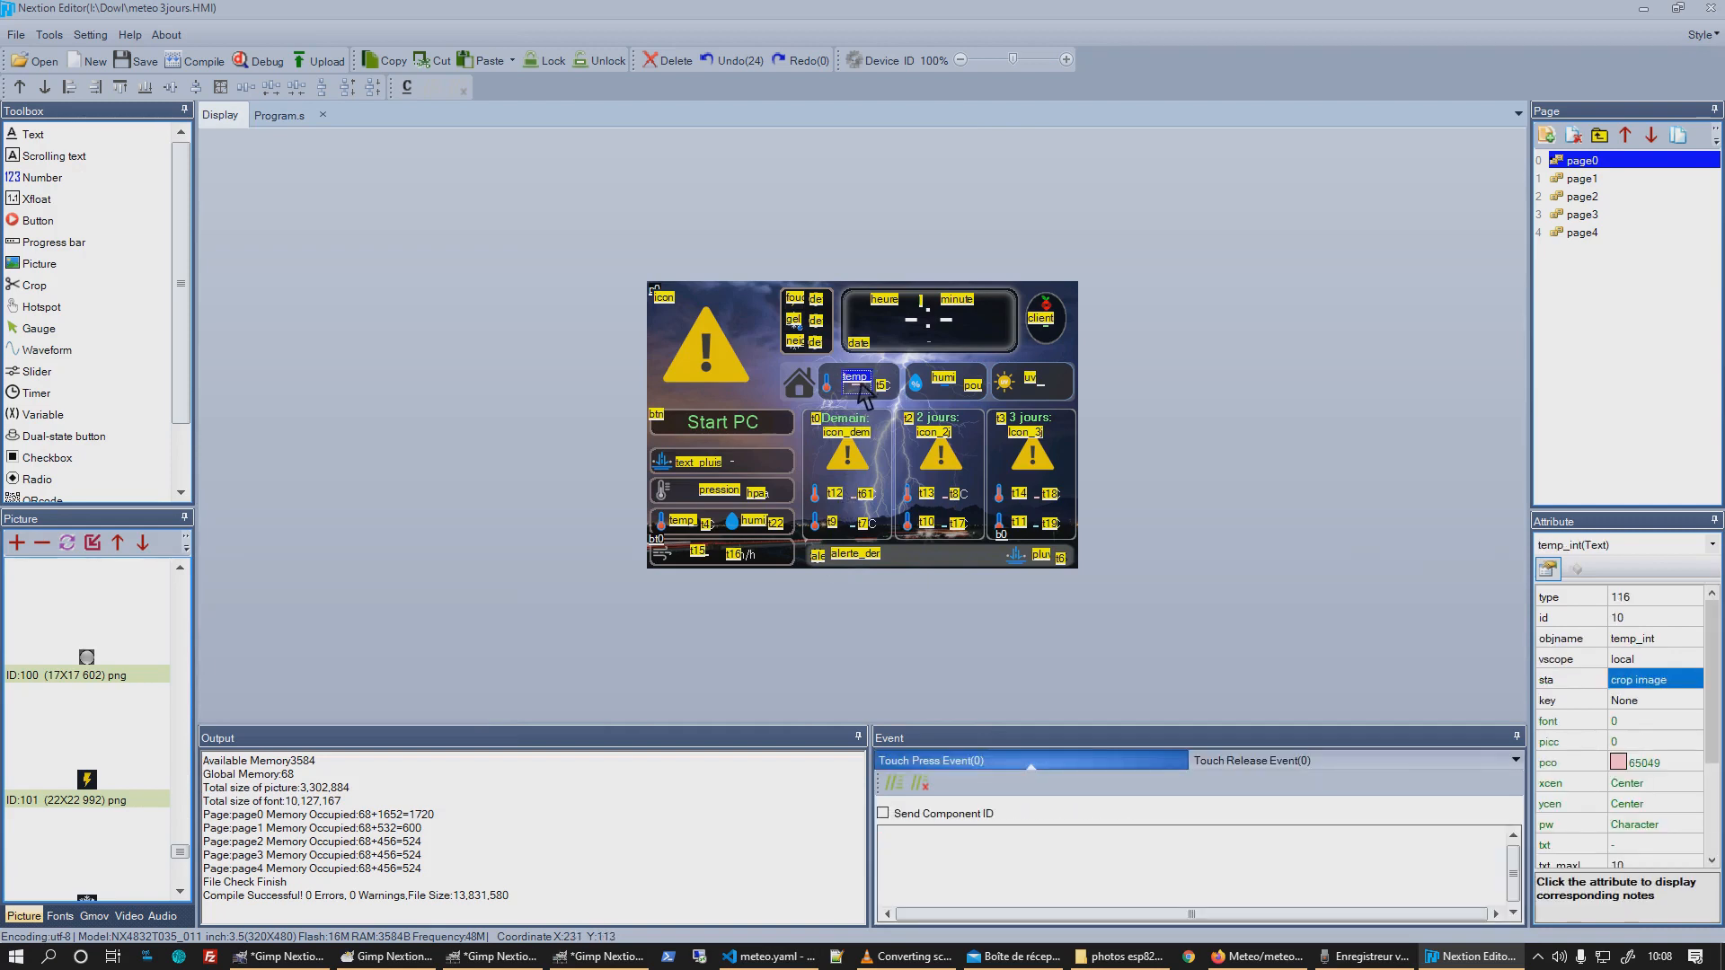
click(1604, 549)
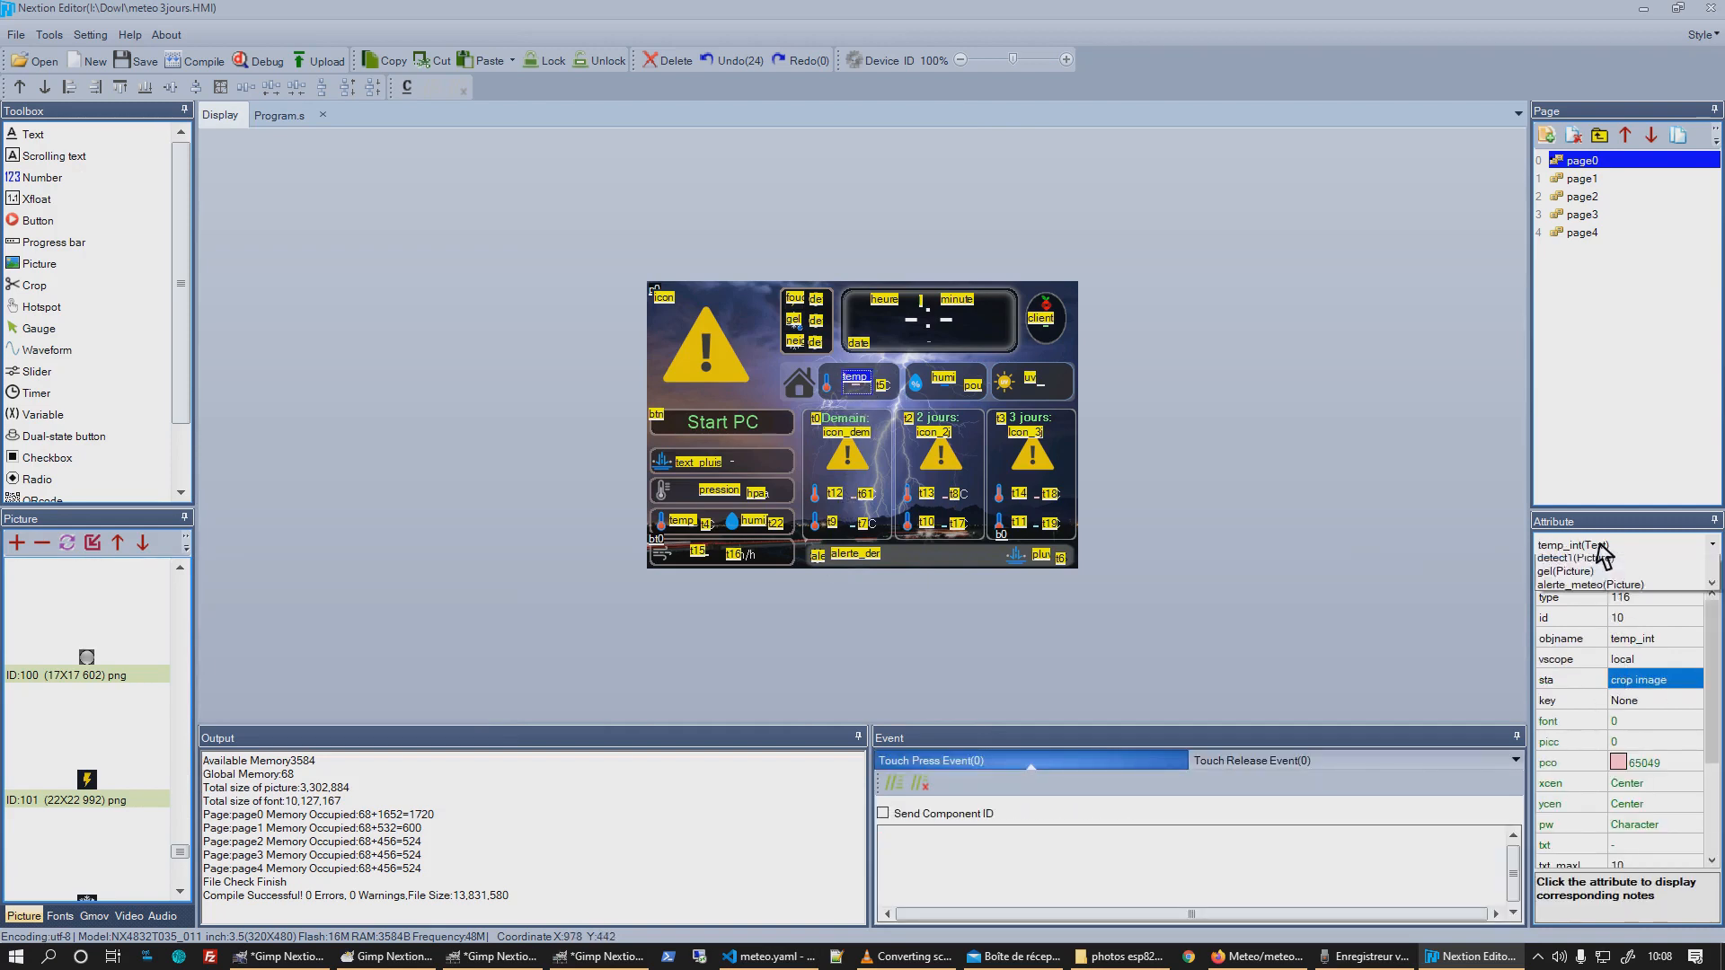
click(1344, 477)
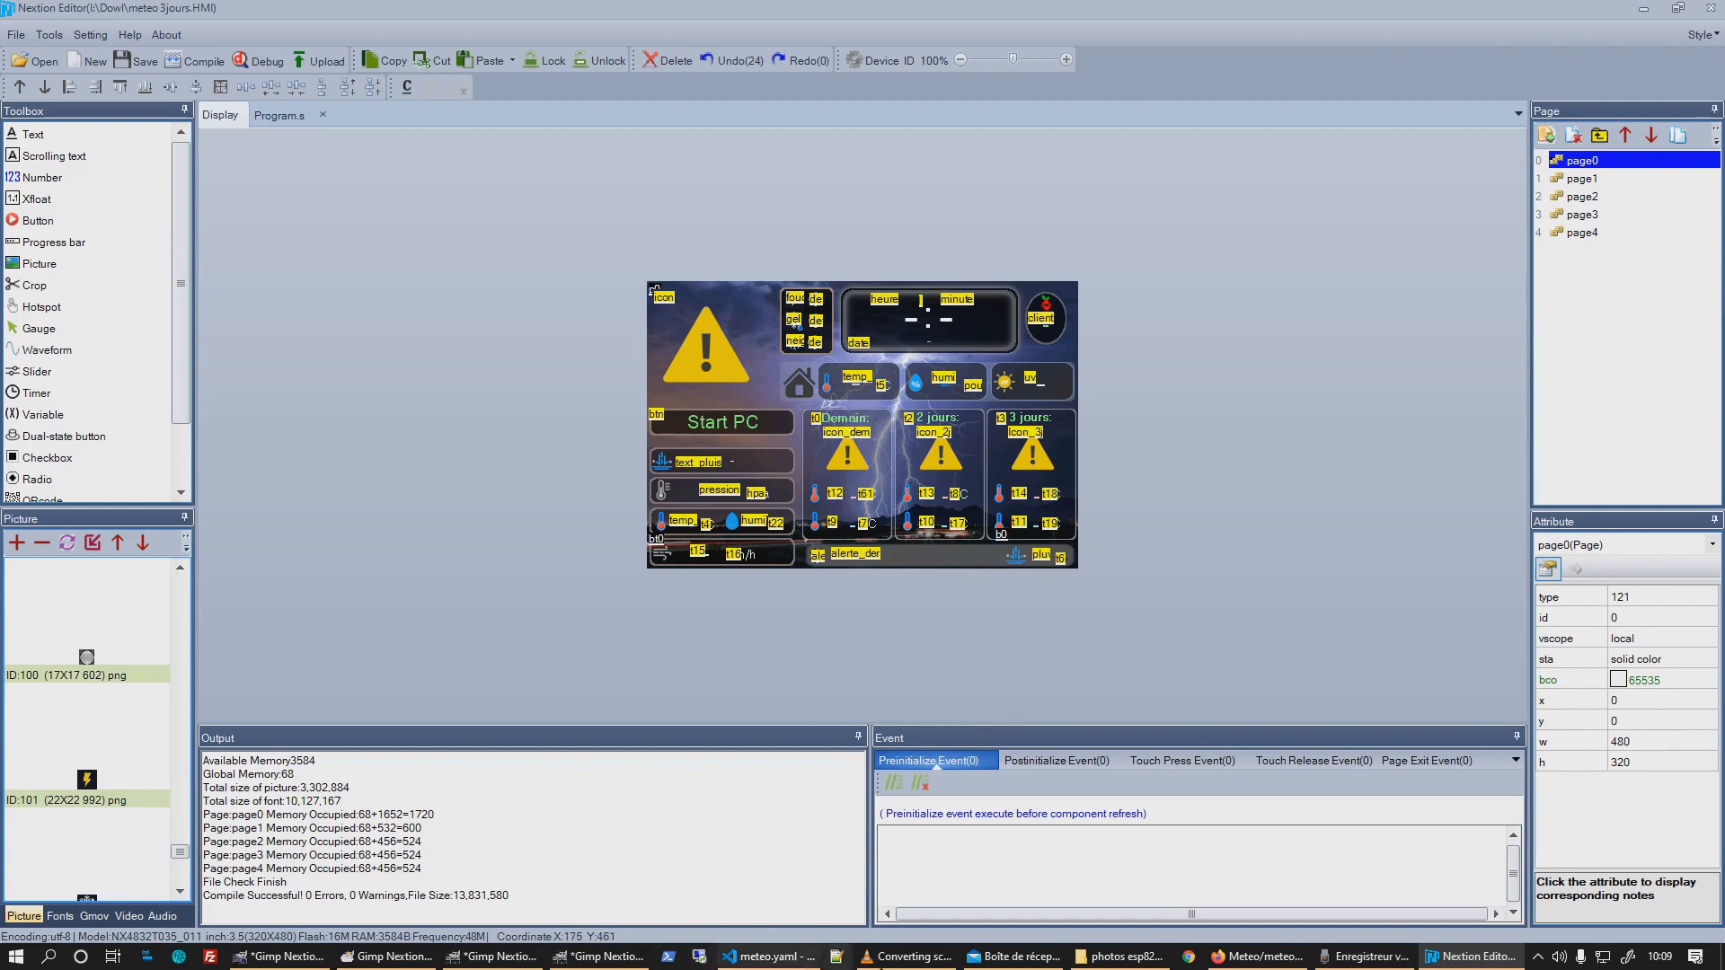
Return to meteo.yaml in Visual Studio Code, review the homeassistant sensor definitions and highlight the today_icon id.
click(768, 957)
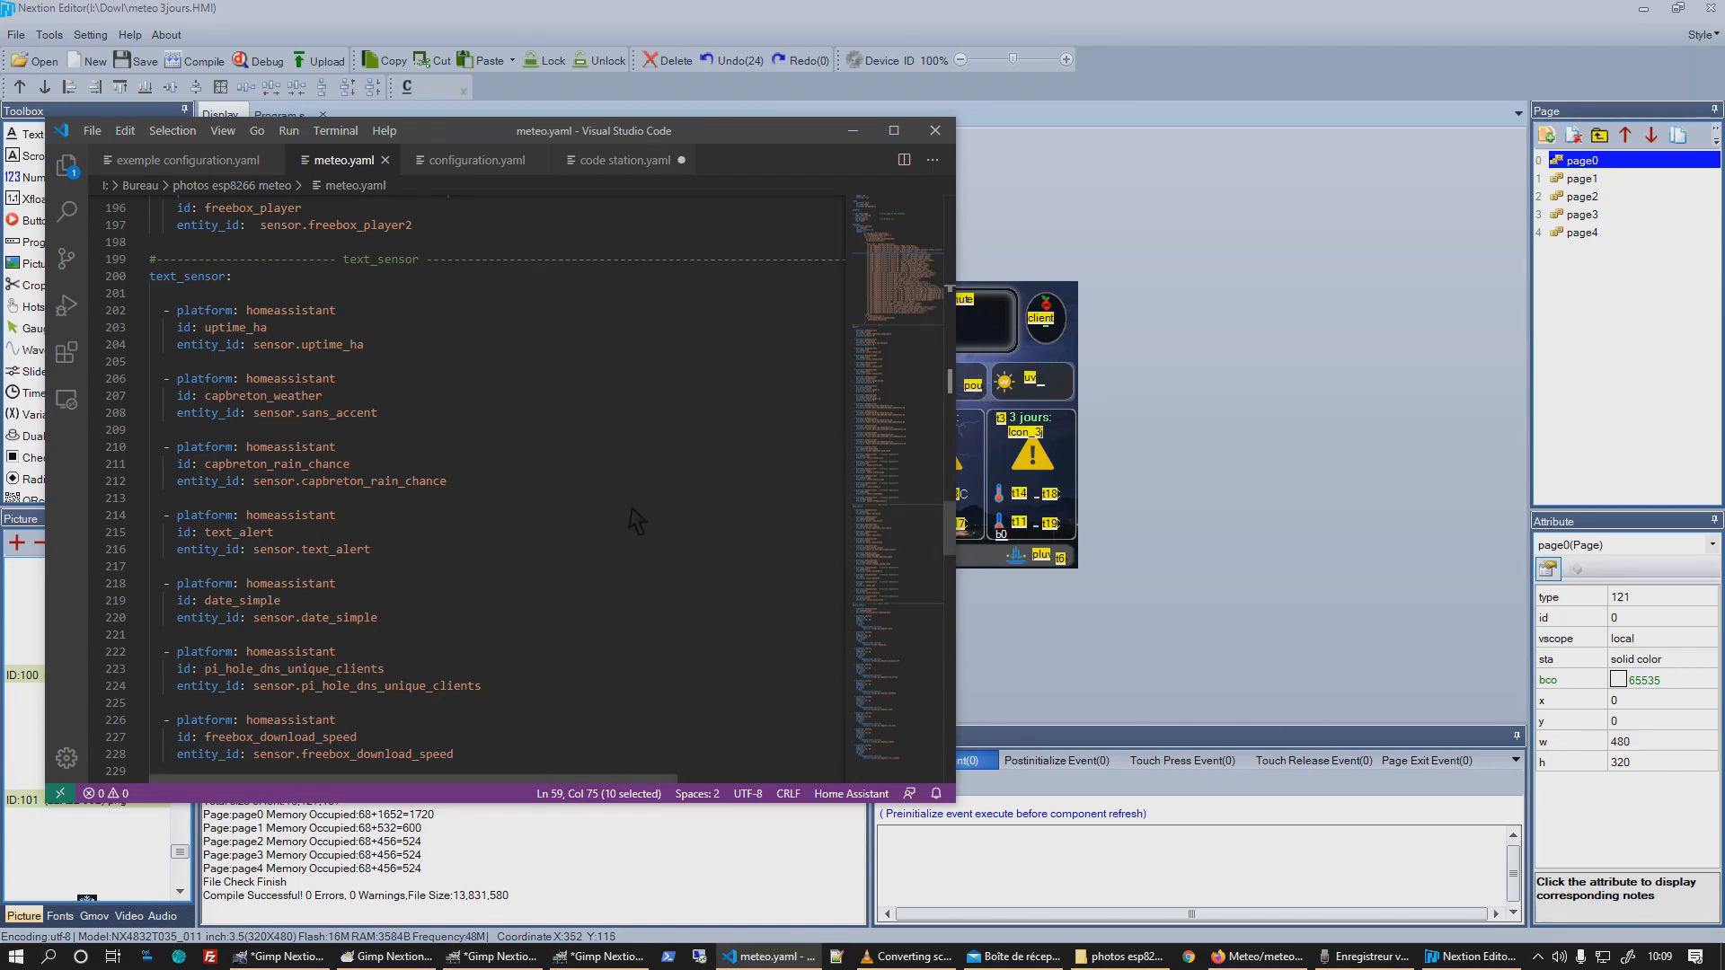
scroll(636, 521, up, 7)
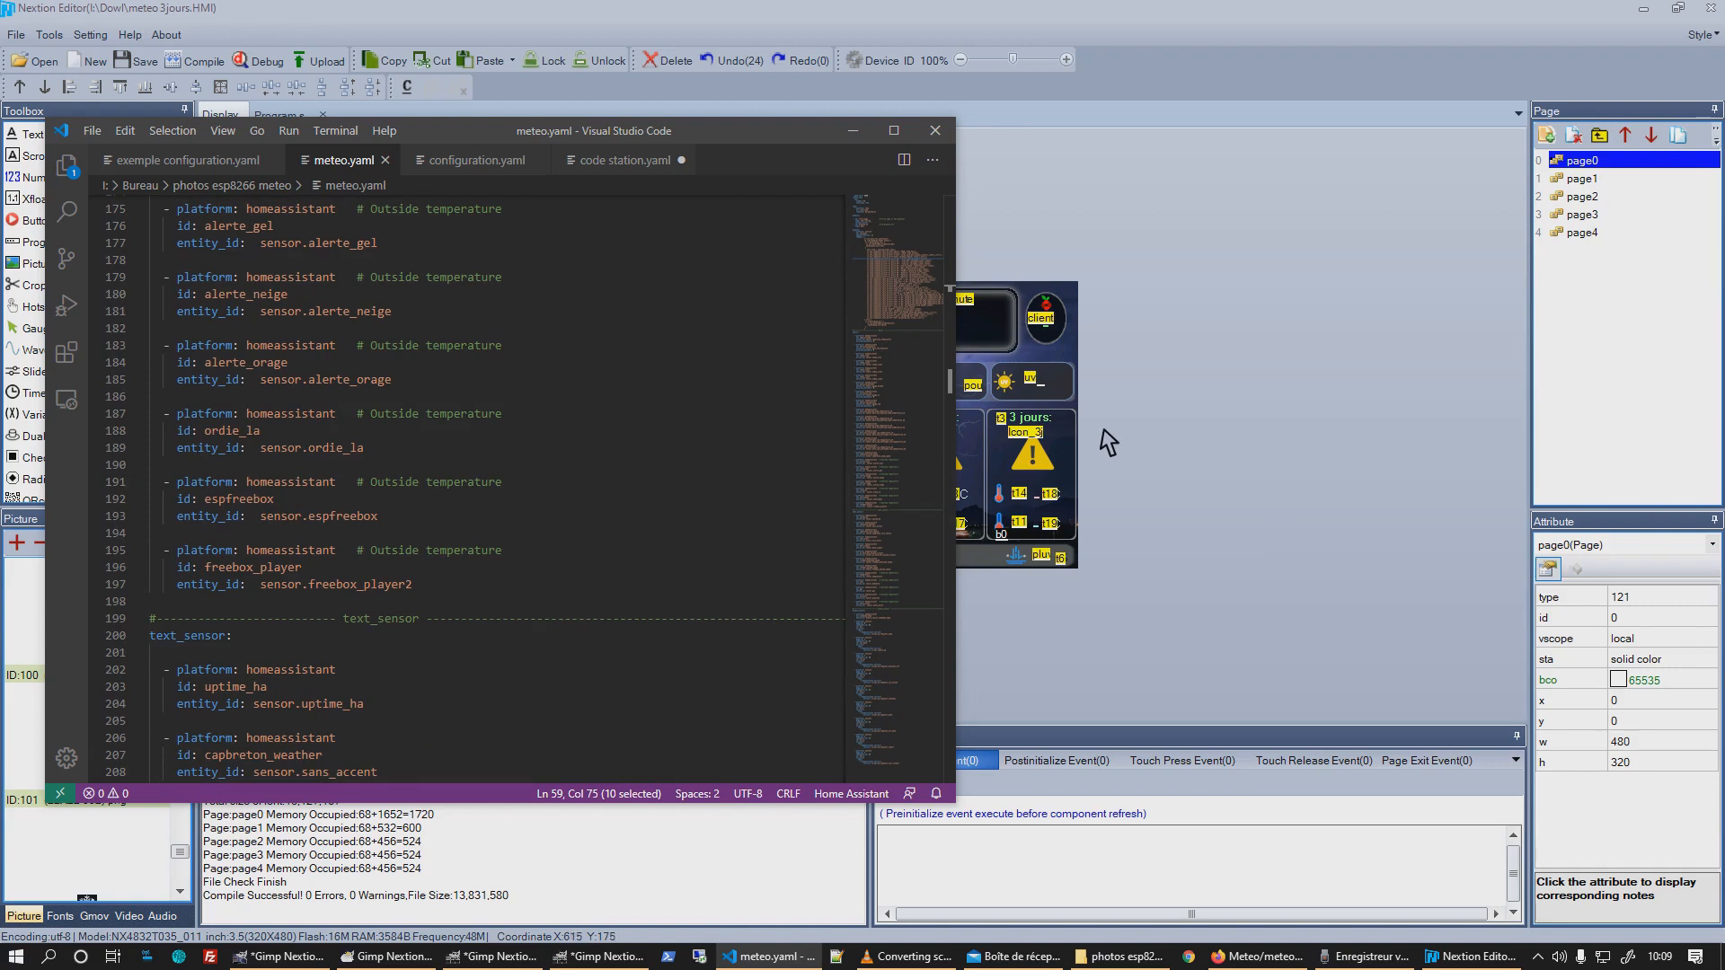
scroll(468, 554, up, 6)
scroll(468, 554, down, 10)
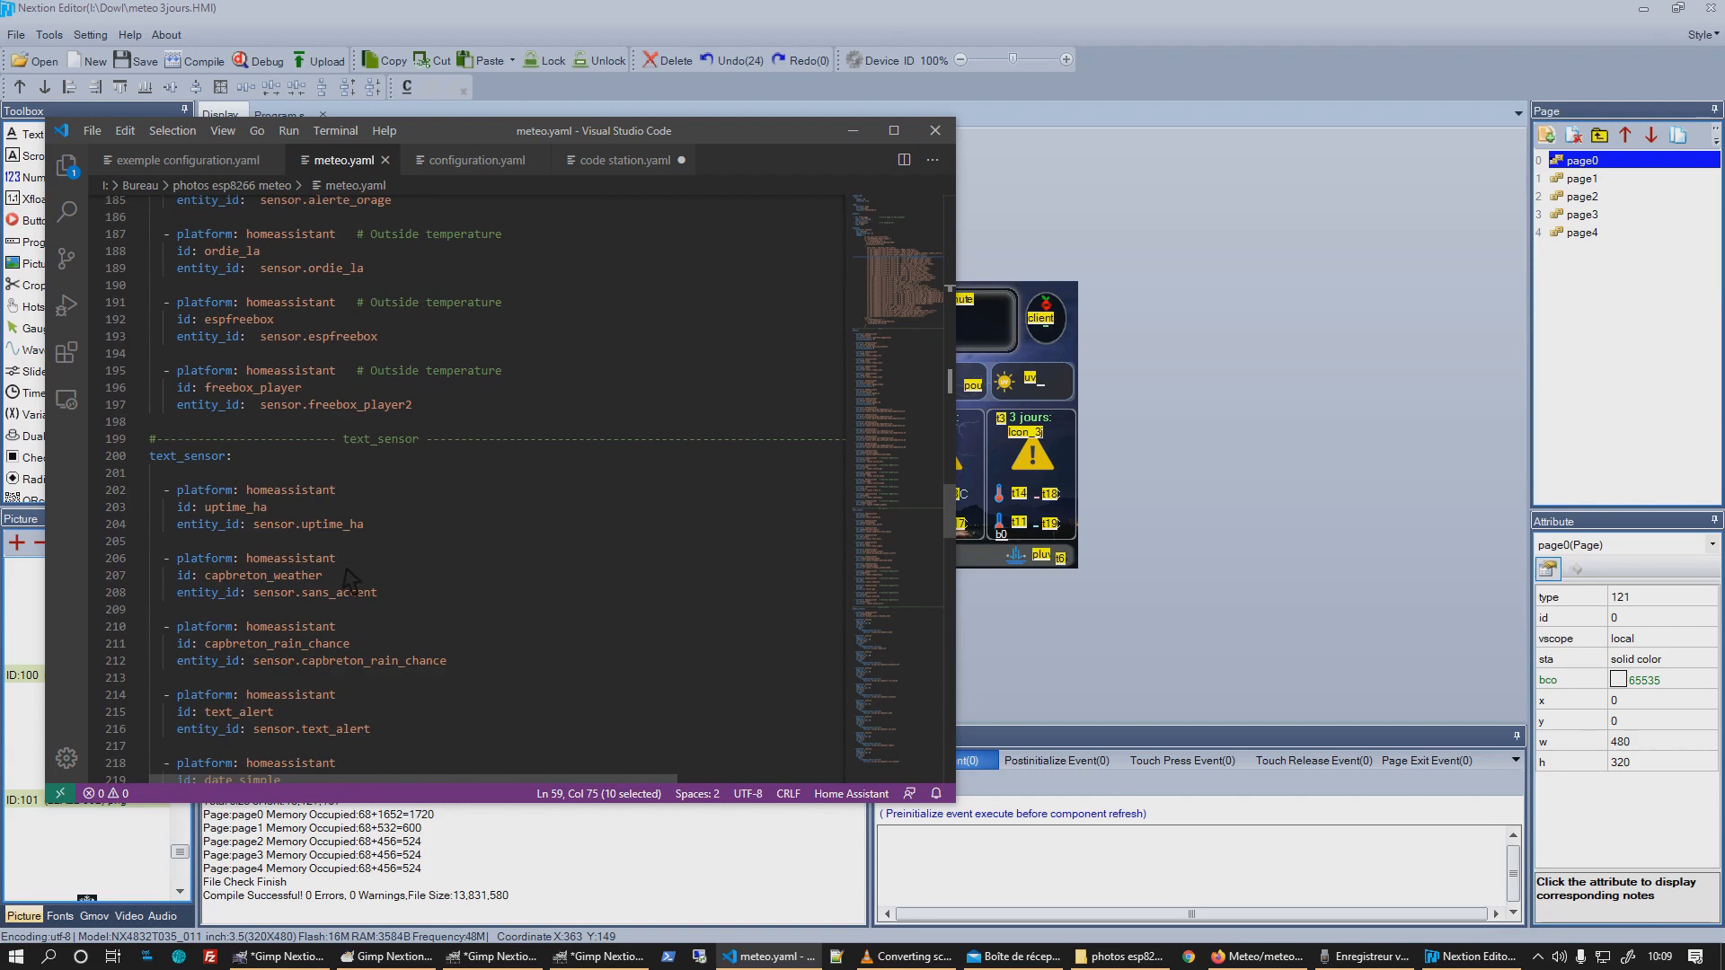
scroll(350, 580, up, 16)
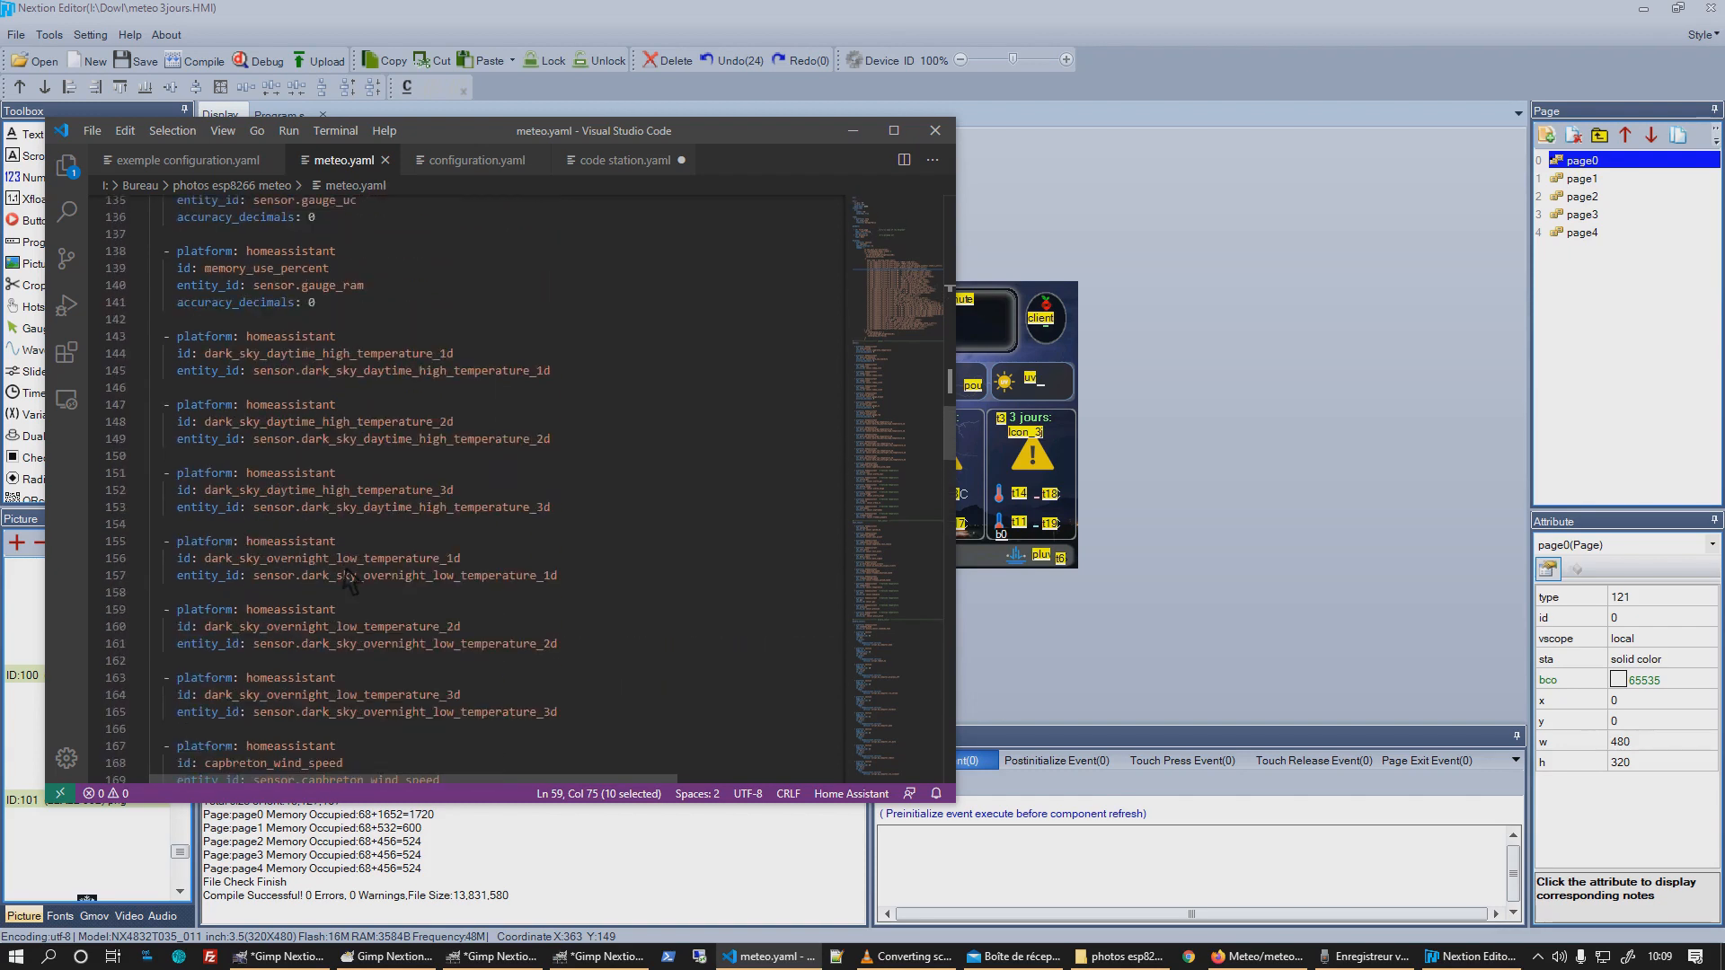
scroll(351, 579, up, 11)
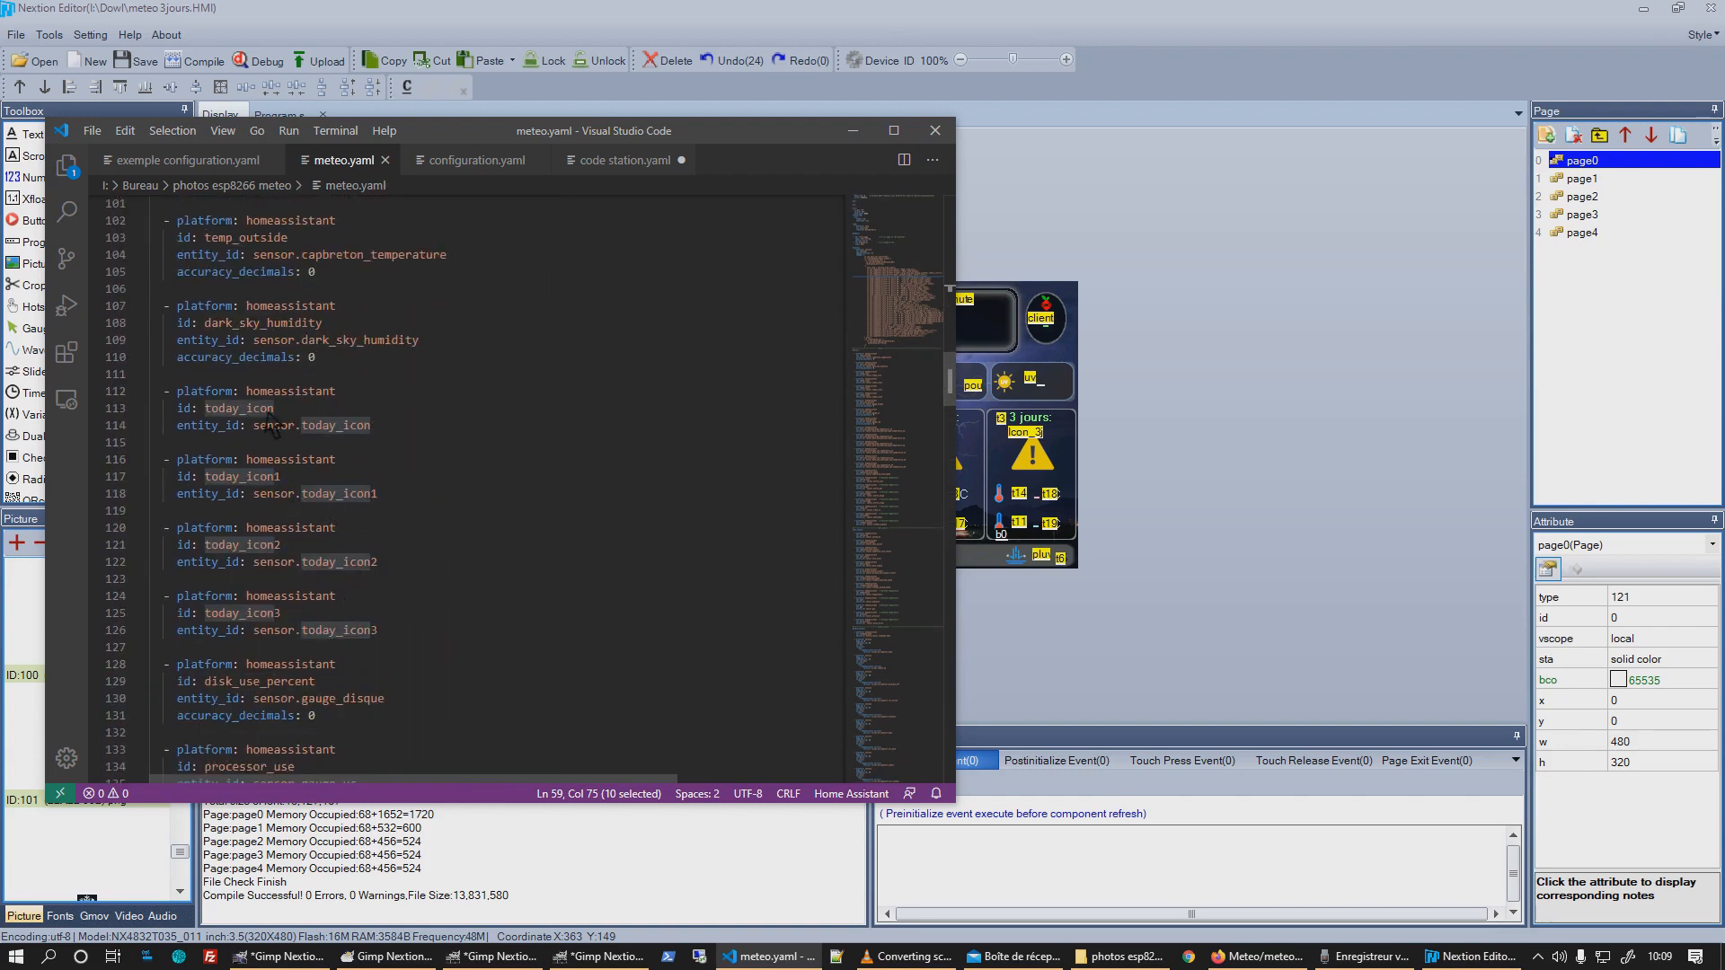
double_click(241, 409)
scroll(241, 427, up, 3)
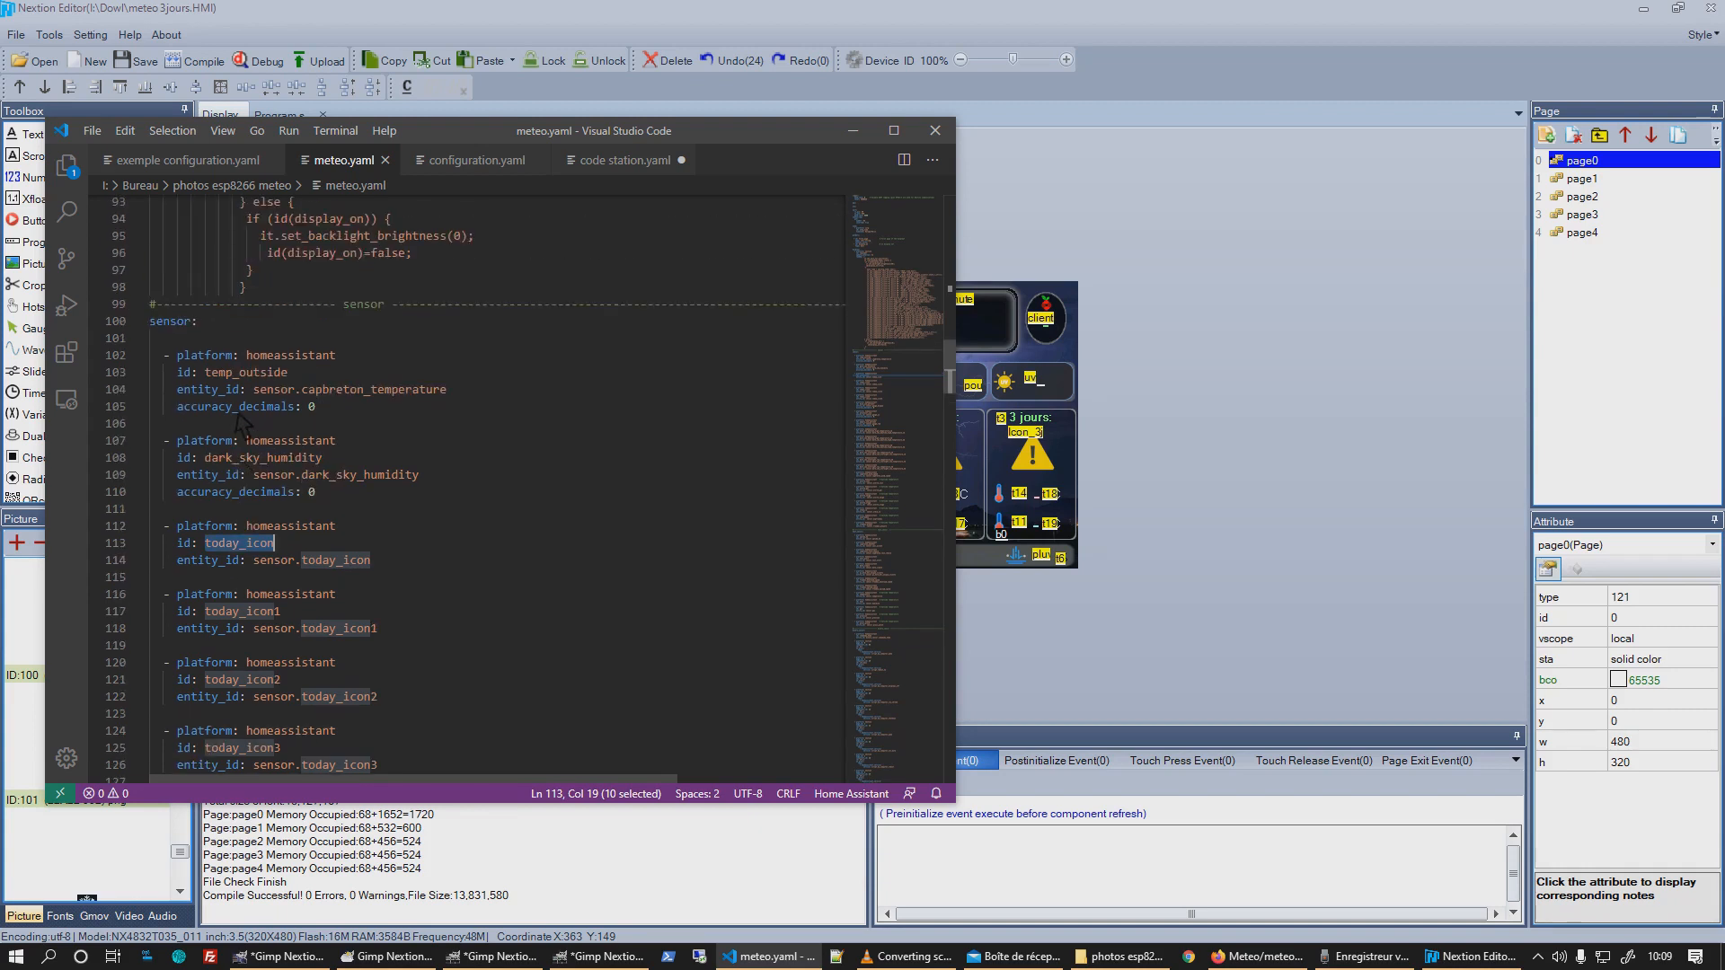
Select the icon picture on page0 in Nextion Editor and highlight the matching "icon" and today_icon names in meteo.yaml's display lambda.
click(1361, 499)
click(729, 358)
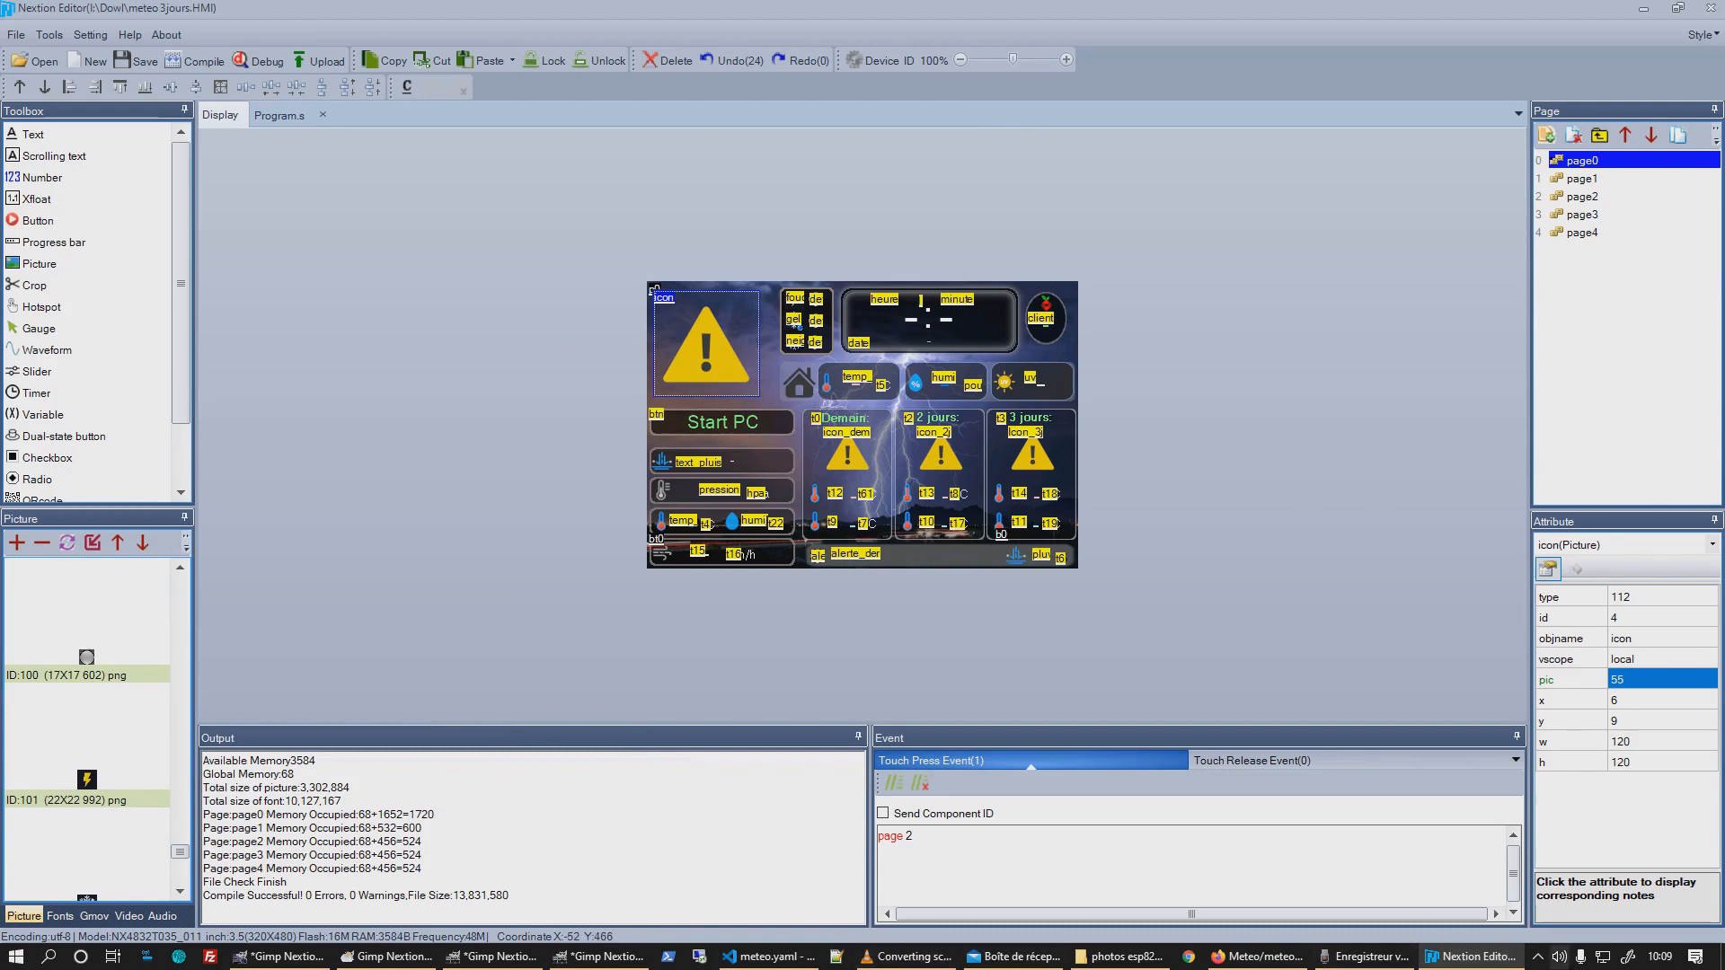
click(789, 962)
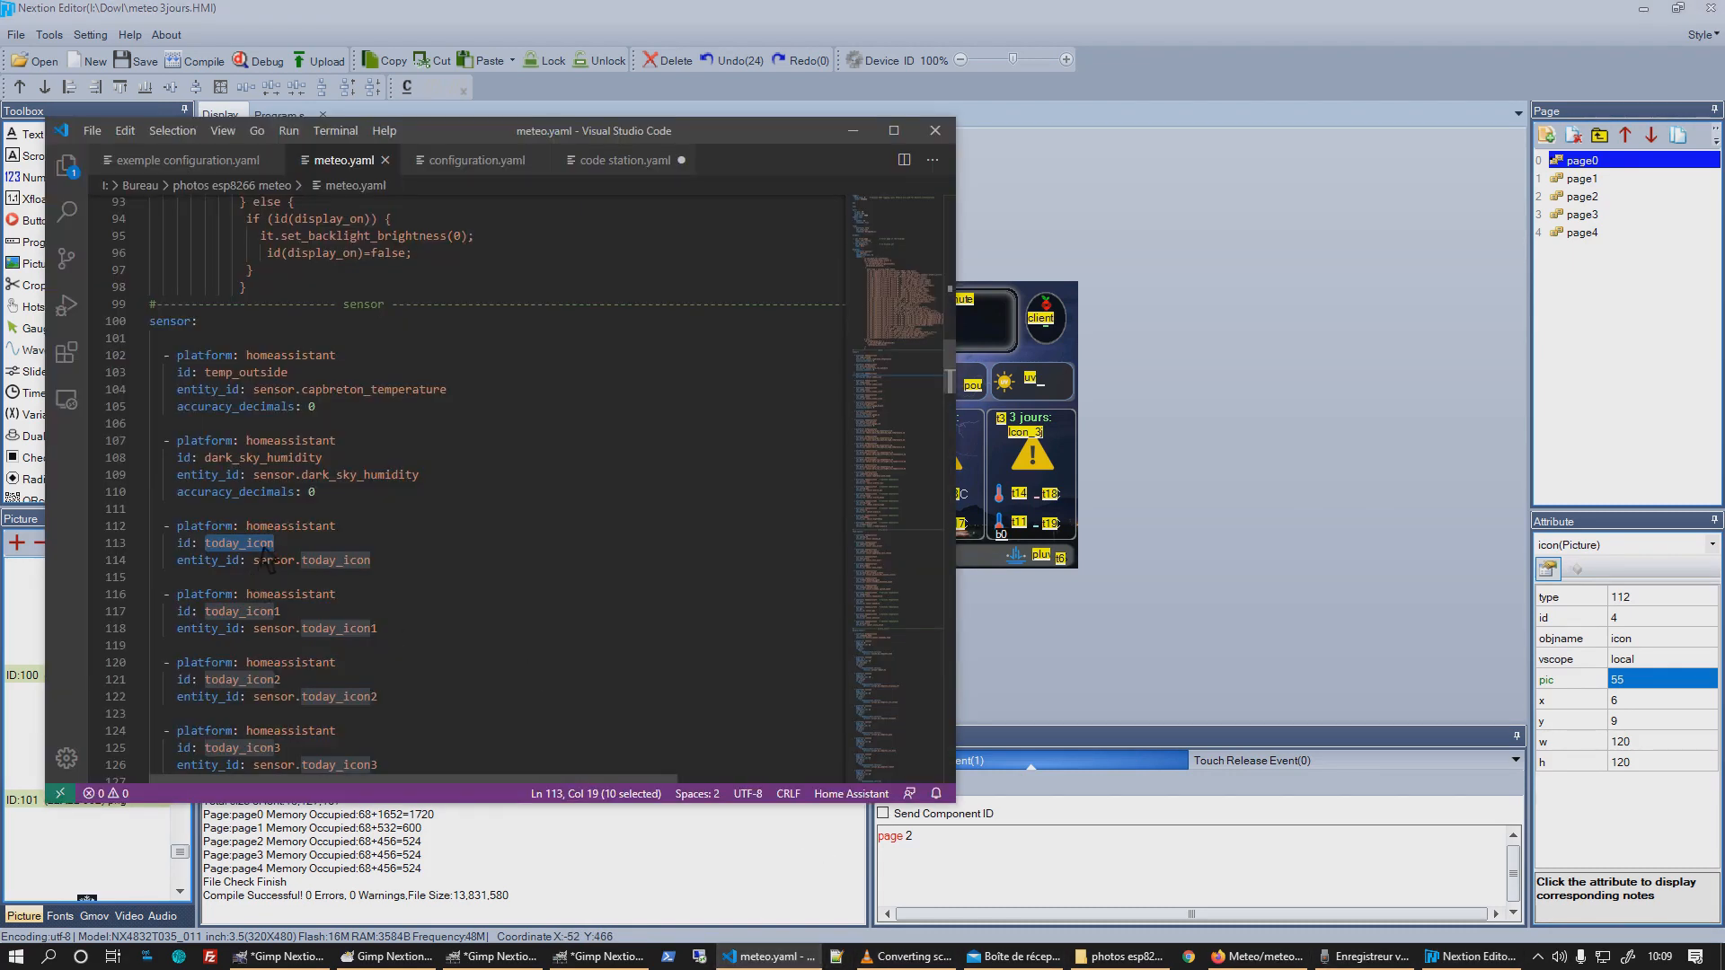
scroll(324, 600, up, 7)
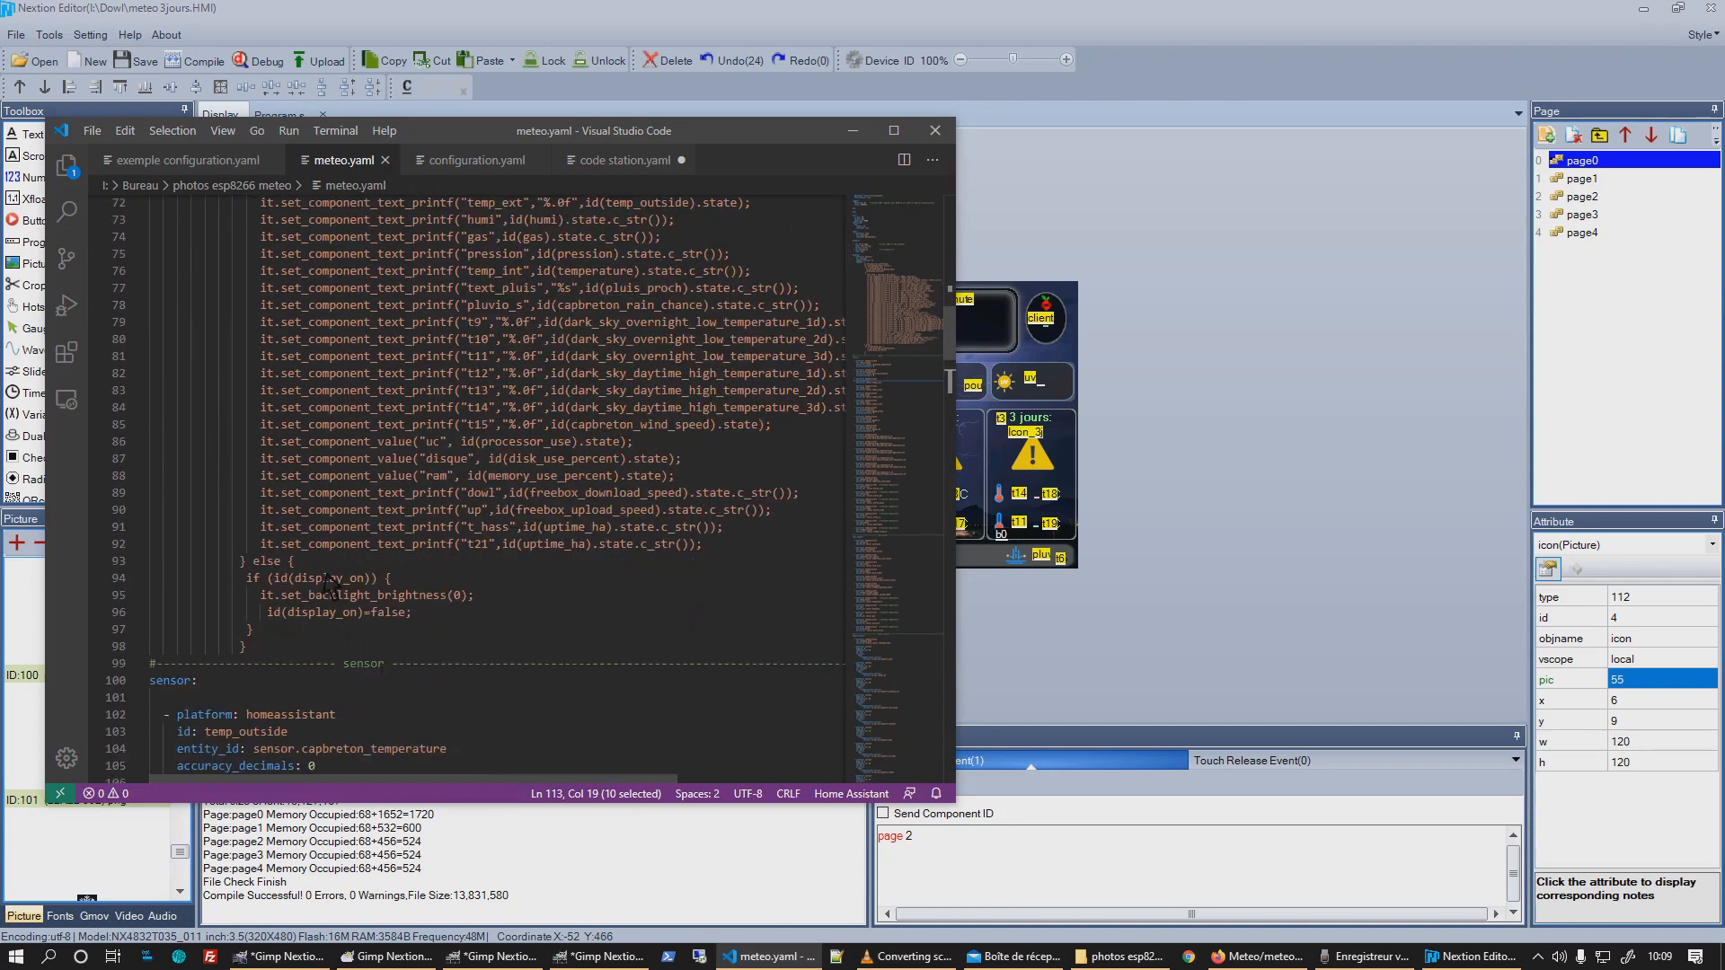
scroll(328, 589, up, 10)
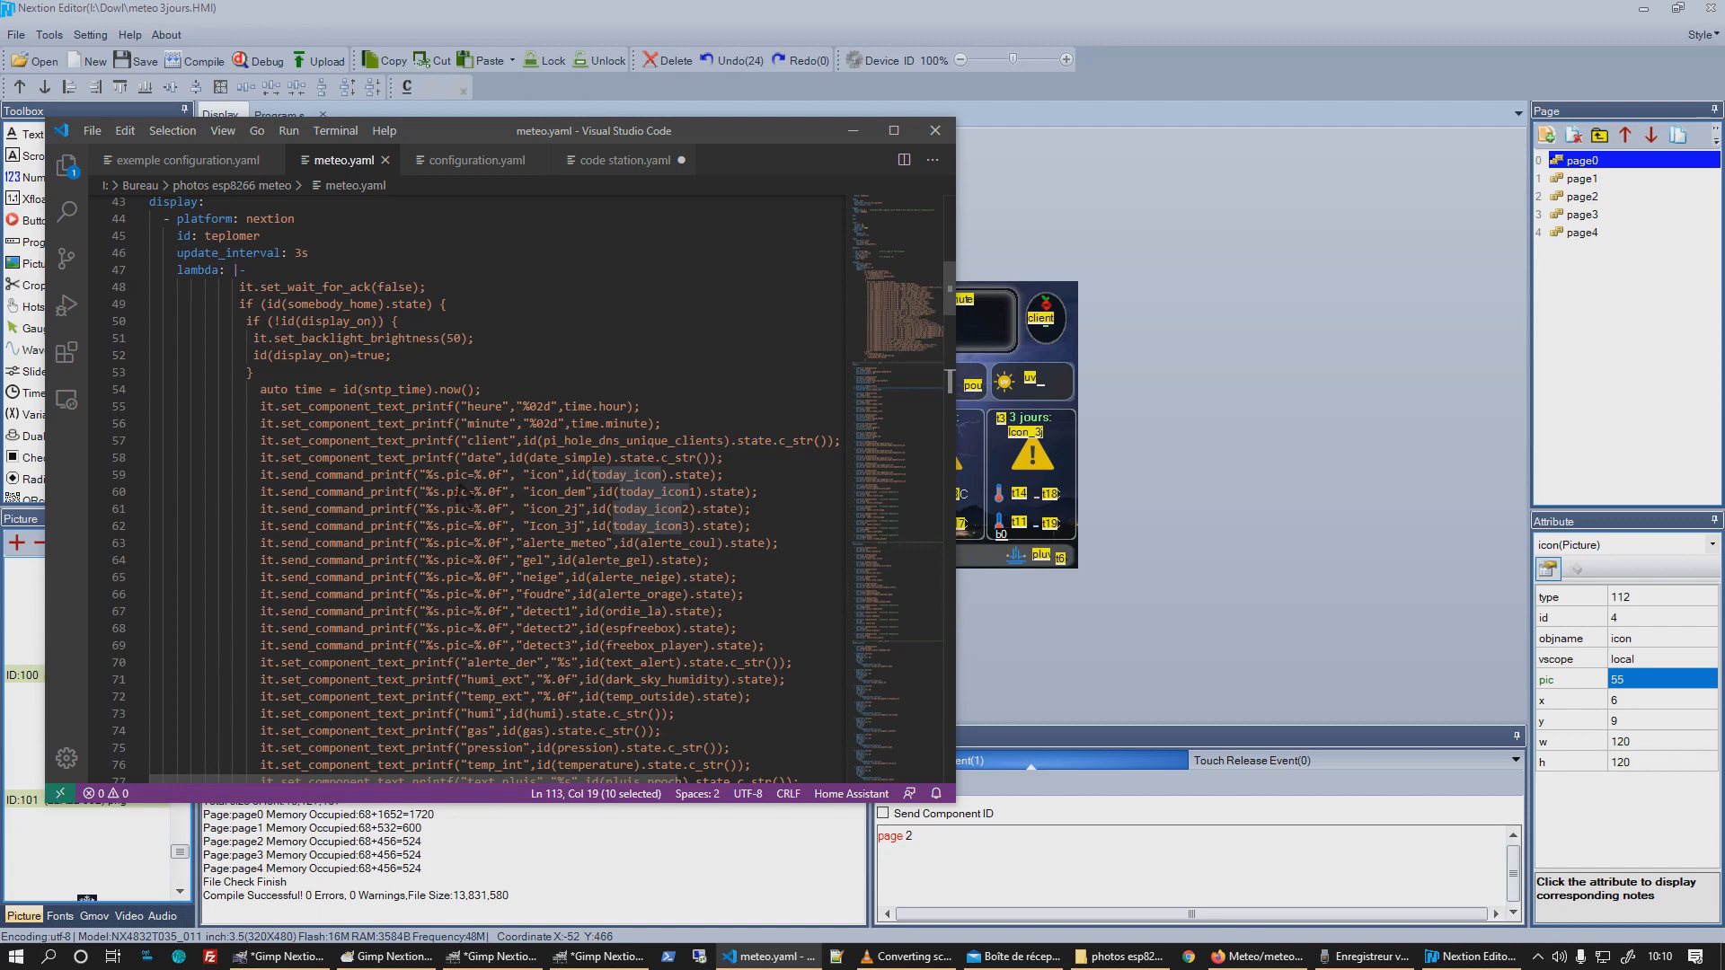
double_click(543, 477)
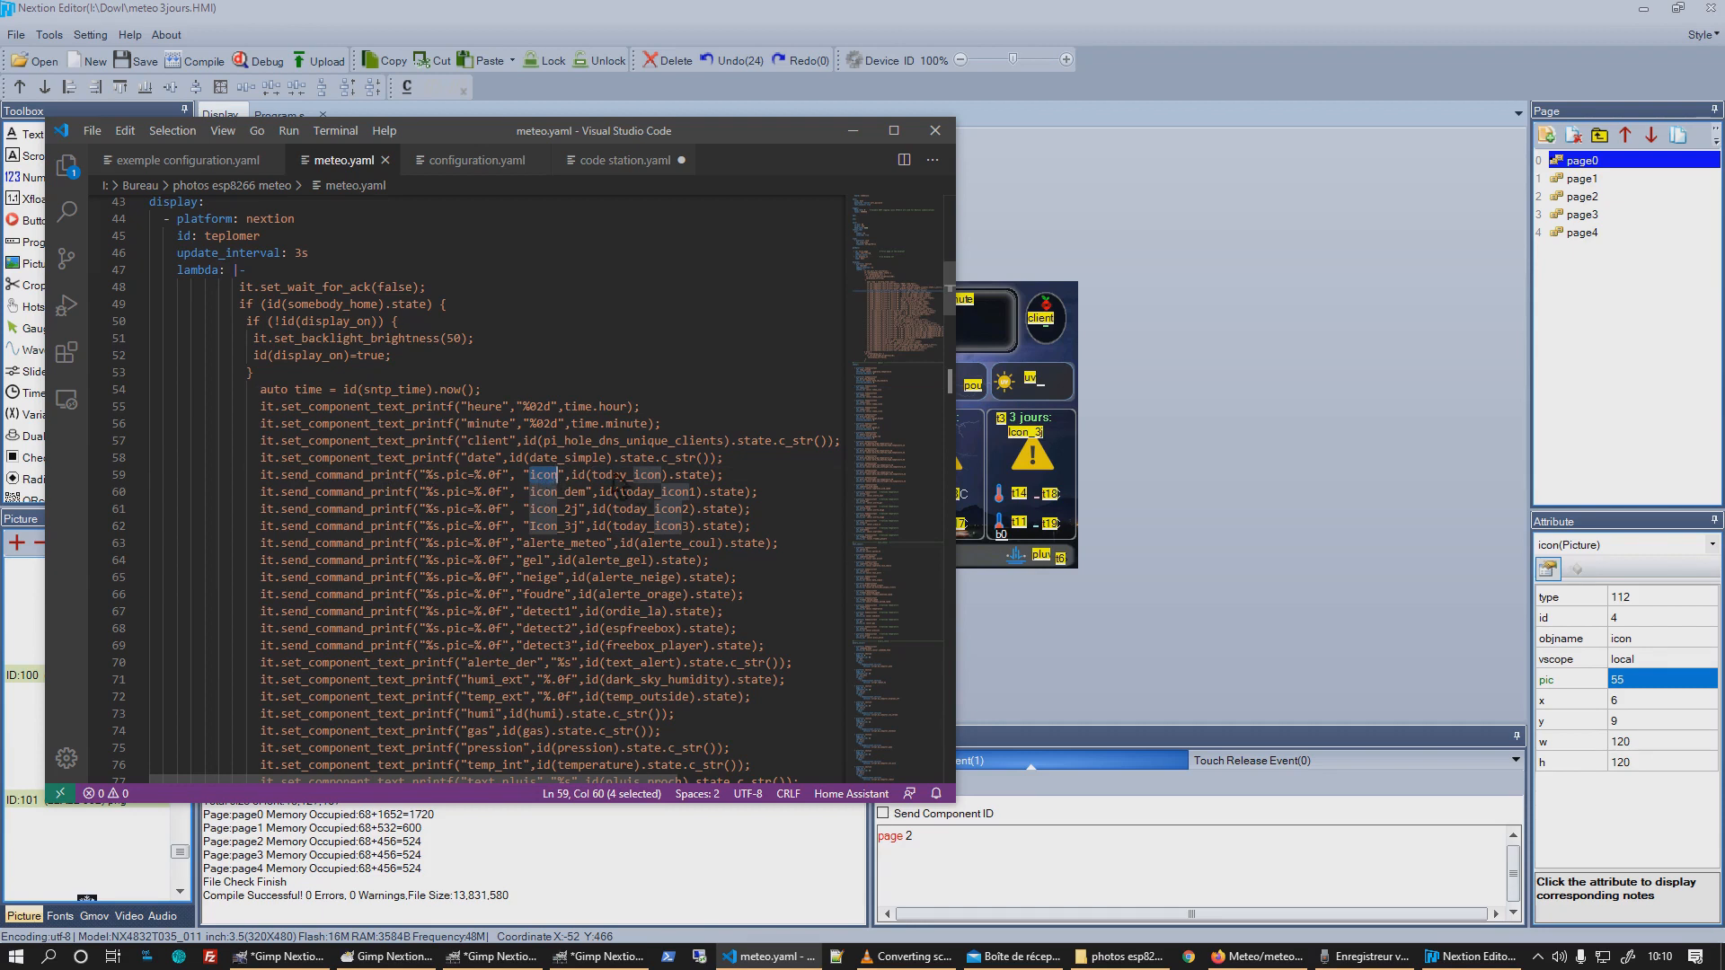
drag(593, 475, 665, 476)
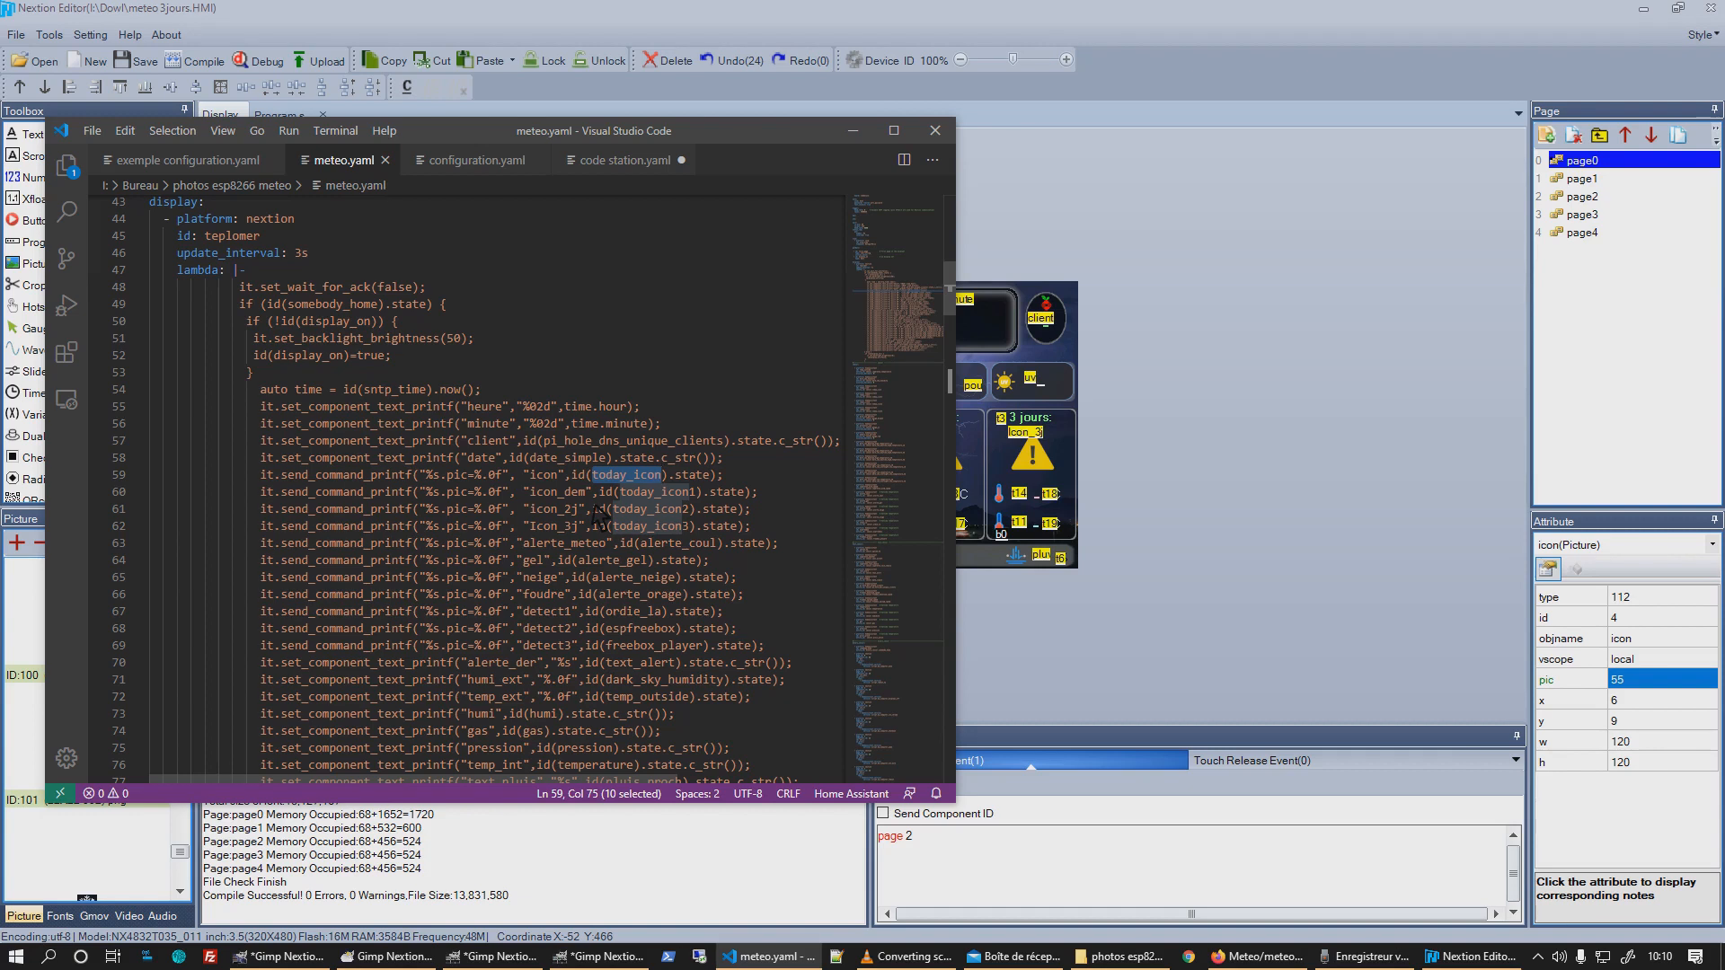
Open code station.yaml in Visual Studio Code and locate the today_icon template sensor under "Icone du jours meteo france", highlighting its name.
click(1347, 489)
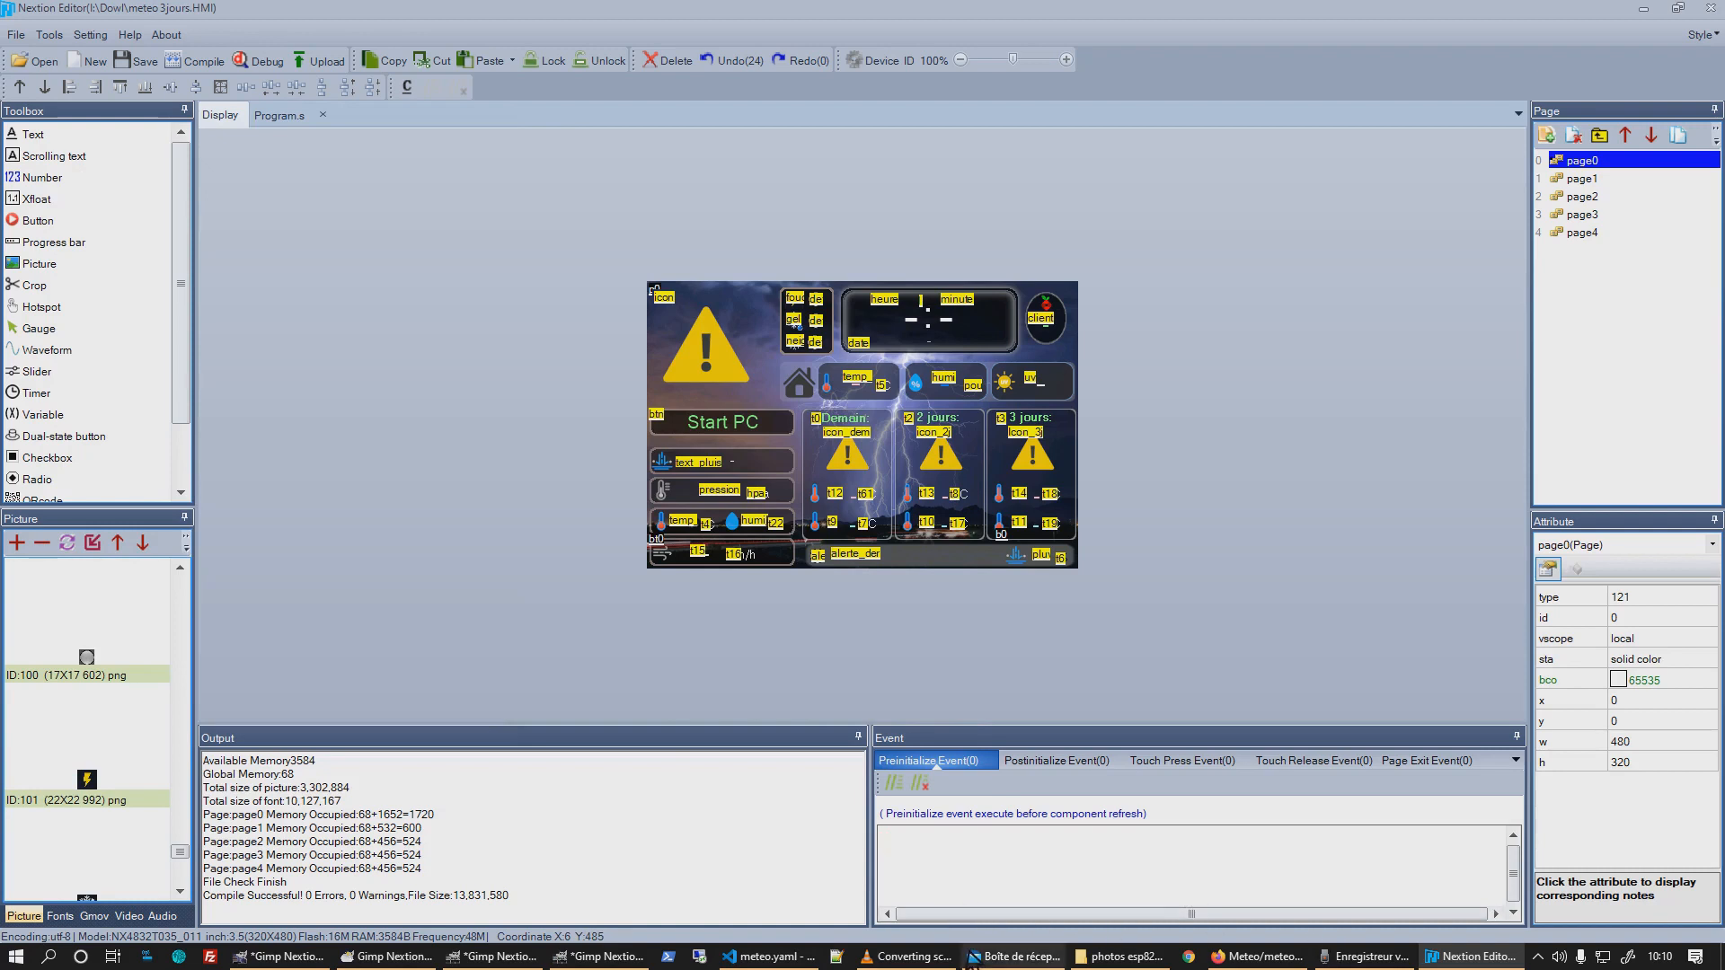
click(779, 956)
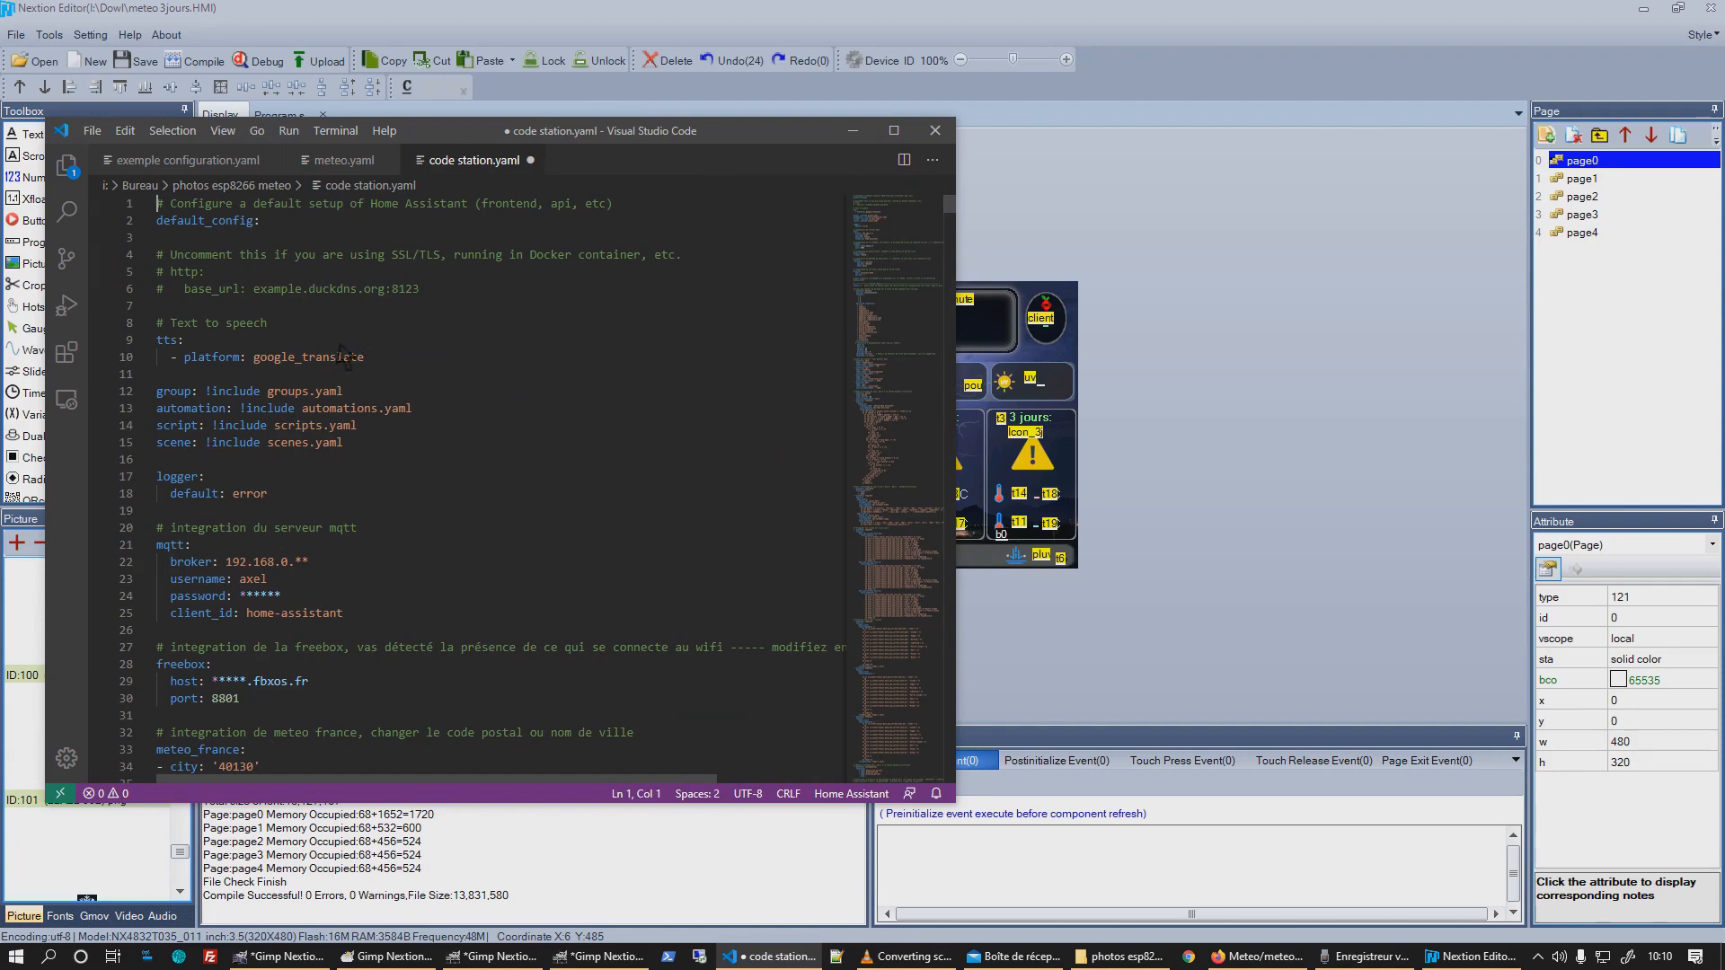
scroll(294, 647, down, 19)
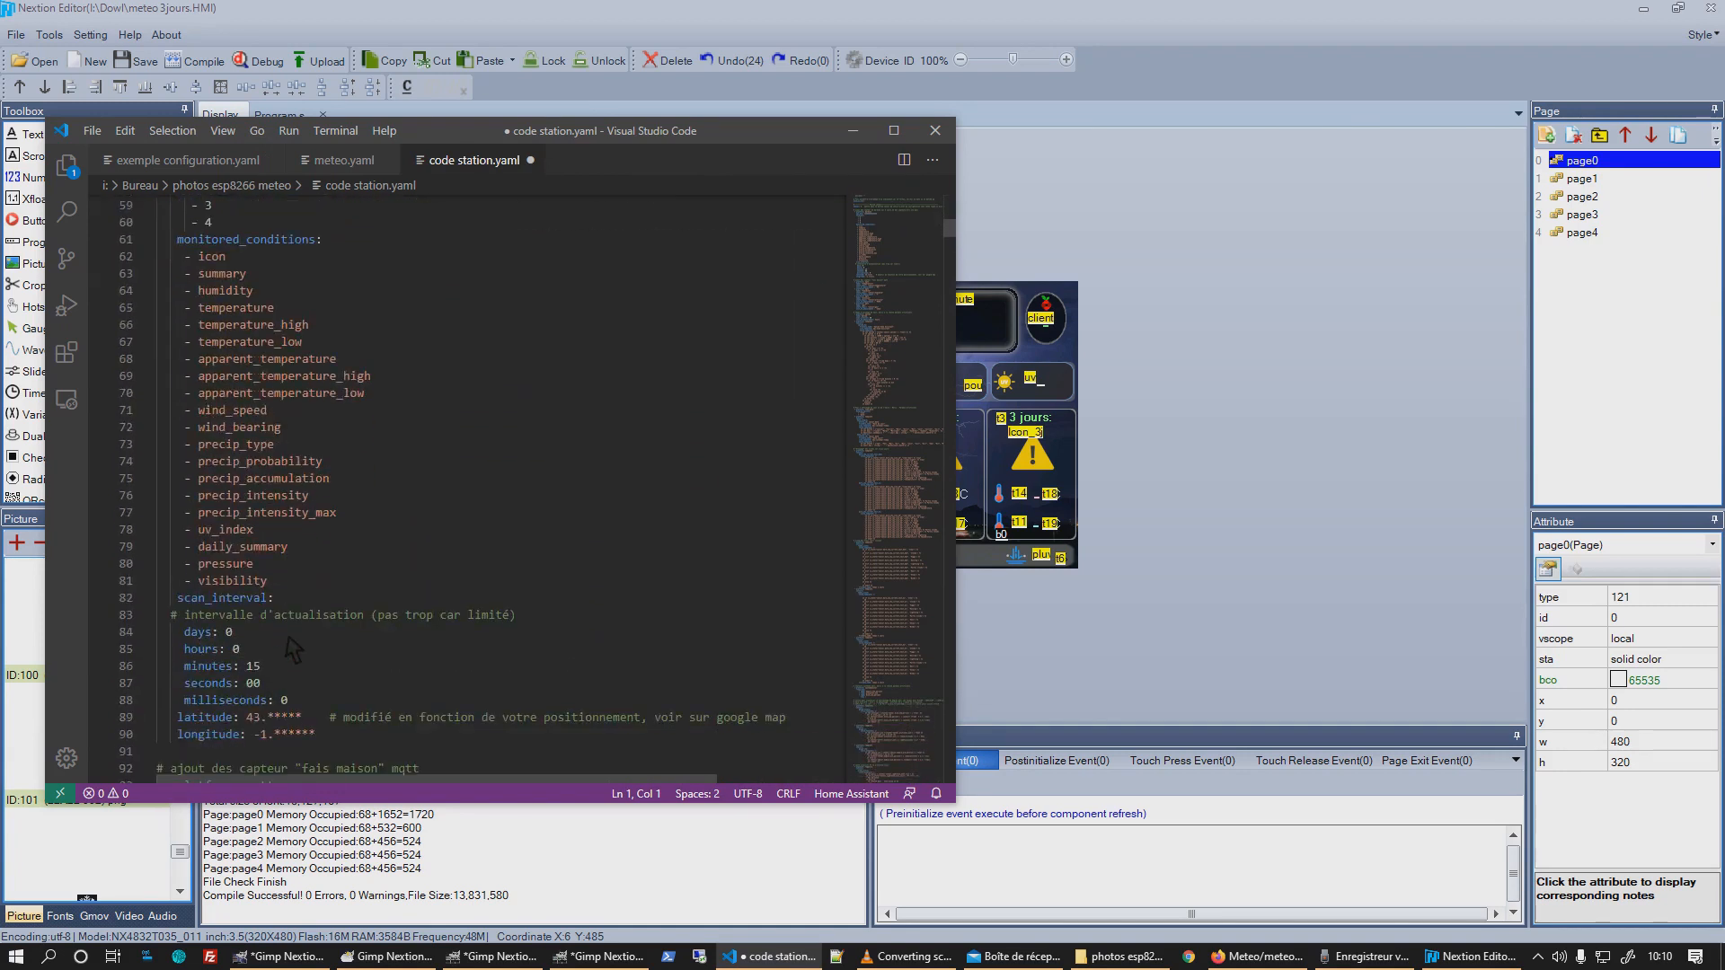
scroll(293, 647, down, 2)
scroll(294, 647, down, 20)
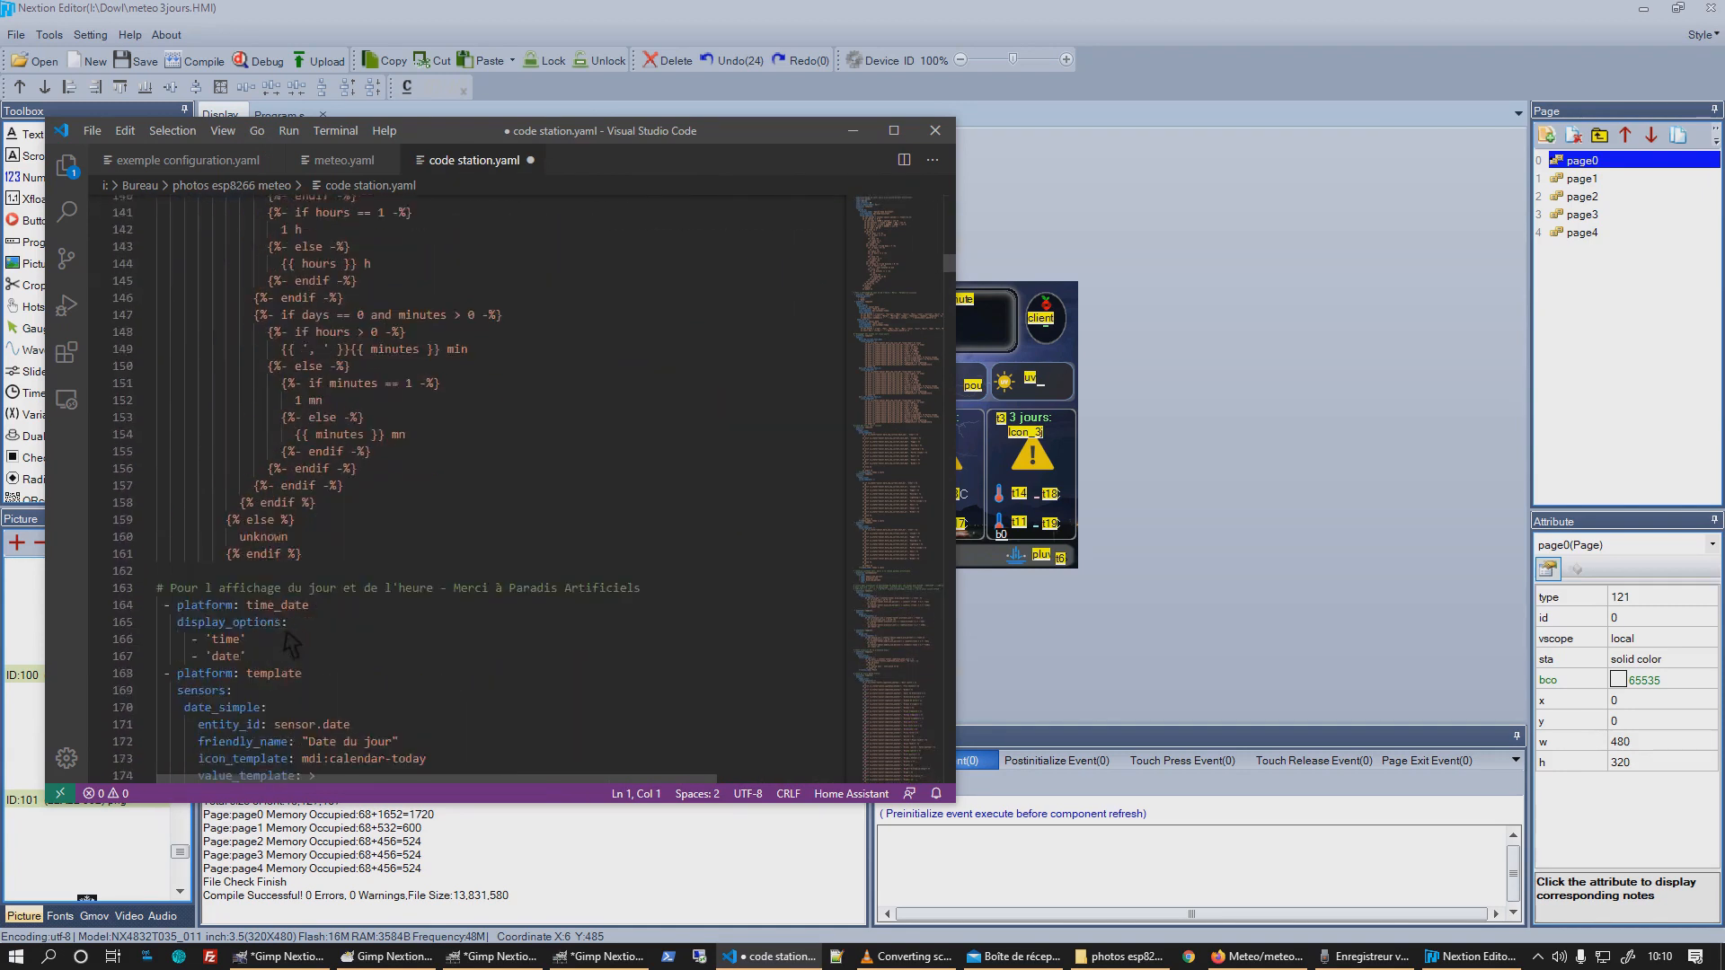
scroll(291, 645, down, 20)
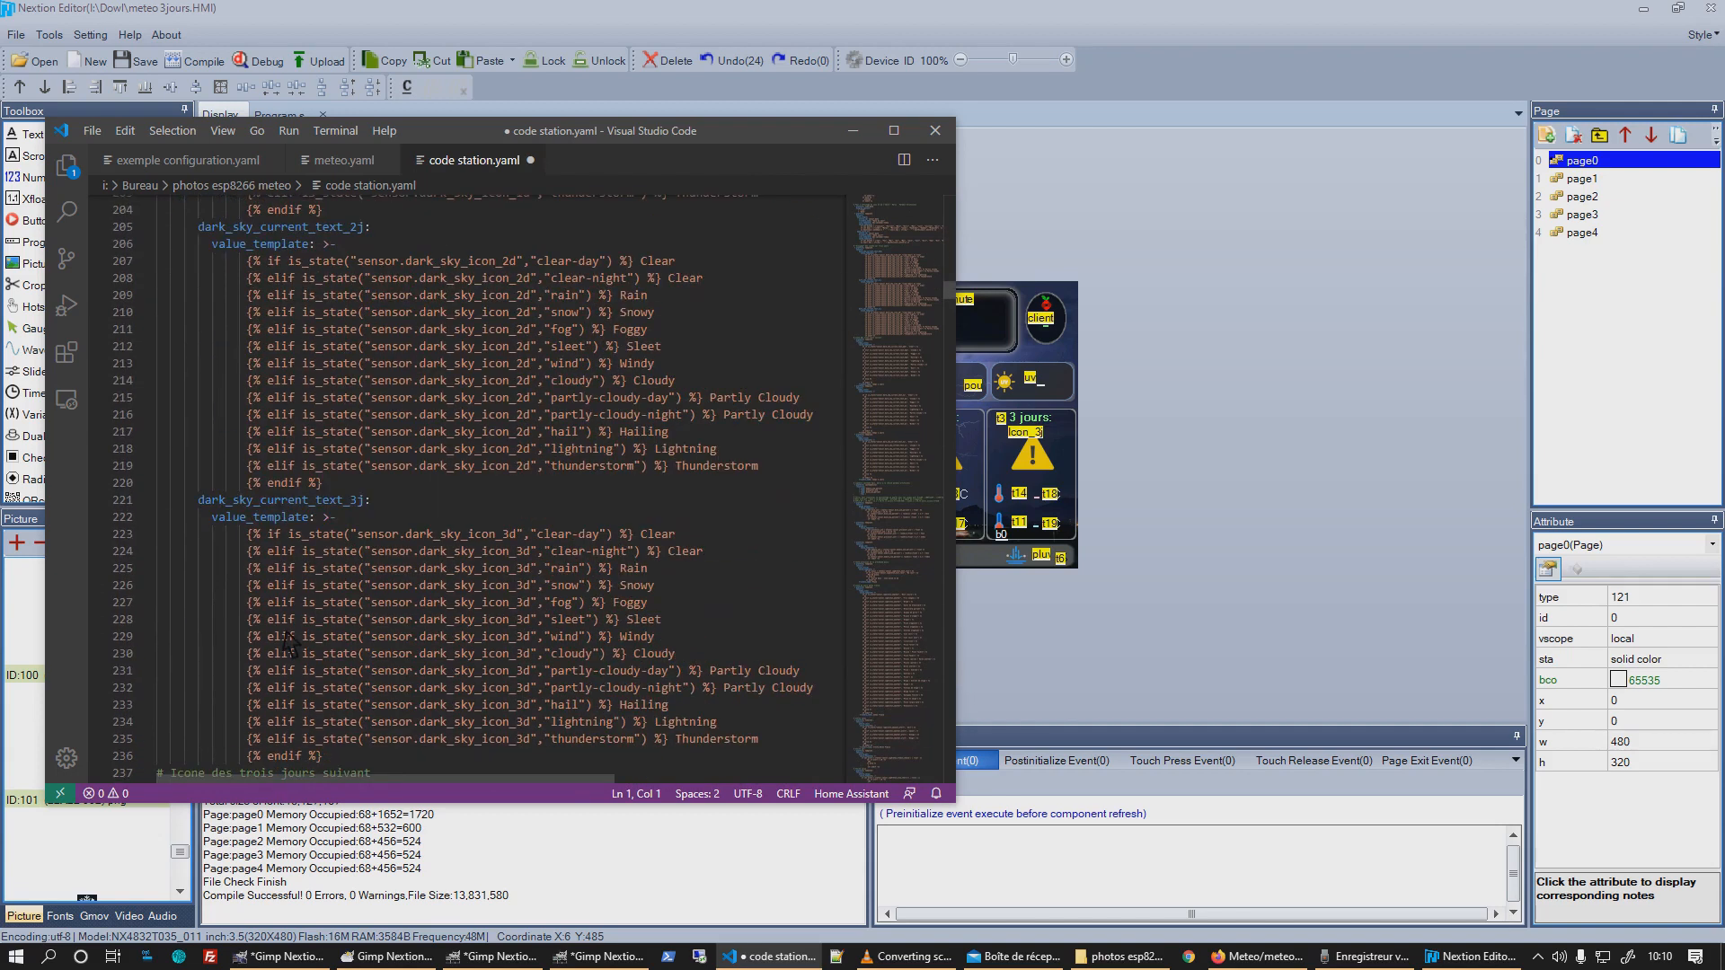
scroll(288, 644, down, 20)
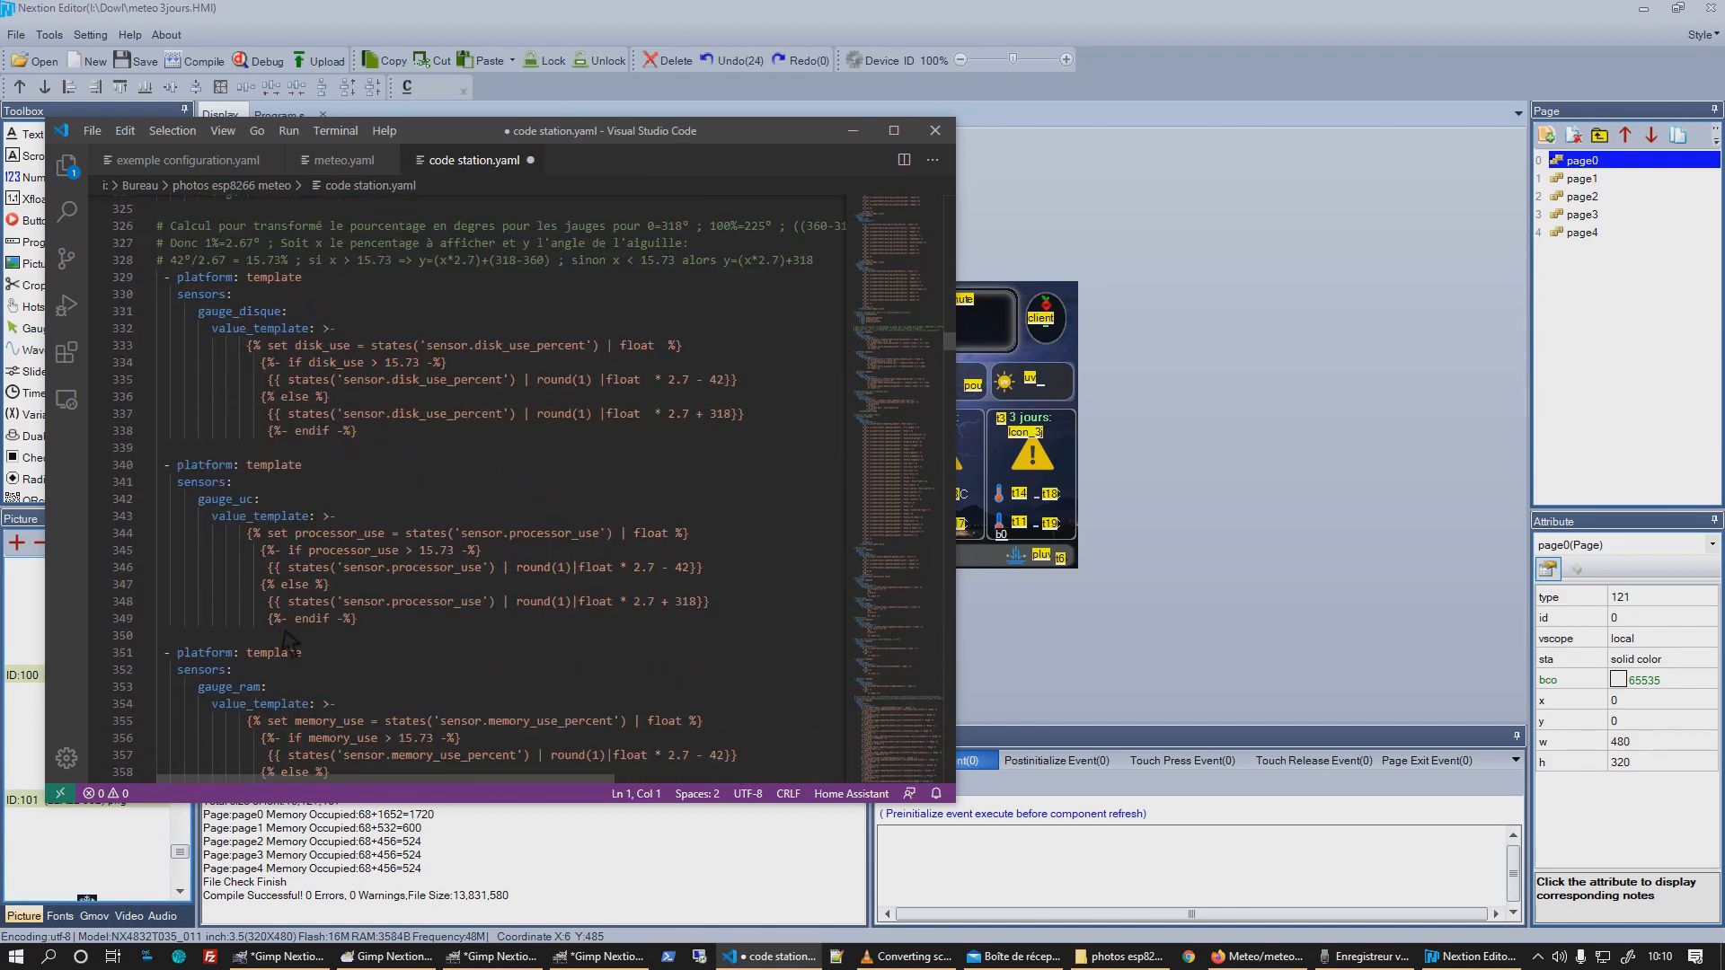
scroll(284, 644, down, 5)
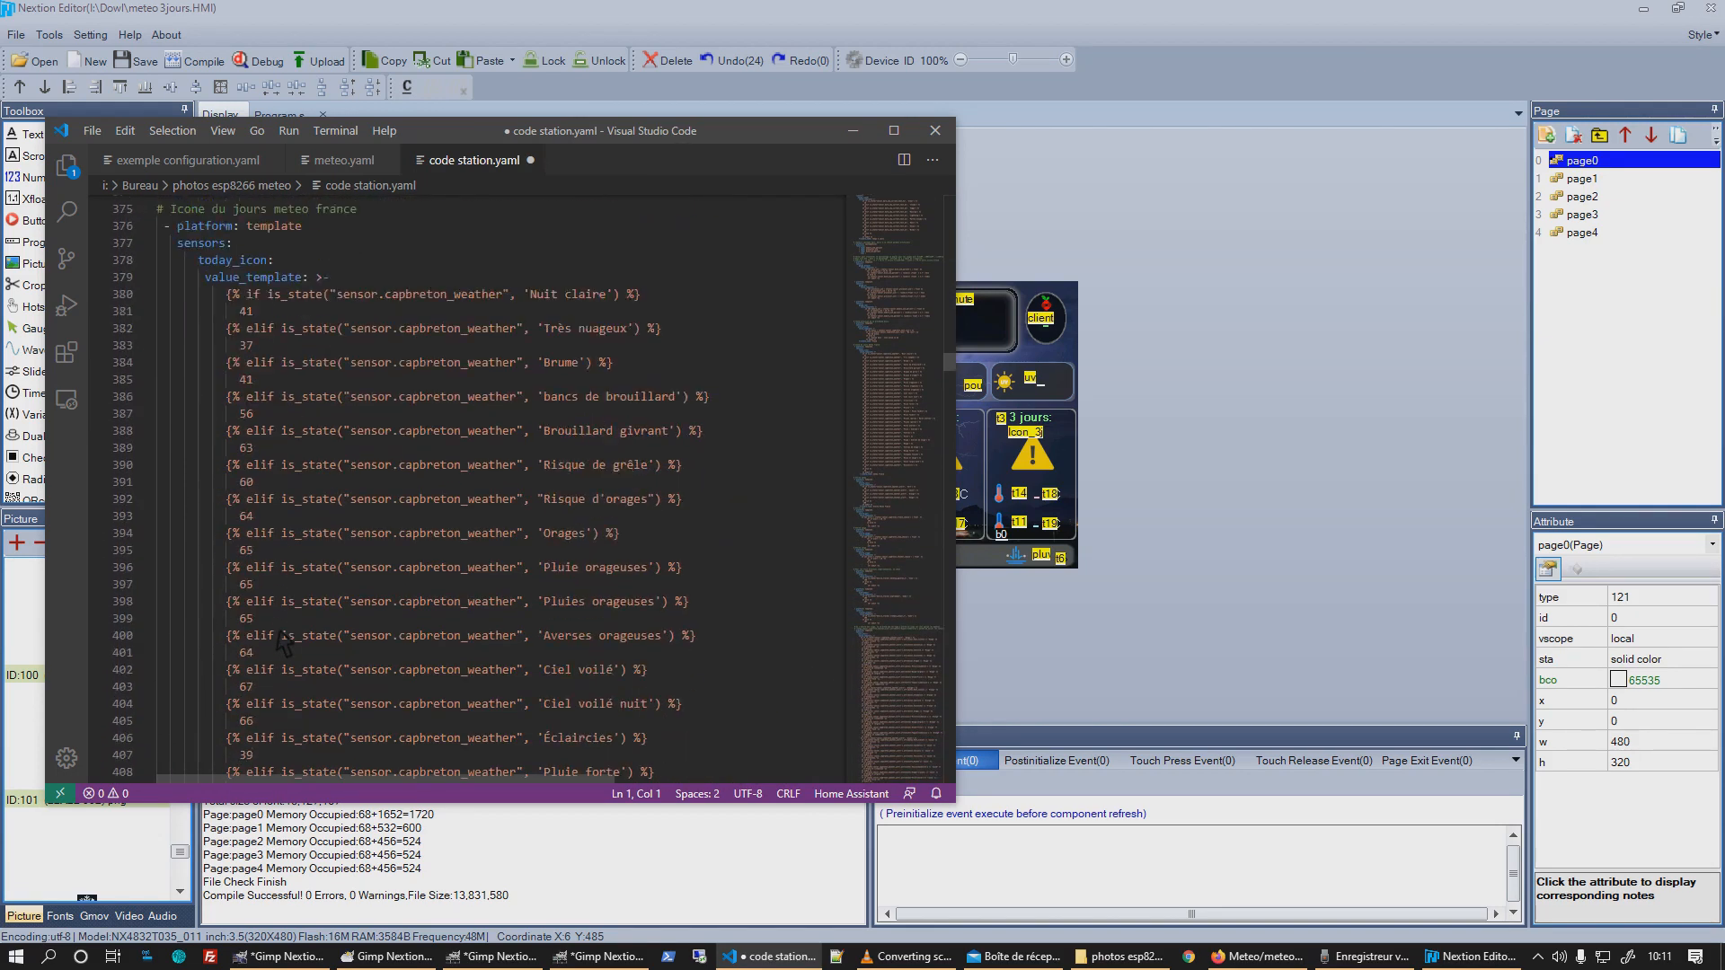
scroll(284, 643, down, 1)
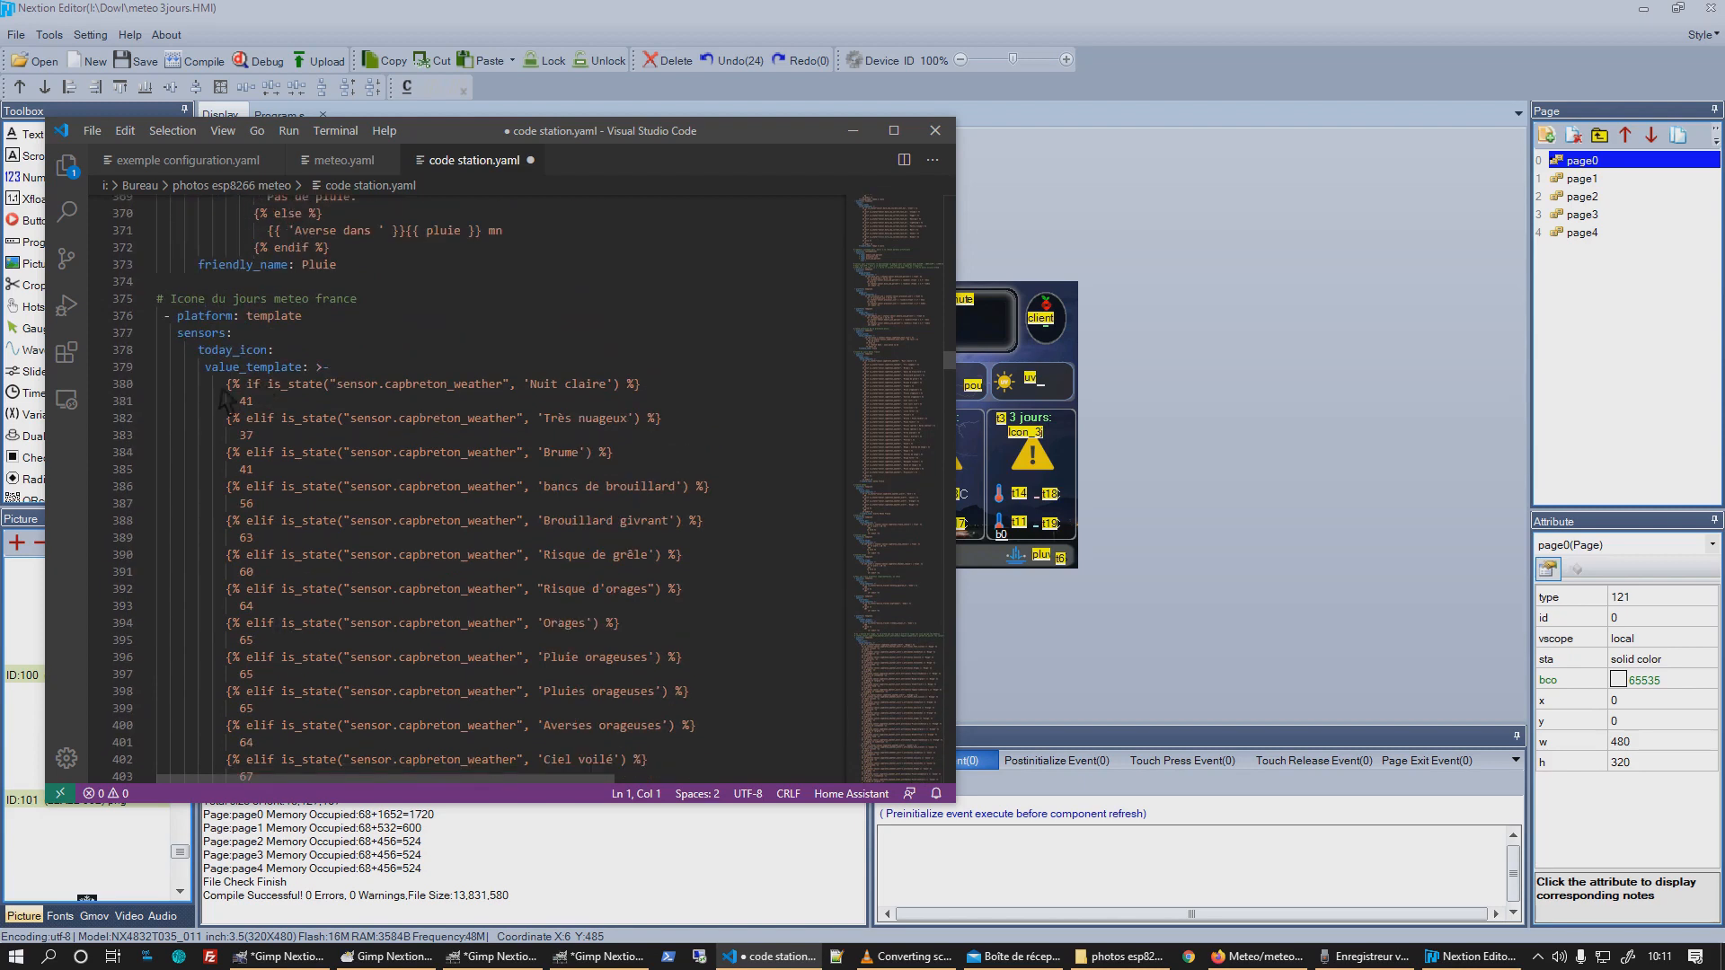
double_click(240, 355)
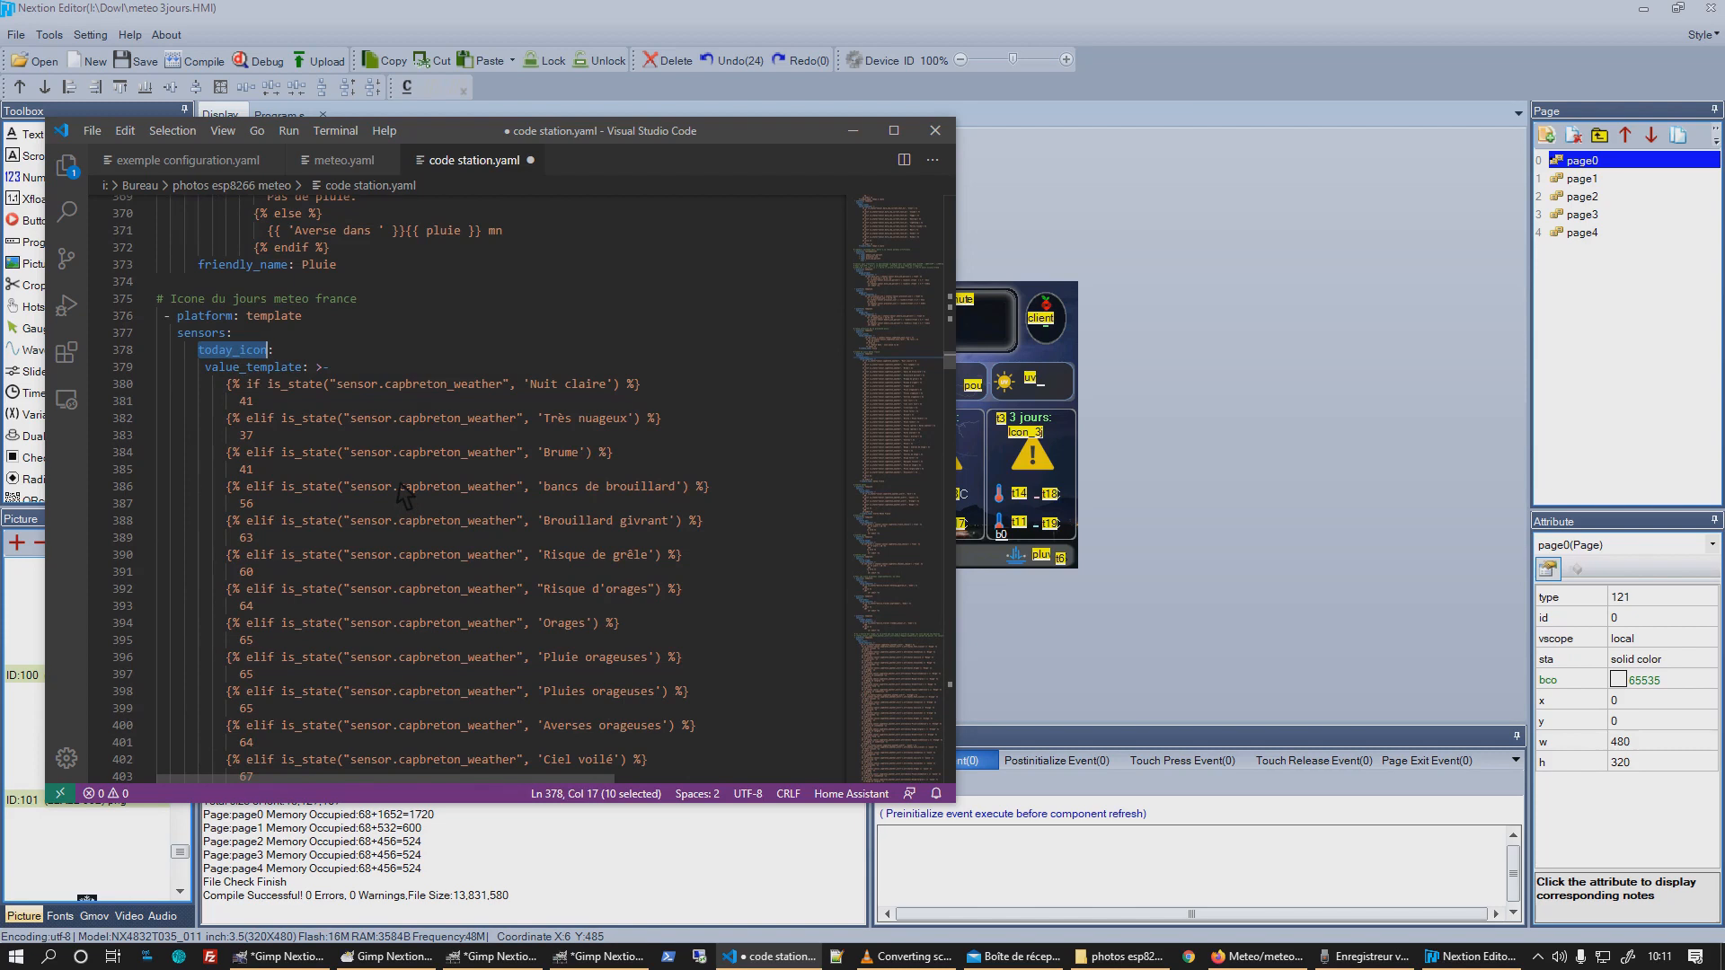
Examine the today_icon template's weather conditions and highlight the value 41 under 'Nuit claire'.
scroll(402, 493, down, 4)
scroll(403, 495, up, 2)
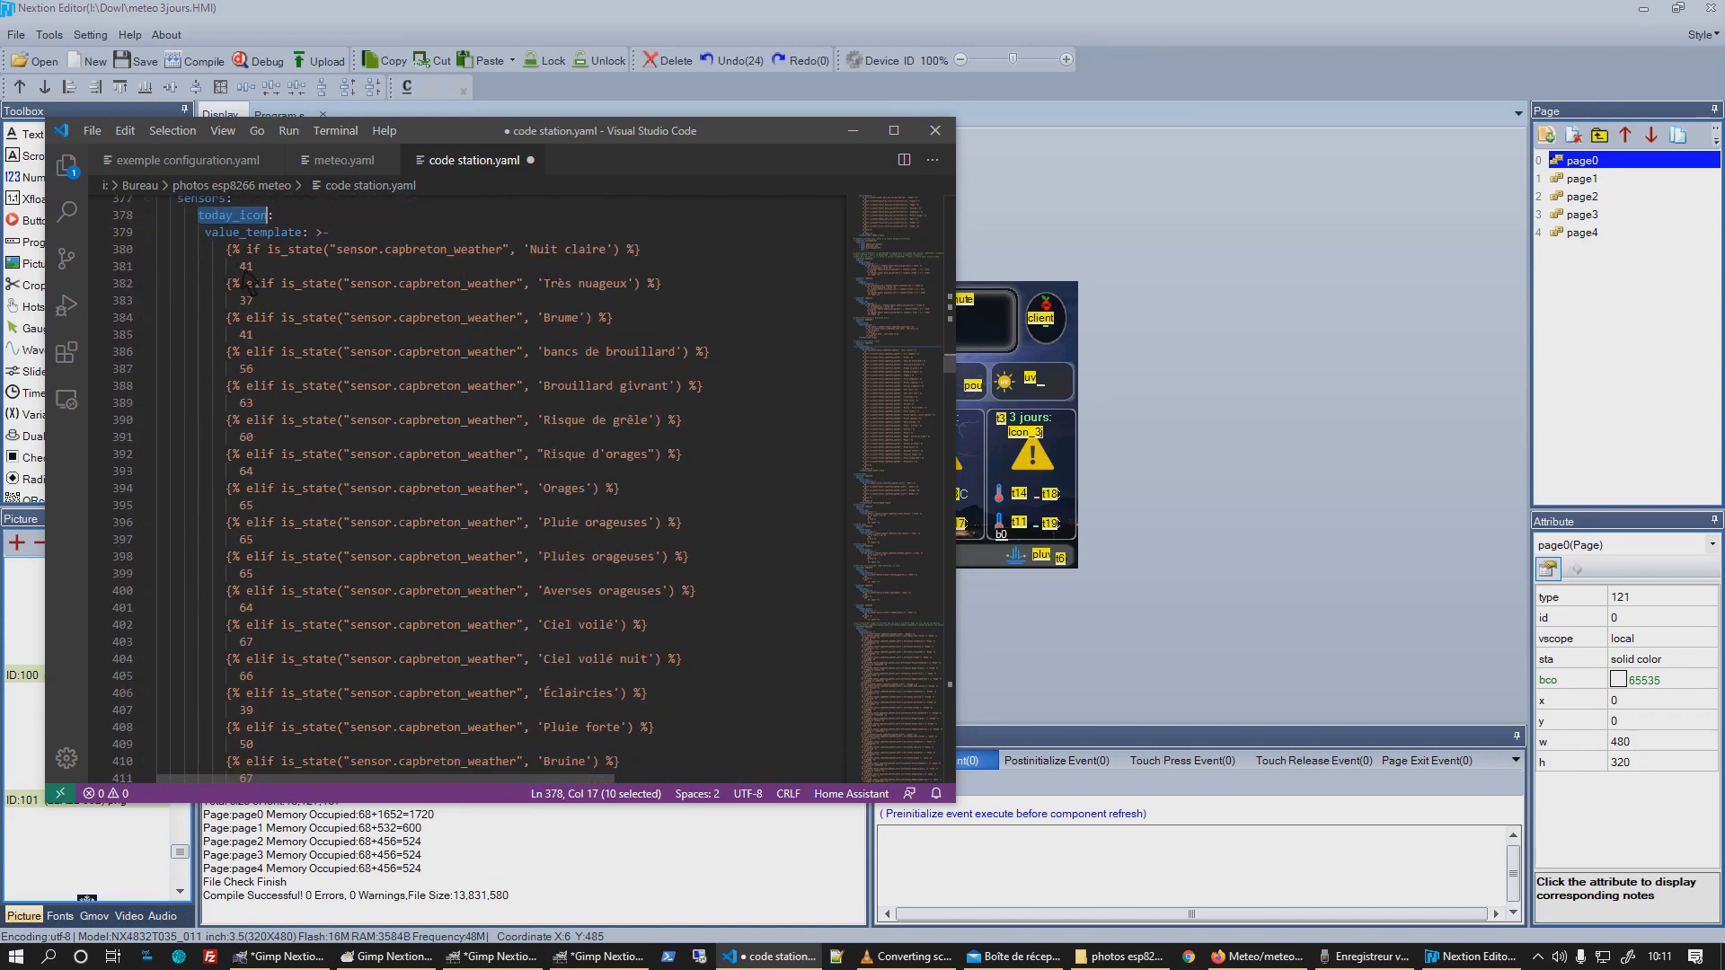
double_click(246, 267)
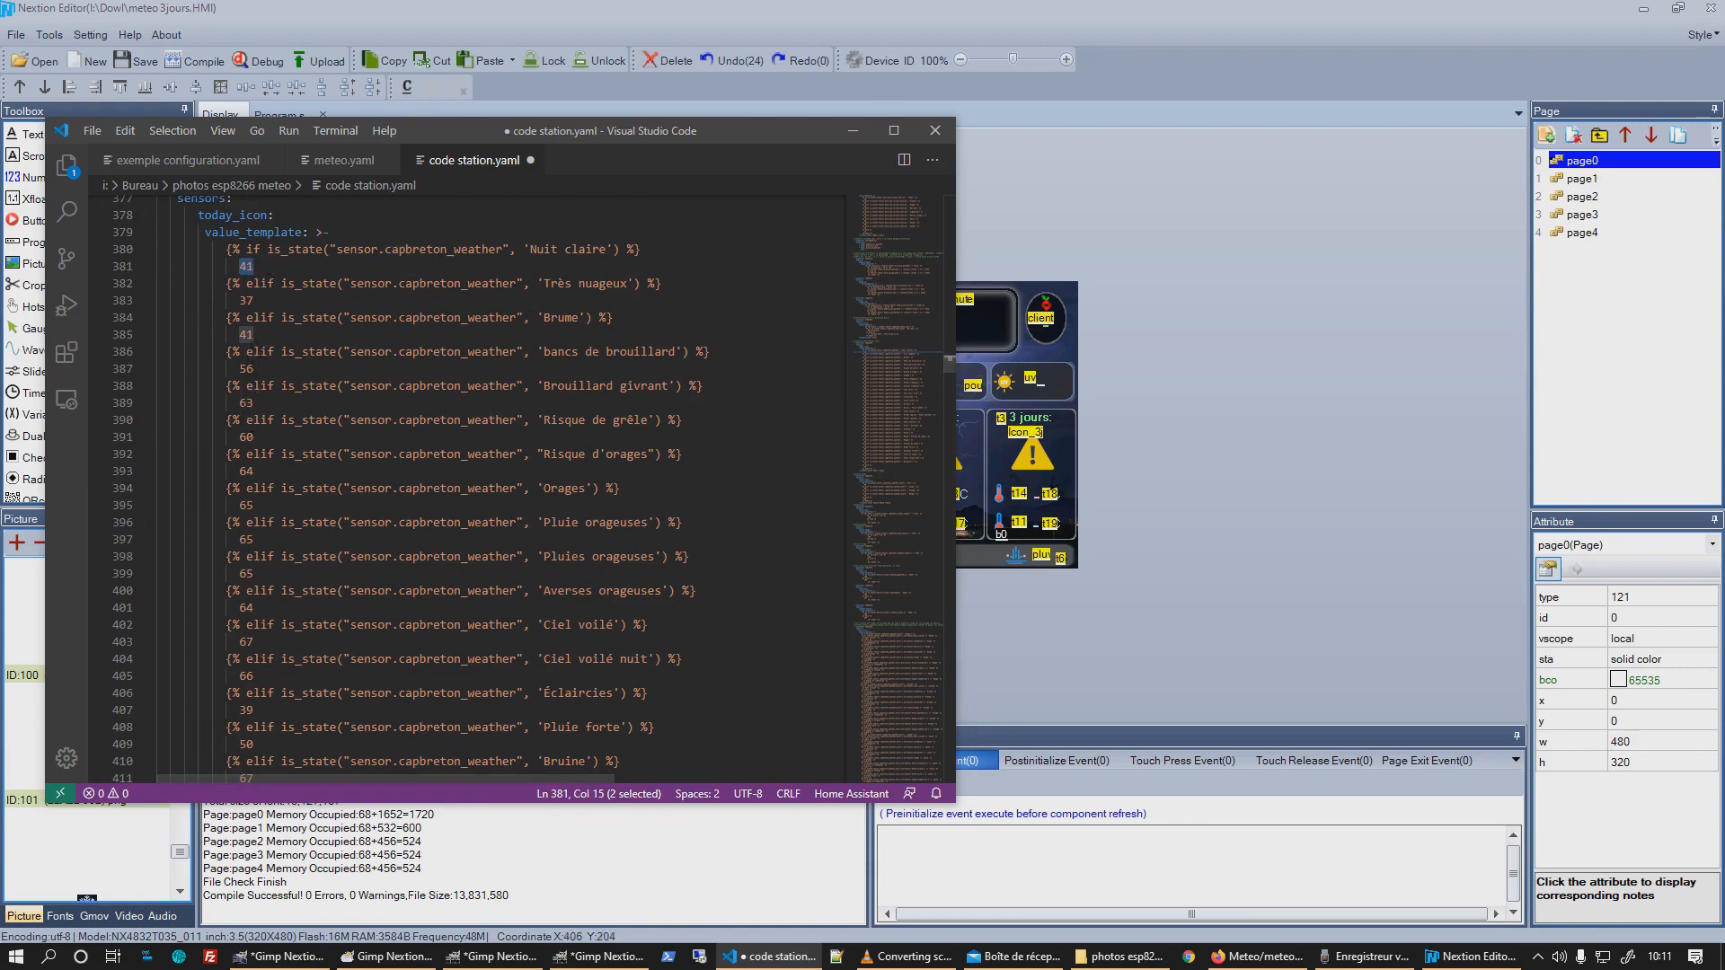
Switch to Nextion Editor and find the moon icon with ID 41 in the project's picture library.
click(1261, 468)
scroll(90, 761, down, 5)
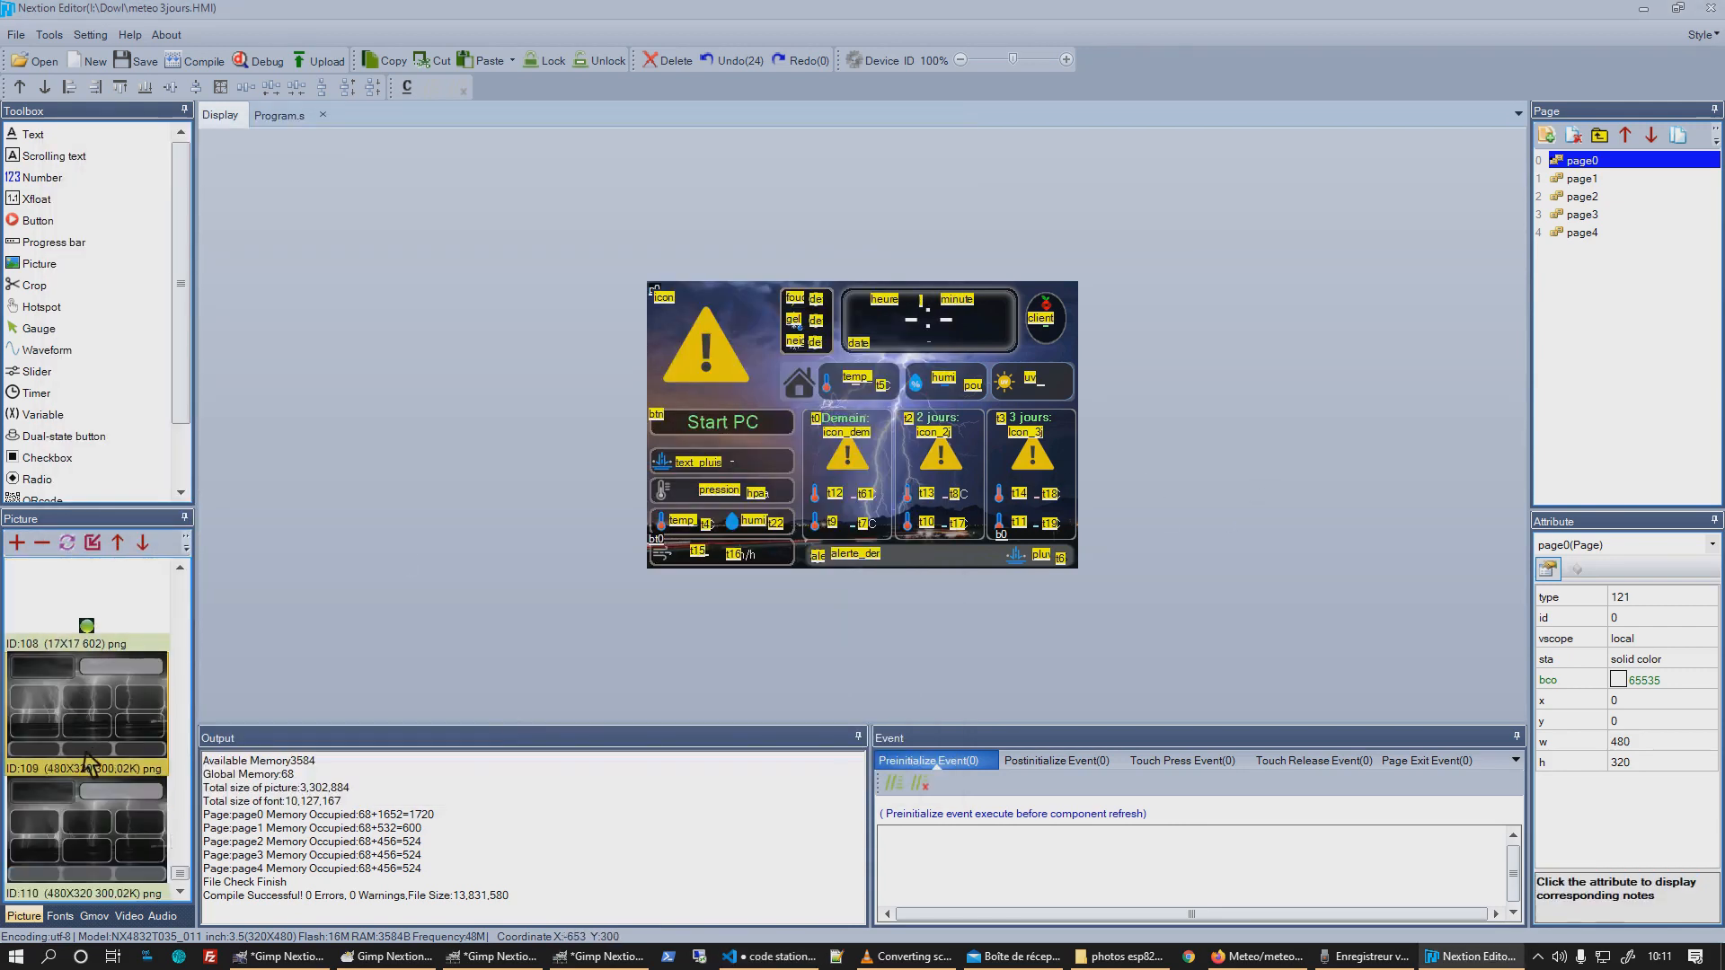
scroll(88, 762, up, 20)
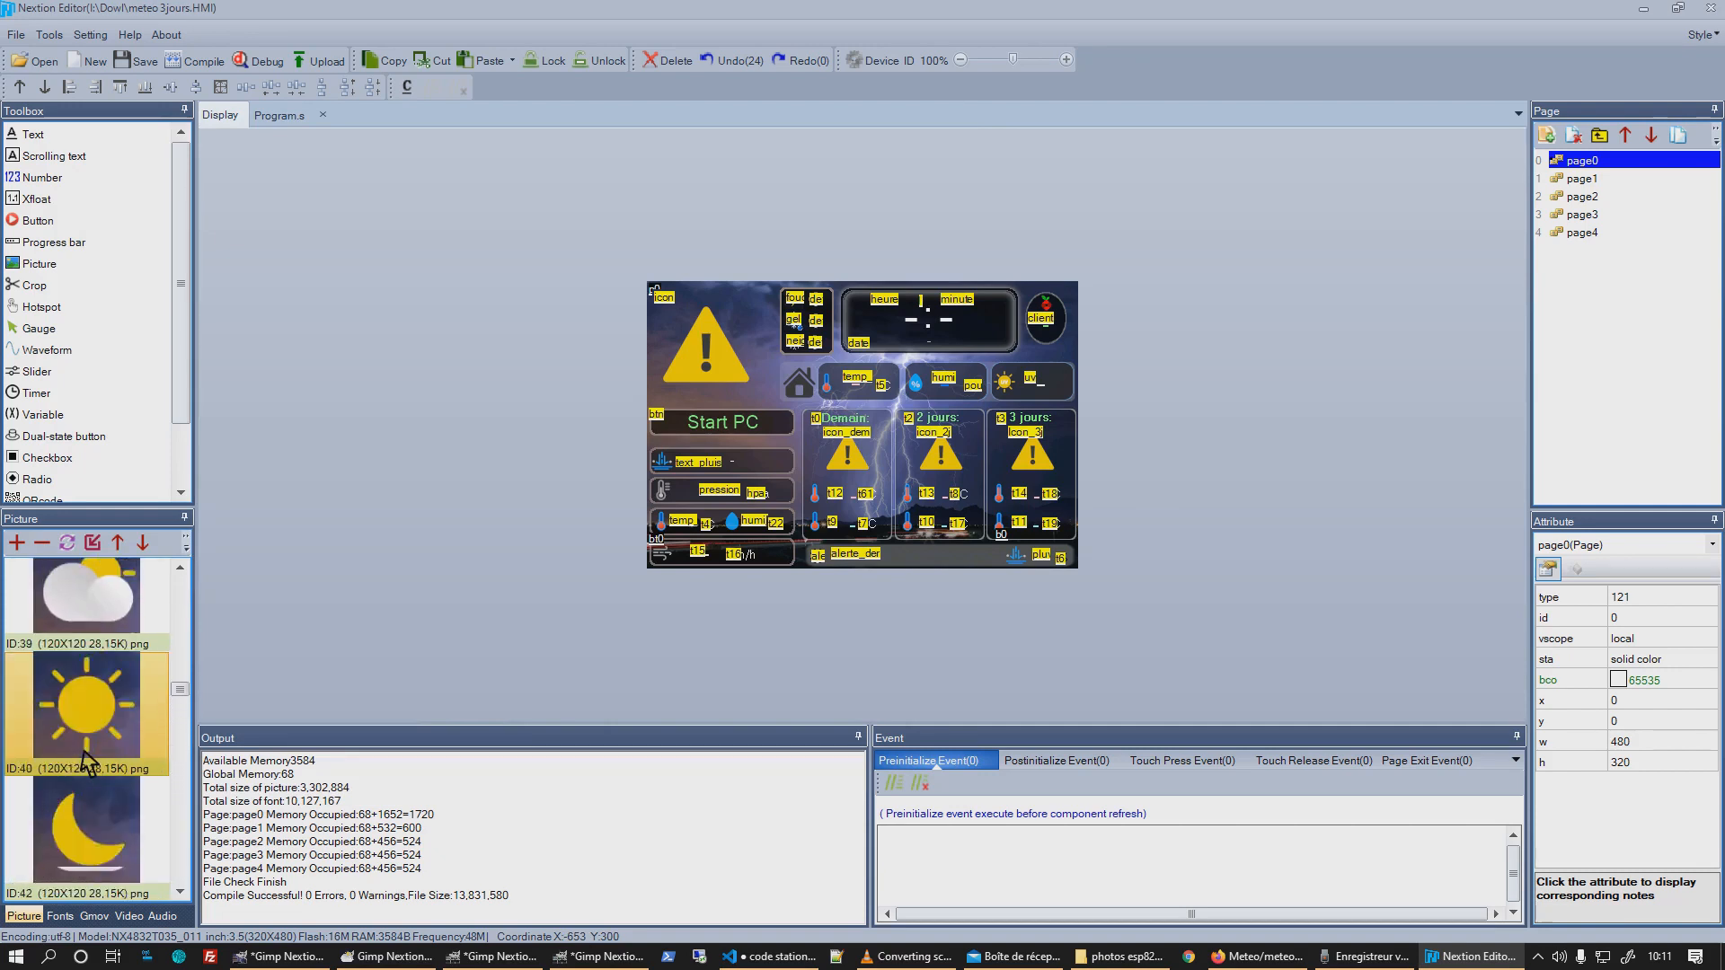
scroll(87, 762, down, 4)
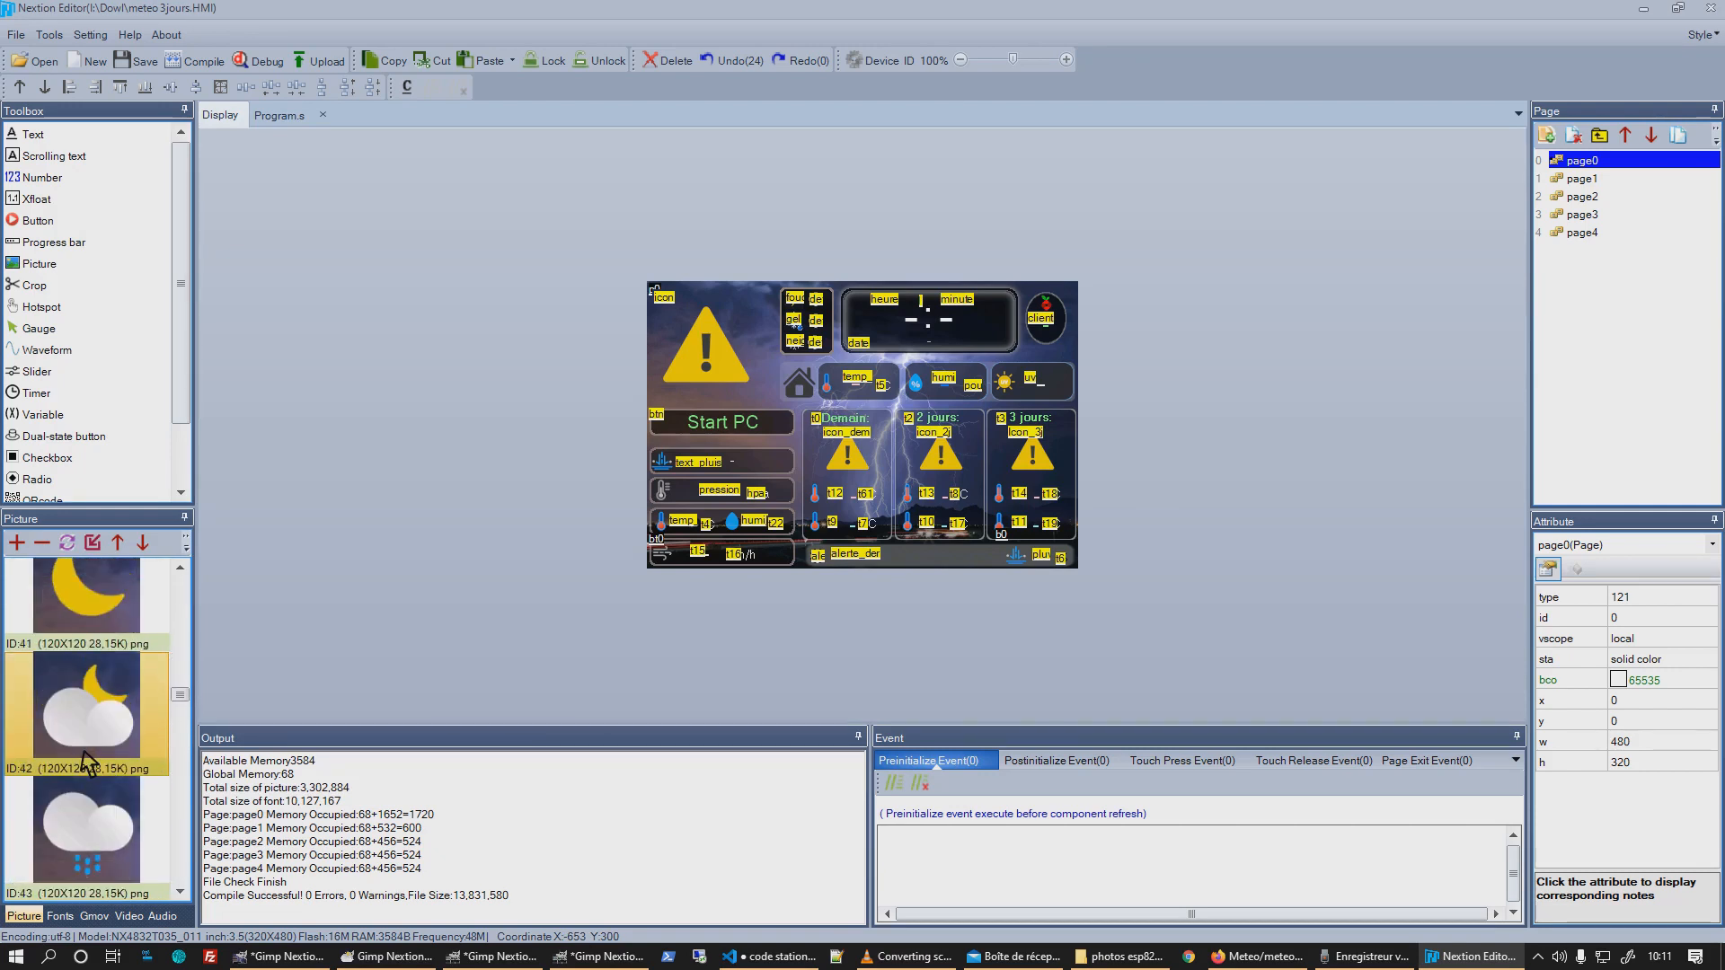
click(102, 600)
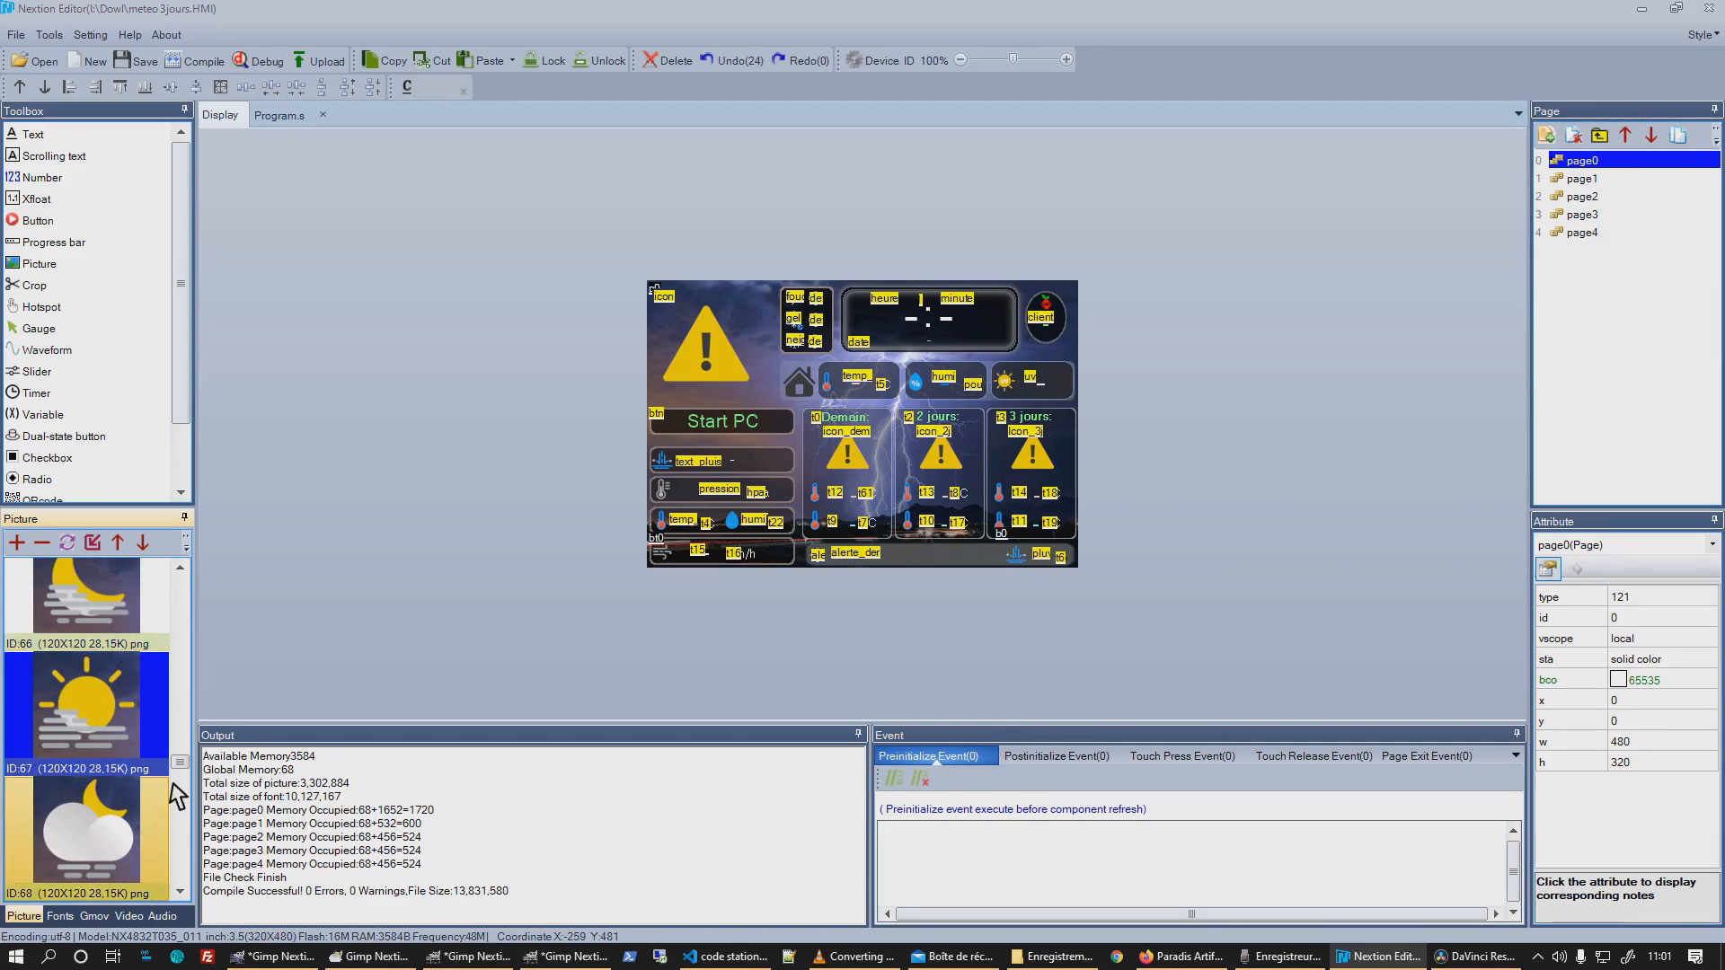
Examine the remaining weather icons and small status images in the picture library, around IDs 64 to 84.
drag(187, 764, 178, 759)
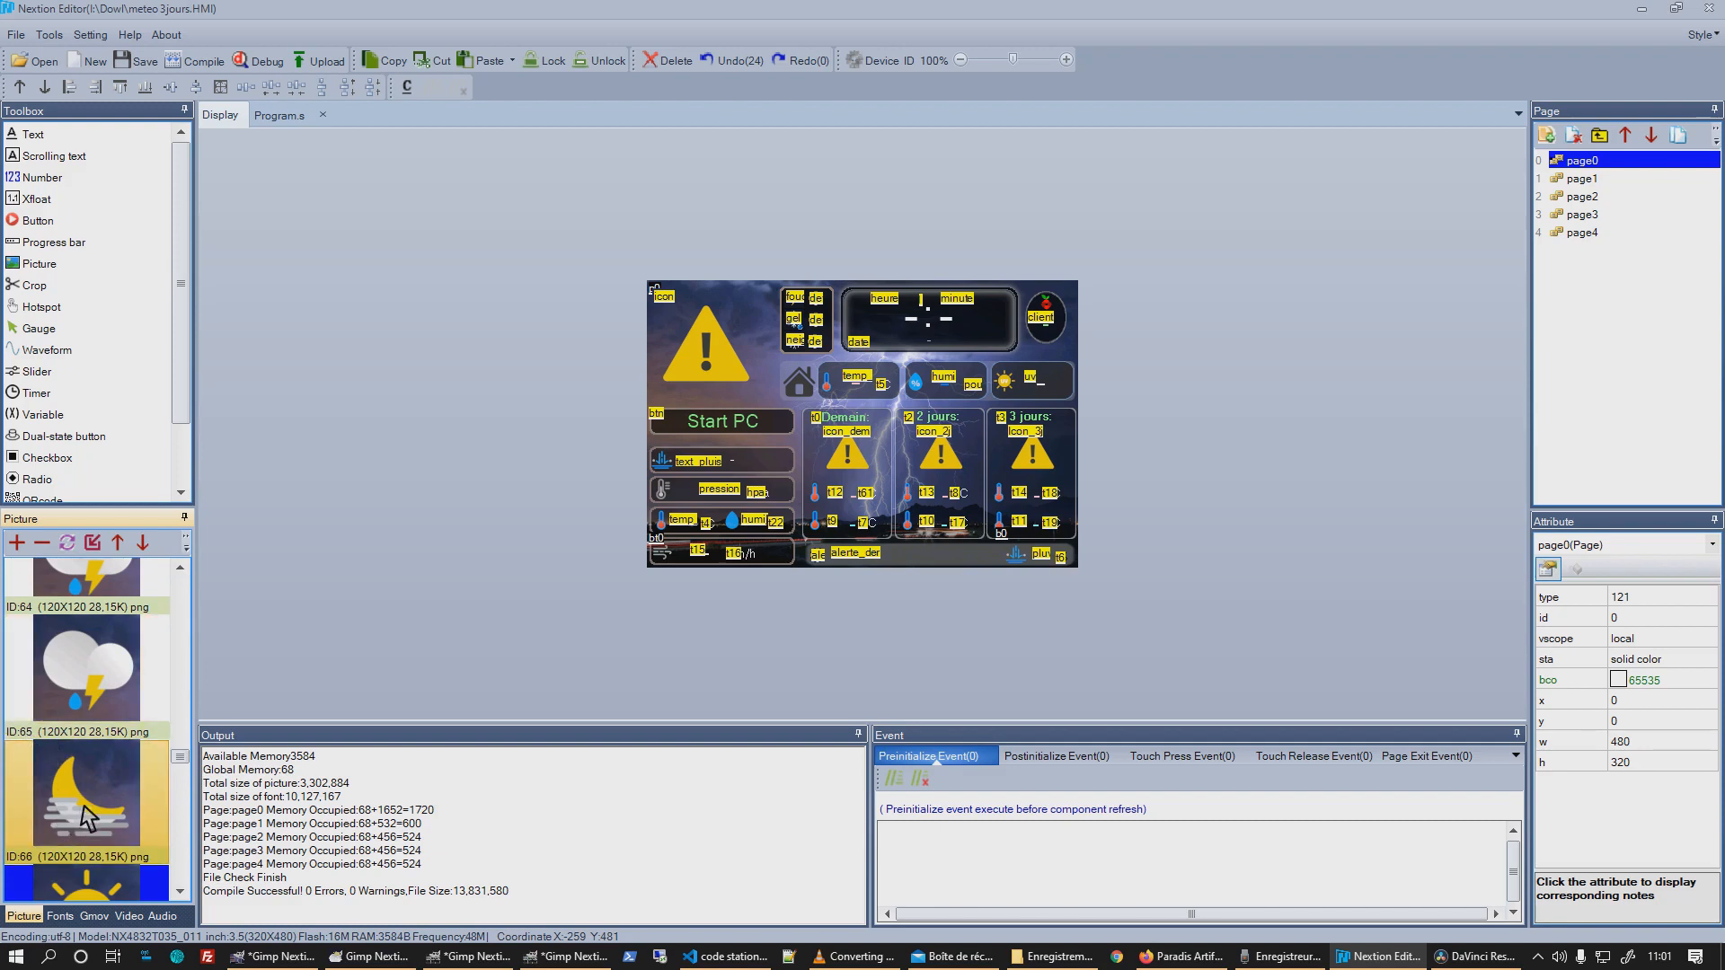
scroll(89, 799, down, 5)
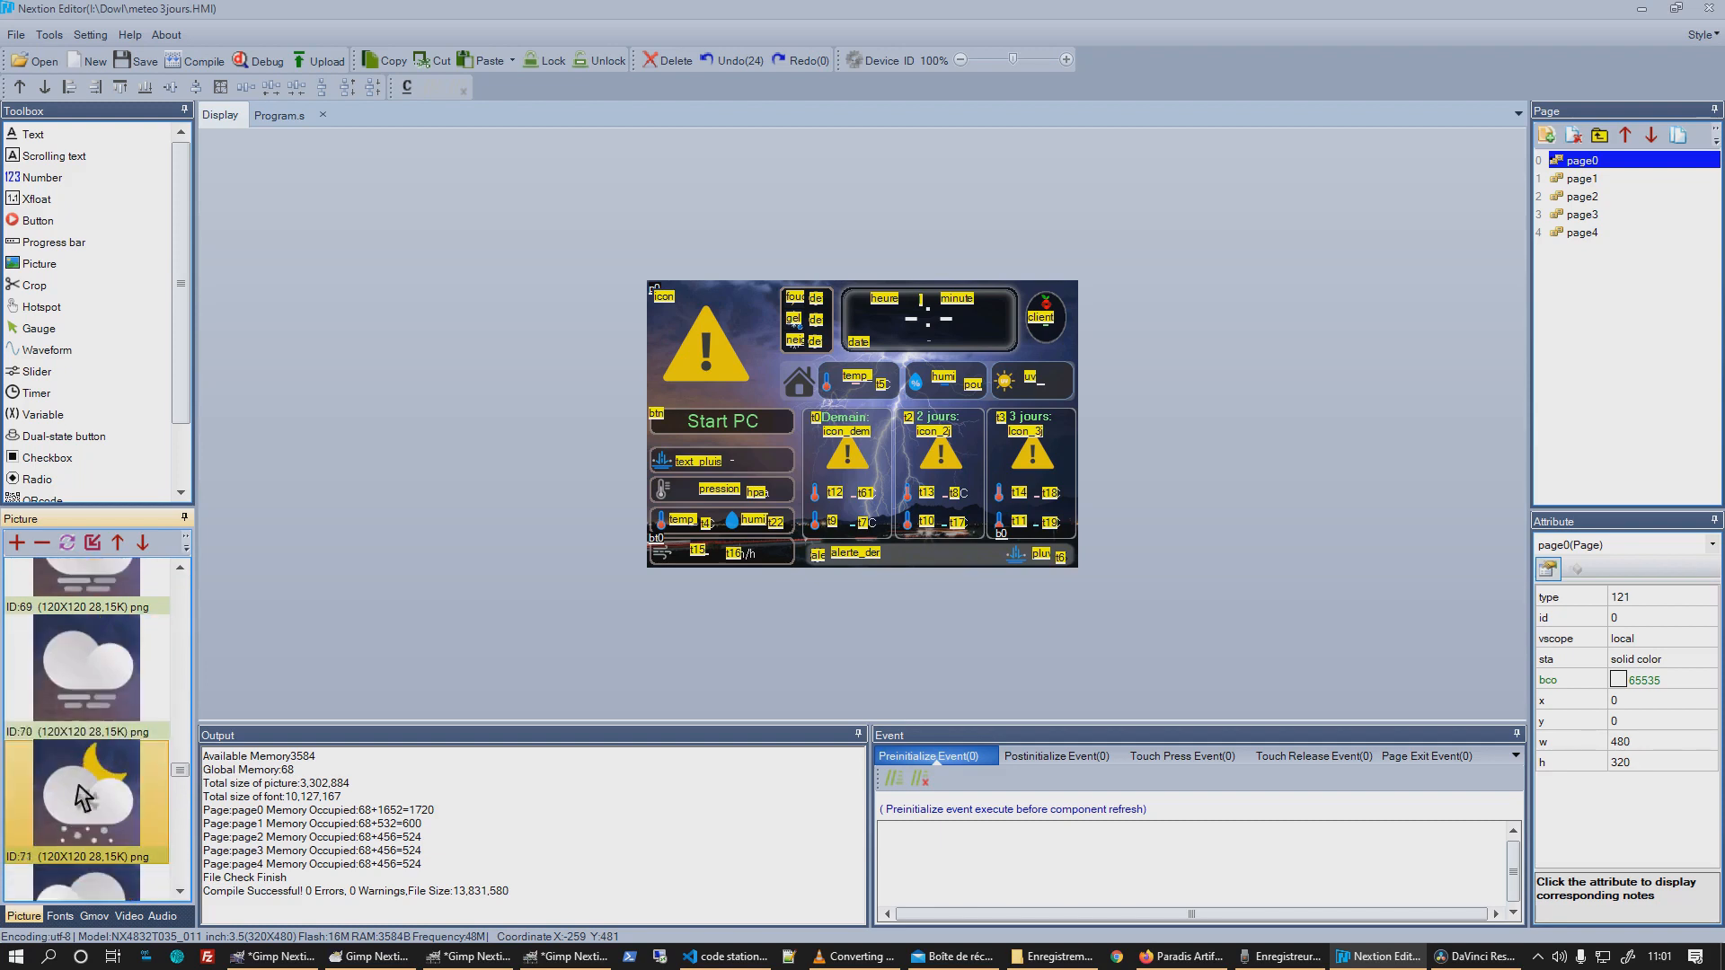
scroll(84, 798, down, 3)
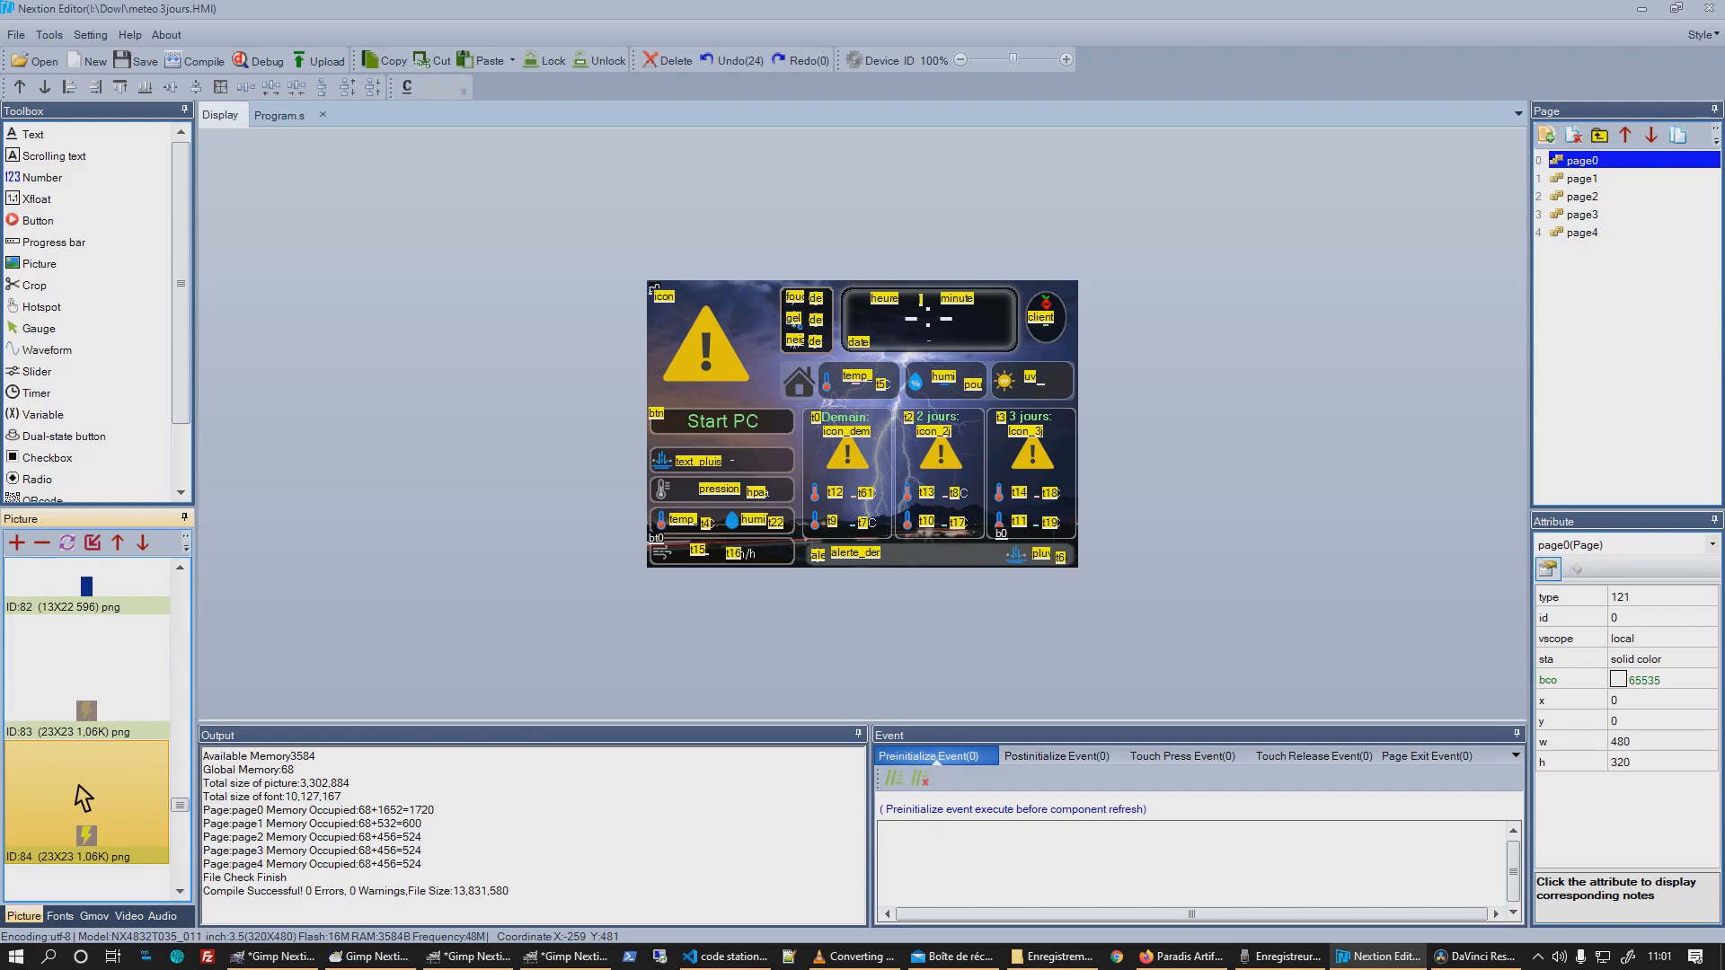
scroll(90, 719, up, 2)
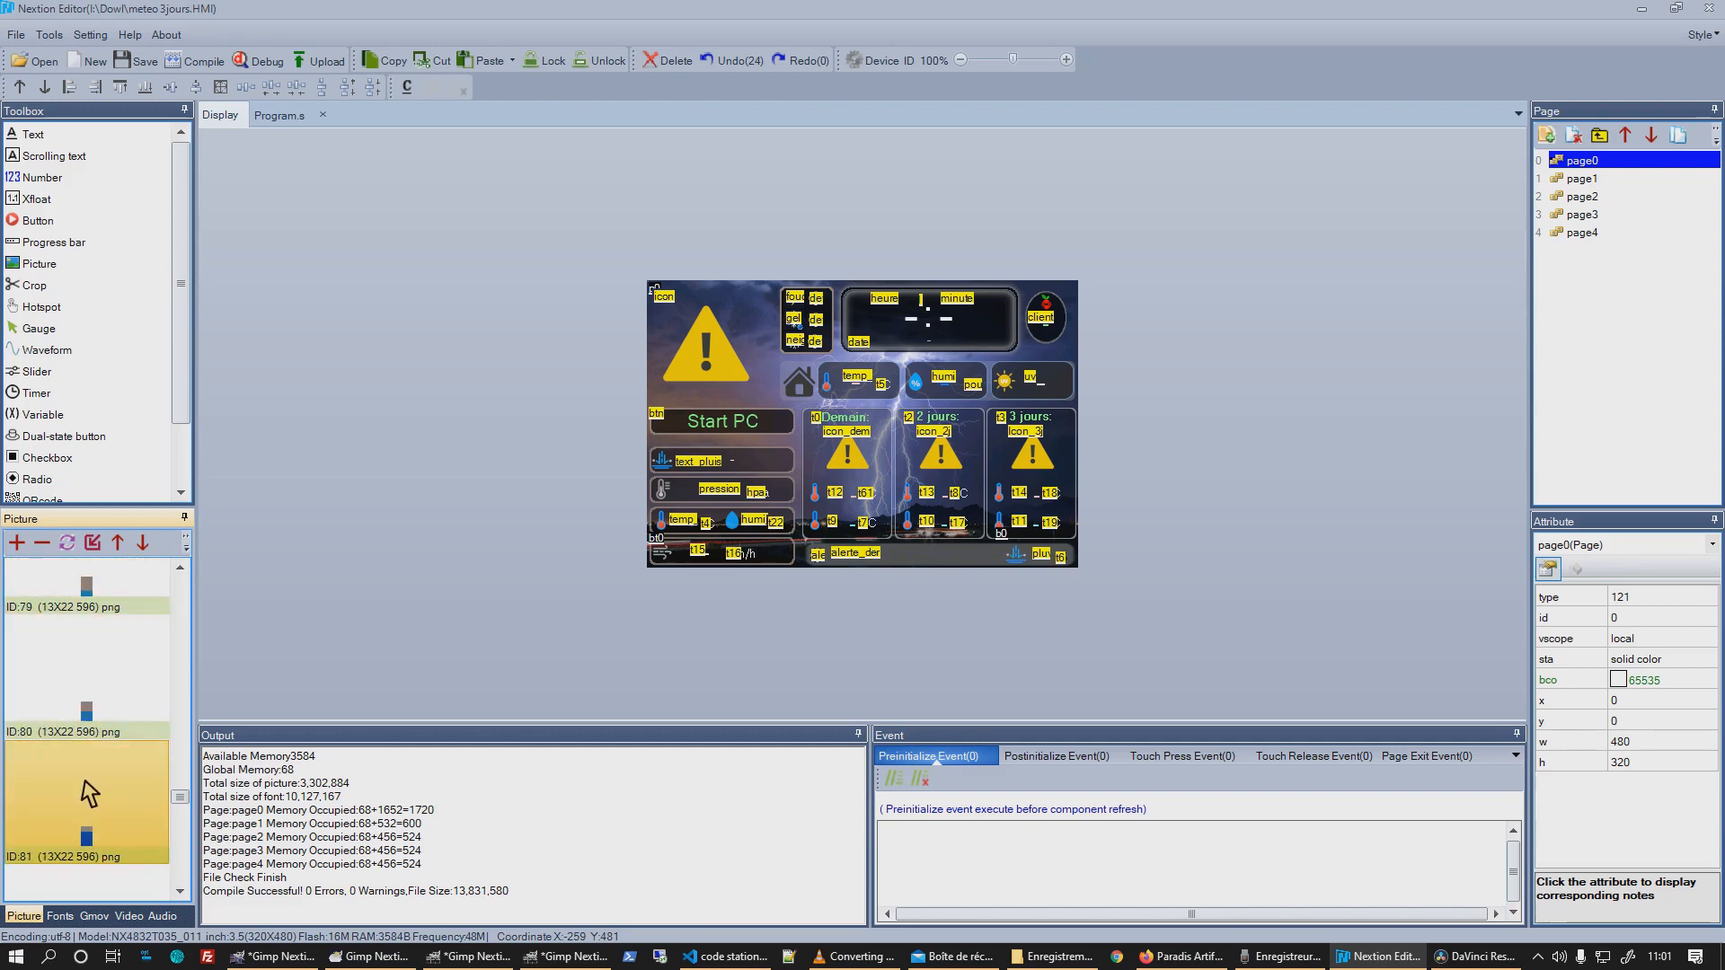
scroll(89, 793, up, 1)
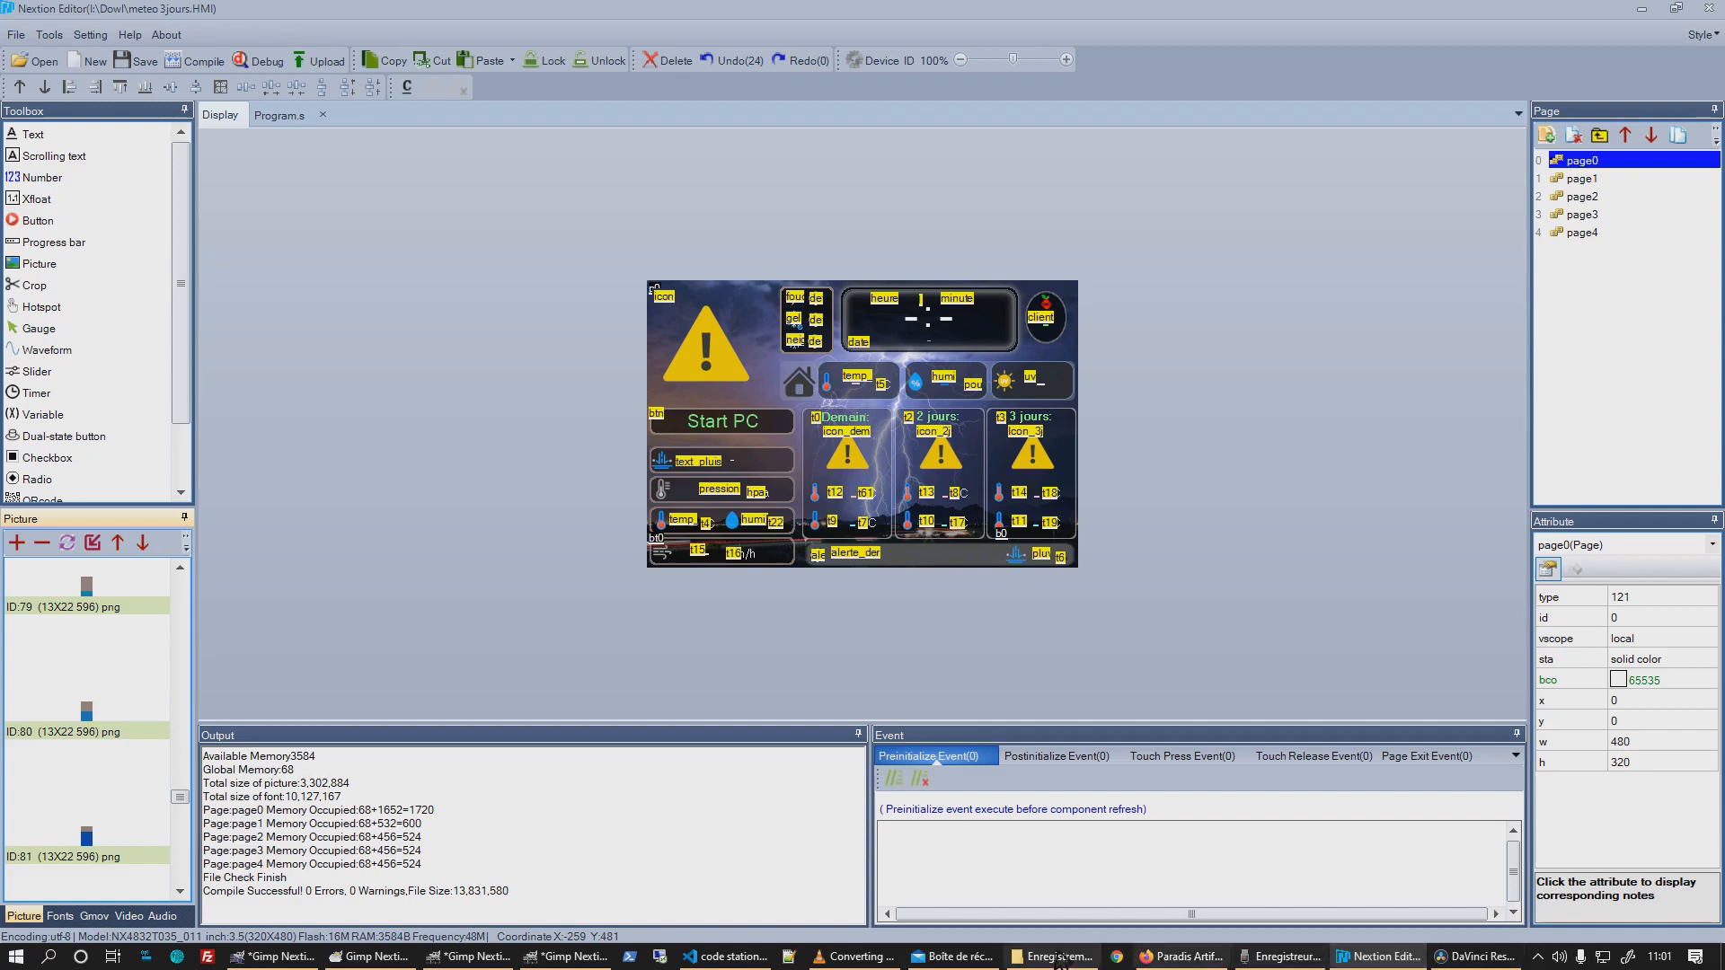
Check the today_icon code in Visual Studio Code, then examine Nextion Editor's picture library from the status images near ID 90 to the weather icons near ID 46.
click(729, 957)
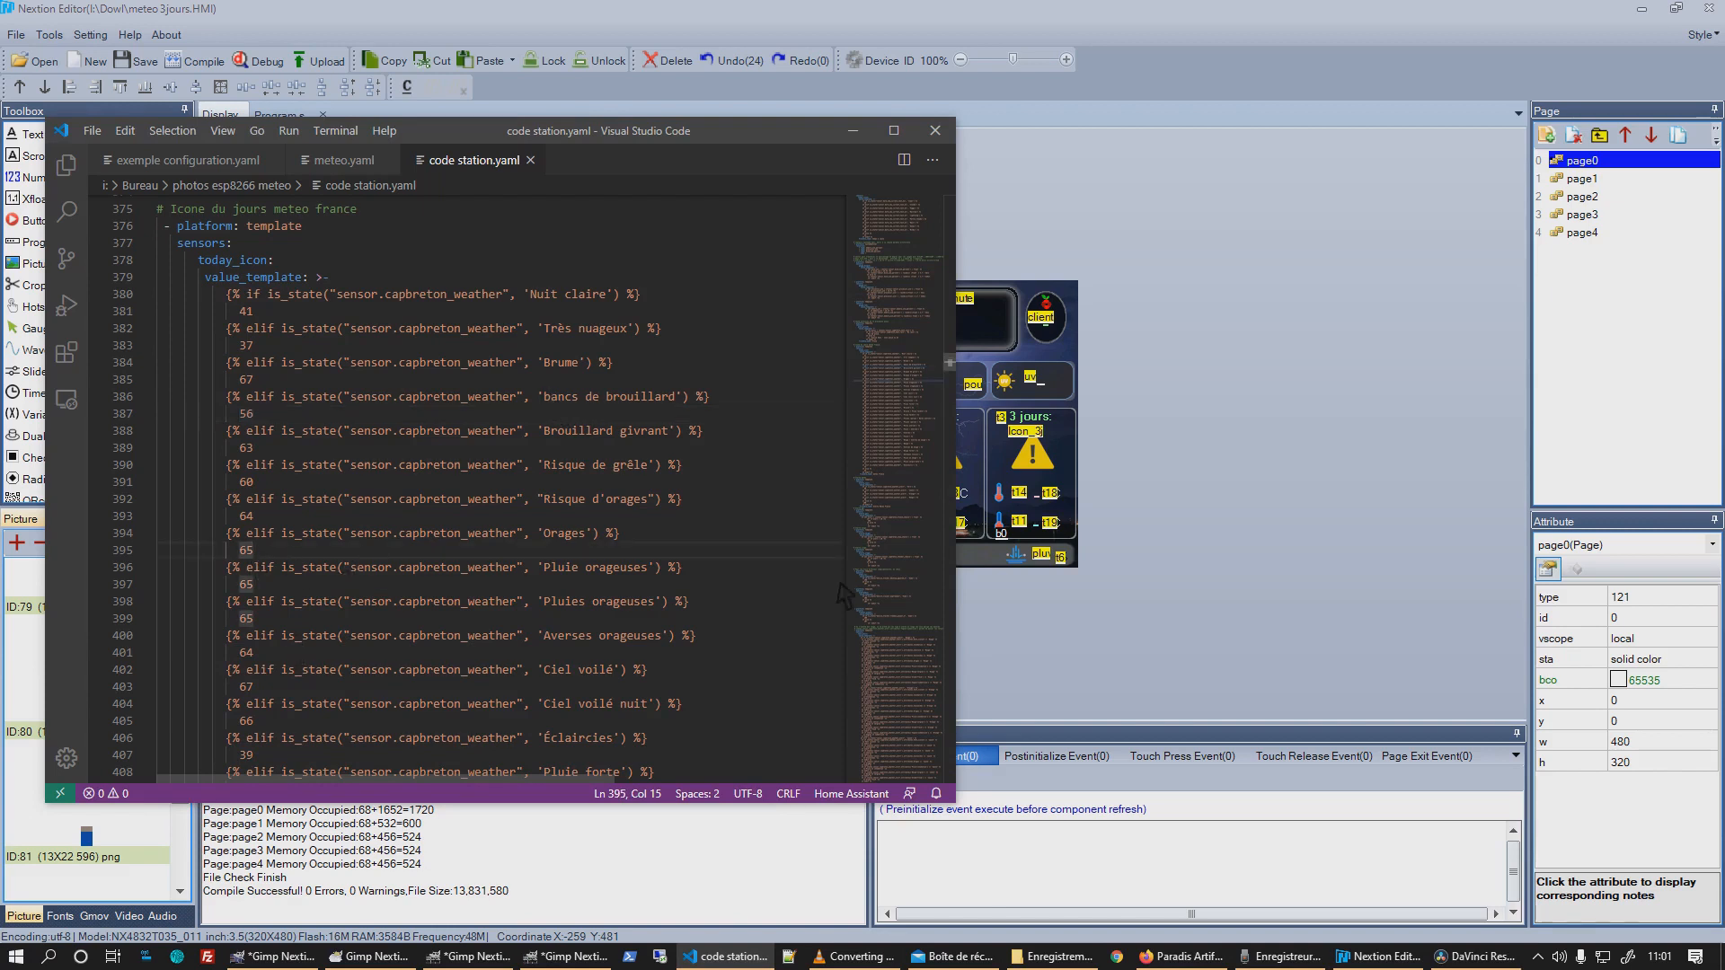
click(1328, 486)
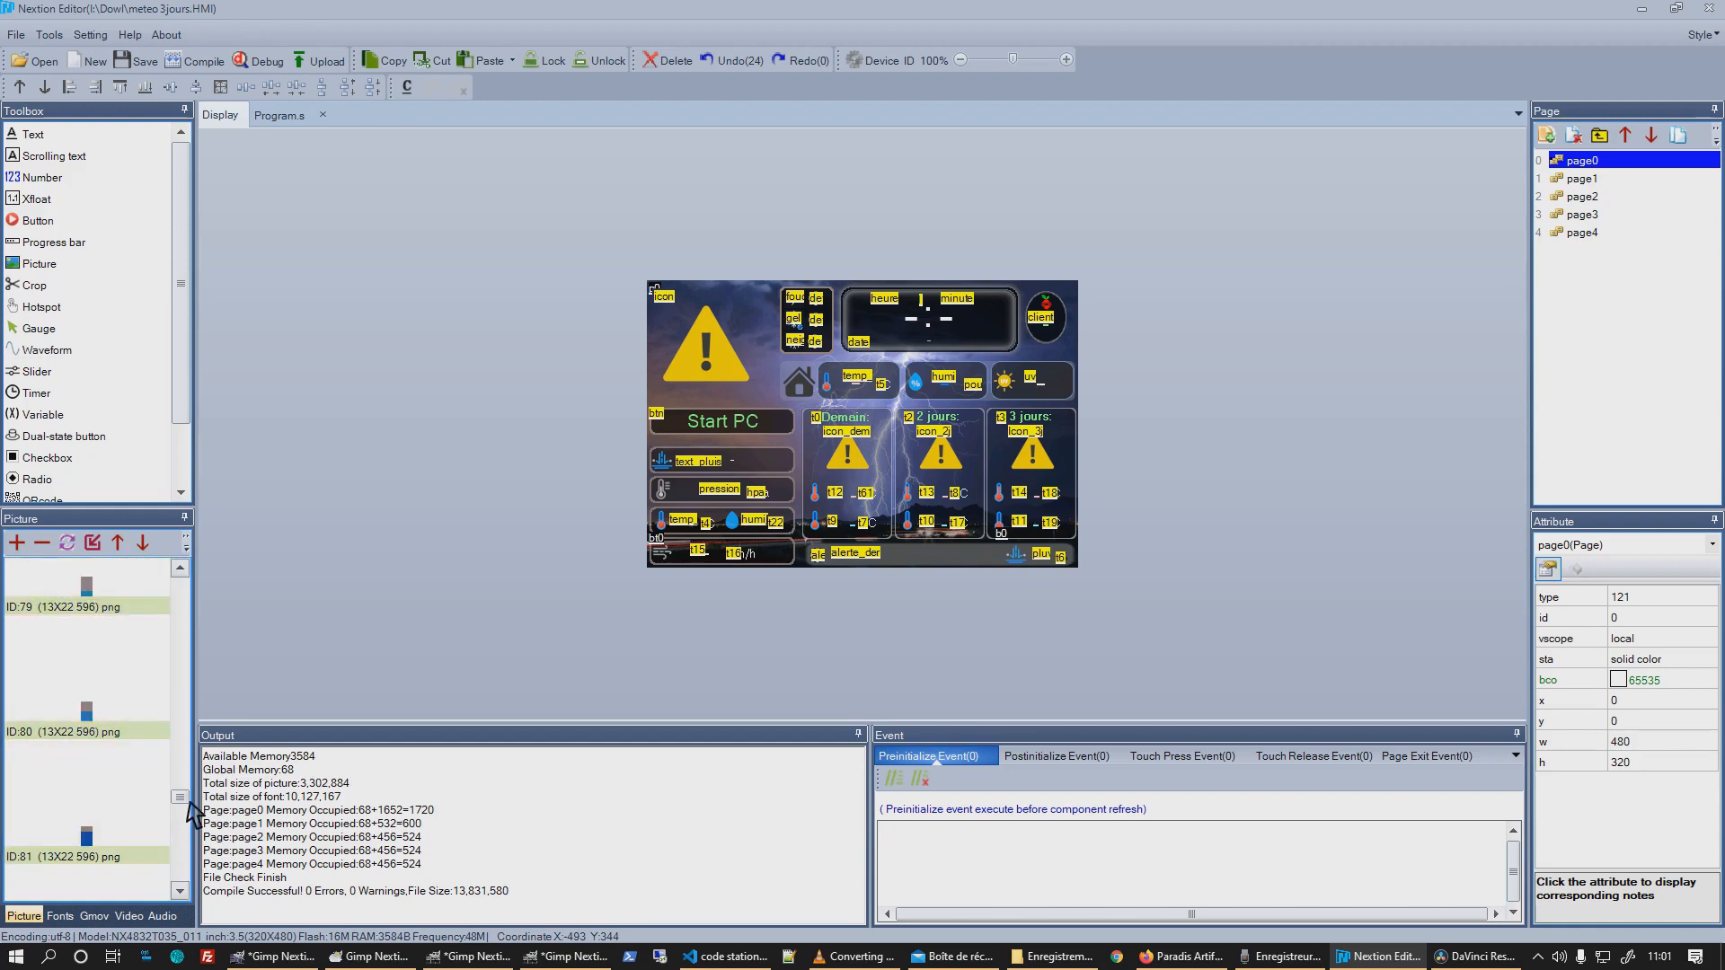
scroll(186, 833, down, 3)
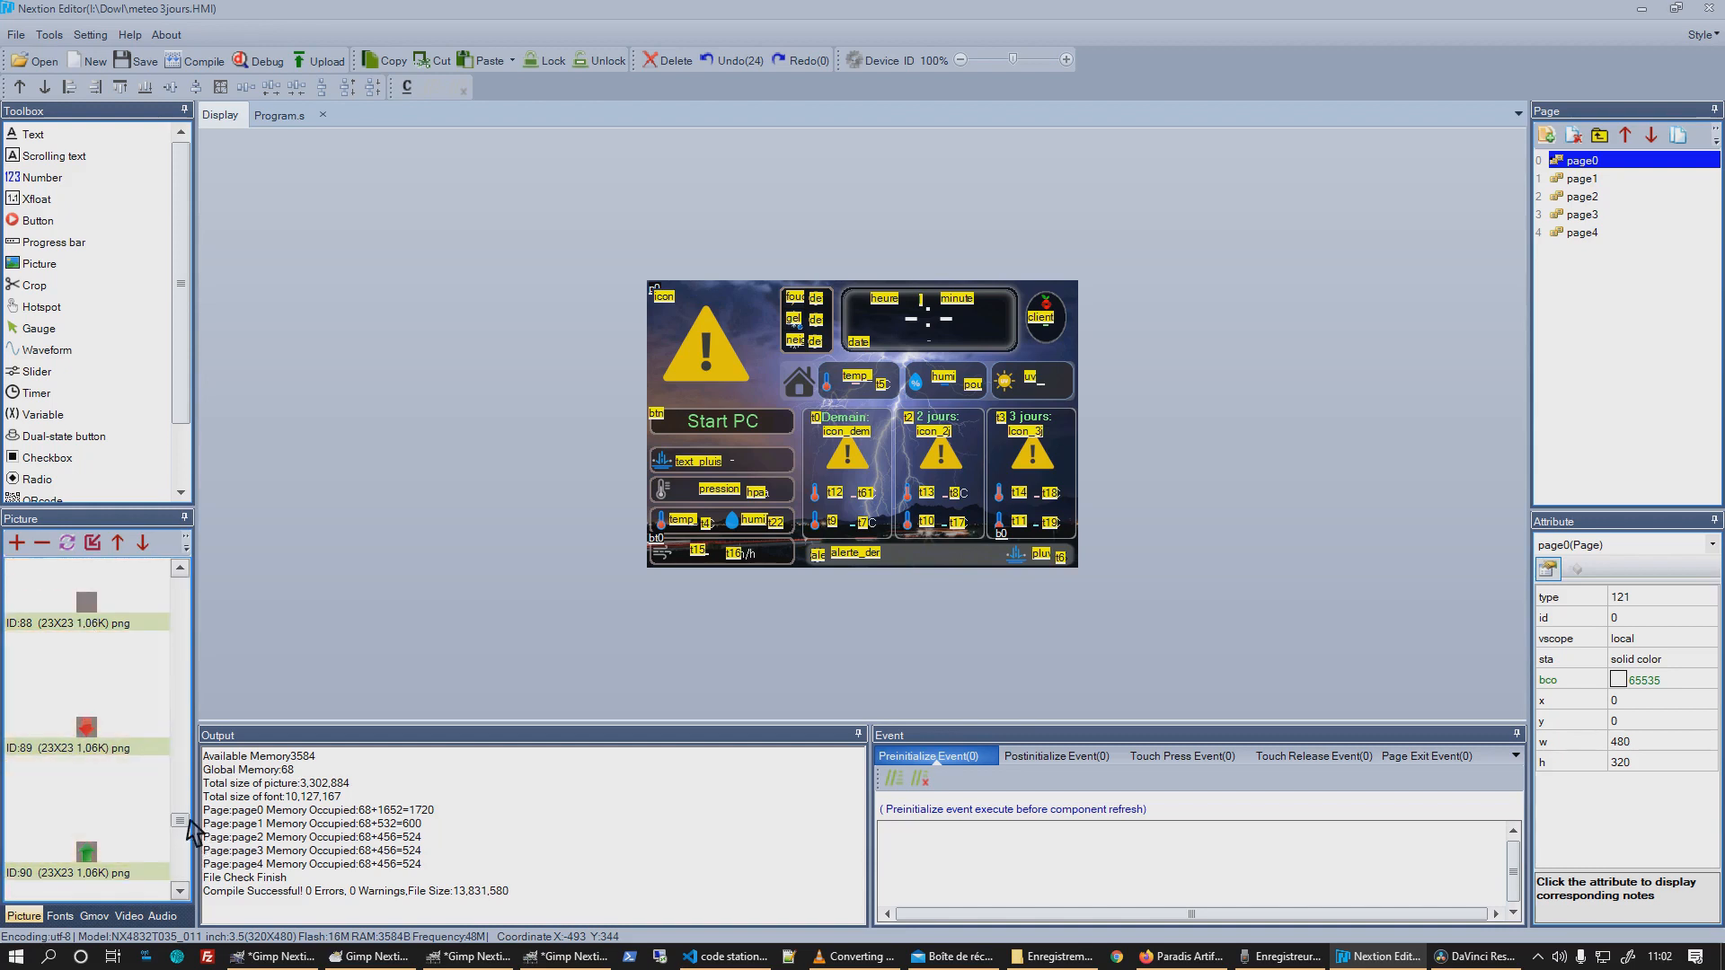
scroll(187, 821, up, 1)
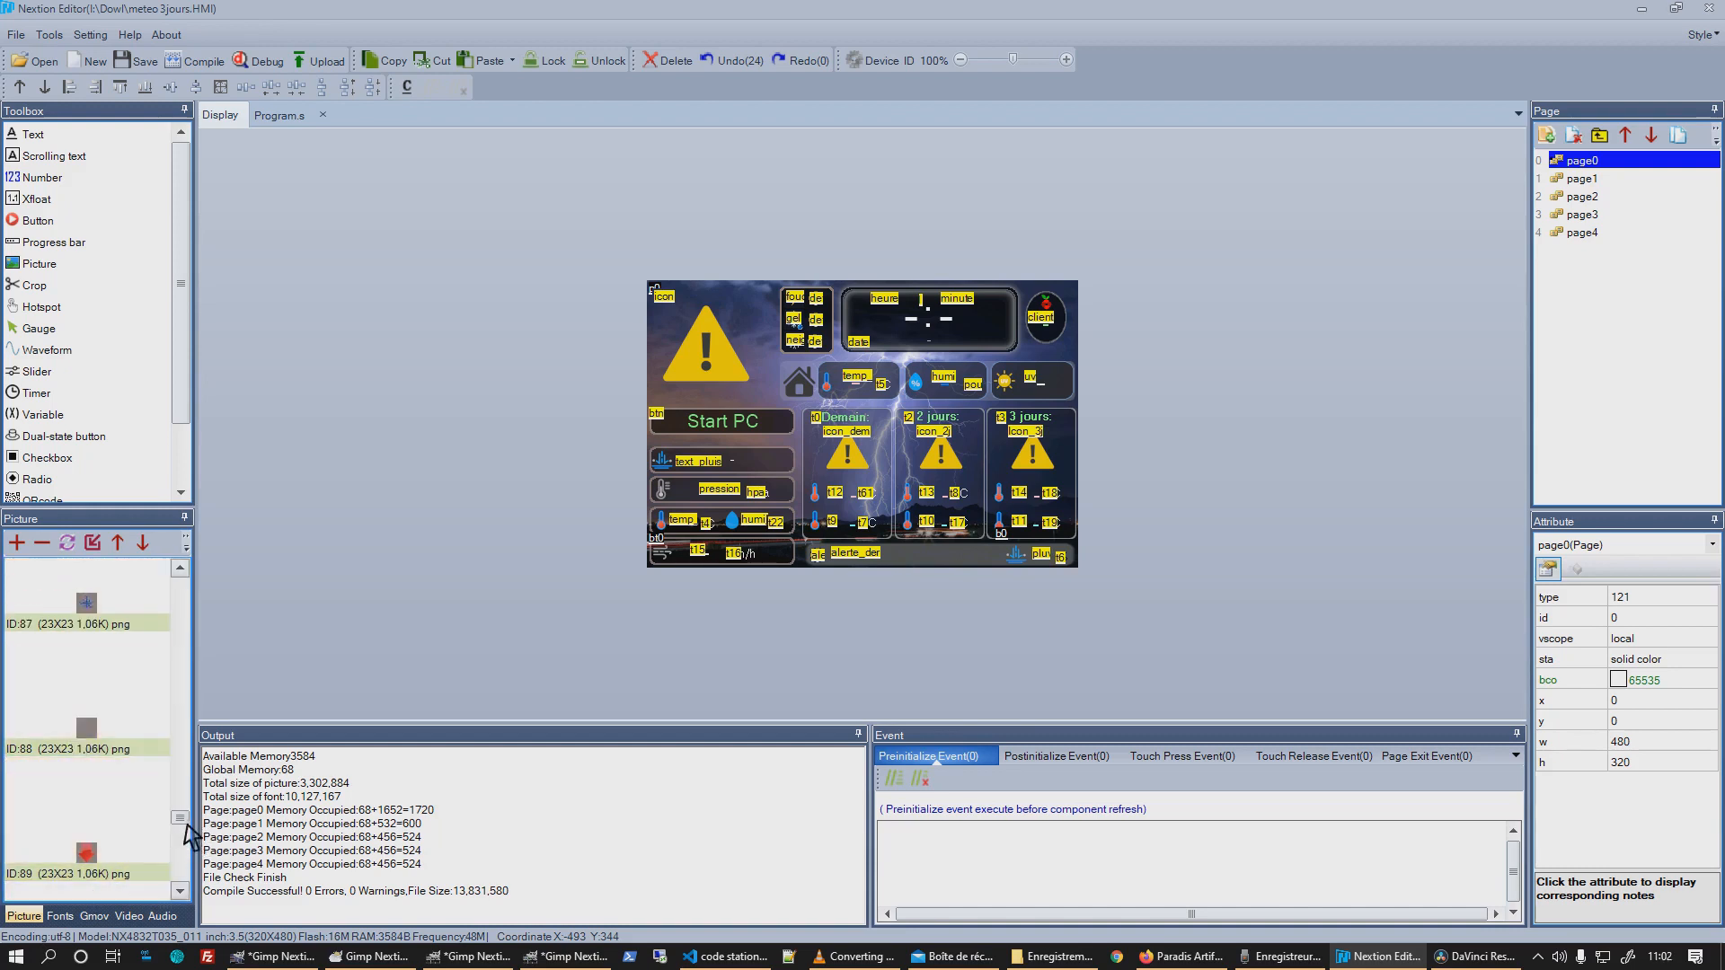
drag(187, 816, 208, 706)
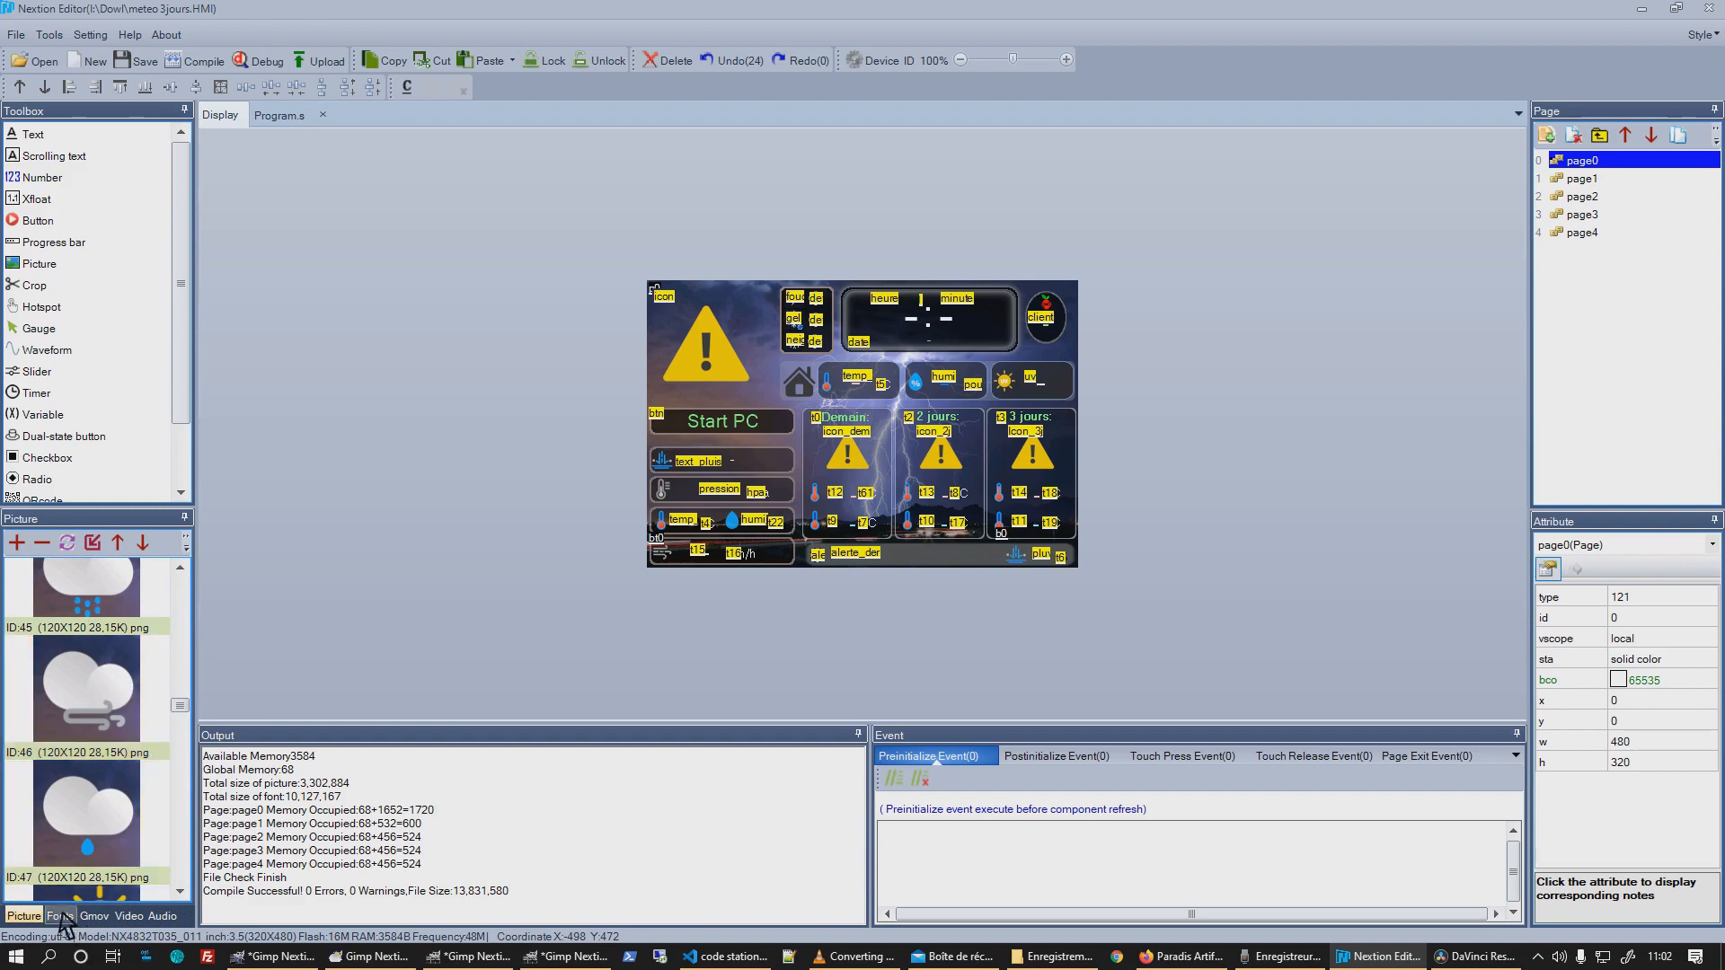
Open the Replace file chooser for the windy cloud icon with ID 46 and close it without choosing a file.
click(91, 709)
right_click(92, 709)
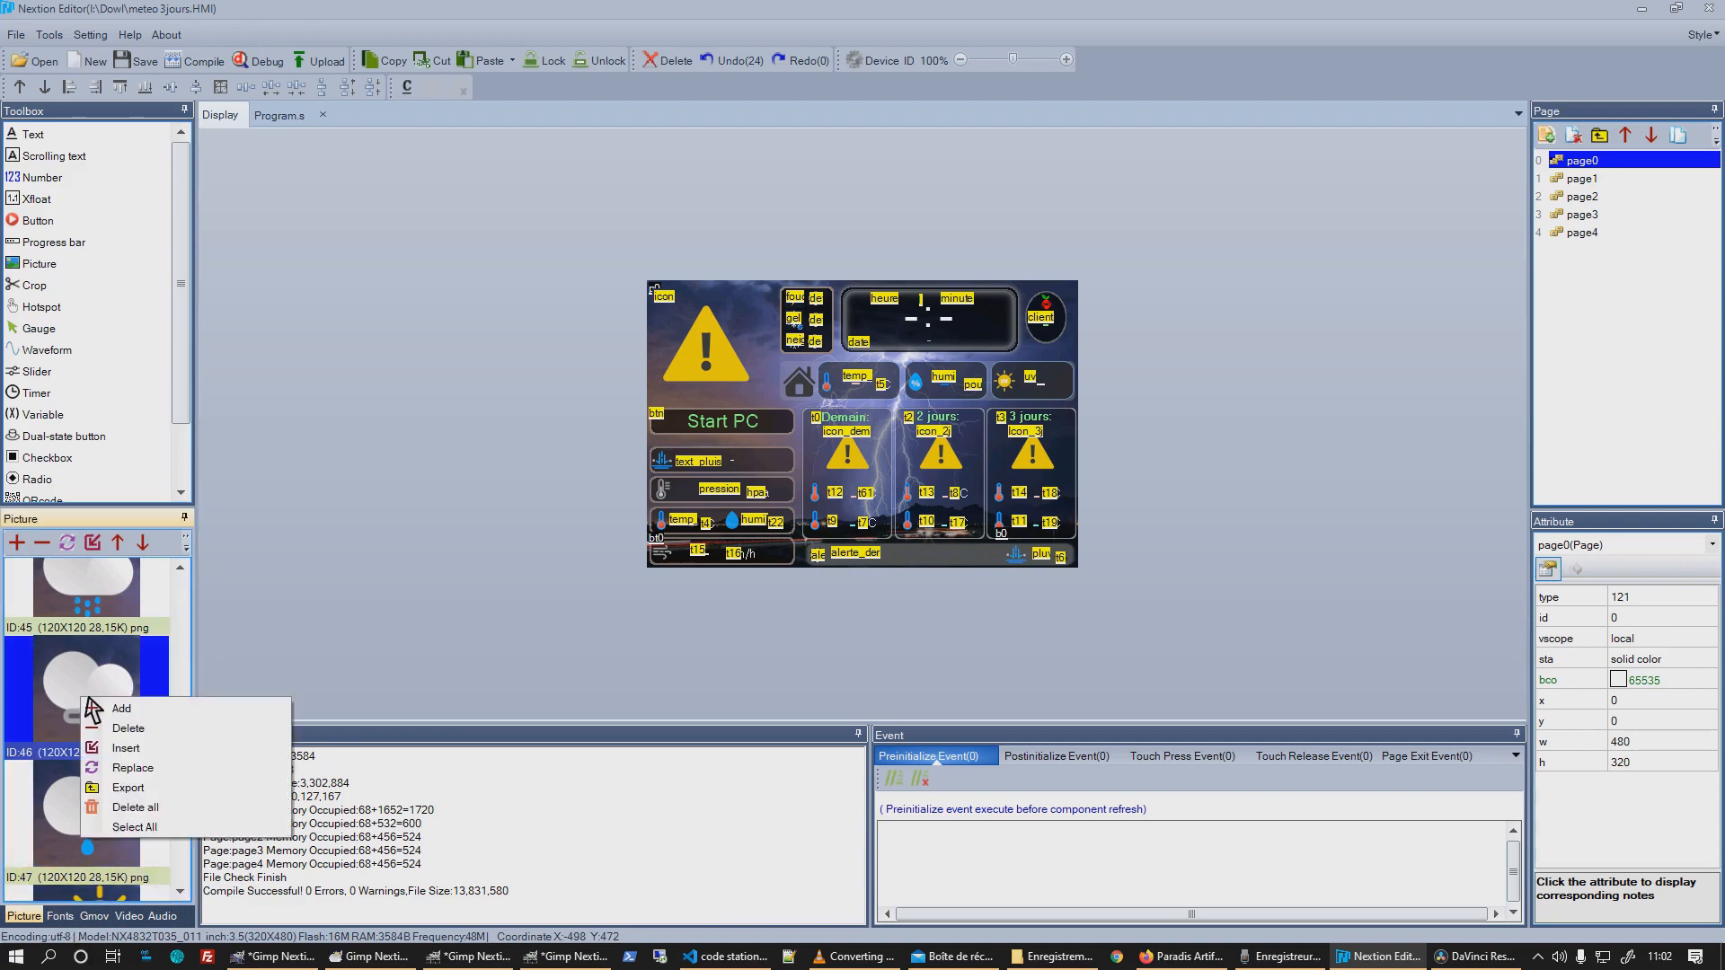
click(131, 768)
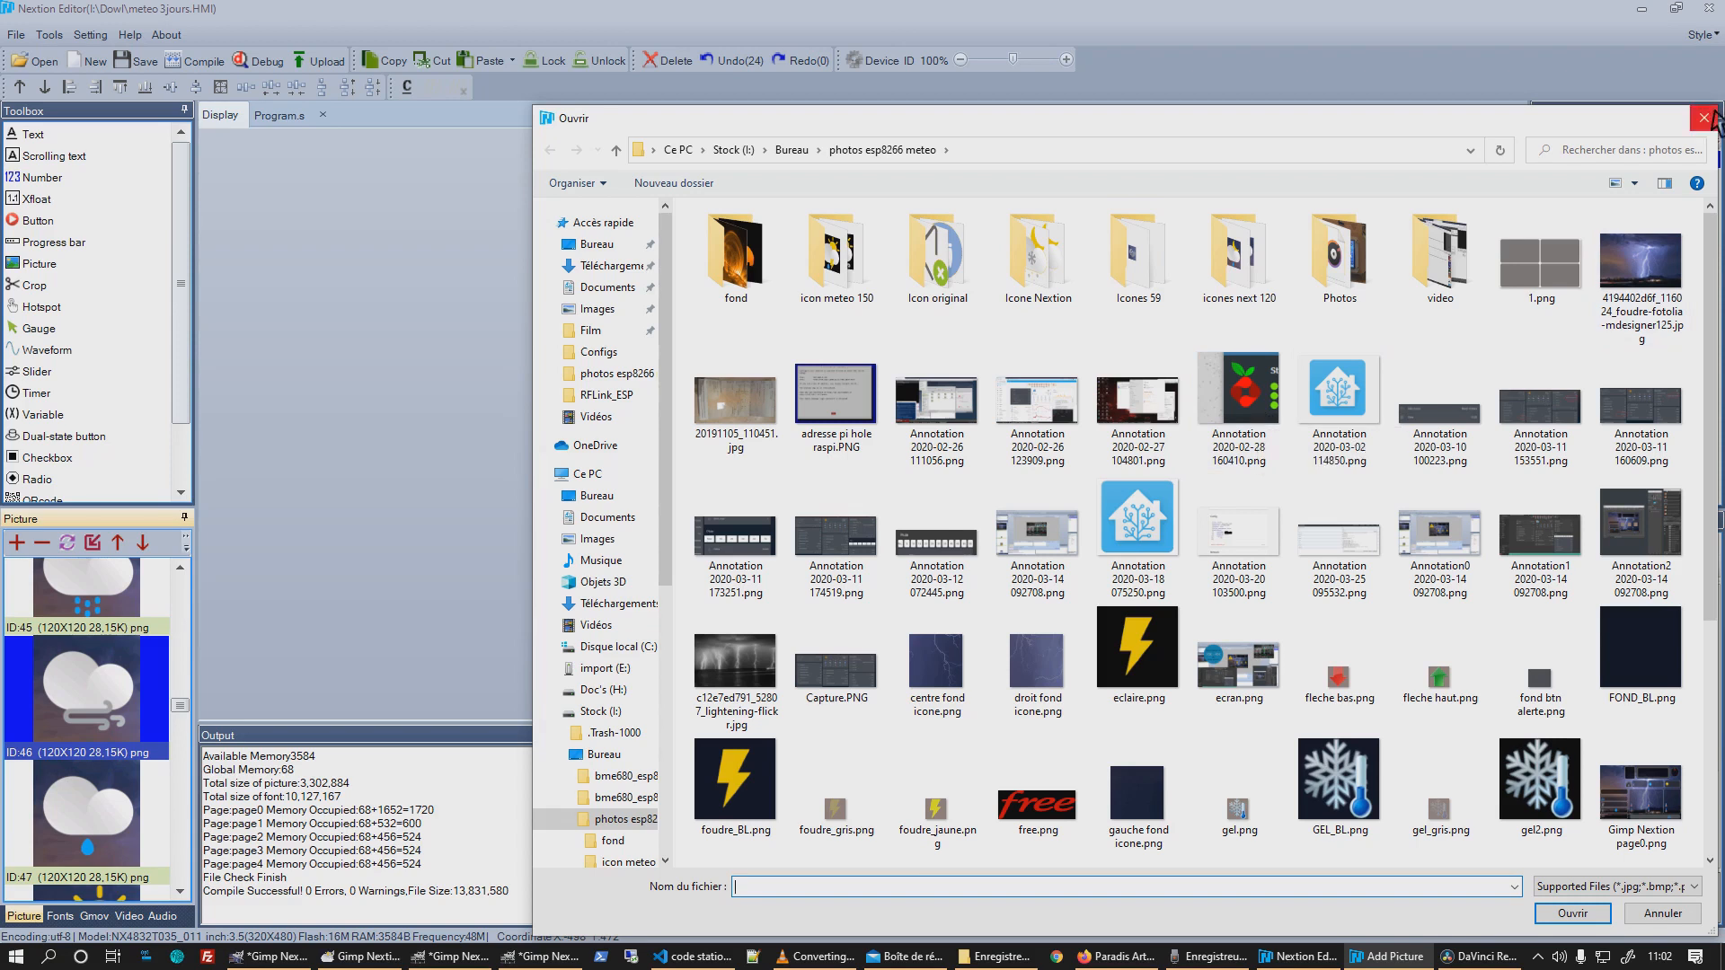
click(1706, 118)
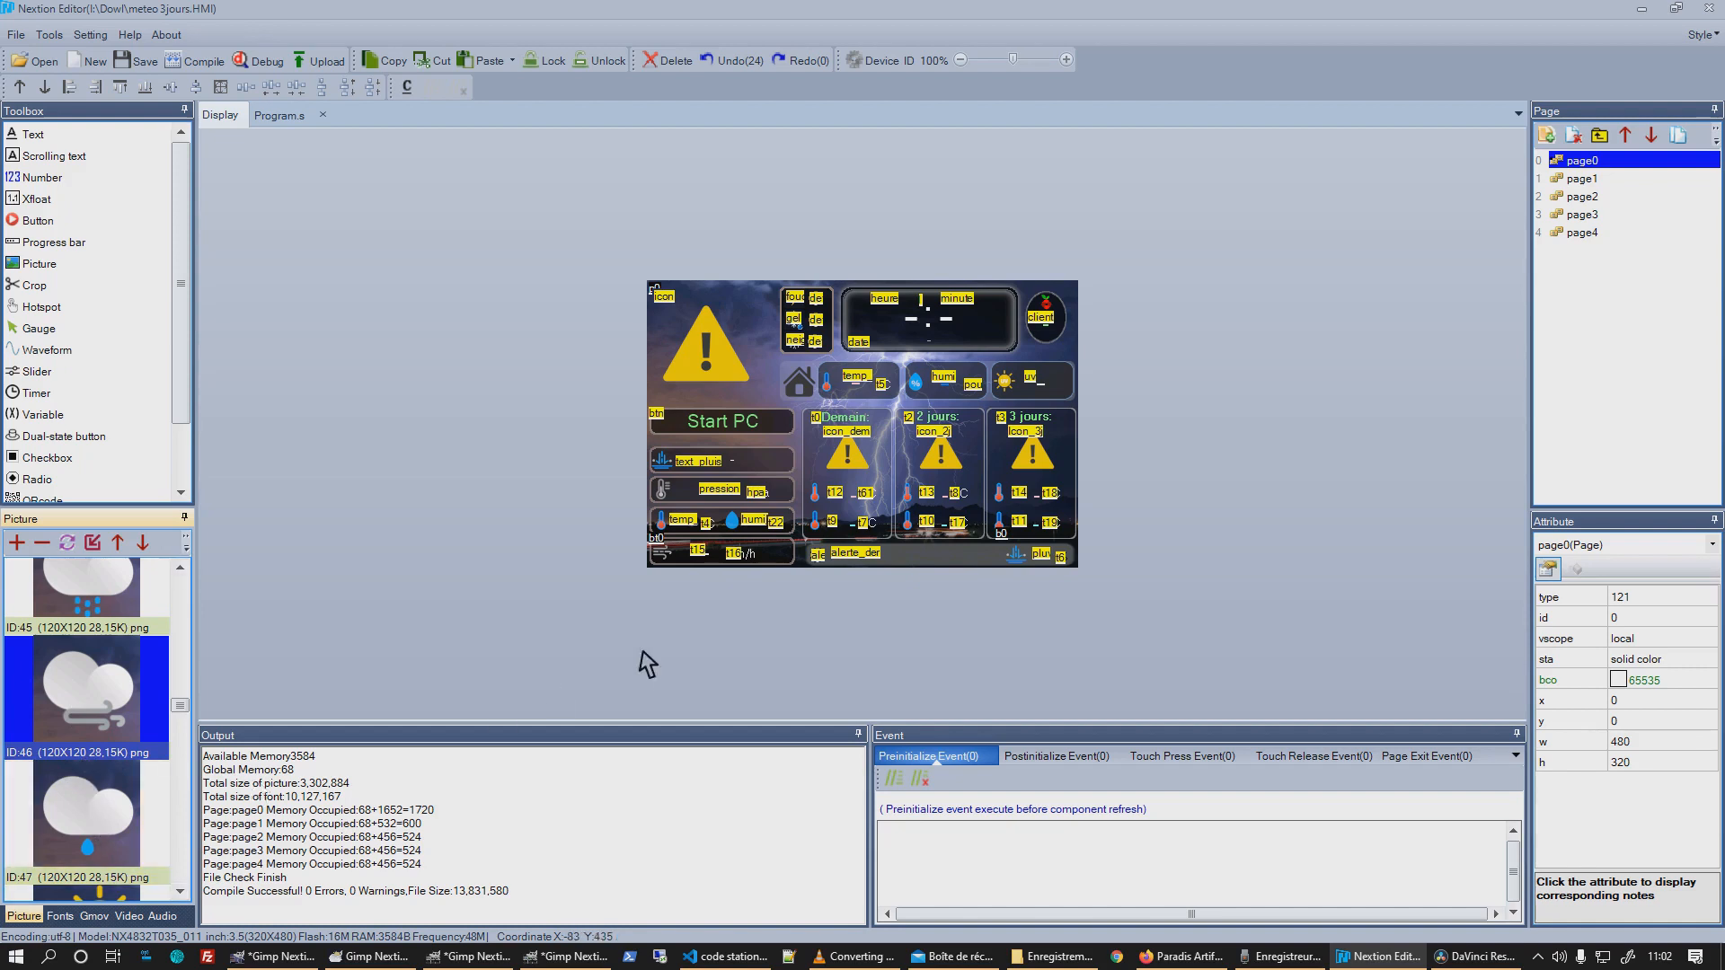
Open the picture with ID 46 in its preview window, show its size editing options, and close it without saving.
right_click(107, 693)
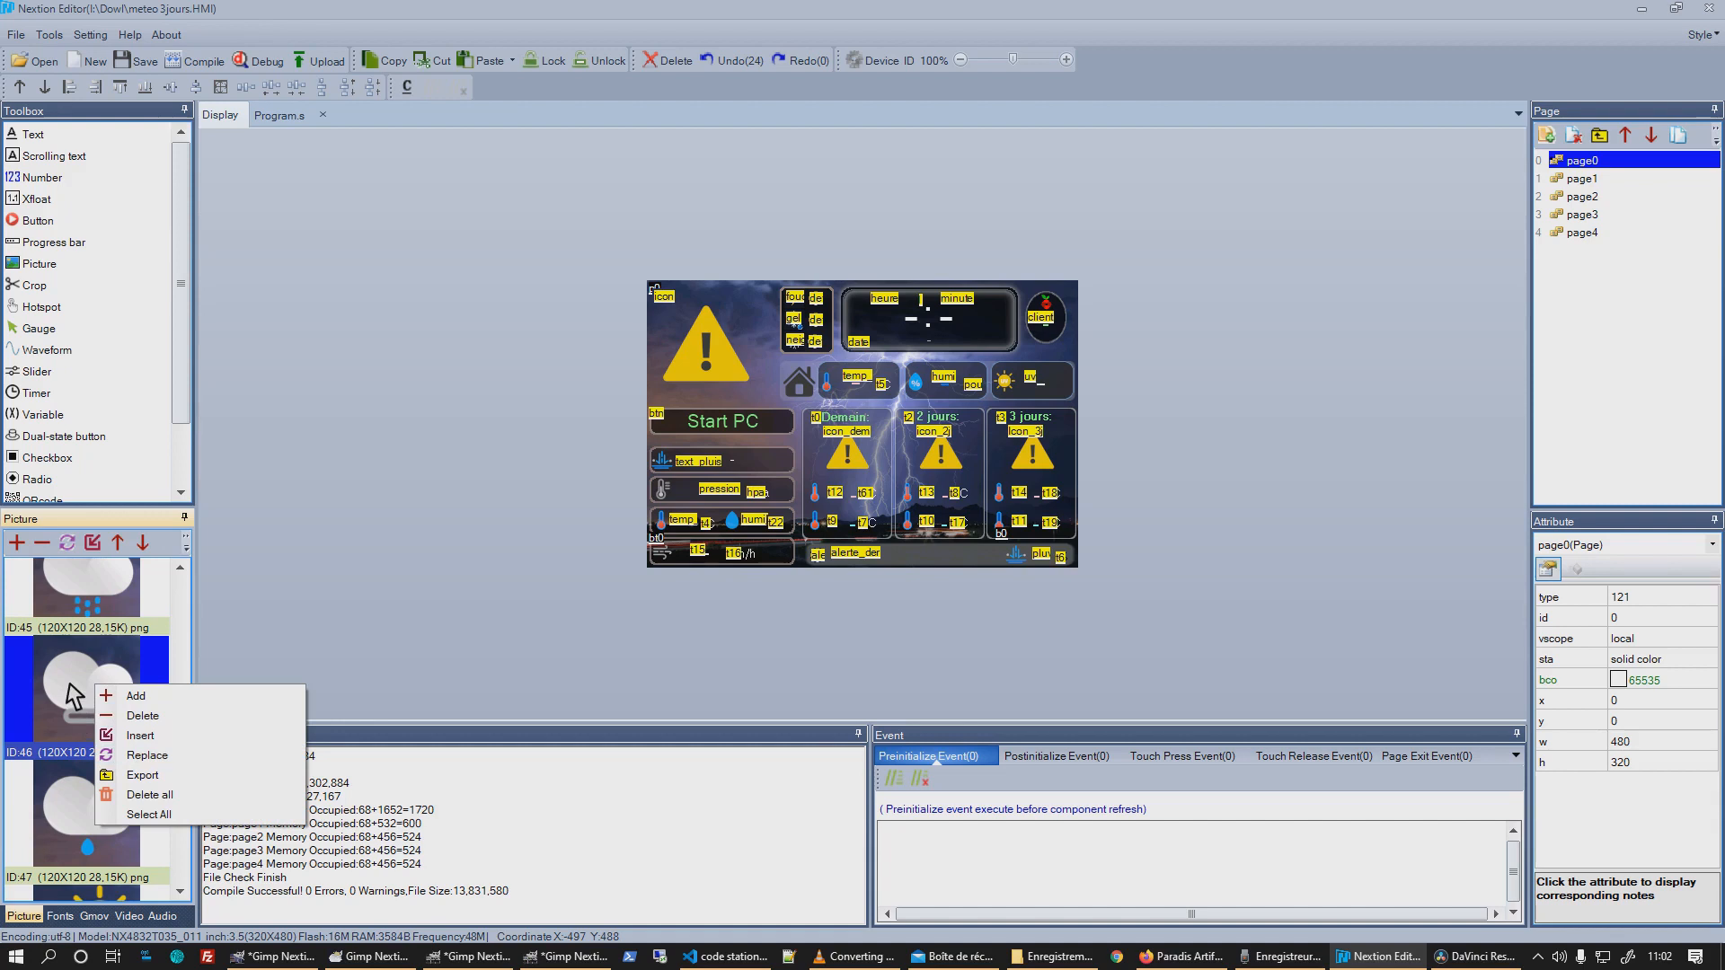
click(74, 692)
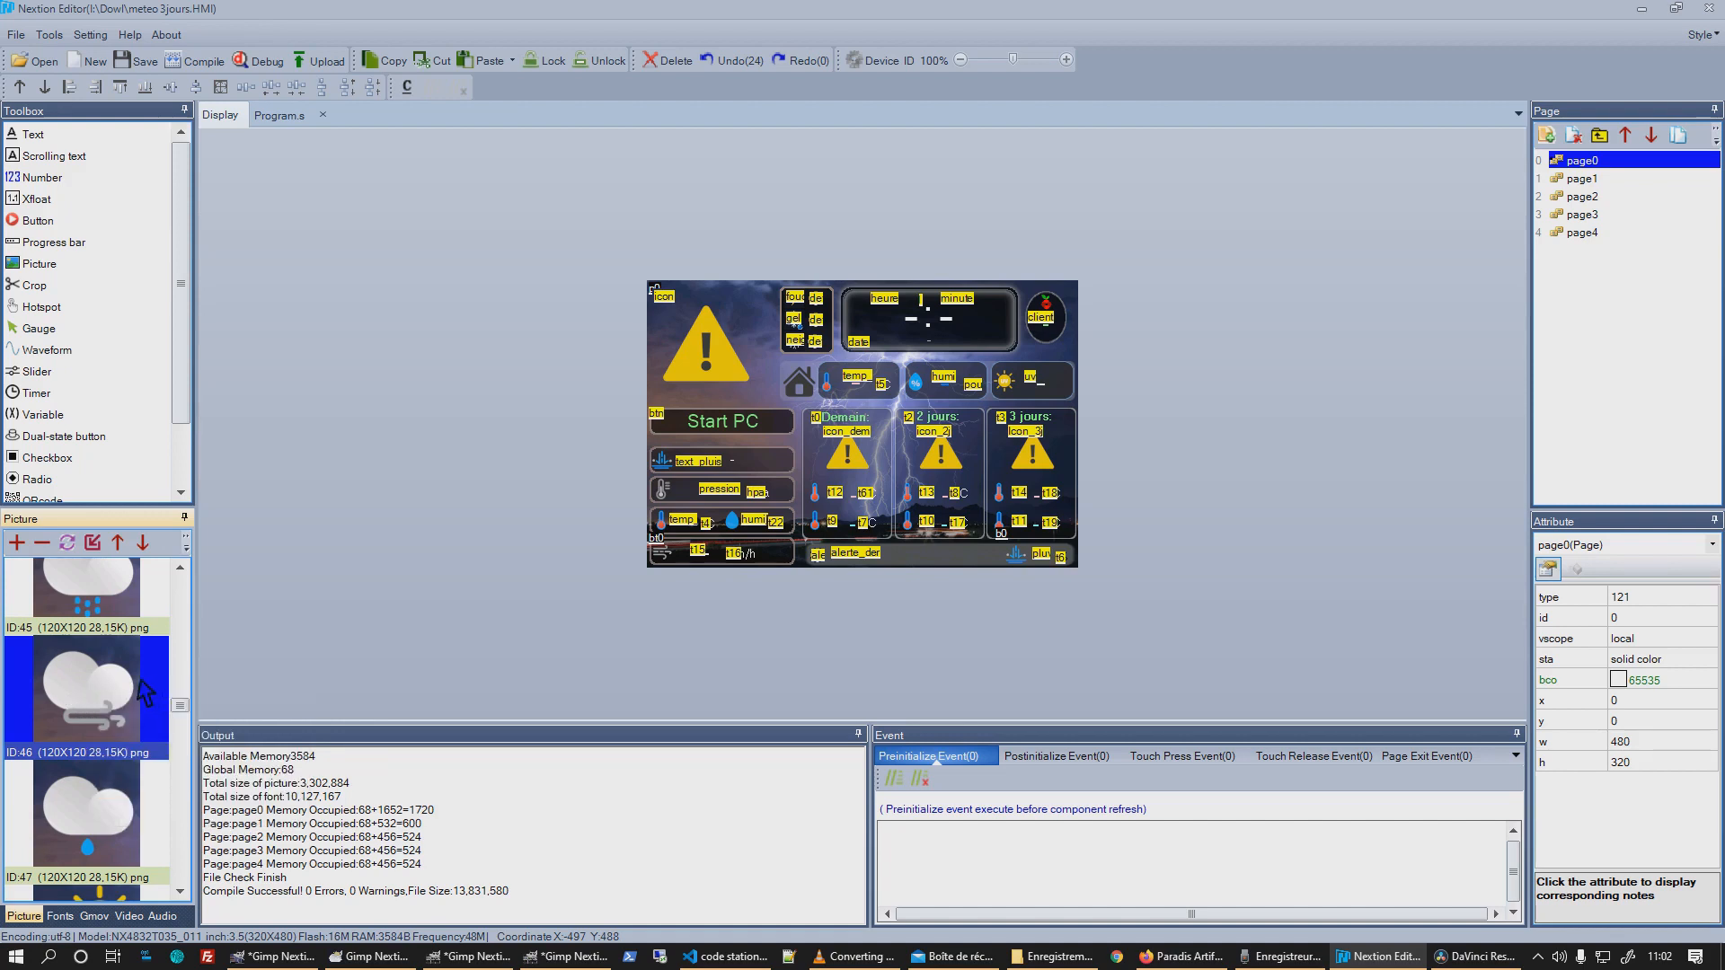
double_click(123, 690)
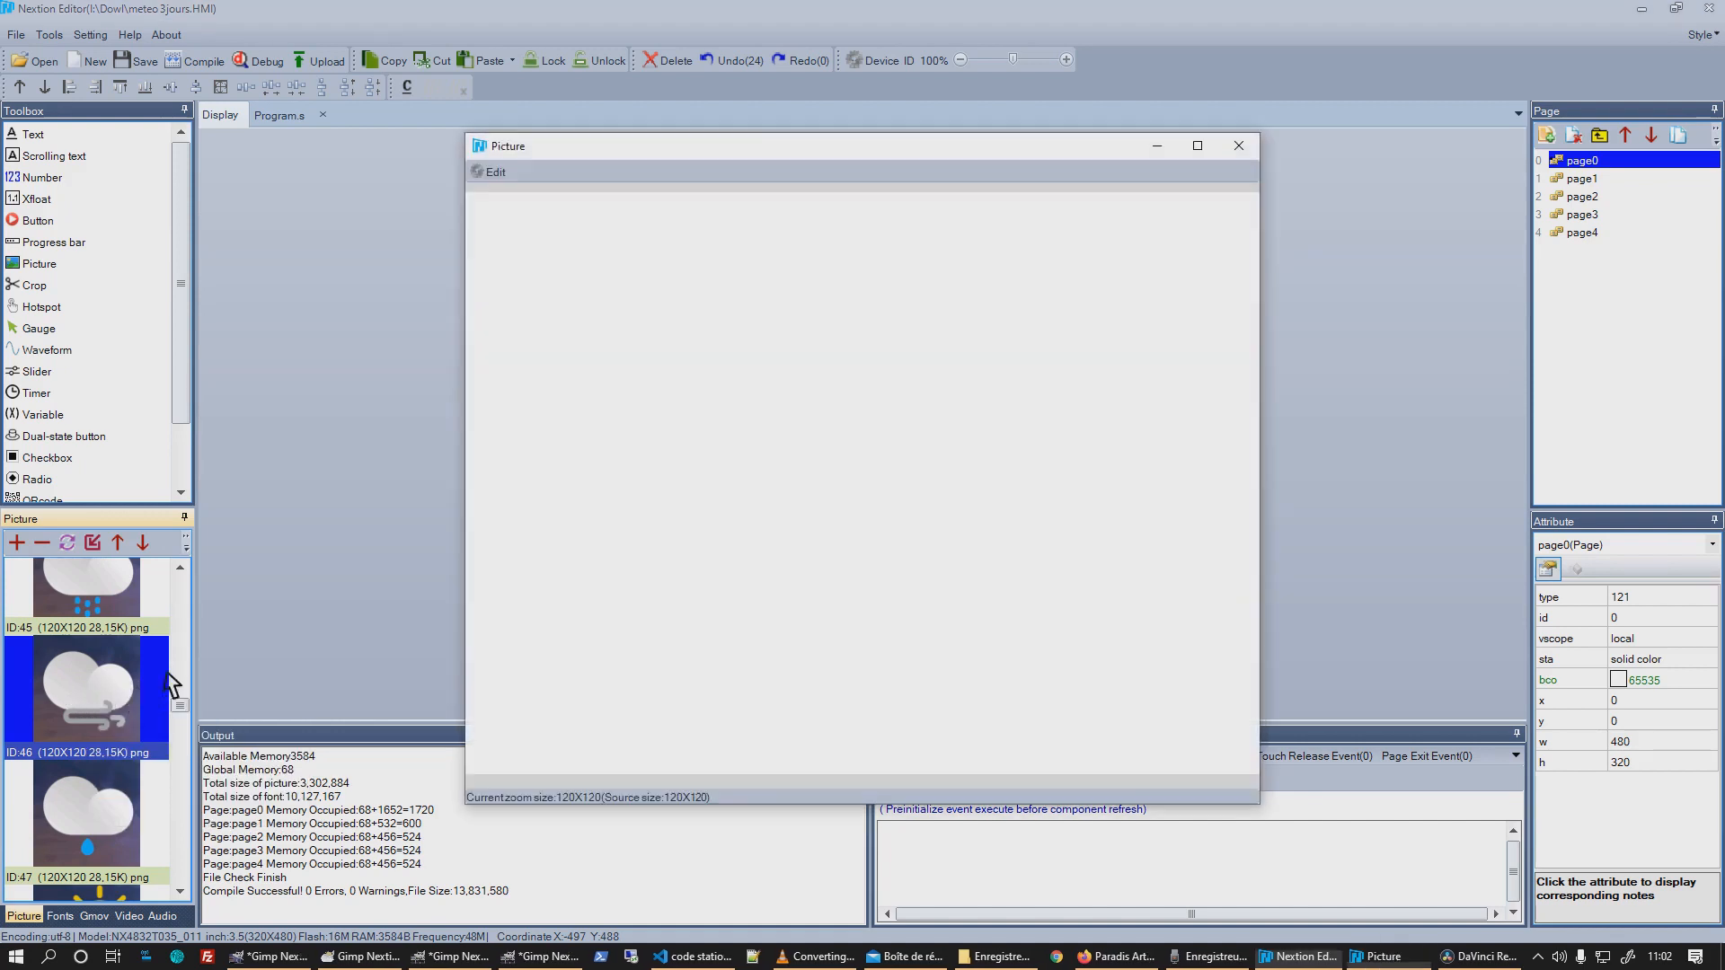
click(496, 171)
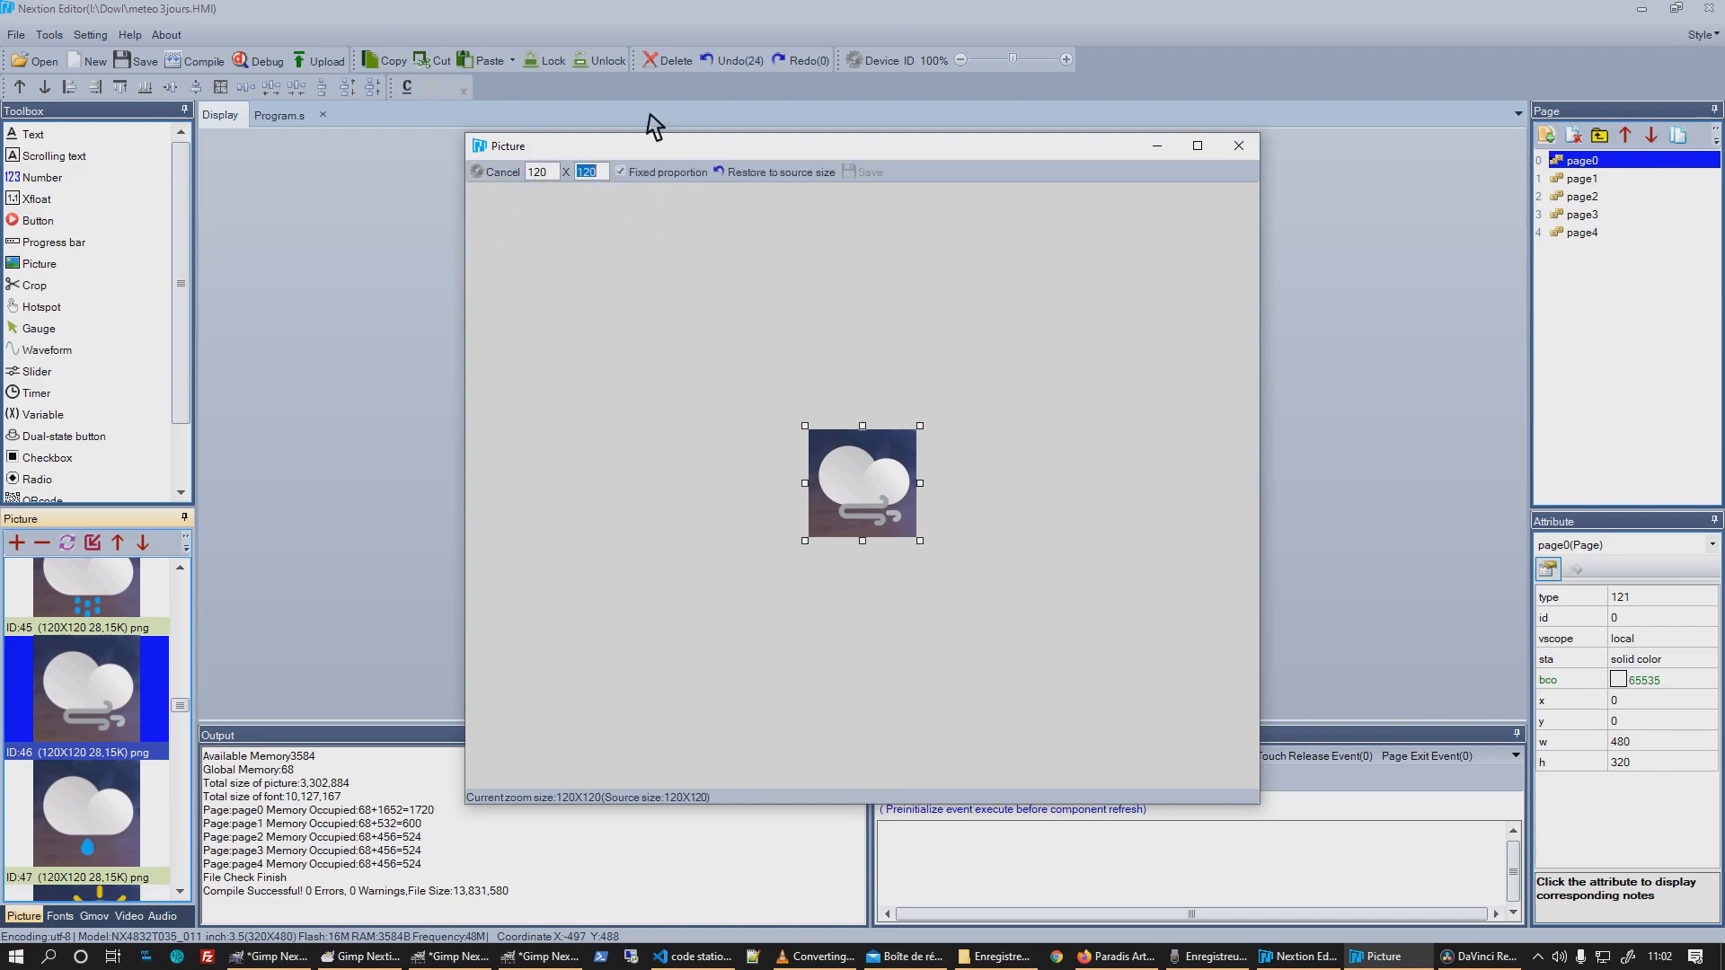
click(1239, 148)
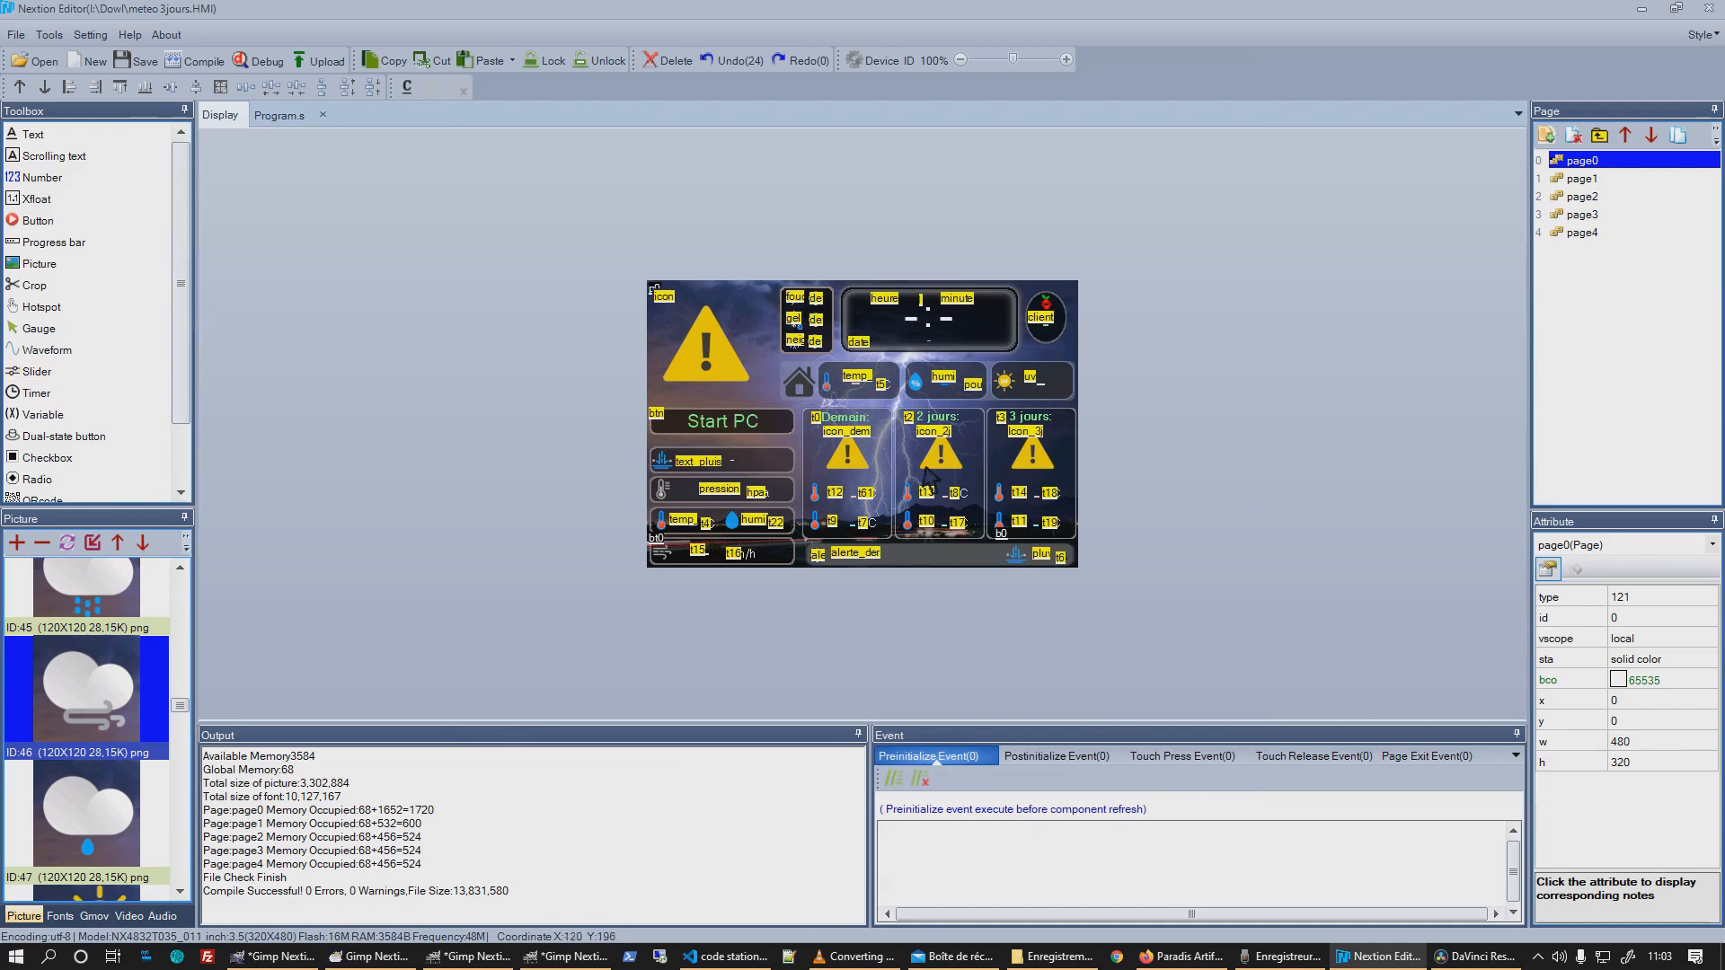
Switch to code station.yaml in Visual Studio Code and review the today_icon template's conditions from 'Nuit claire' through the closing endif.
click(754, 956)
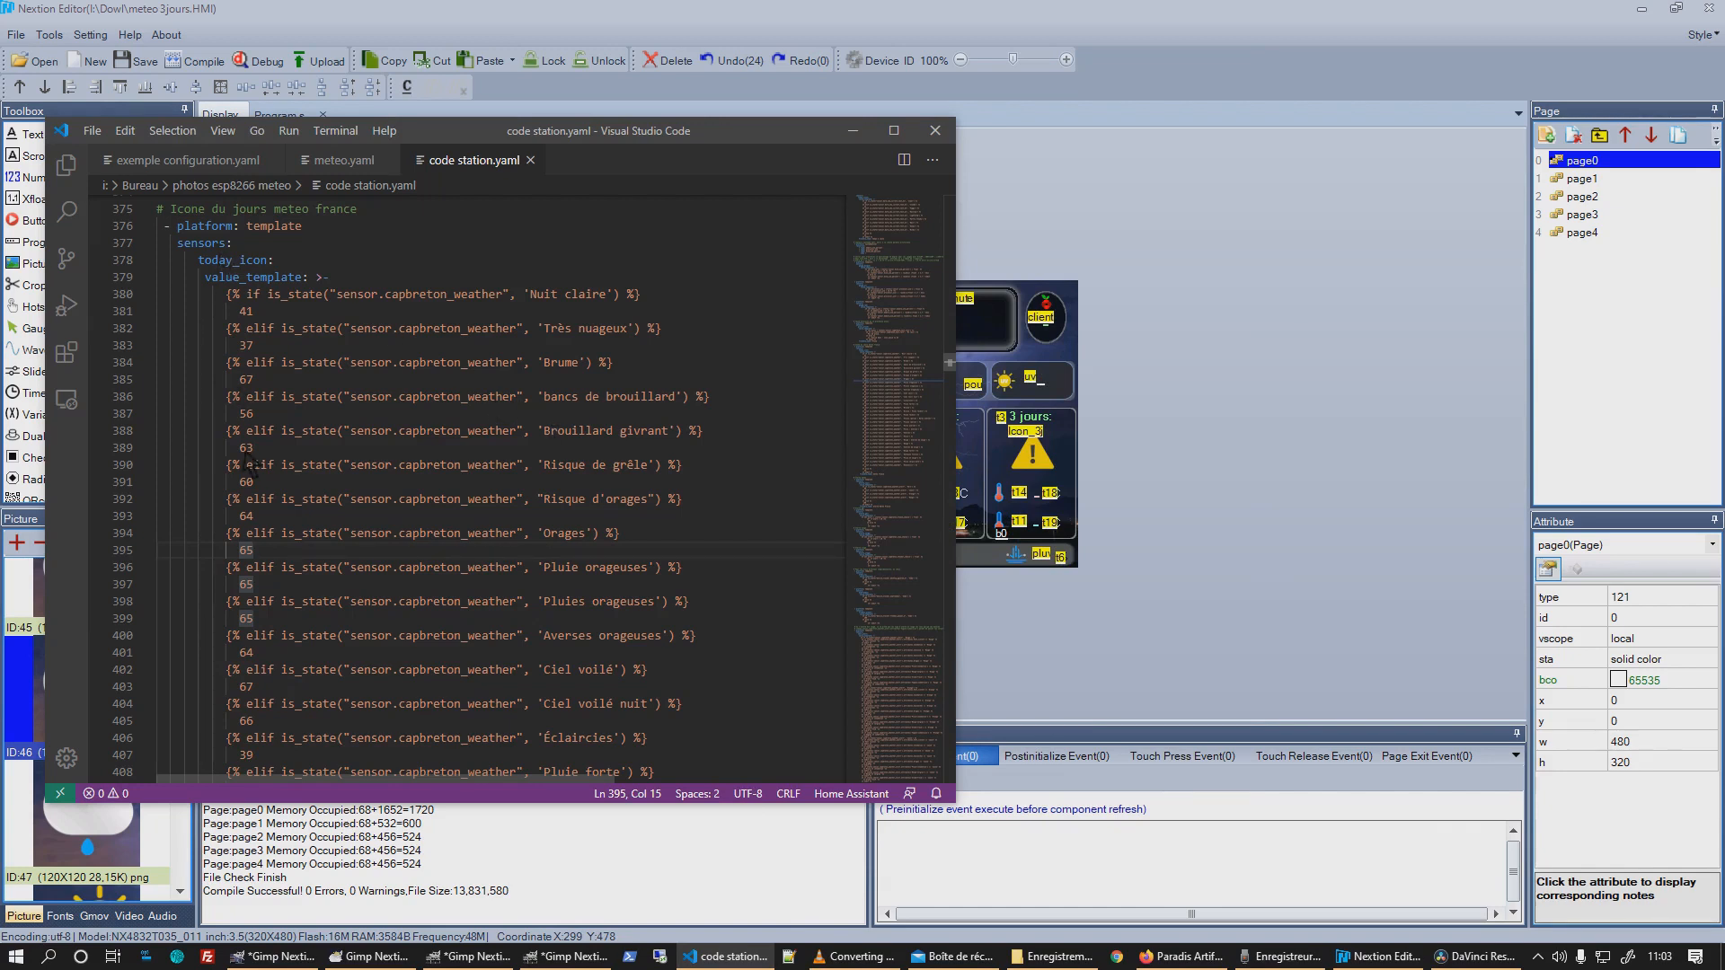
scroll(247, 462, up, 1)
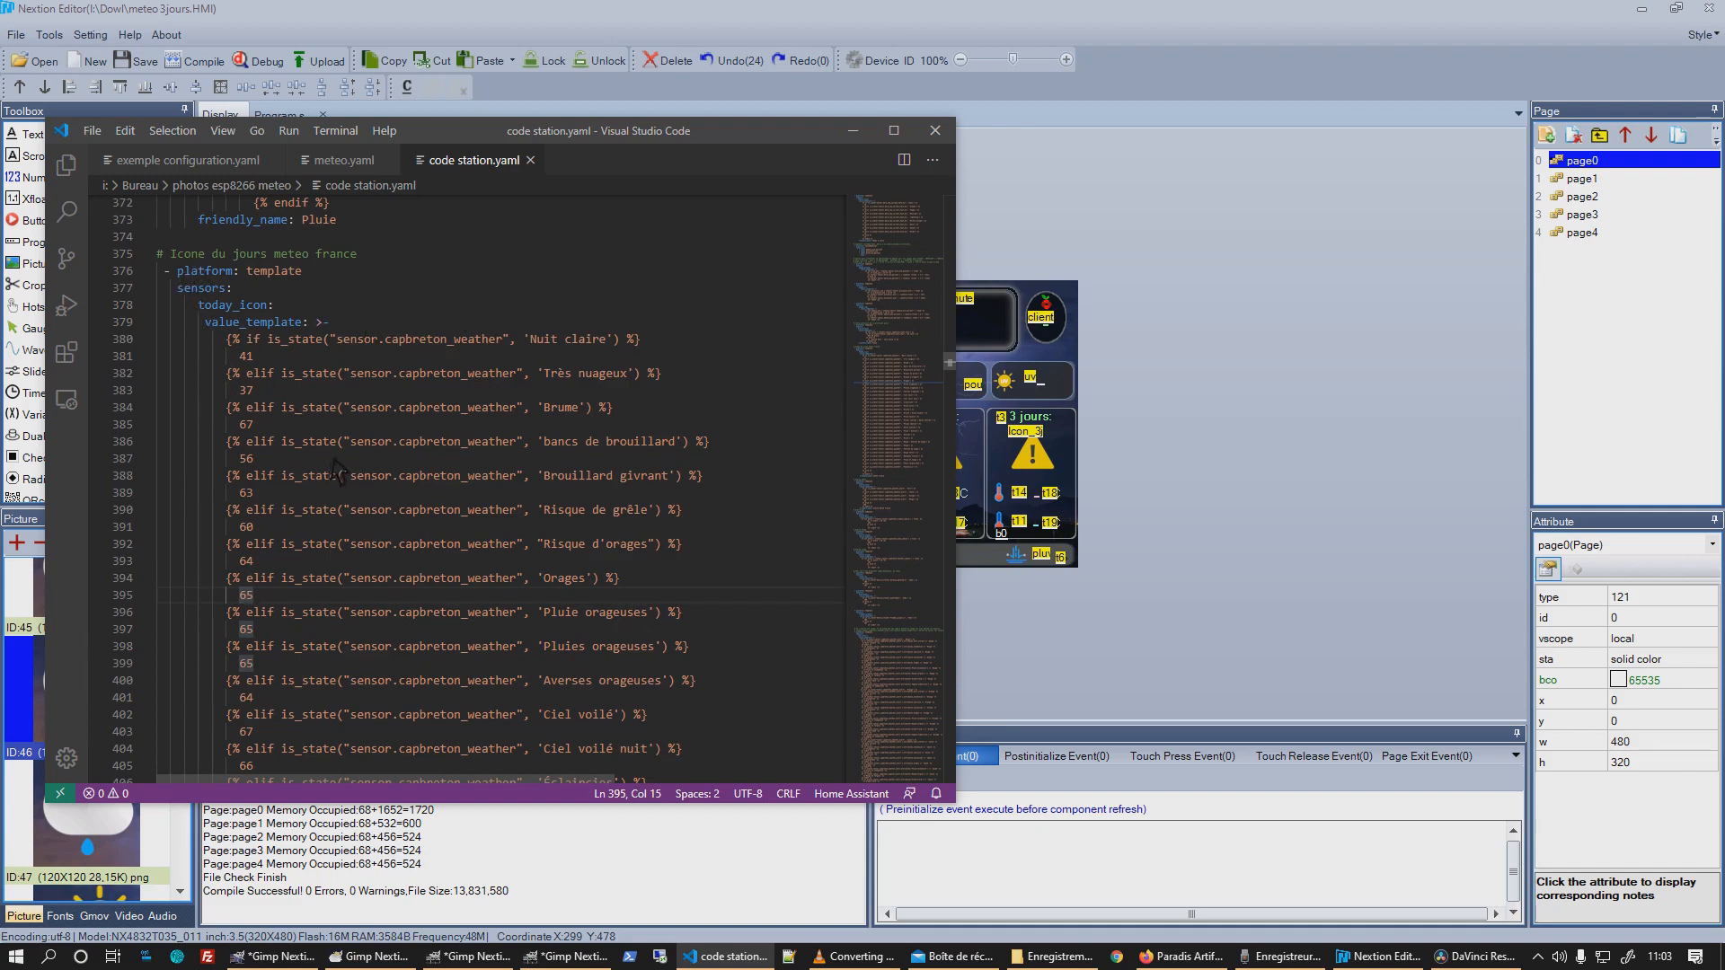
scroll(301, 407, down, 10)
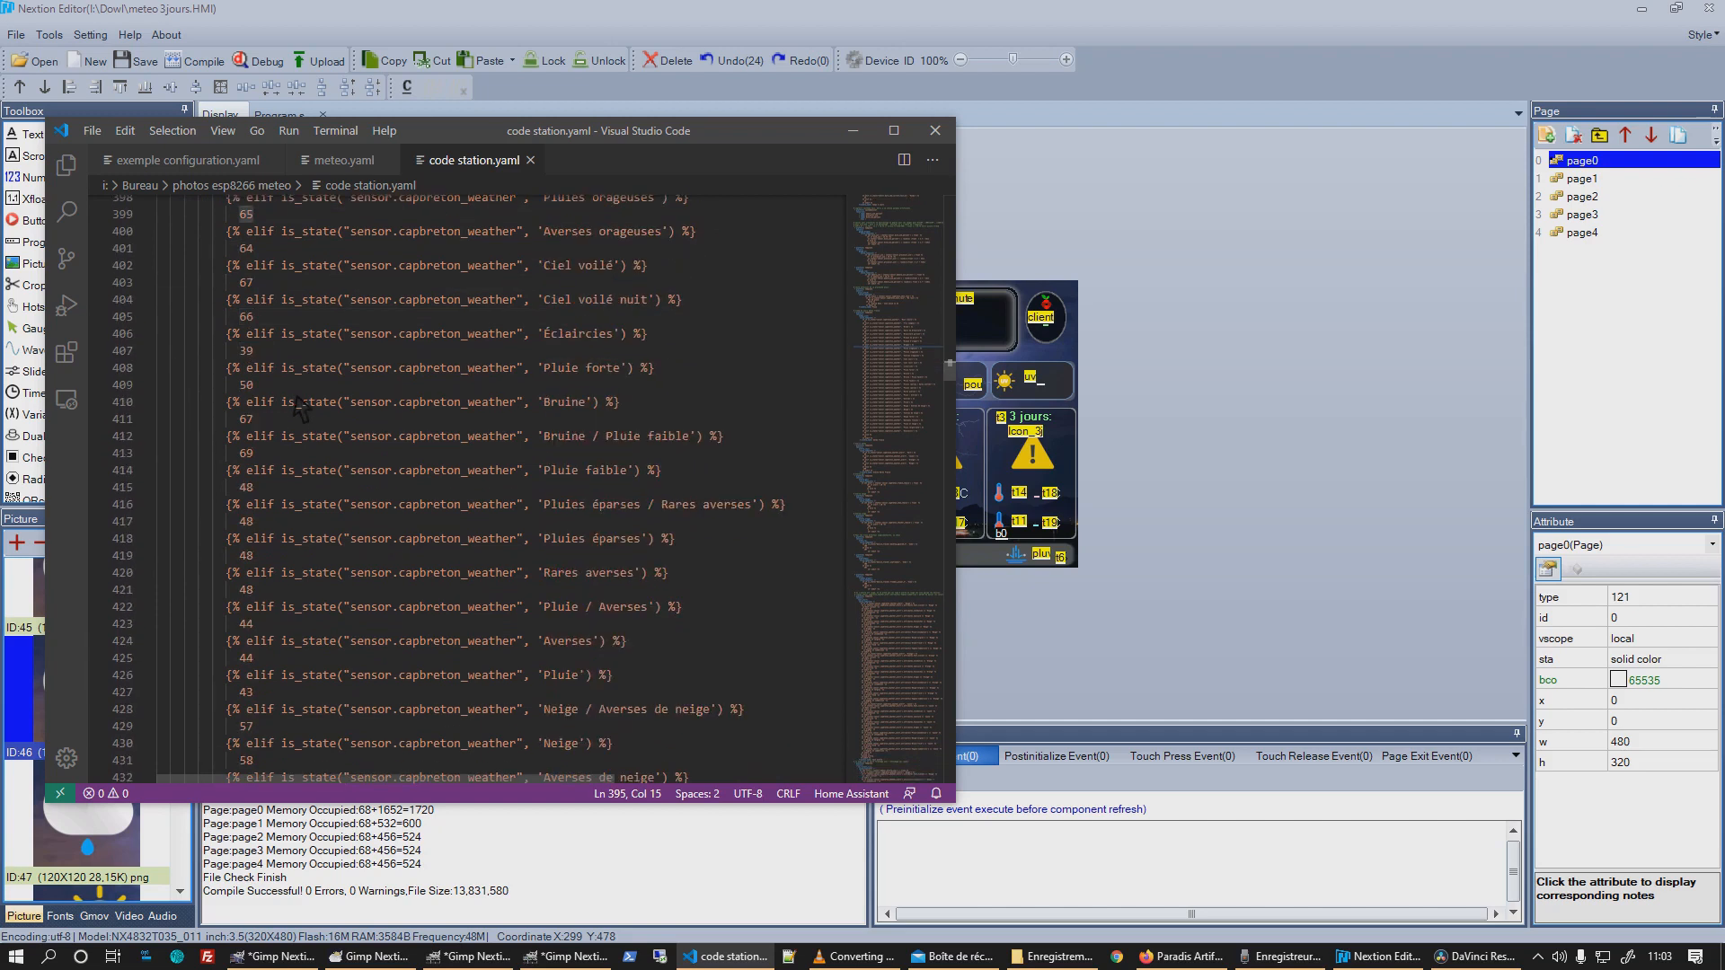
scroll(301, 407, down, 4)
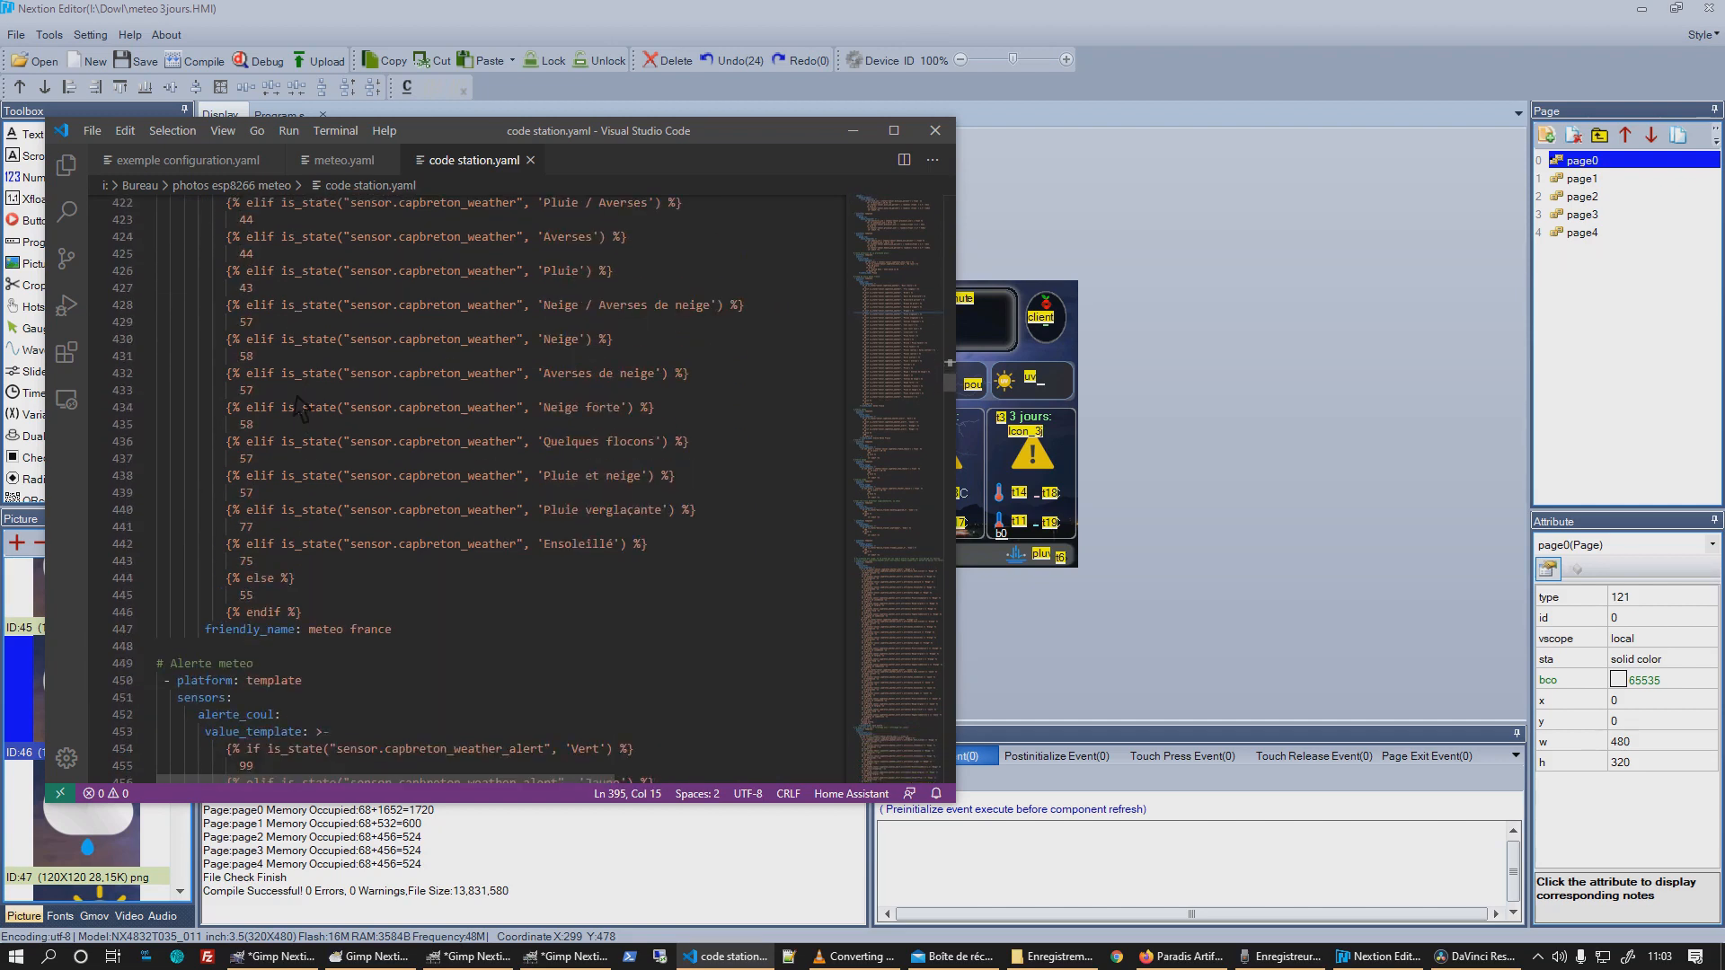
scroll(301, 407, up, 15)
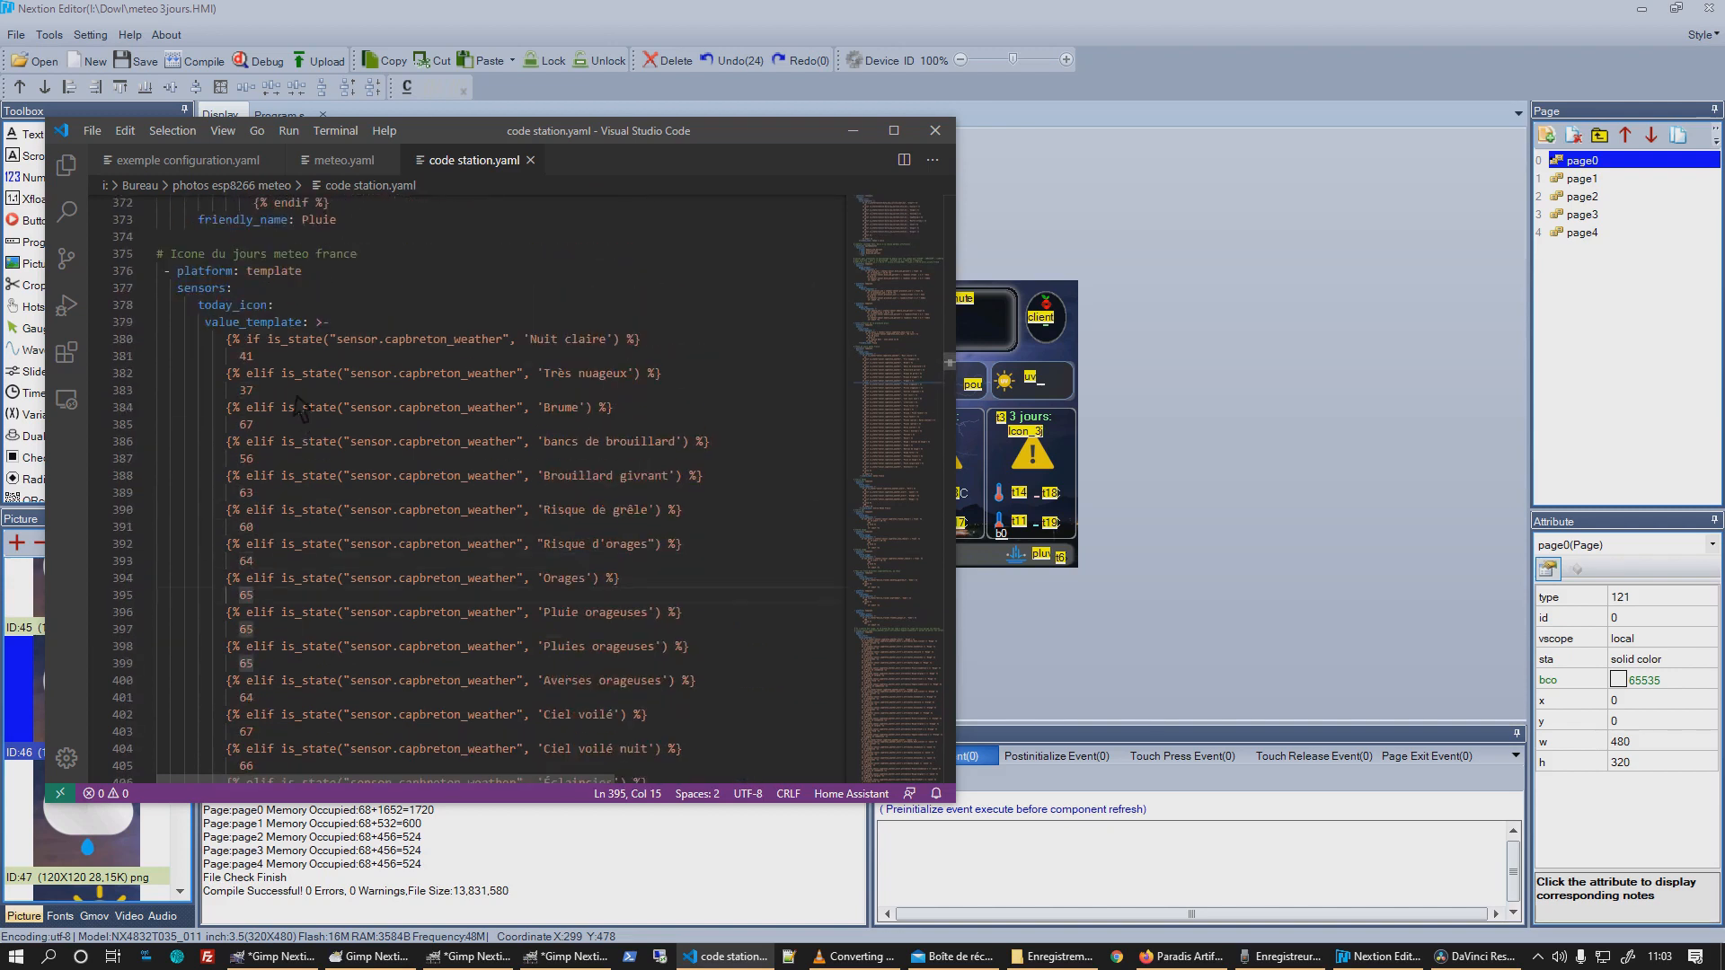
scroll(301, 407, up, 1)
Highlight the today_icon sensor name and its value_template key, including the first 'Nuit claire' condition block.
drag(268, 350, 198, 350)
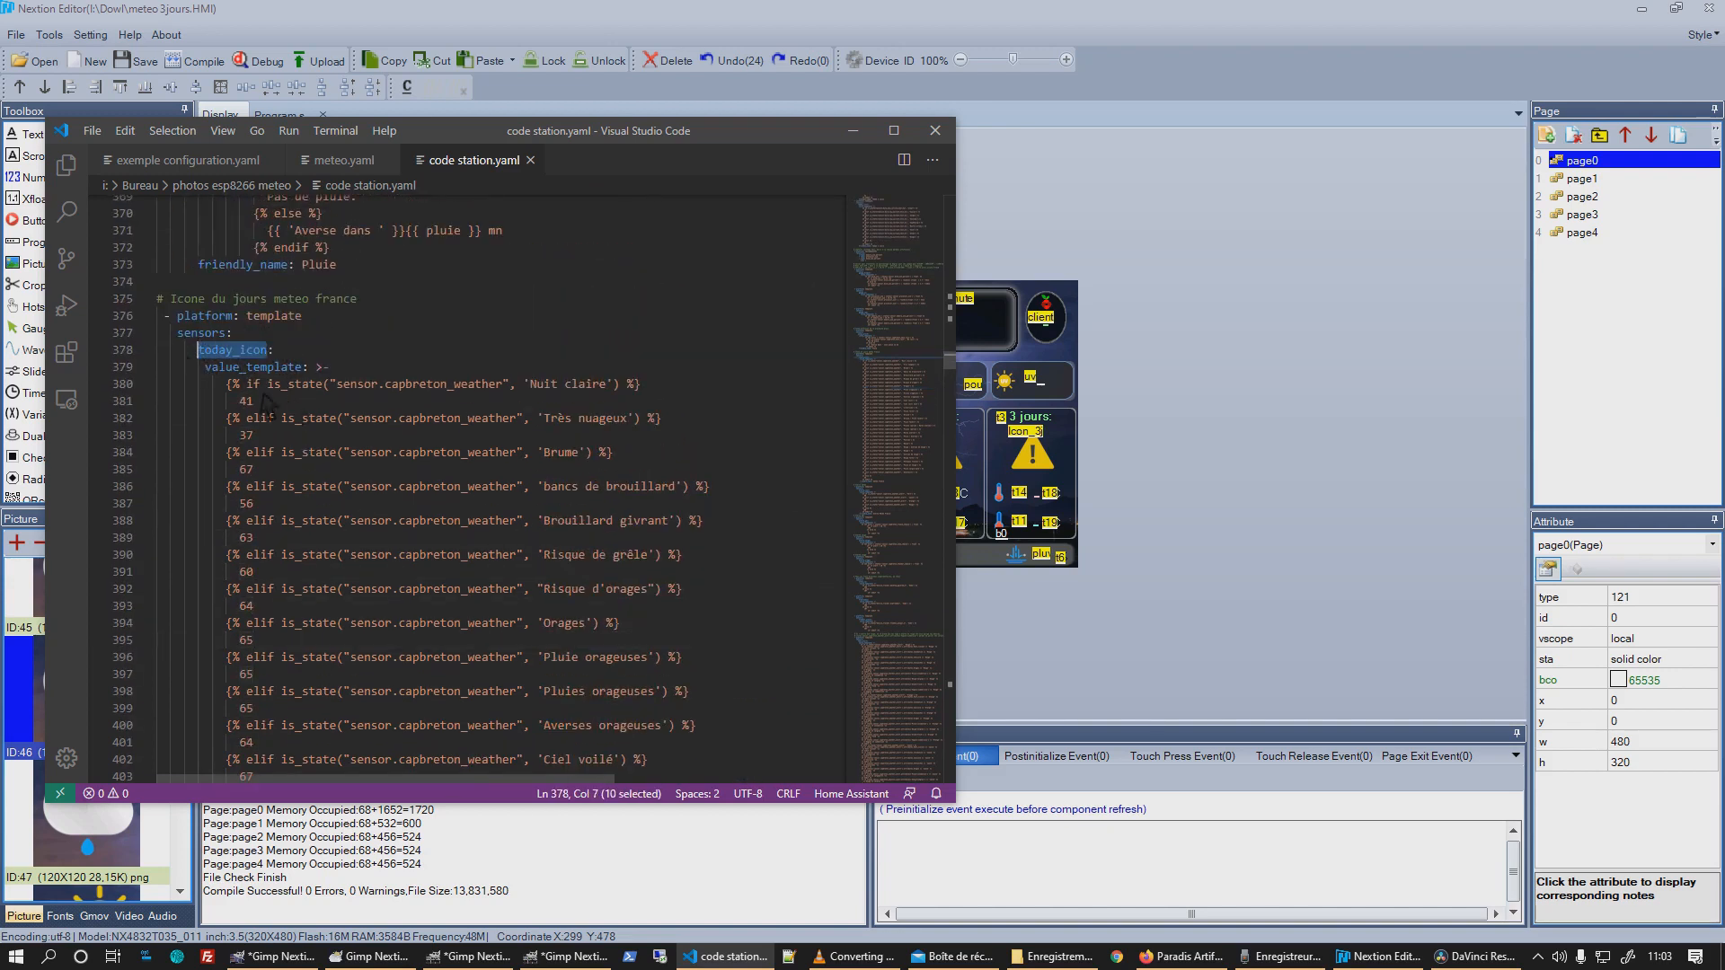
drag(192, 367, 255, 401)
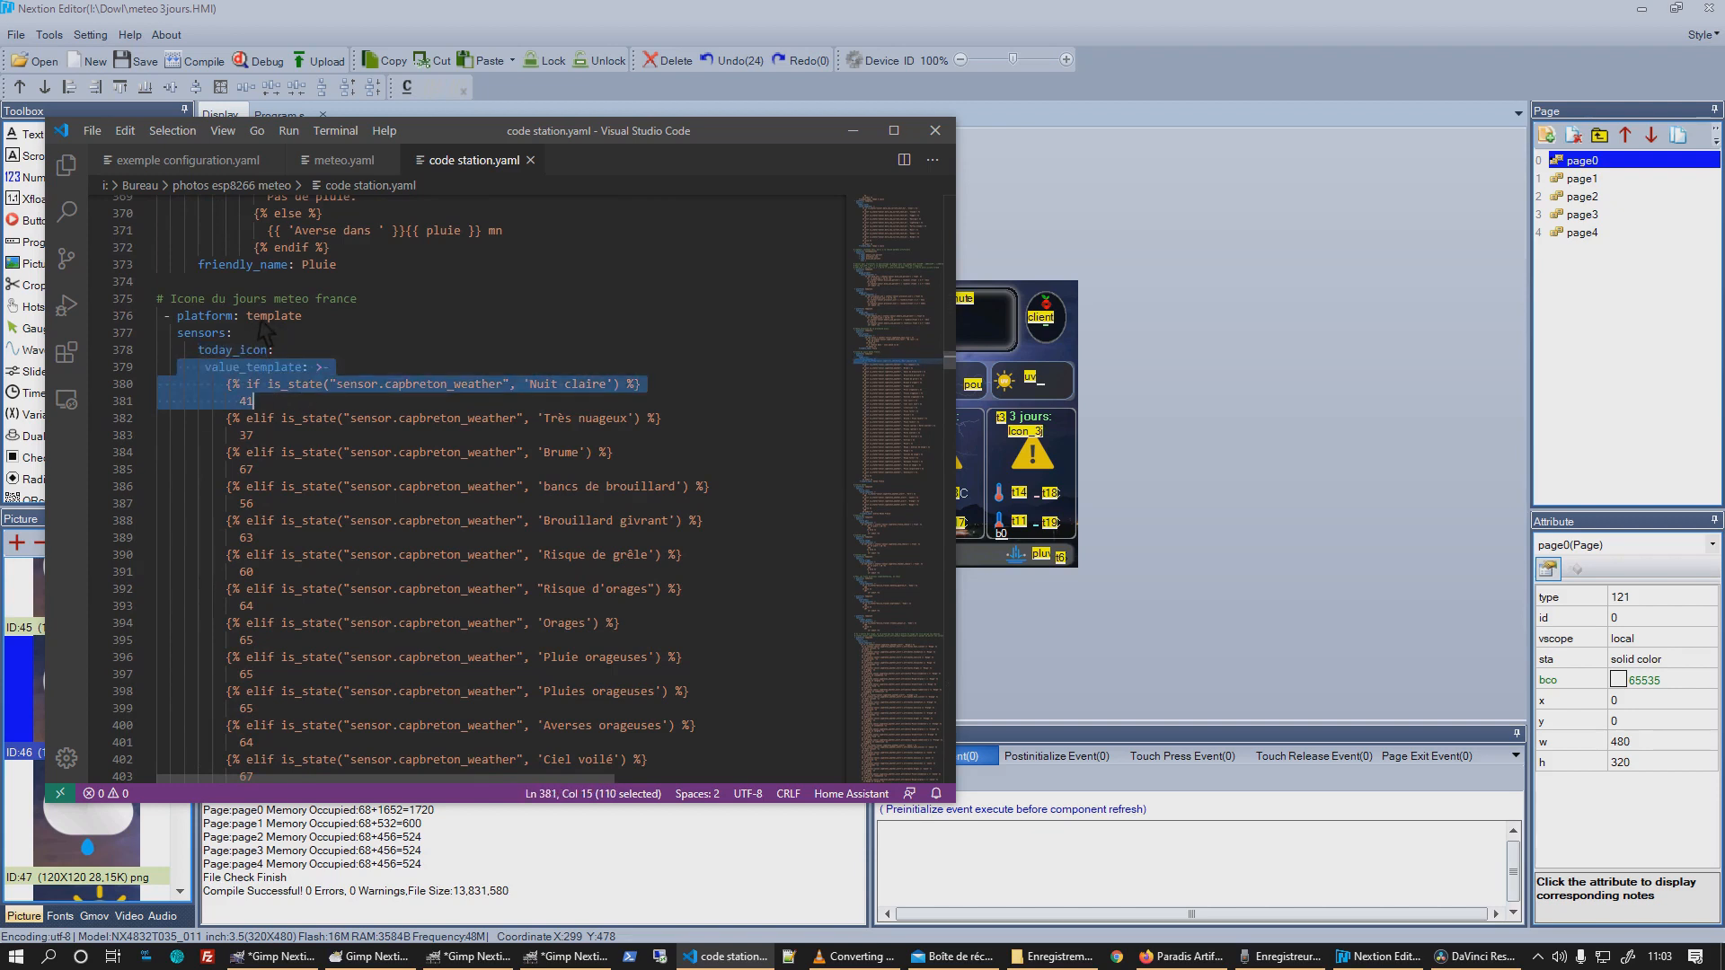
double_click(215, 352)
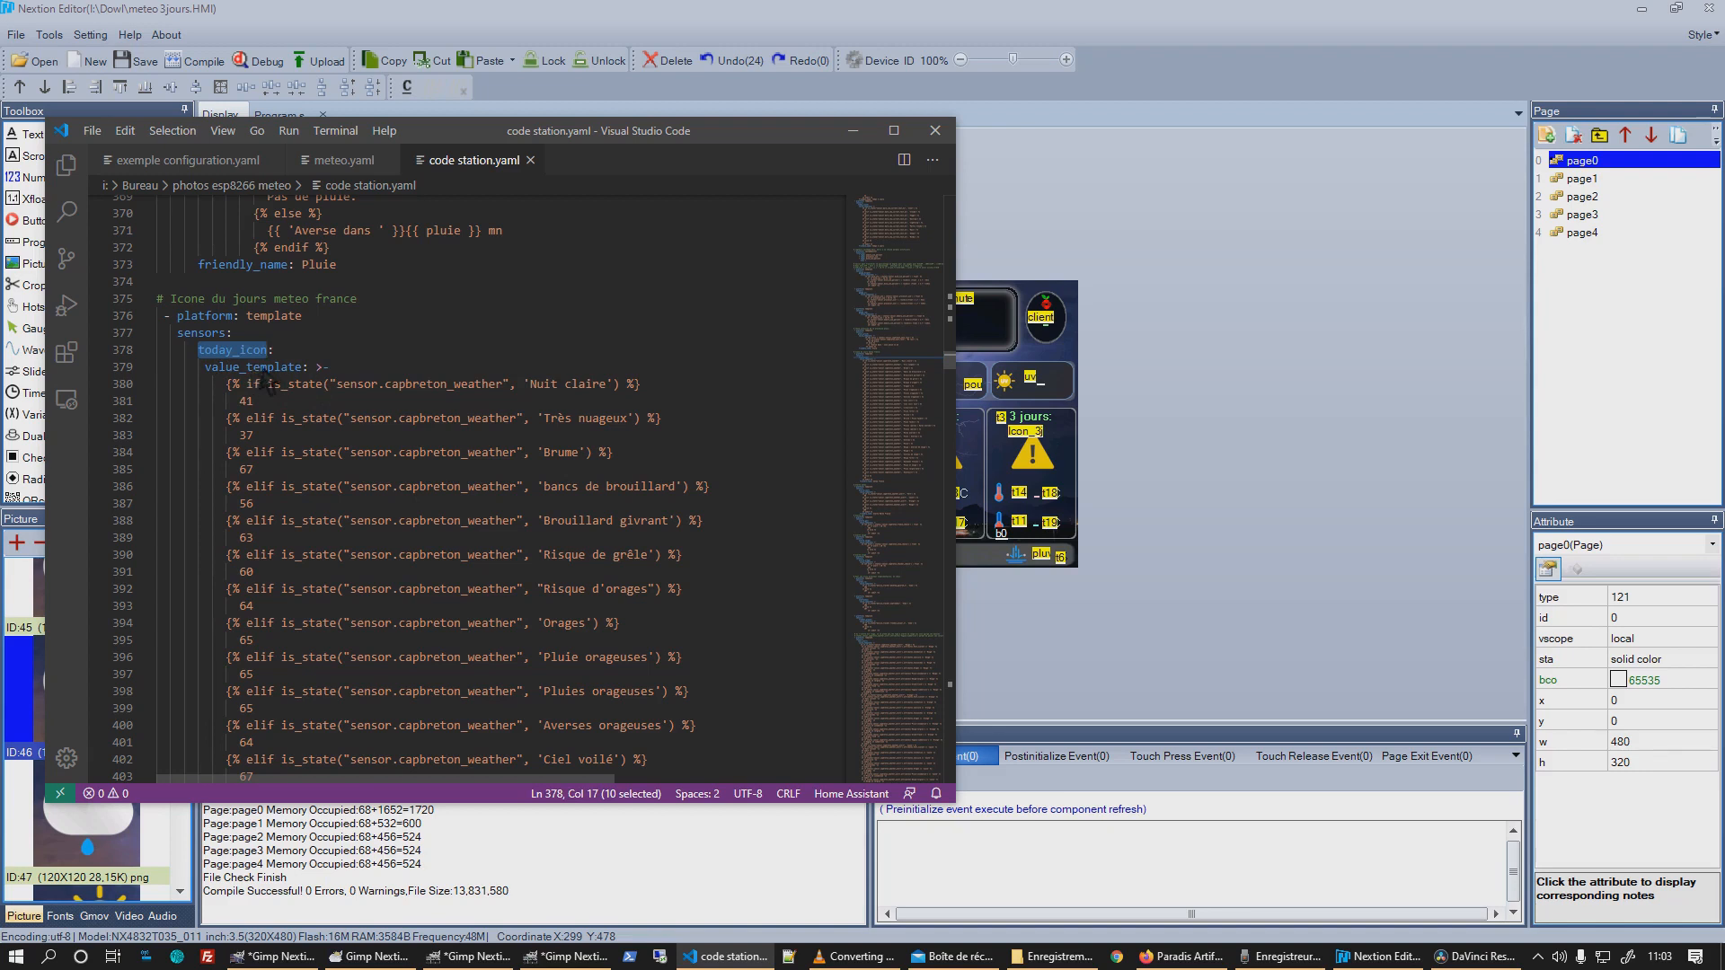
double_click(292, 368)
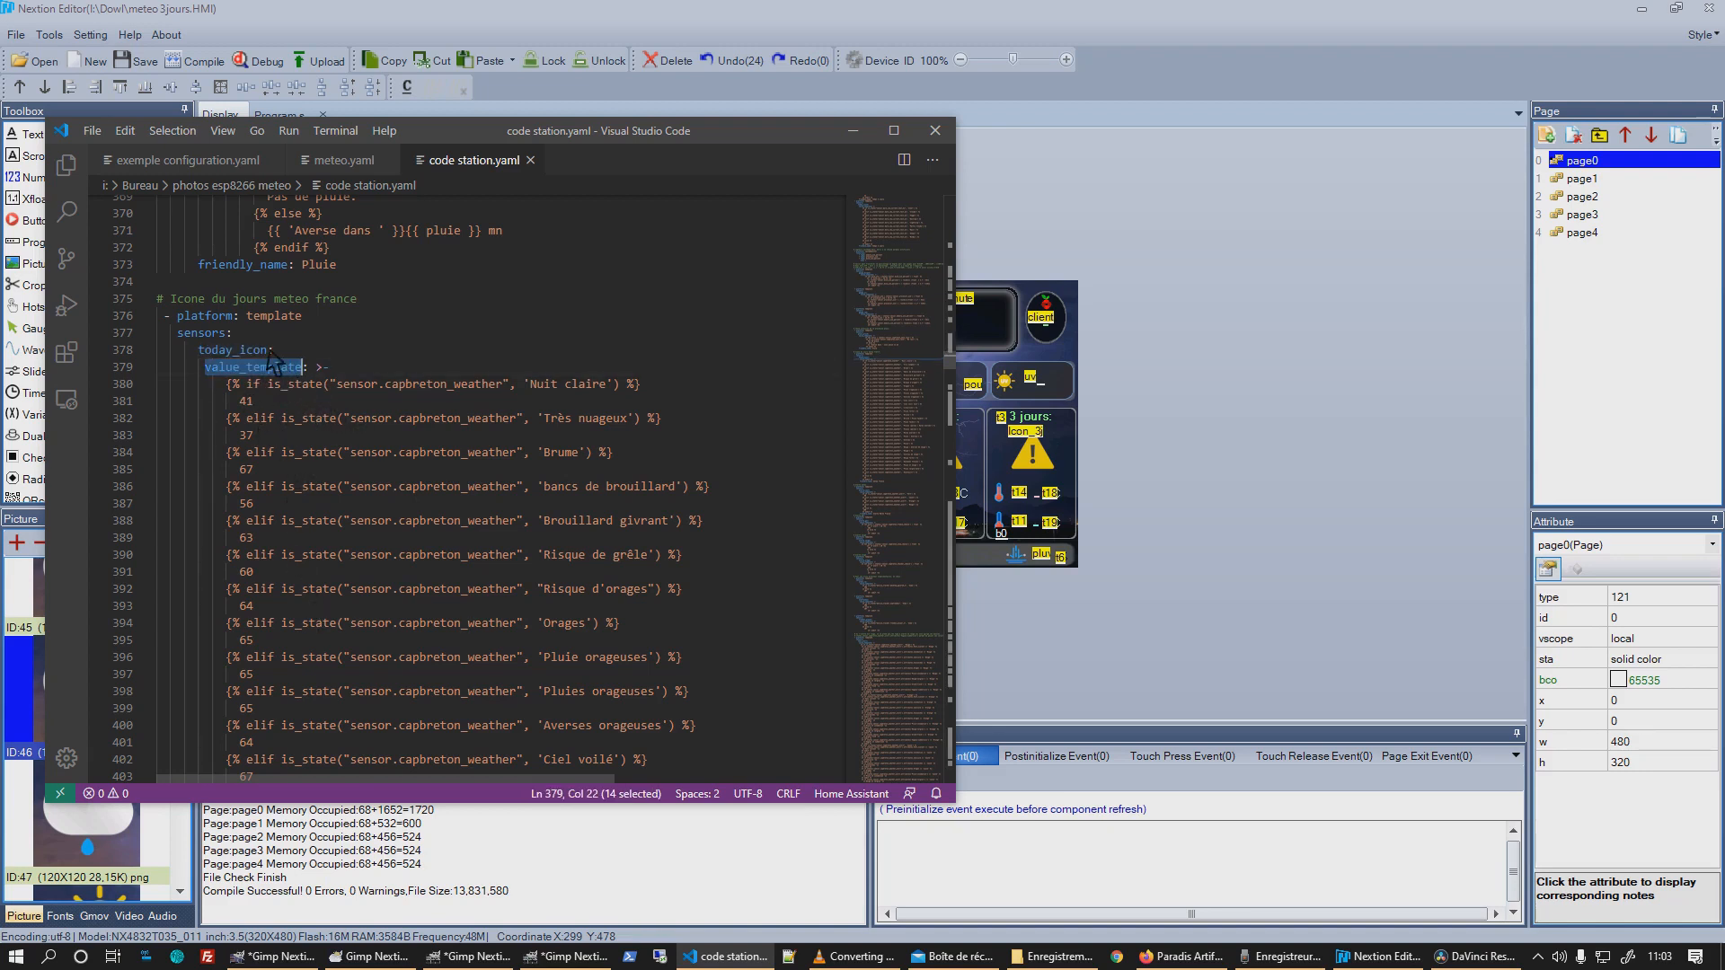
Highlight capbreton_weather, the 'Nuit claire' state and its value 41, plus the value 37 under 'Très nuageux'.
double_click(436, 385)
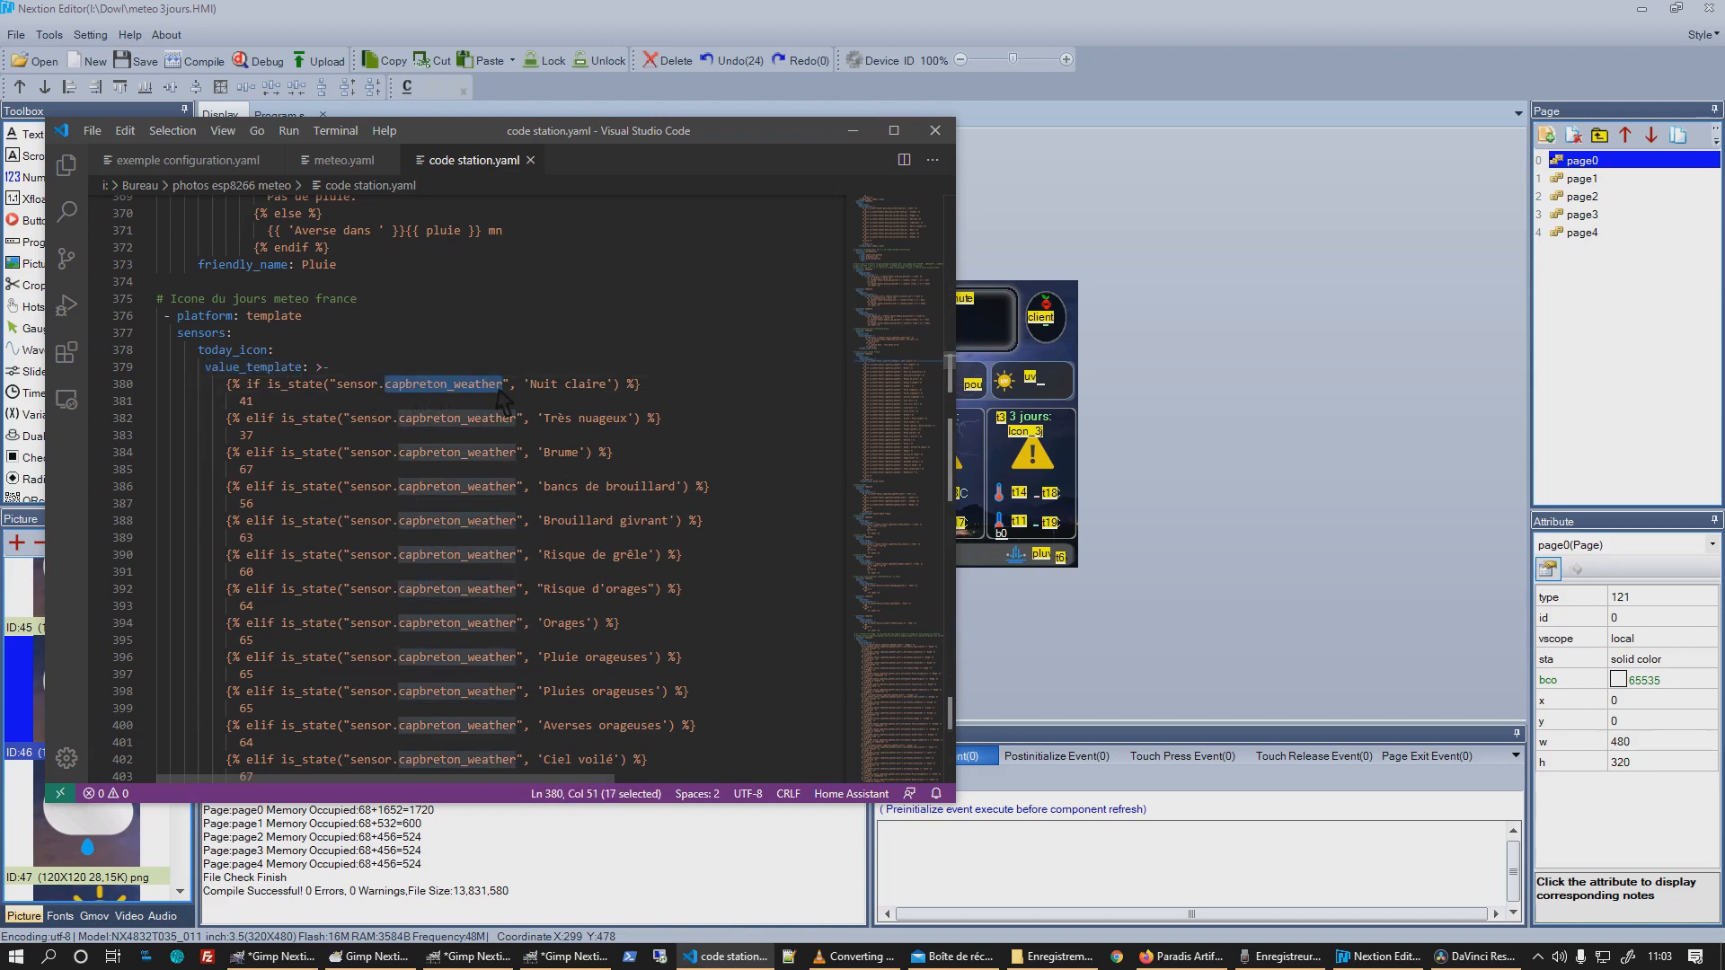
drag(531, 384, 604, 386)
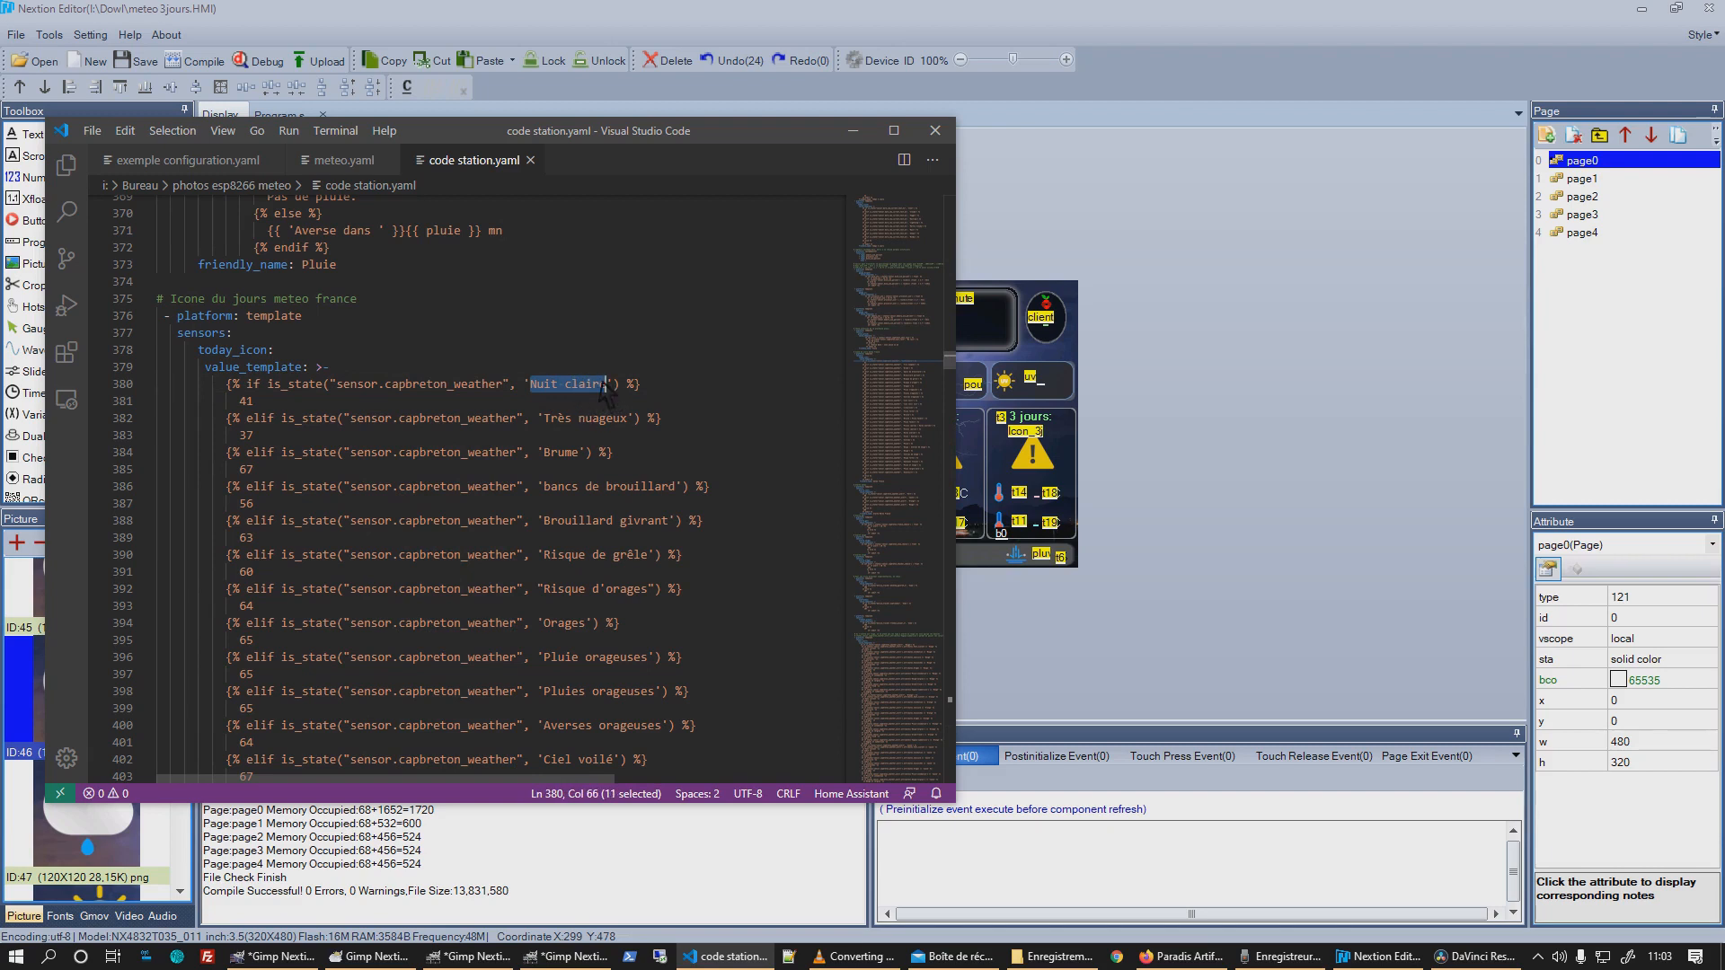
double_click(270, 404)
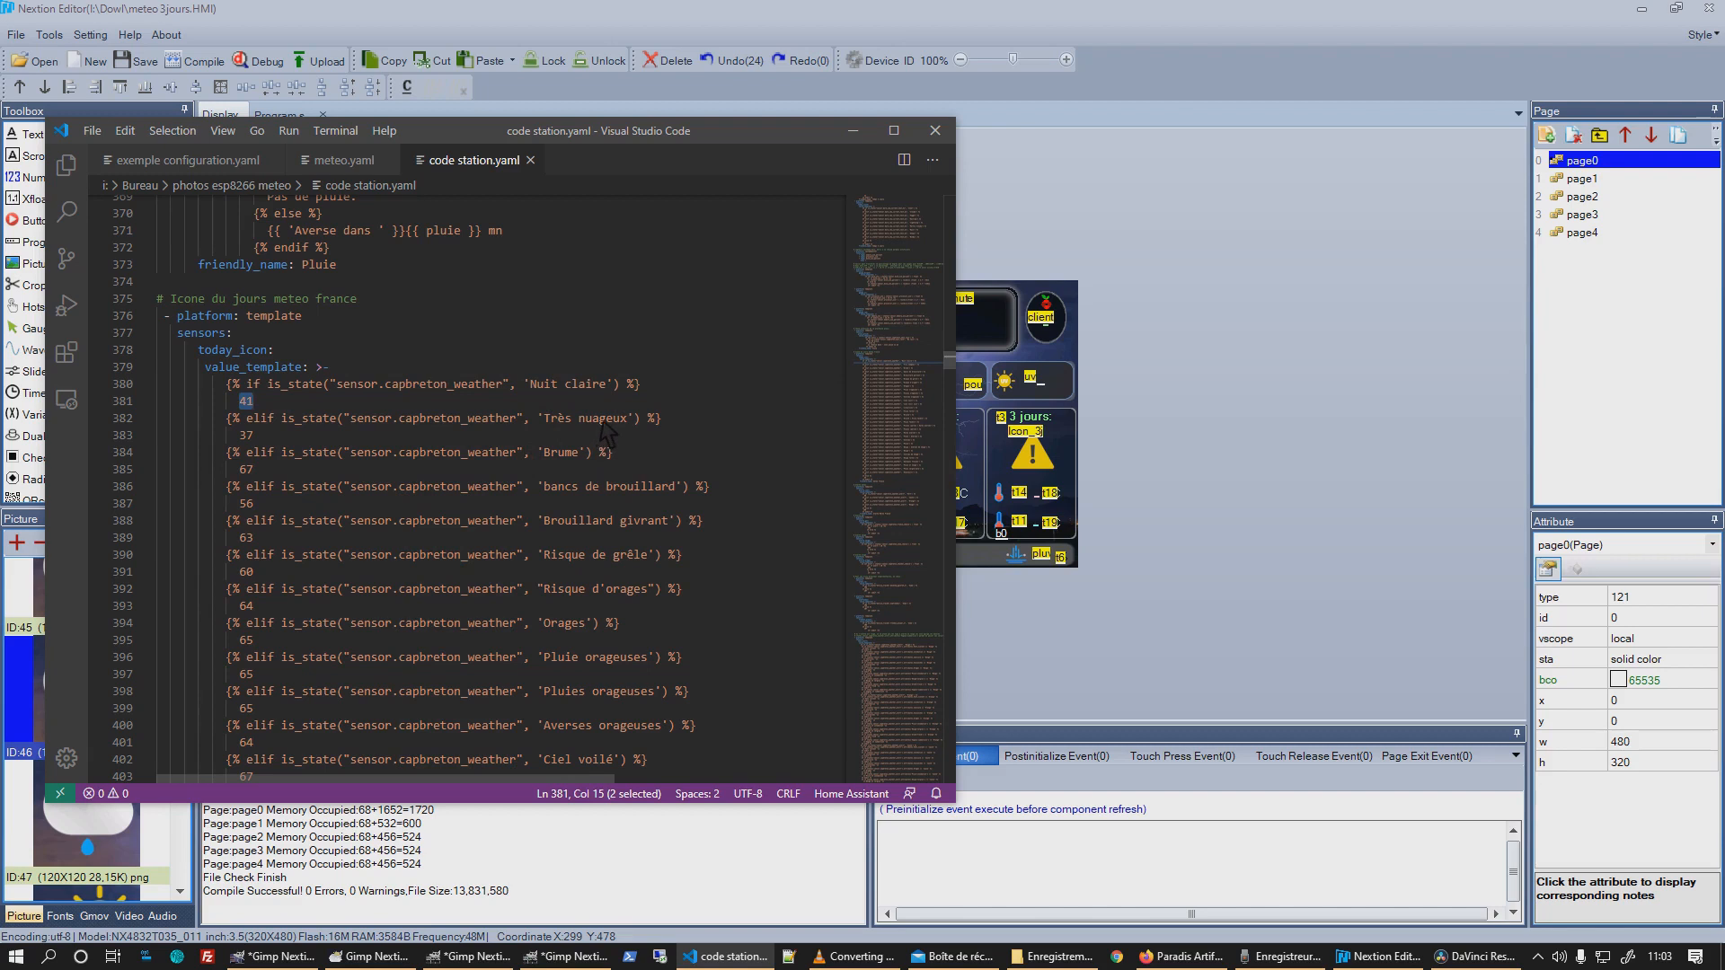
double_click(279, 436)
scroll(458, 476, down, 1)
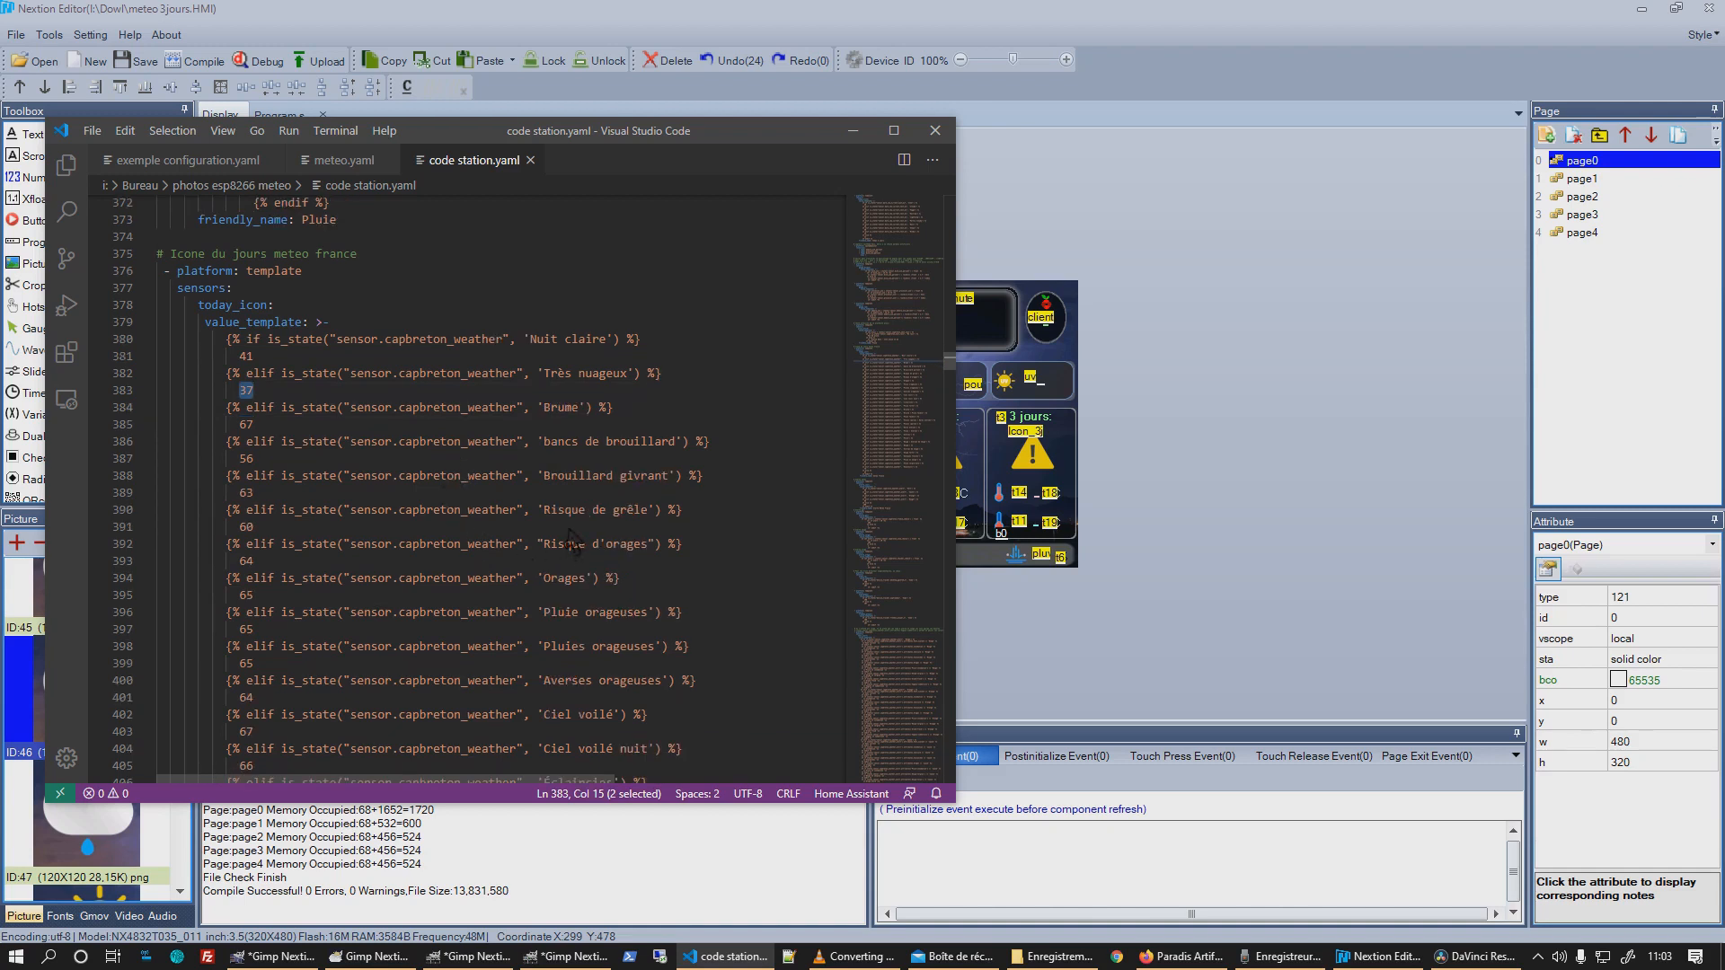
Compare the quoting of 'Risque de grêle' and "Risque d'orages" by highlighting their opening quotes and the apostrophe in d'orages.
drag(545, 509, 536, 511)
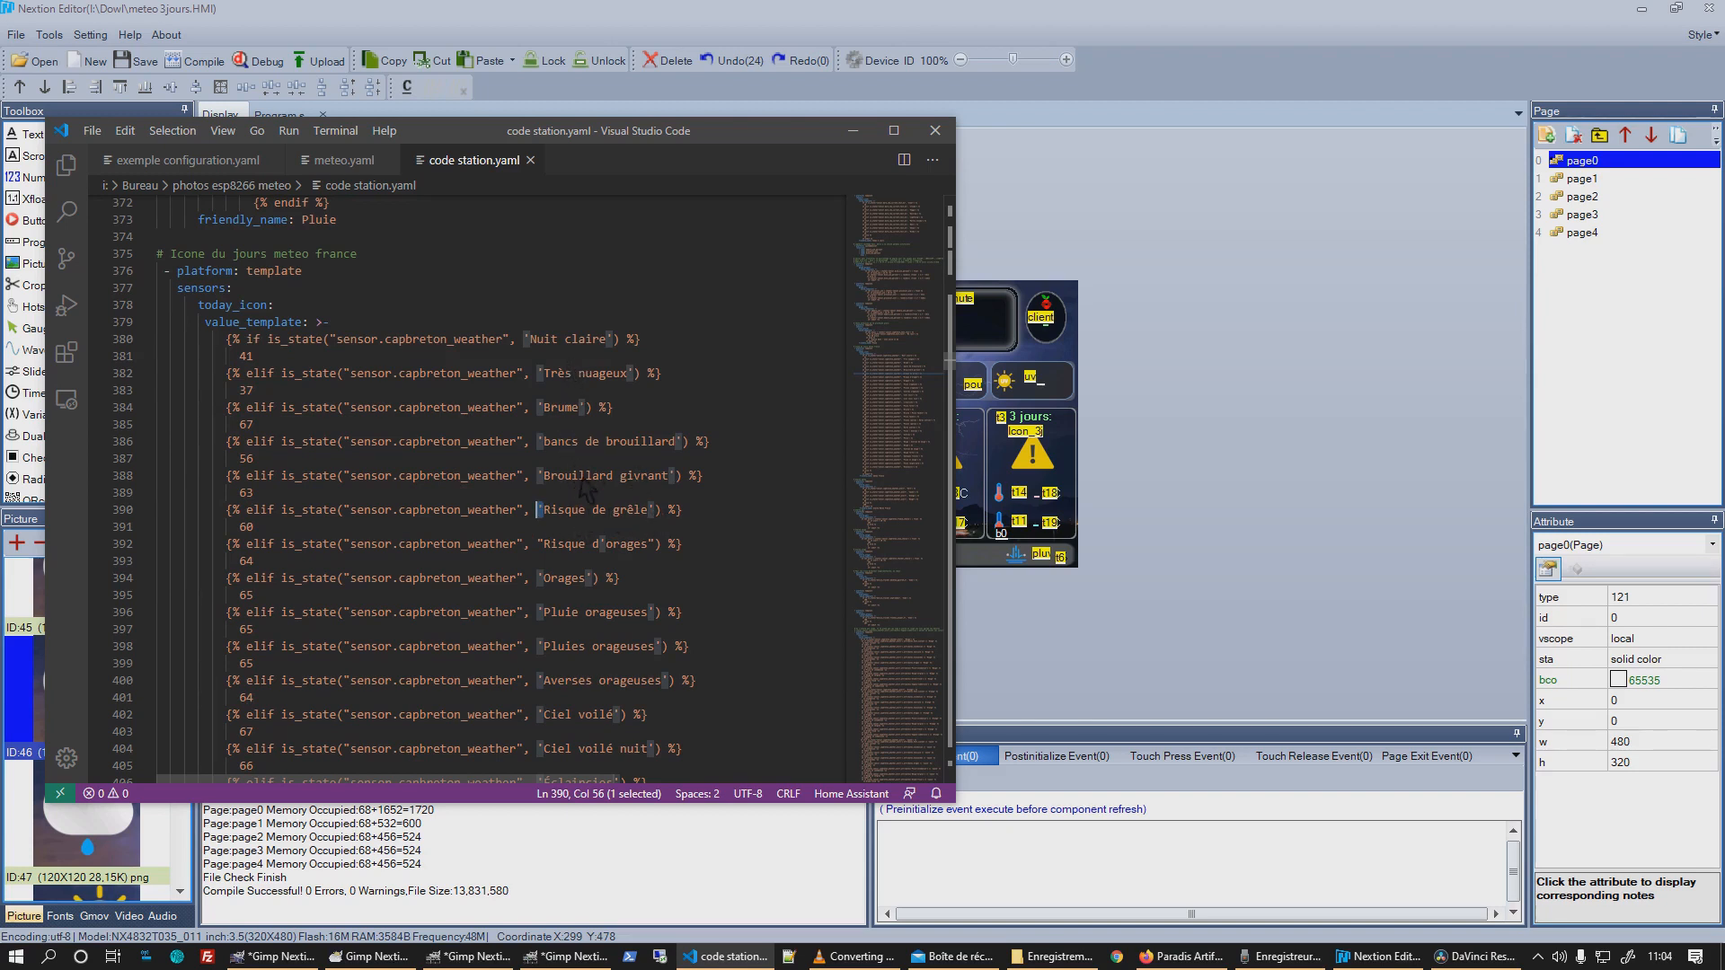
click(600, 545)
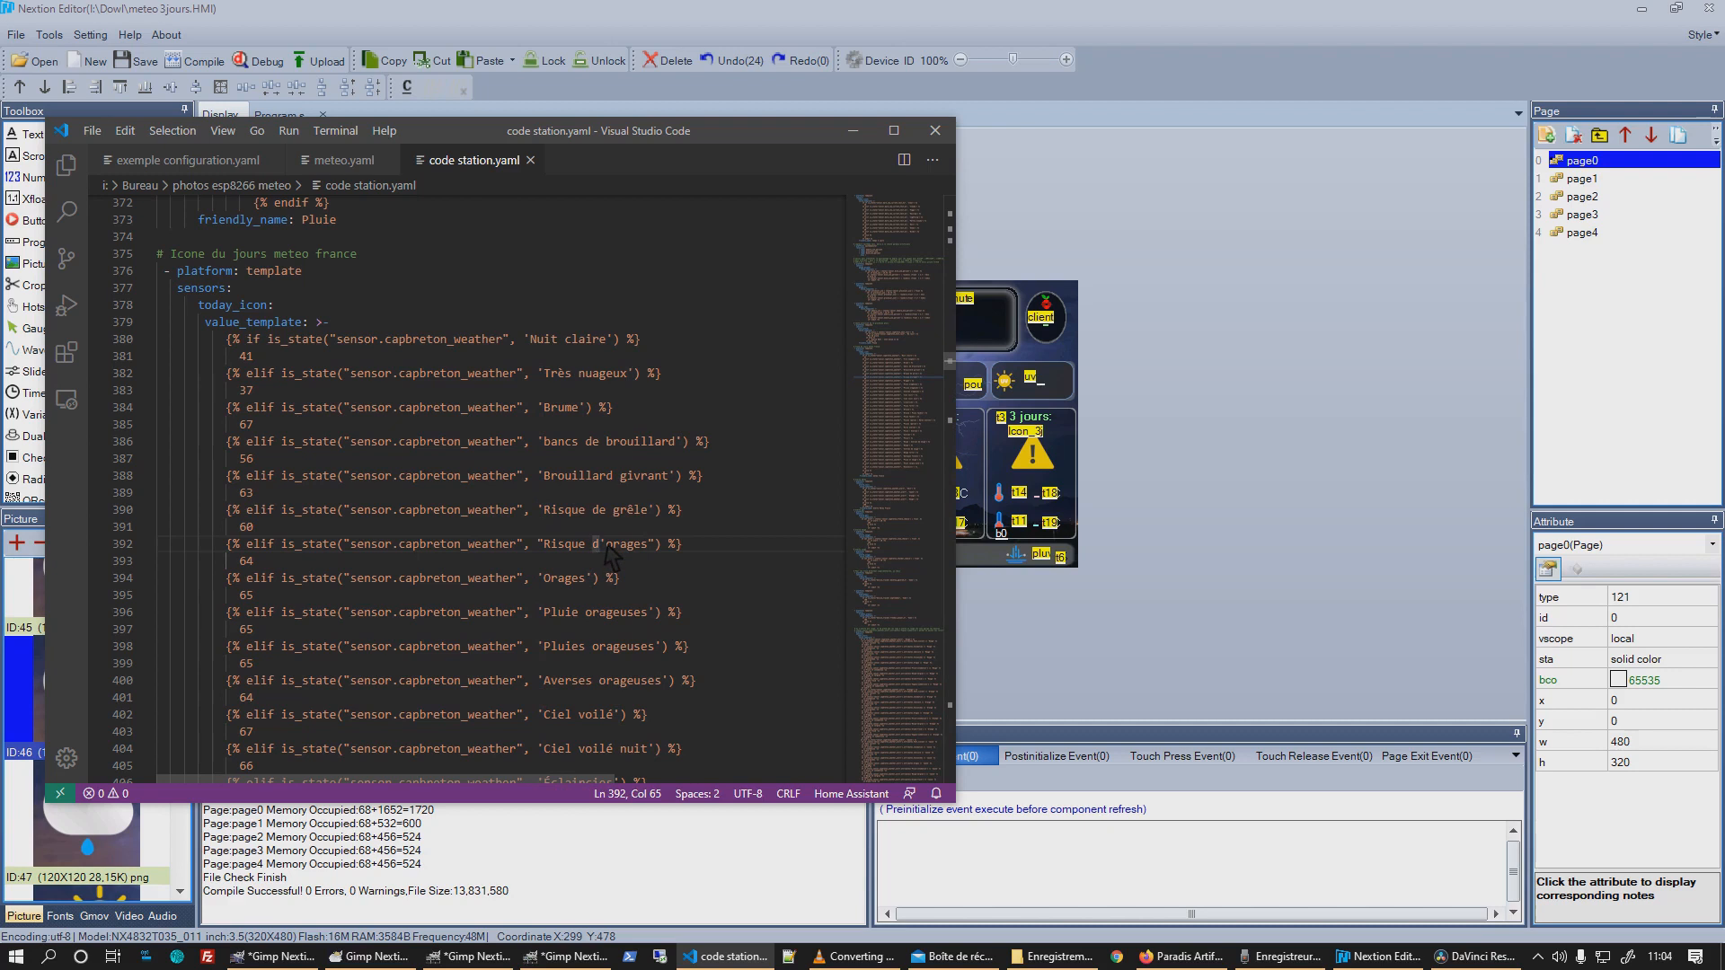
drag(605, 544, 610, 543)
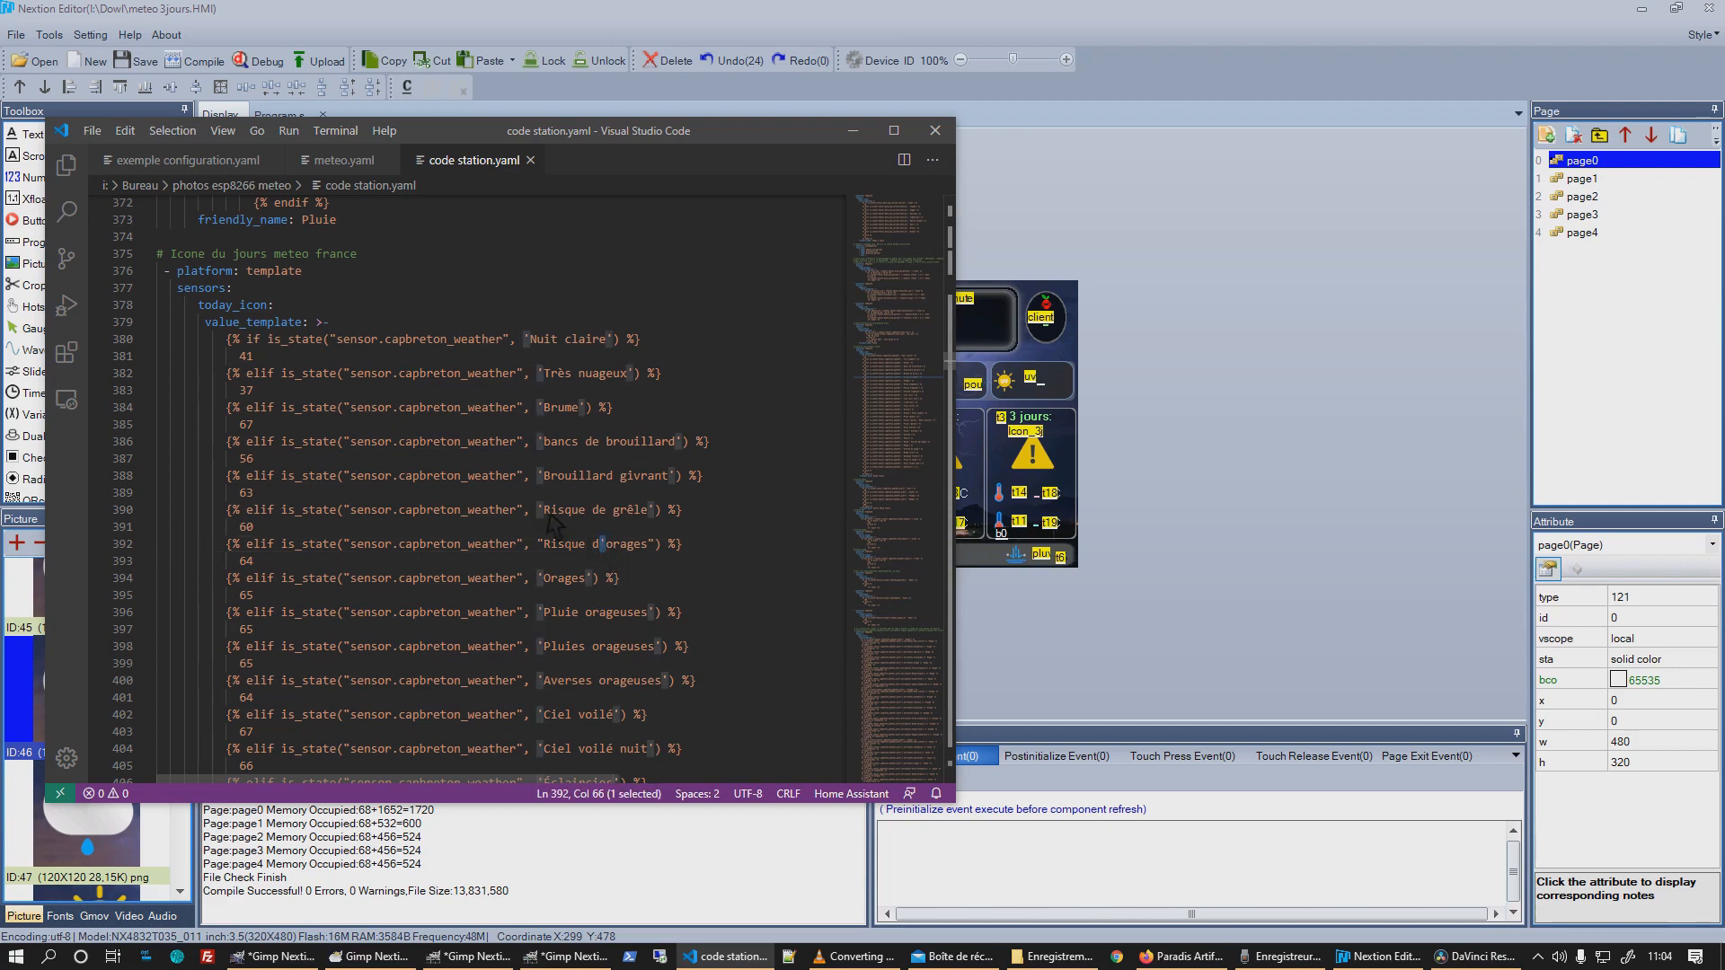
click(539, 546)
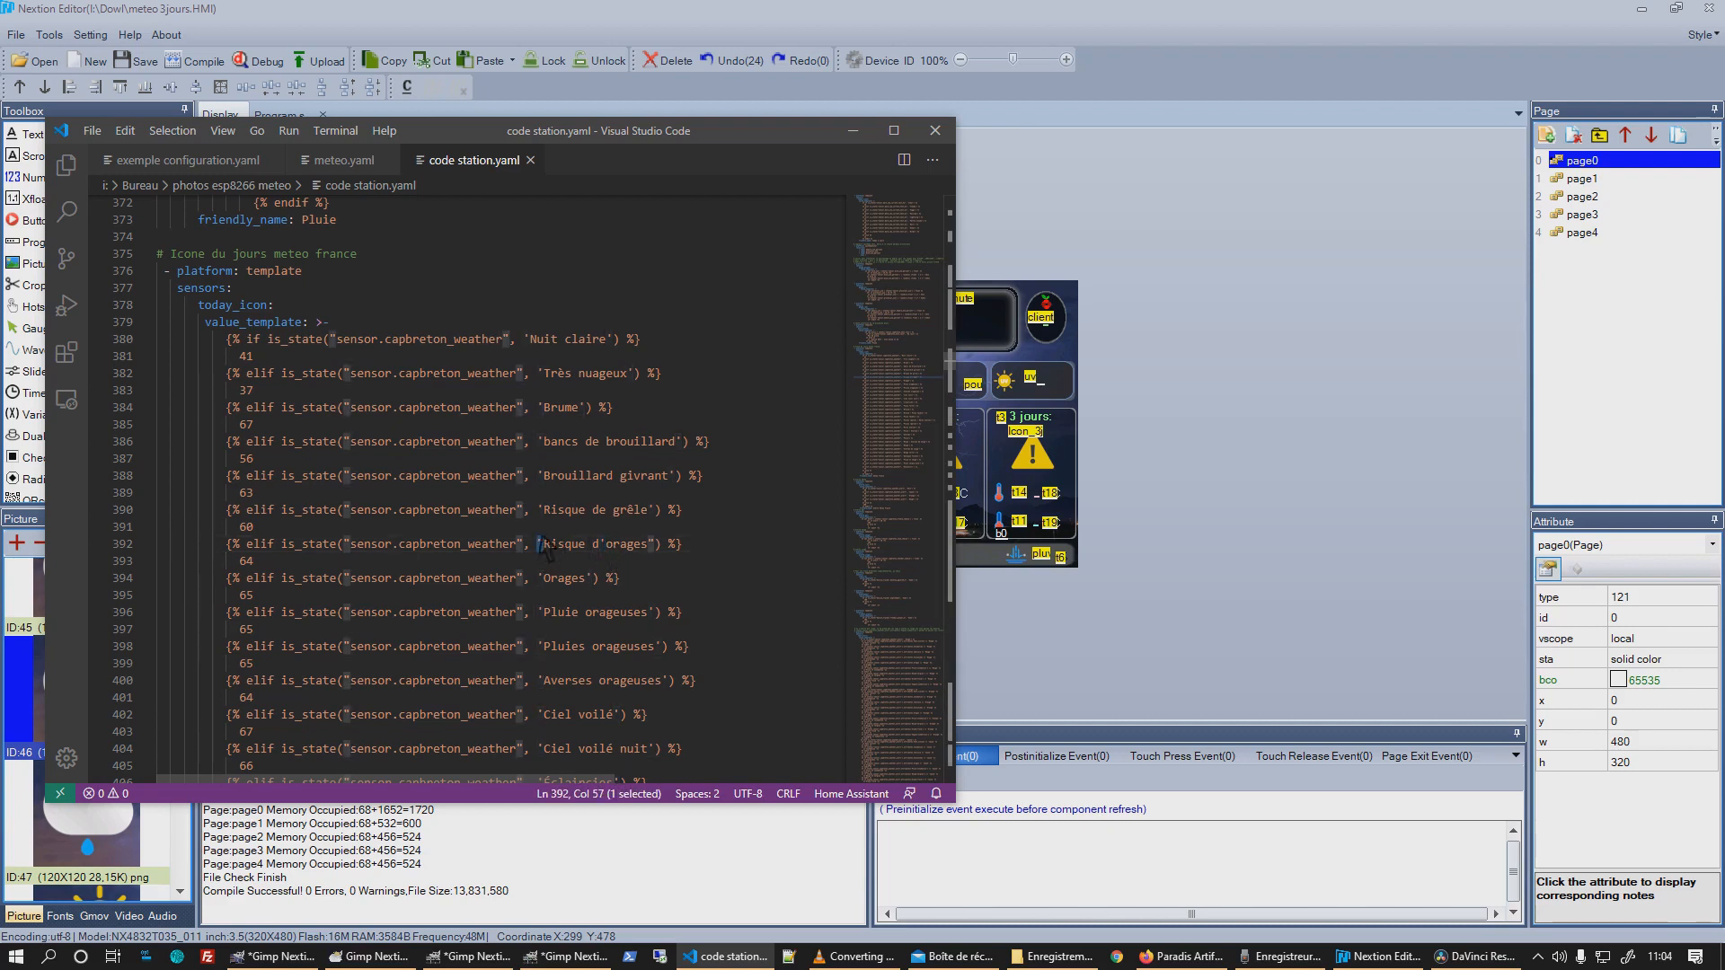
drag(540, 545, 546, 545)
Go to the end of the today_icon template and highlight the else branch and its fallback value 55.
scroll(328, 611, down, 4)
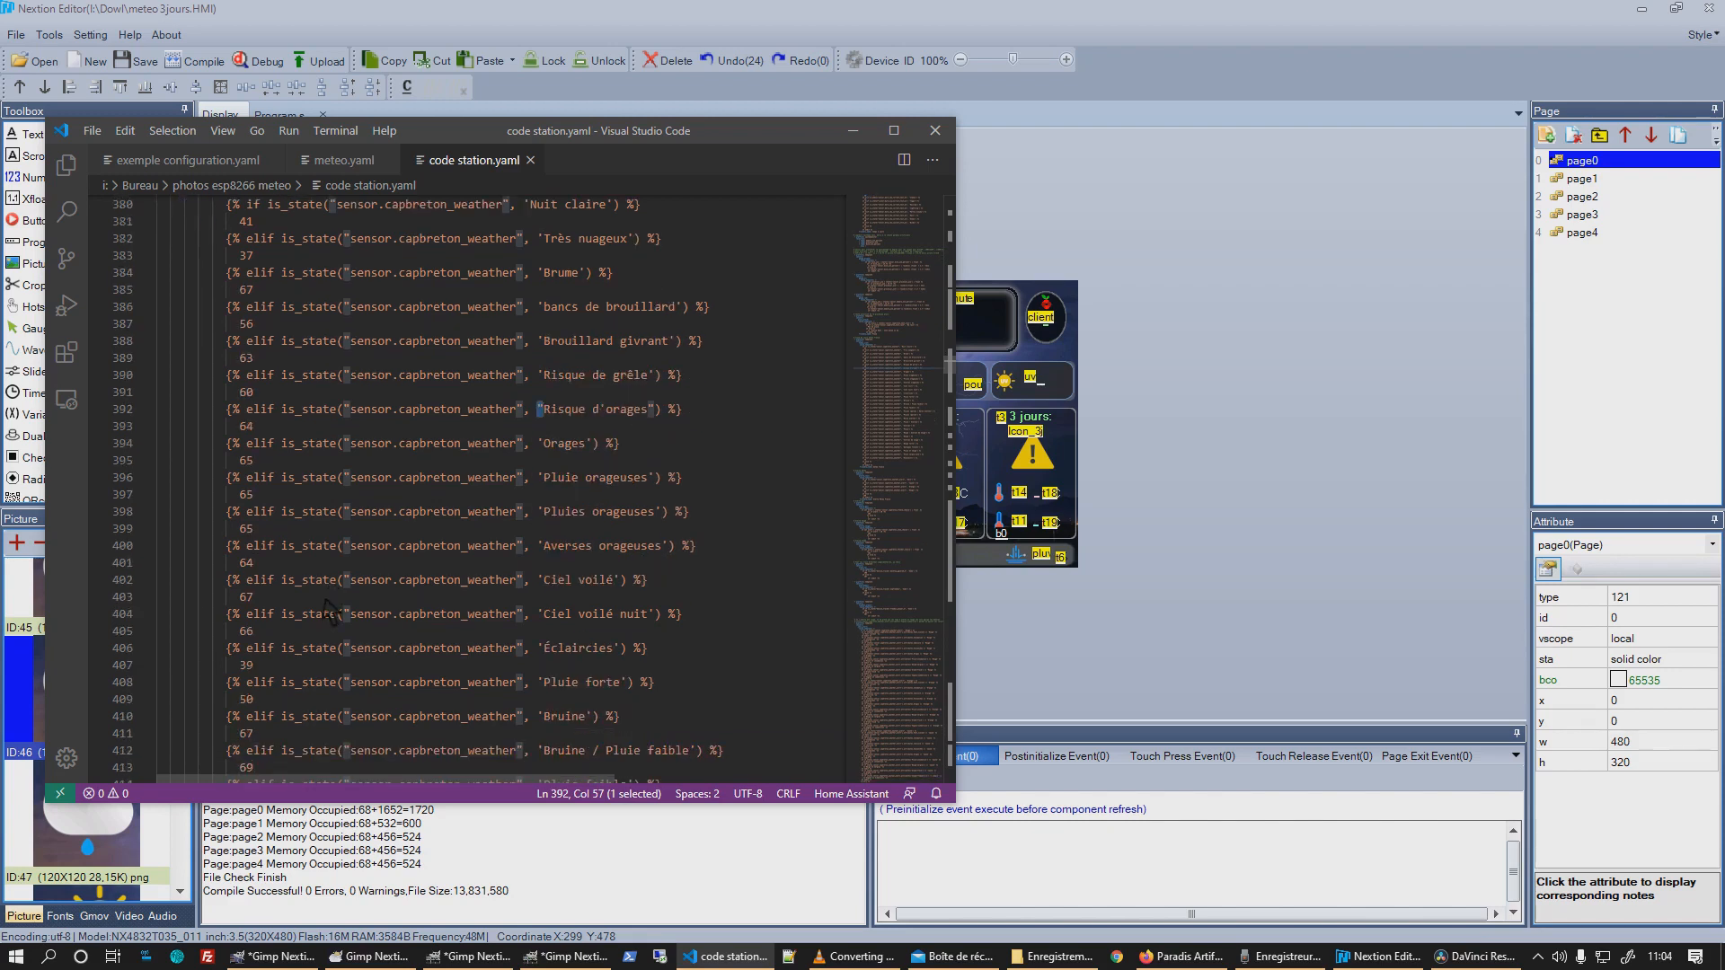
scroll(328, 611, down, 4)
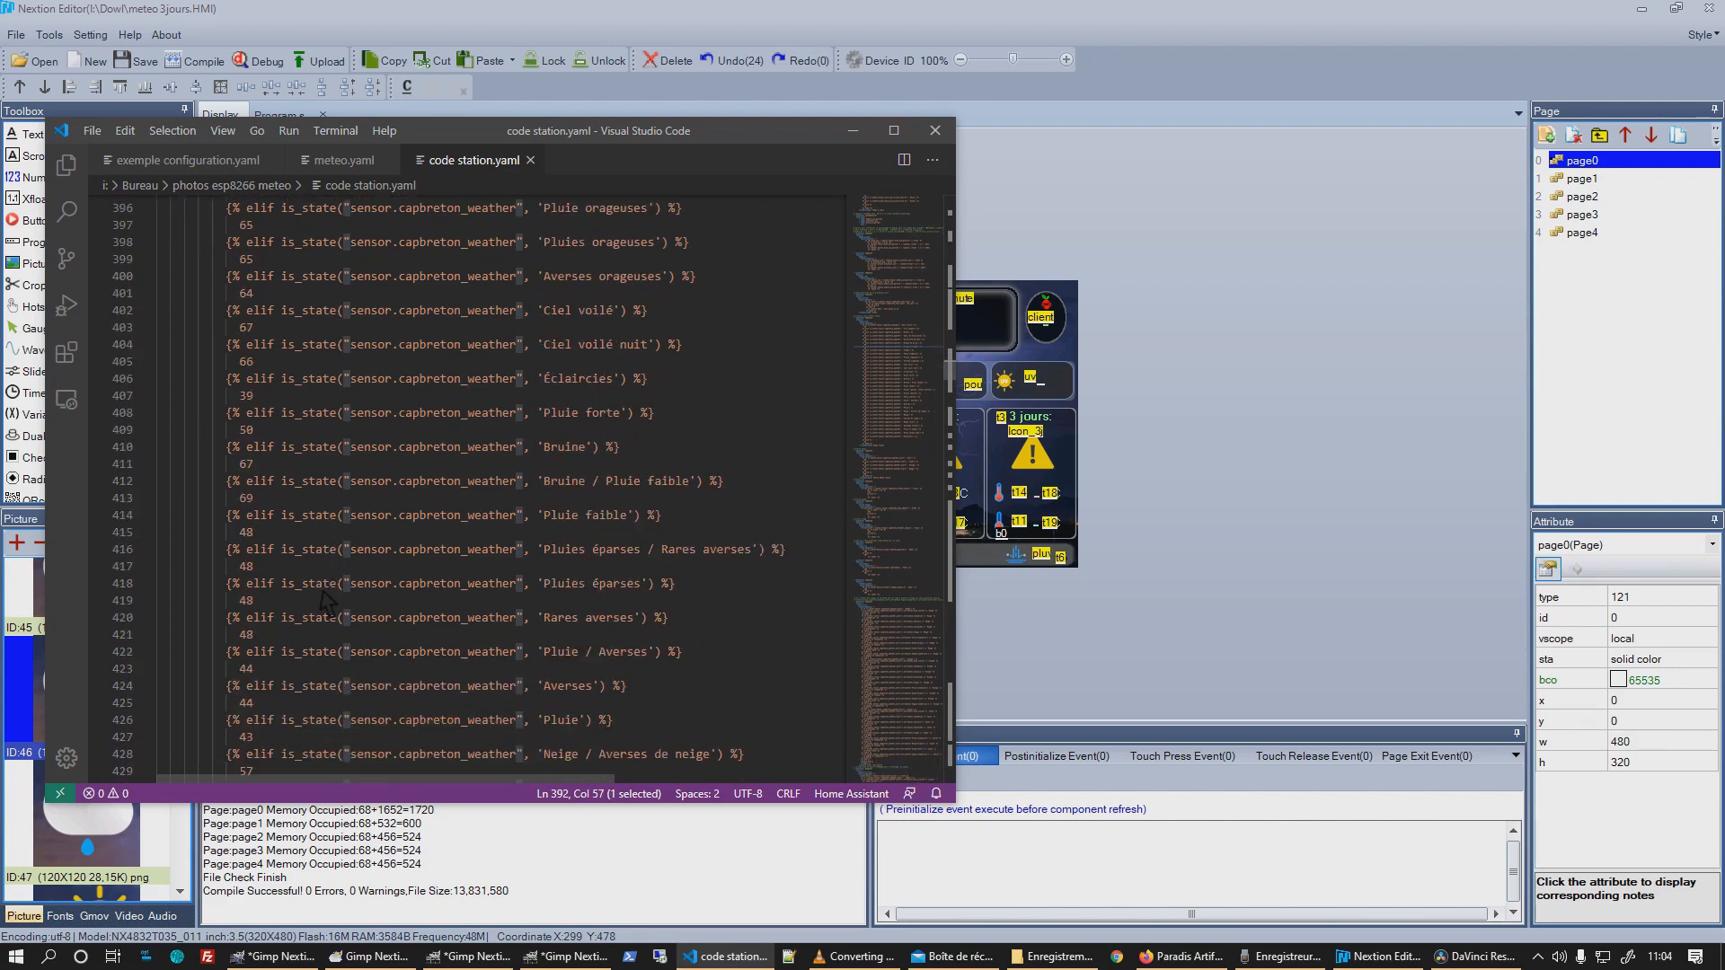
scroll(328, 604, down, 7)
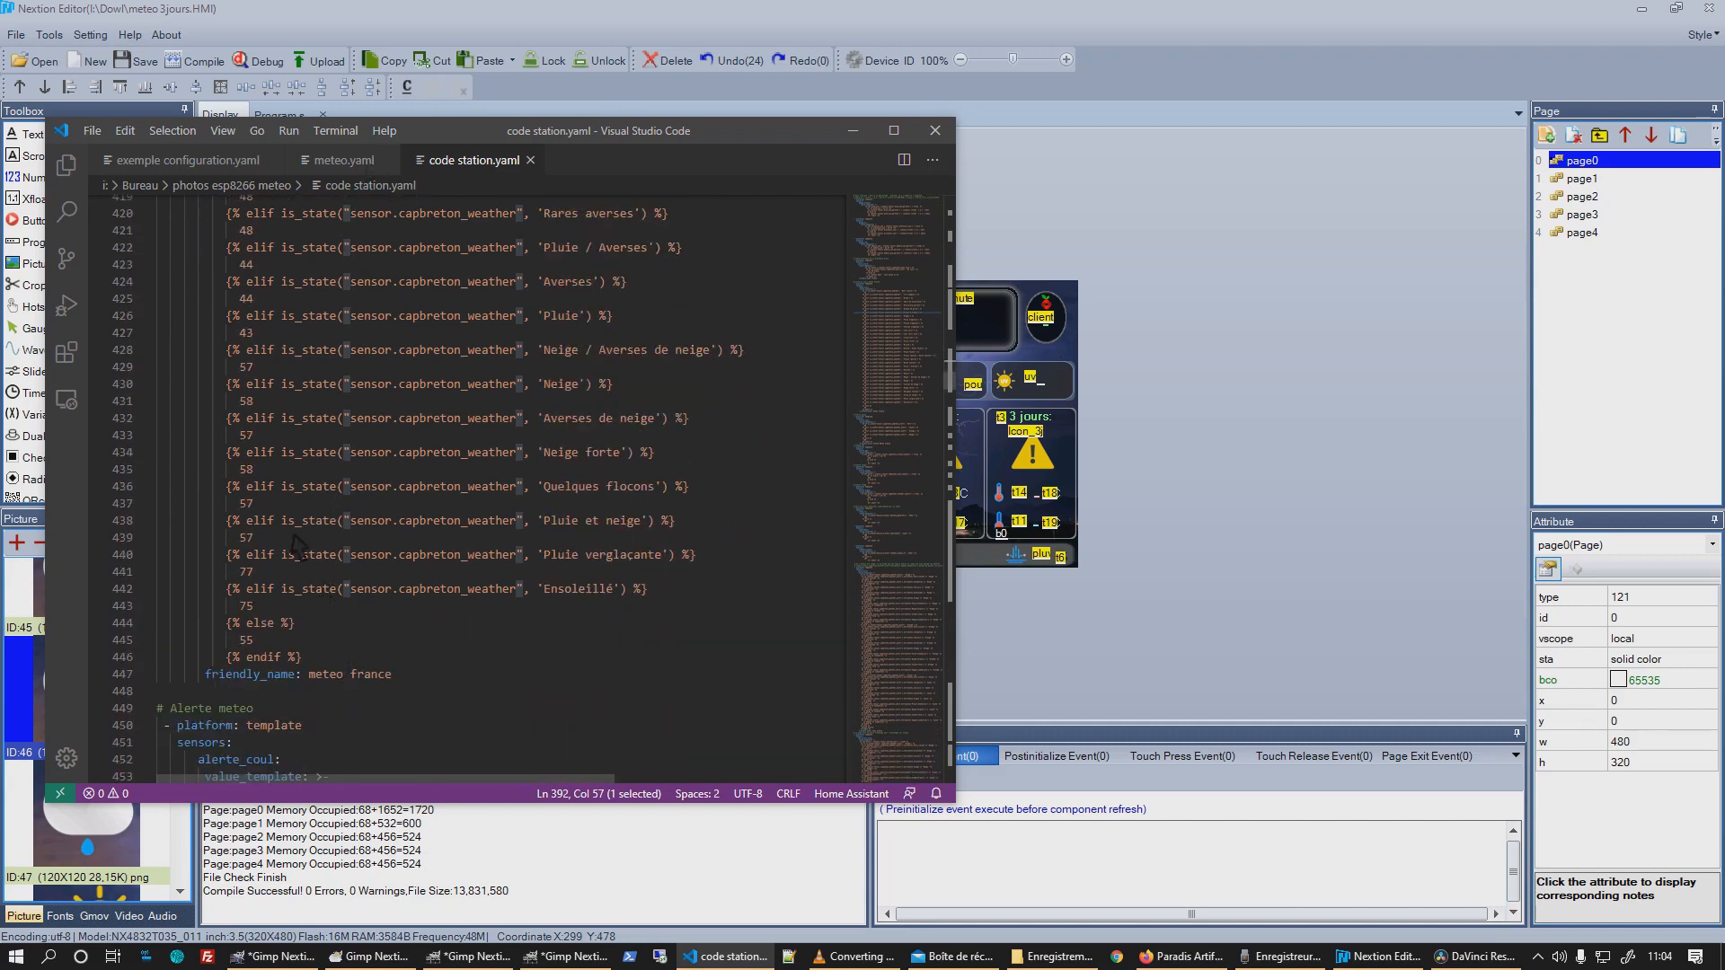
double_click(260, 624)
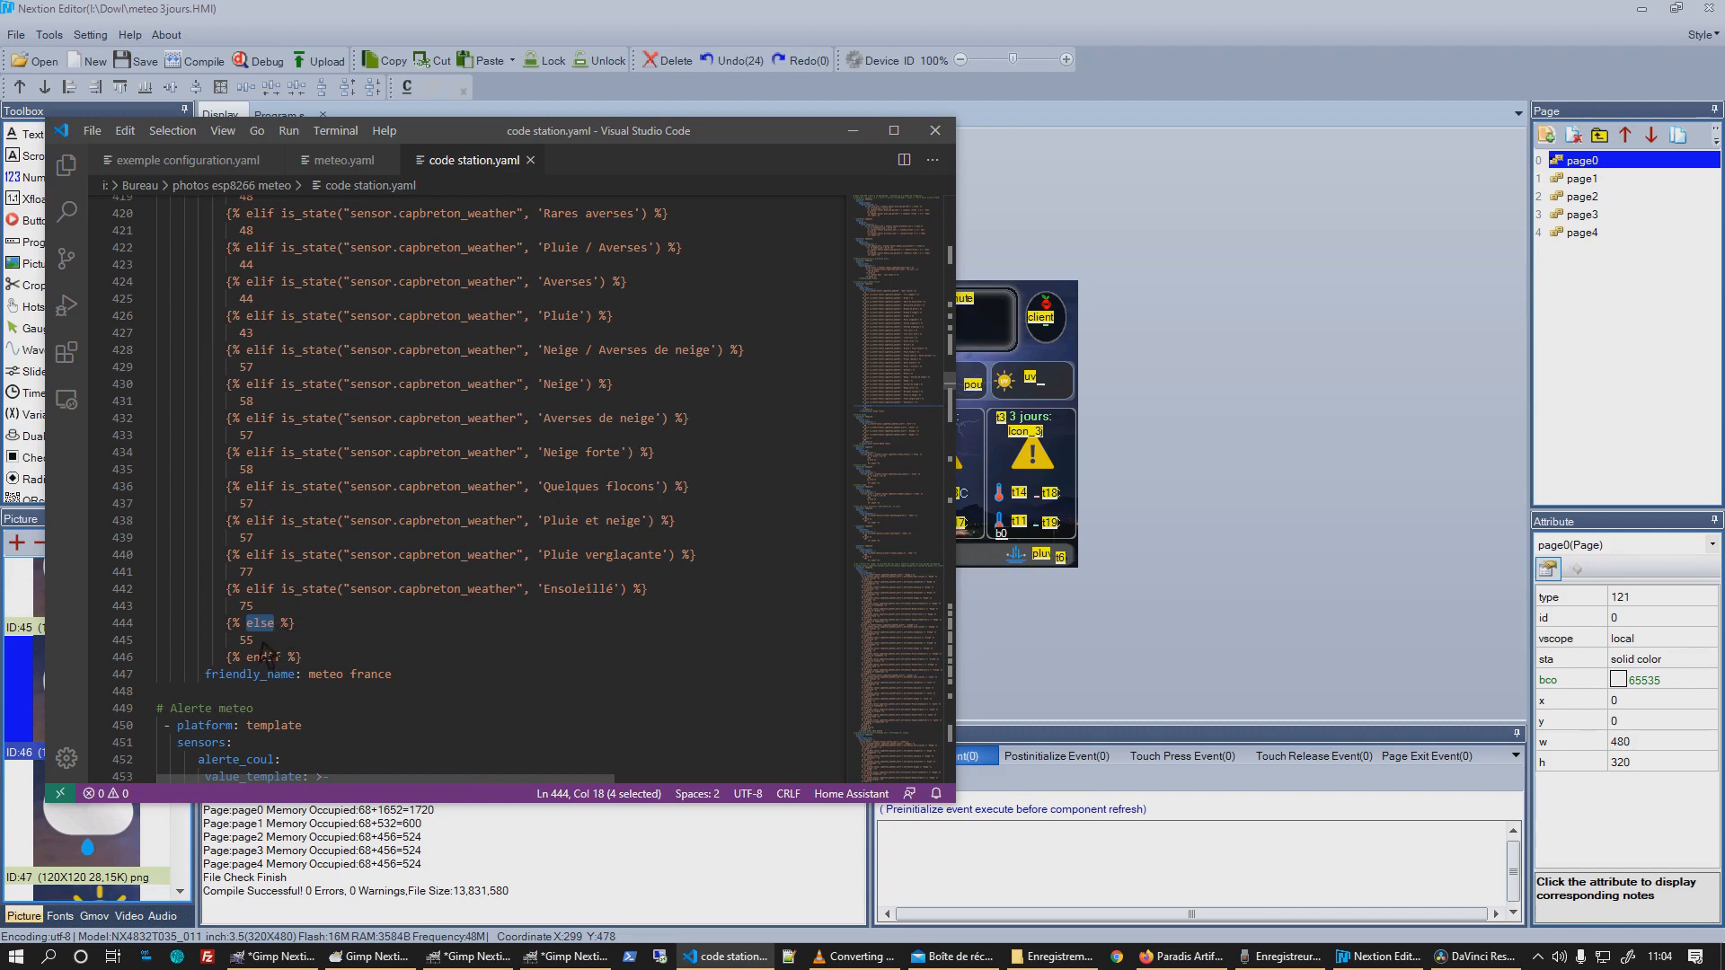
drag(265, 647, 236, 643)
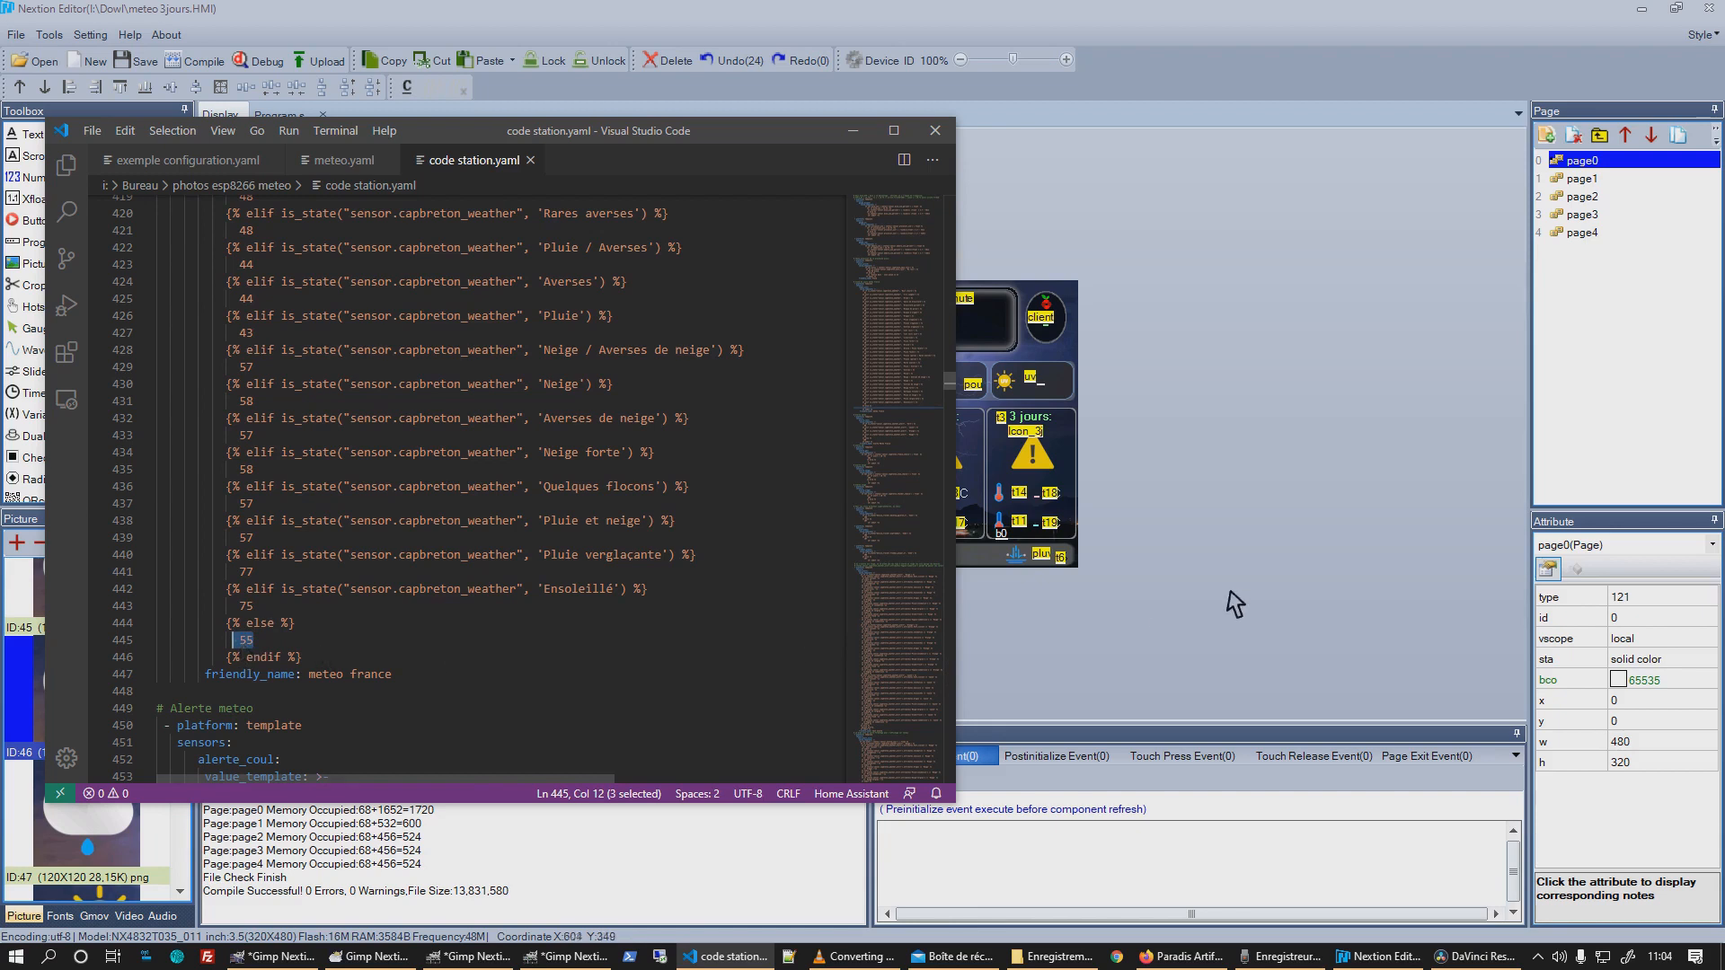
Switch to Nextion Editor, select the warning-triangle picture with ID 55, and look through the smaller 59X59 weather icons.
click(1217, 593)
scroll(69, 762, down, 5)
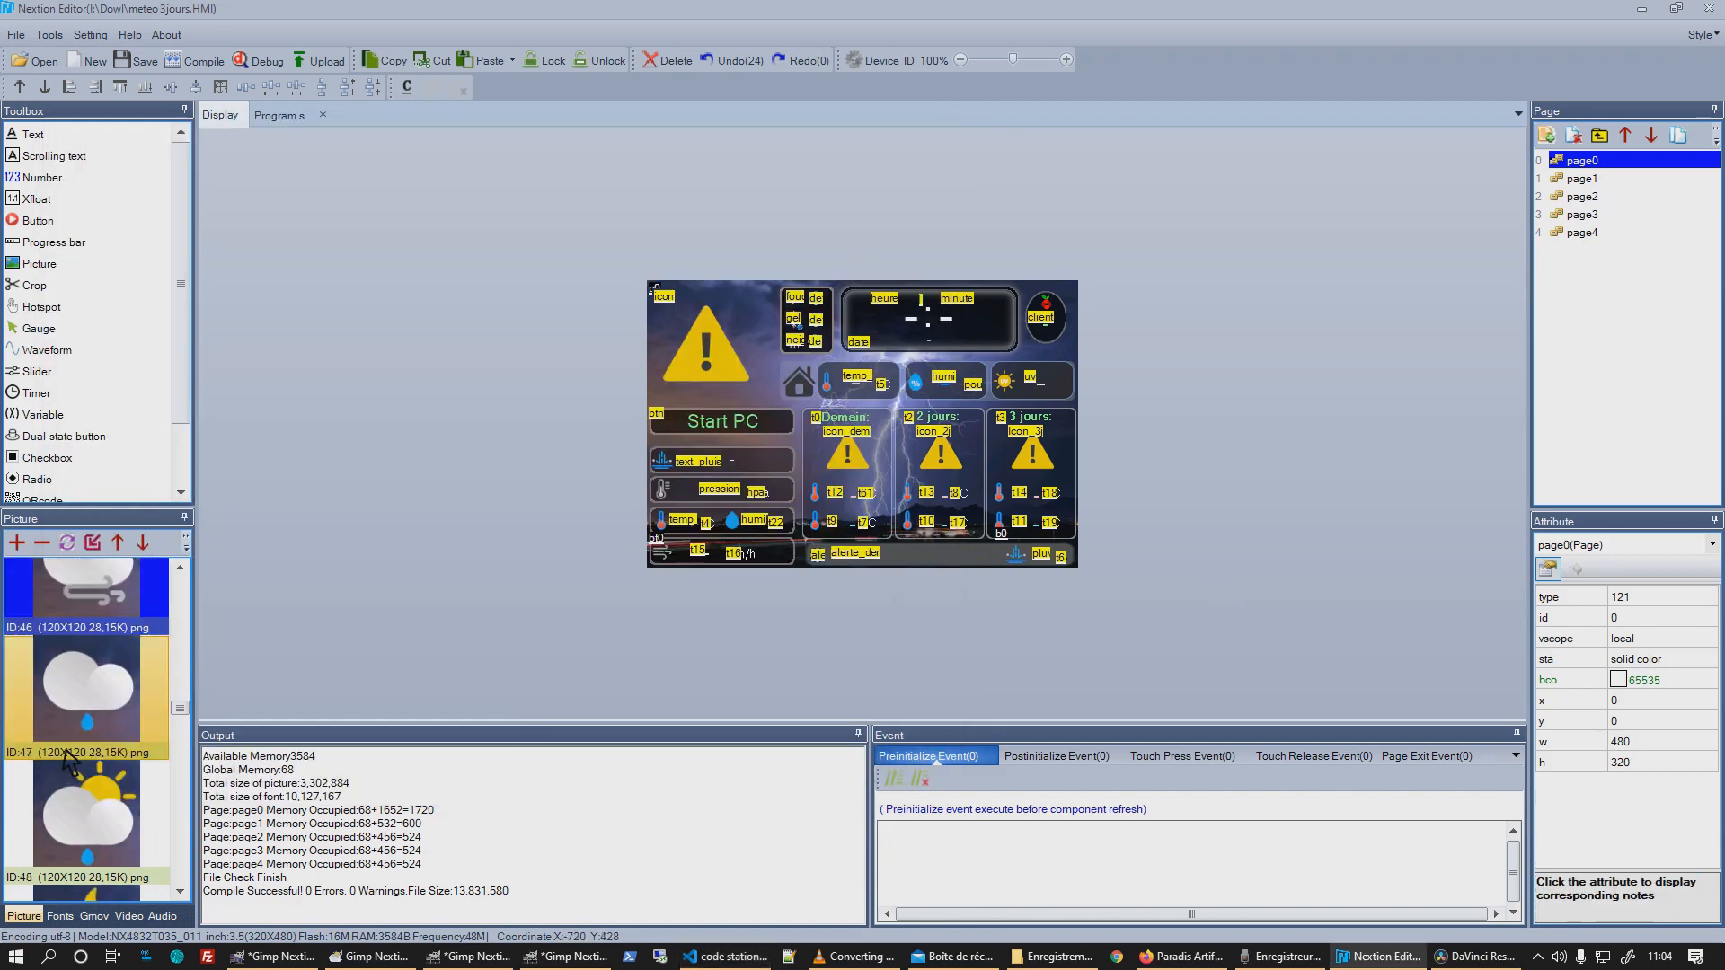
scroll(69, 762, down, 4)
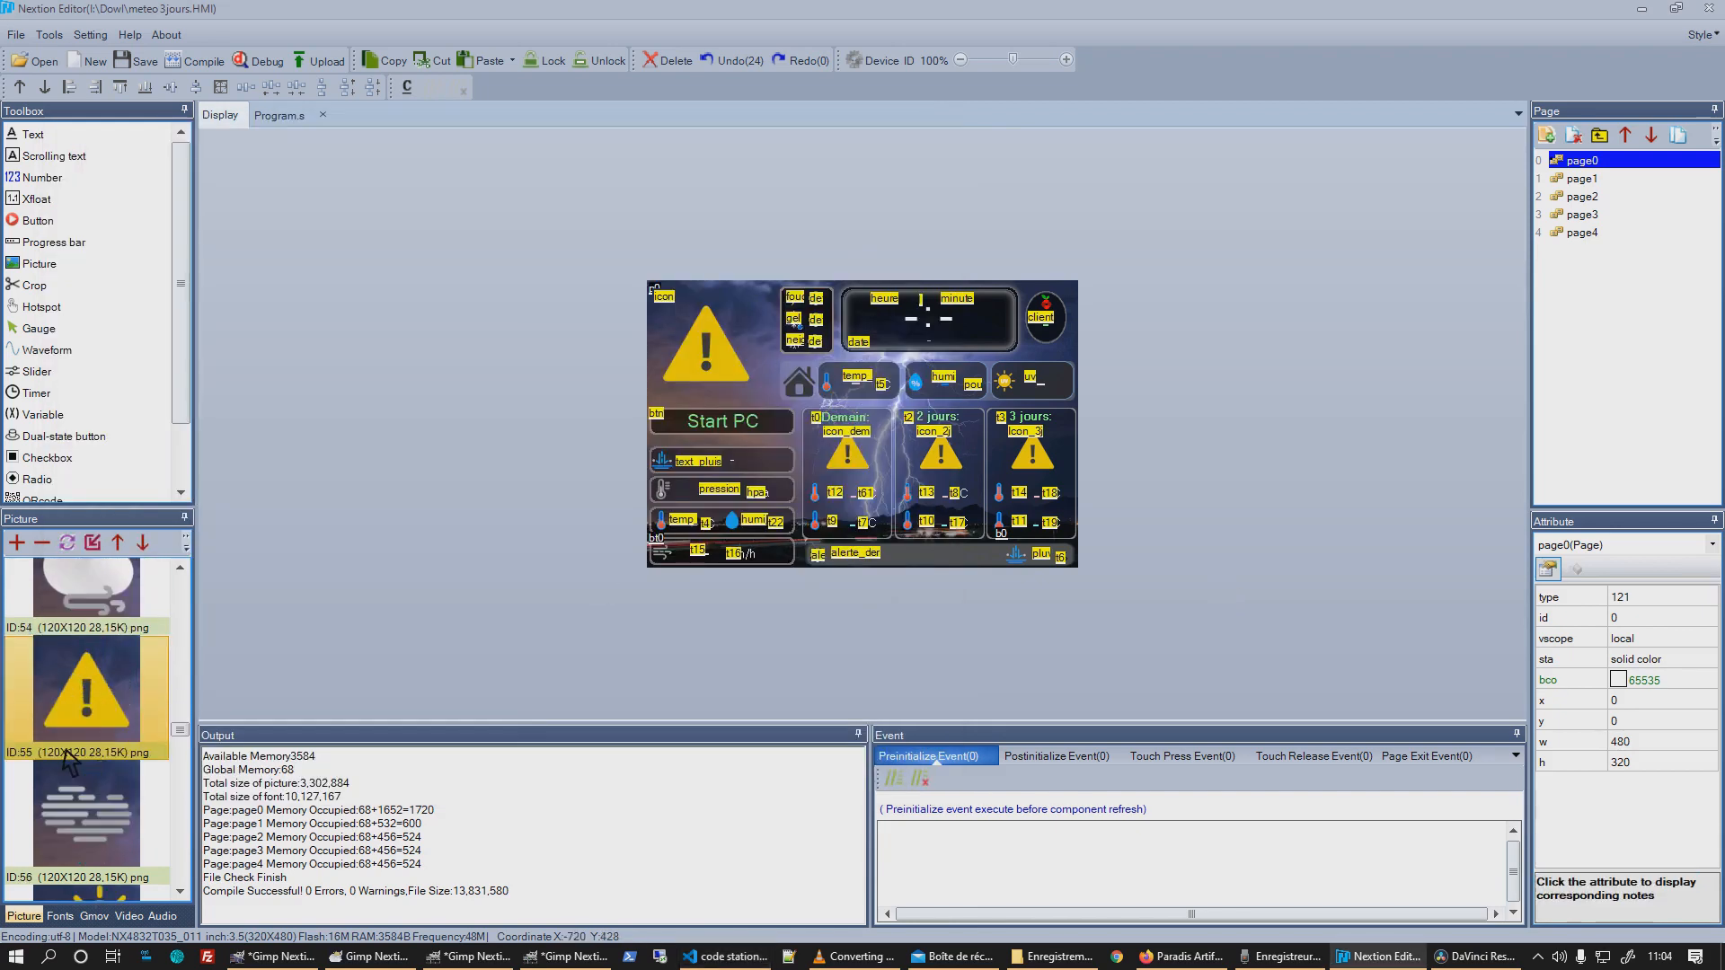
click(81, 710)
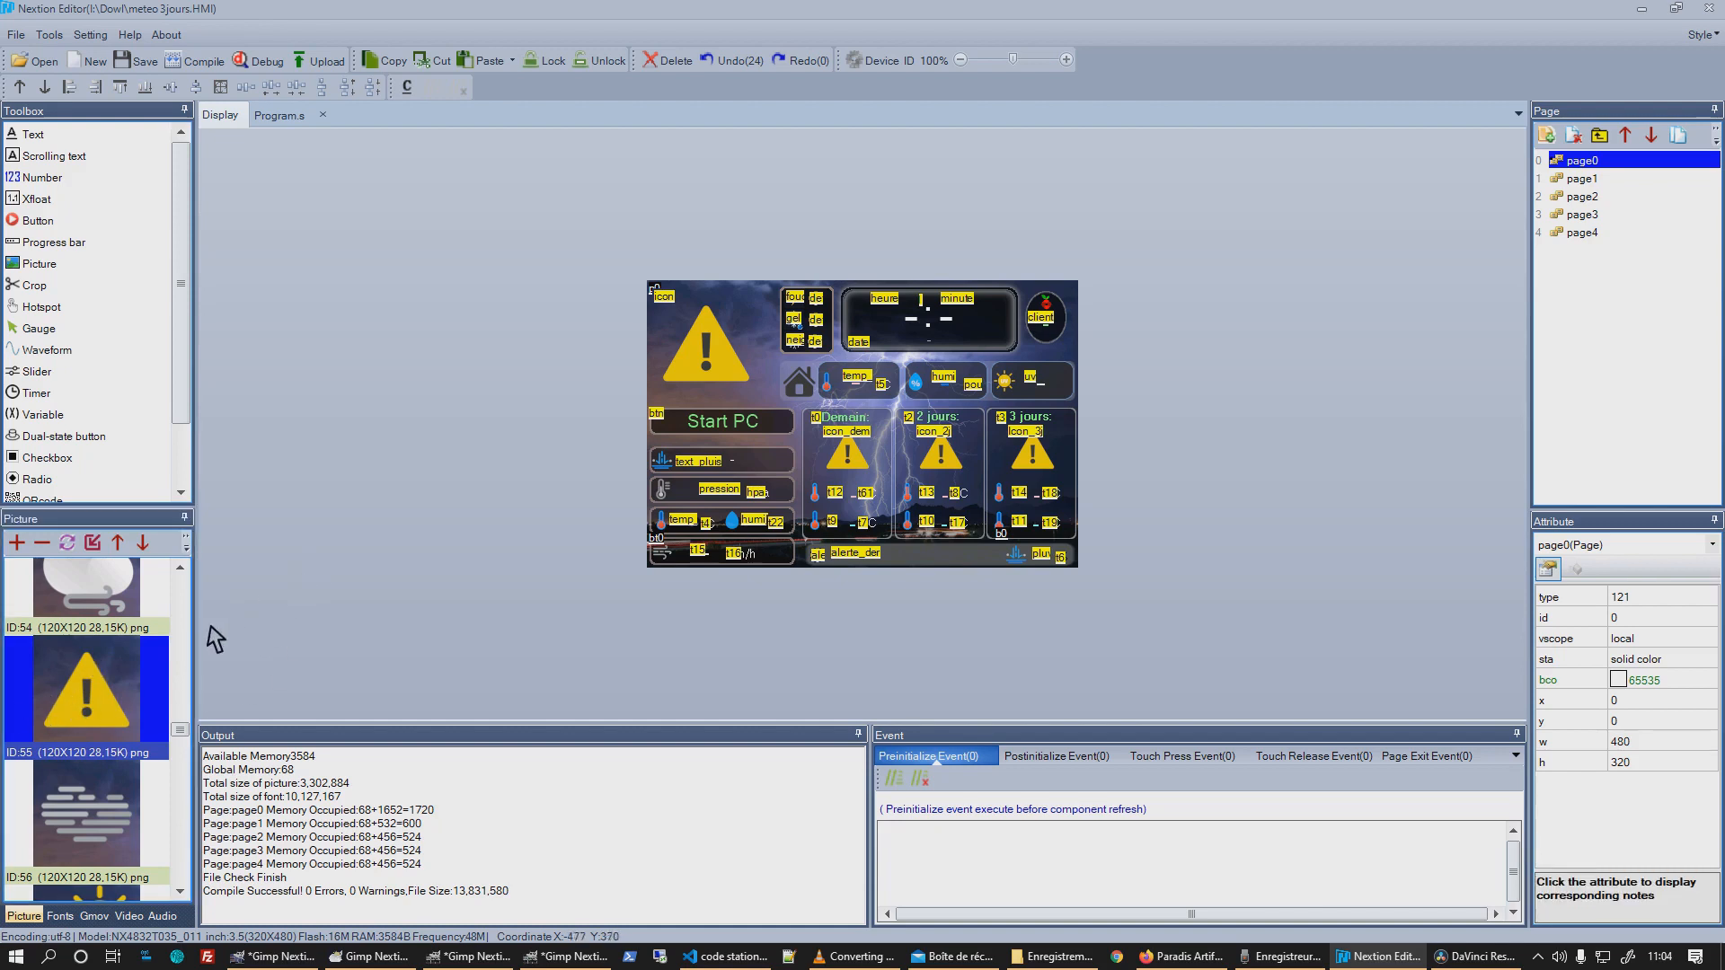
scroll(124, 730, up, 8)
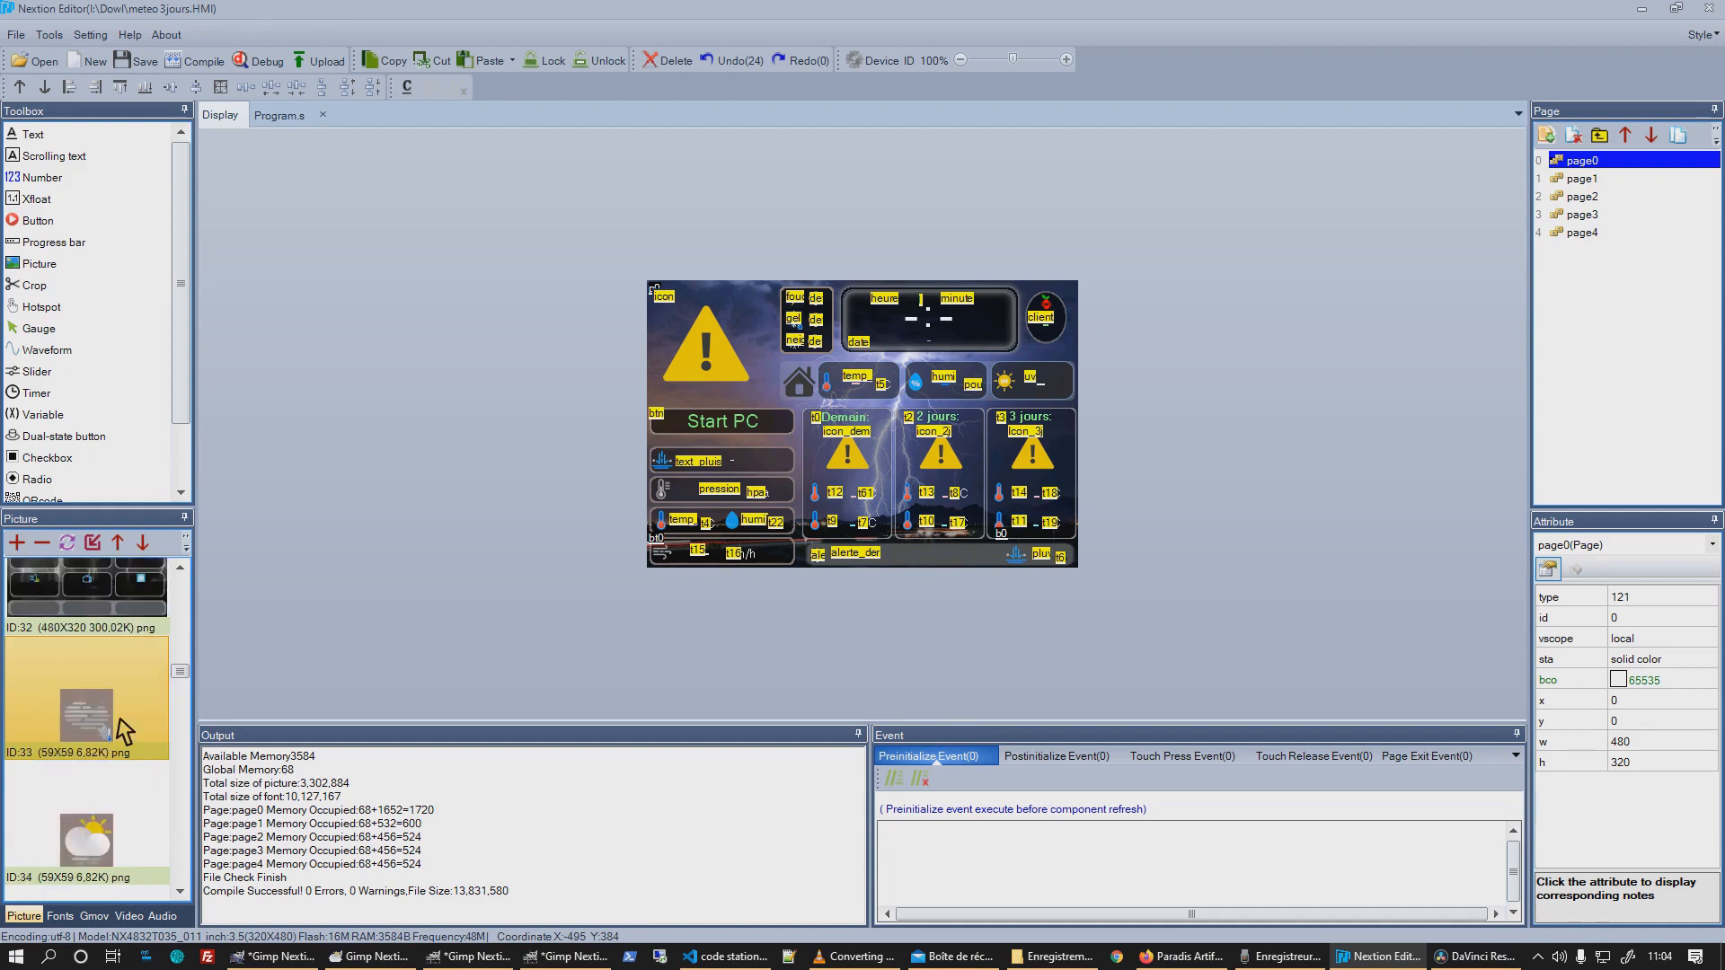
scroll(121, 727, up, 3)
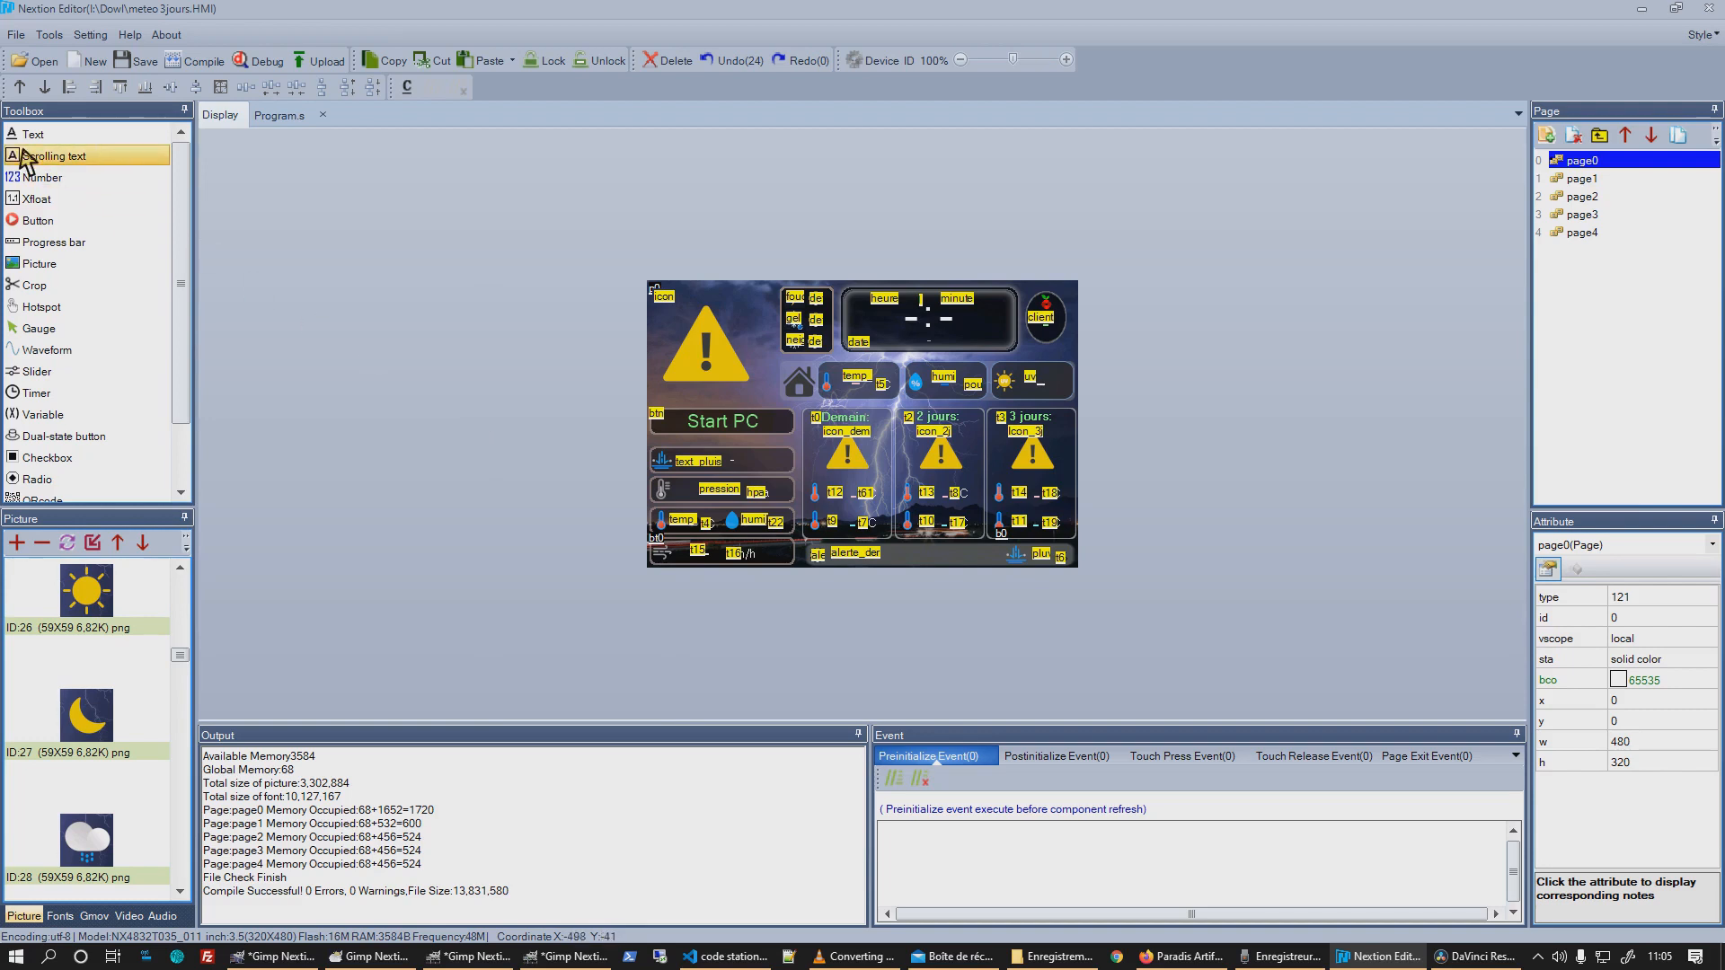
Export the project as a TFT file to the root of the import (E:) drive.
click(18, 36)
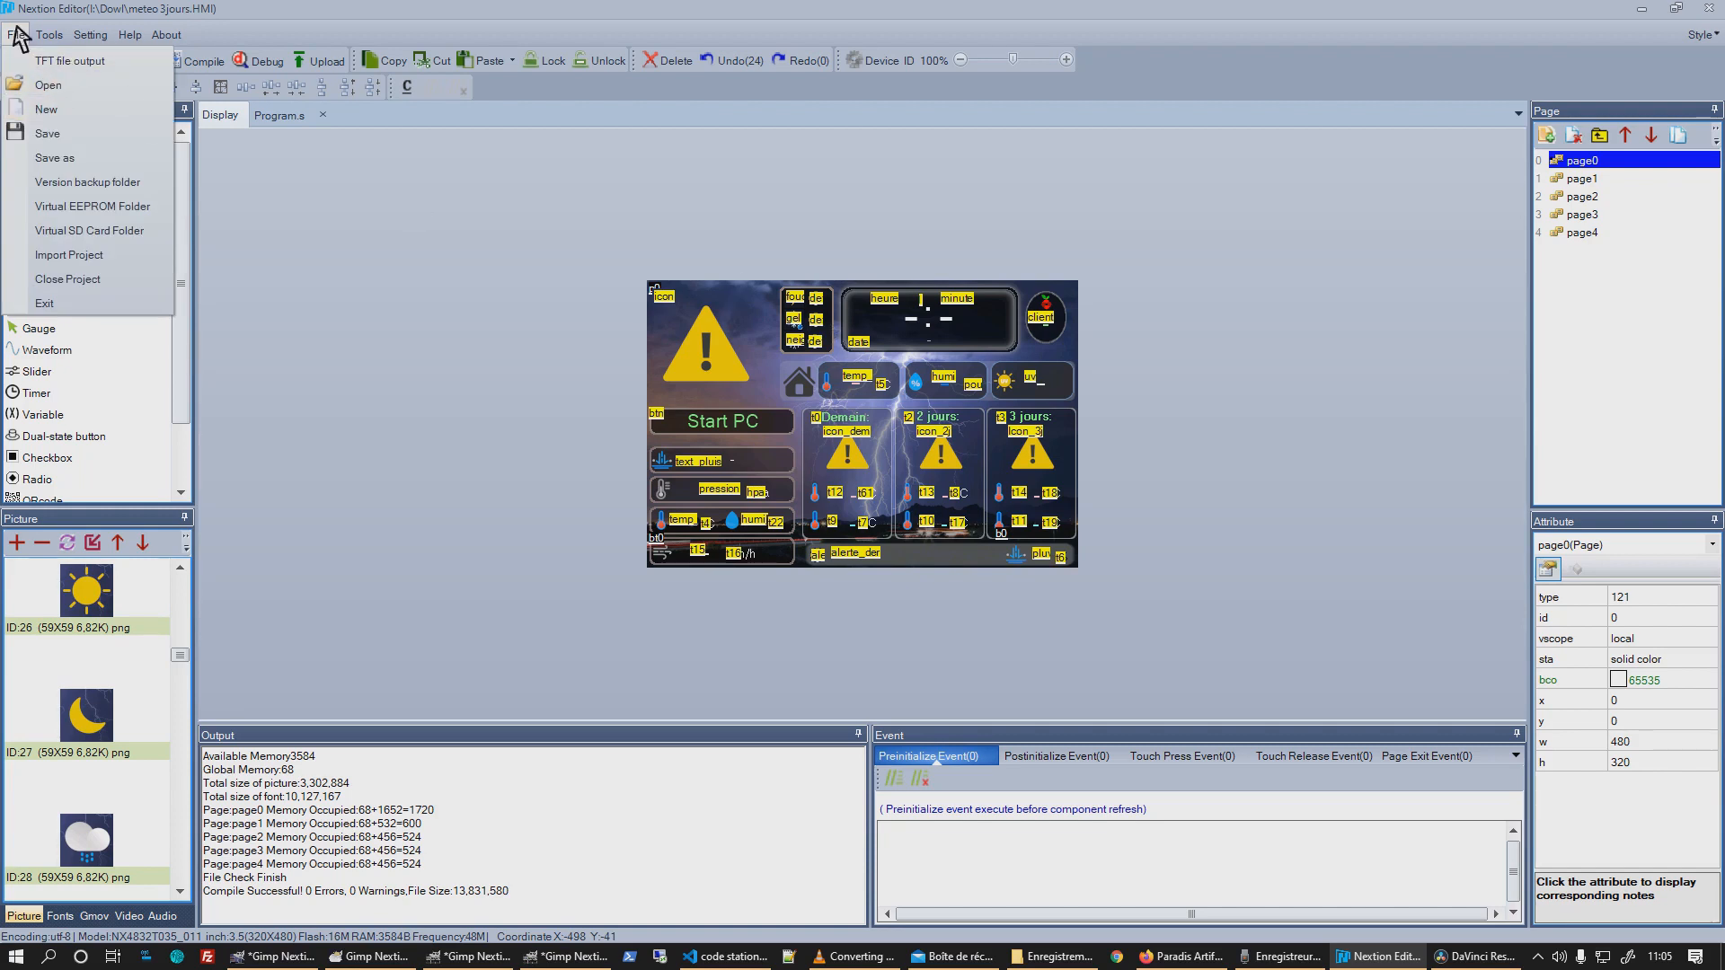
click(63, 61)
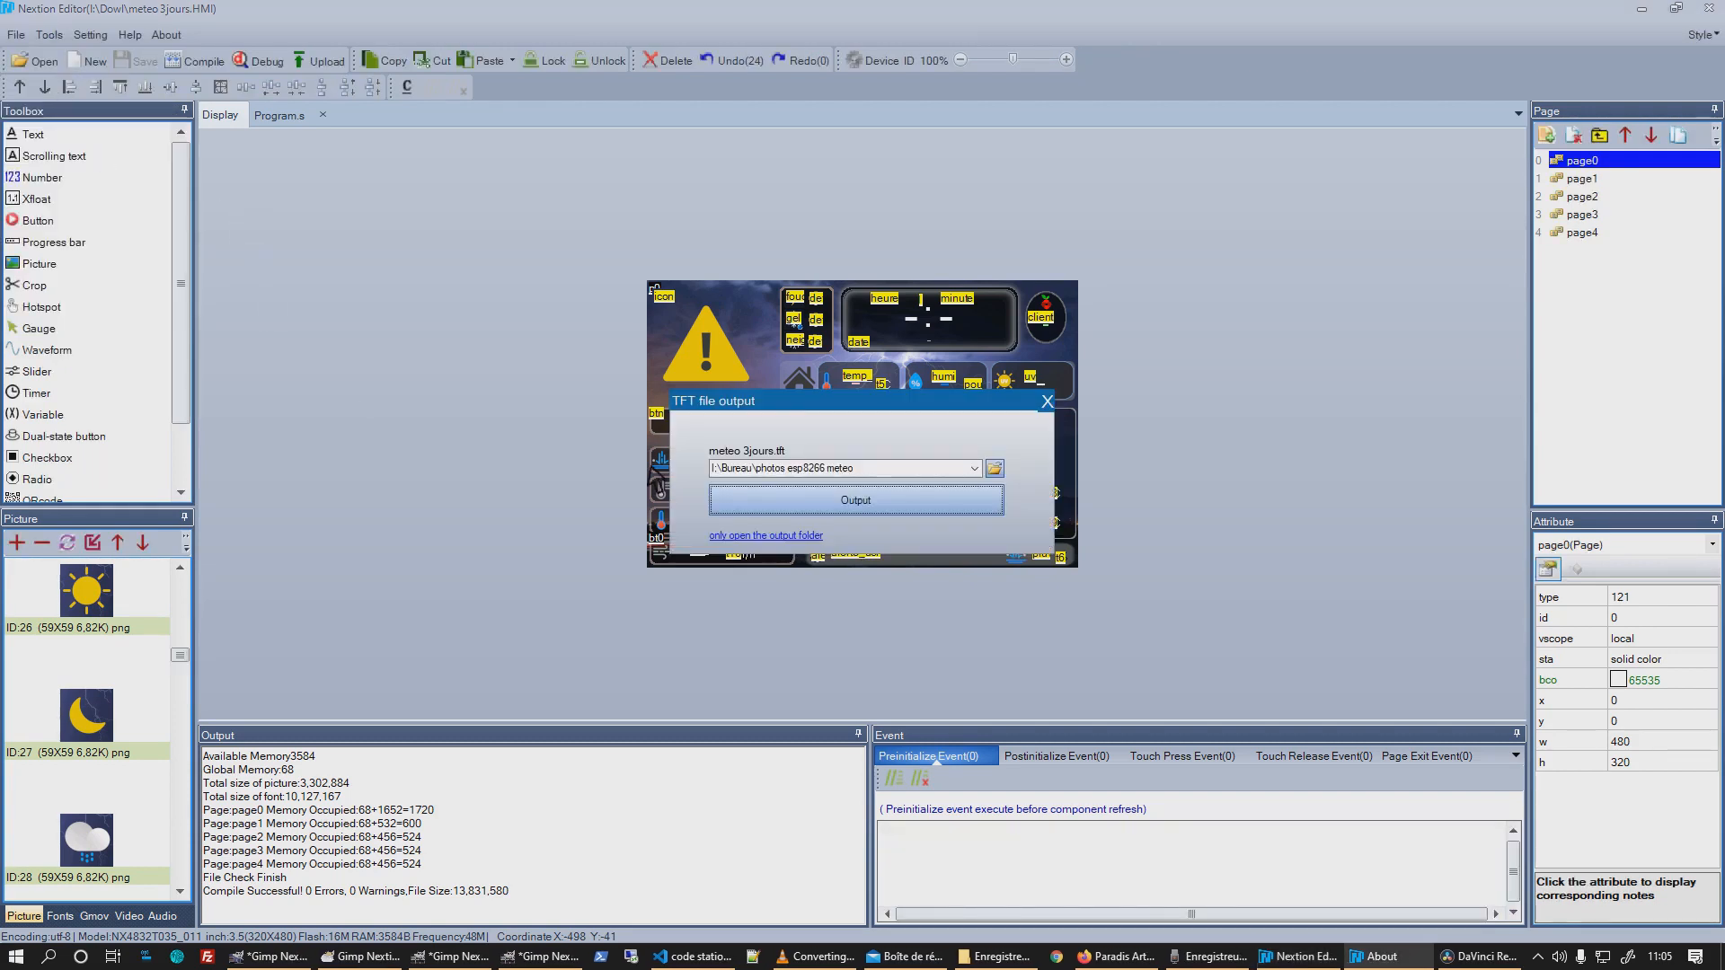
click(994, 468)
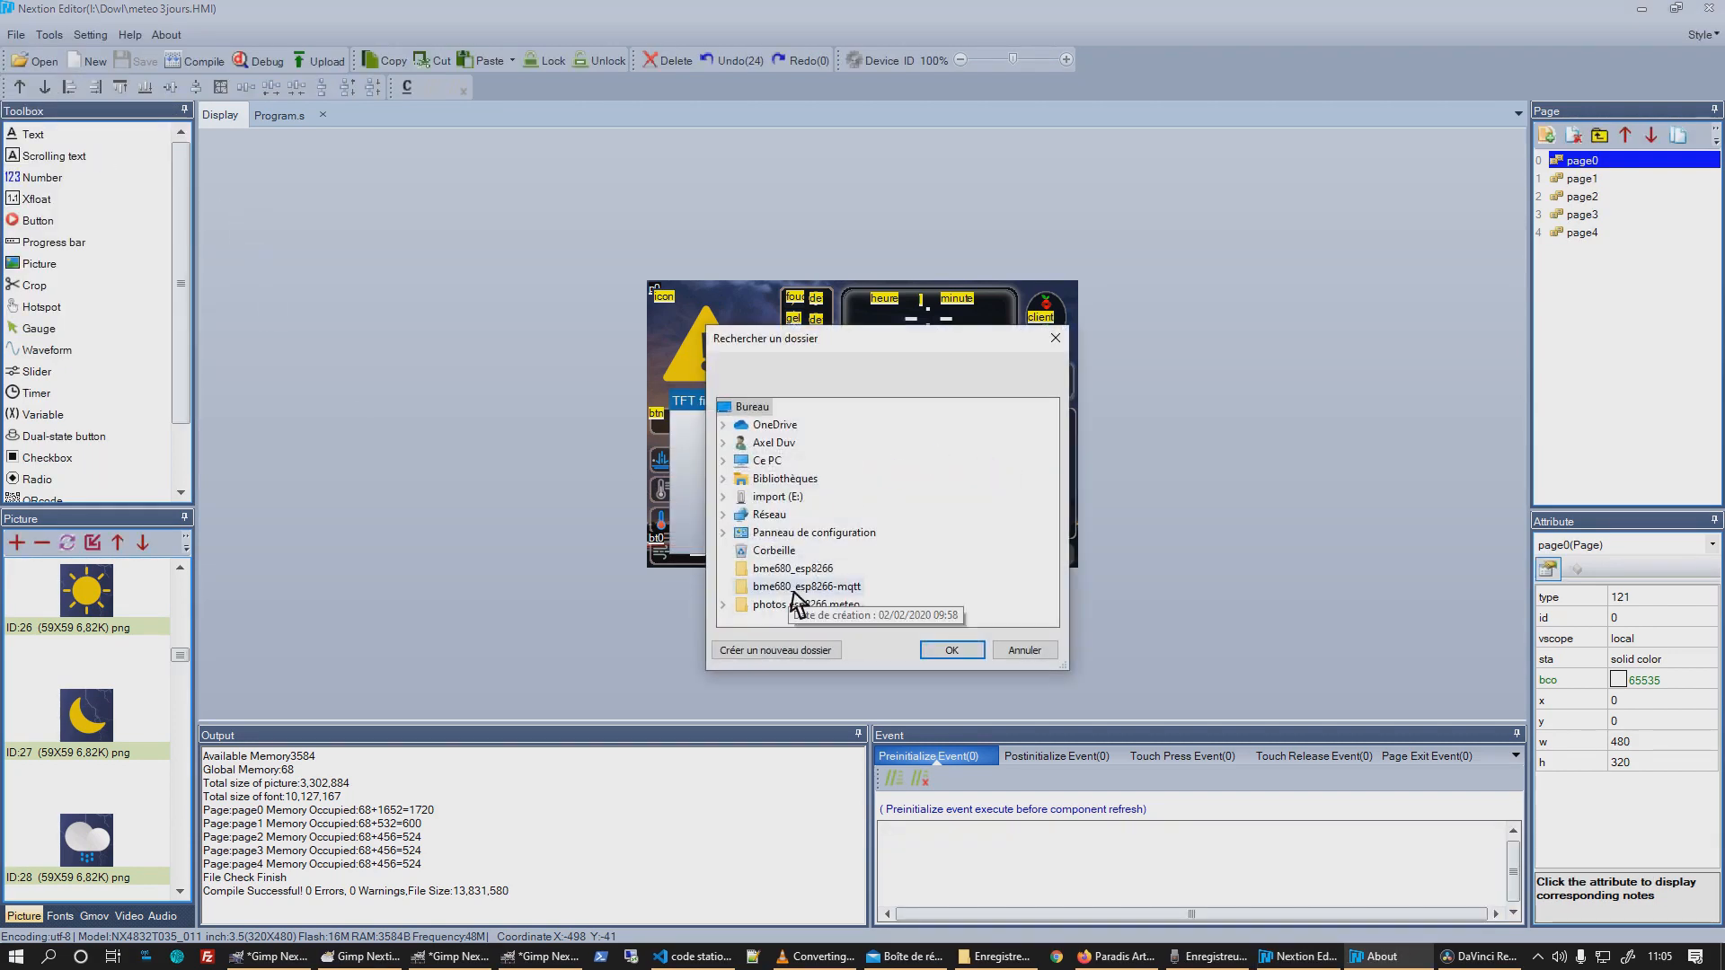
click(769, 497)
click(948, 649)
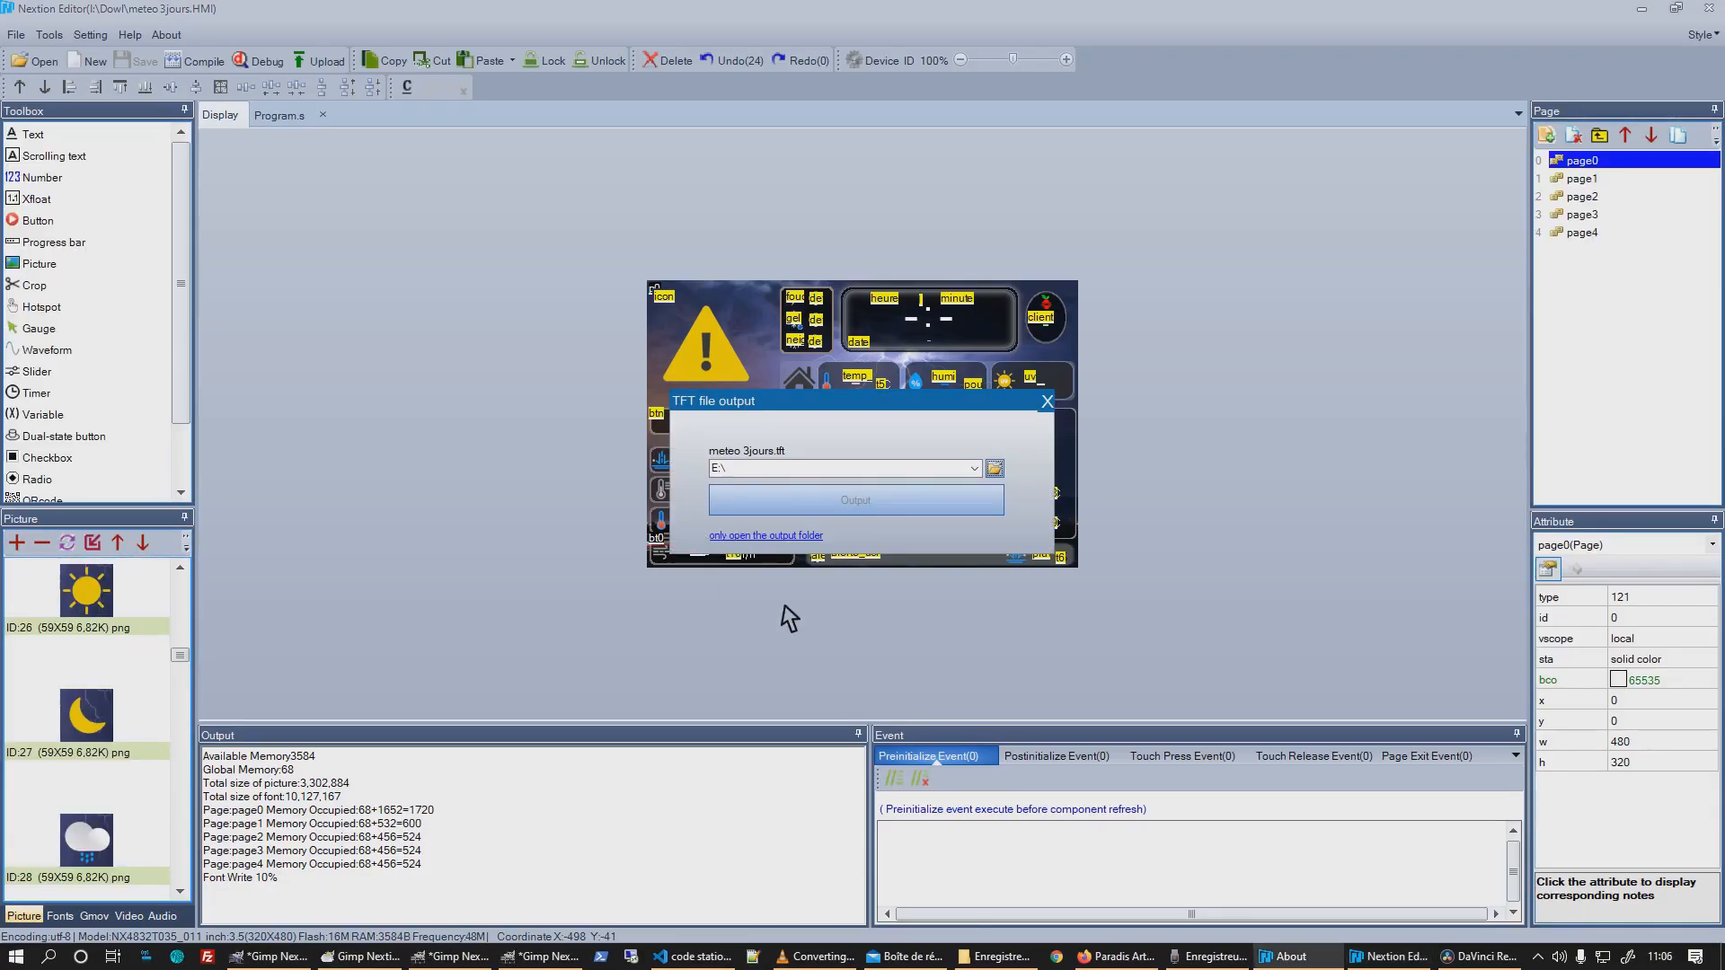
click(902, 499)
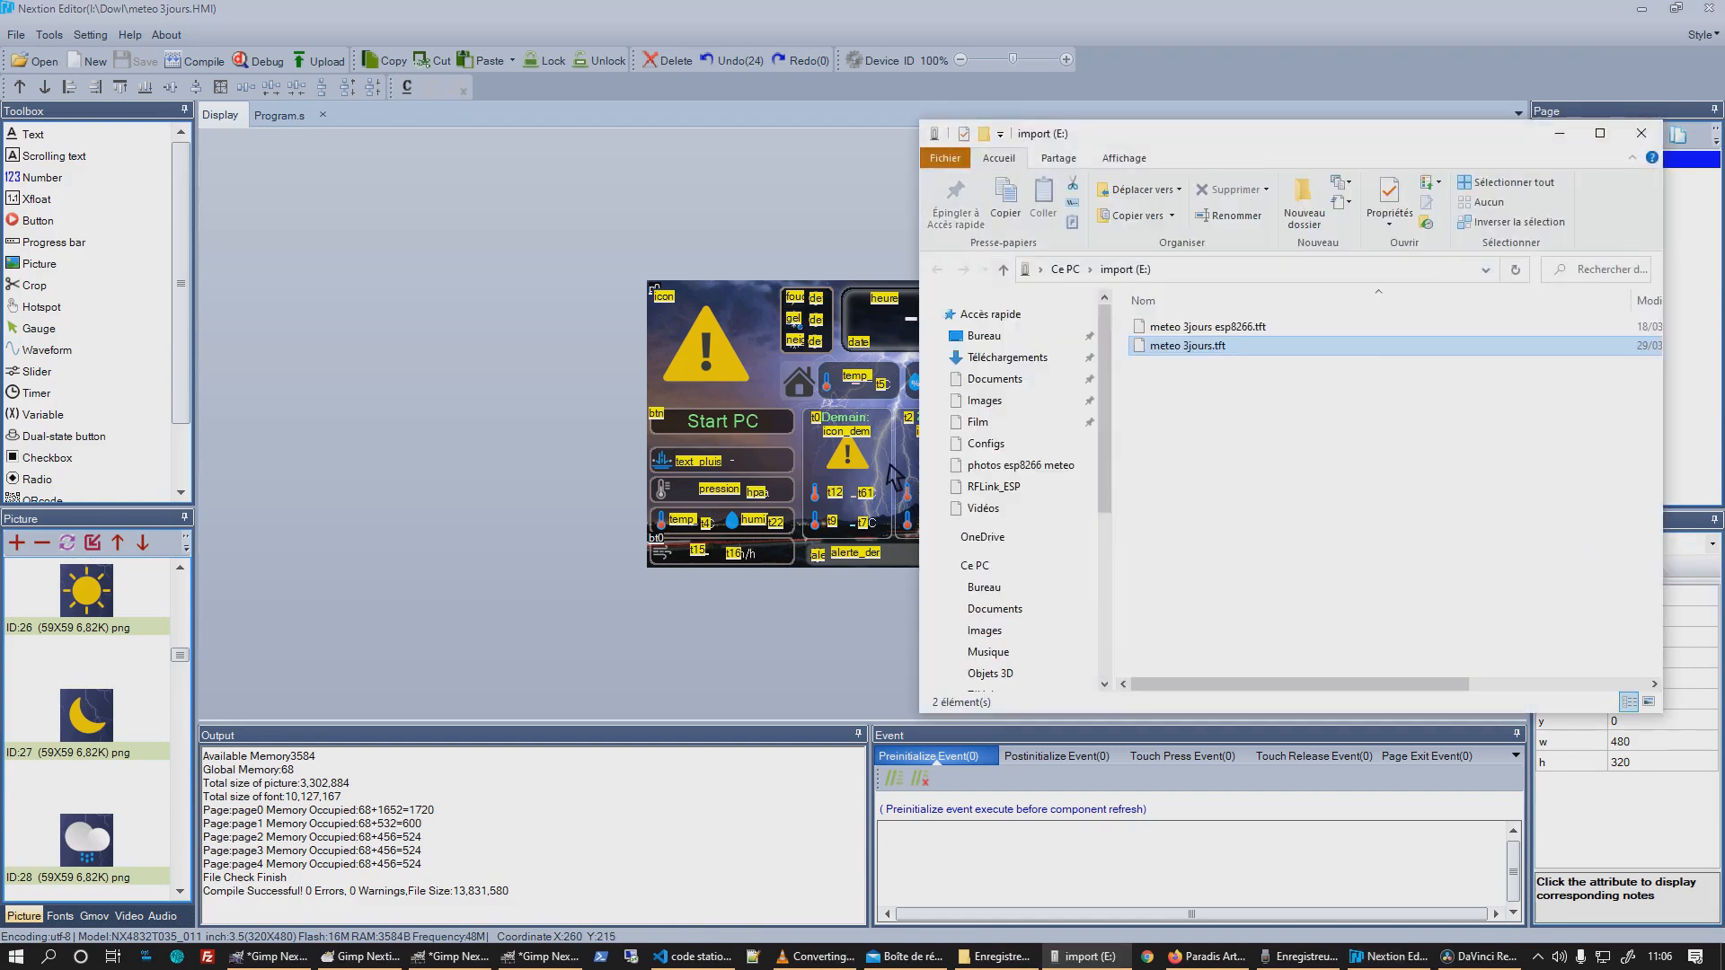
Delete meteo 3jours esp8266.tft from the import (E:) drive and return to Nextion Editor.
click(1268, 330)
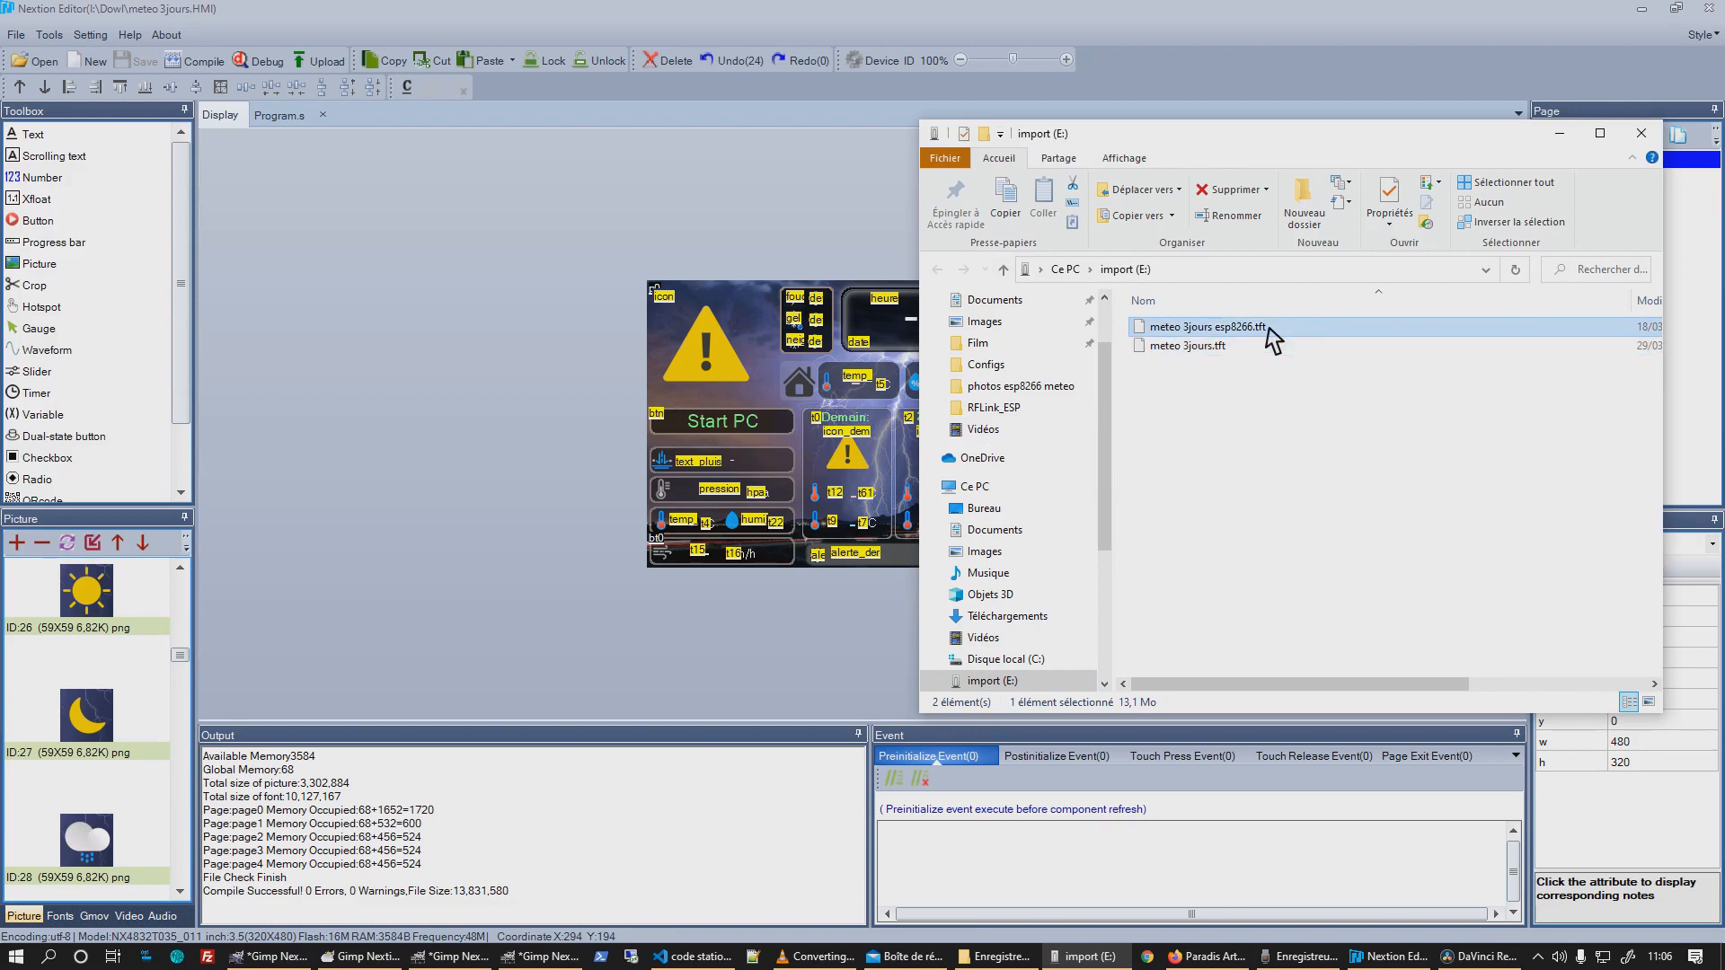
right_click(1267, 329)
click(1379, 639)
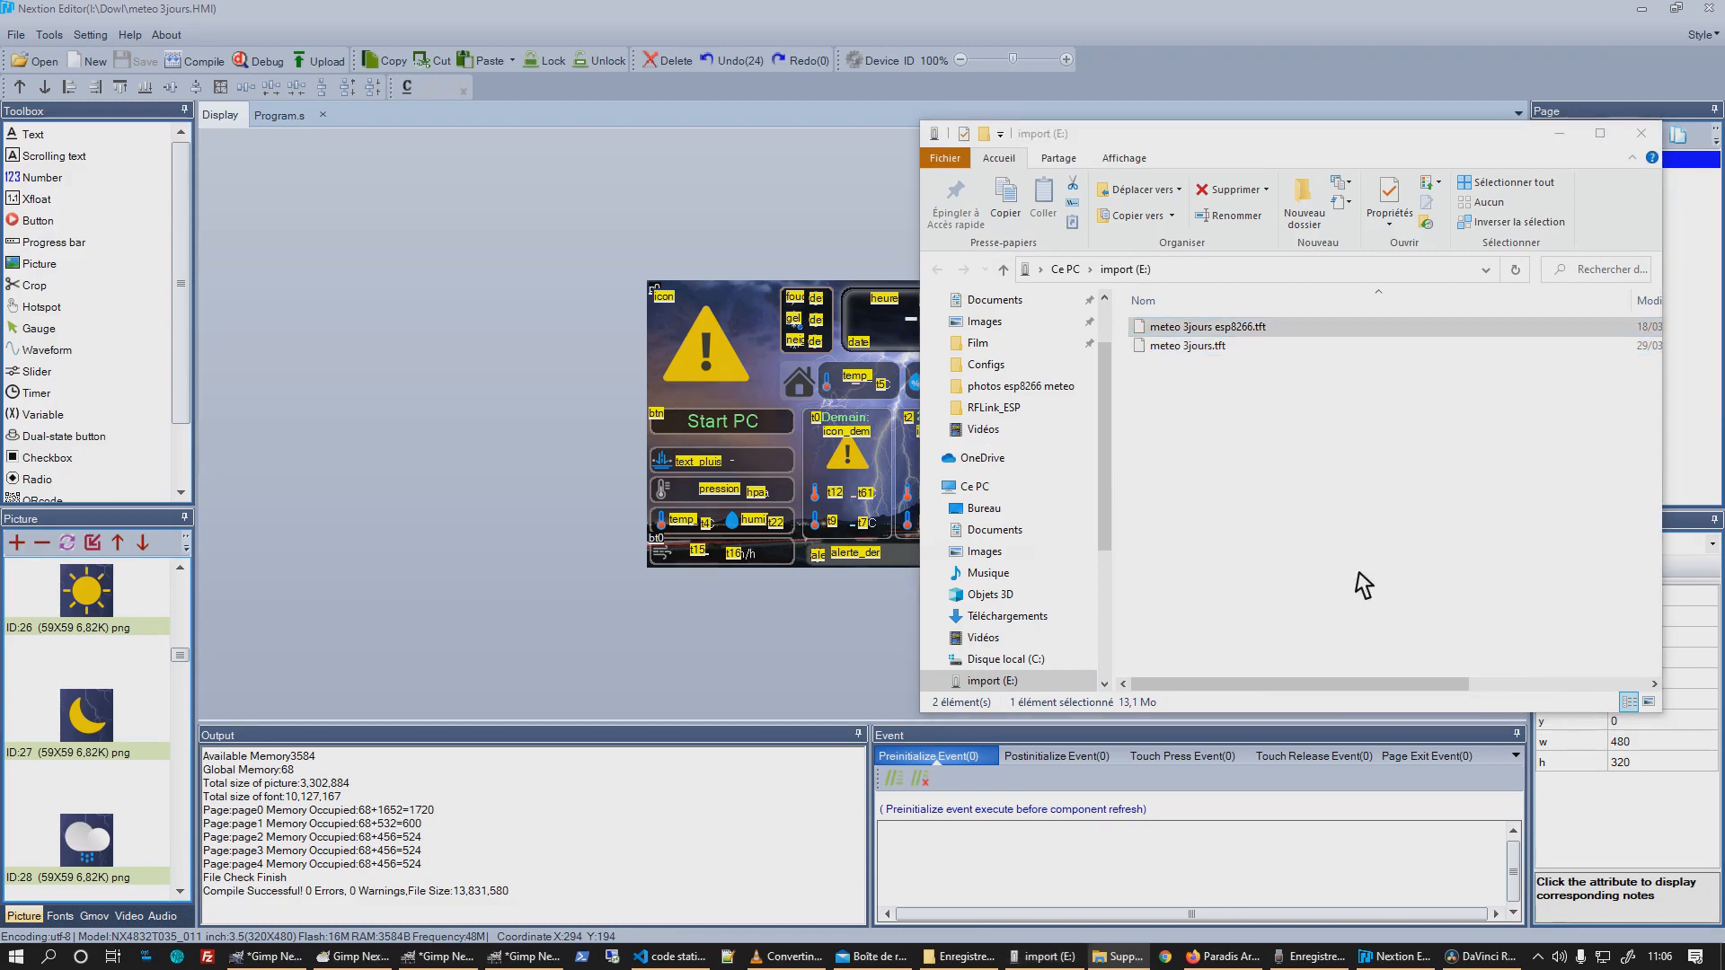
click(926, 557)
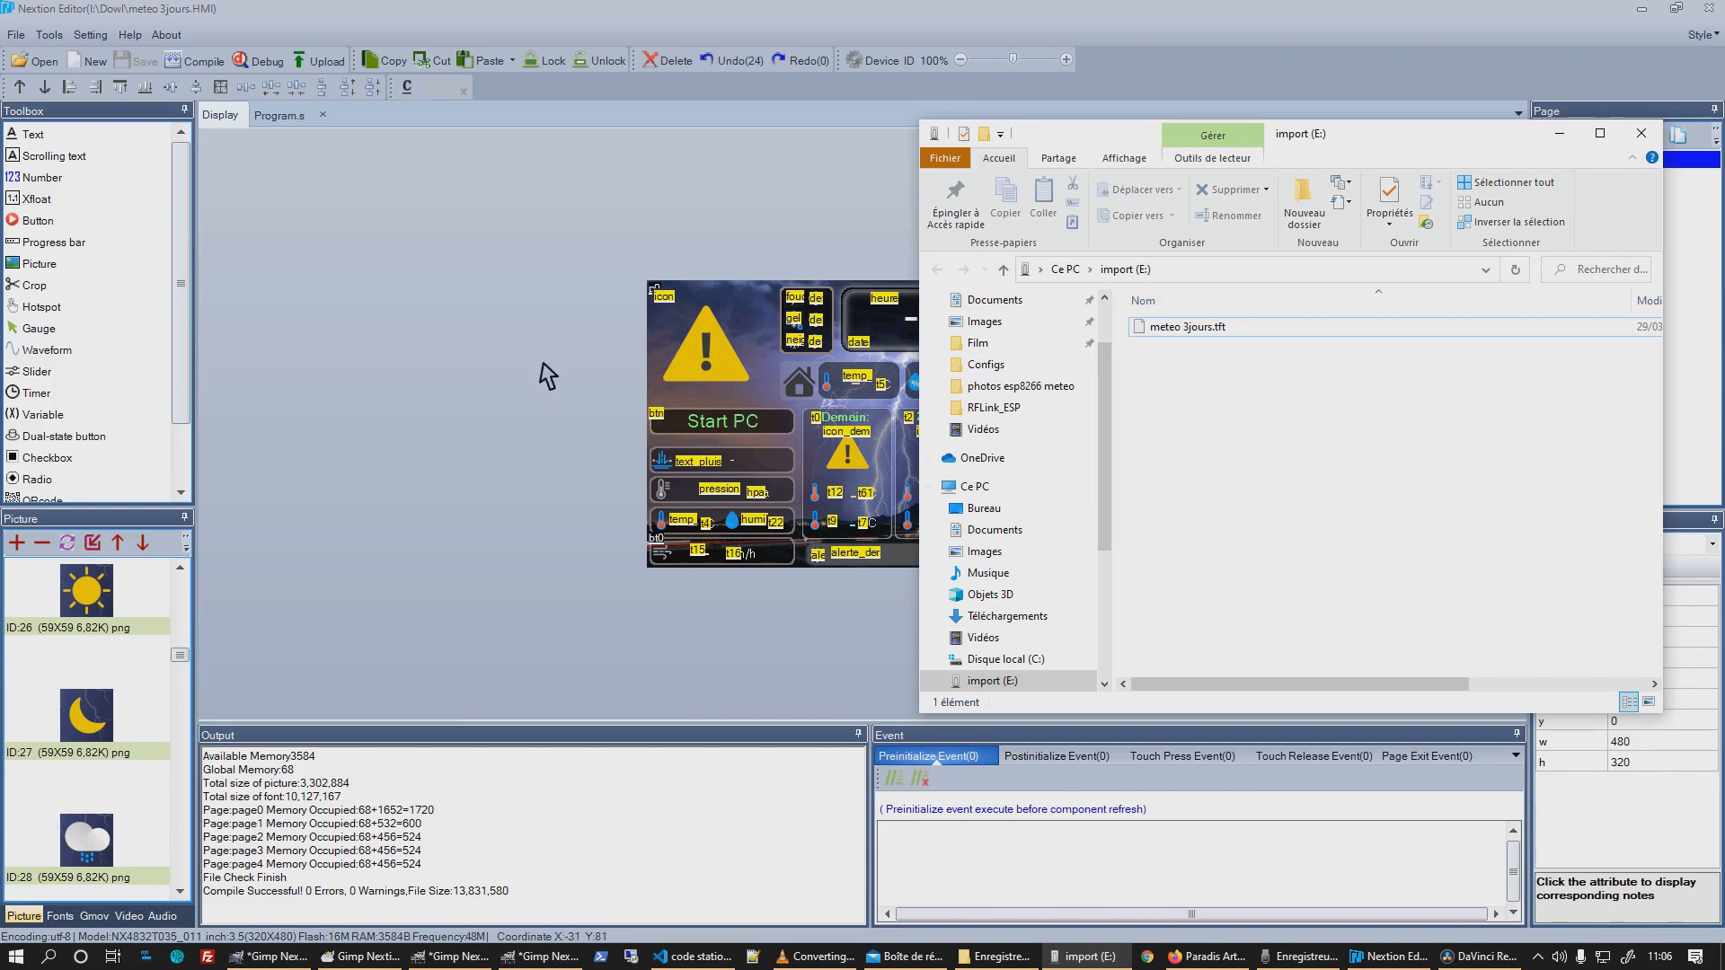
click(399, 382)
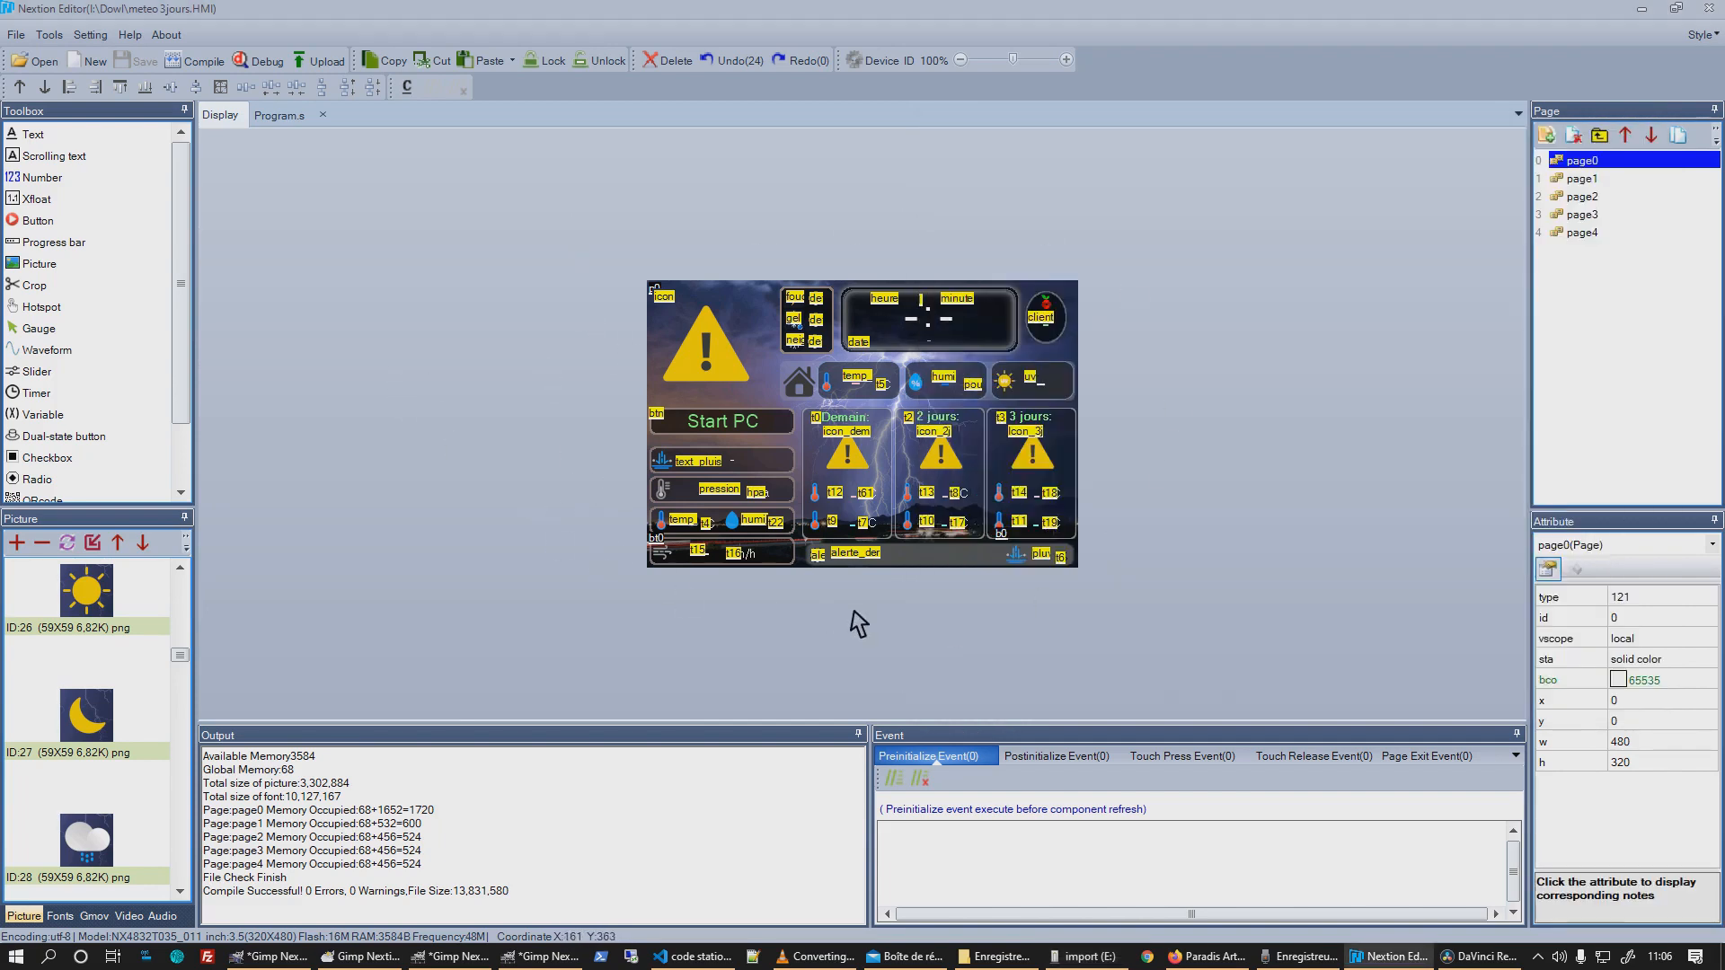
Inspect the attributes of page0's temp_int text, Start PC button, alerte_der scrolling text and pluvio_s text.
click(857, 381)
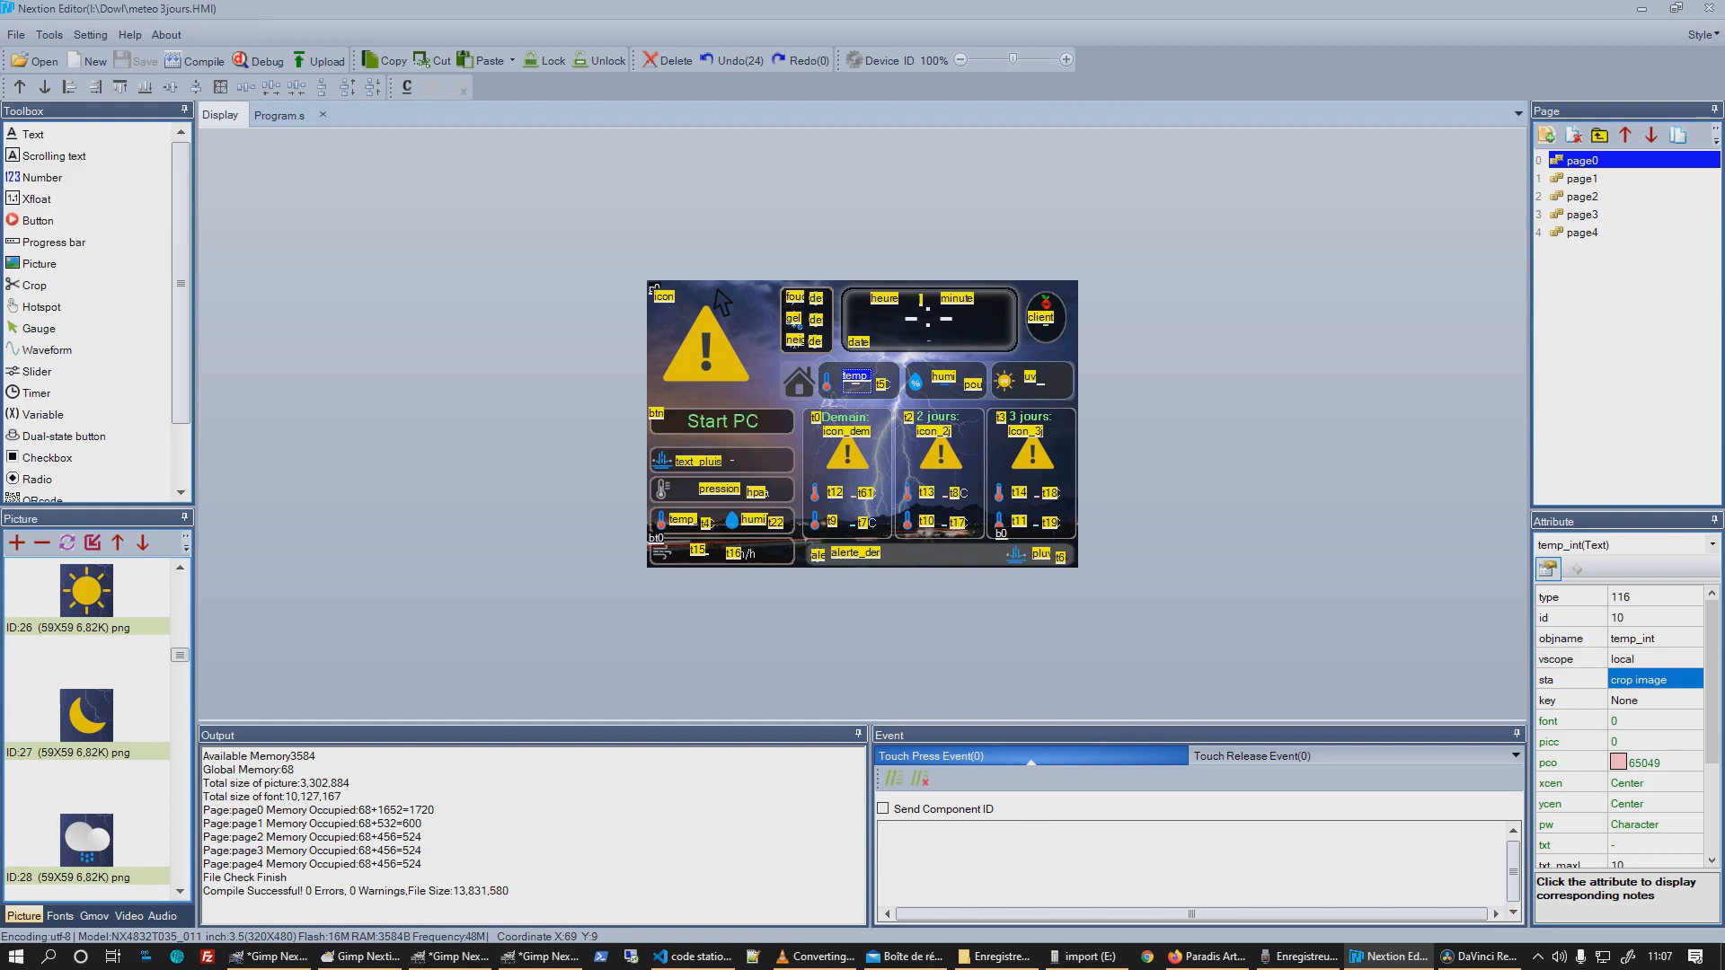
click(753, 429)
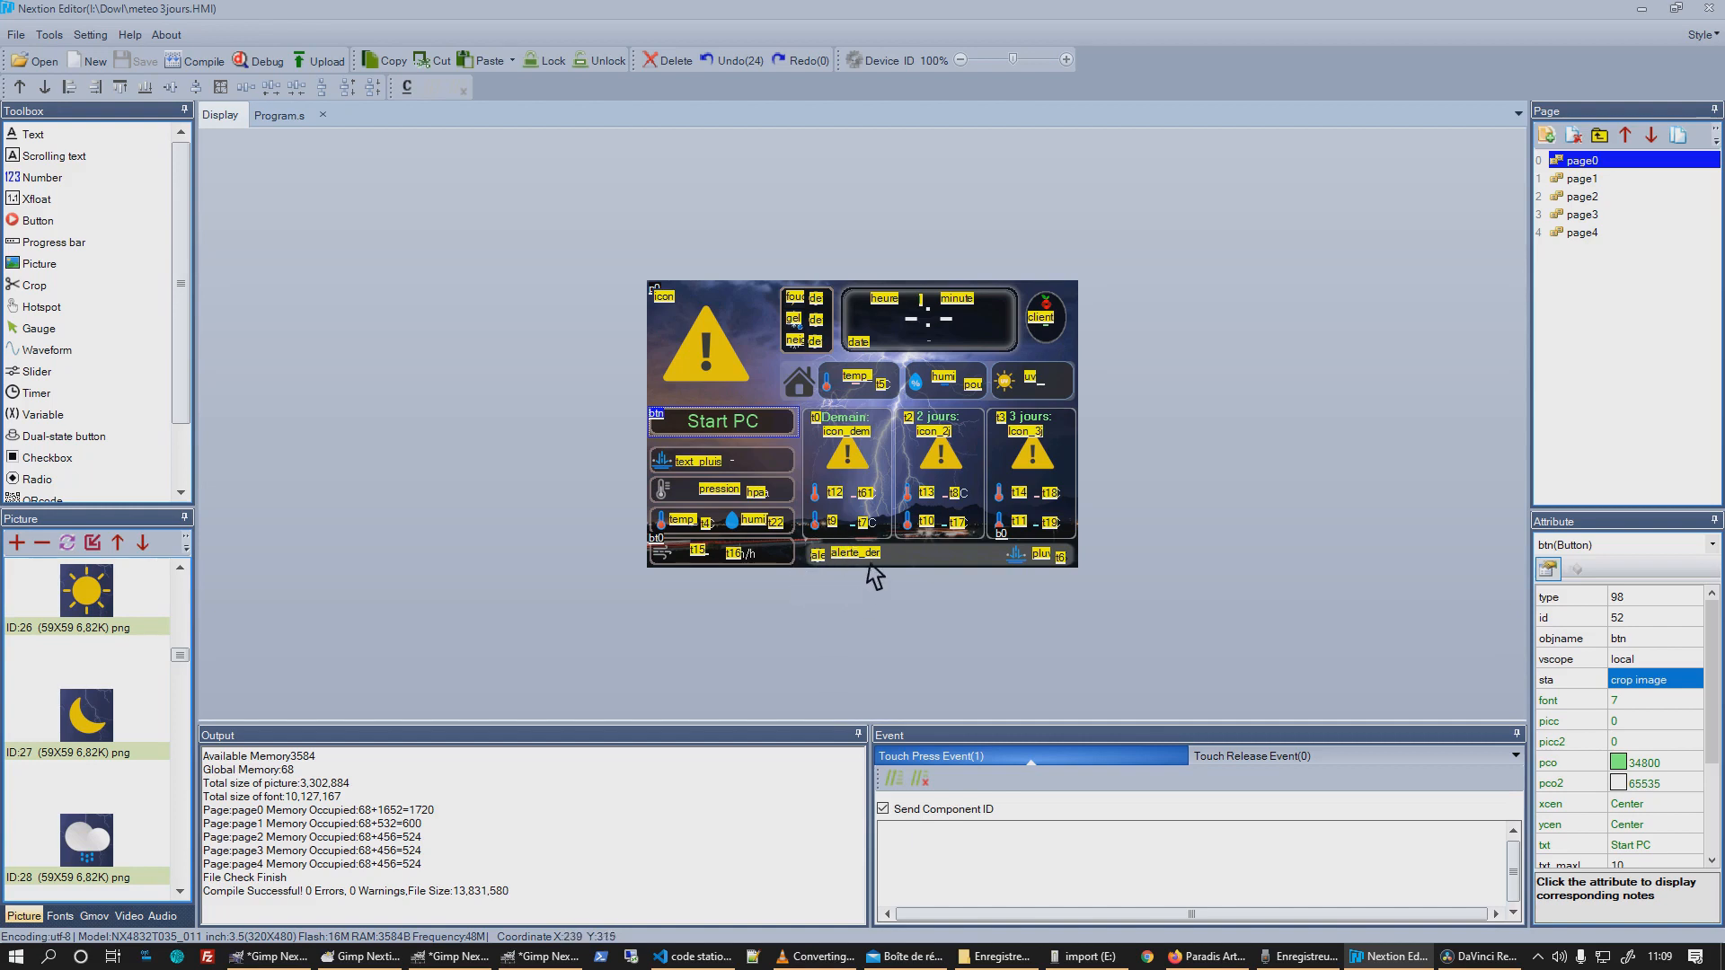
click(933, 554)
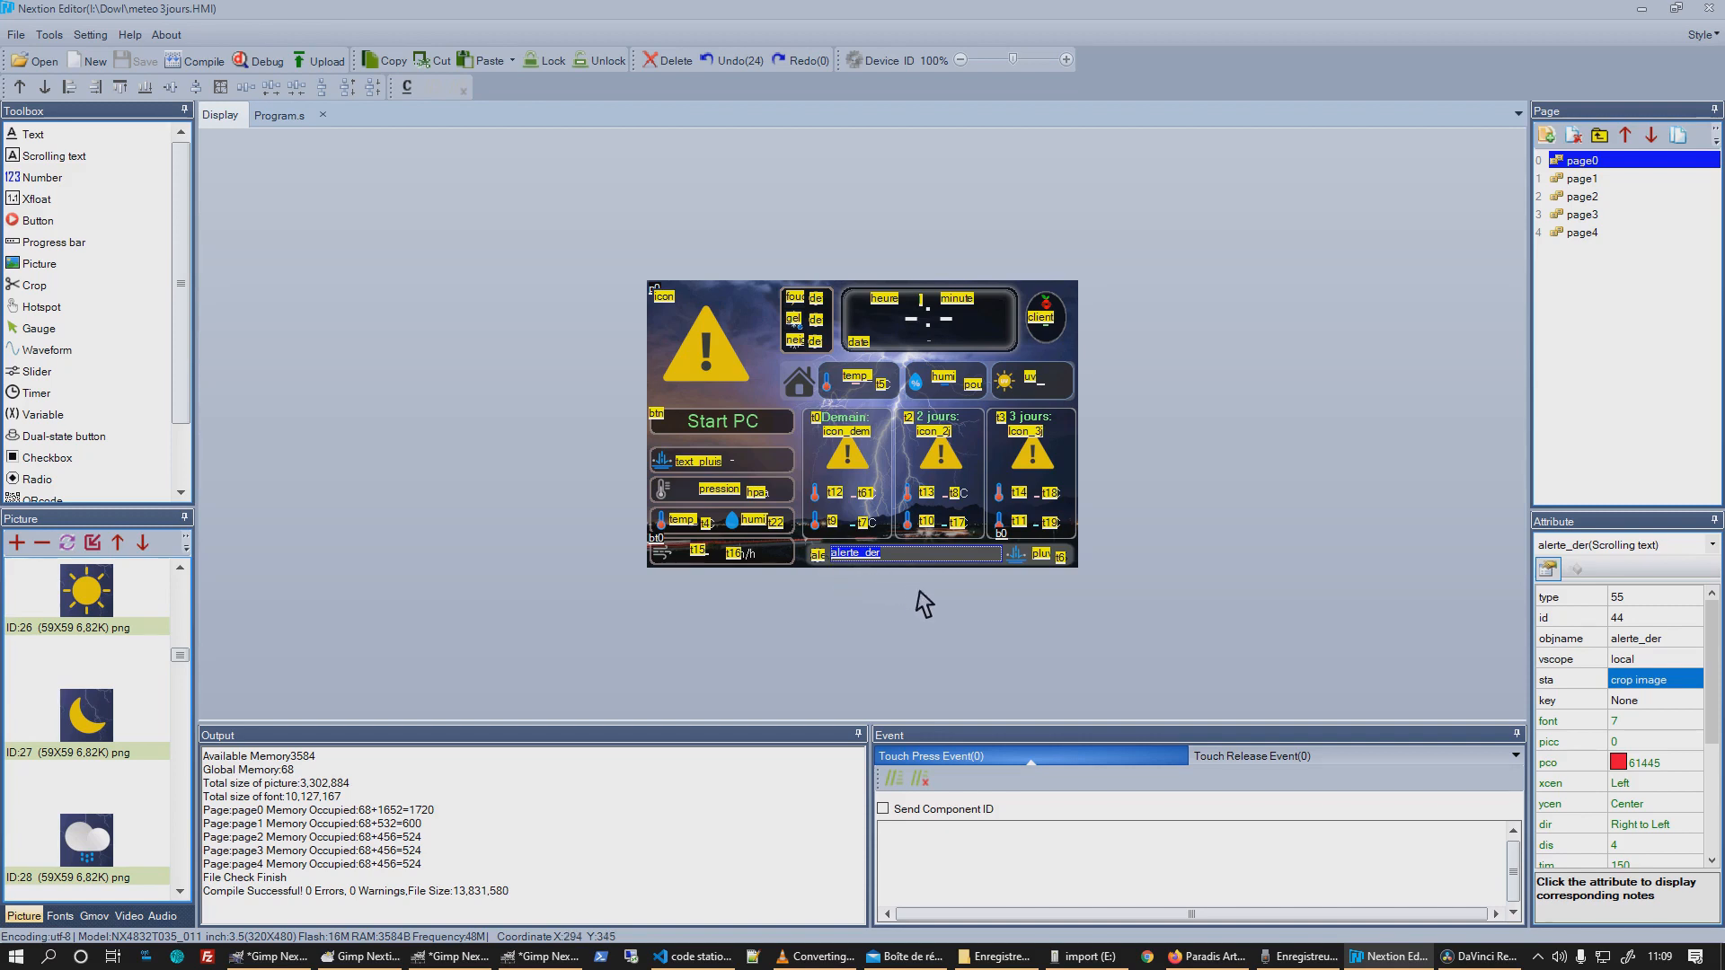
click(1042, 554)
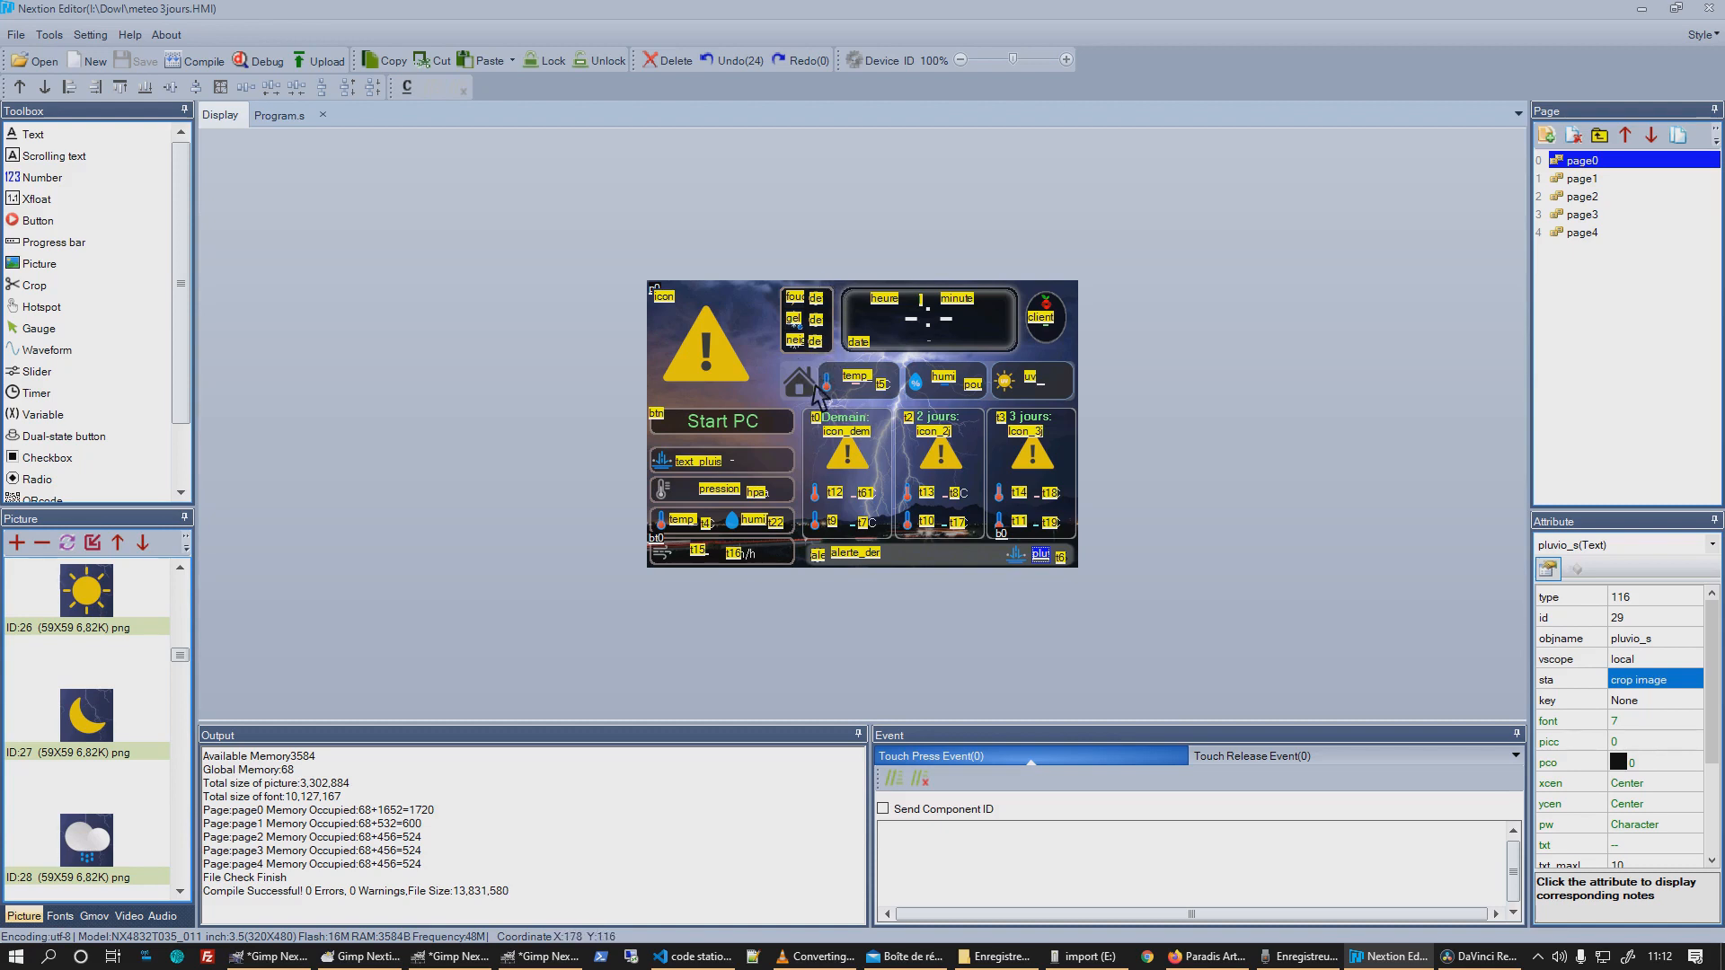
Inspect page1's Reboot HA button and page2's Chambre, btn_1 and int_pc buttons, ending back on page0.
click(1588, 178)
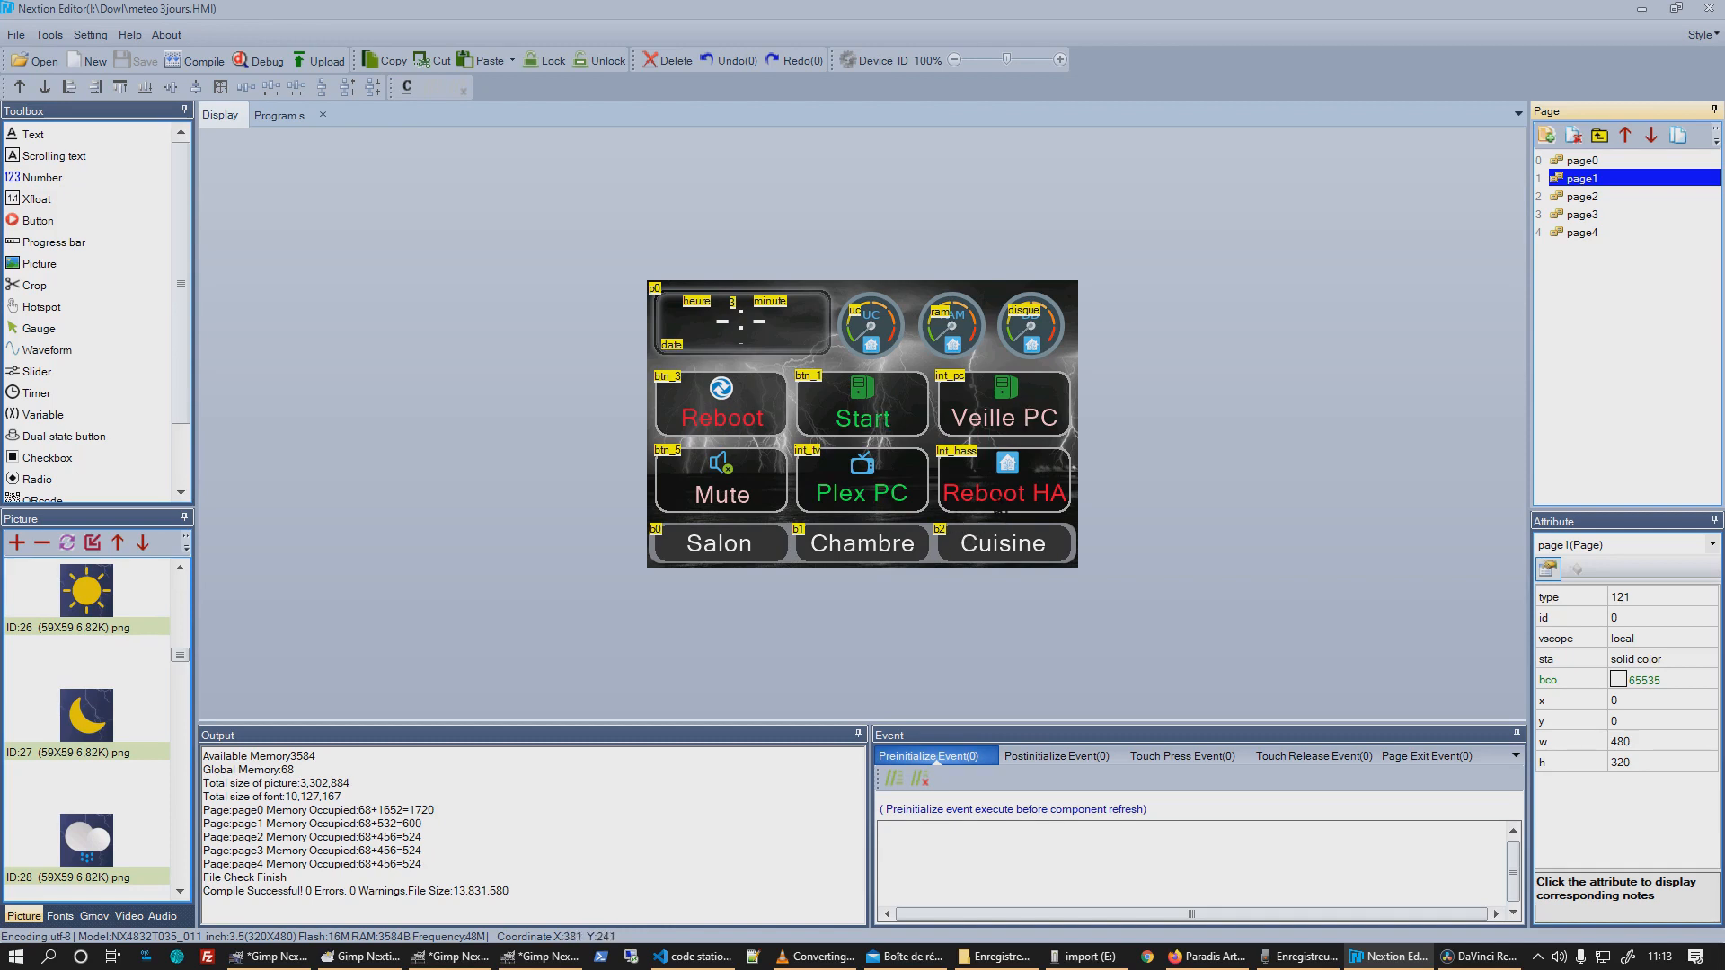
click(995, 503)
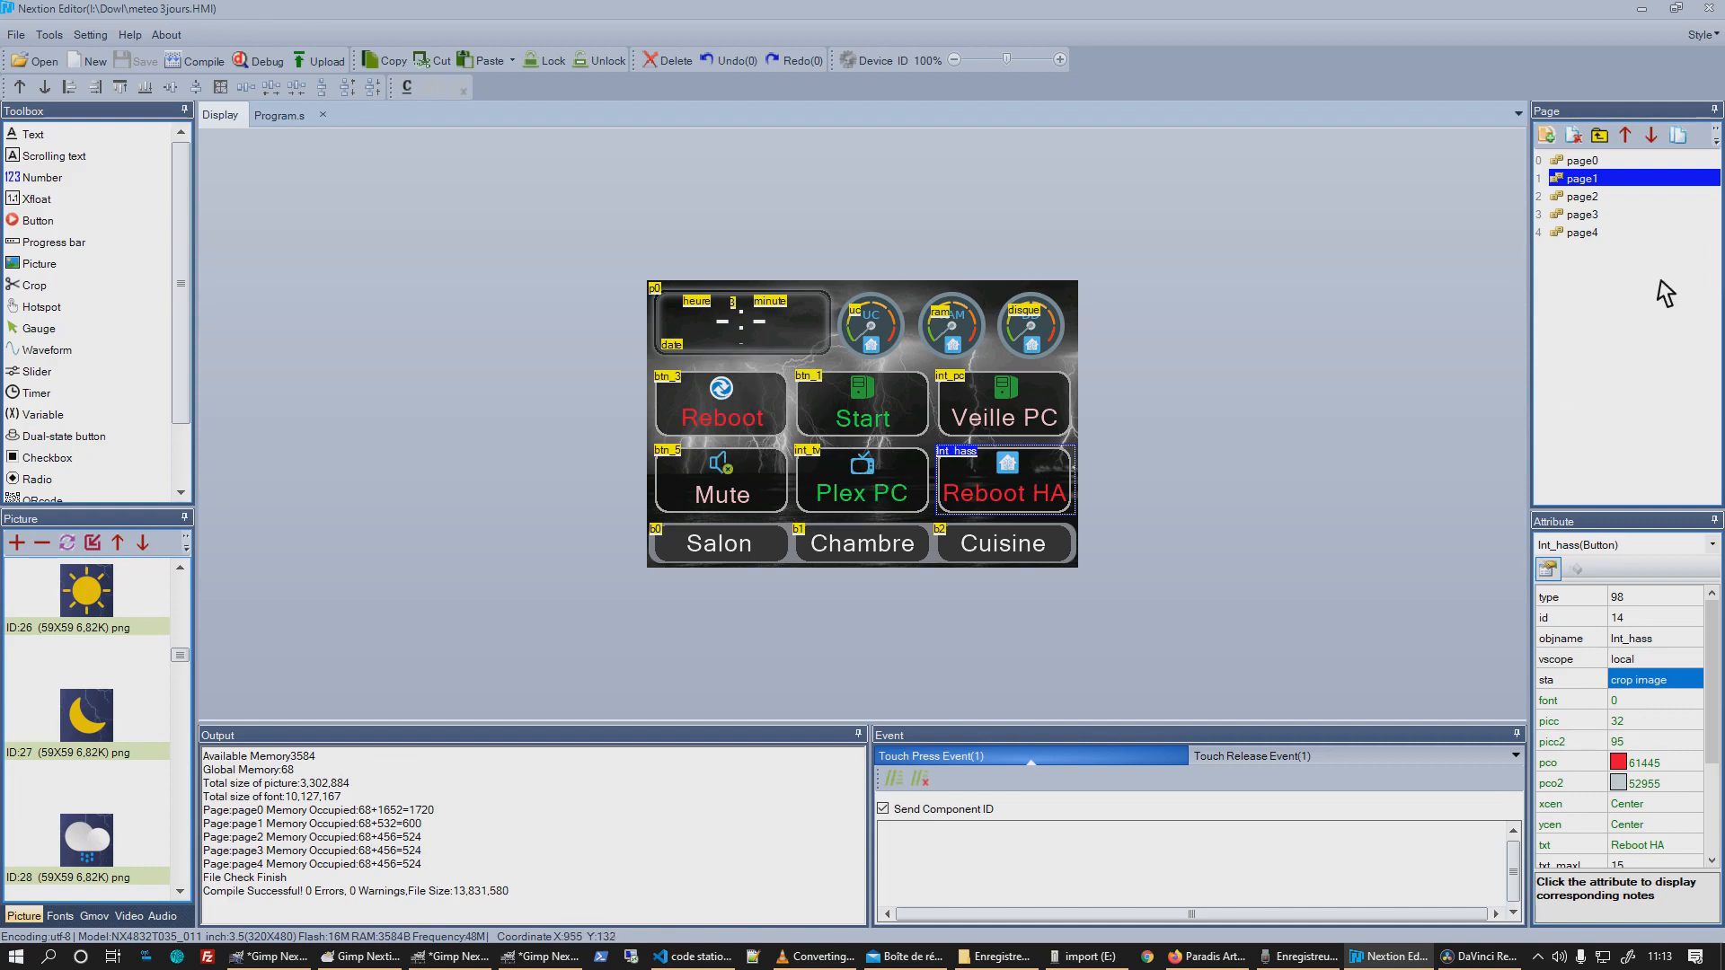
click(1588, 197)
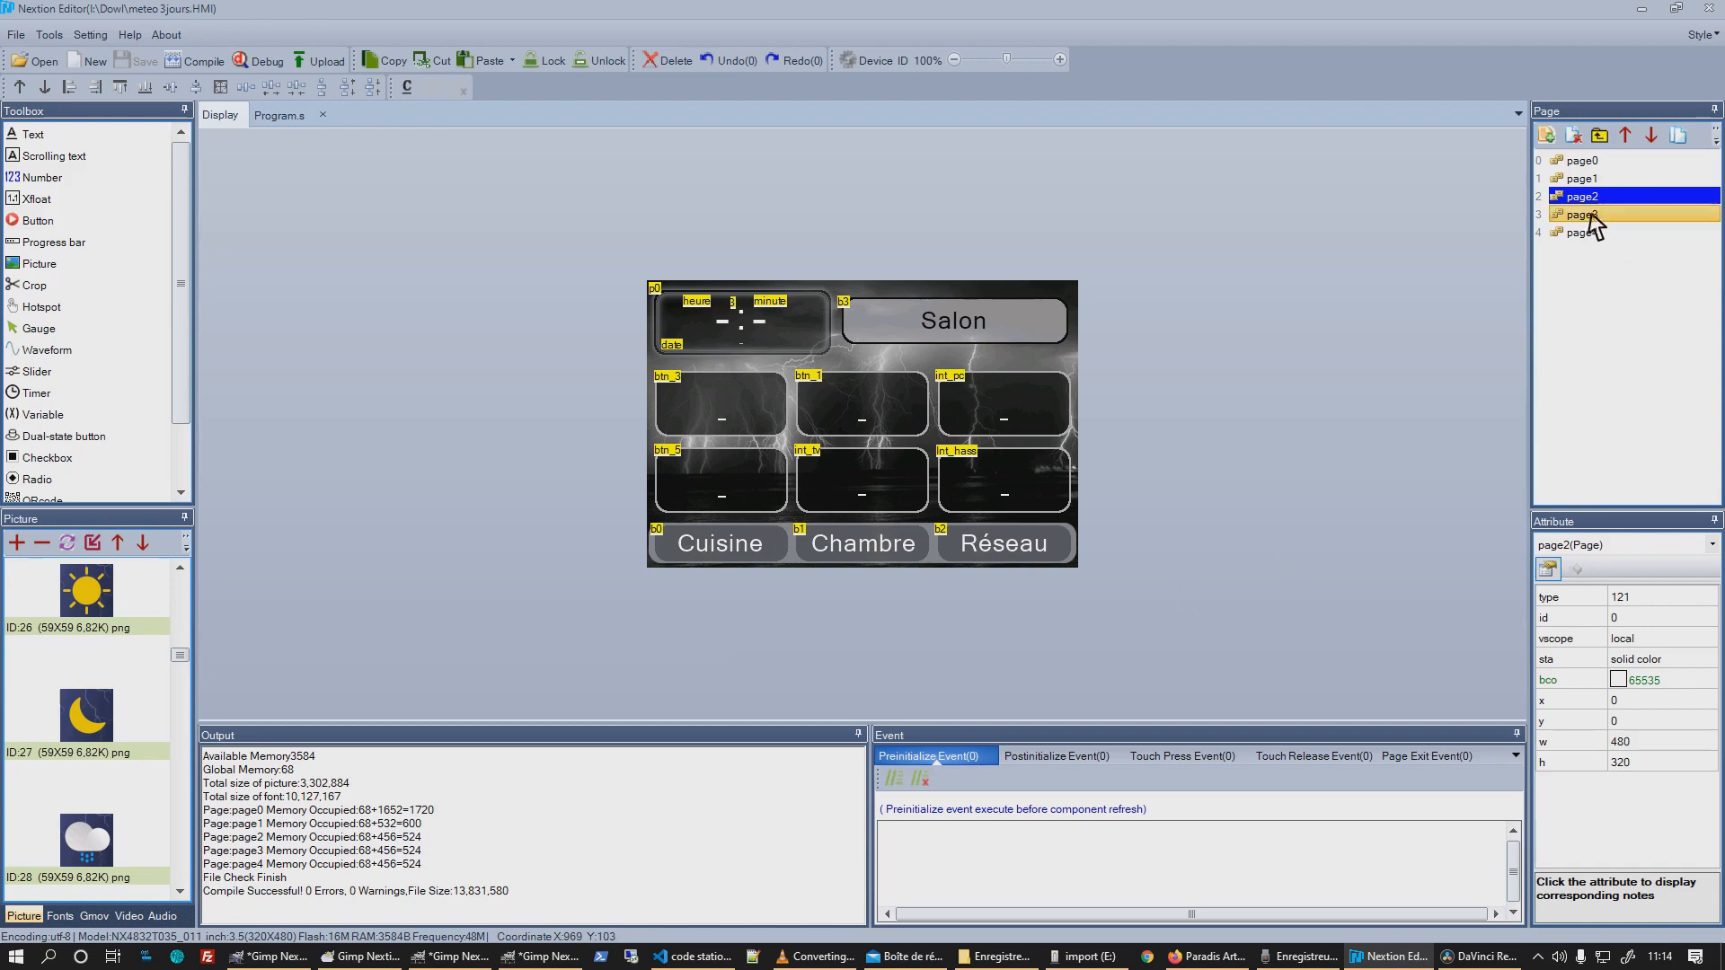
click(893, 549)
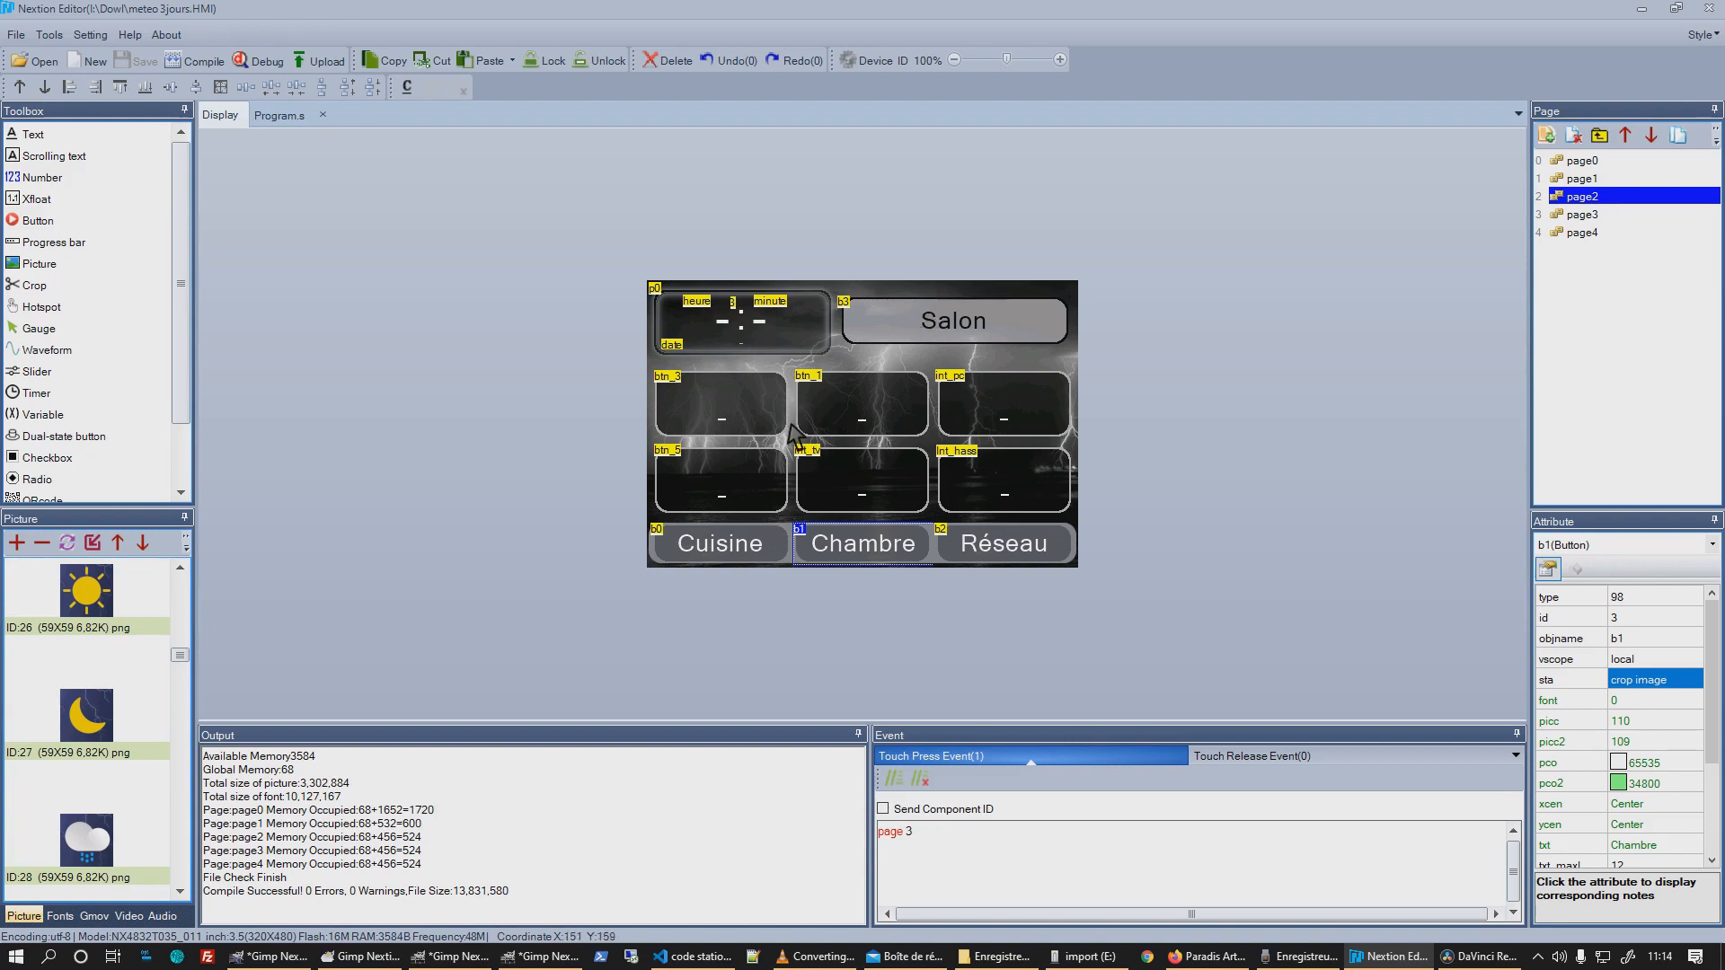
click(882, 432)
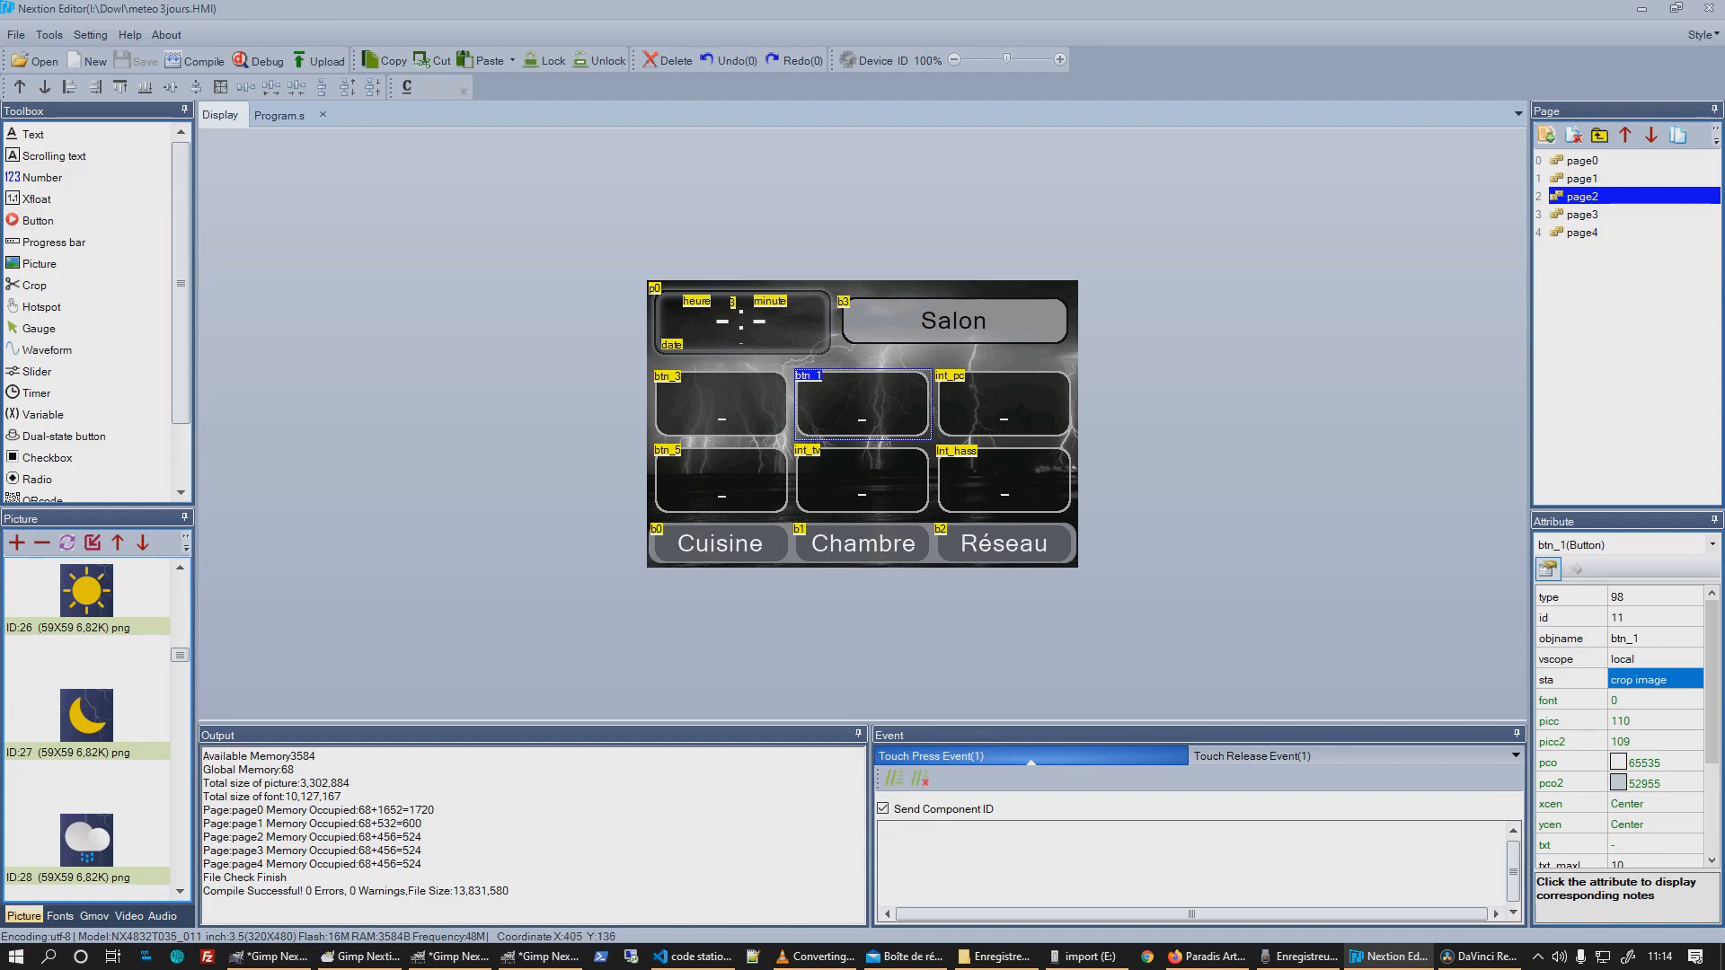
click(1017, 404)
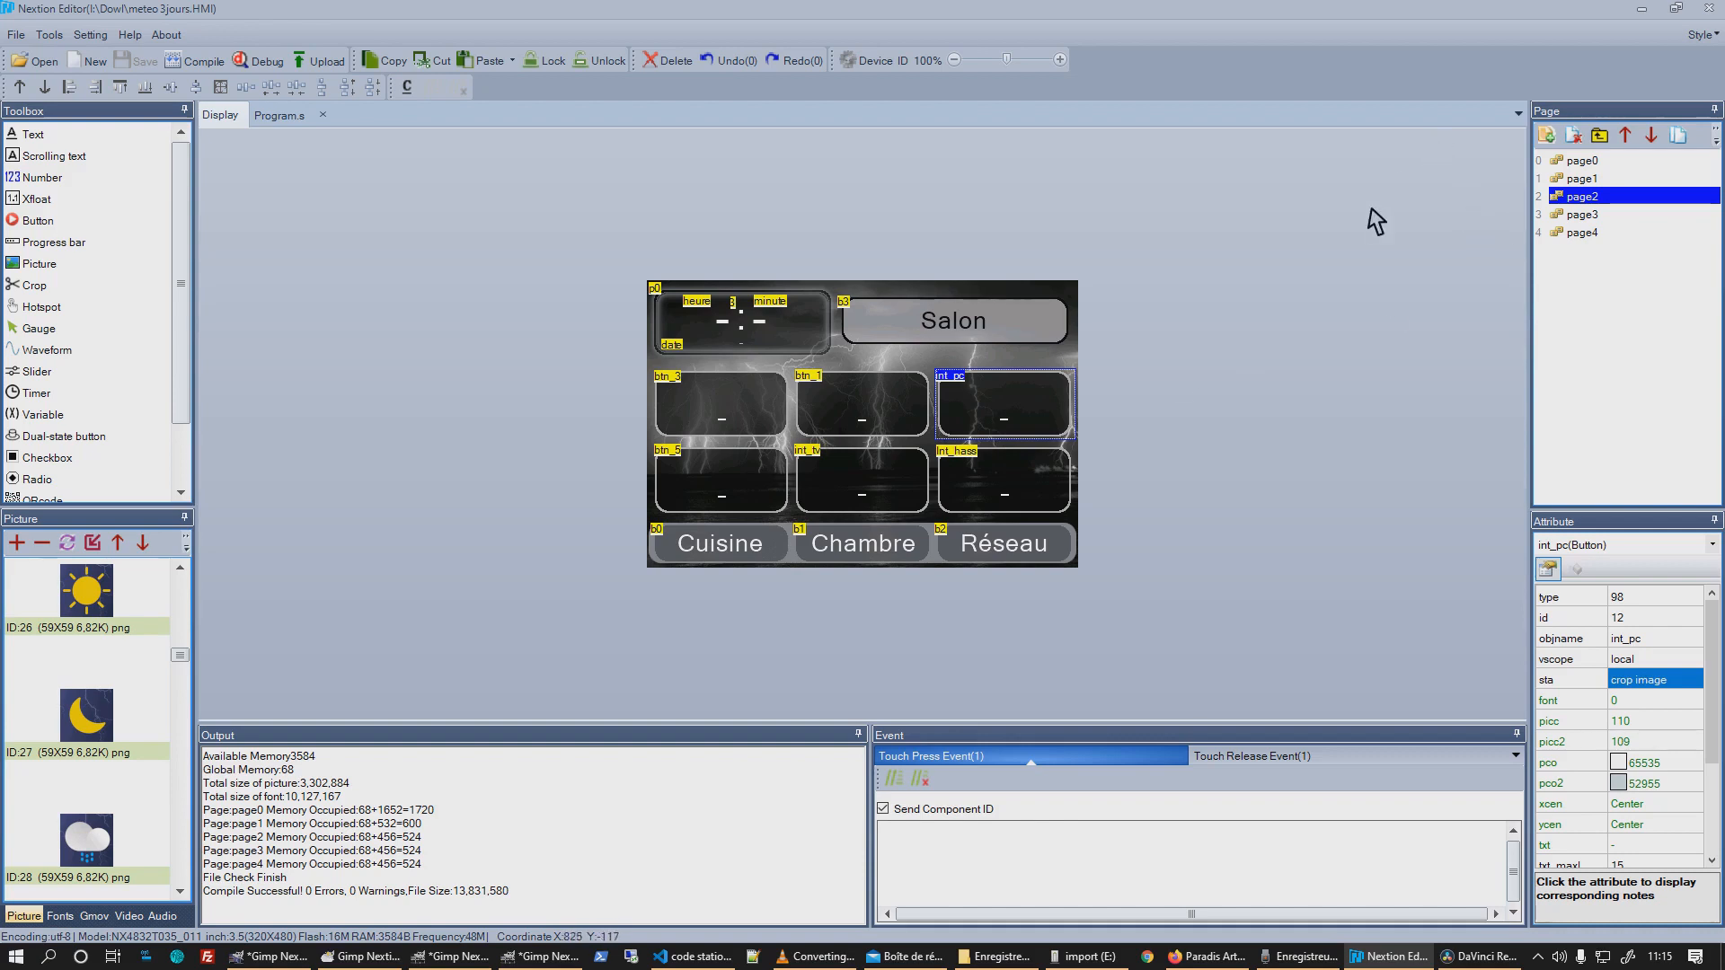
click(1260, 496)
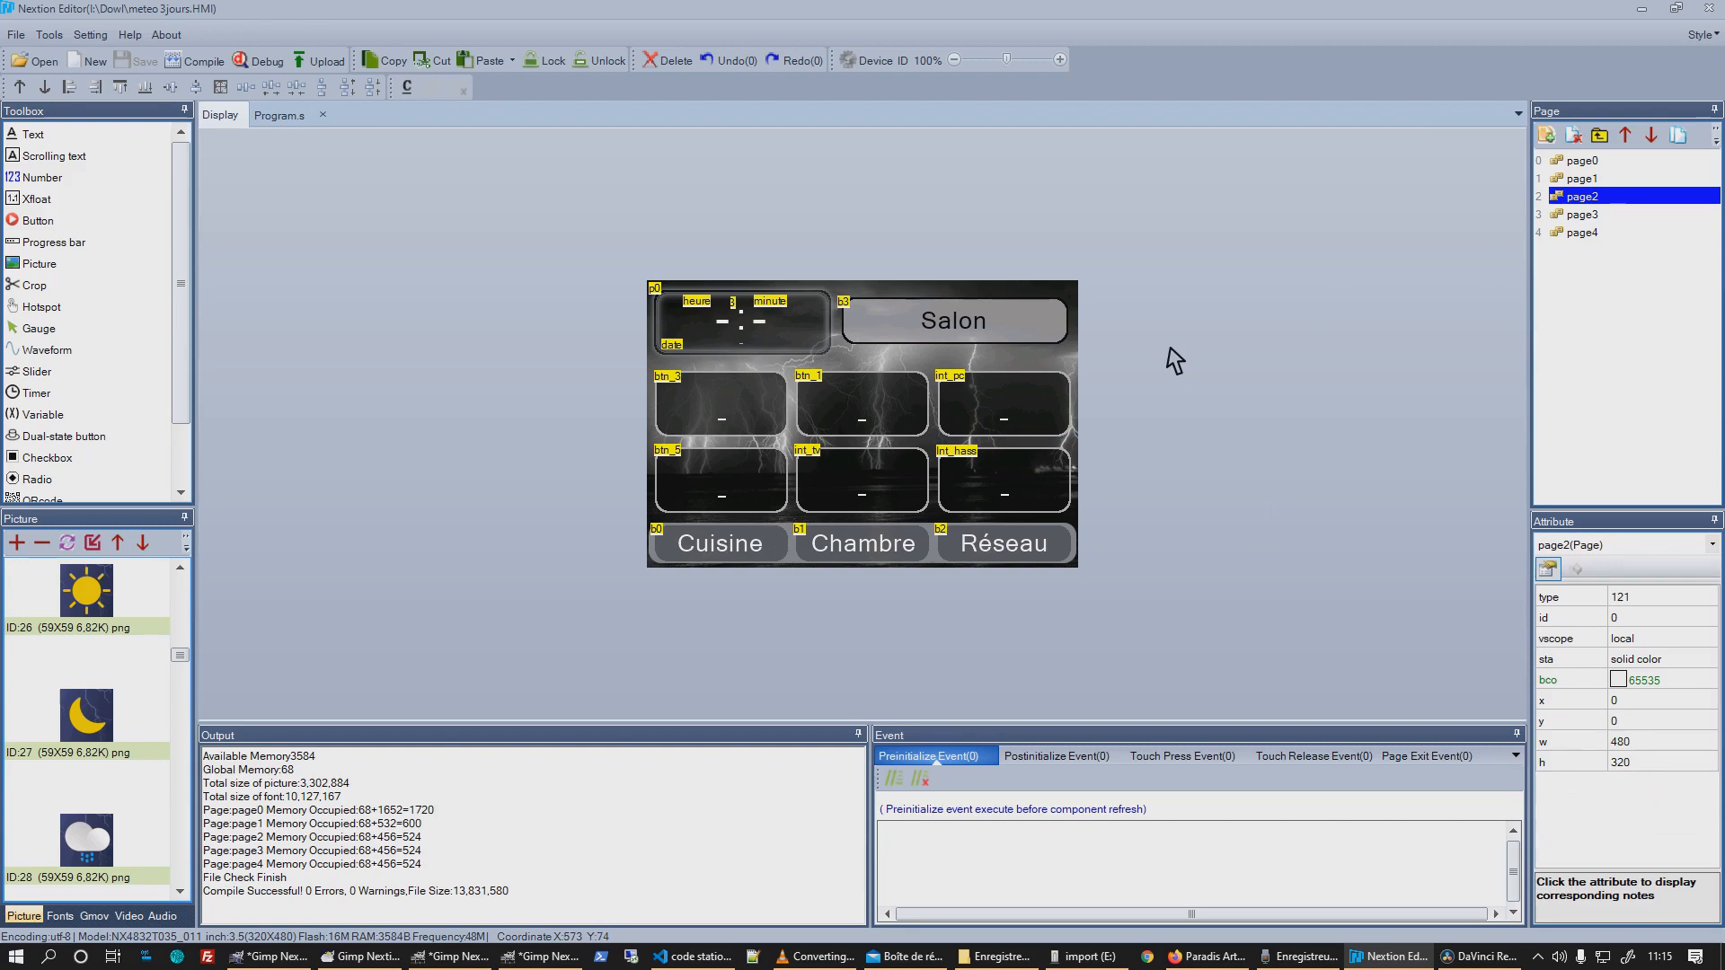
click(1608, 162)
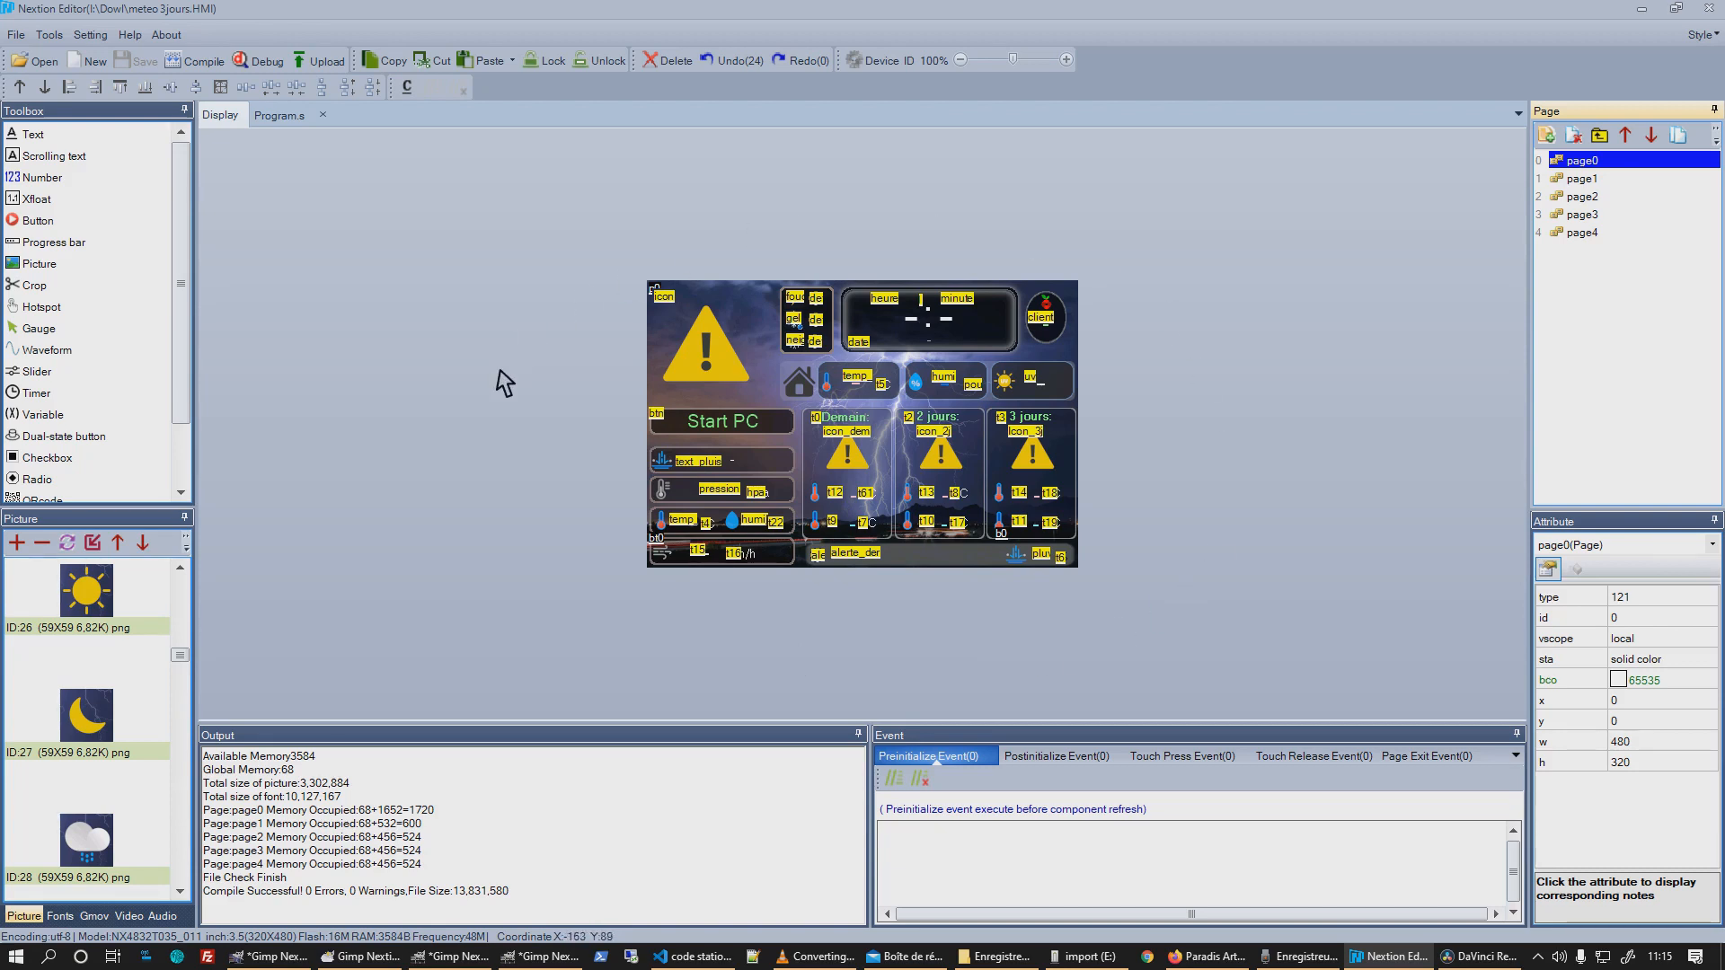
Switch to code station.yaml in Visual Studio Code and highlight the 'Jaune' state in the alerte_coul template.
click(1637, 13)
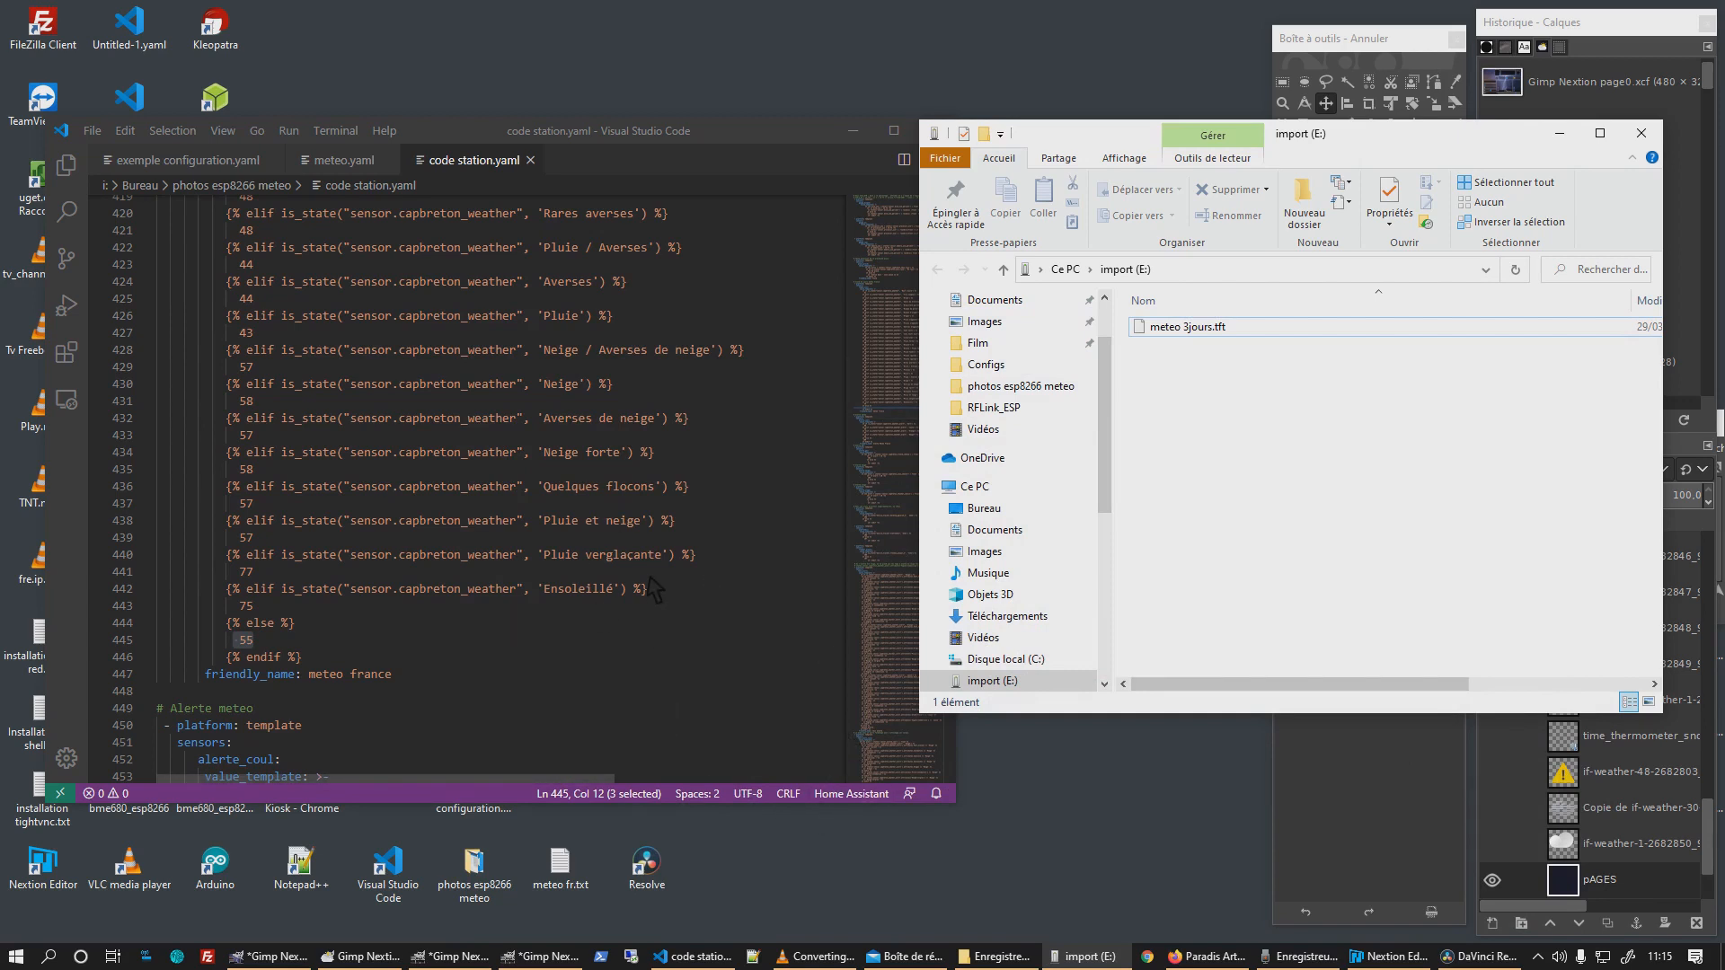
scroll(635, 645, down, 4)
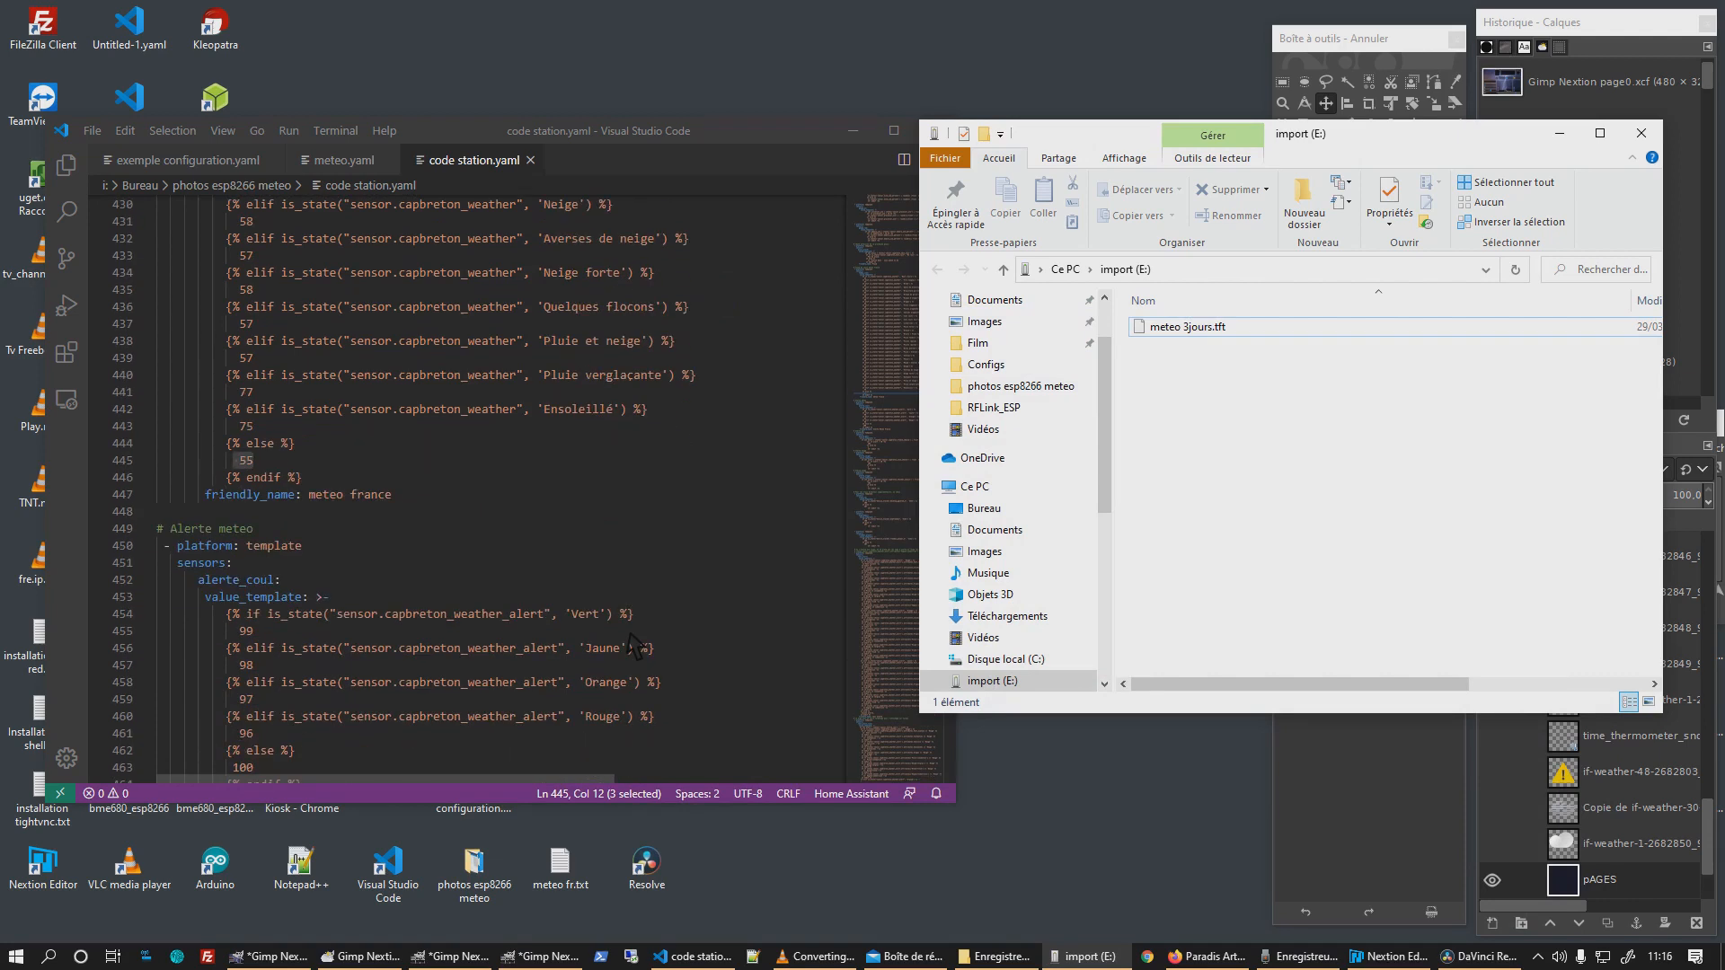
double_click(602, 648)
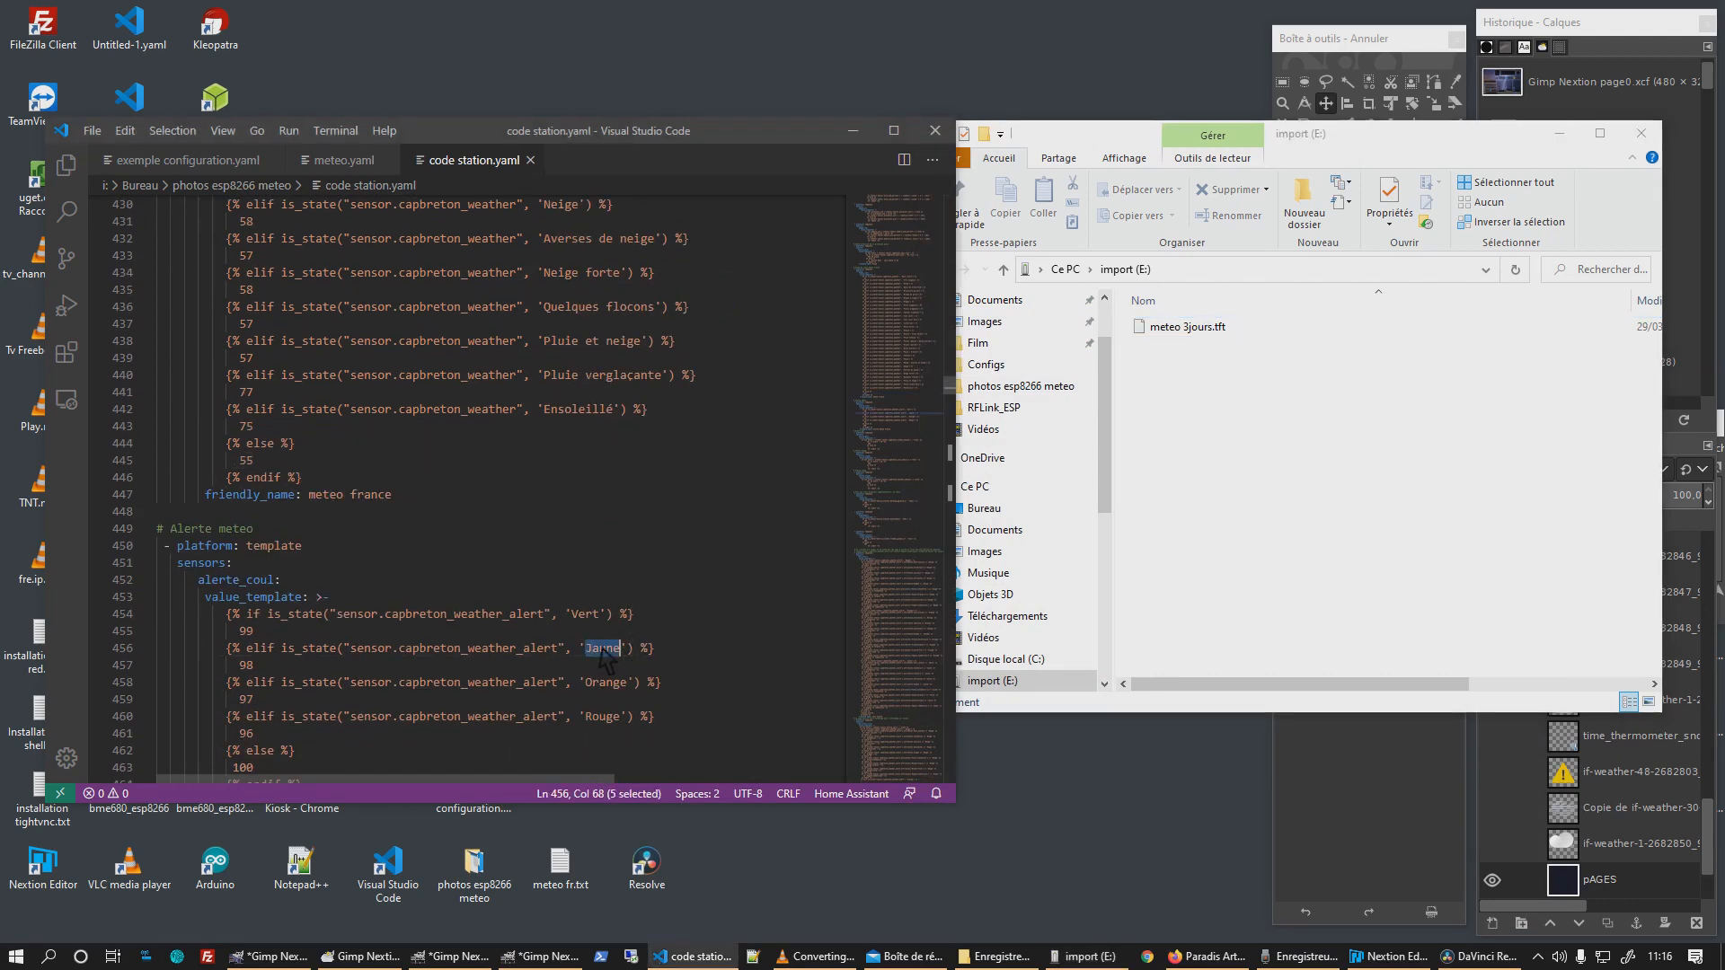